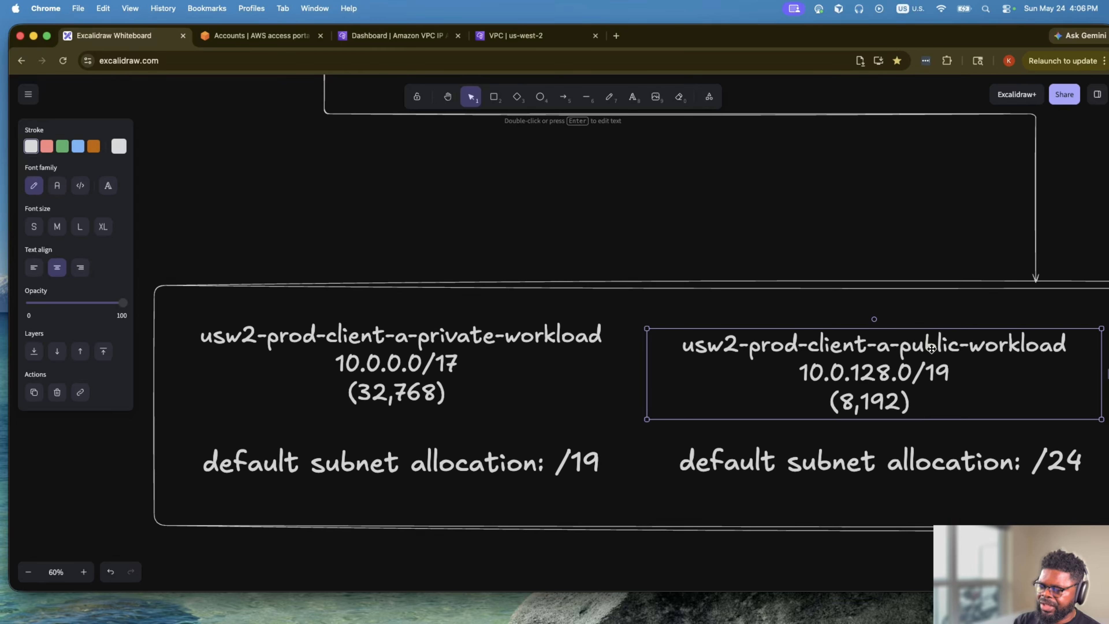
# Review the private and public workload pools and their default subnet allocations on the whiteboard.
pyautogui.click(311, 363)
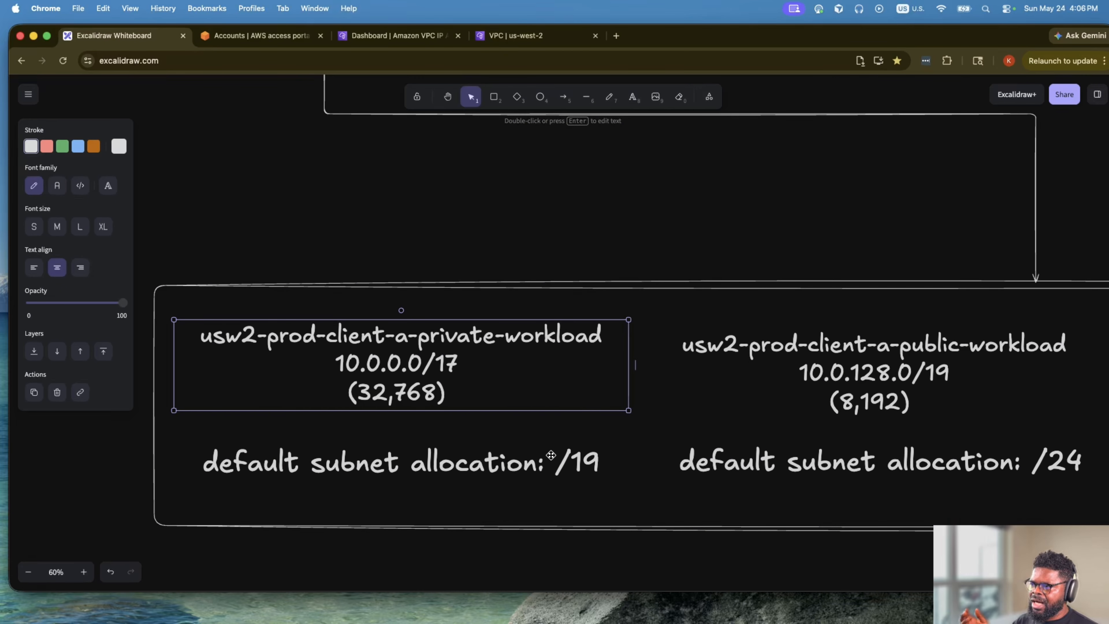
pyautogui.doubleClick(568, 461)
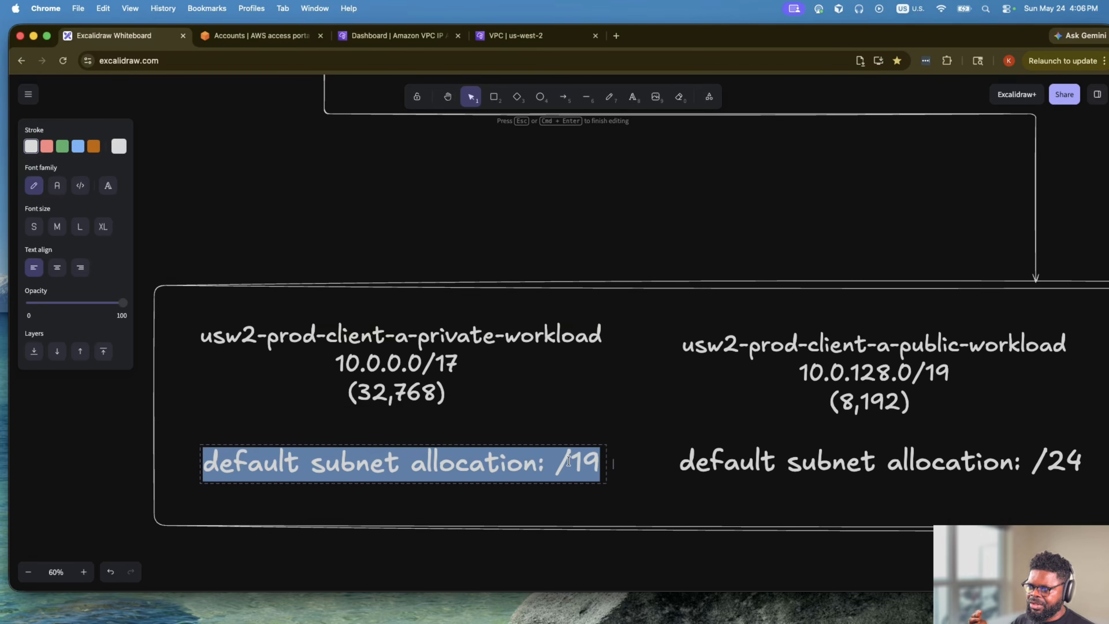
pyautogui.doubleClick(1043, 466)
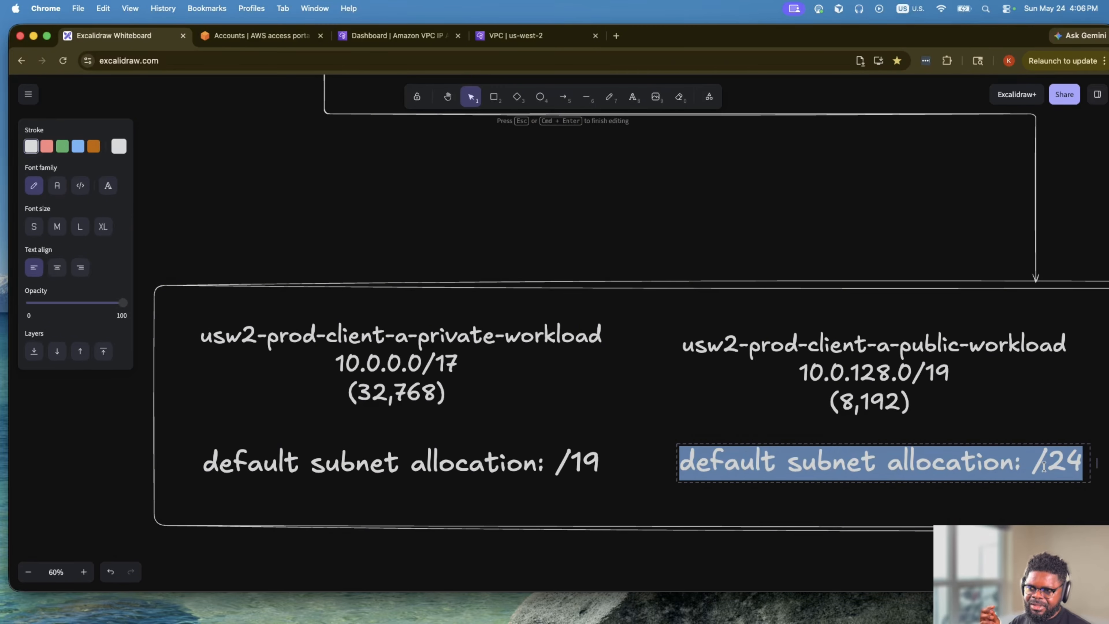
pyautogui.click(1043, 467)
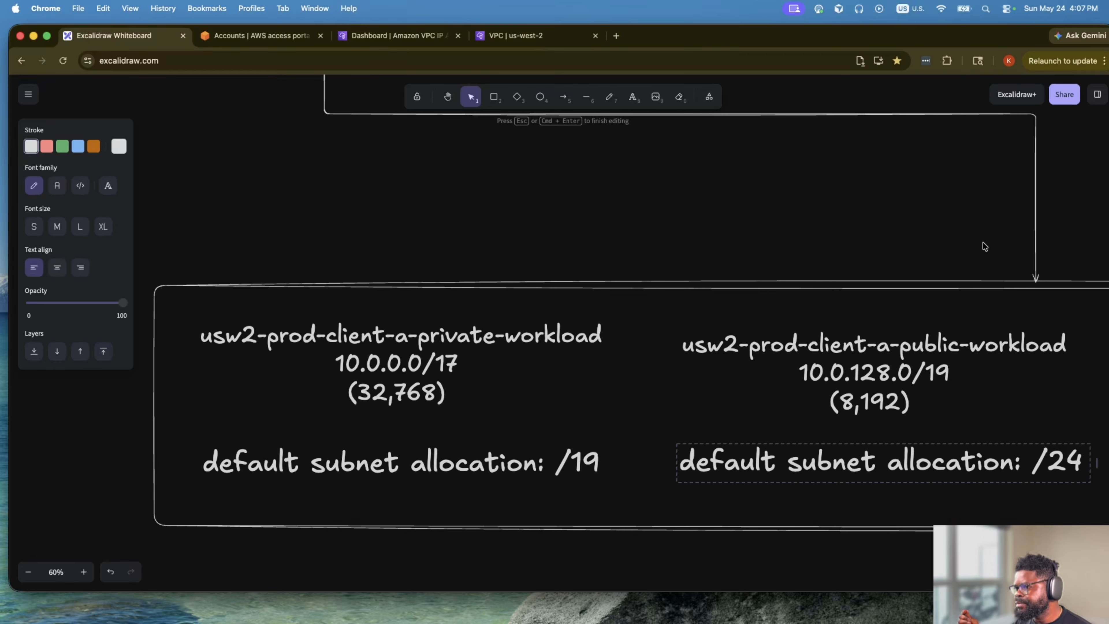
# Switch to Amazon VPC IP Address Manager and examine the child pools under usw2-prod-client-a-vpc in the pool hierarchy.
pyautogui.click(361, 38)
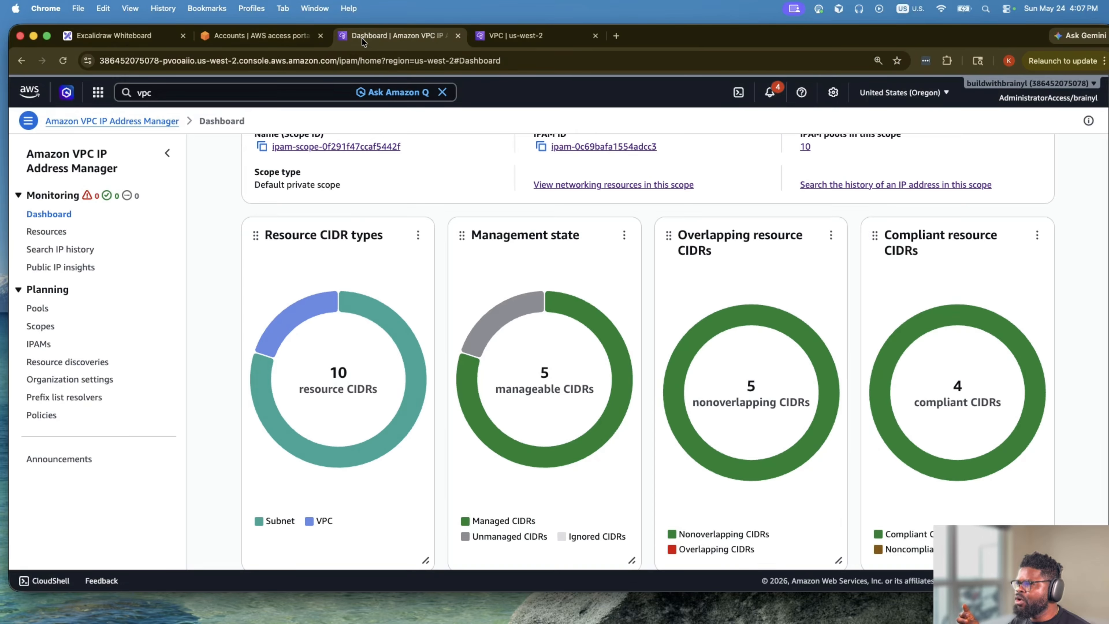
pyautogui.click(38, 308)
pyautogui.scroll(-5, 442, 347)
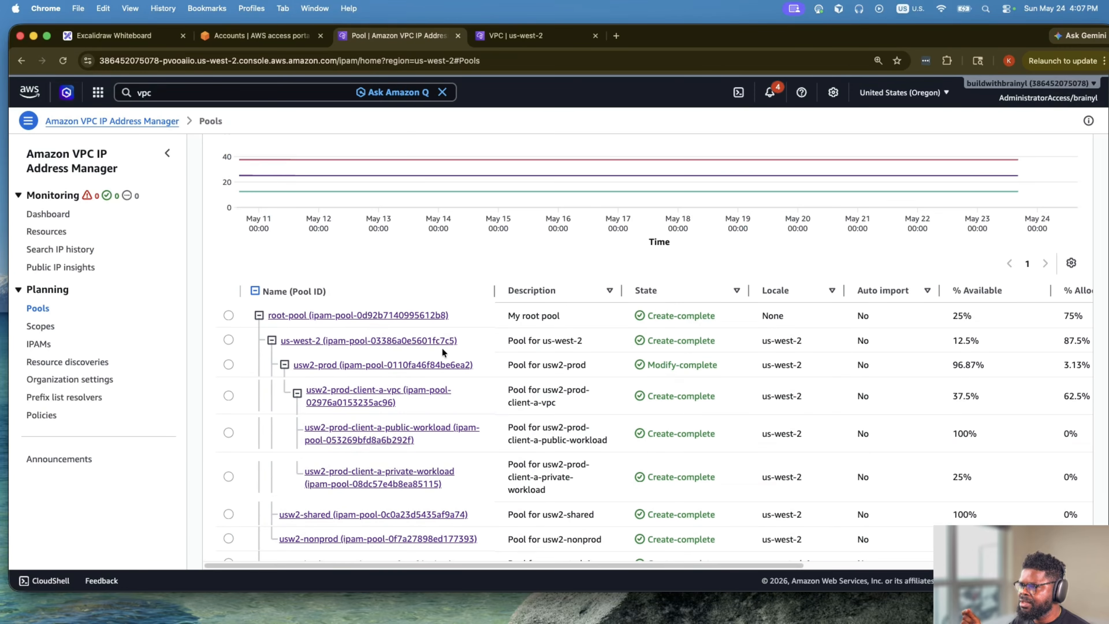
pyautogui.click(297, 393)
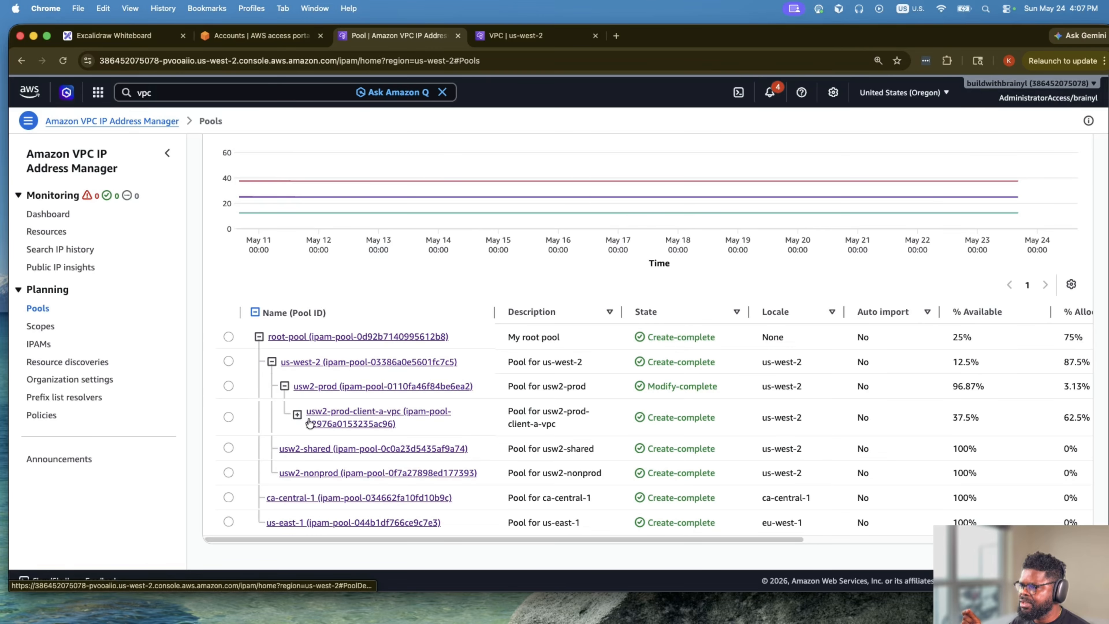
pyautogui.click(298, 414)
pyautogui.scroll(-3, 300, 416)
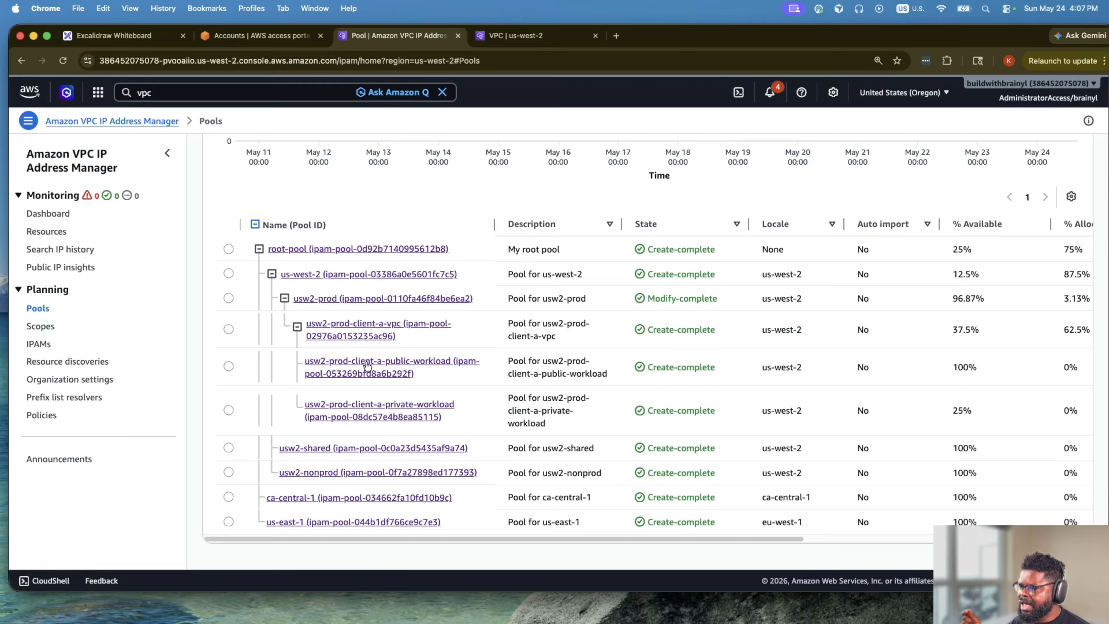
pyautogui.click(297, 327)
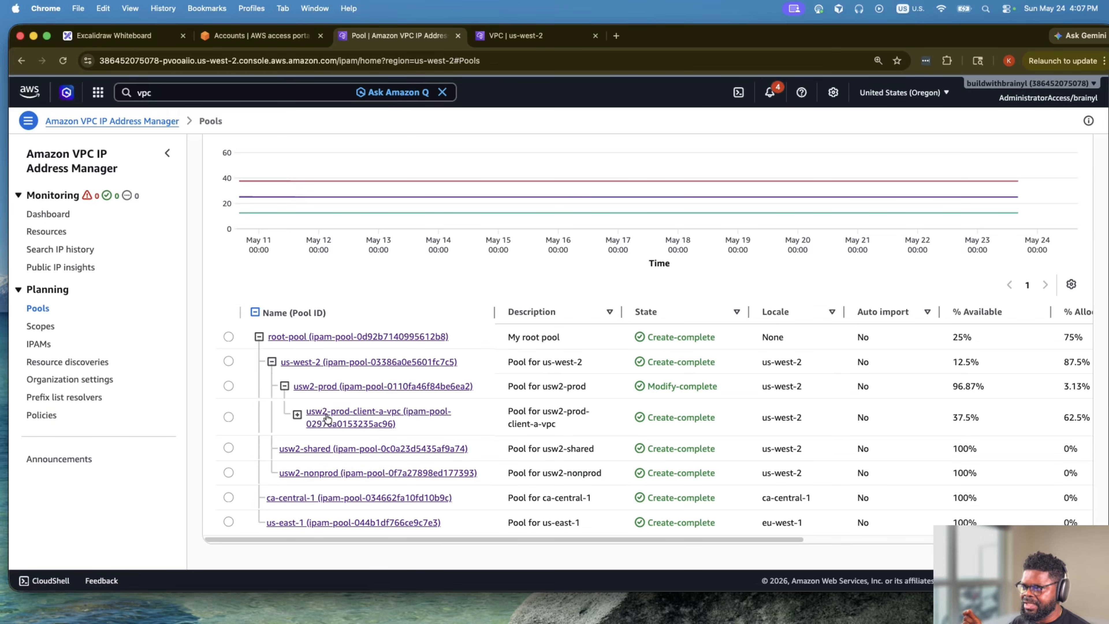
pyautogui.click(297, 414)
pyautogui.scroll(-3, 298, 414)
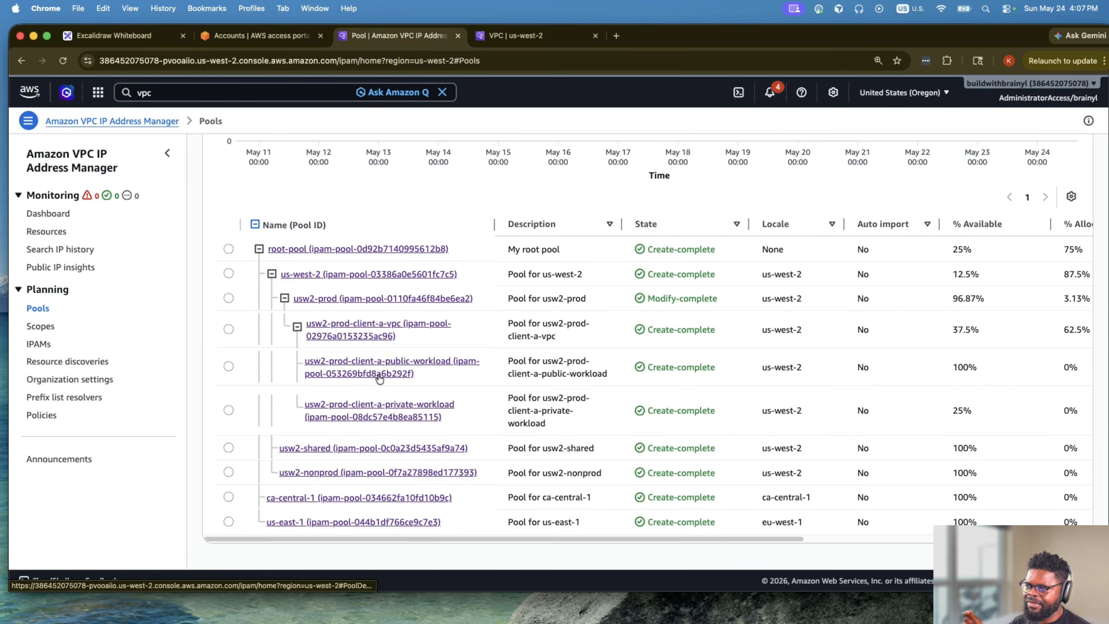
# Switch to the VPC console, filter it by usw2-prod-client-a-vpc, and open the list of its subnets.
pyautogui.click(527, 36)
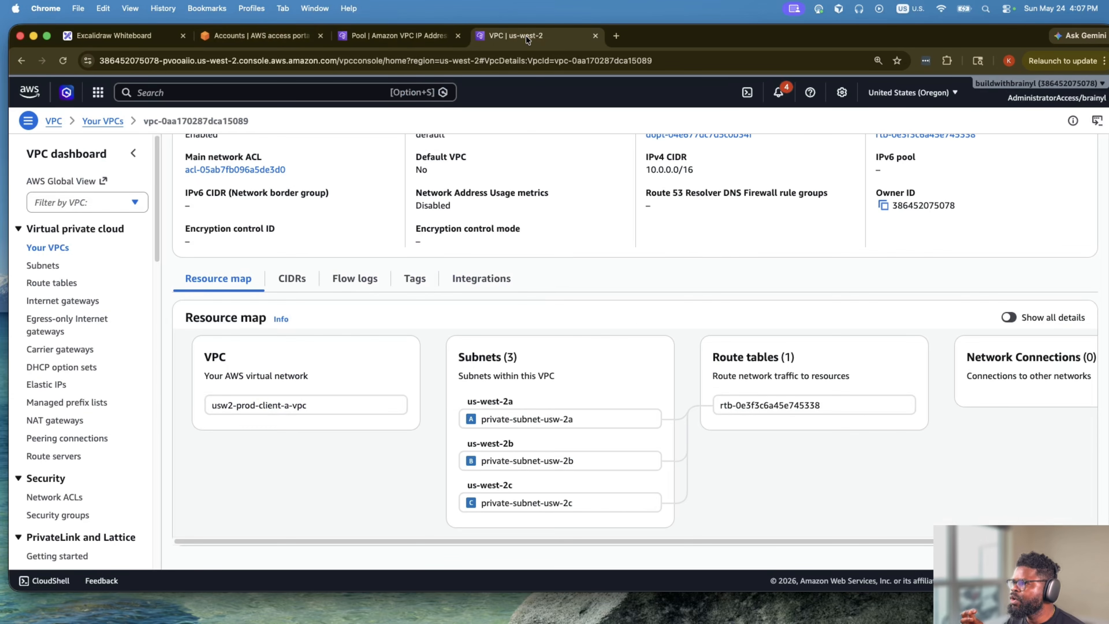
pyautogui.scroll(3, 636, 304)
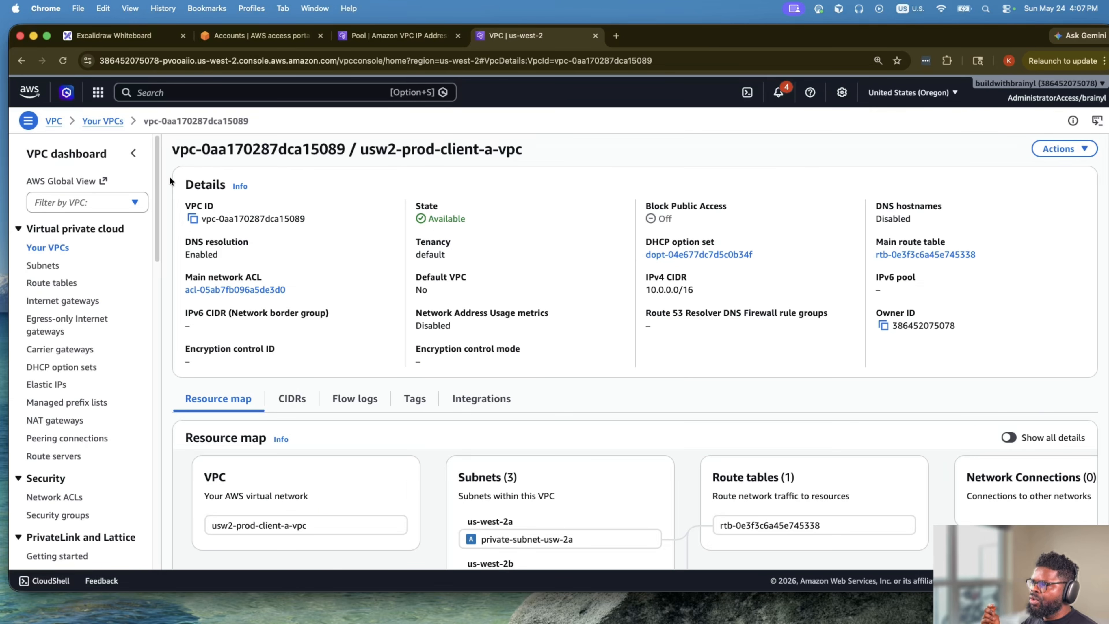
pyautogui.click(77, 202)
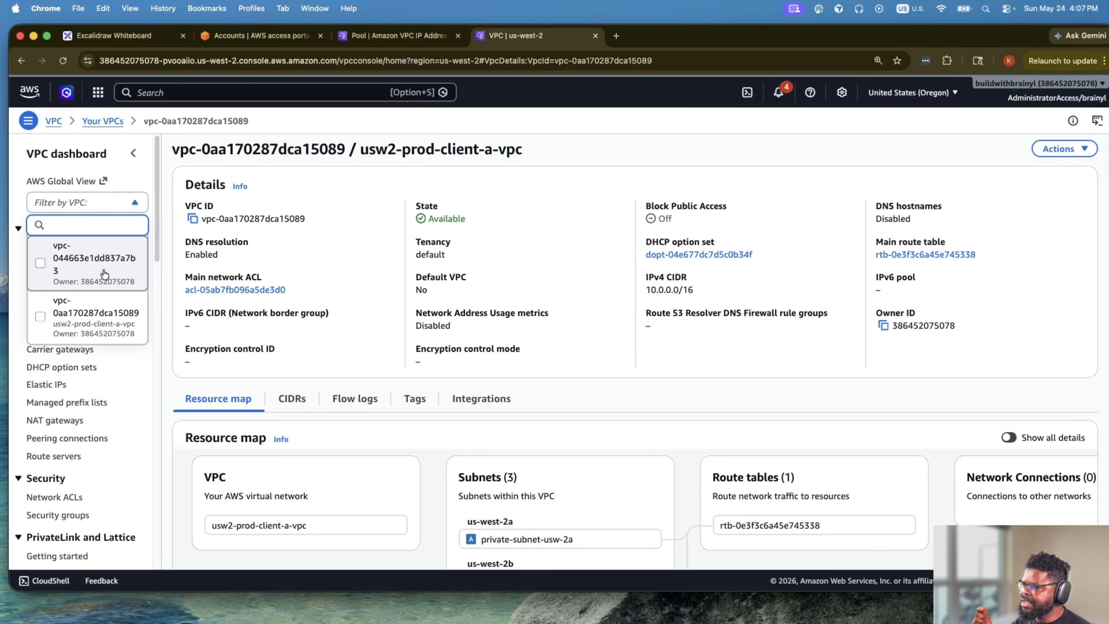
pyautogui.click(66, 322)
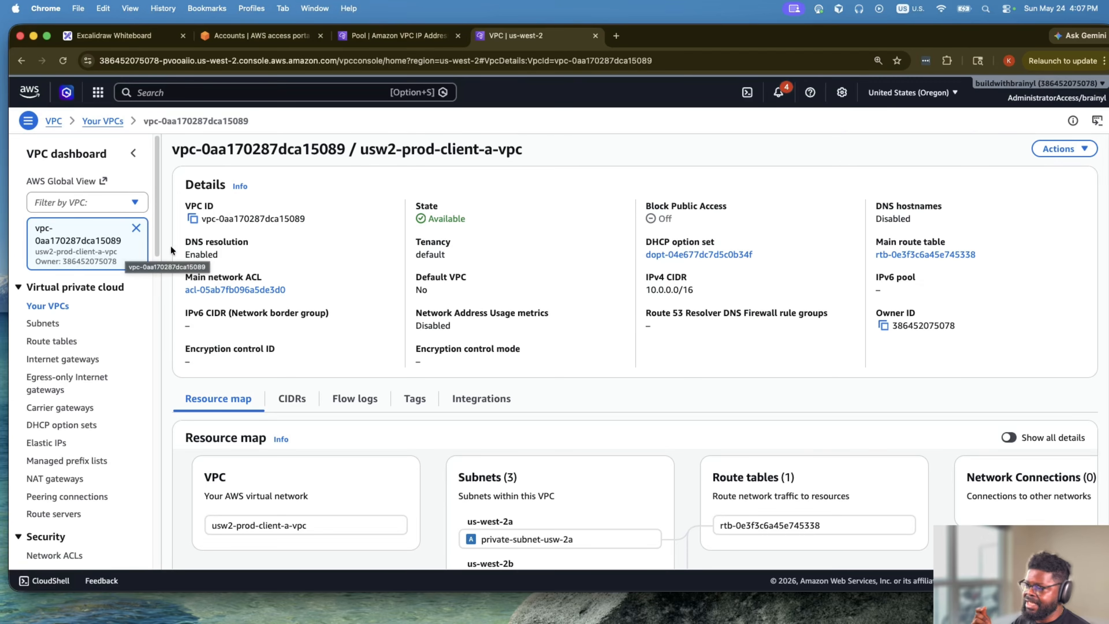
pyautogui.click(43, 323)
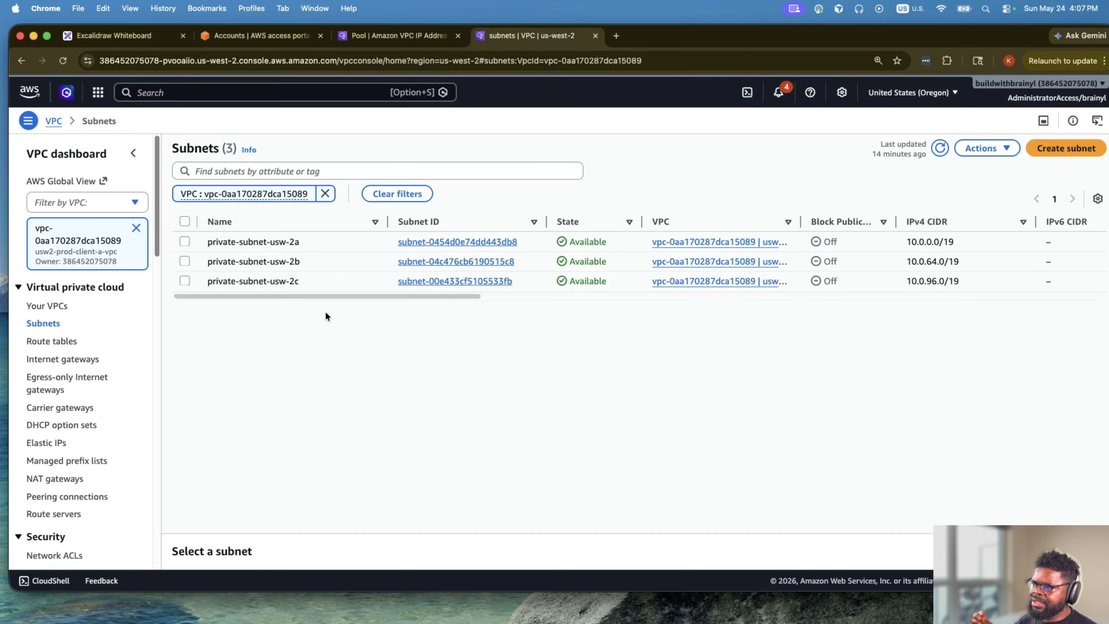
# Examine the IPv4 CIDR blocks of the three private subnets.
pyautogui.moveTo(318, 298); pyautogui.dragTo(376, 297)
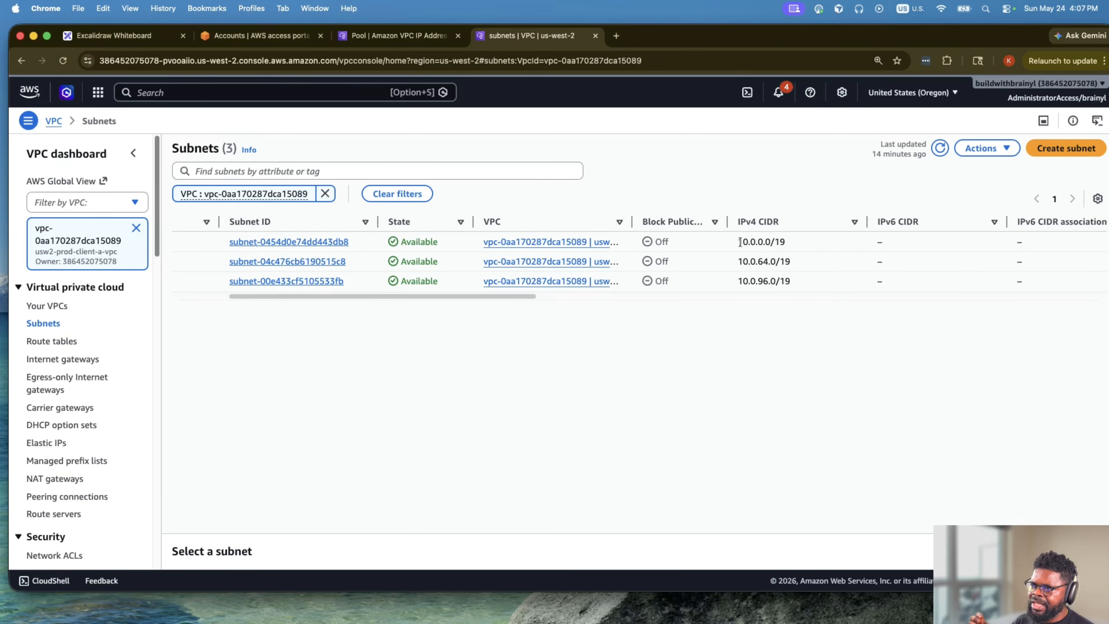
pyautogui.moveTo(740, 242); pyautogui.dragTo(831, 290)
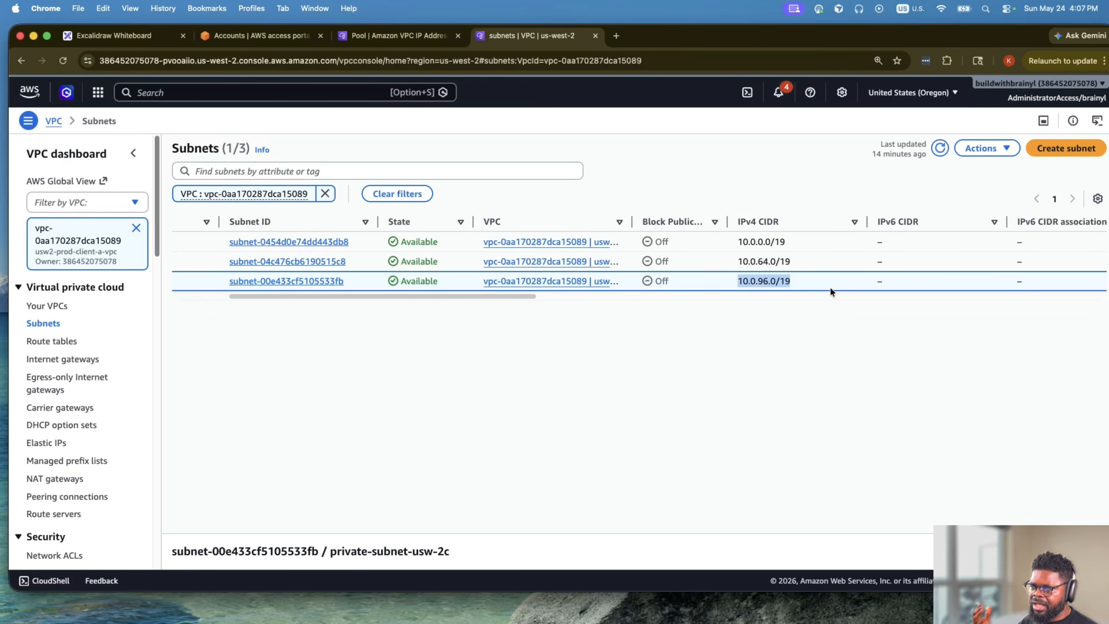
pyautogui.hscroll(-3, 407, 294)
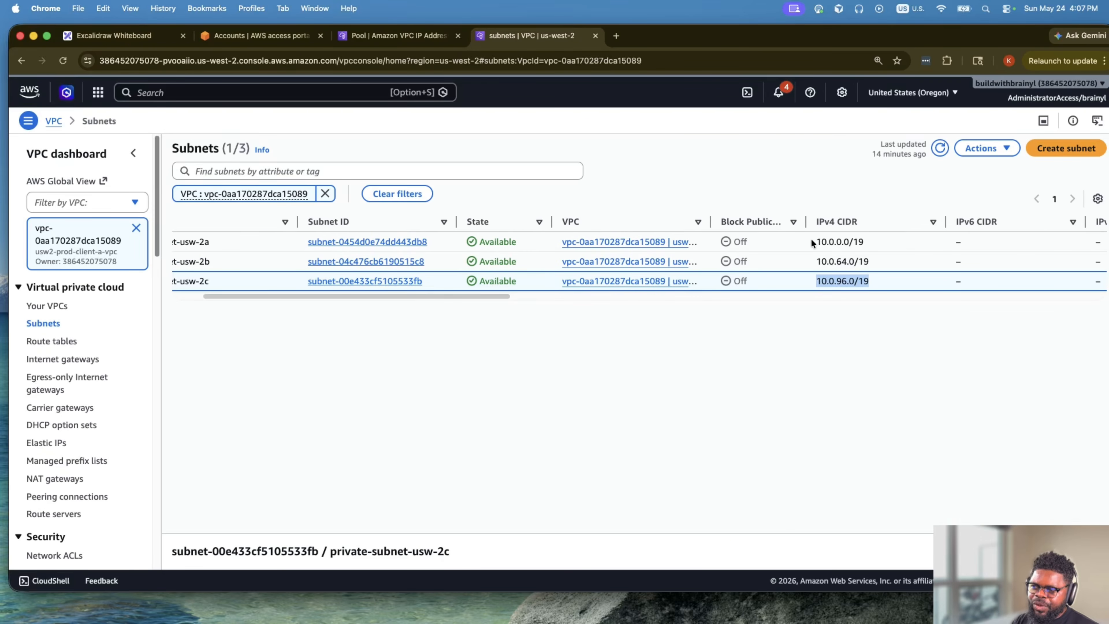
pyautogui.moveTo(815, 242); pyautogui.dragTo(890, 241)
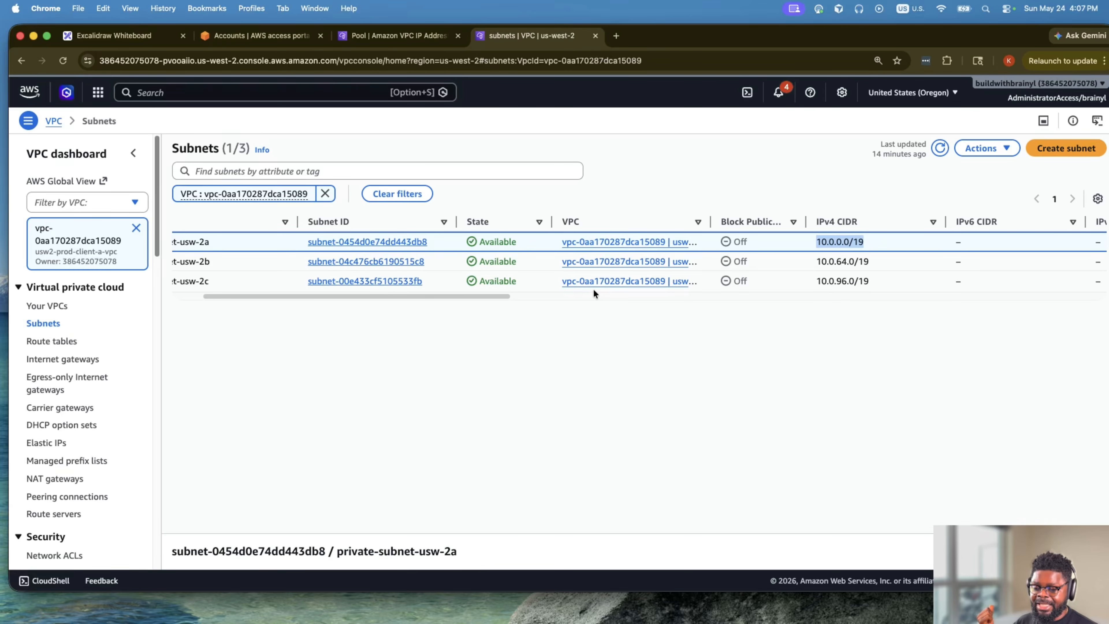
pyautogui.hscroll(-4, 528, 301)
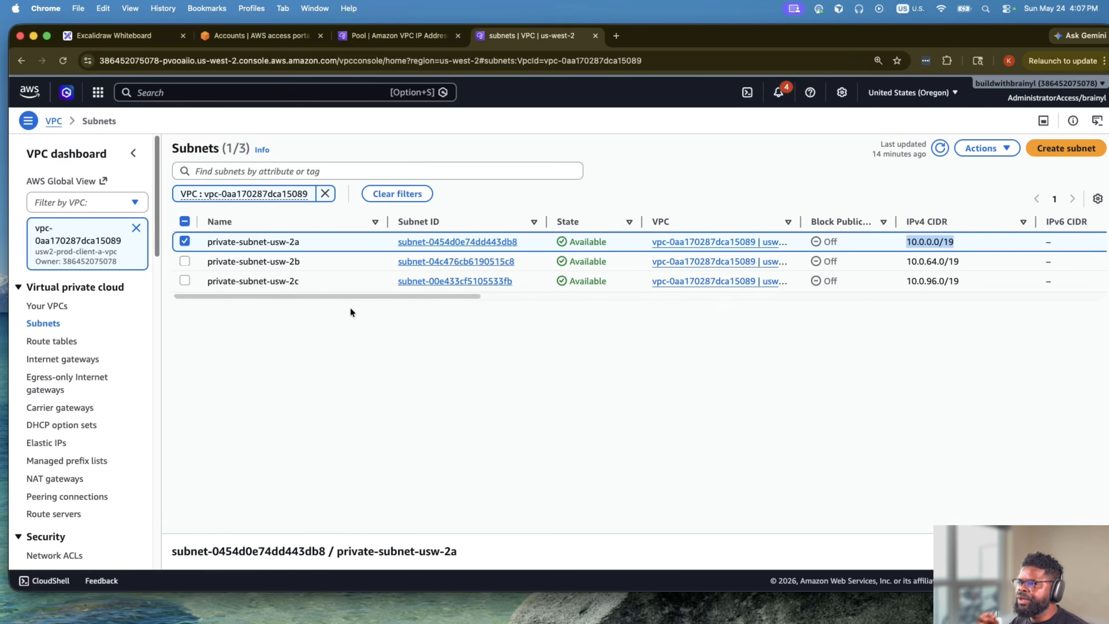
pyautogui.click(677, 154)
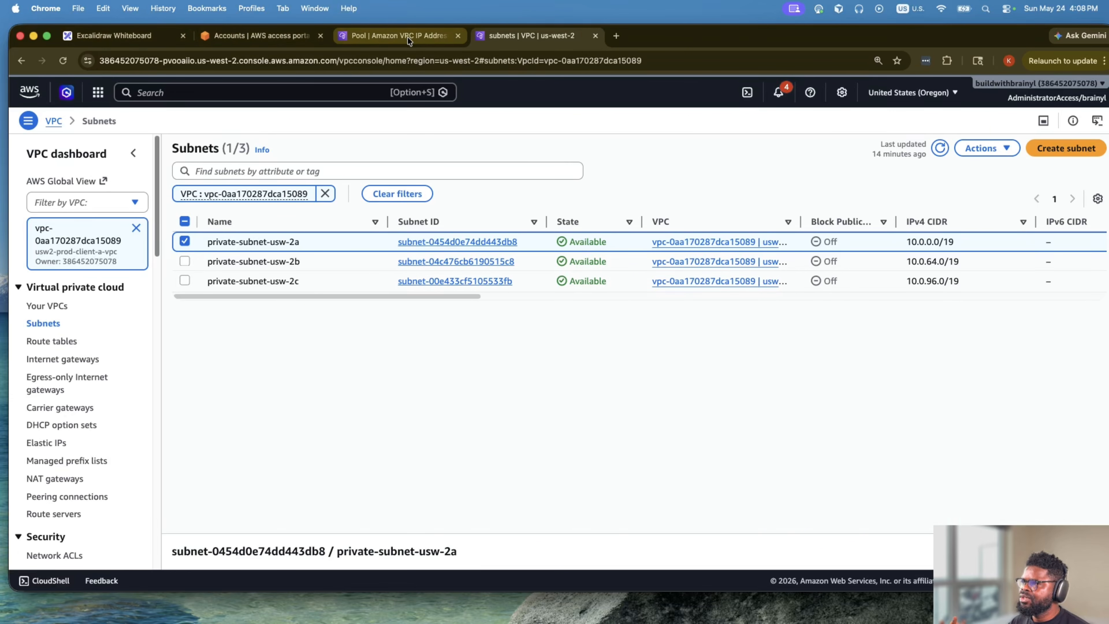
# Switch to the Excalidraw whiteboard and examine the diagram splitting the region's VPC into availability zones with private and public subnets.
pyautogui.click(134, 38)
pyautogui.scroll(10, 637, 282)
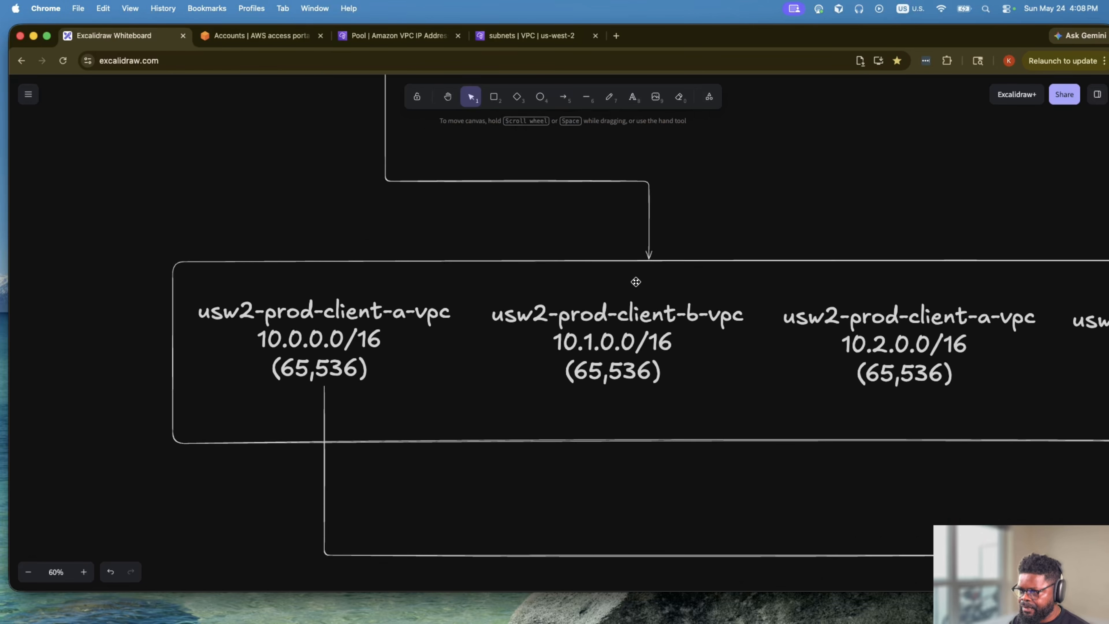
pyautogui.scroll(-5, 638, 283)
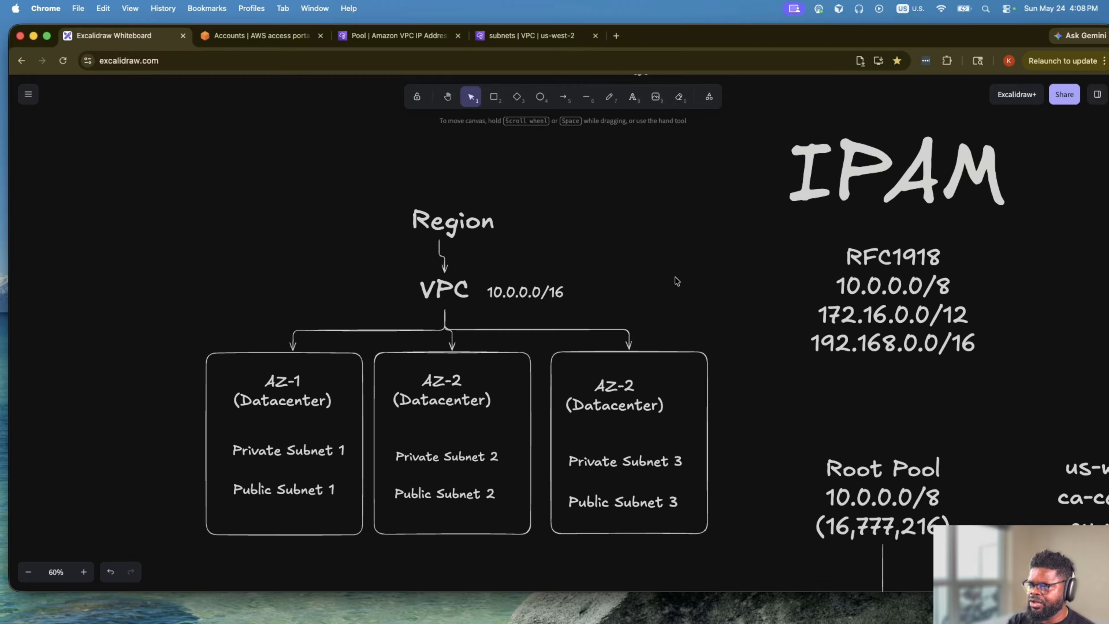
pyautogui.hscroll(-6, 676, 280)
pyautogui.hscroll(-2, 677, 280)
pyautogui.scroll(1, 676, 280)
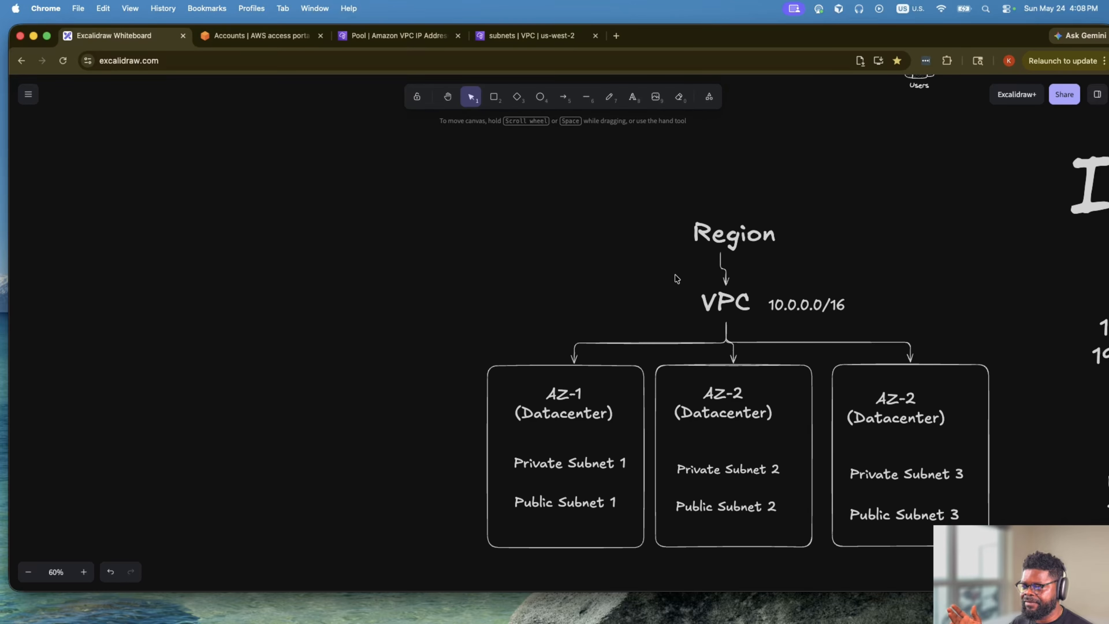
pyautogui.scroll(-5, 676, 279)
pyautogui.hscroll(5, 677, 279)
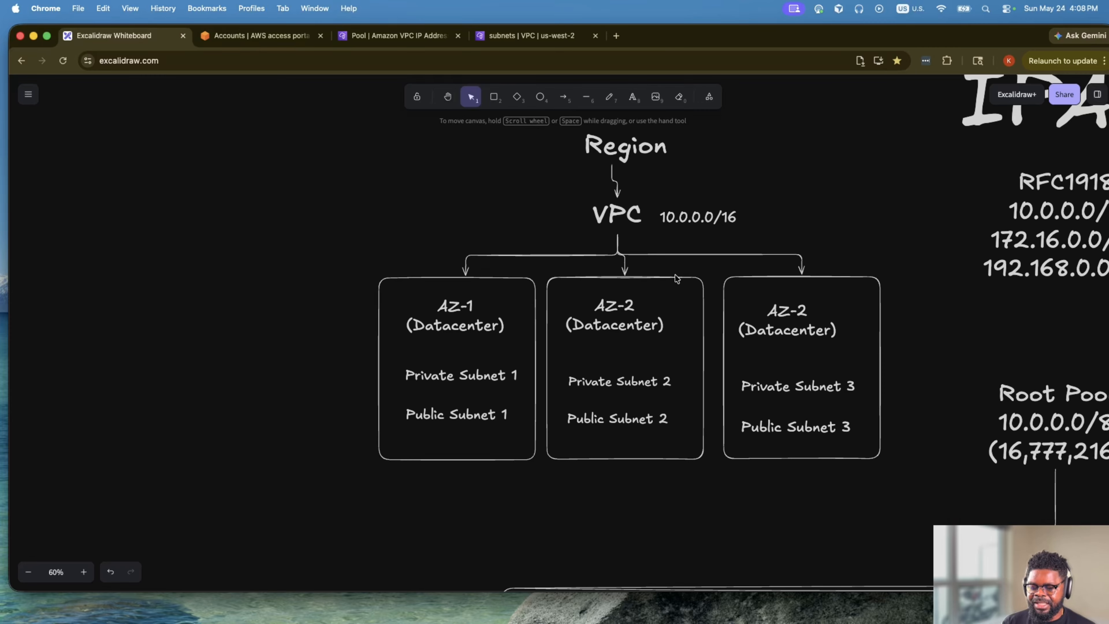
# Switch back to the VPC console and compare the Availability Zones of the three private subnets with their names.
pyautogui.click(519, 42)
pyautogui.moveTo(430, 296); pyautogui.dragTo(559, 259)
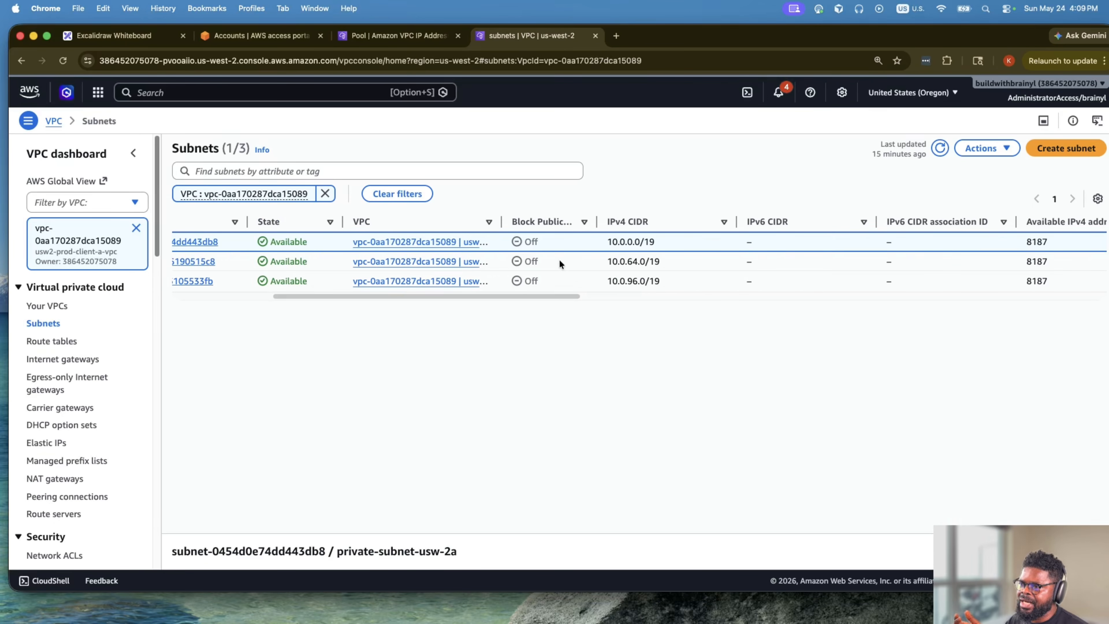
pyautogui.moveTo(523, 296); pyautogui.dragTo(727, 291)
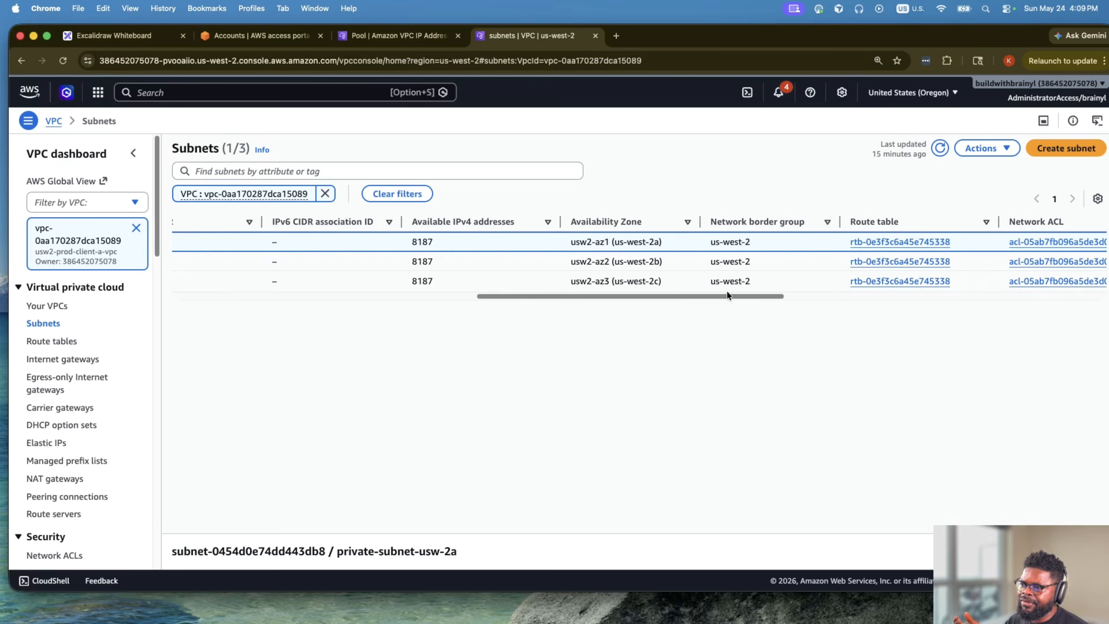
pyautogui.moveTo(614, 243); pyautogui.dragTo(219, 303)
pyautogui.click(620, 282)
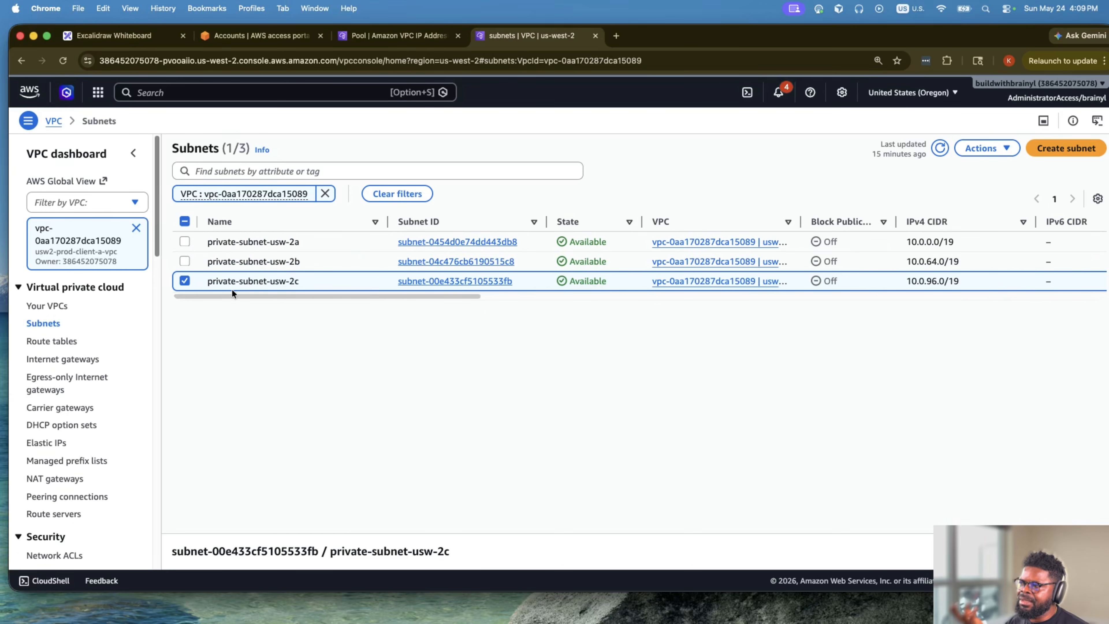
pyautogui.click(288, 242)
pyautogui.click(308, 241)
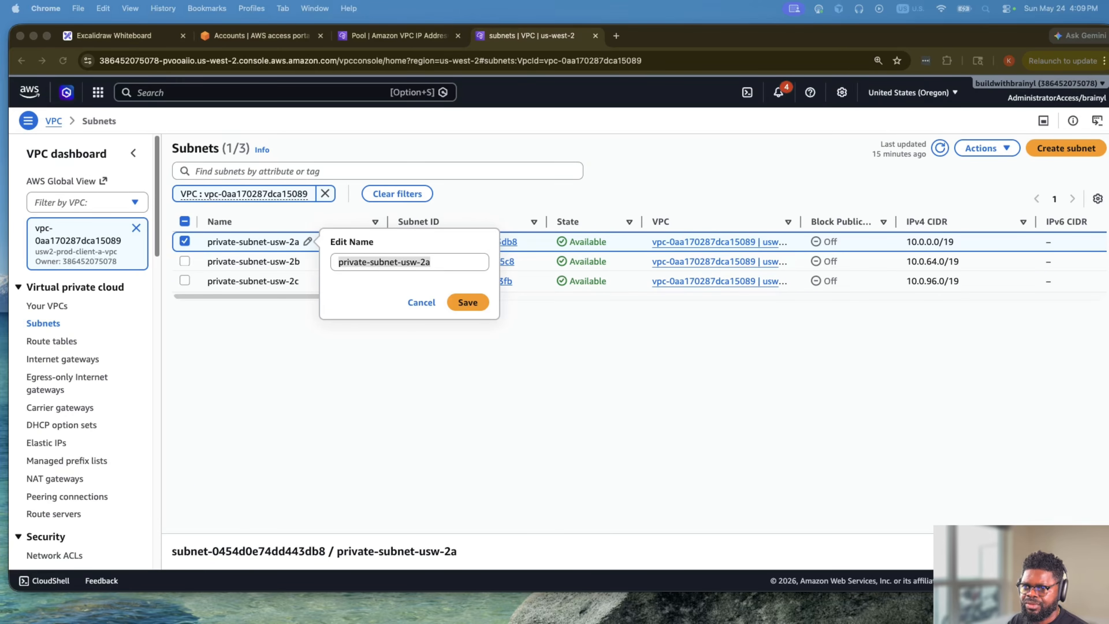
pyautogui.click(795, 384)
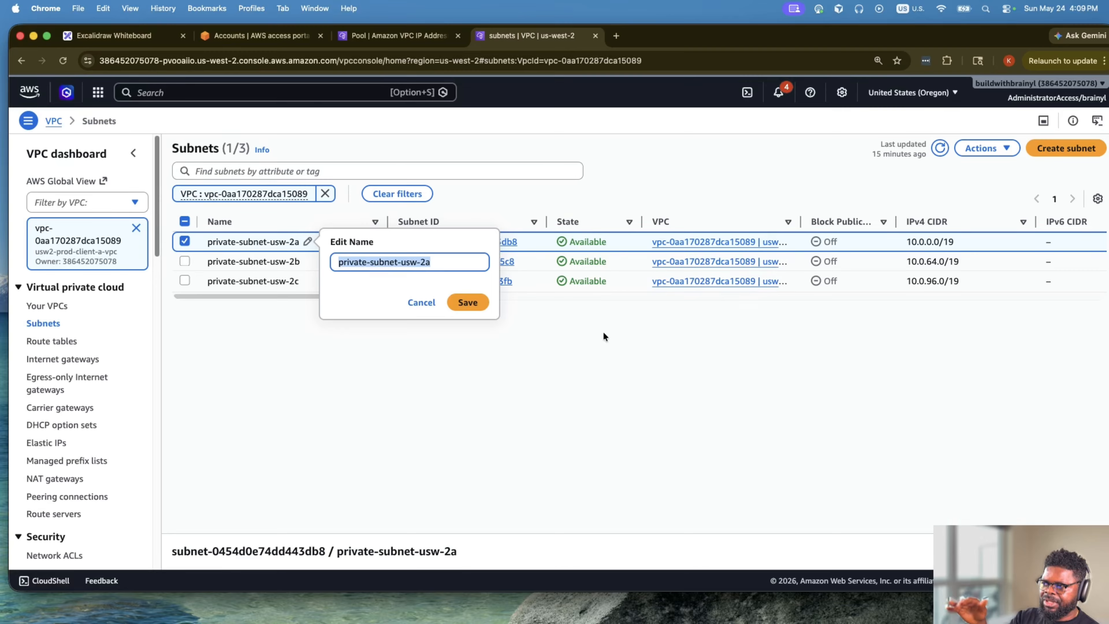
pyautogui.click(442, 306)
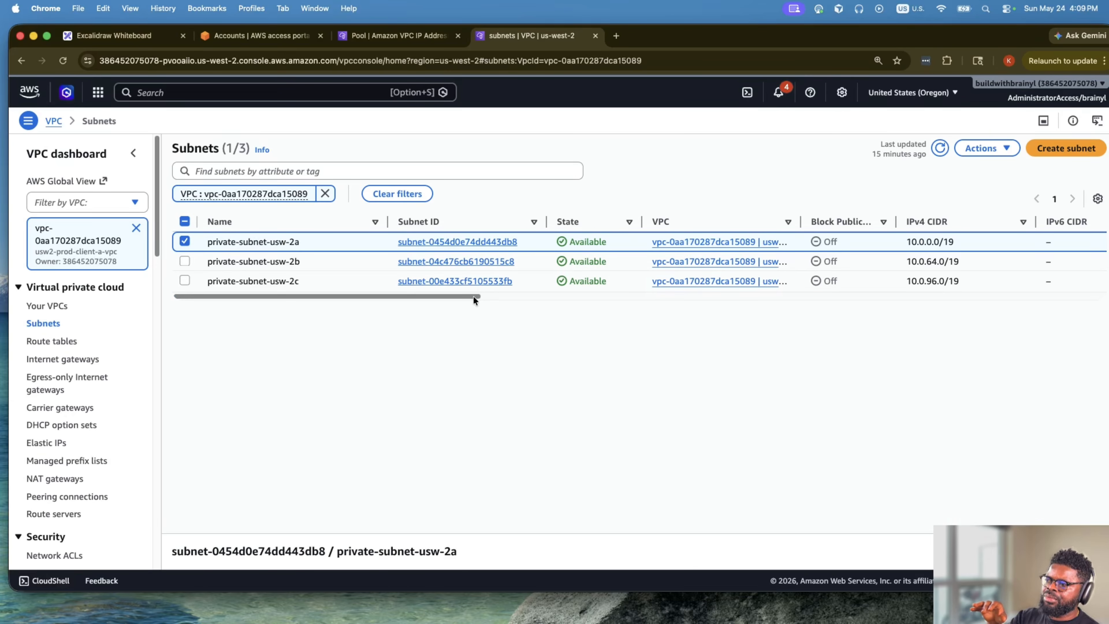
# Check the Availability Zone of private-subnet-usw-2a and return to the Region and VPC diagram in Excalidraw.
pyautogui.moveTo(473, 296); pyautogui.dragTo(840, 297)
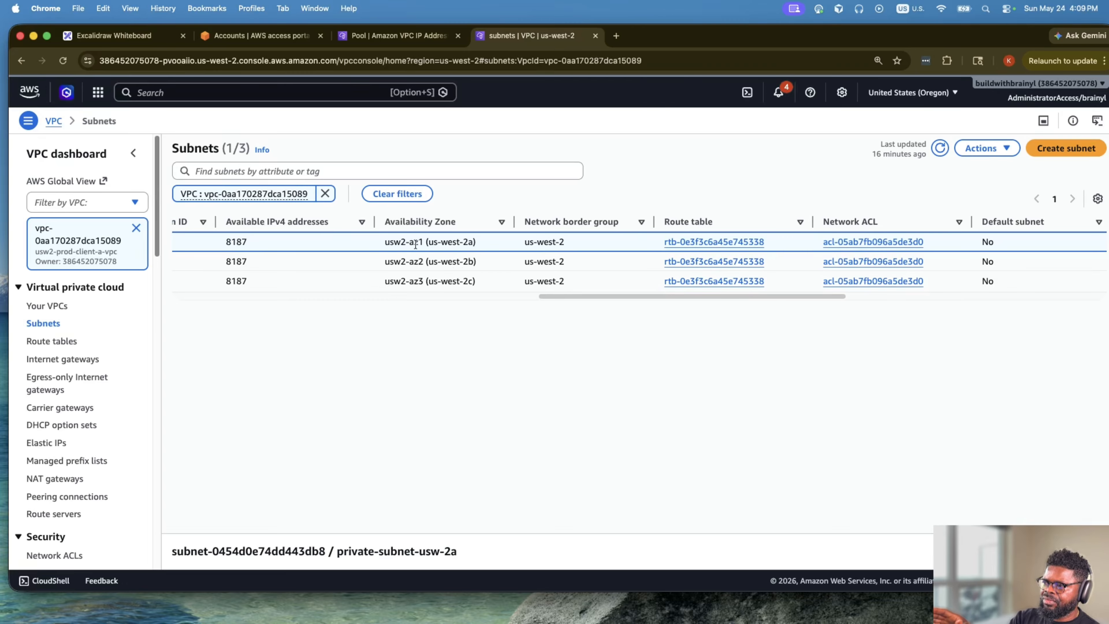
pyautogui.moveTo(428, 242); pyautogui.dragTo(470, 241)
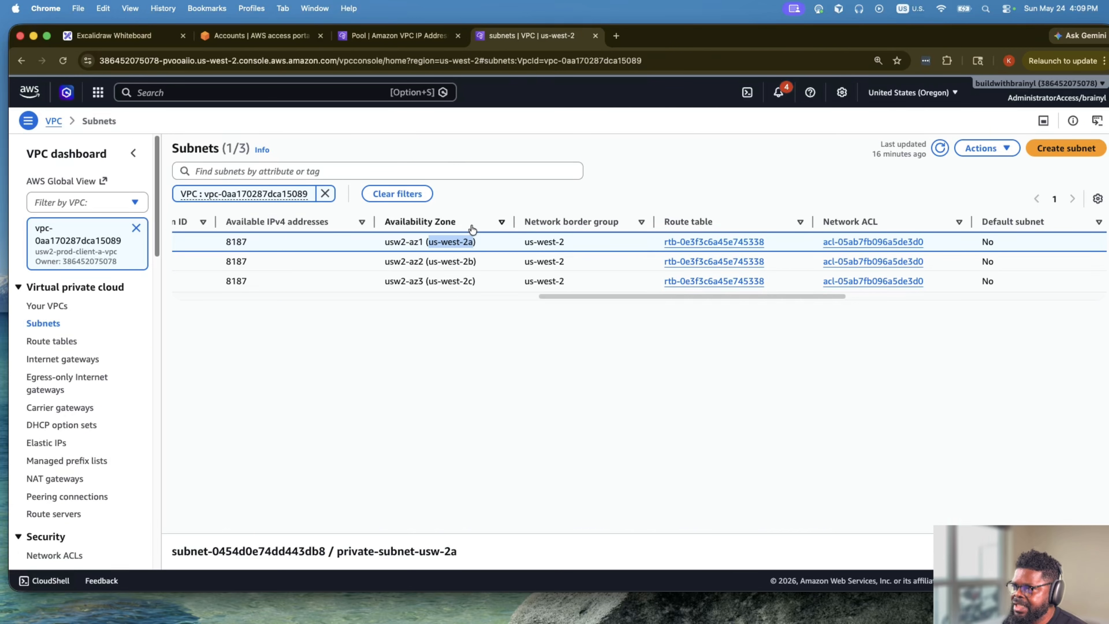
pyautogui.click(366, 35)
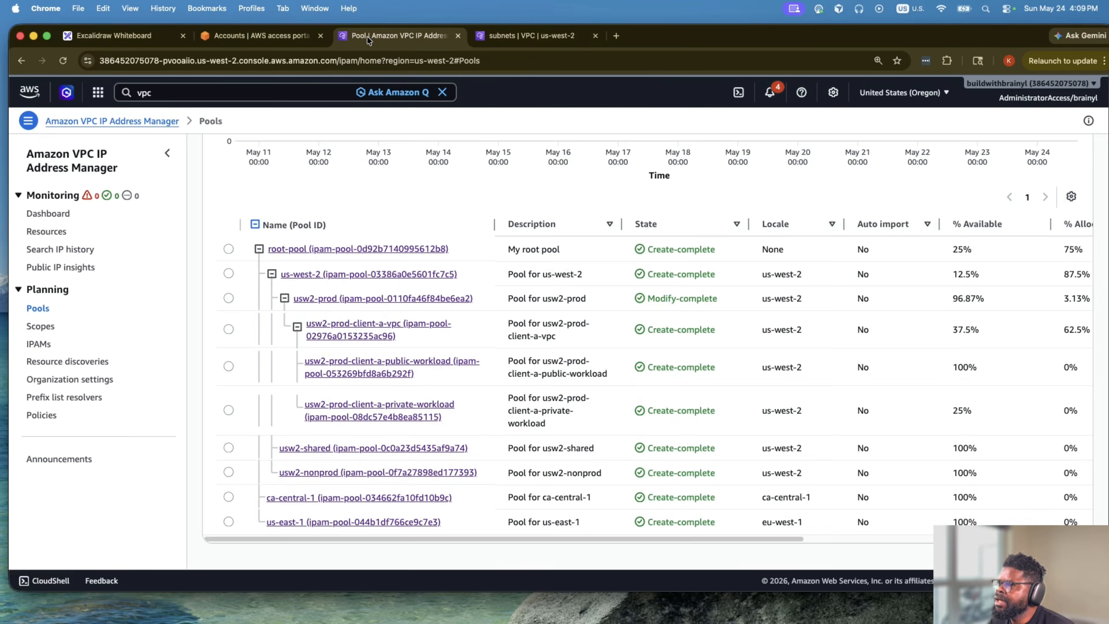
pyautogui.click(260, 34)
pyautogui.click(129, 39)
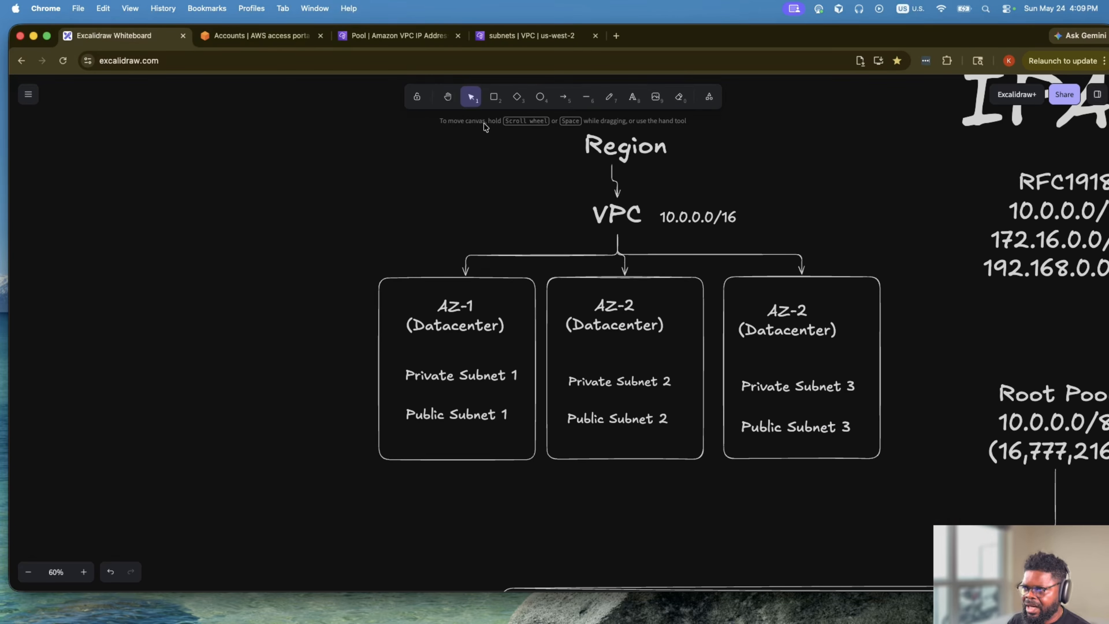
pyautogui.click(639, 107)
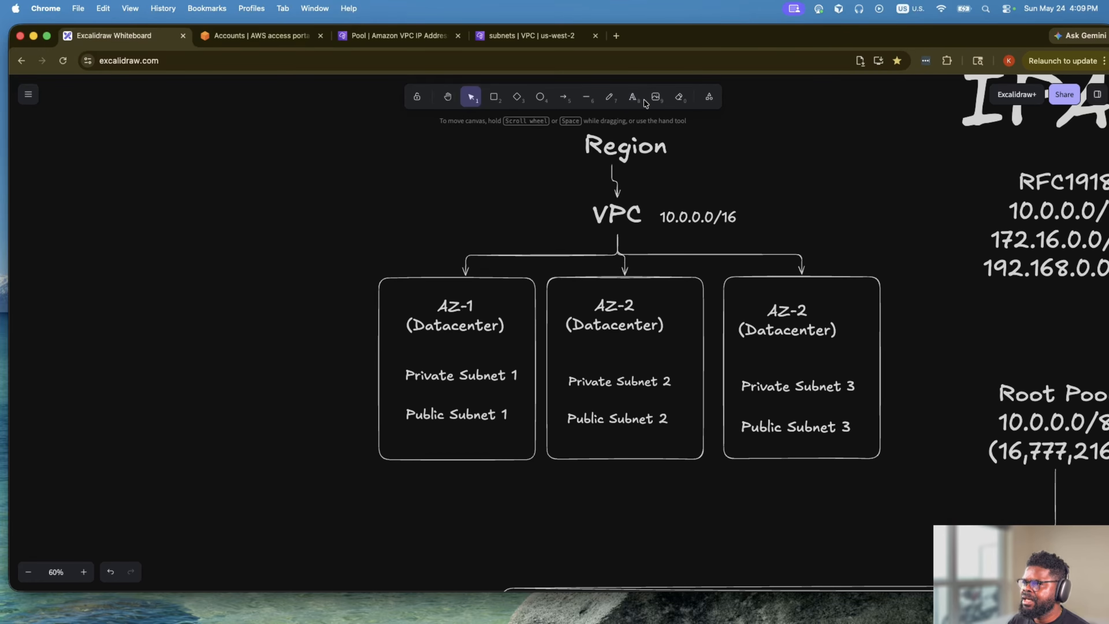
pyautogui.click(160, 275)
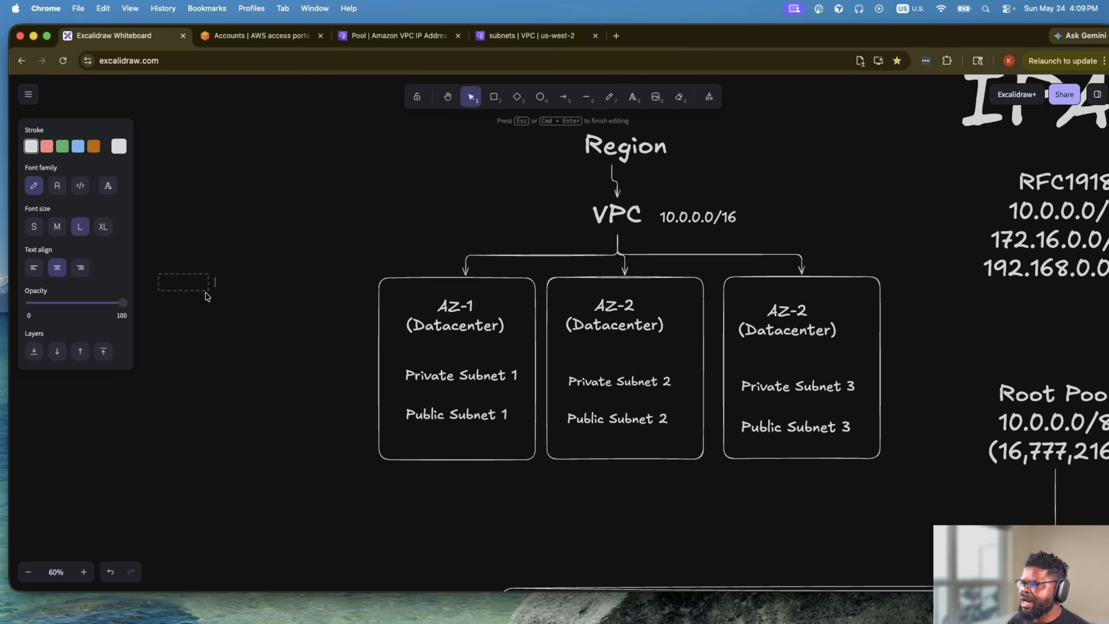
pyautogui.press('Escape')
pyautogui.moveTo(160, 275); pyautogui.dragTo(262, 308)
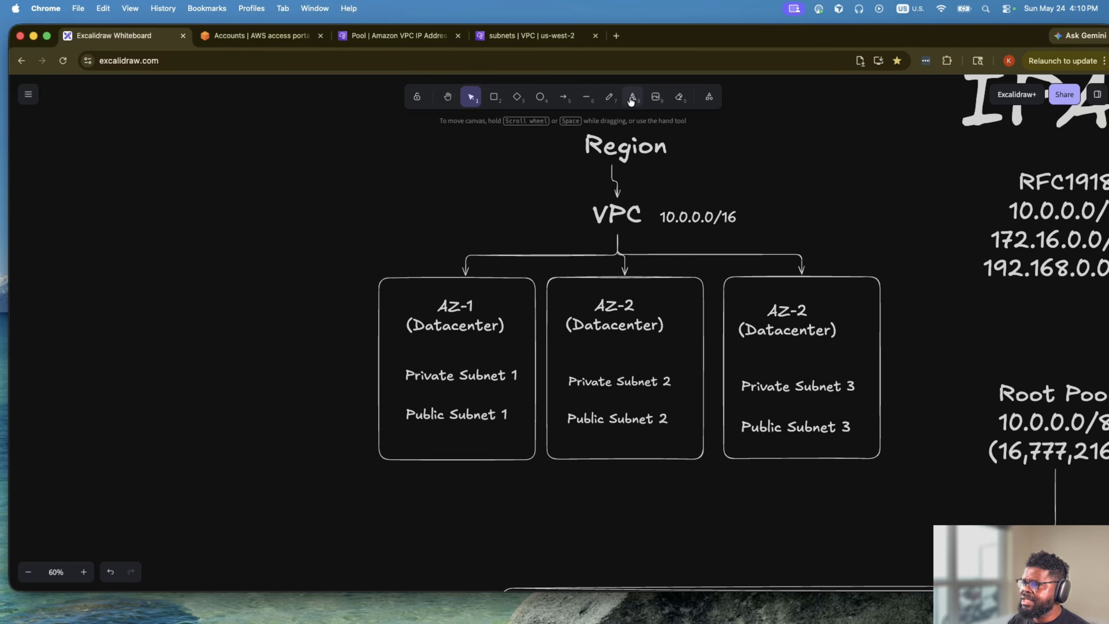
# Add the text label "Internet Gateway" in the empty area beside the AZ-1 box of the VPC diagram.
pyautogui.click(632, 102)
pyautogui.click(214, 279)
pyautogui.write('IN')
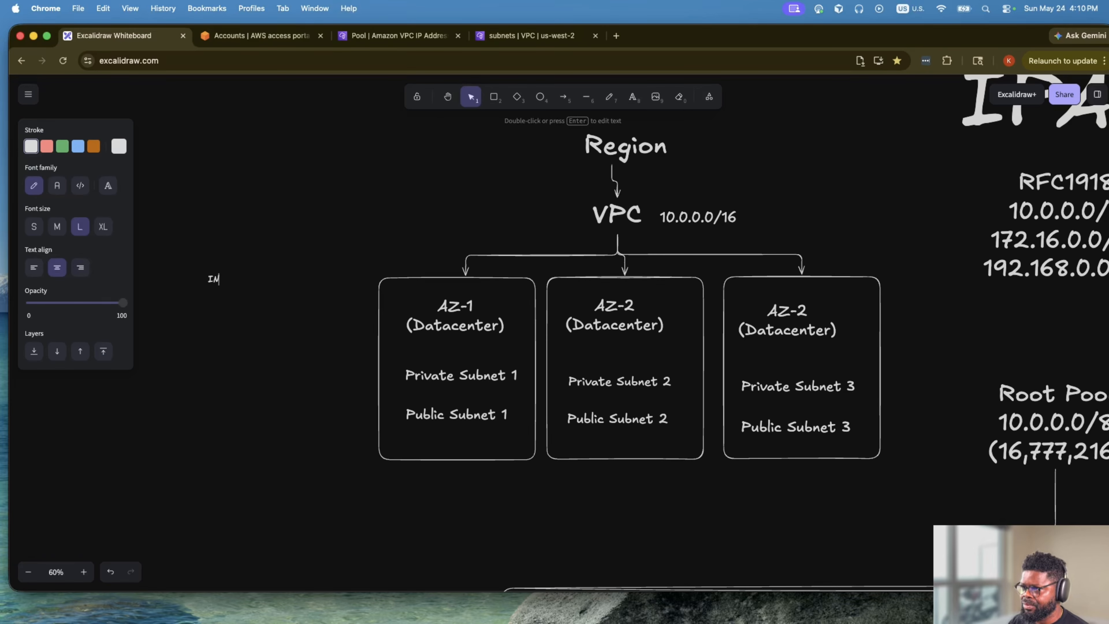
pyautogui.press('BackSpace')
pyautogui.write('nterg')
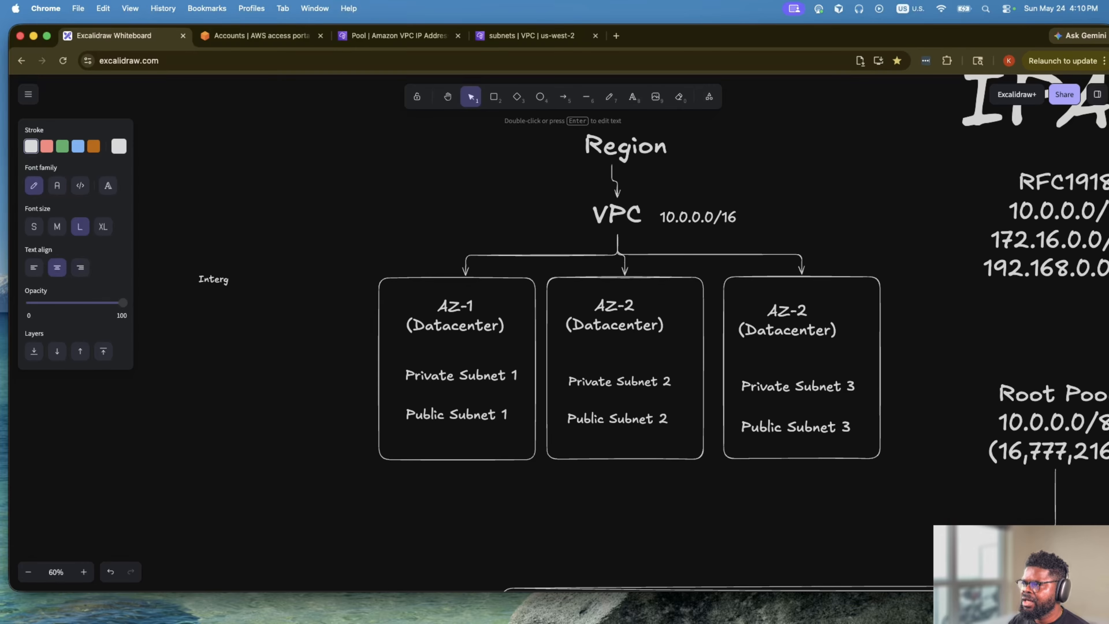
pyautogui.press('BackSpace')
pyautogui.write('net')
pyautogui.press('BackSpace')
pyautogui.write('ty')
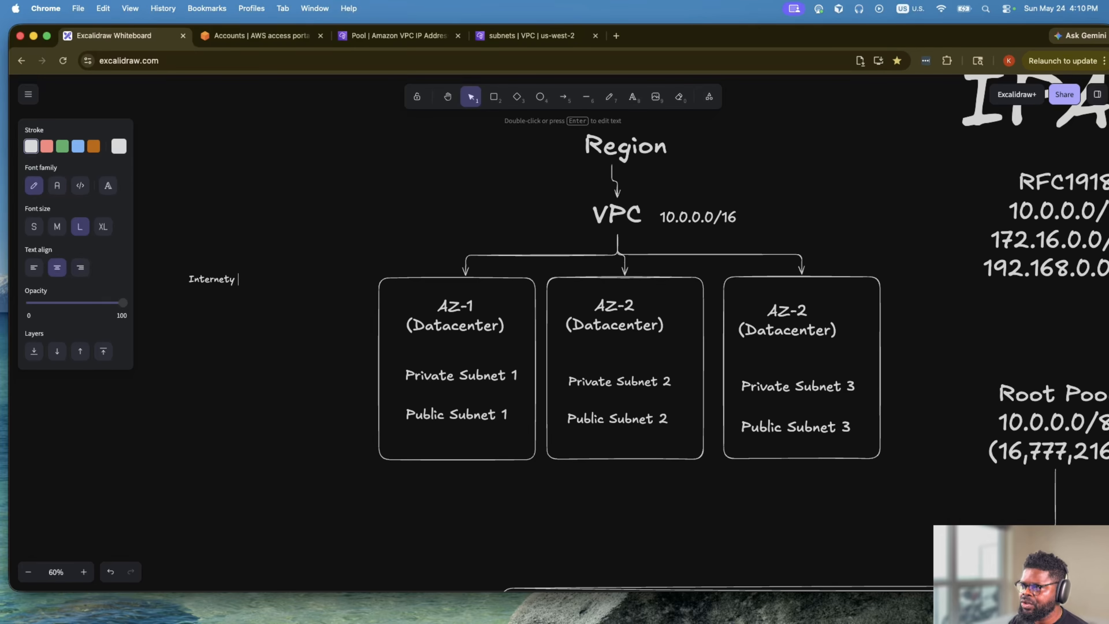
pyautogui.press('BackSpace')
pyautogui.write('ateway')
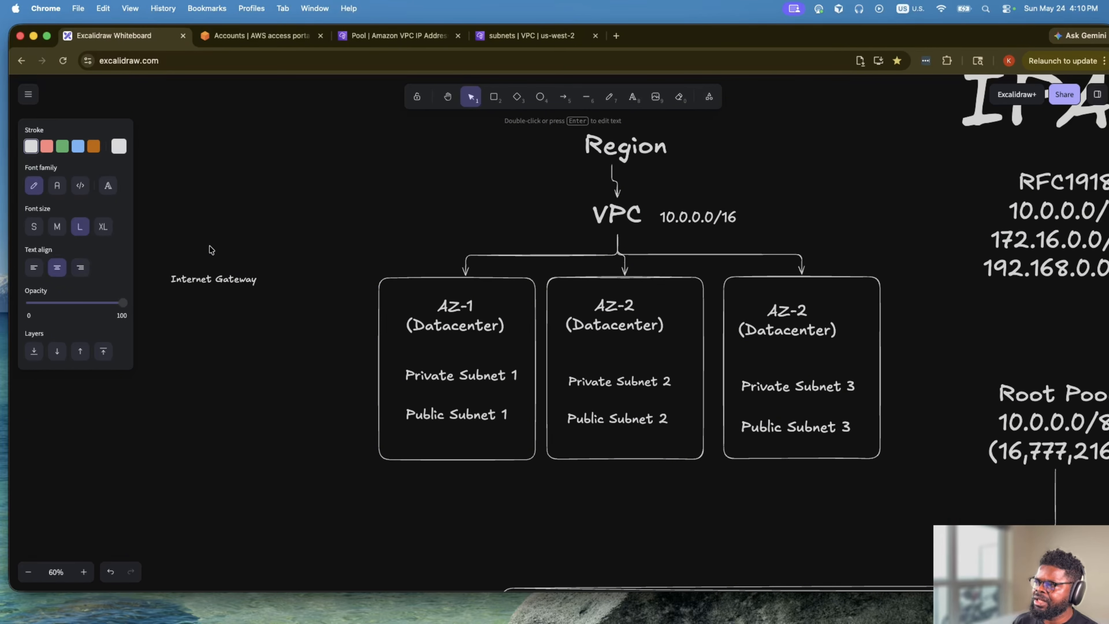
pyautogui.click(220, 294)
# Enlarge the "Internet Gateway" label so it is about as large as the subnet text in the AZ boxes.
pyautogui.click(221, 278)
pyautogui.moveTo(230, 284); pyautogui.dragTo(332, 273)
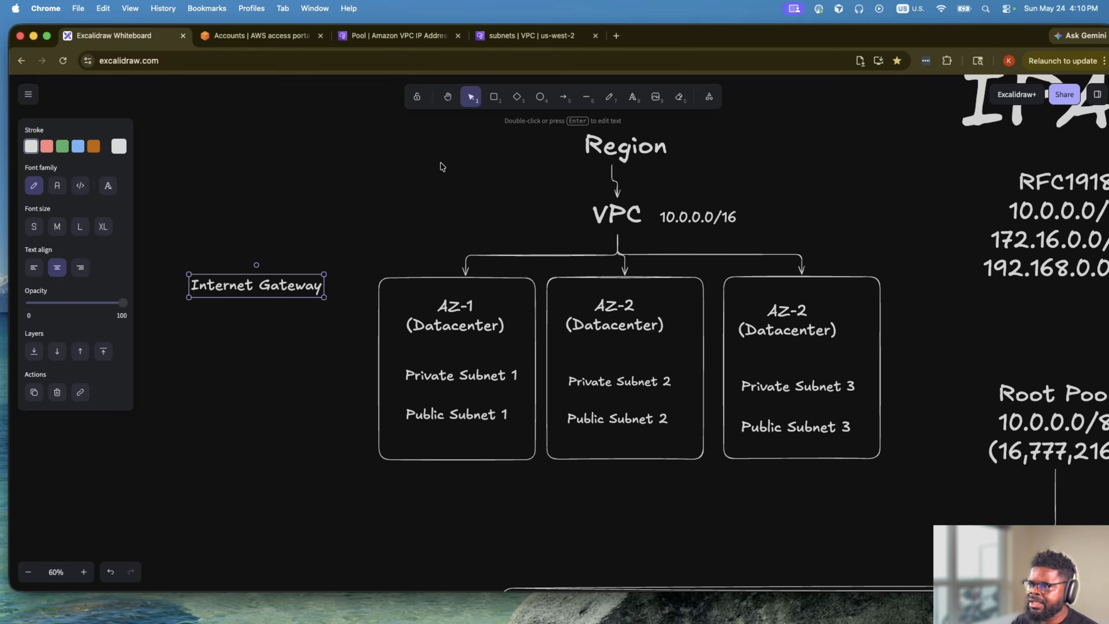
pyautogui.click(296, 336)
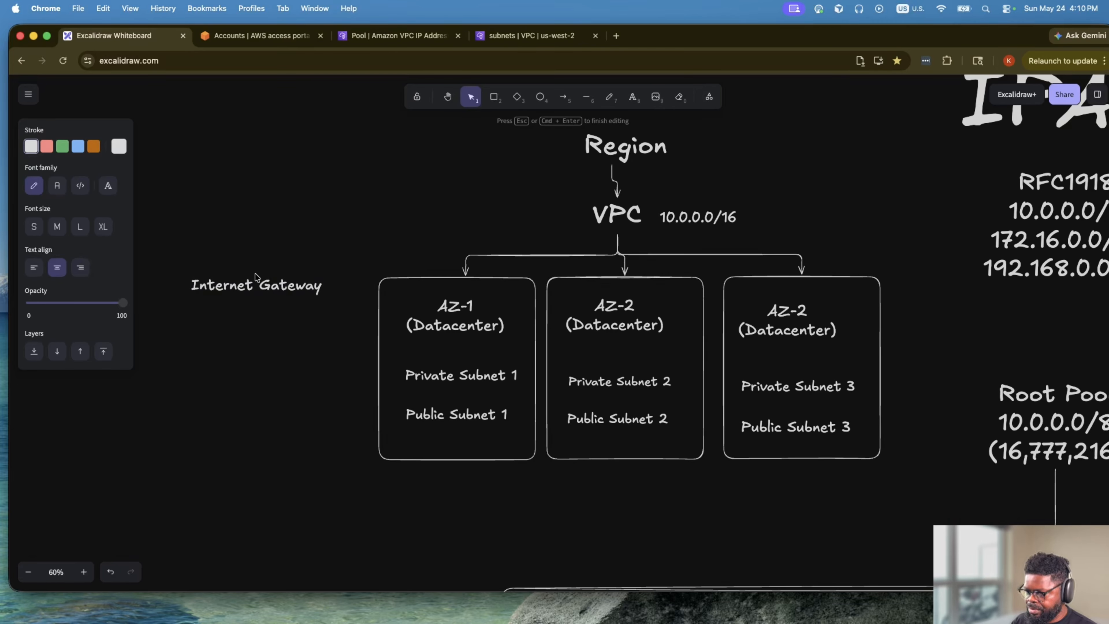
pyautogui.click(633, 96)
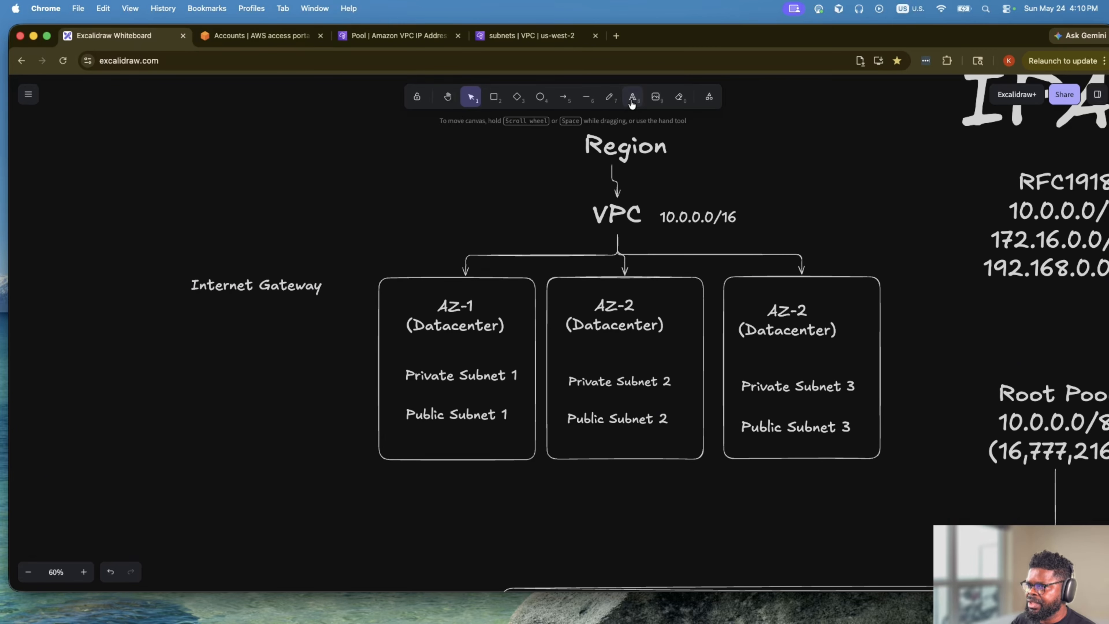
pyautogui.click(218, 349)
pyautogui.moveTo(253, 343); pyautogui.dragTo(310, 369)
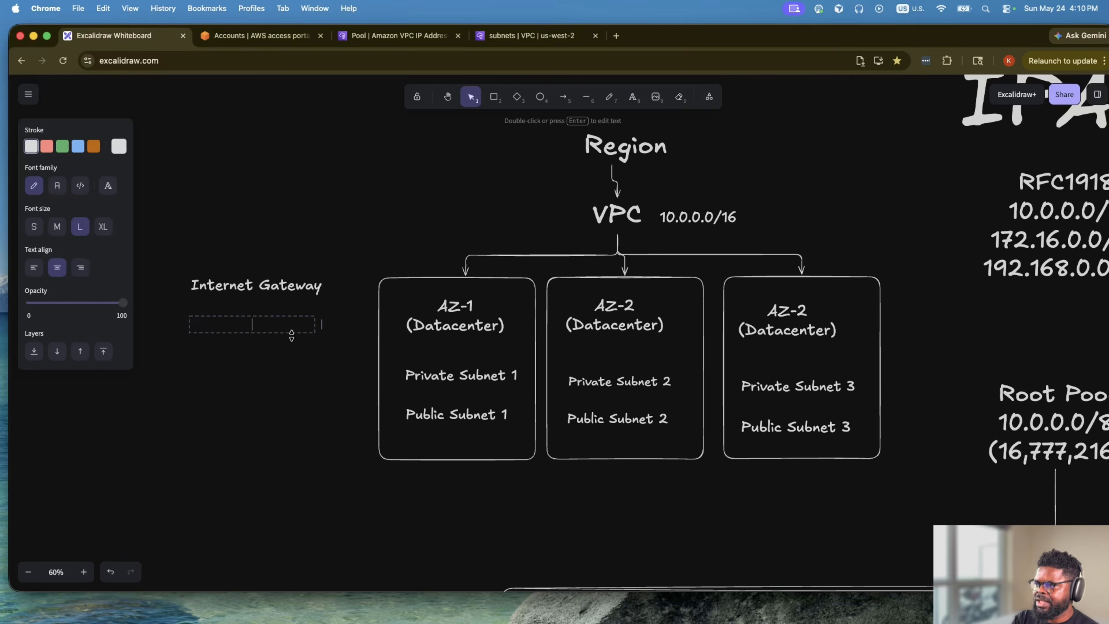
pyautogui.click(308, 339)
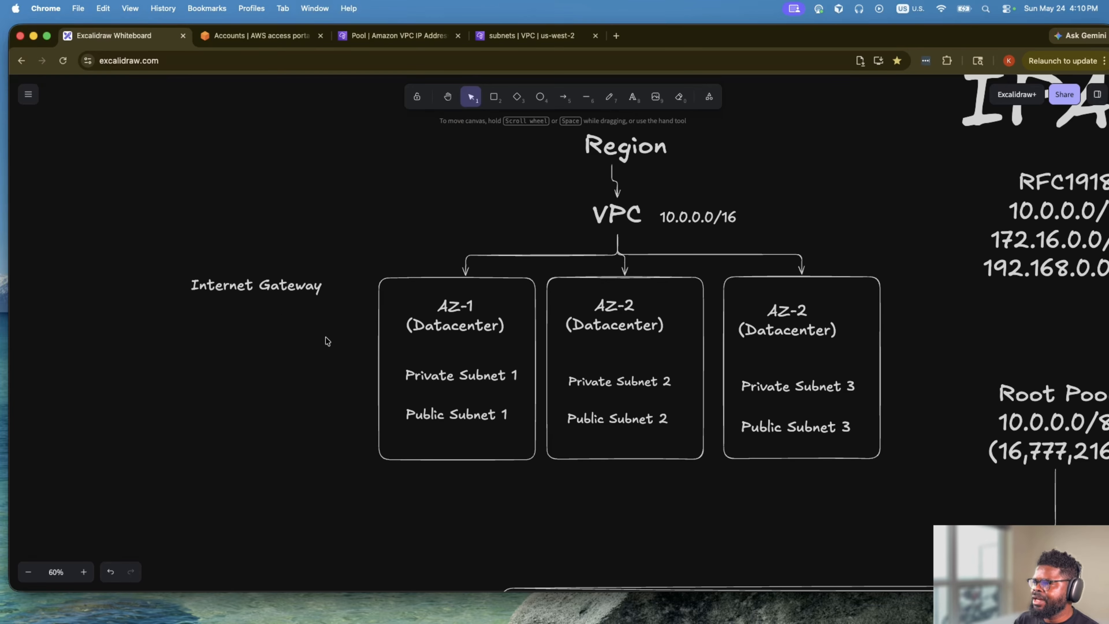
# Add the text label "Route Tables" below the "Internet Gateway" label.
pyautogui.click(632, 97)
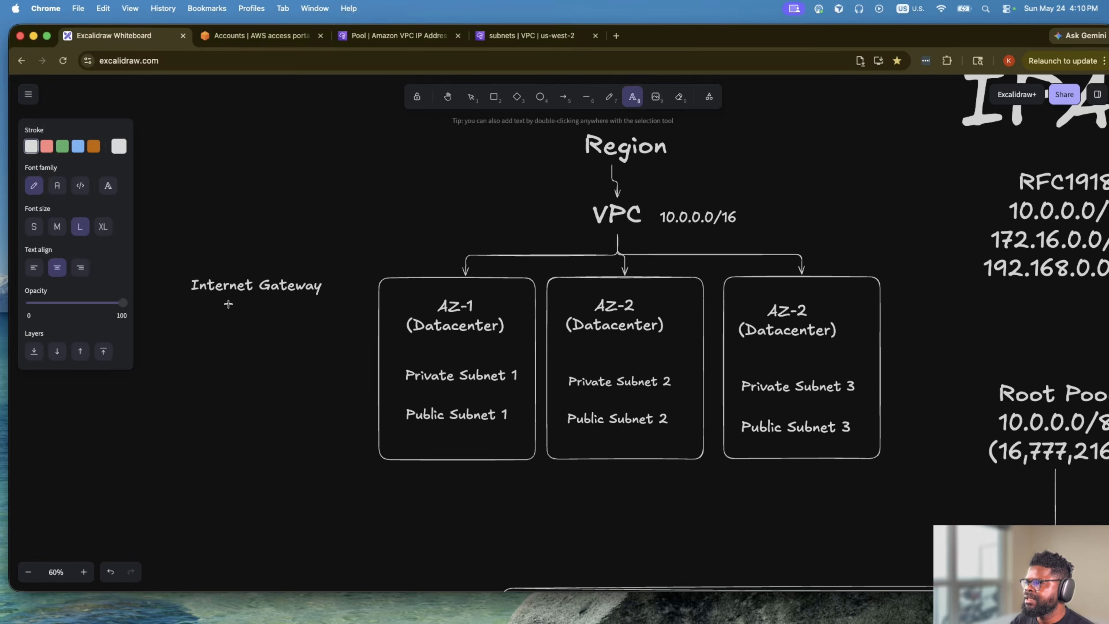
pyautogui.click(210, 324)
pyautogui.write('Royt')
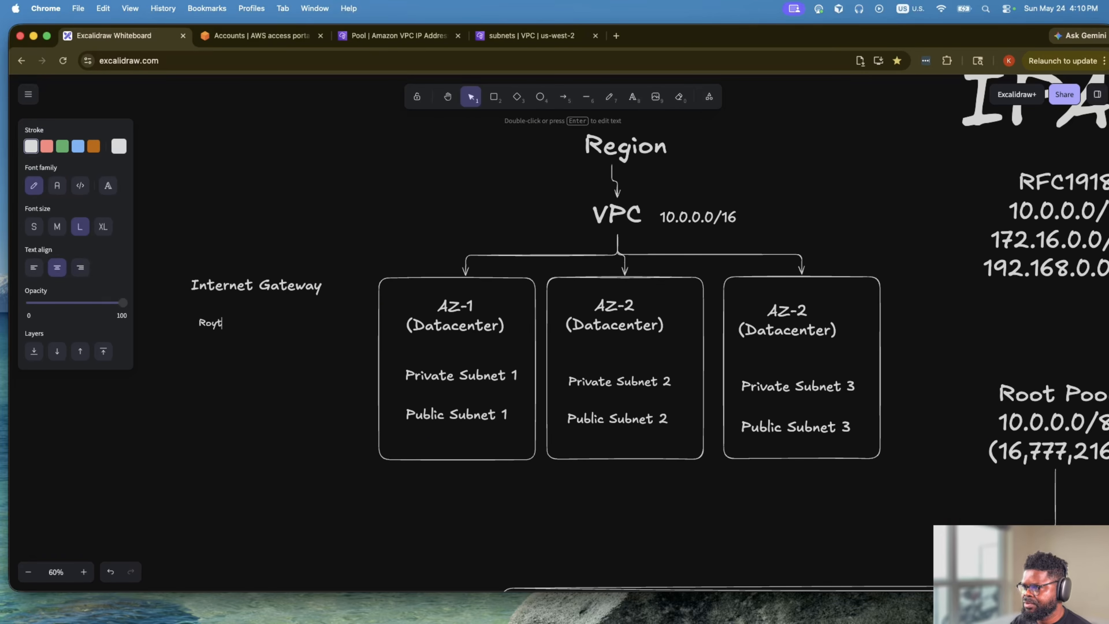
pyautogui.press('BackSpace')
pyautogui.press('BackSpace')
pyautogui.write('ute Tables')
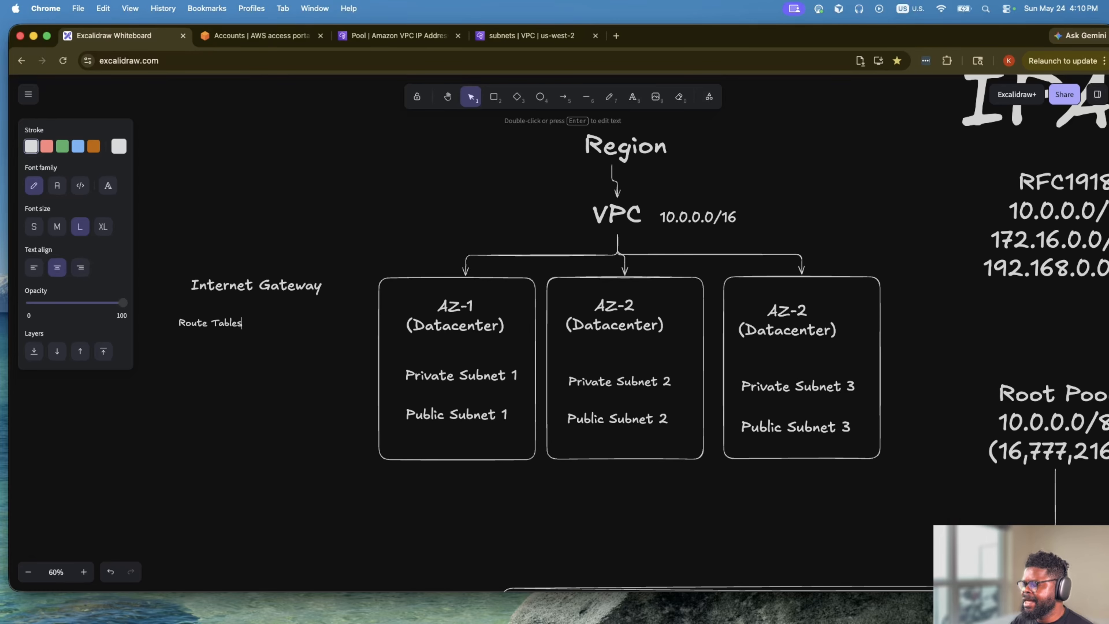
pyautogui.click(233, 361)
# Enlarge the "Route Tables" label and position it centred beneath "Internet Gateway".
pyautogui.click(199, 324)
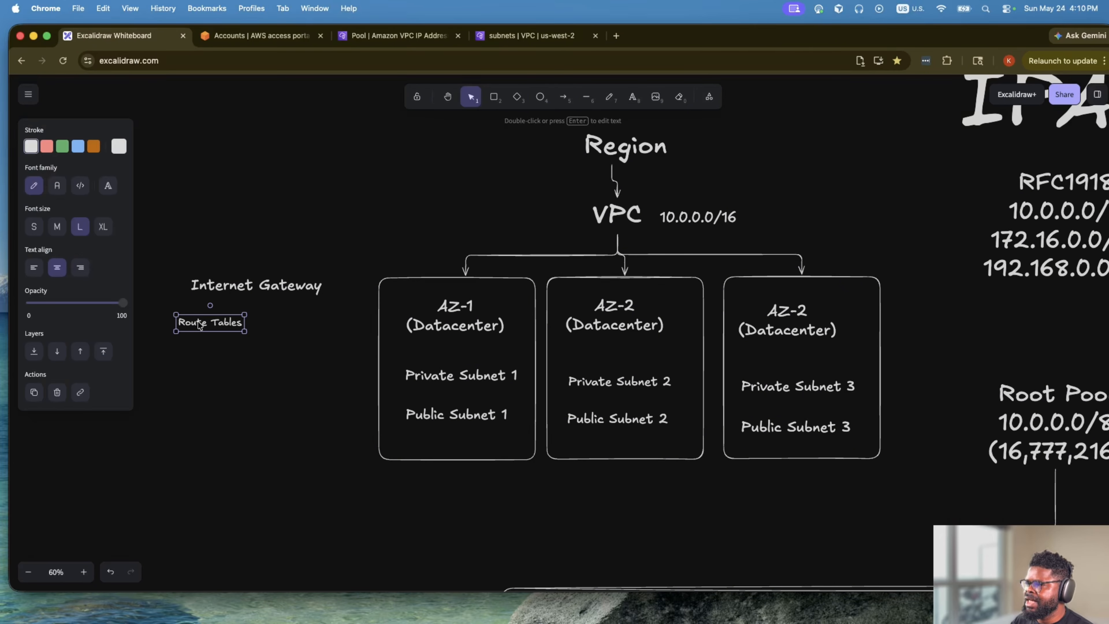
pyautogui.moveTo(244, 331); pyautogui.dragTo(344, 350)
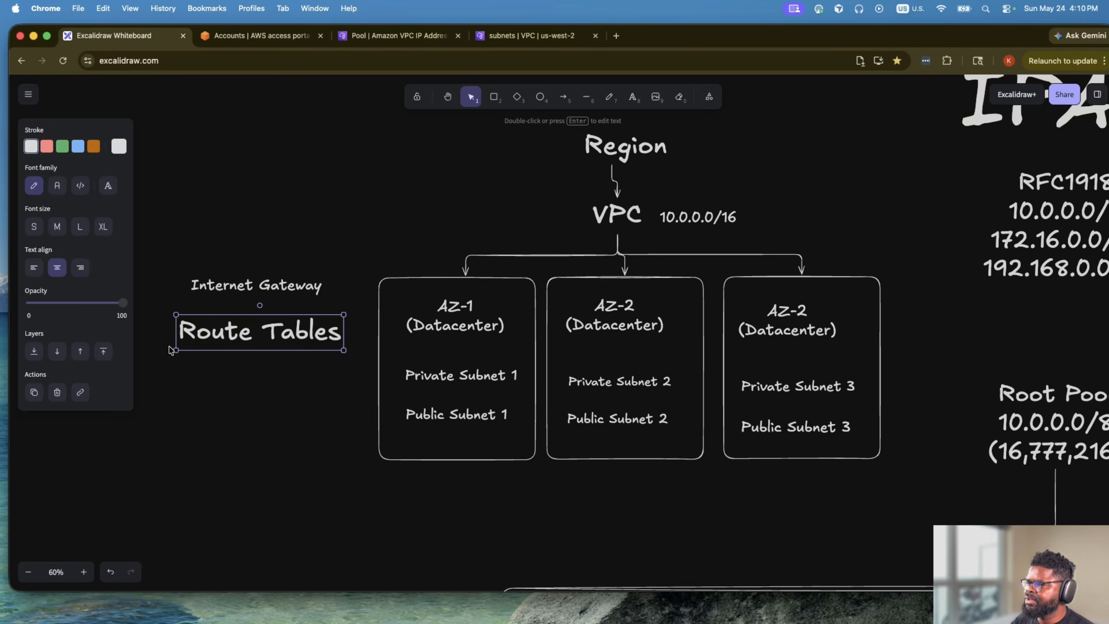
pyautogui.moveTo(175, 351); pyautogui.dragTo(209, 348)
pyautogui.moveTo(296, 334); pyautogui.dragTo(277, 329)
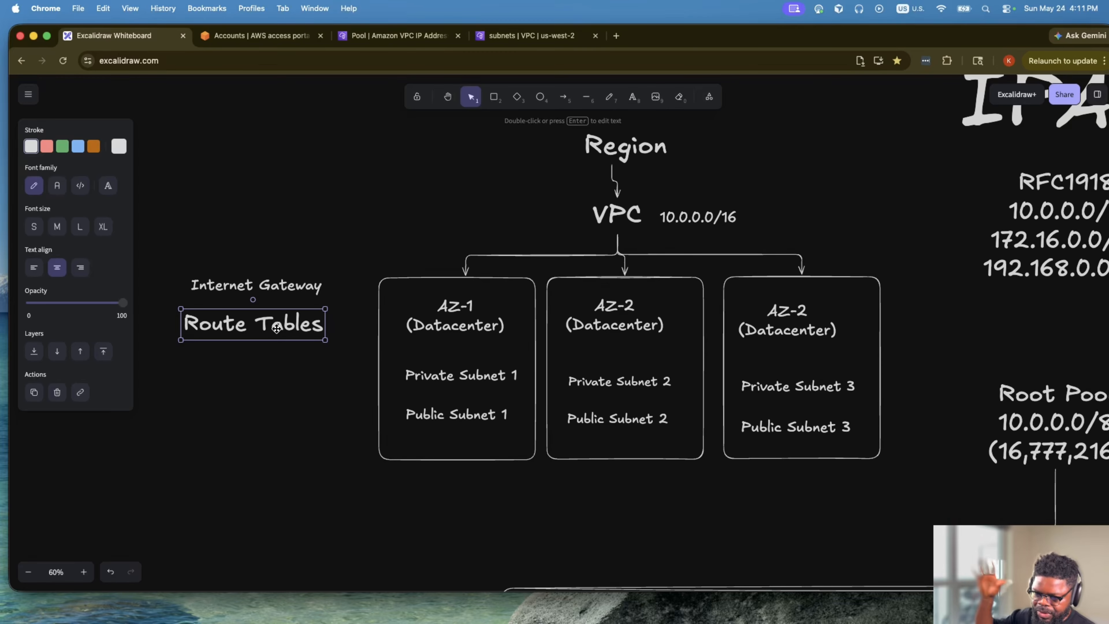
pyautogui.moveTo(274, 323); pyautogui.dragTo(243, 324)
pyautogui.click(252, 290)
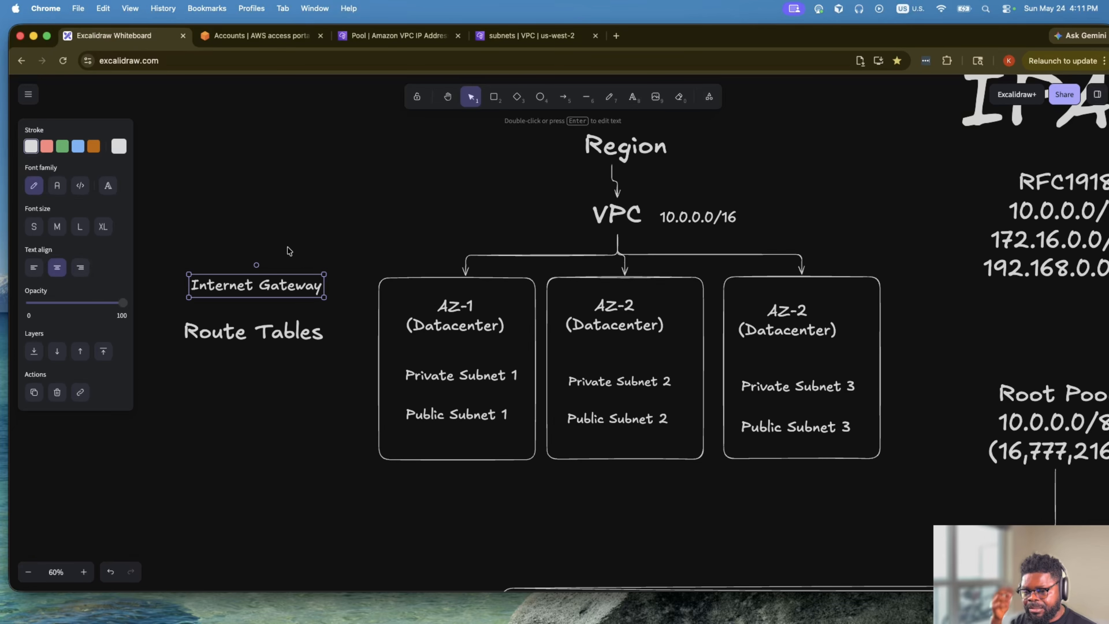
pyautogui.click(261, 332)
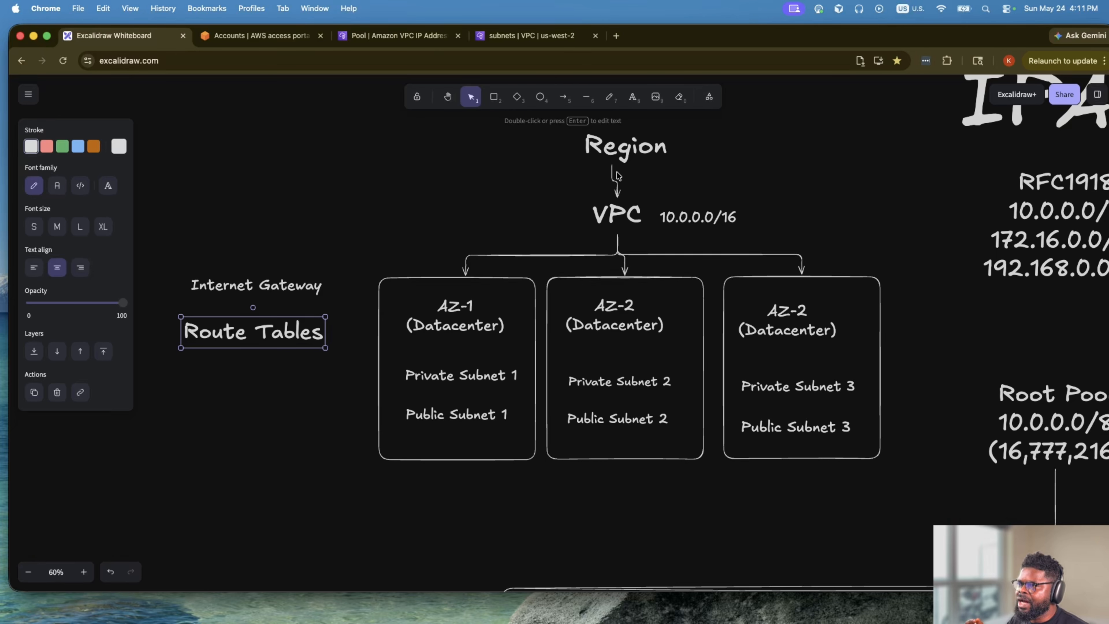
# Add the text label "Nat Gateway" below the "Route Tables" label.
pyautogui.click(632, 100)
pyautogui.click(205, 378)
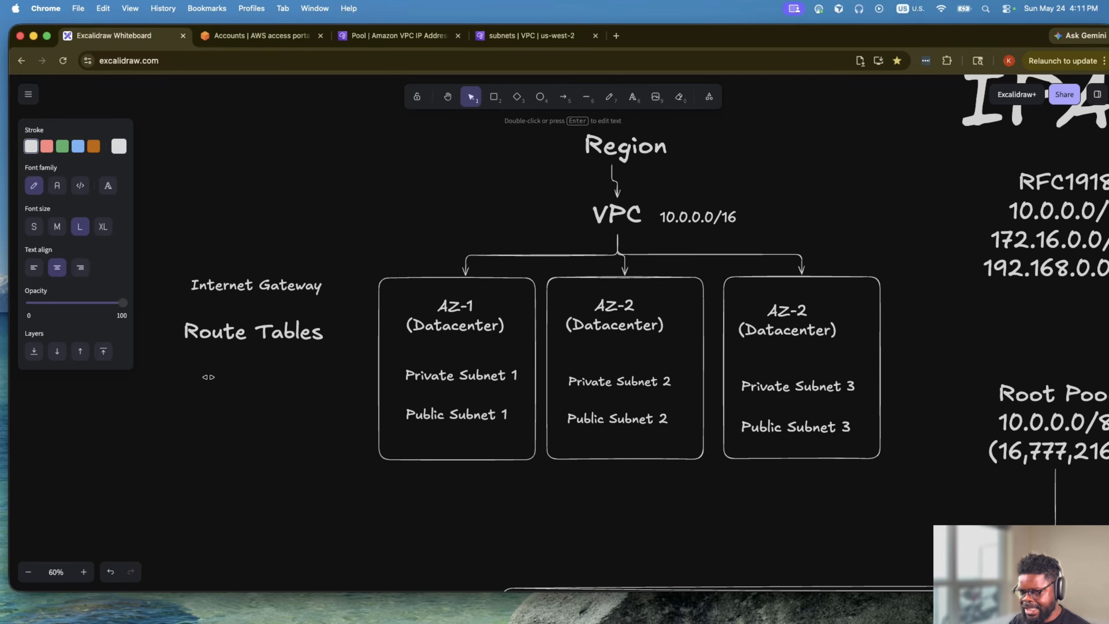
pyautogui.write('Nat G')
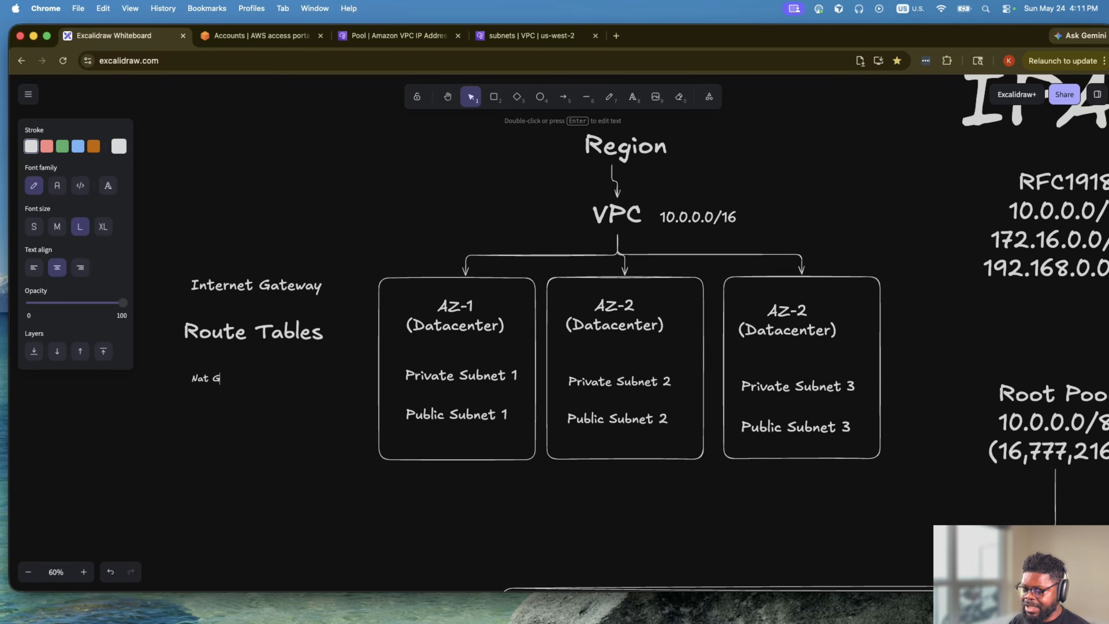
pyautogui.write('ate')
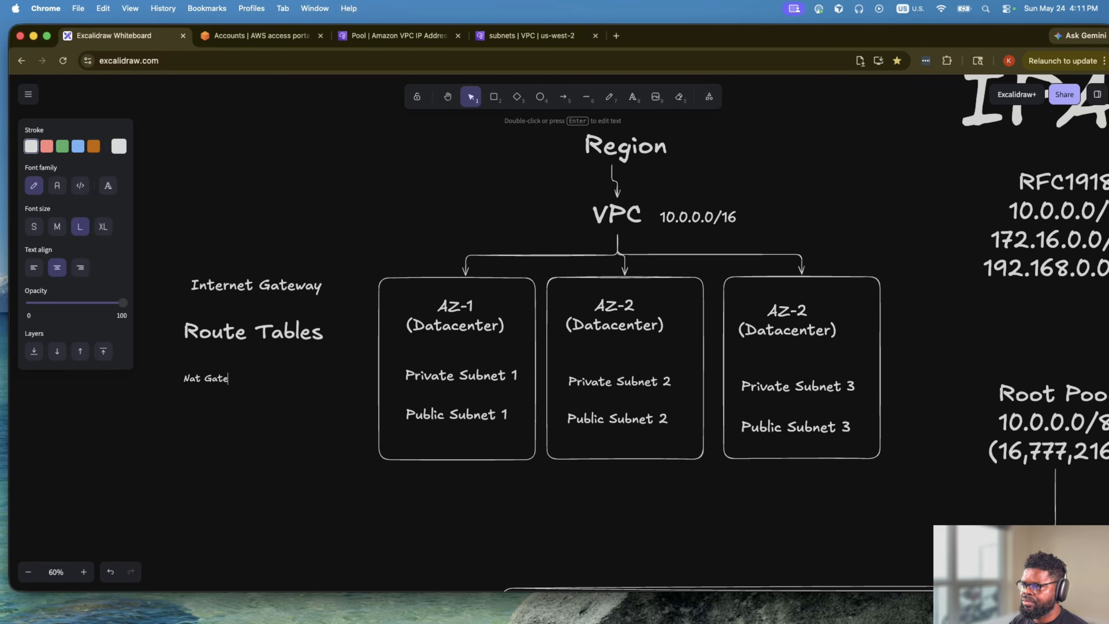
pyautogui.write('way')
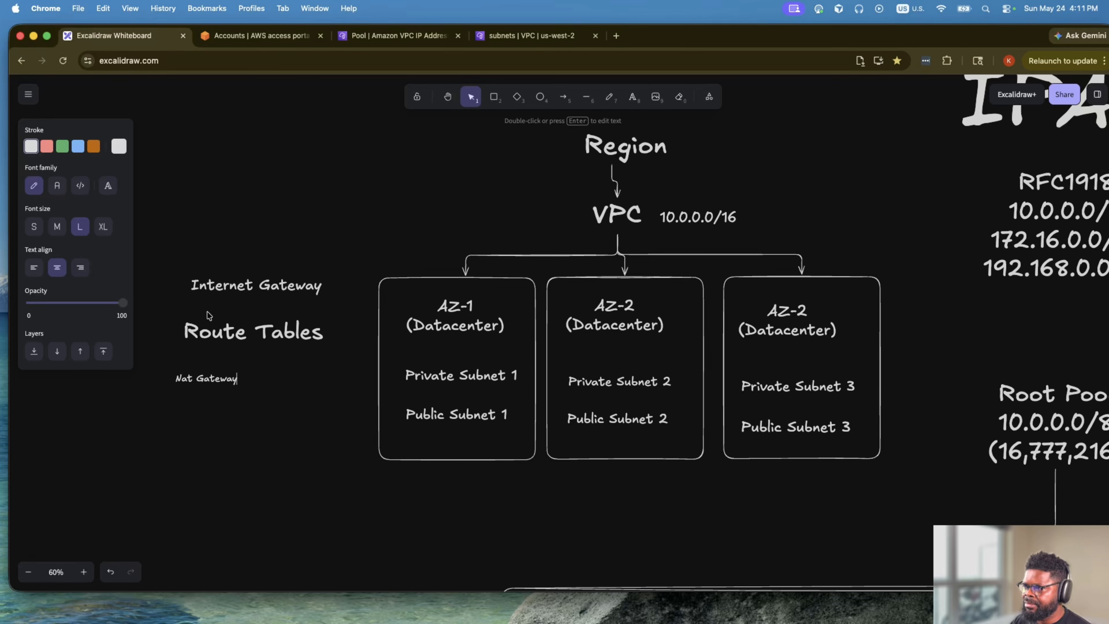
pyautogui.click(323, 434)
# Enlarge the "Nat Gateway" label and position it under "Route Tables".
pyautogui.click(196, 381)
pyautogui.moveTo(236, 387); pyautogui.dragTo(308, 391)
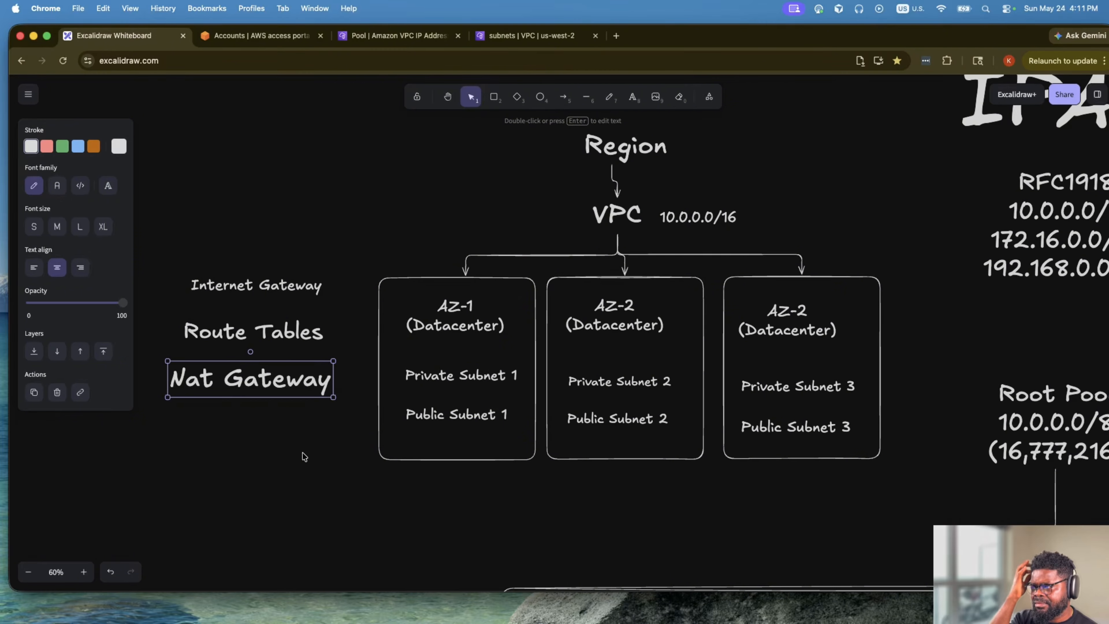
pyautogui.moveTo(280, 382); pyautogui.dragTo(281, 387)
pyautogui.moveTo(169, 402); pyautogui.dragTo(225, 393)
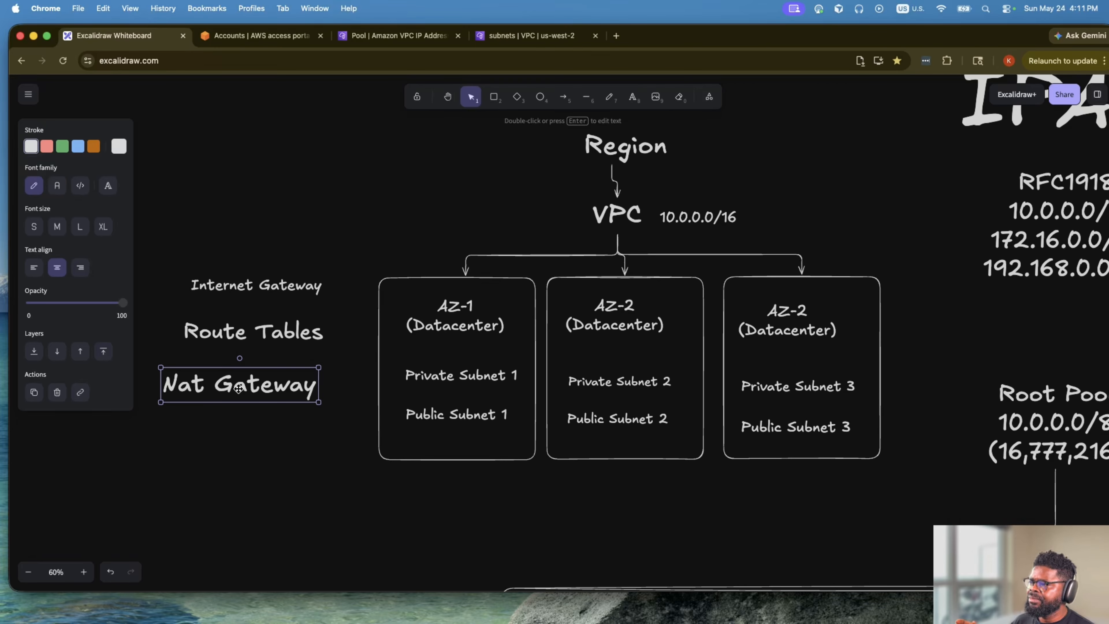
# Enlarge the "Internet Gateway" and "Route Tables" labels so their starting edges line up with "Nat Gateway".
pyautogui.click(249, 331)
pyautogui.click(240, 280)
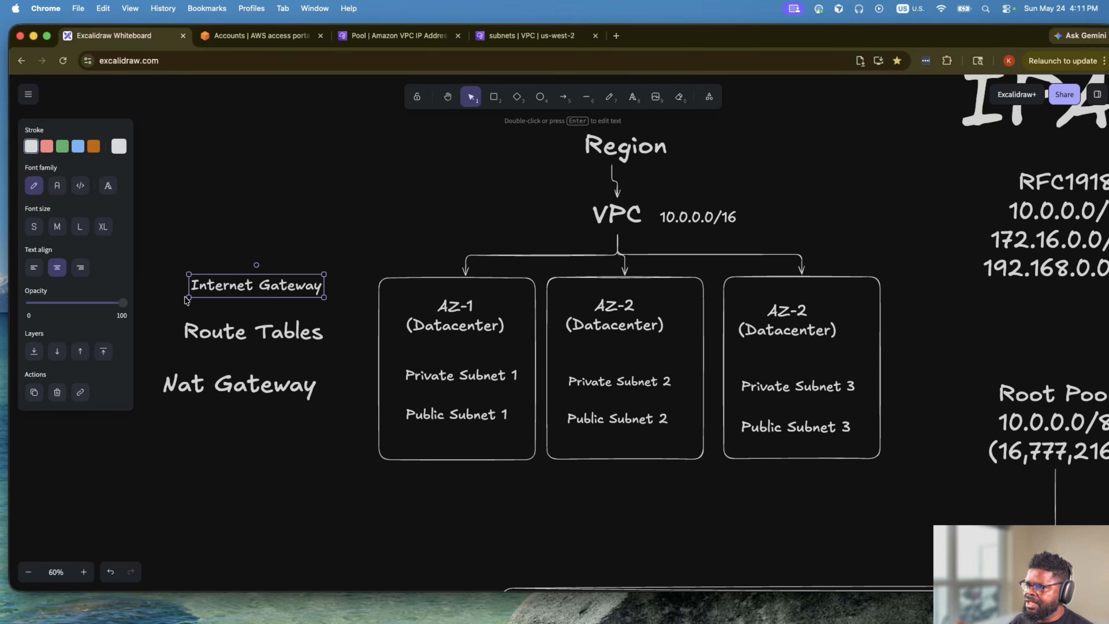
pyautogui.moveTo(187, 297); pyautogui.dragTo(154, 303)
pyautogui.click(209, 336)
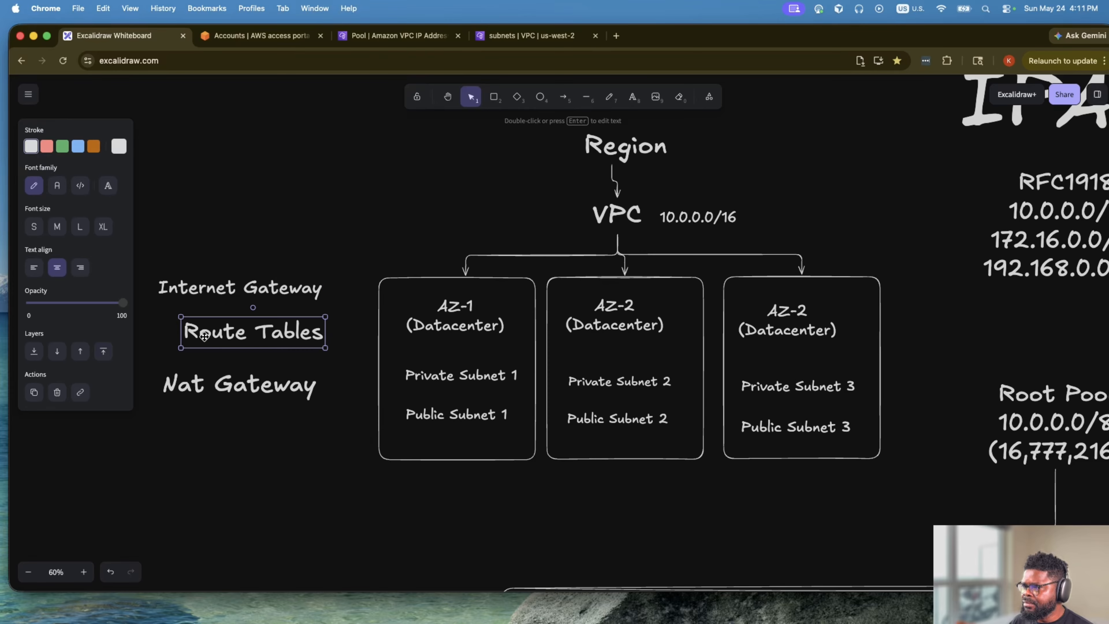
pyautogui.moveTo(181, 346); pyautogui.dragTo(157, 352)
pyautogui.click(196, 390)
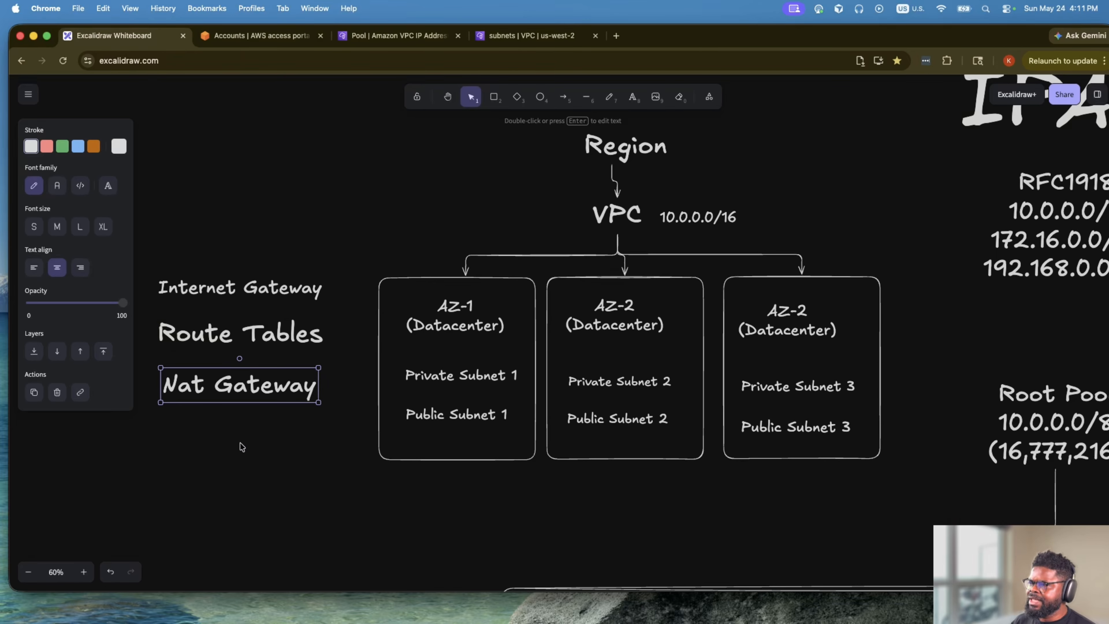
pyautogui.click(220, 449)
# Add the text label "NACL" below "Nat Gateway" and enlarge it to suit the labels above.
pyautogui.press('t')
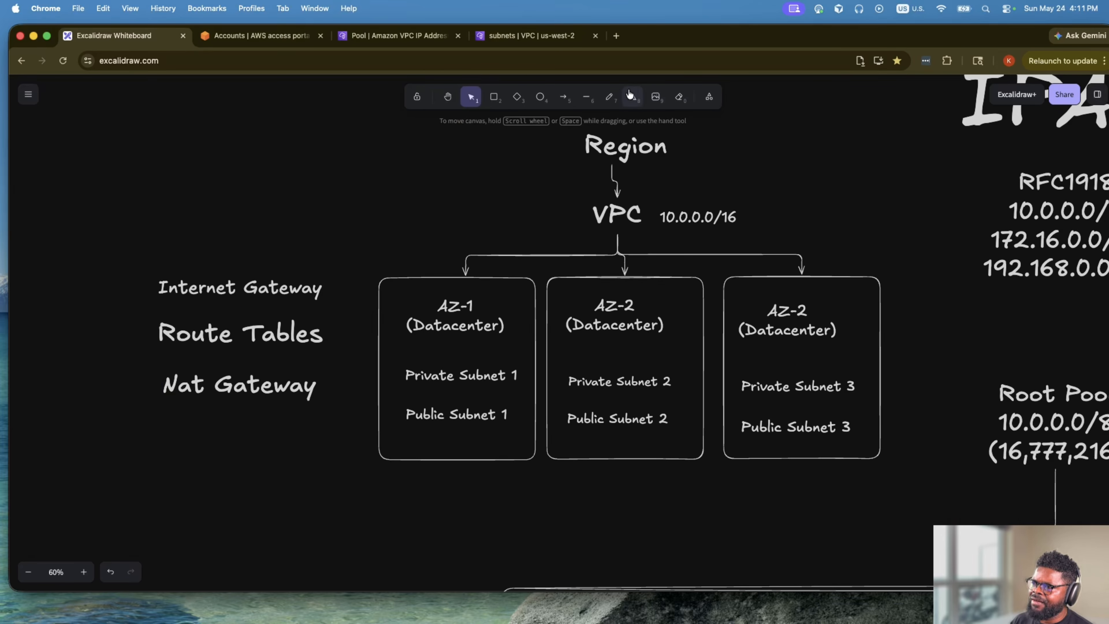
pyautogui.click(201, 434)
pyautogui.write('NAT')
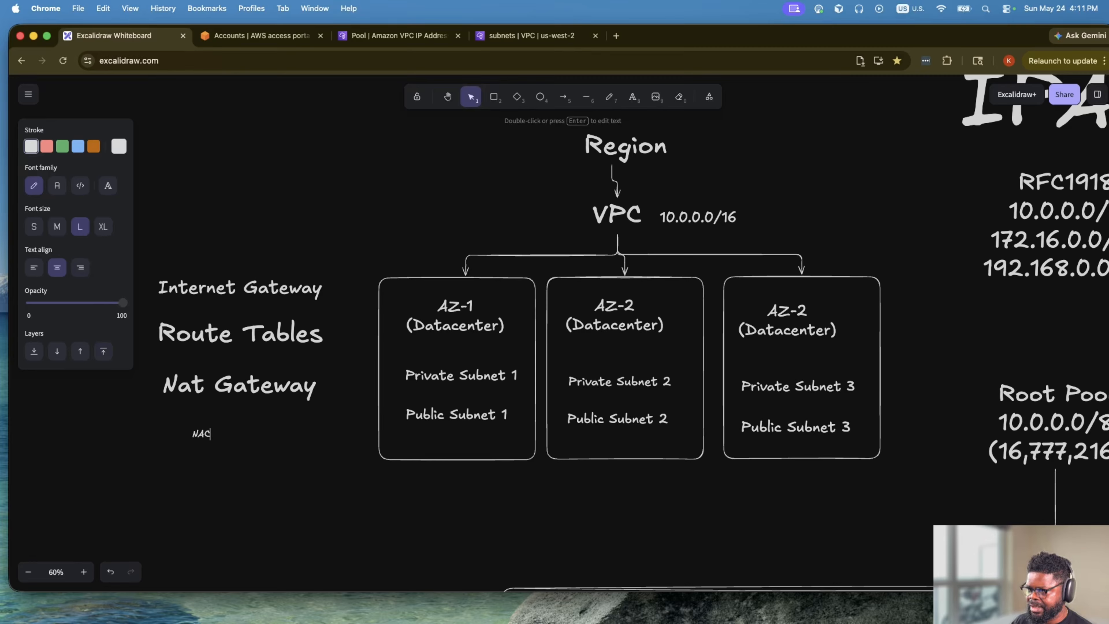
pyautogui.press('Escape')
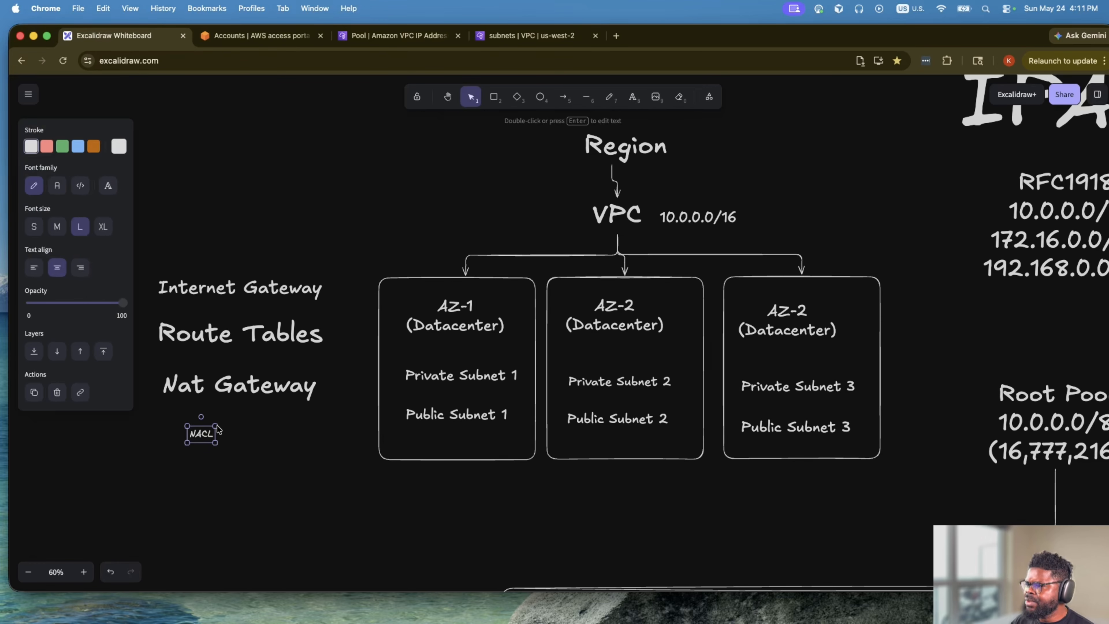
pyautogui.moveTo(215, 426); pyautogui.dragTo(231, 445)
pyautogui.click(306, 466)
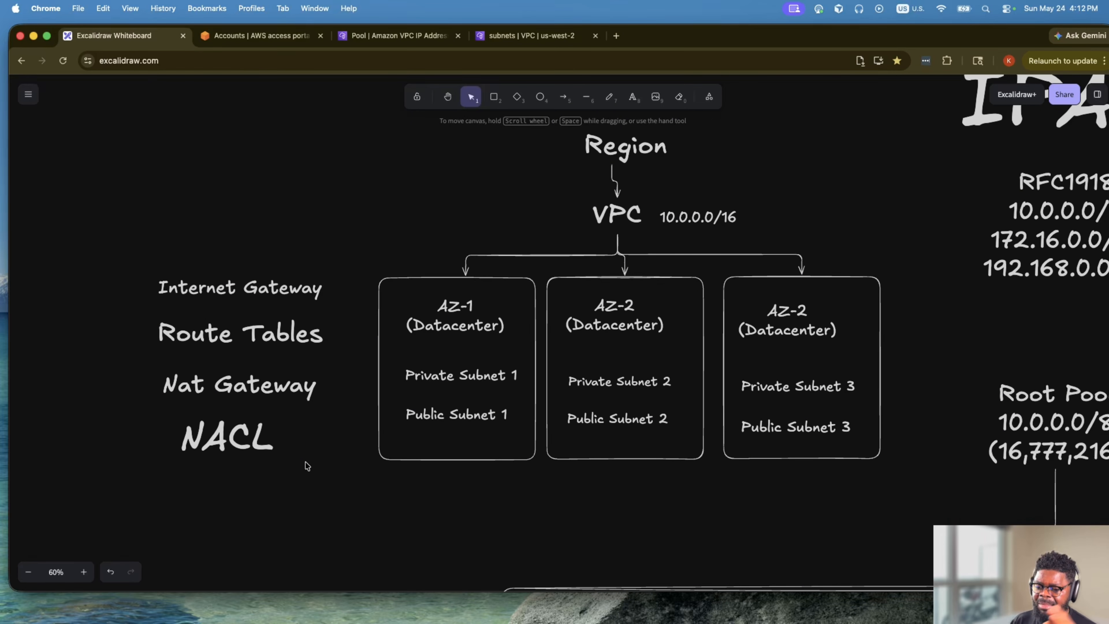
pyautogui.hscroll(5, 307, 465)
pyautogui.scroll(-1, 307, 465)
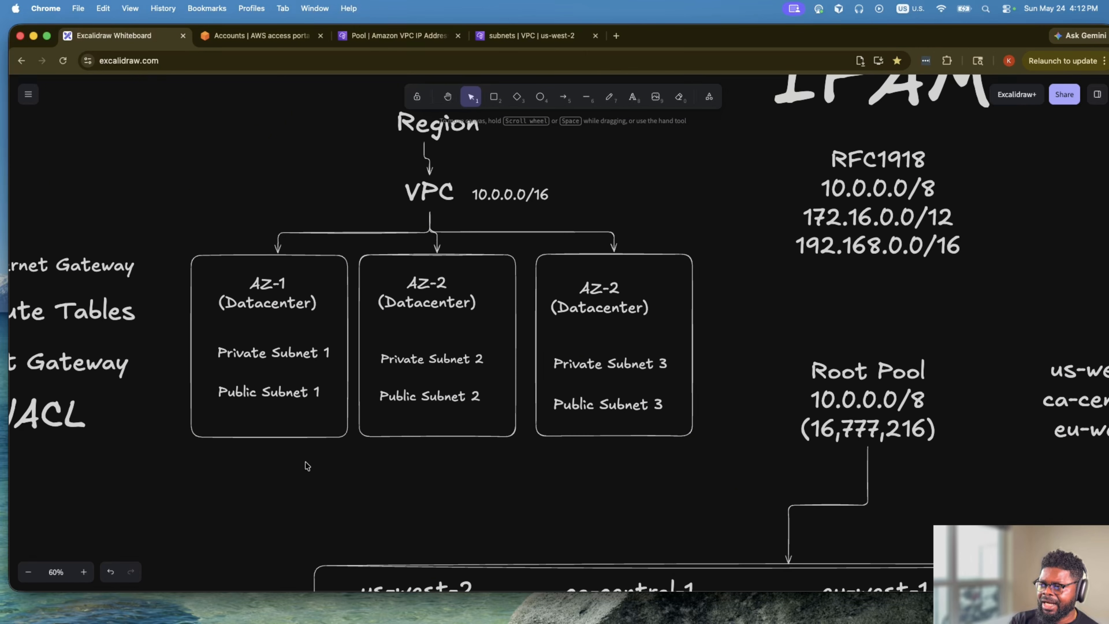
pyautogui.hscroll(-6, 307, 465)
pyautogui.scroll(1, 307, 466)
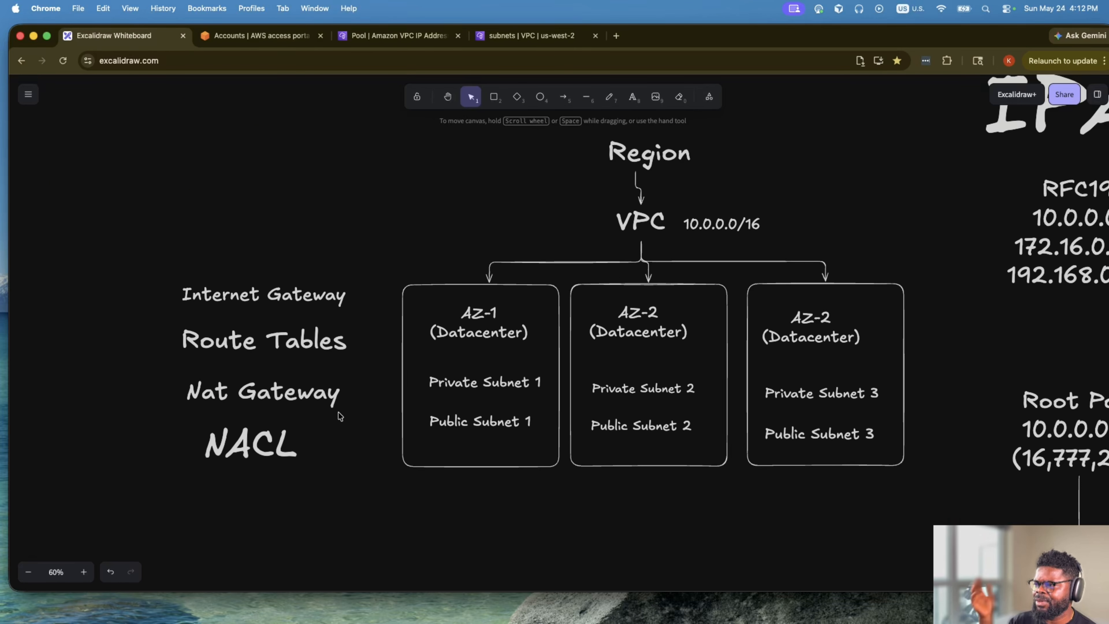
# Review the listed VPC components, especially Nat Gateway, against the VPC and its availability zones in the whiteboard diagram.
pyautogui.click(264, 392)
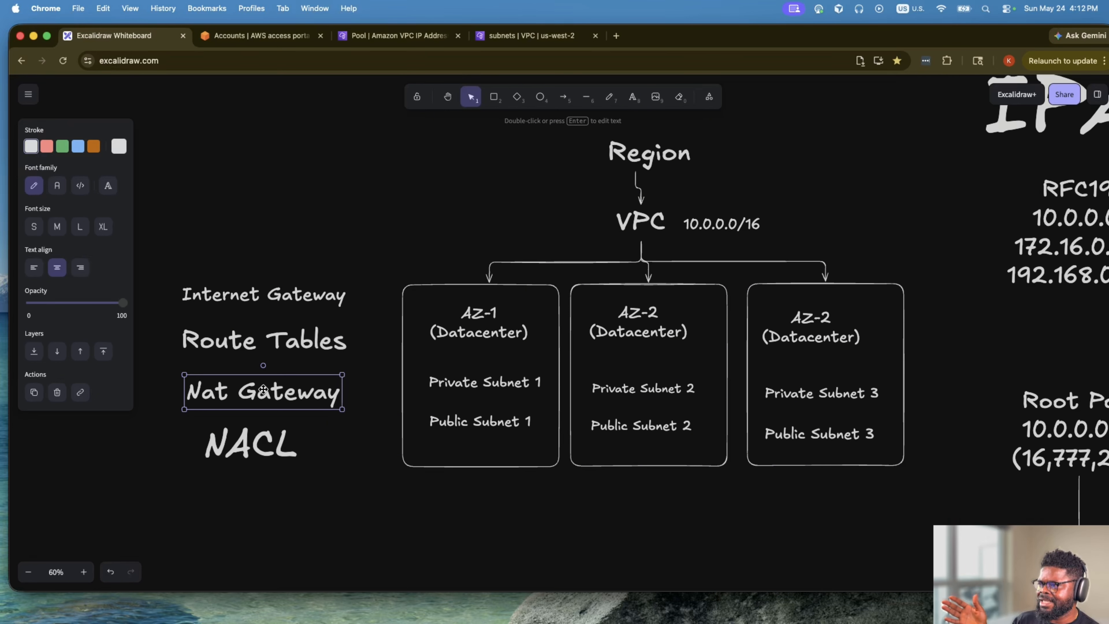
pyautogui.doubleClick(295, 396)
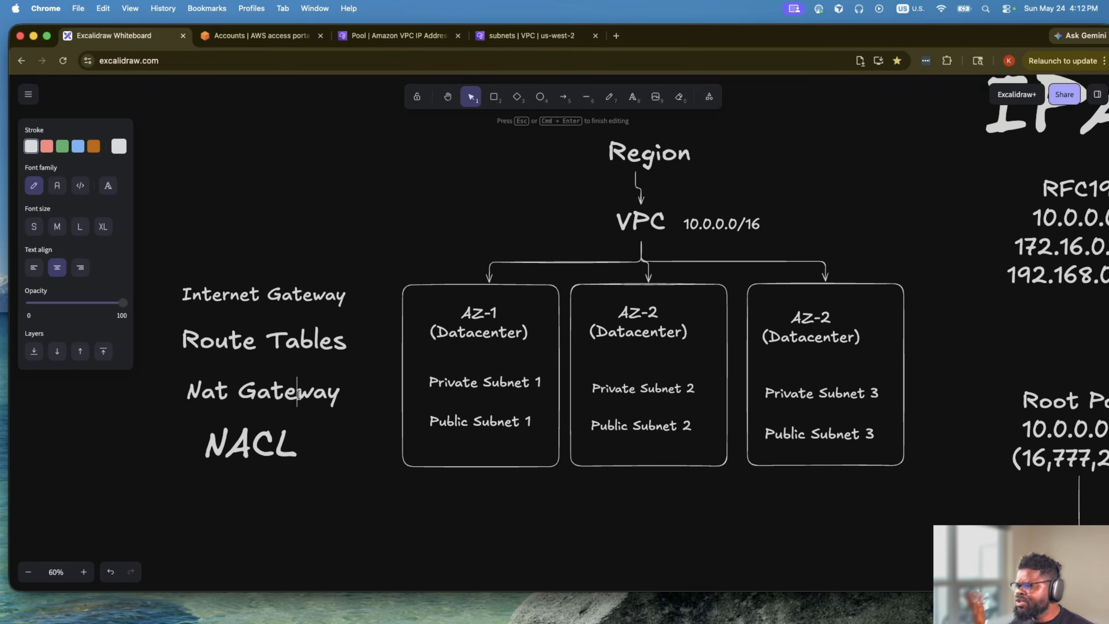
pyautogui.click(358, 454)
pyautogui.click(300, 397)
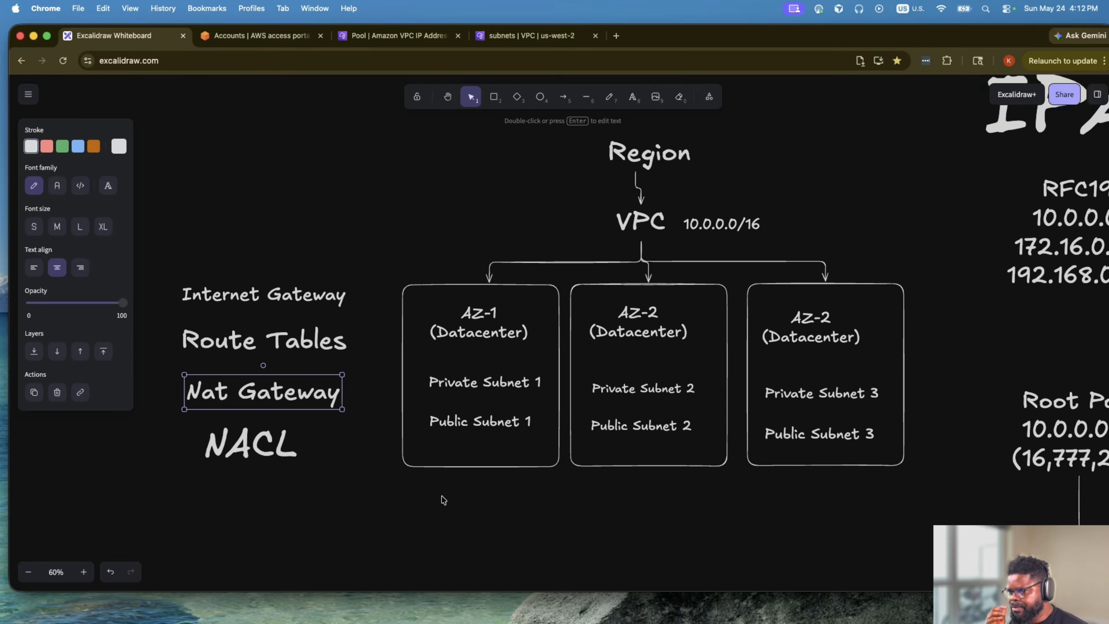
pyautogui.scroll(-1, 444, 501)
pyautogui.scroll(2, 443, 501)
pyautogui.hscroll(2, 443, 500)
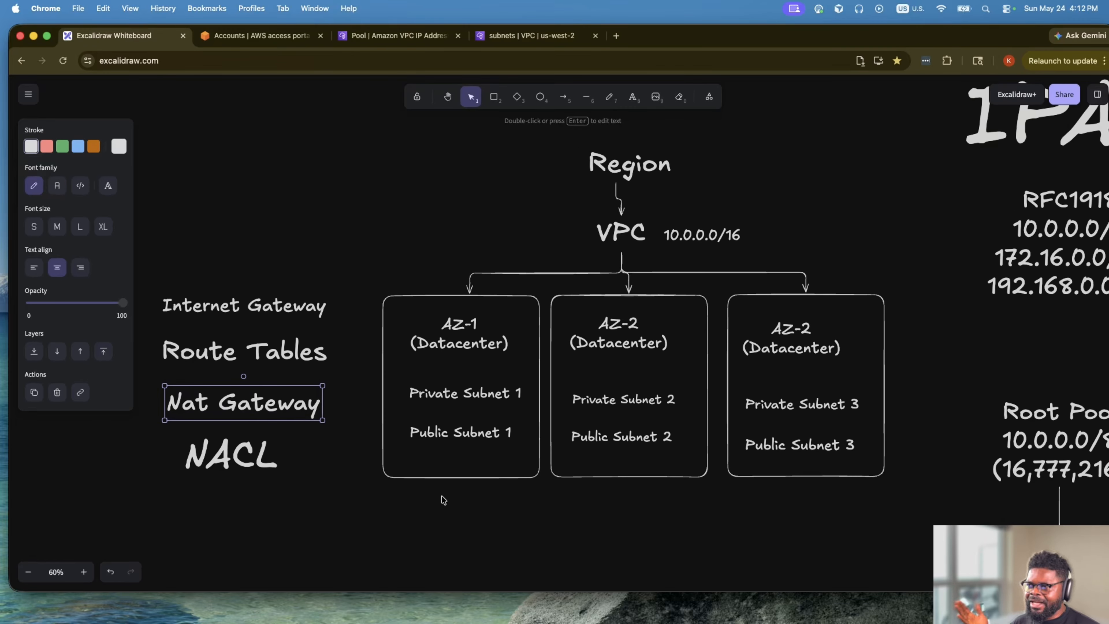
pyautogui.hscroll(-1, 443, 500)
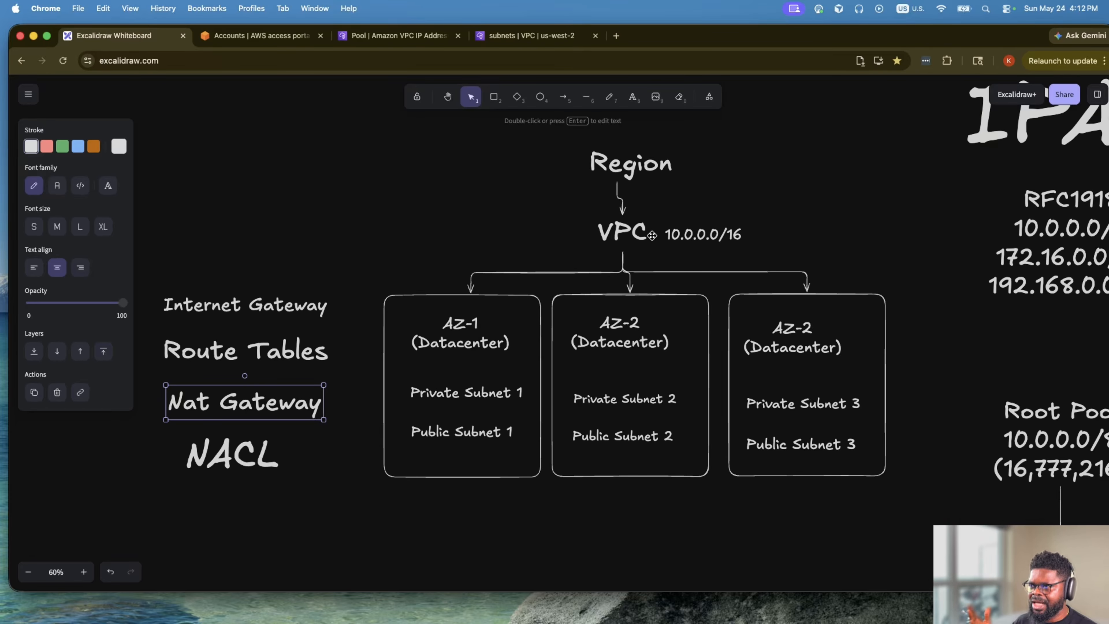
pyautogui.click(477, 329)
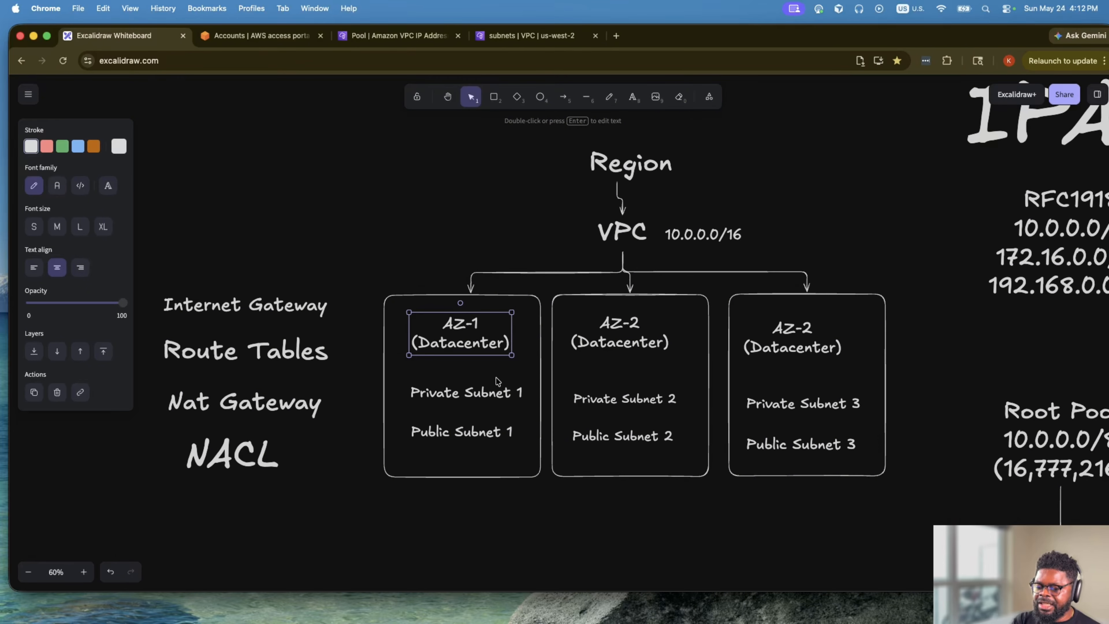
pyautogui.hscroll(6, 497, 381)
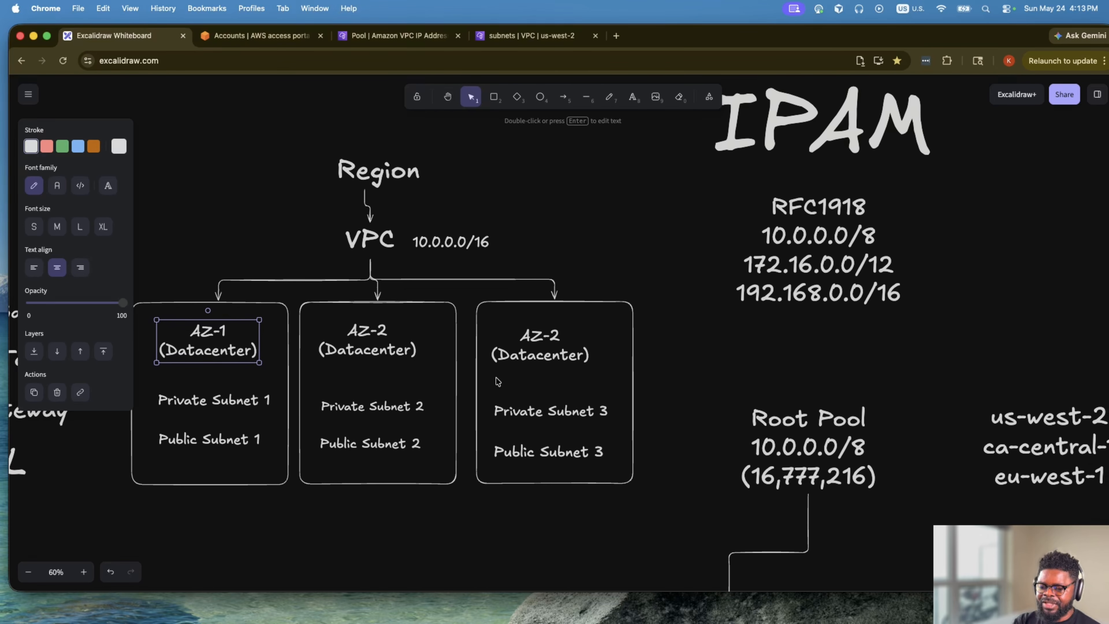
pyautogui.hscroll(-7, 497, 381)
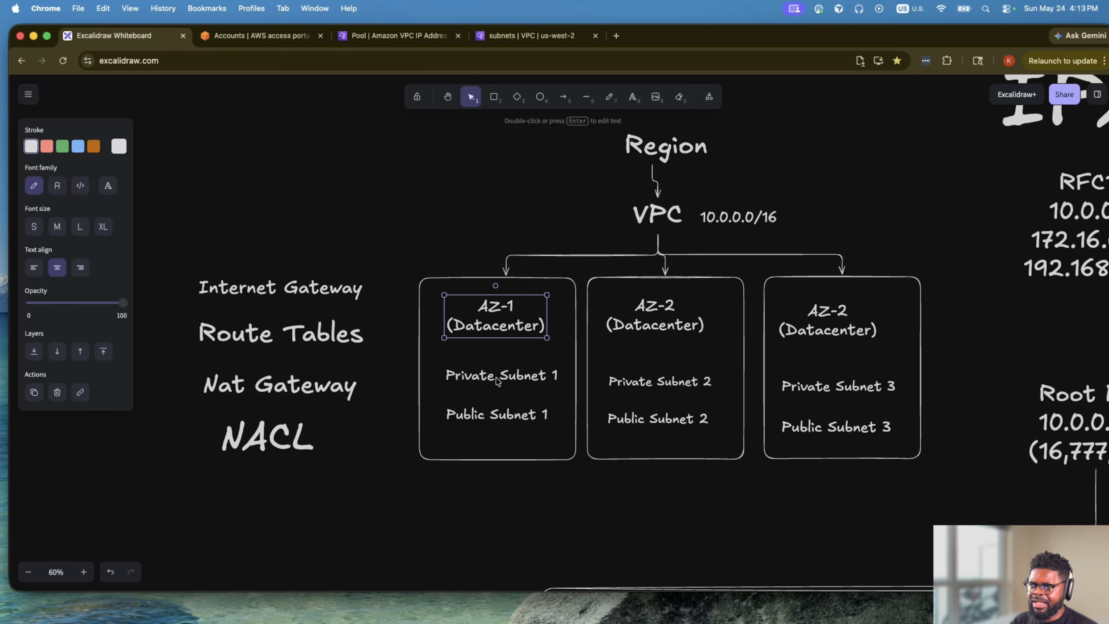
# Open the buildwithbrainyl/ccp GitHub repository in a new browser tab and go to its builders-day/vpc folder.
pyautogui.click(616, 35)
pyautogui.write('cc')
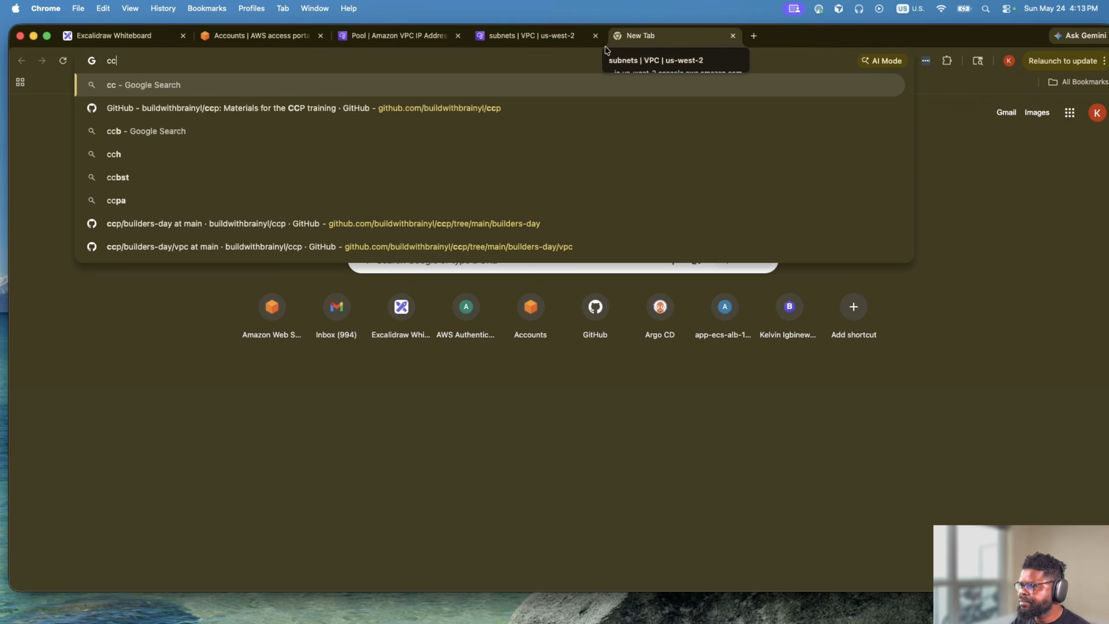
pyautogui.click(554, 108)
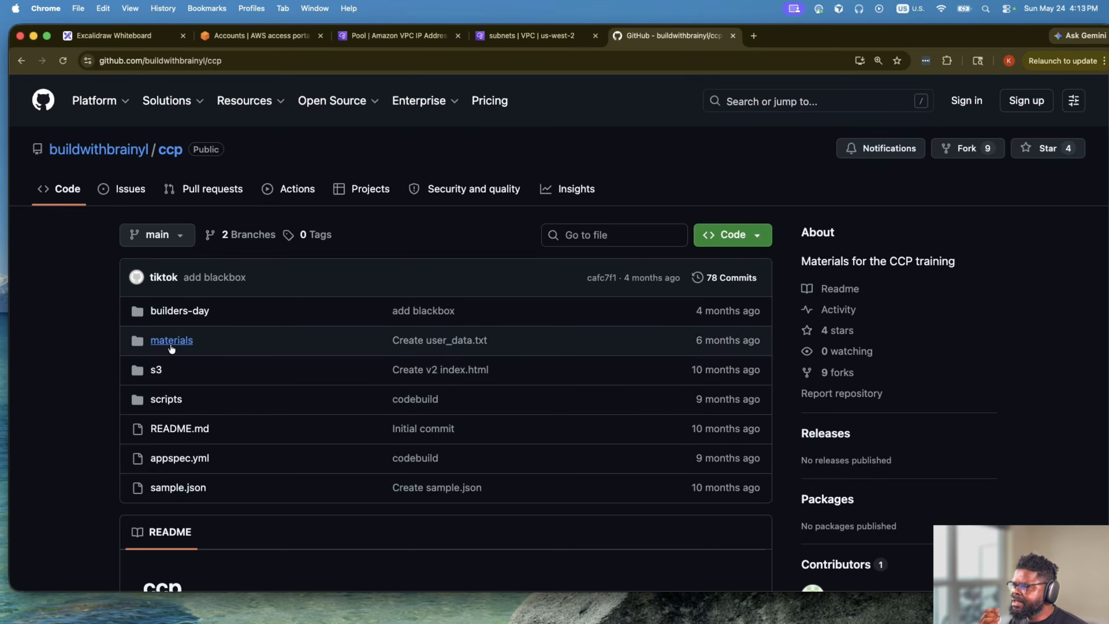
pyautogui.click(169, 346)
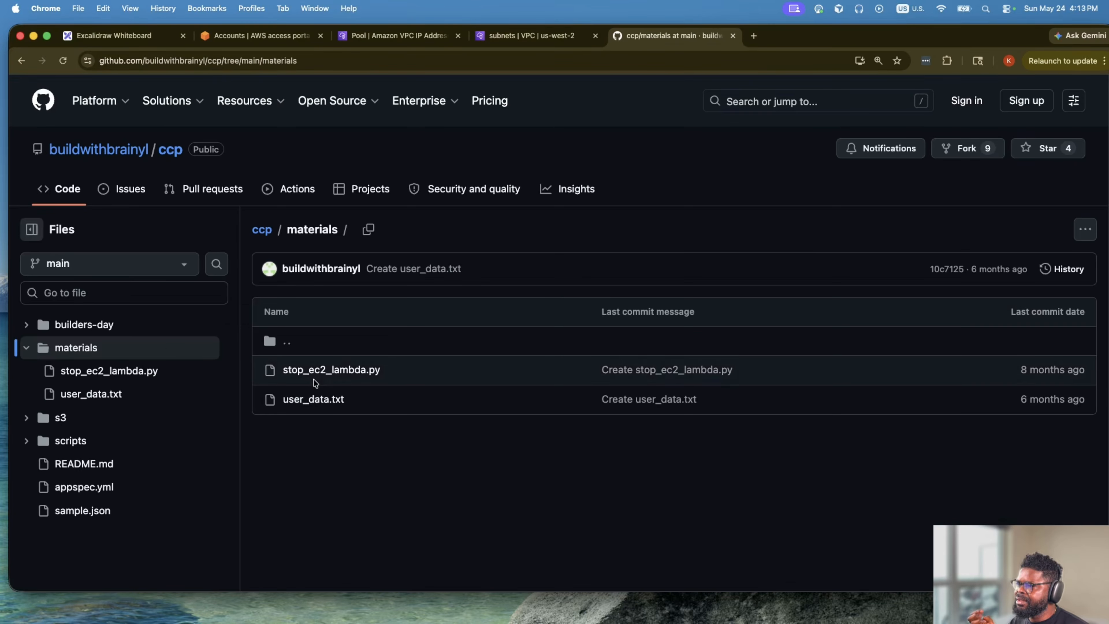
pyautogui.click(84, 326)
pyautogui.scroll(-5, 302, 407)
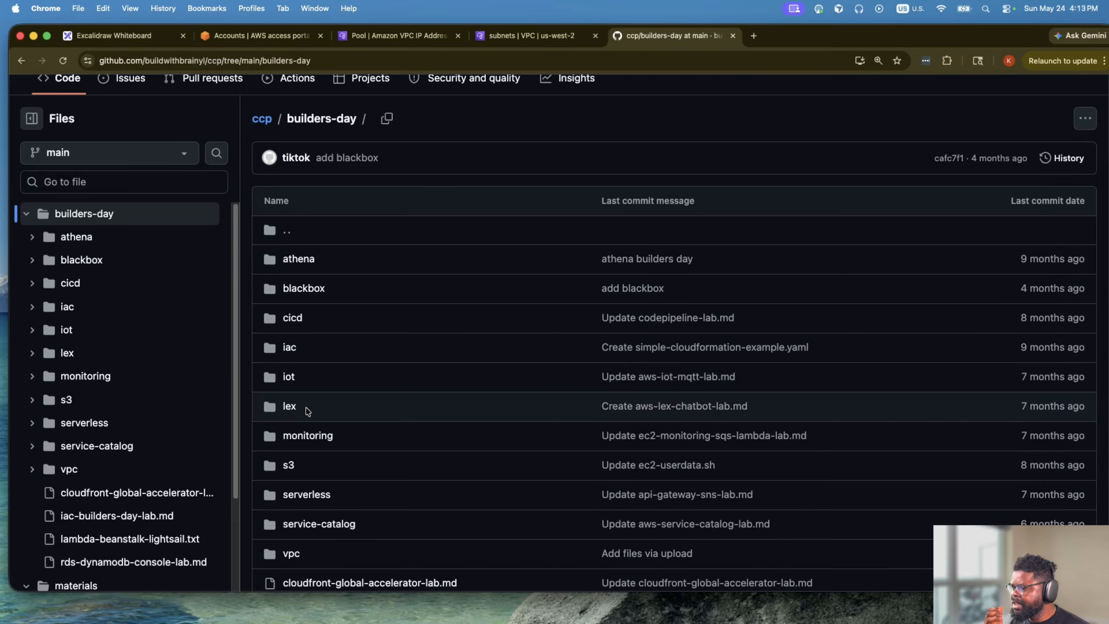
pyautogui.click(291, 424)
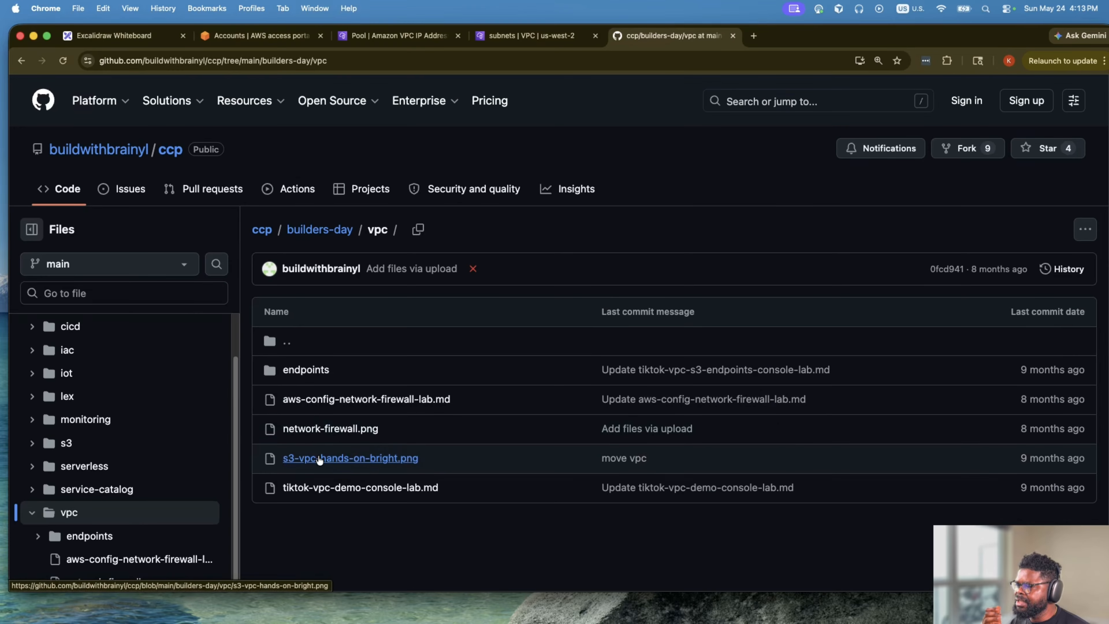
# Open the architecture diagram s3-vpc-hands-on-bright.png from tiktok-vpc-demo-console-lab.md as a standalone image in a new tab.
pyautogui.click(334, 487)
pyautogui.scroll(-15, 553, 421)
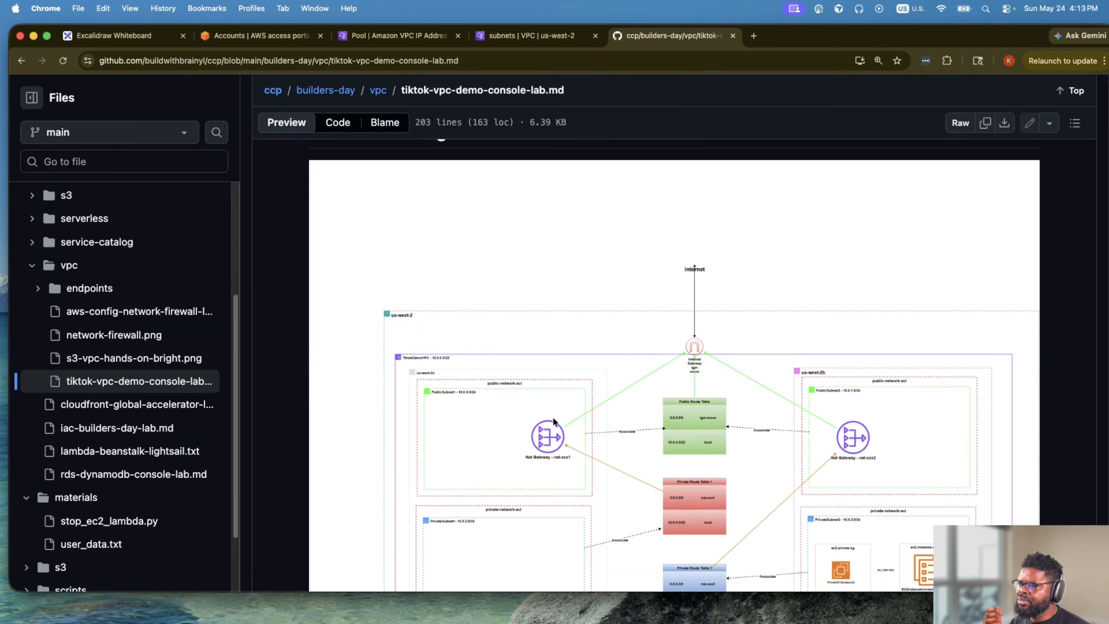
pyautogui.click(648, 365)
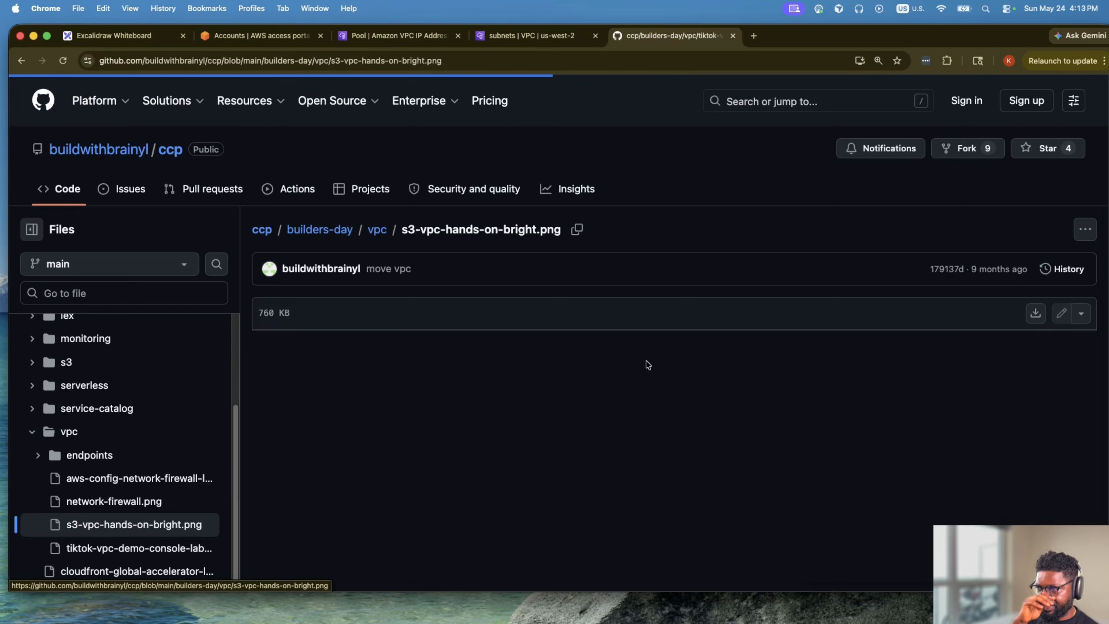
pyautogui.rightClick(615, 383)
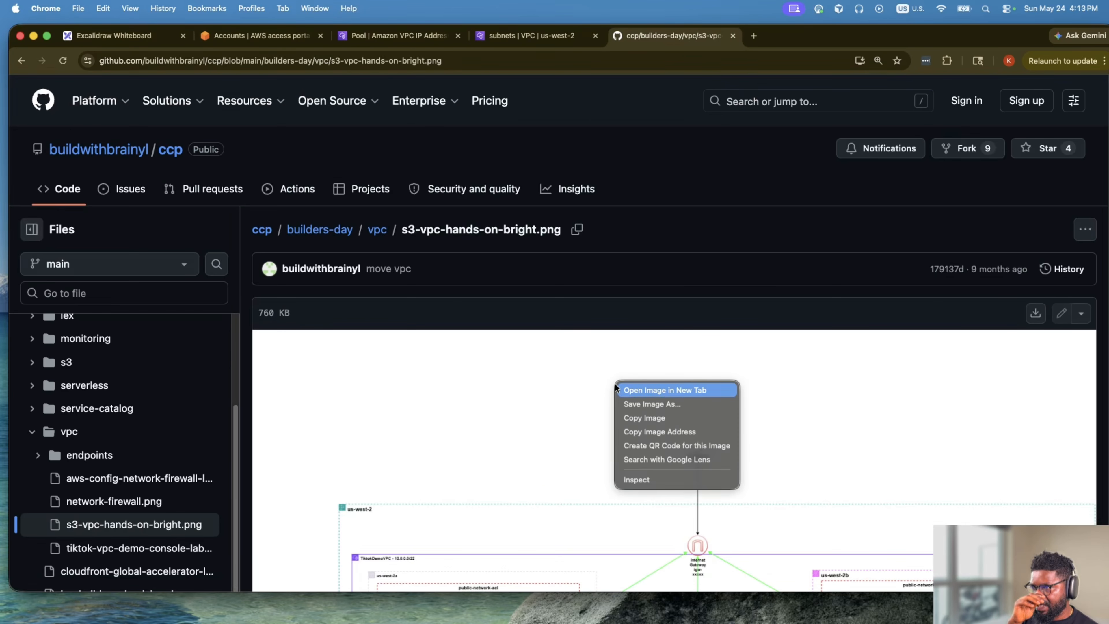
pyautogui.click(652, 387)
pyautogui.click(772, 41)
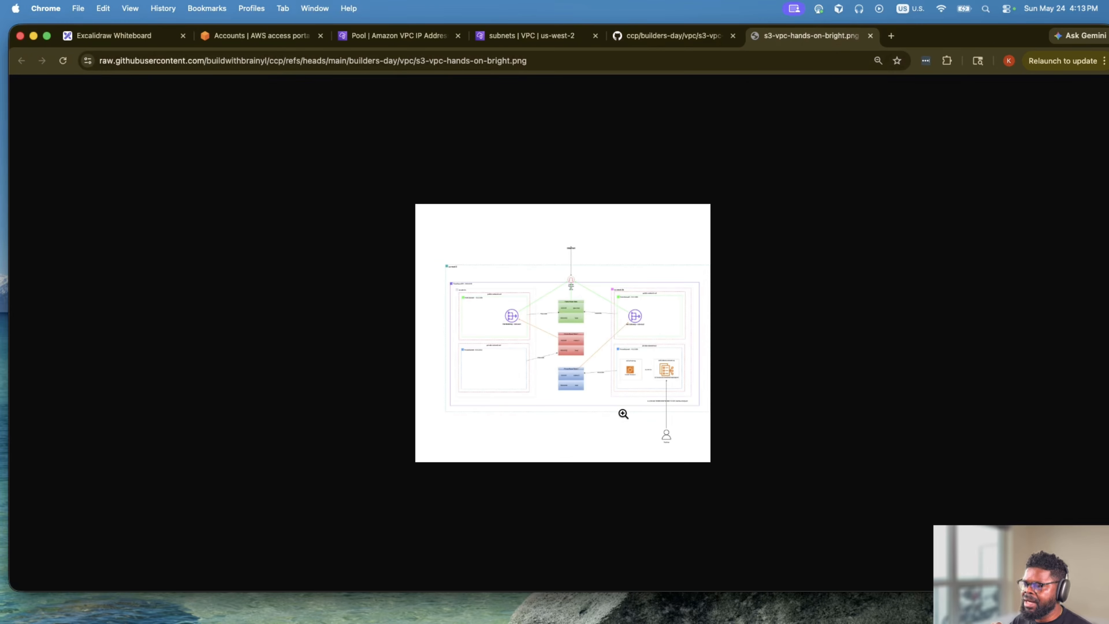
# Enlarge the architecture diagram and examine how the Internet Gateway, route tables, NAT gateways and network ACLs relate to the subnets.
pyautogui.click(628, 368)
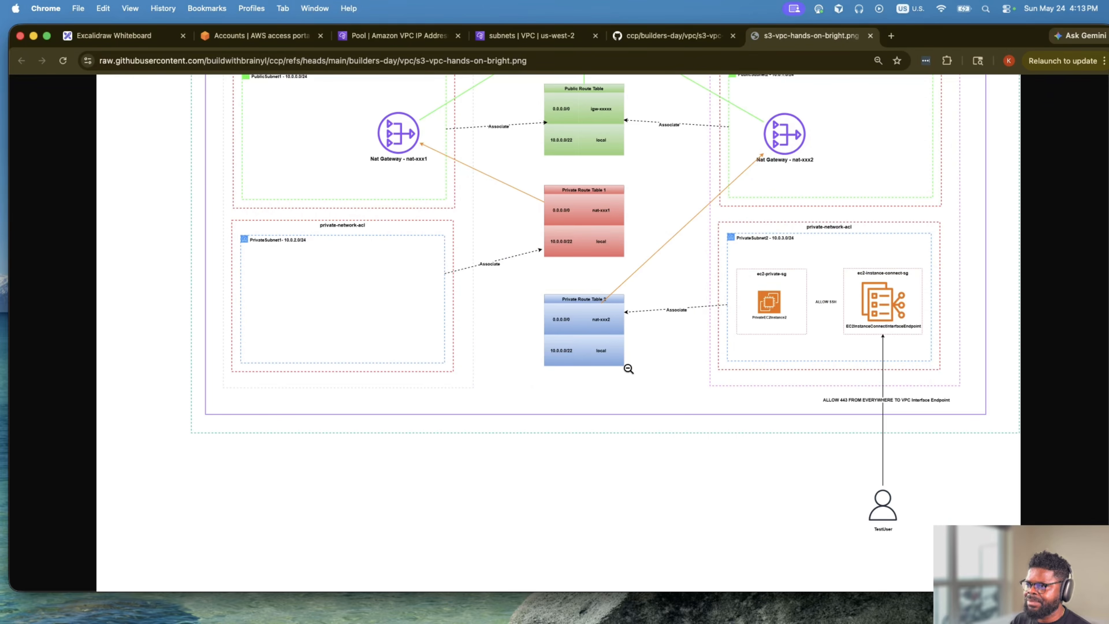
pyautogui.scroll(5, 627, 370)
pyautogui.scroll(-2, 629, 371)
pyautogui.scroll(1, 629, 371)
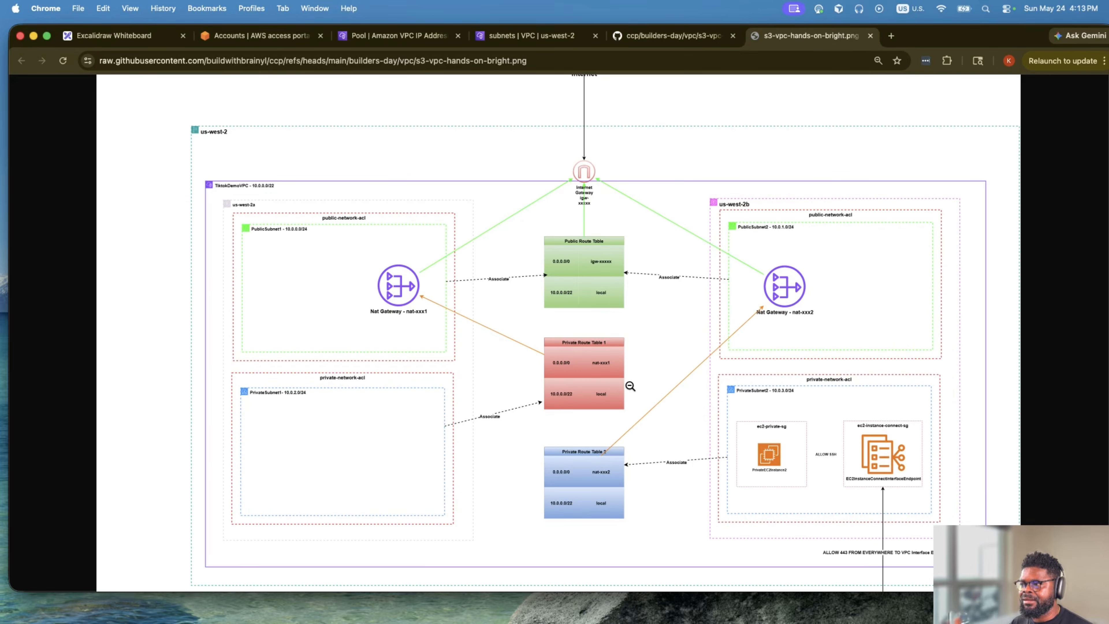
pyautogui.scroll(4, 631, 387)
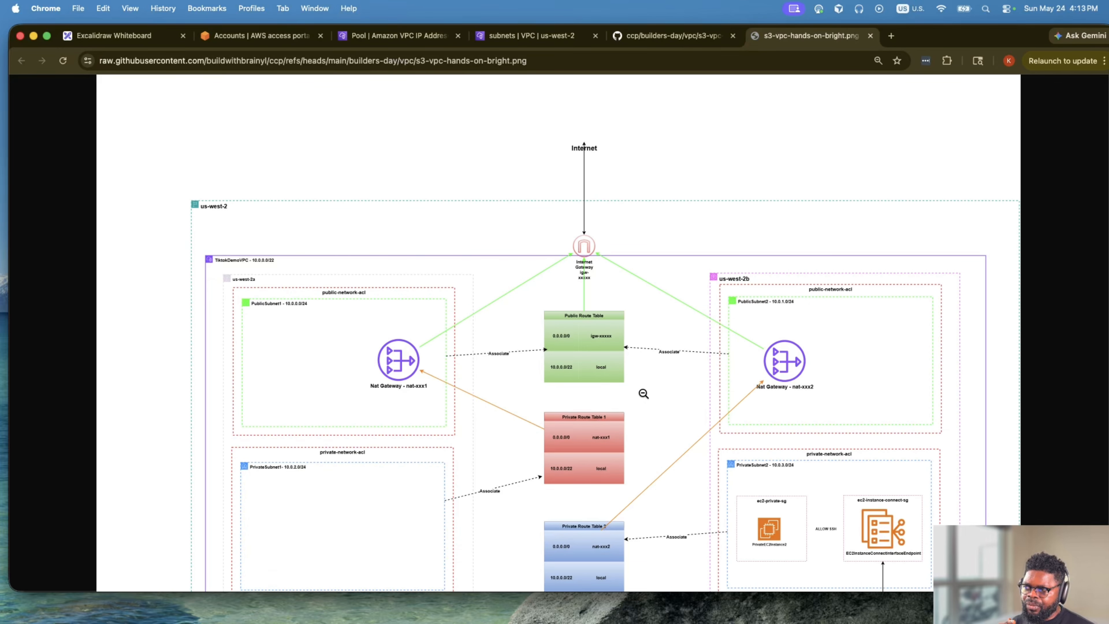
pyautogui.scroll(-5, 643, 393)
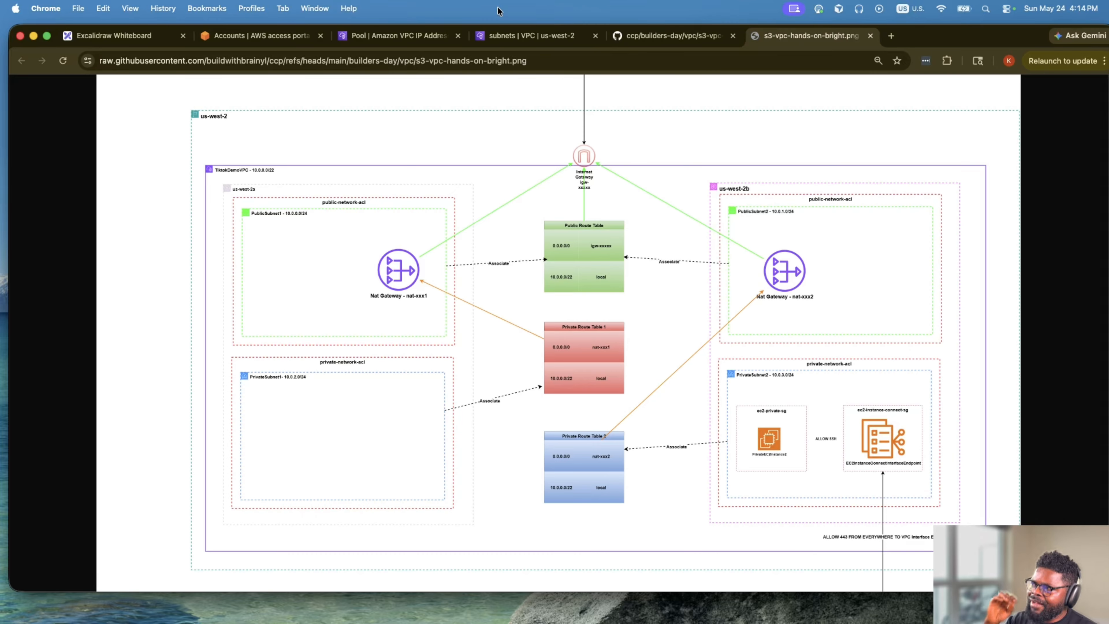
# Switch back to the Excalidraw whiteboard and review the private and public subnets in the availability zones.
pyautogui.click(145, 39)
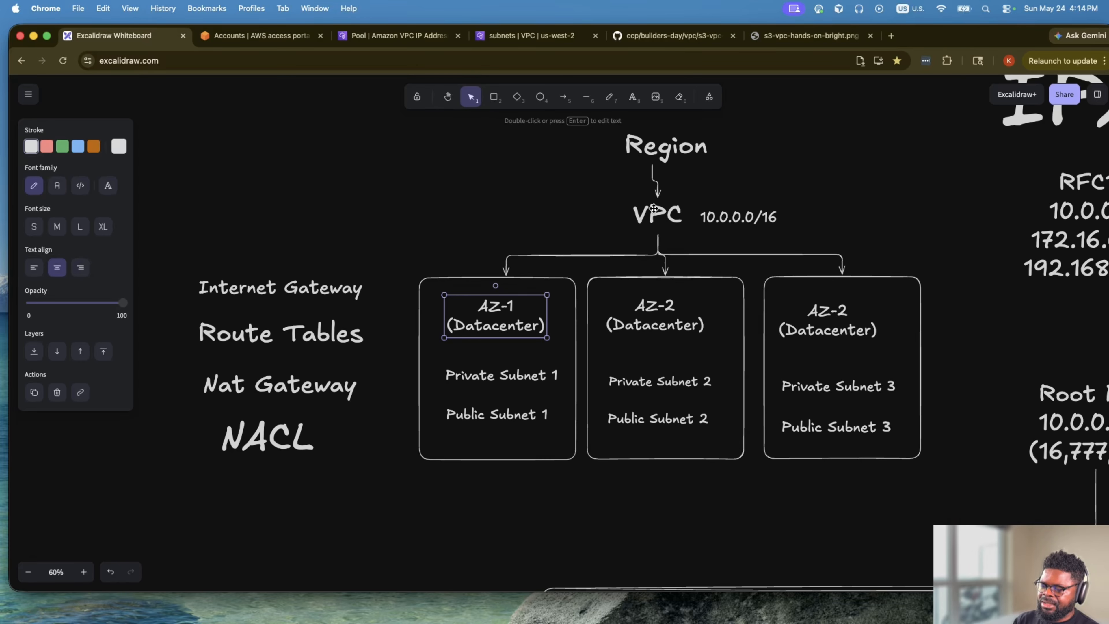
pyautogui.hscroll(10, 657, 210)
pyautogui.hscroll(-10, 594, 374)
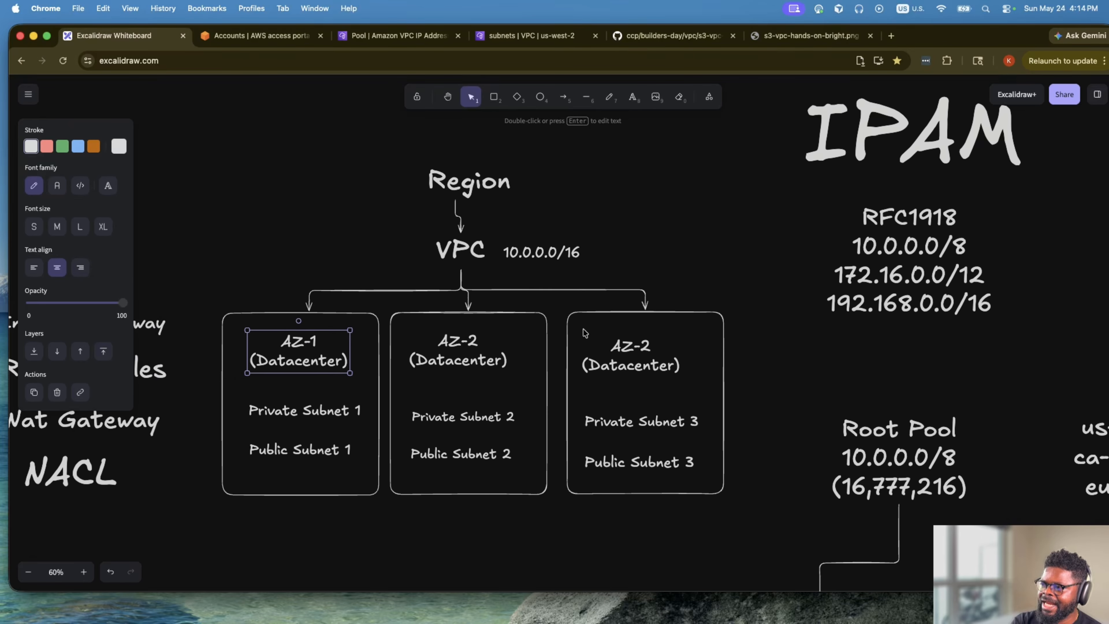
pyautogui.click(596, 372)
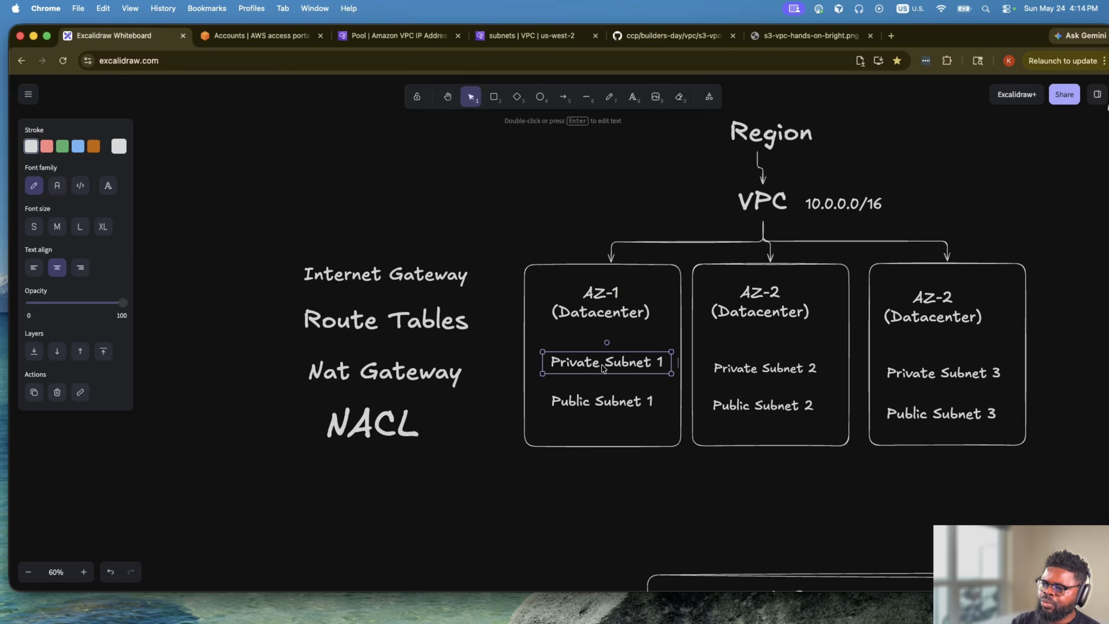
pyautogui.click(728, 376)
pyautogui.click(965, 385)
pyautogui.click(580, 407)
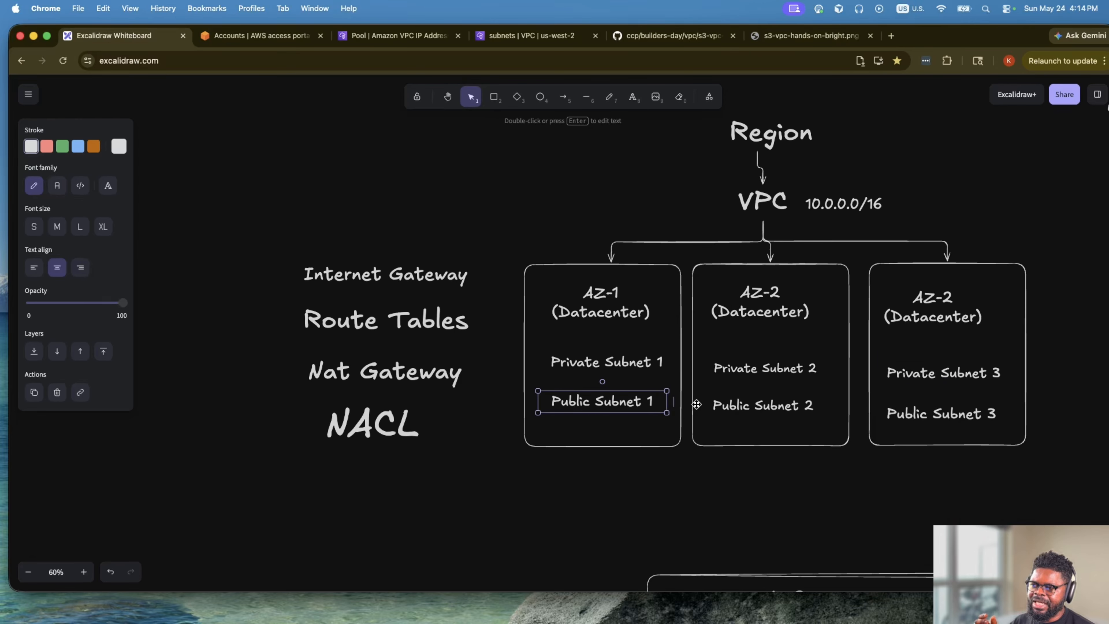
pyautogui.click(733, 405)
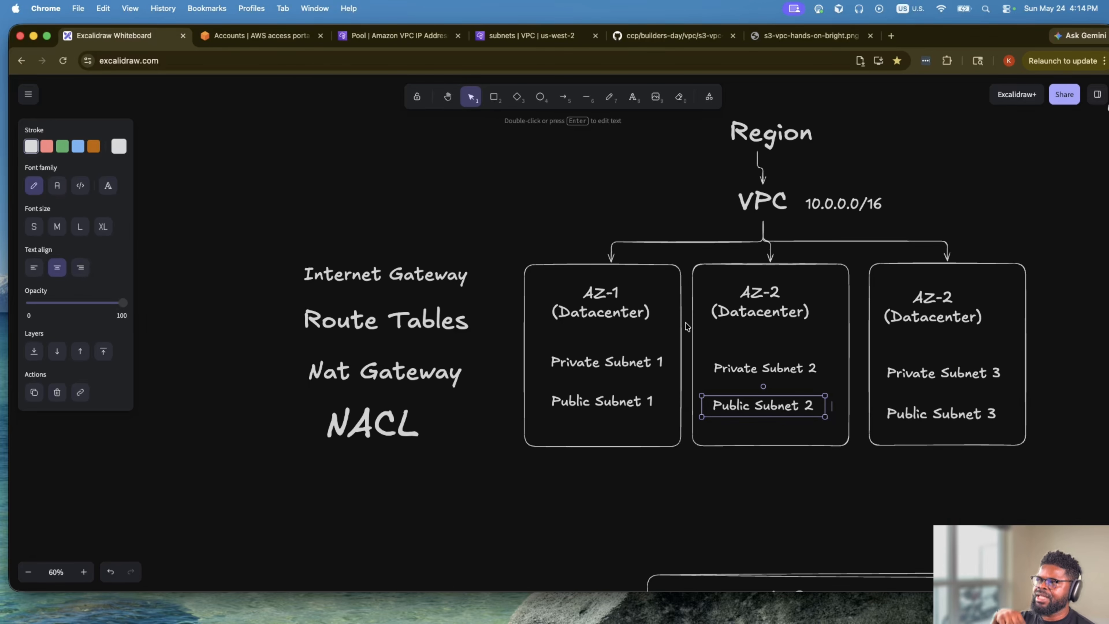
# Switch to the Amazon VPC IP Address Manager pools and view the compliance rules of the usw2-prod-client-a-public-workload pool.
pyautogui.click(396, 37)
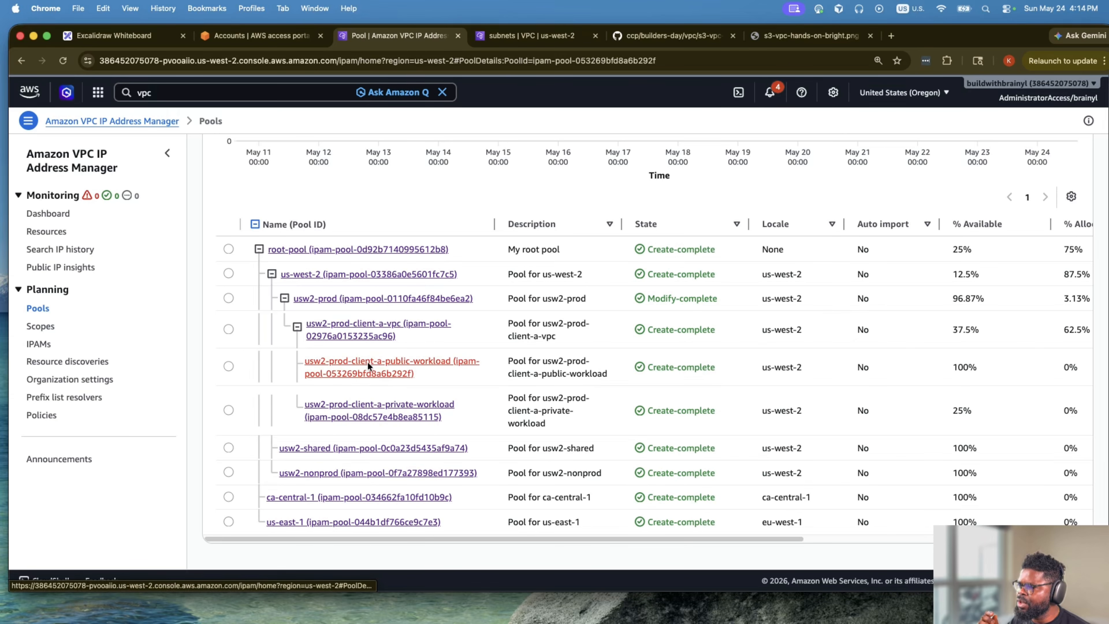
pyautogui.click(367, 361)
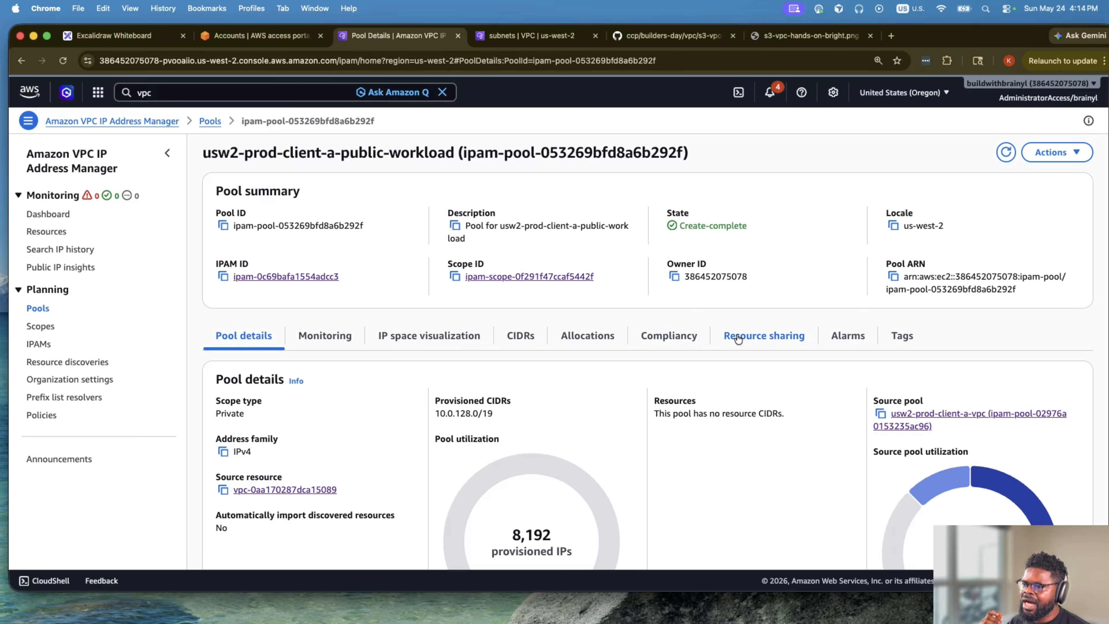
pyautogui.click(669, 335)
pyautogui.scroll(-1, 651, 371)
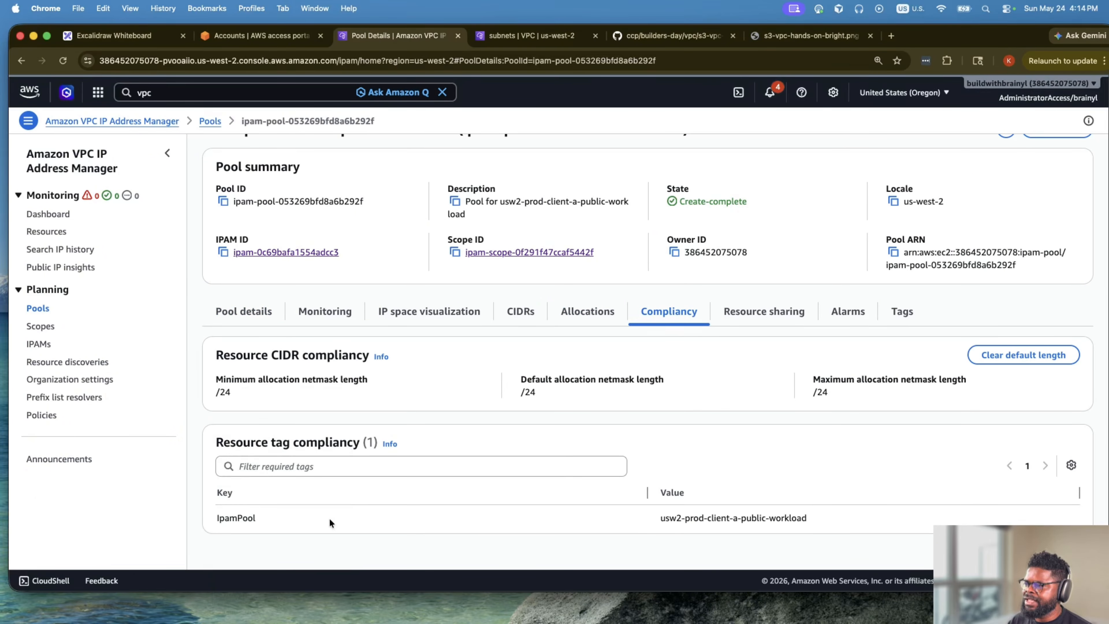
# Select the required tag key IpamPool, and copy its value usw2-prod-client-a-public-workload from the pool's resource tag compliance.
pyautogui.moveTo(329, 520); pyautogui.dragTo(204, 519)
pyautogui.click(217, 518)
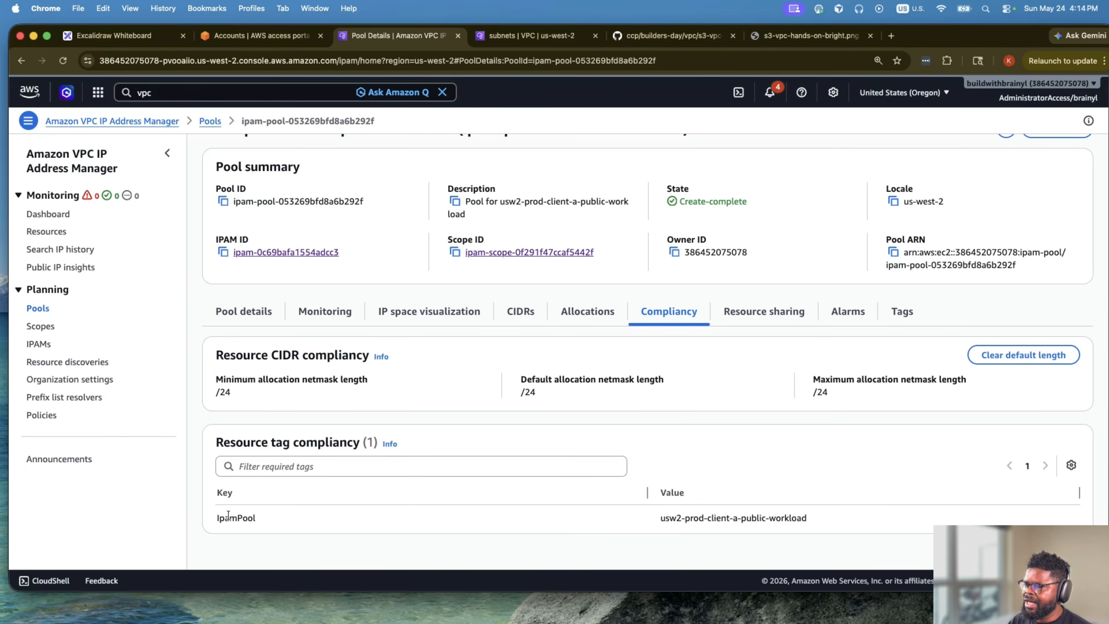
pyautogui.doubleClick(228, 517)
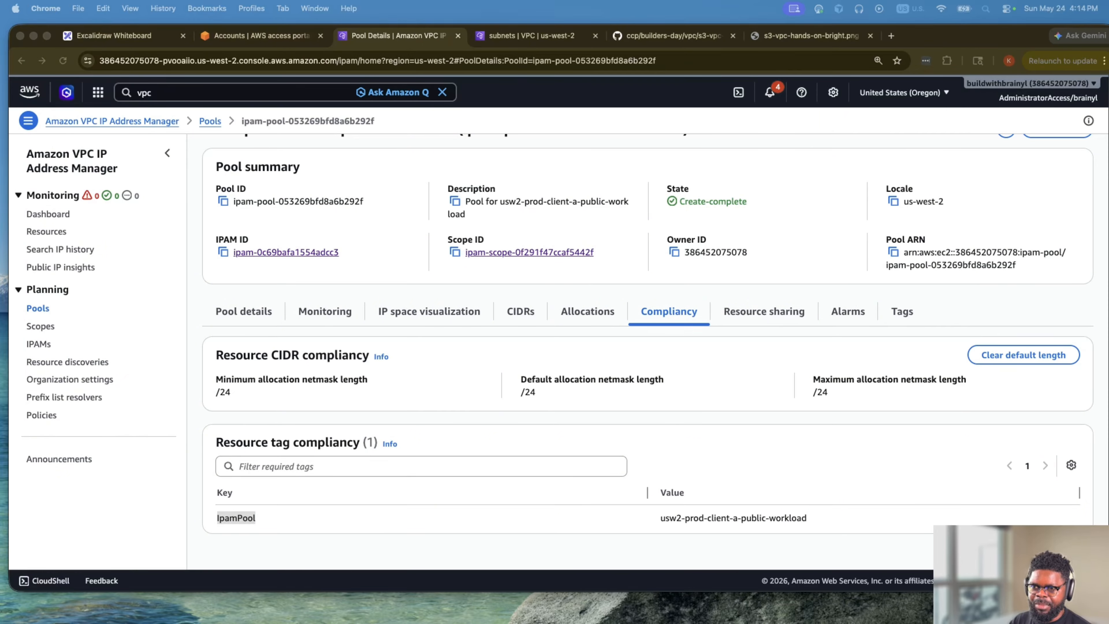
pyautogui.click(645, 522)
pyautogui.moveTo(650, 518); pyautogui.dragTo(852, 521)
pyautogui.press('super+c')
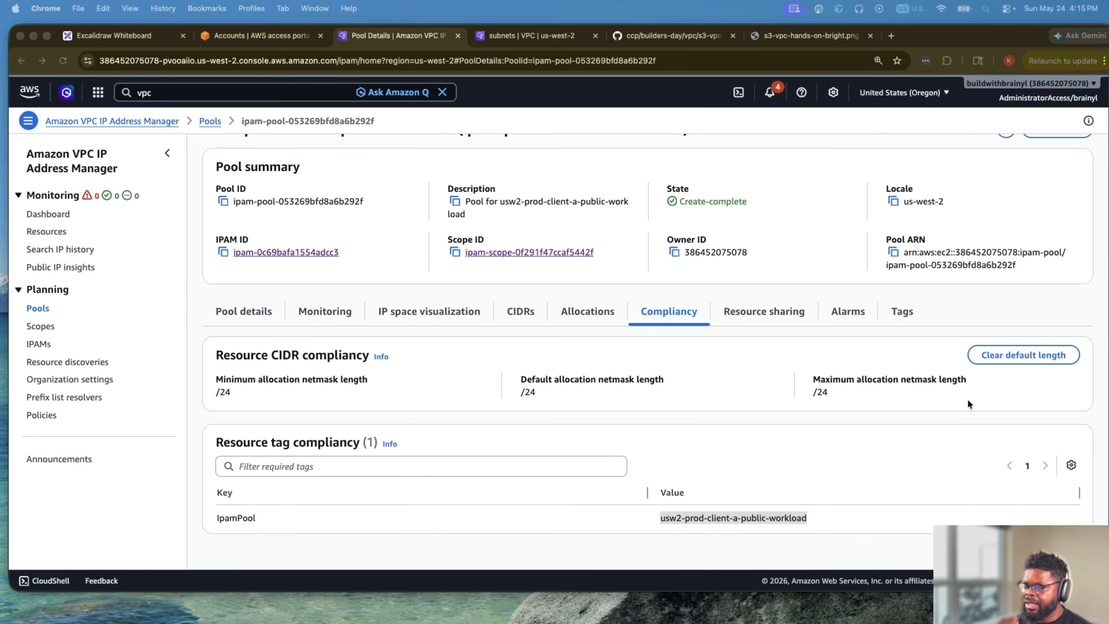
# Switch to the VPC subnets page and start creating a subnet in the usw2-prod-client-a-vpc VPC.
pyautogui.click(252, 37)
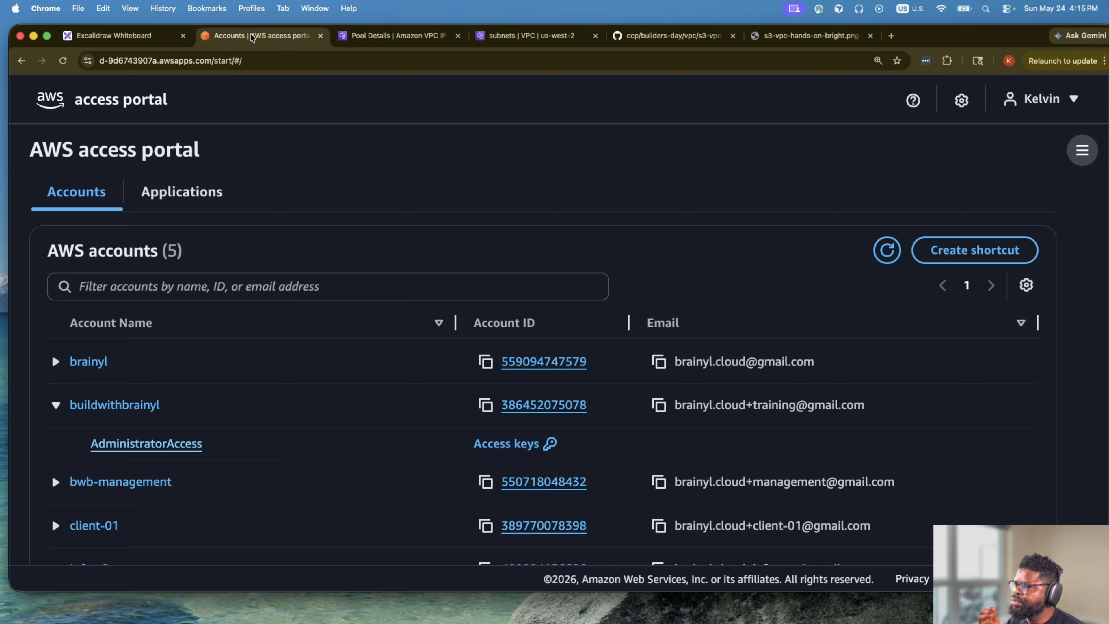
pyautogui.click(529, 36)
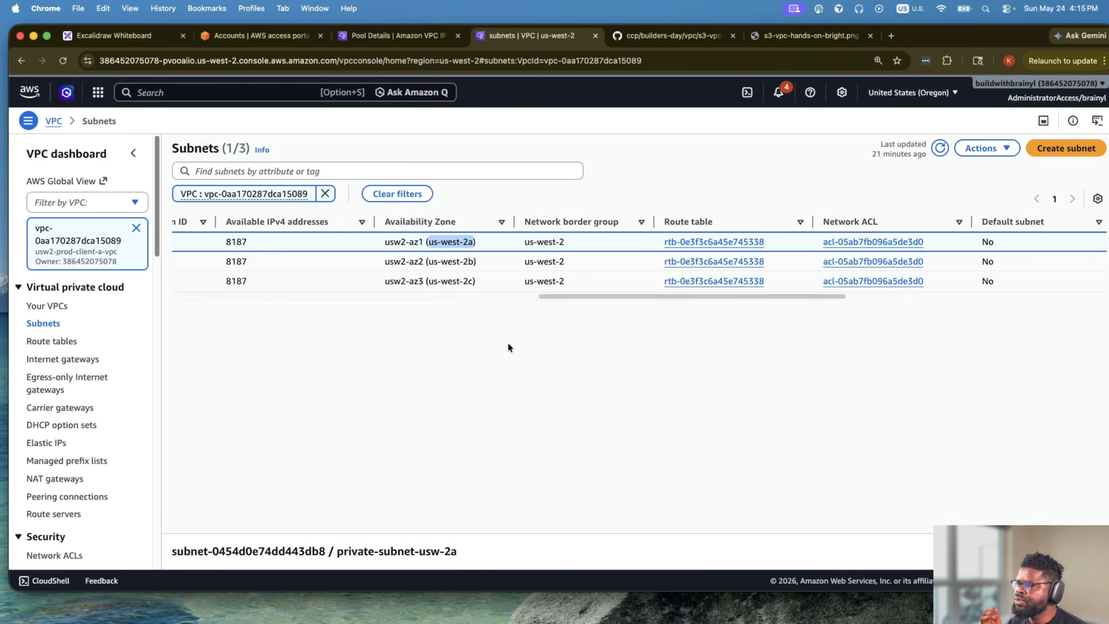
pyautogui.click(1071, 149)
pyautogui.click(527, 231)
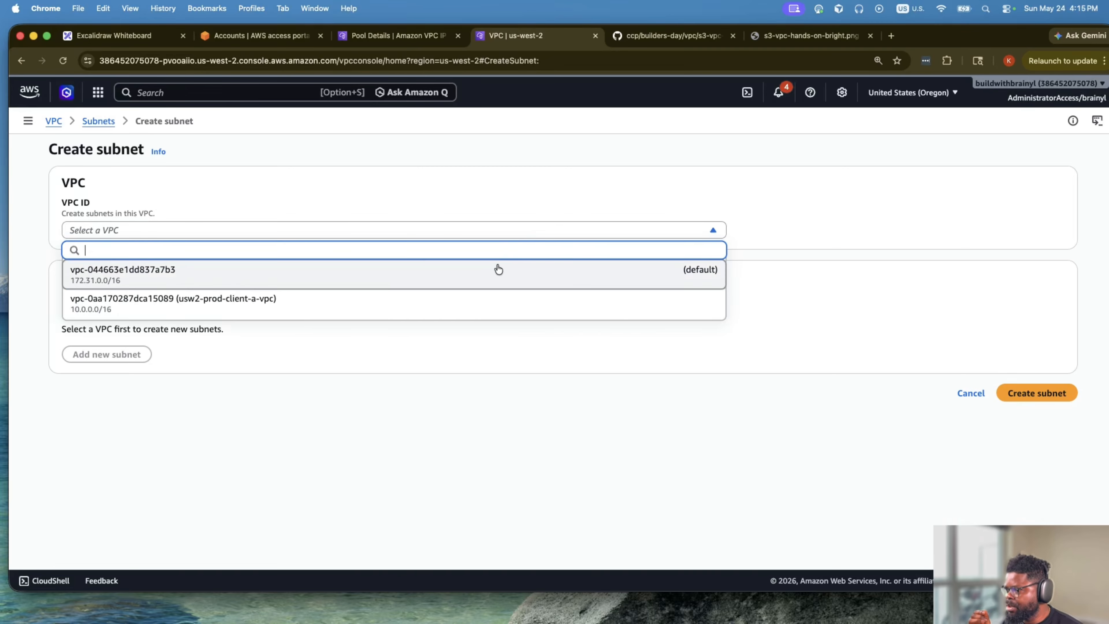
pyautogui.click(493, 308)
pyautogui.scroll(-5, 435, 426)
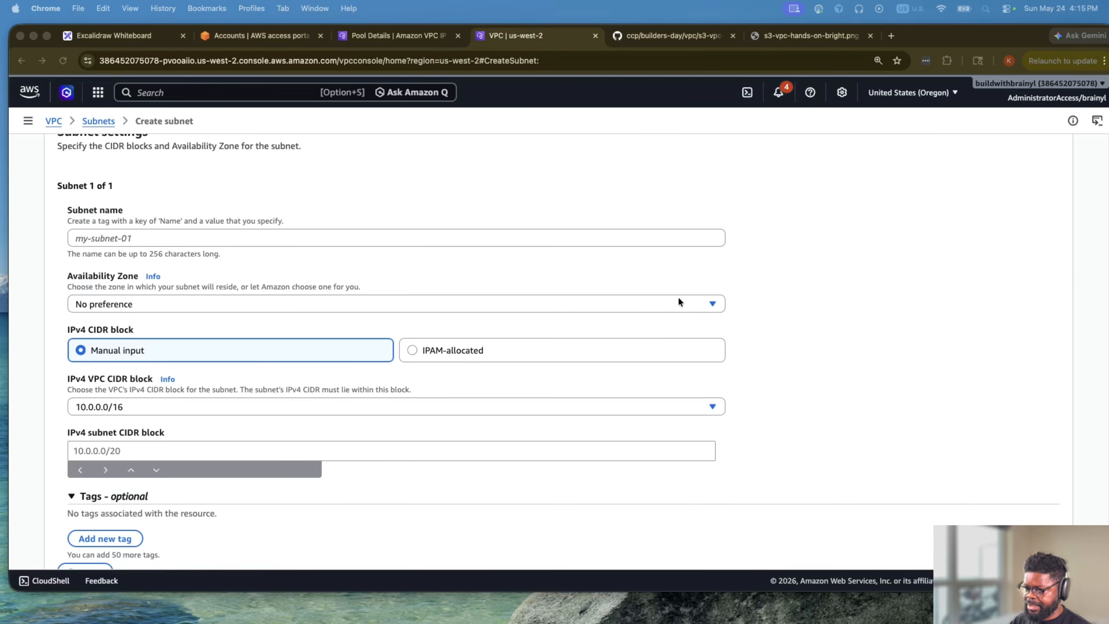
# Name the subnet public-subnet-usw-2a and place it in availability zone usw2-az1 (us-west-2a).
pyautogui.click(310, 236)
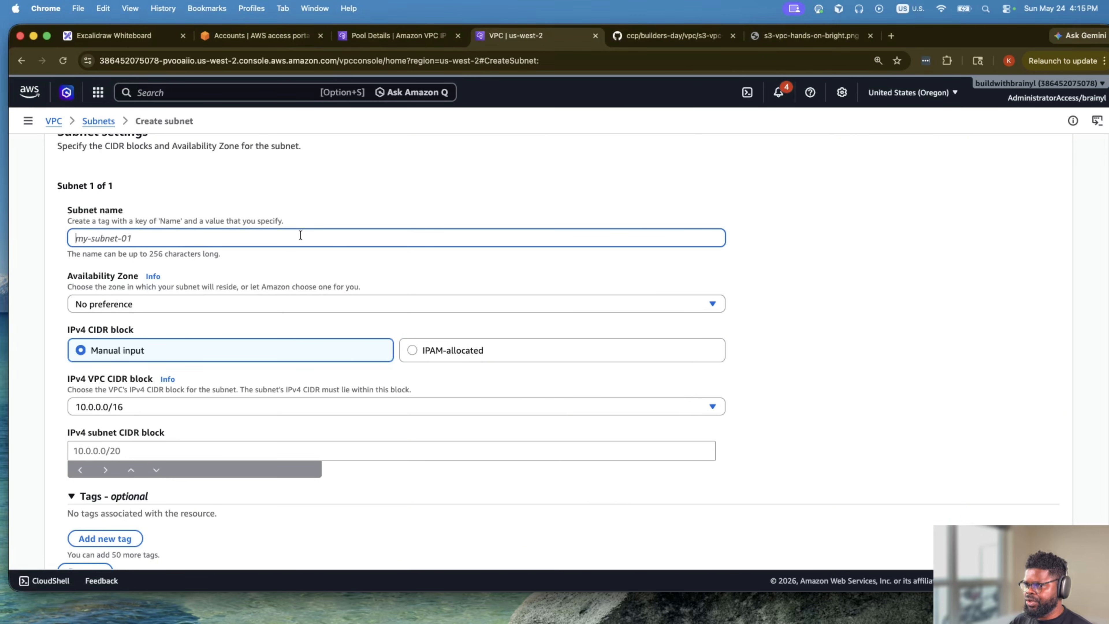
pyautogui.press('super+v')
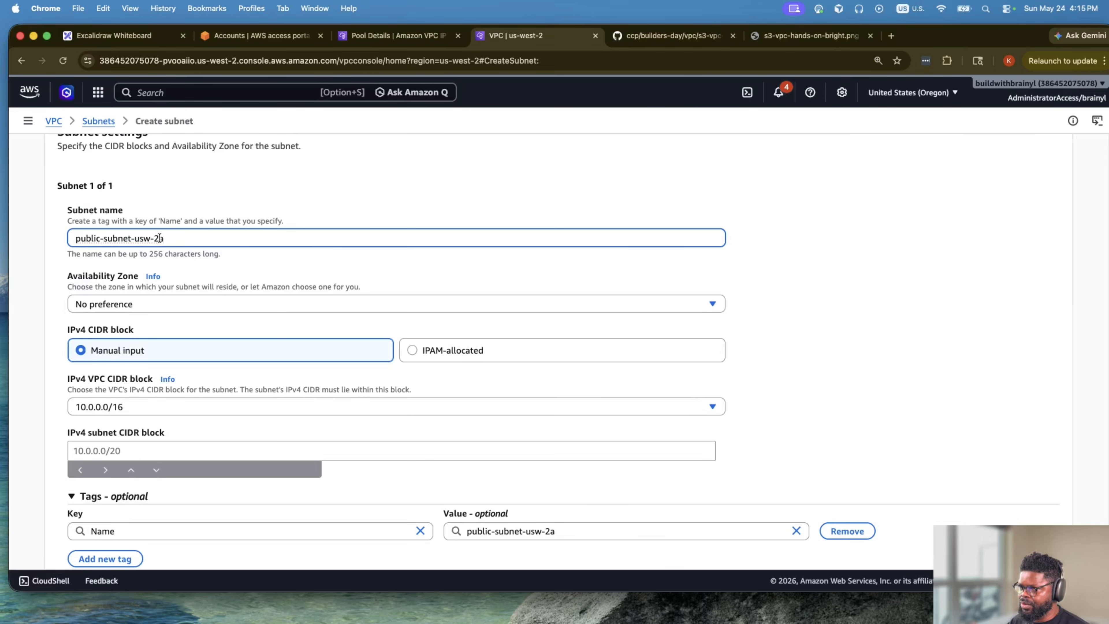
pyautogui.click(201, 301)
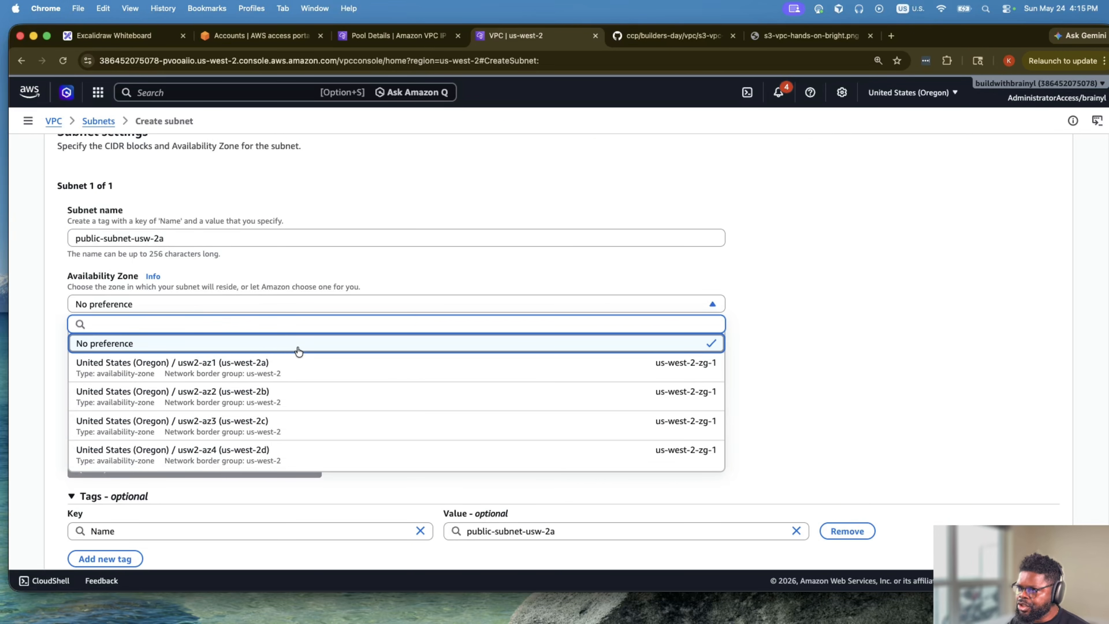
pyautogui.click(214, 238)
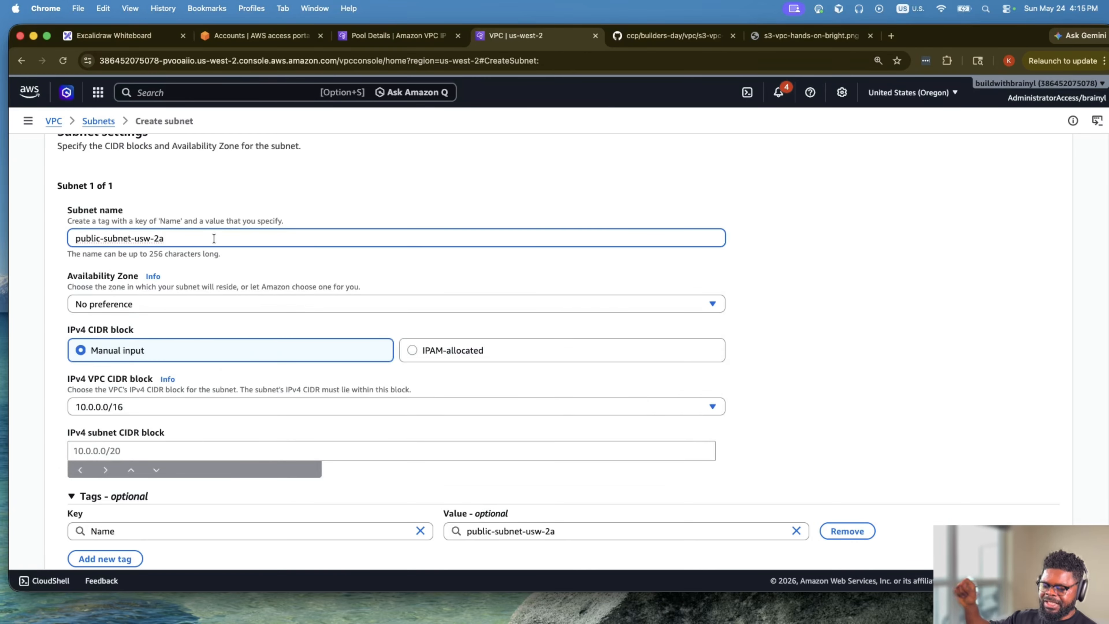
pyautogui.click(220, 302)
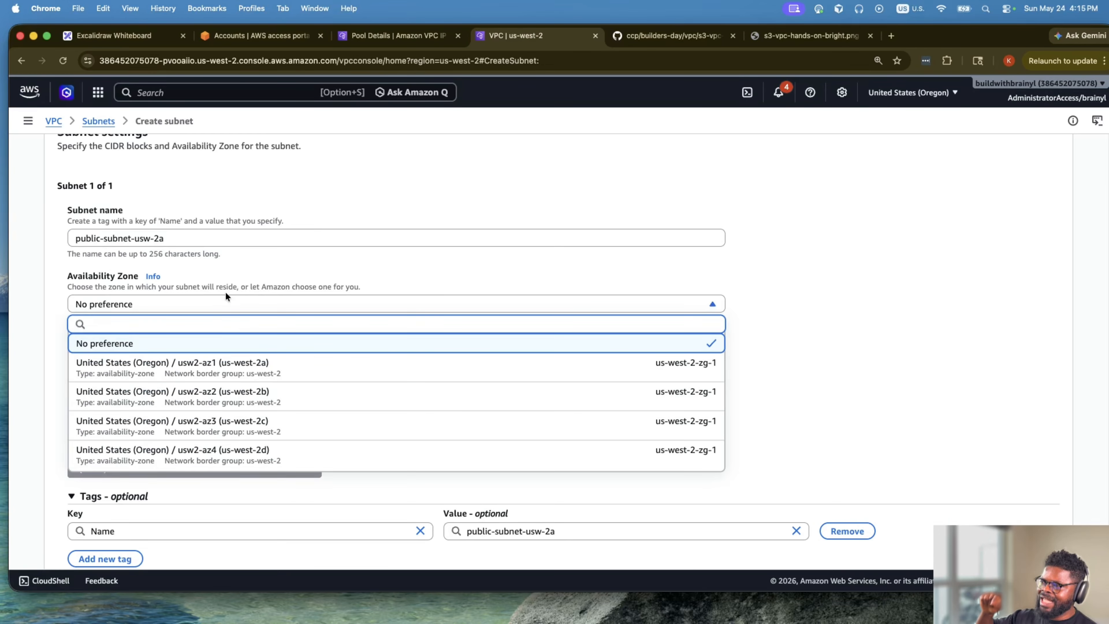
pyautogui.click(290, 366)
# Make the IPv4 CIDR block IPAM-allocated from the usw2-prod-client-a-public-workload pool.
pyautogui.scroll(-1, 292, 362)
pyautogui.click(473, 325)
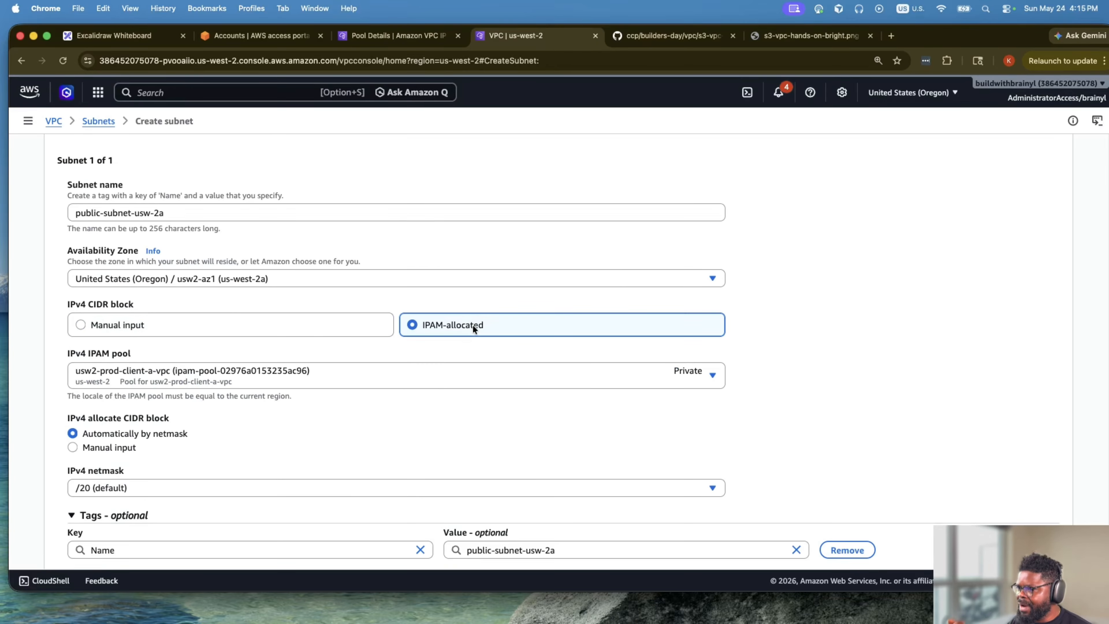
pyautogui.click(481, 375)
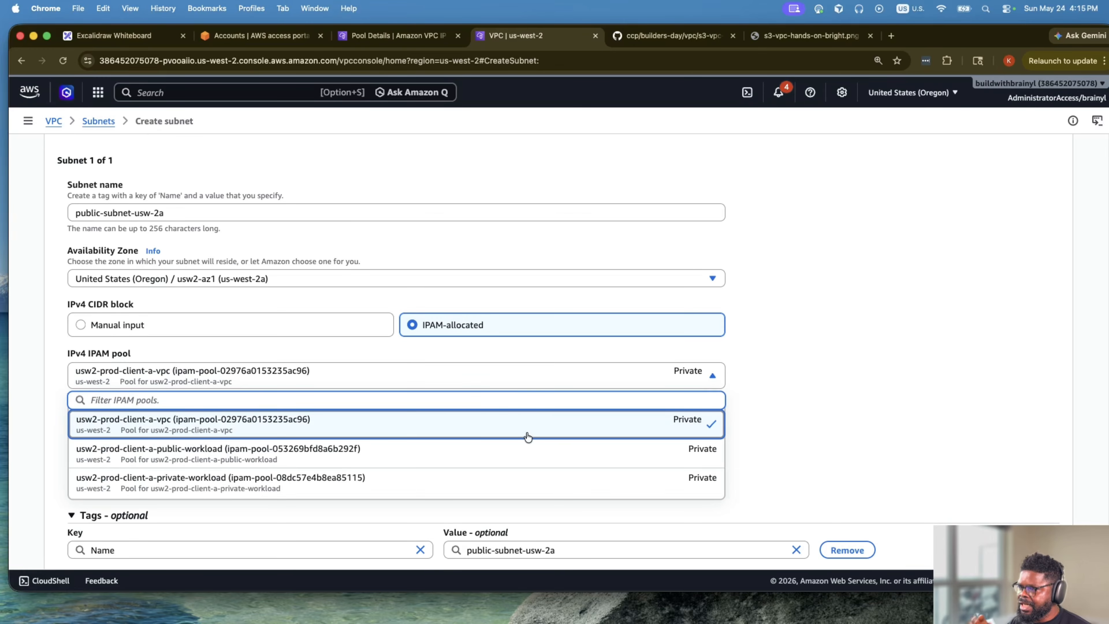
pyautogui.scroll(-1, 527, 444)
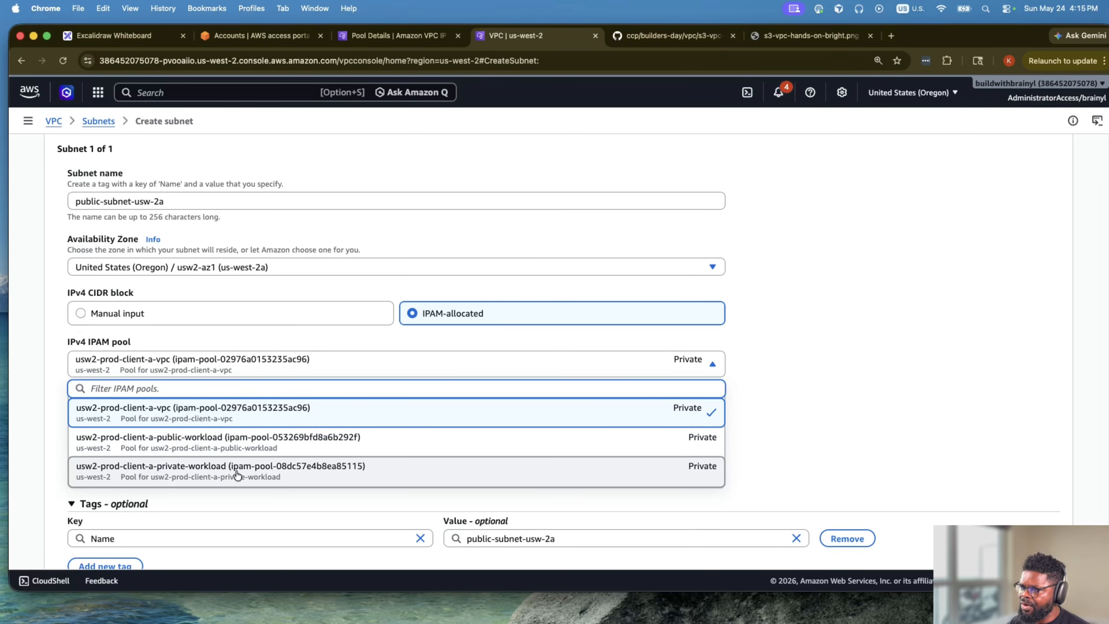
pyautogui.click(194, 443)
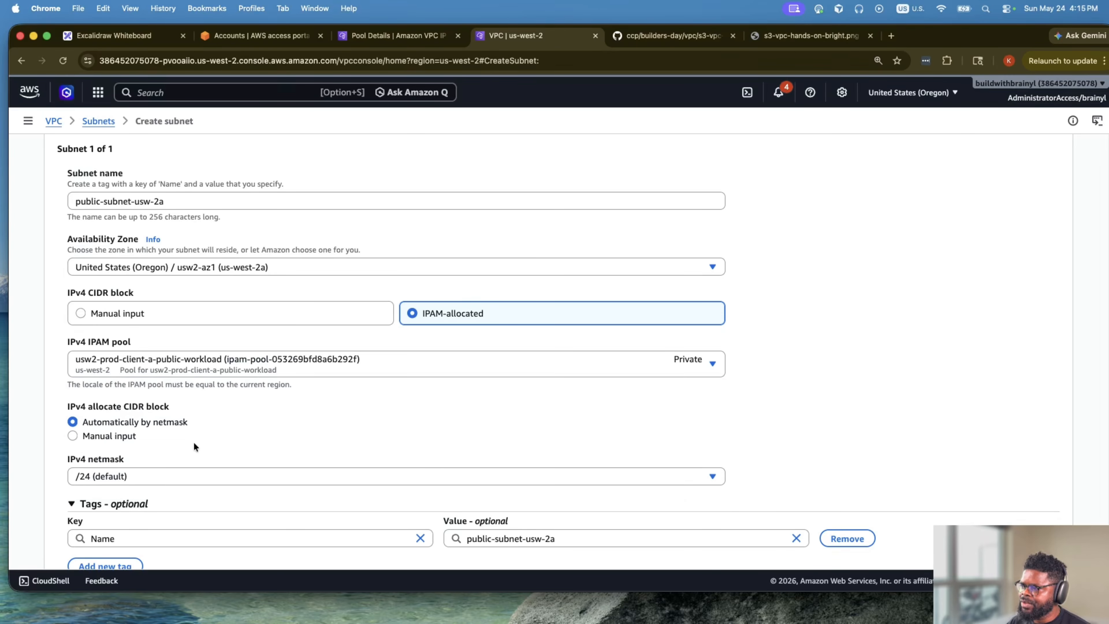
pyautogui.scroll(-5, 338, 437)
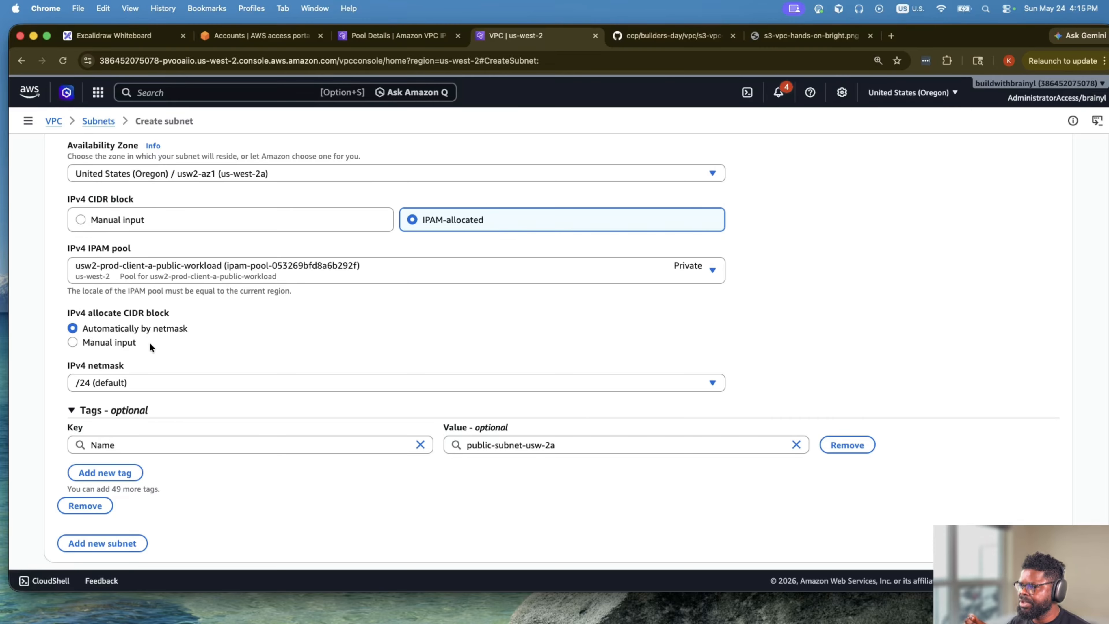
pyautogui.scroll(-1, 178, 331)
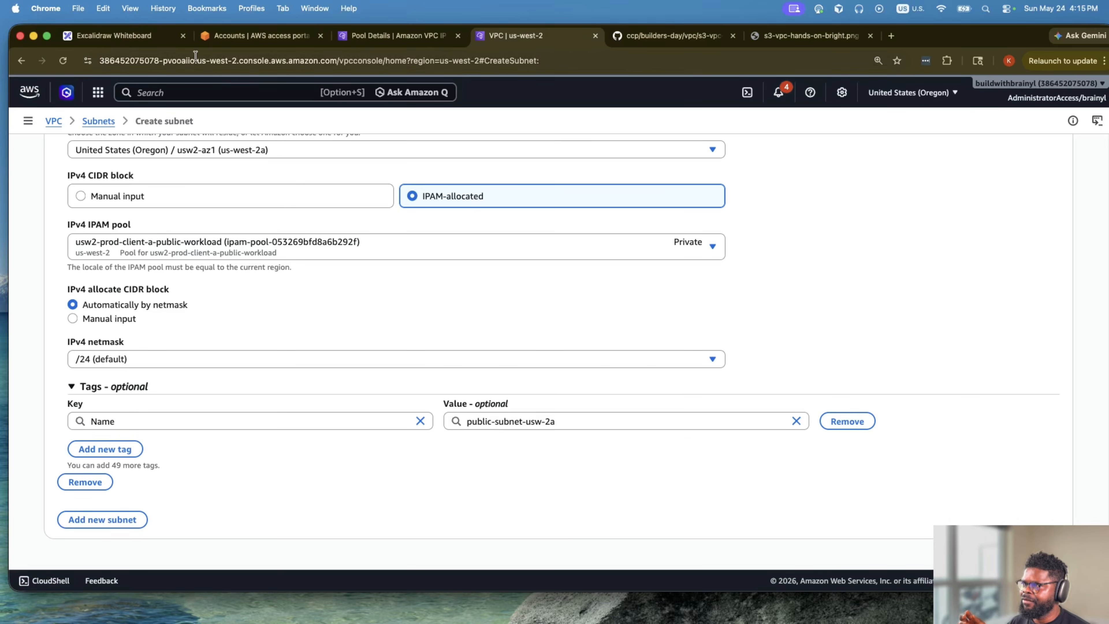
# Switch to the Excalidraw whiteboard and check the default subnet allocation noted for the public workload pool.
pyautogui.click(111, 35)
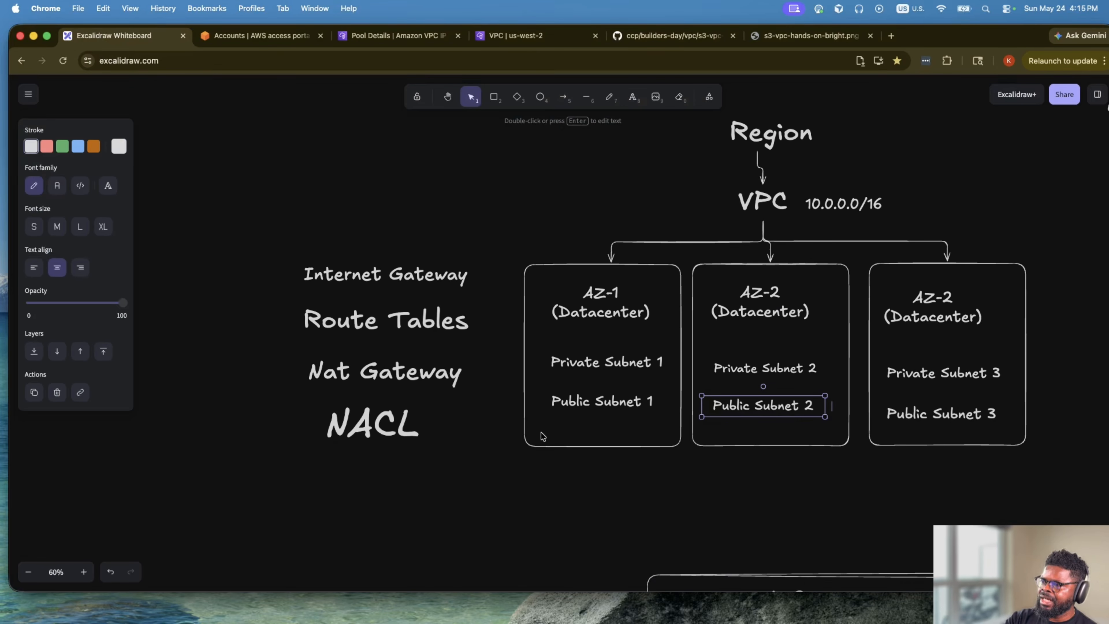
pyautogui.scroll(-5, 567, 437)
pyautogui.scroll(-10, 618, 439)
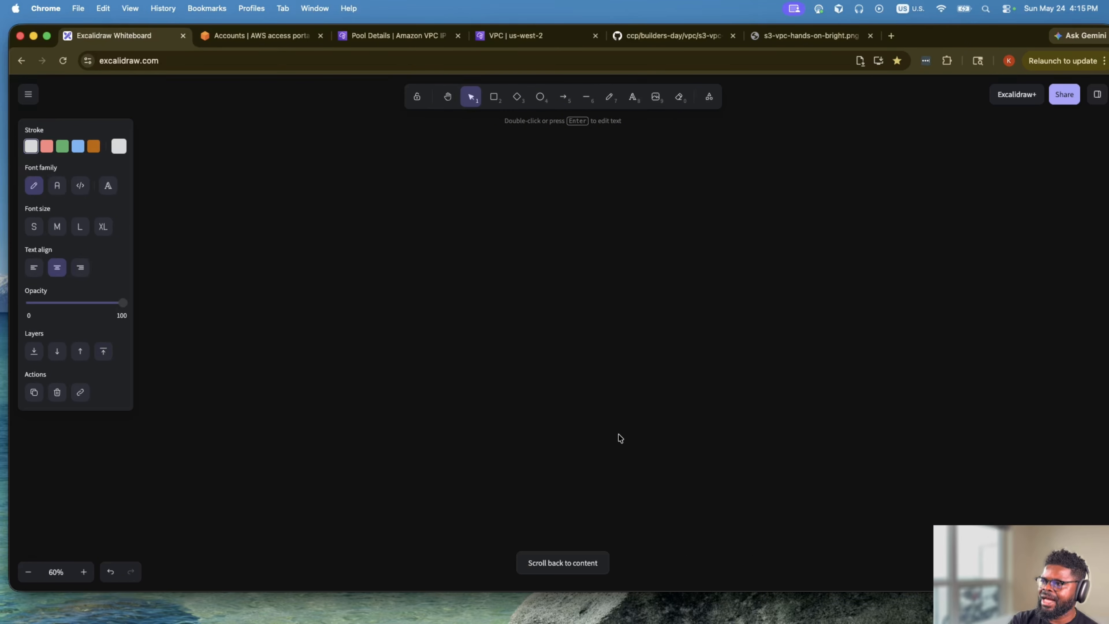
pyautogui.scroll(5, 619, 438)
pyautogui.hscroll(5, 841, 426)
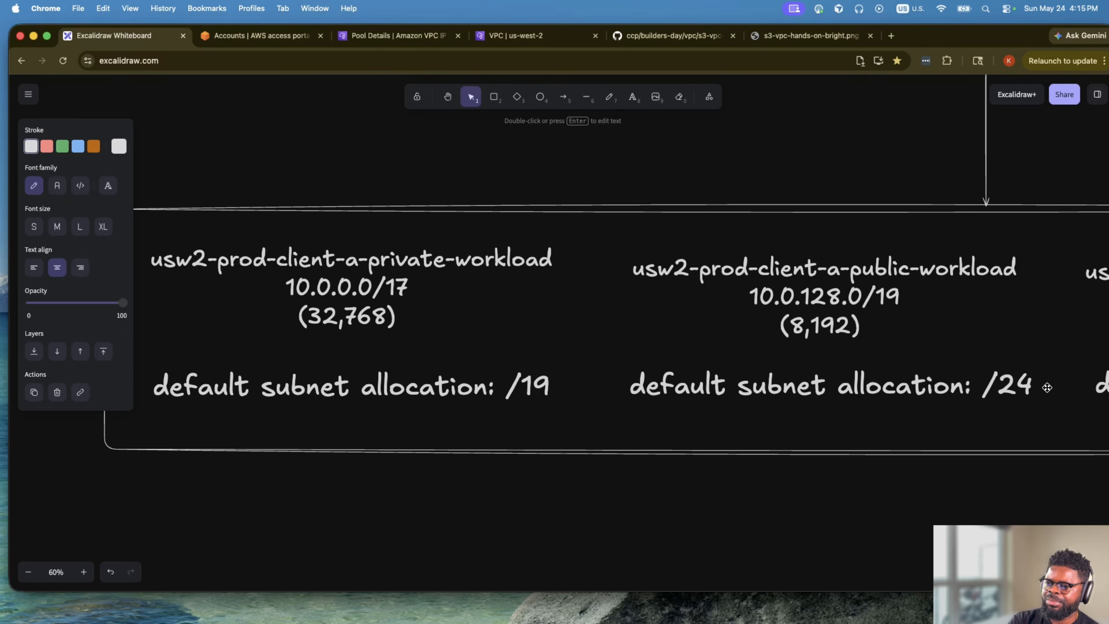
pyautogui.click(1014, 390)
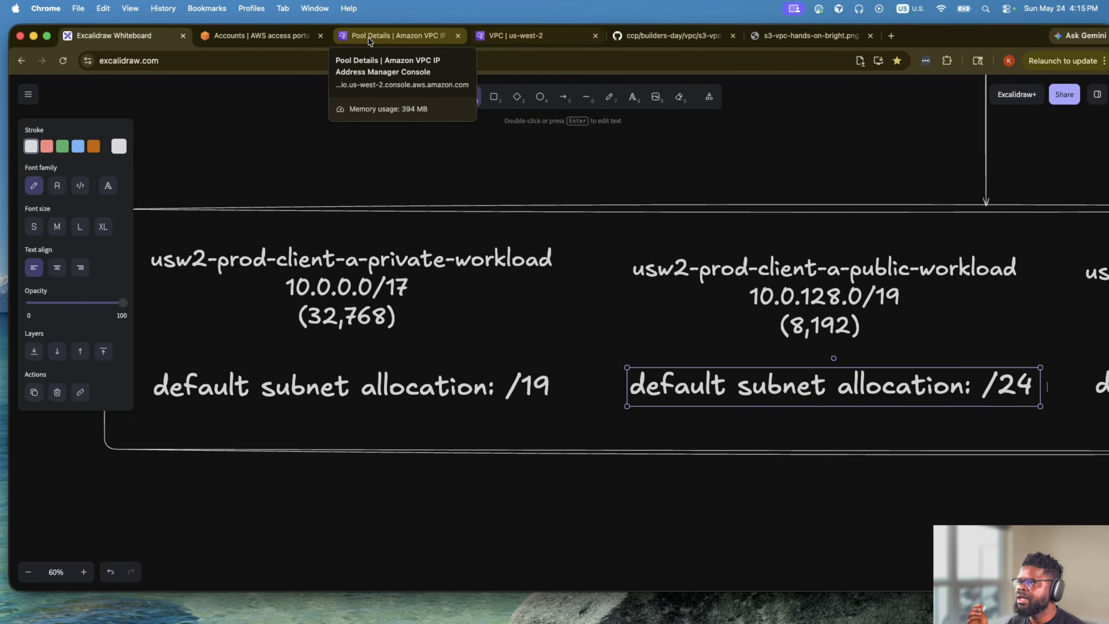
# Back in the subnet form, add the tag IpamPool with value usw2-prod-client-a-public-workload and create the subnet.
pyautogui.click(513, 38)
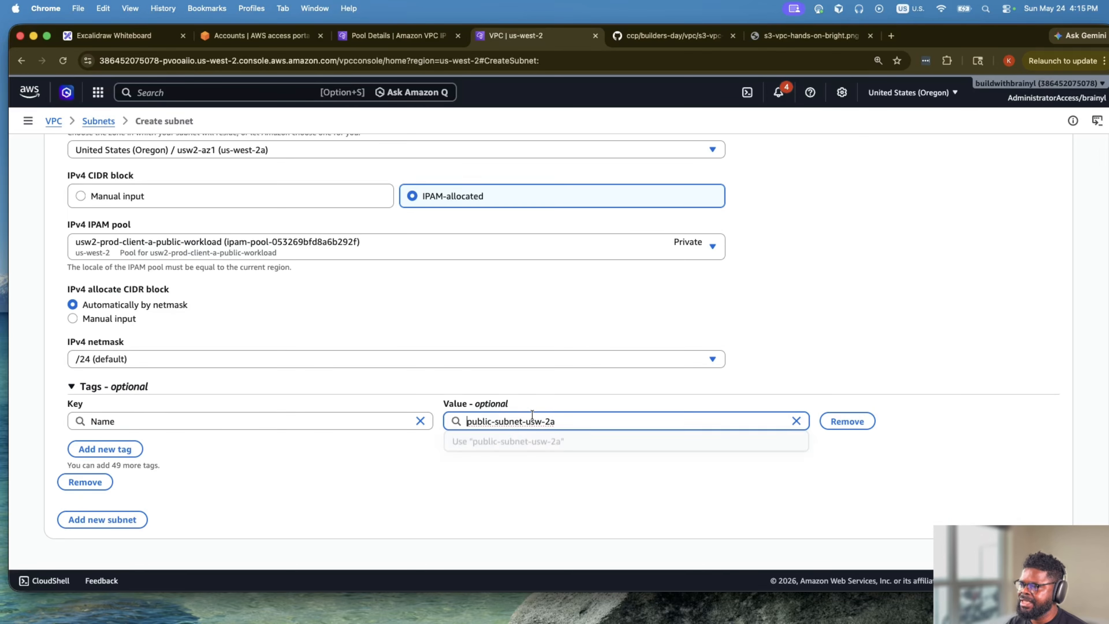
pyautogui.click(127, 449)
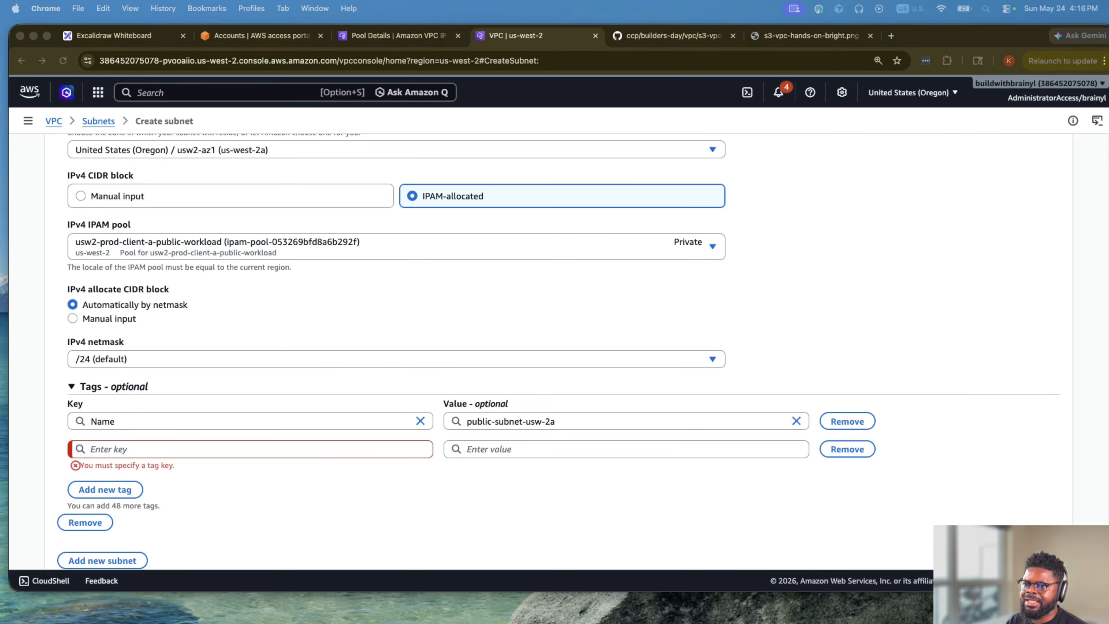
pyautogui.click(257, 444)
pyautogui.write('IpamPool')
pyautogui.press('Tab')
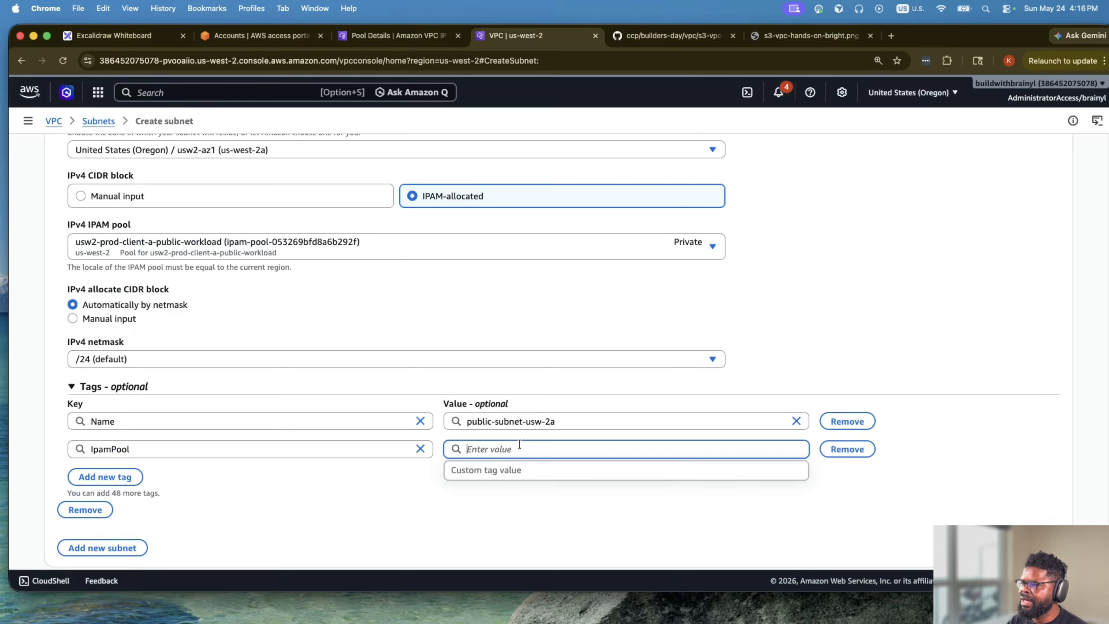
pyautogui.press('super+Tab')
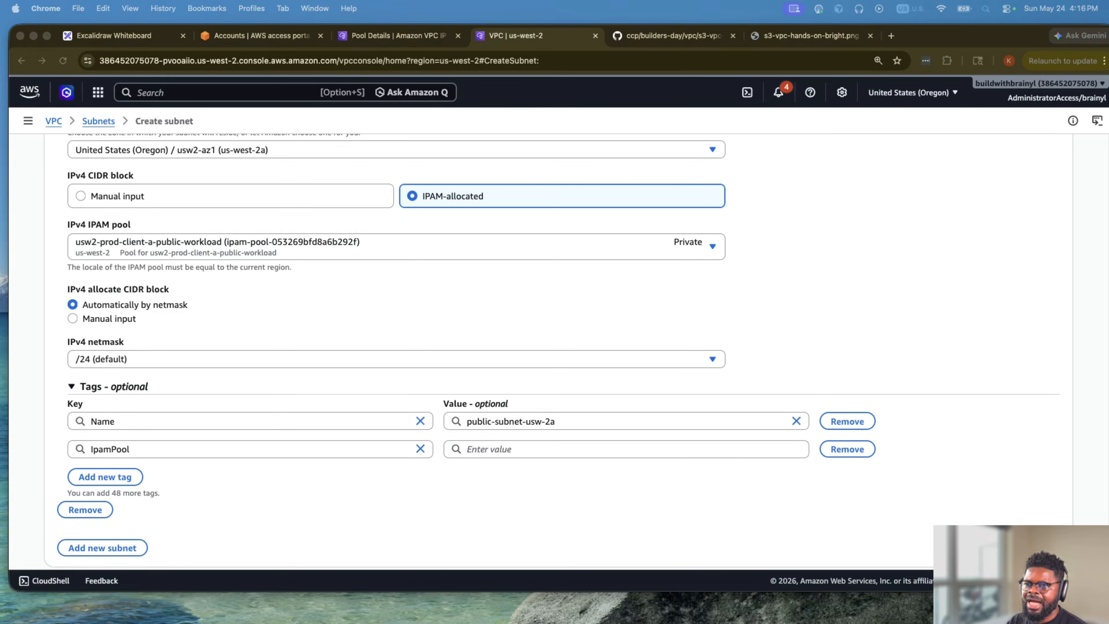
pyautogui.click(596, 448)
pyautogui.write('usw2-prod-client-a-public-workload')
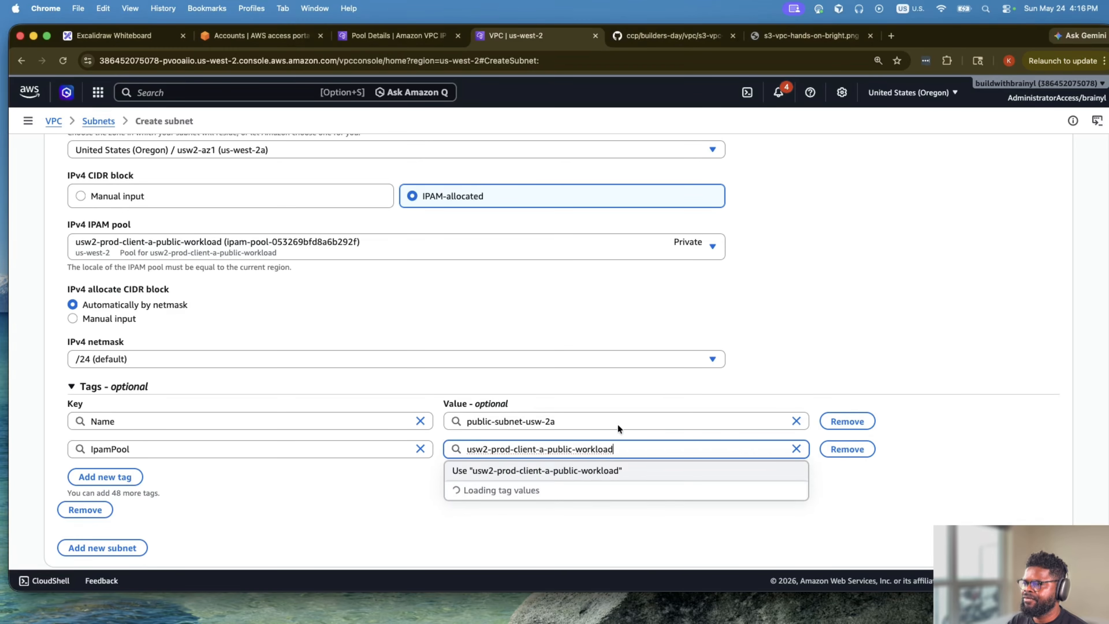
pyautogui.scroll(-1, 618, 424)
pyautogui.click(1018, 542)
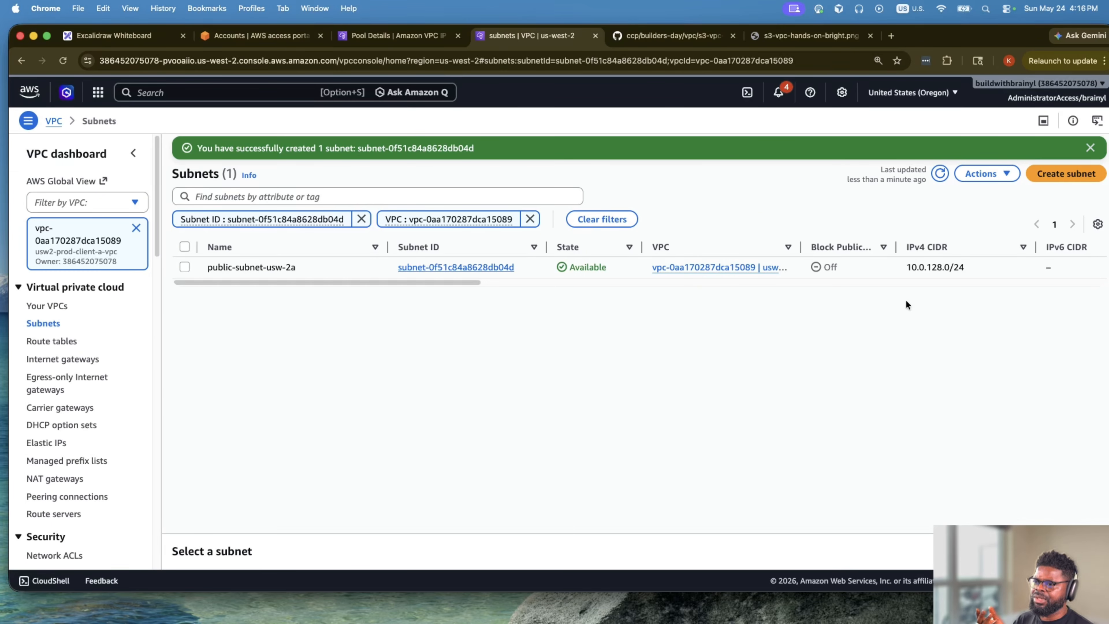
# Examine the new public subnet's IPv4 CIDR, available IPv4 addresses and availability zone in the subnets list.
pyautogui.click(650, 283)
pyautogui.moveTo(650, 283); pyautogui.dragTo(541, 286)
pyautogui.click(878, 268)
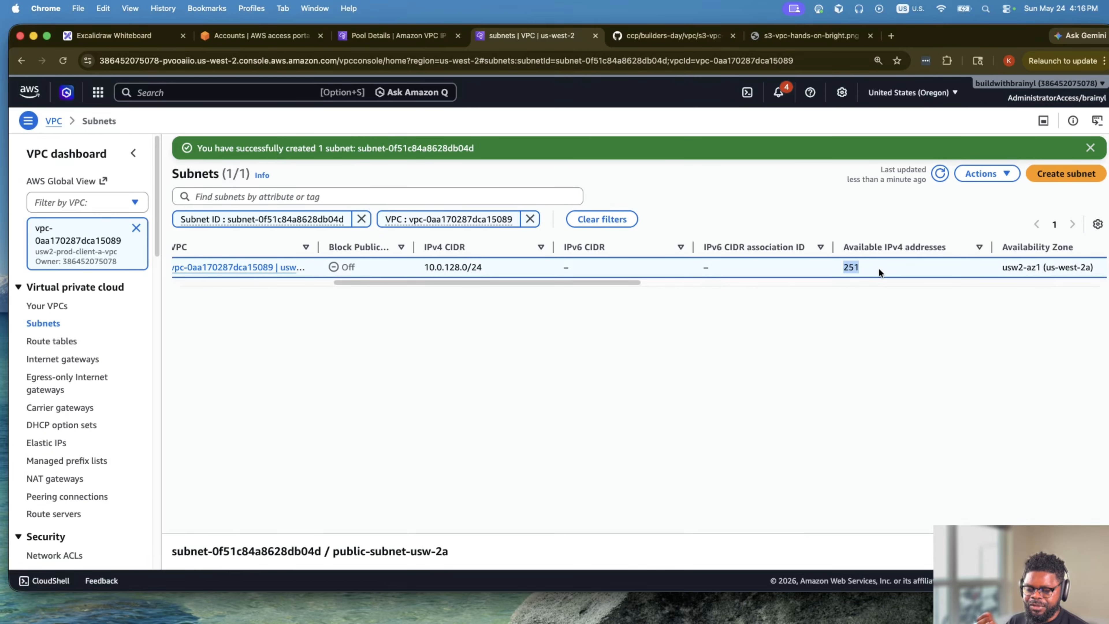
# Compare the new subnet's IPv4 CIDR with the public workload pool's range and default allocation on the whiteboard and in the IPAM compliance rules.
pyautogui.click(114, 36)
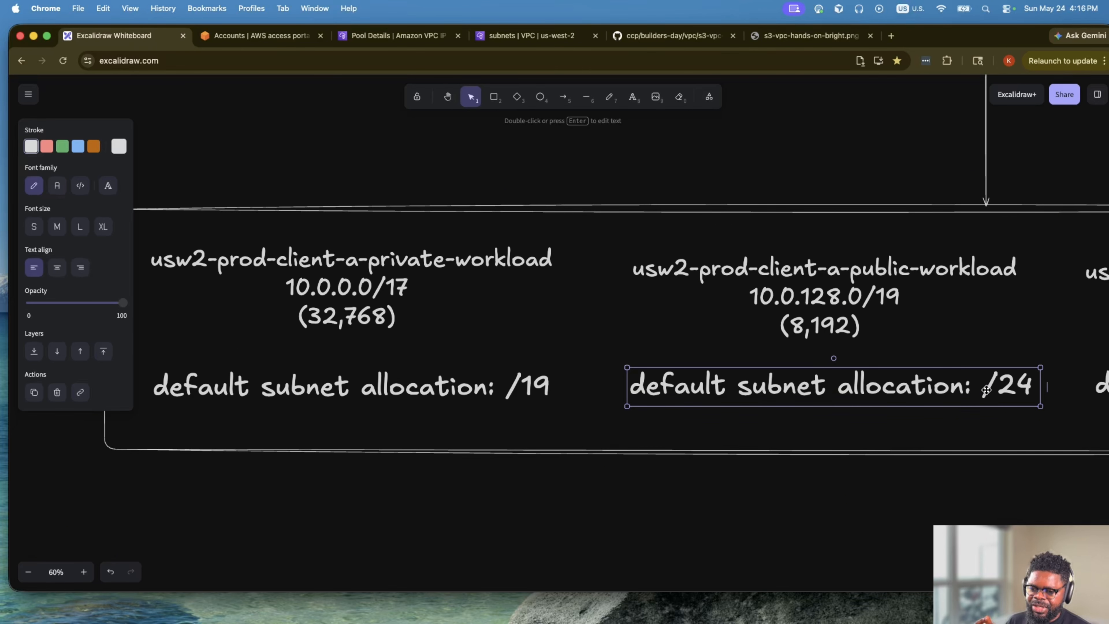
pyautogui.click(405, 36)
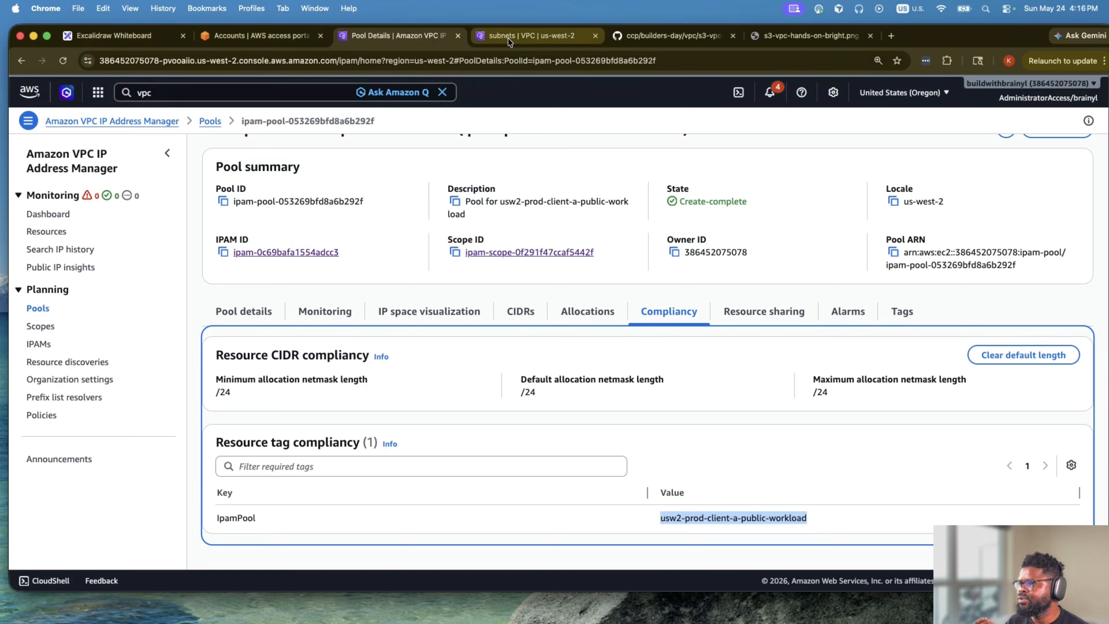
pyautogui.click(511, 37)
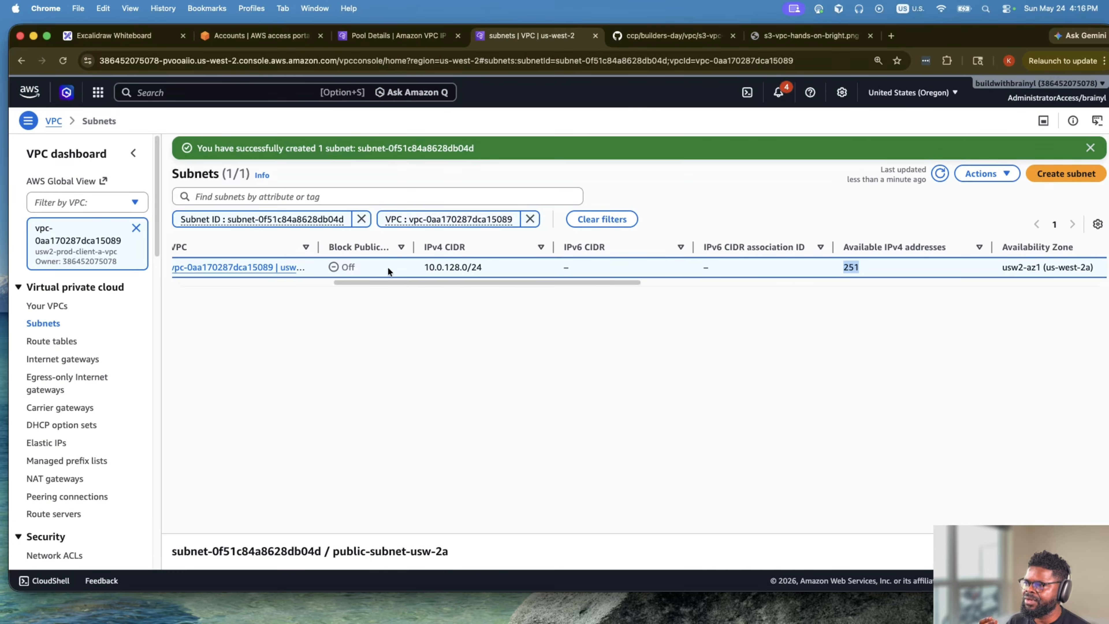
pyautogui.moveTo(422, 267); pyautogui.dragTo(524, 269)
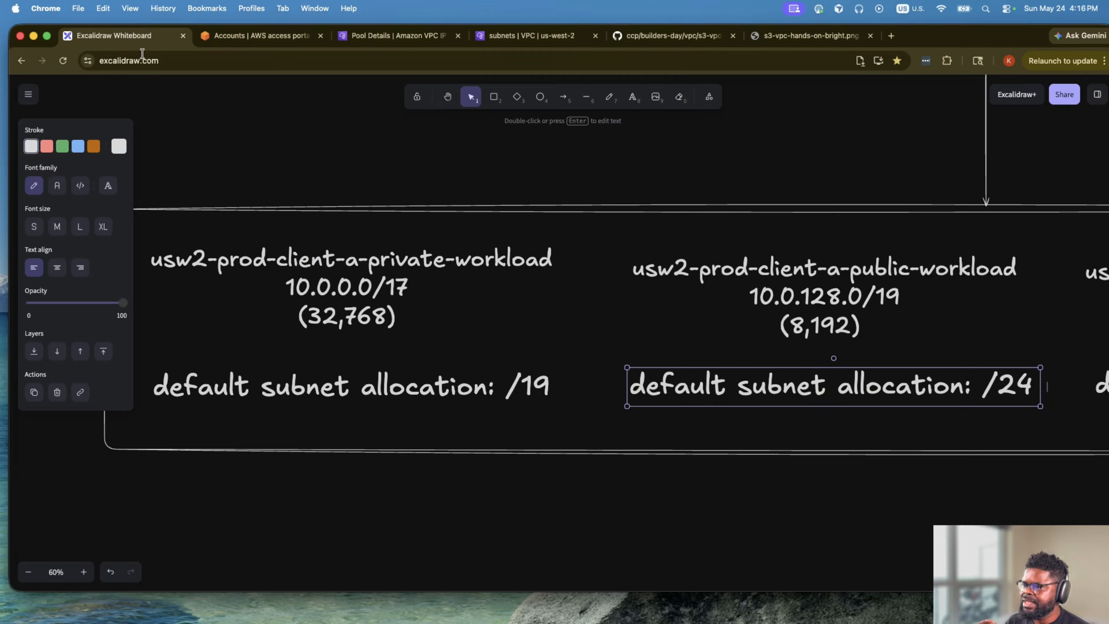
pyautogui.click(120, 42)
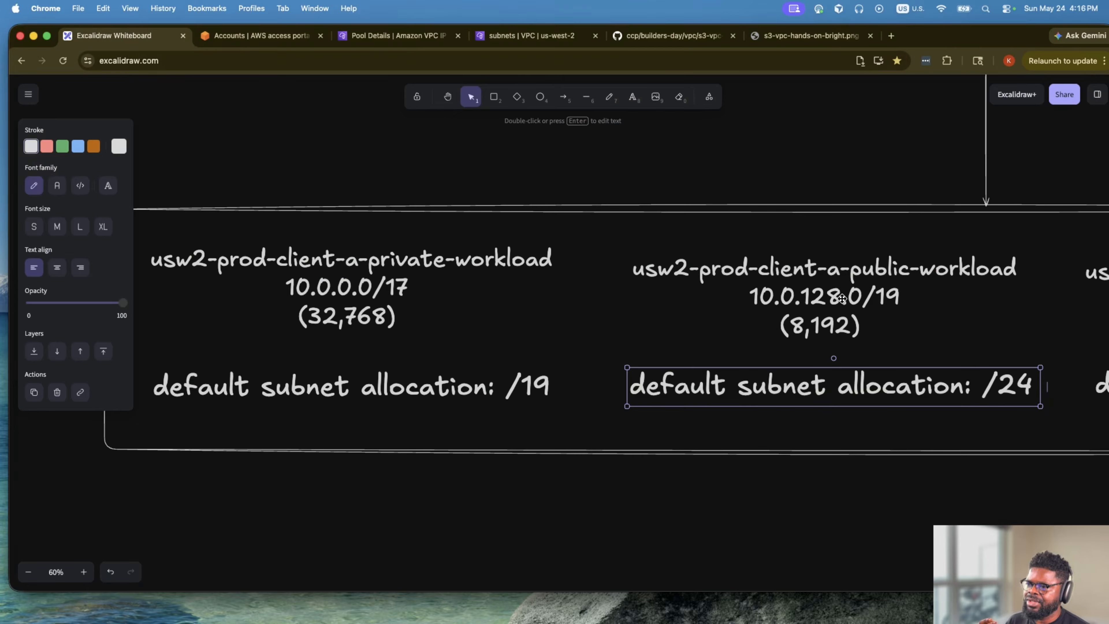
pyautogui.click(842, 299)
pyautogui.click(520, 39)
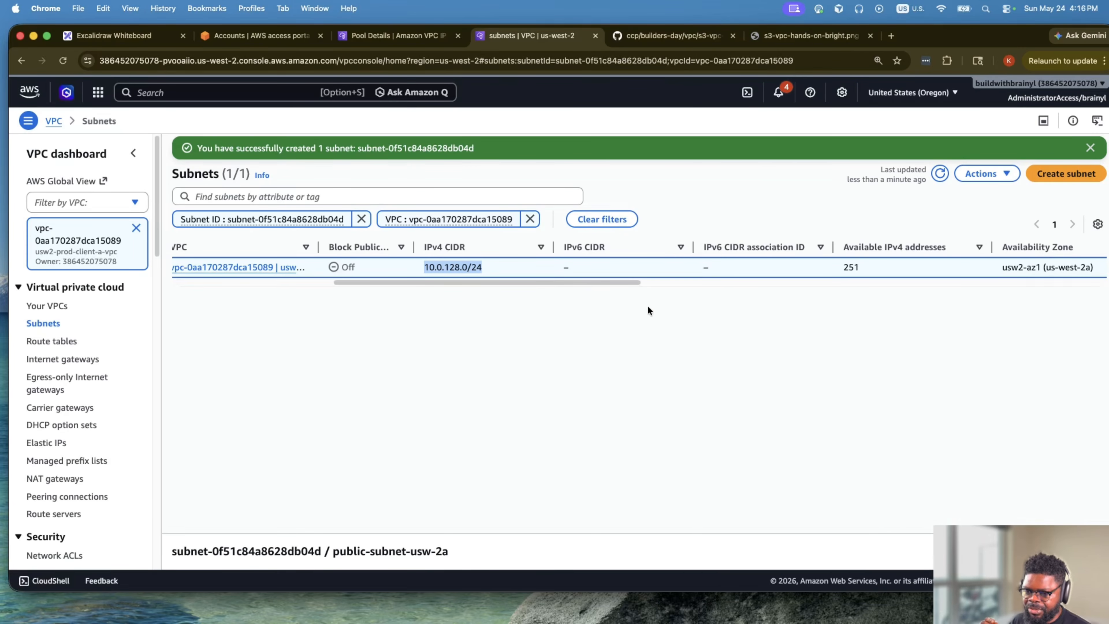
pyautogui.click(120, 36)
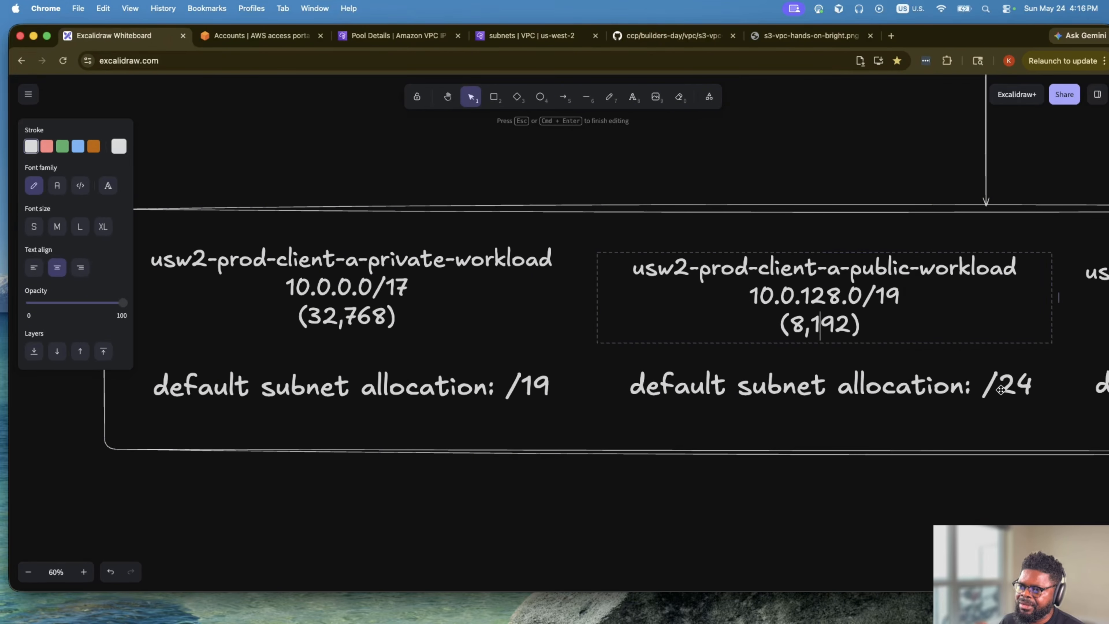
pyautogui.click(1015, 388)
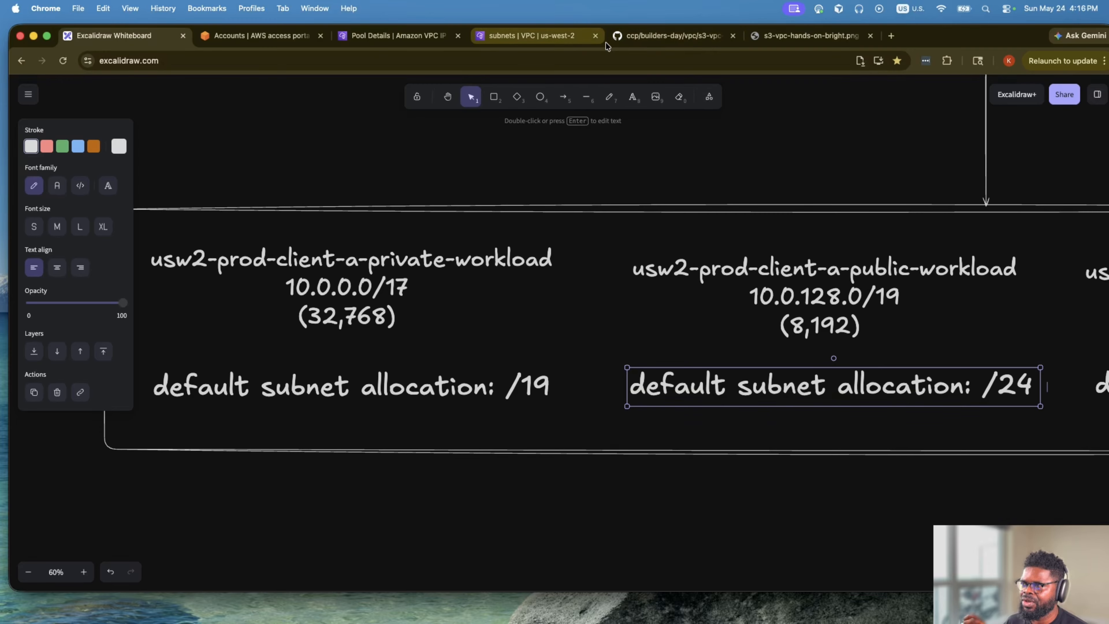
pyautogui.click(370, 36)
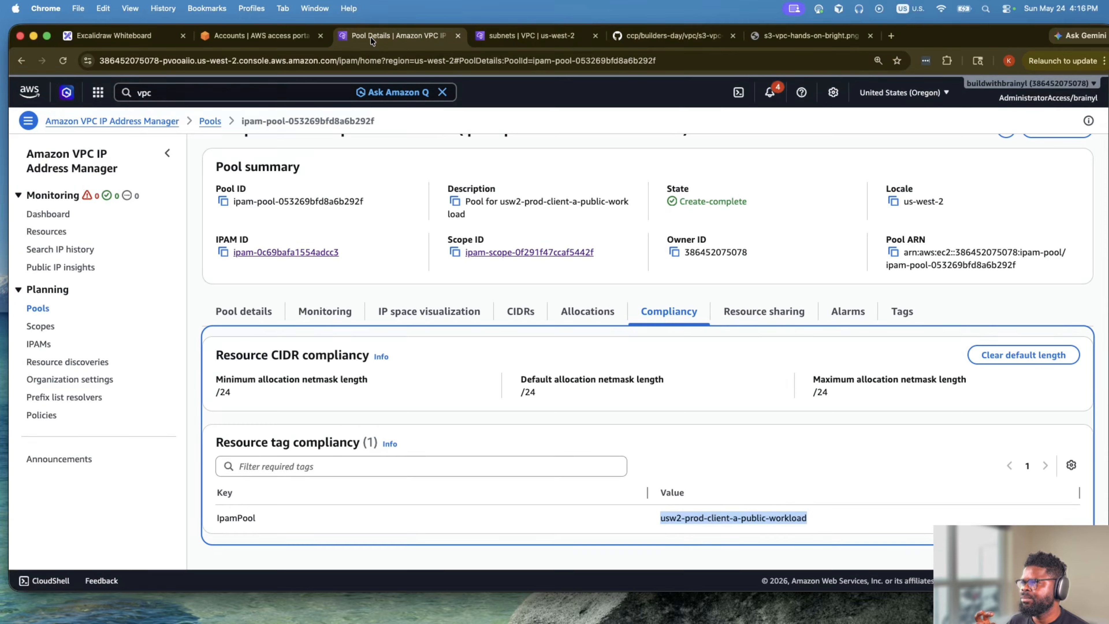
# Back in the subnets list, filter by the usw2-prod-client-a-vpc VPC and review its subnets' CIDRs, availability zones, route tables and network ACLs.
pyautogui.click(817, 488)
pyautogui.scroll(1, 401, 289)
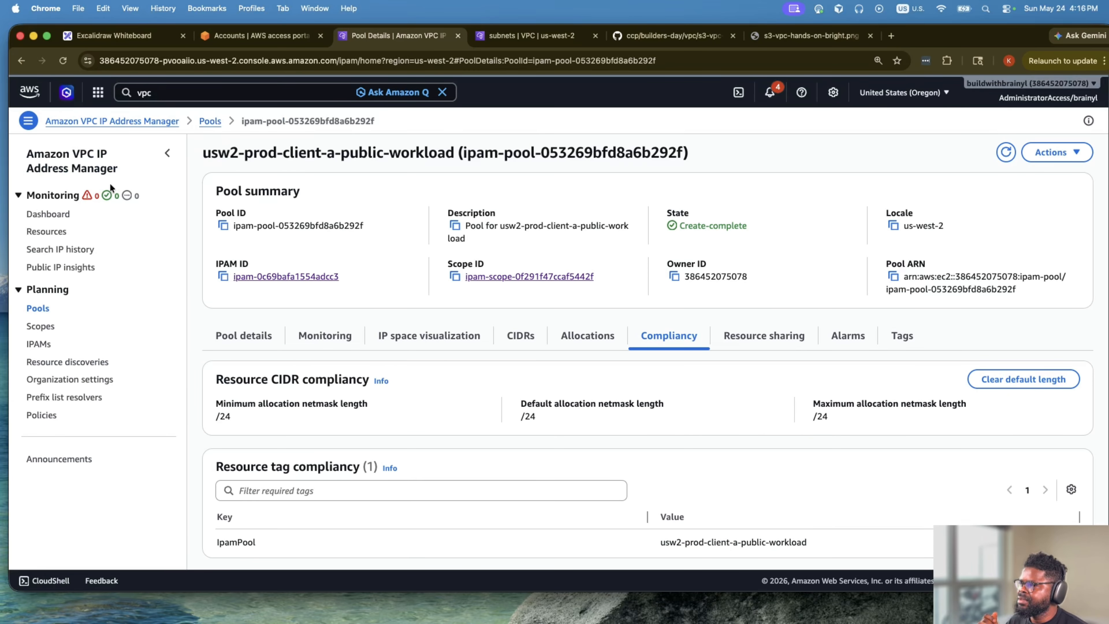
pyautogui.click(596, 31)
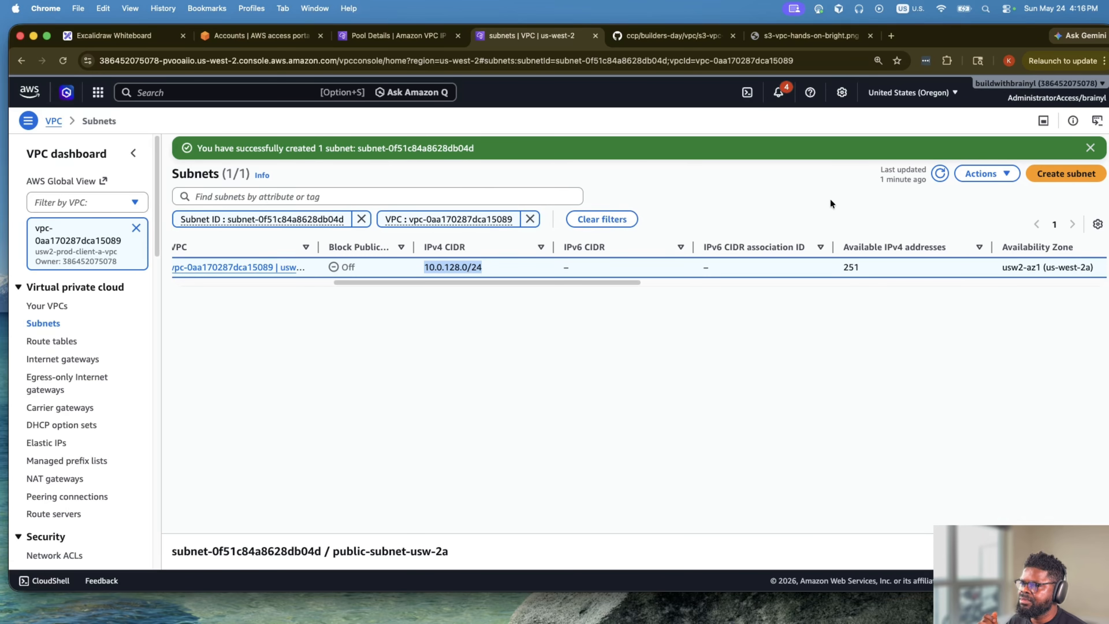
pyautogui.click(52, 323)
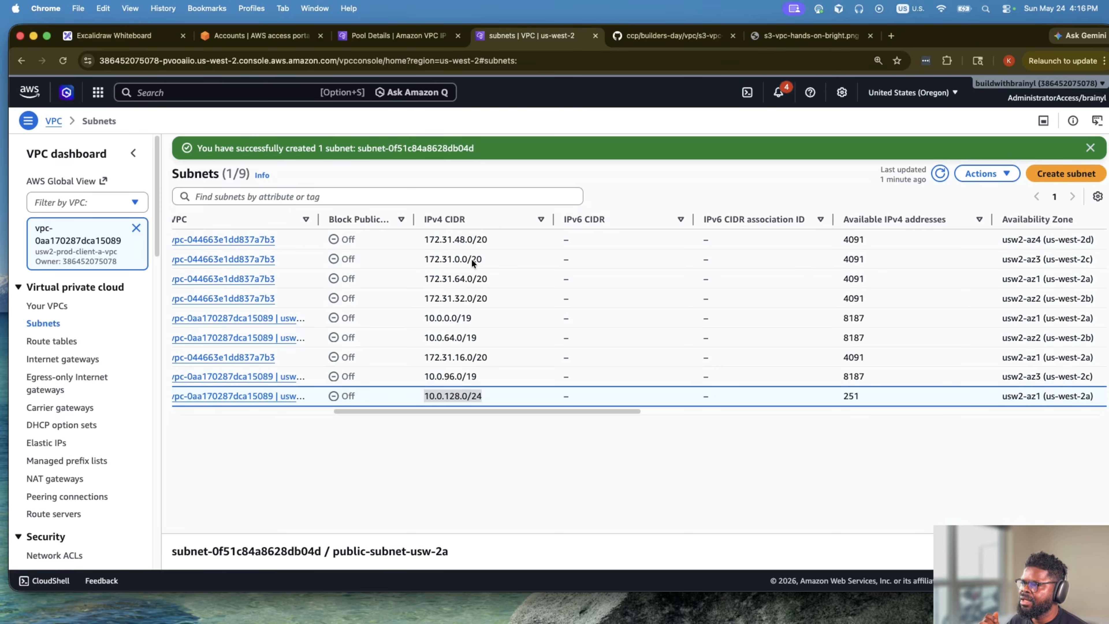
pyautogui.click(98, 203)
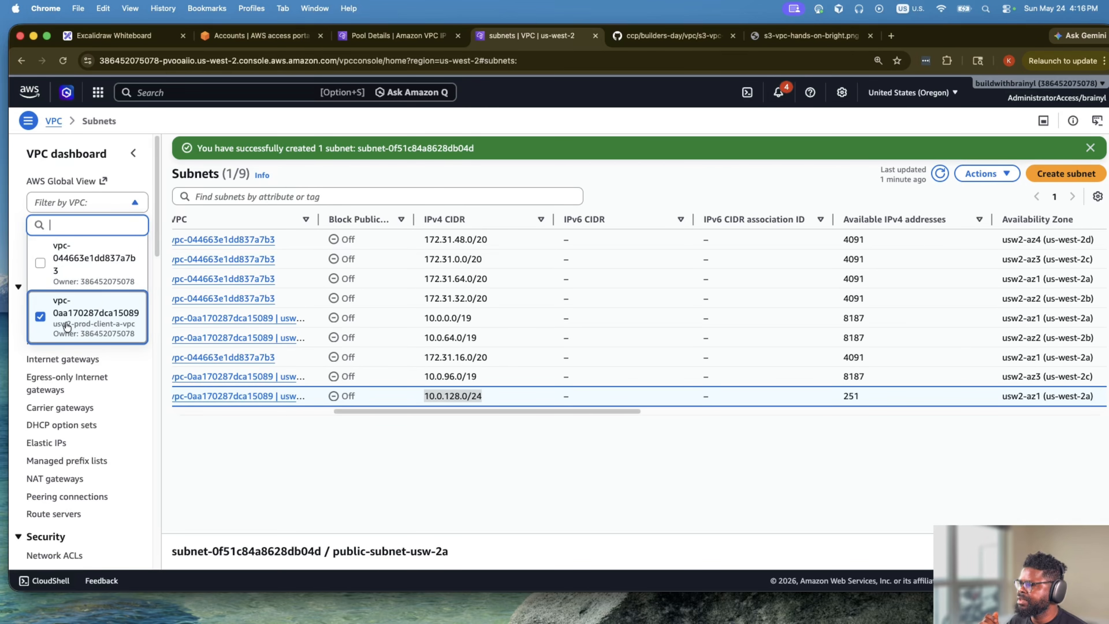
pyautogui.click(41, 321)
pyautogui.click(66, 202)
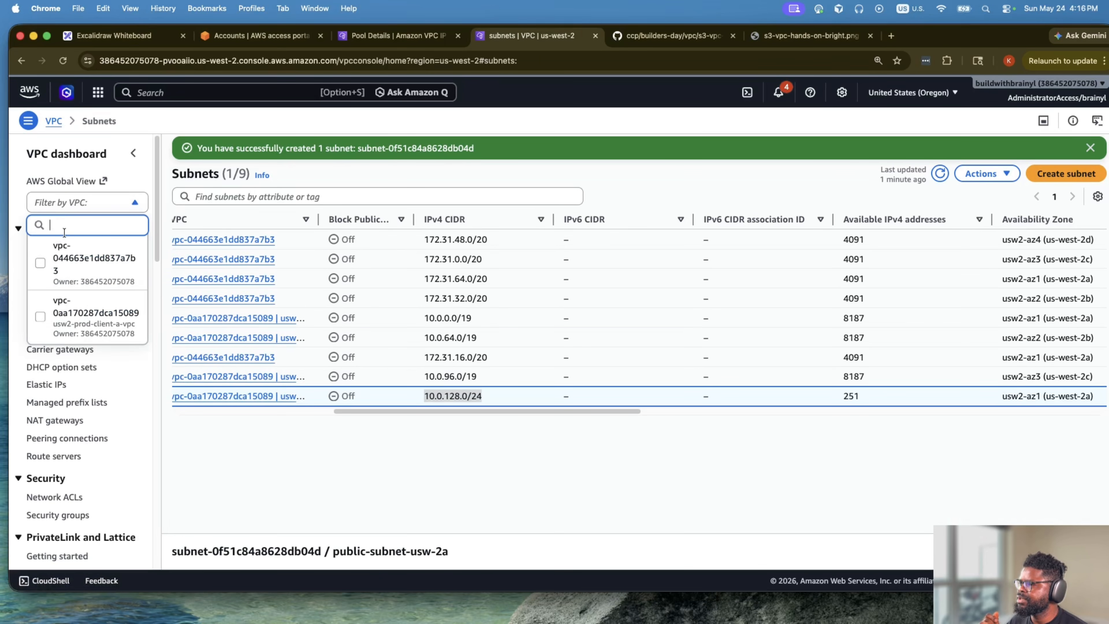
pyautogui.click(55, 314)
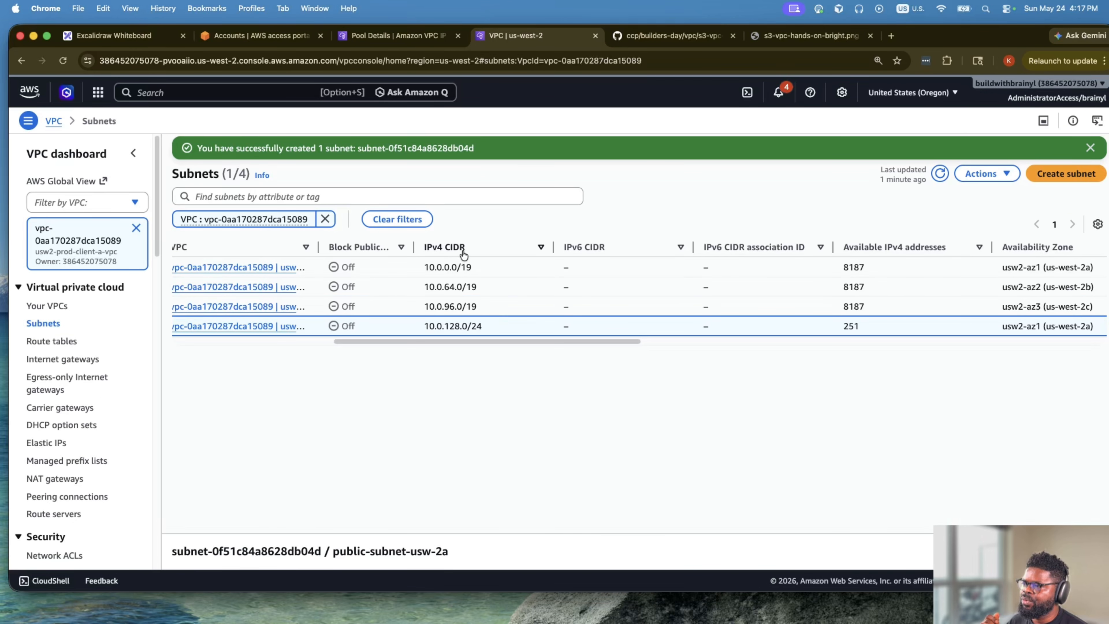
pyautogui.hscroll(10, 710, 348)
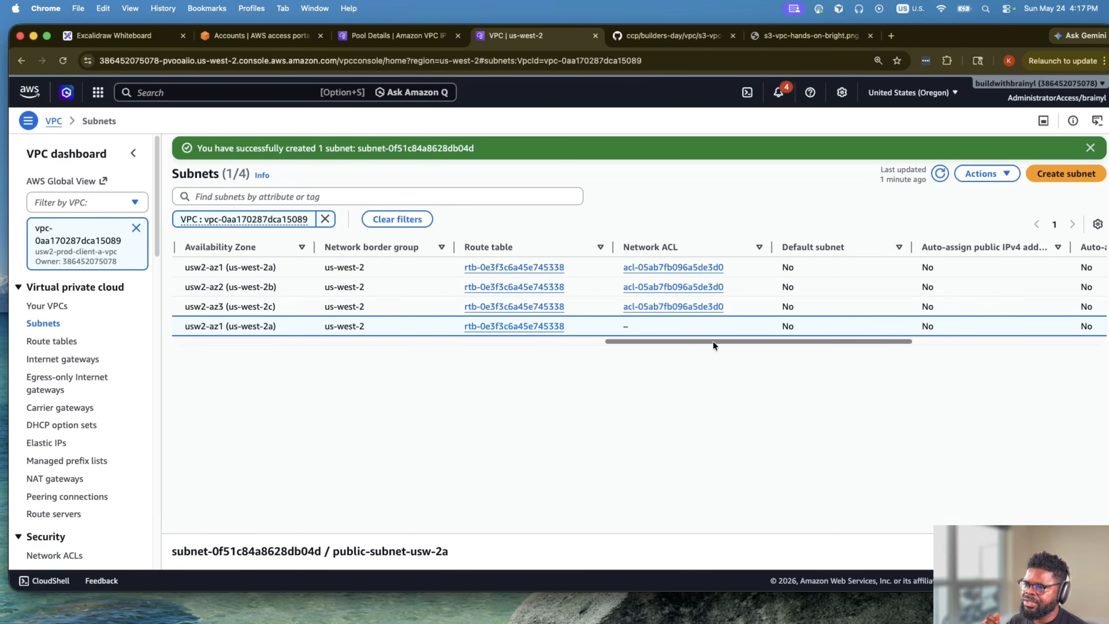
pyautogui.hscroll(-5, 707, 350)
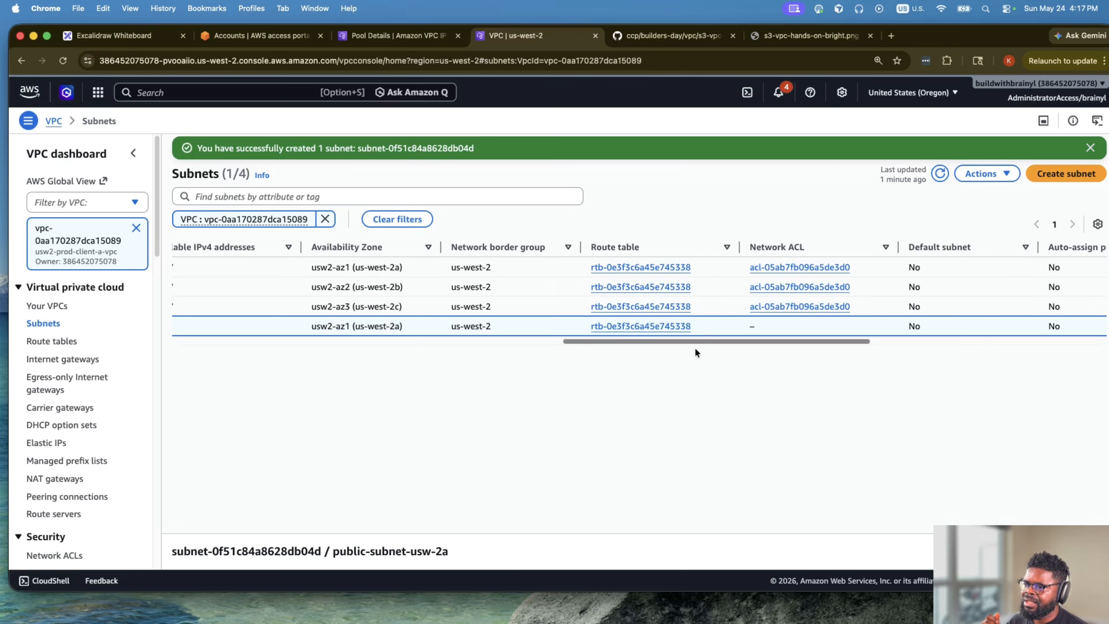
pyautogui.moveTo(653, 343); pyautogui.dragTo(303, 341)
pyautogui.click(1066, 174)
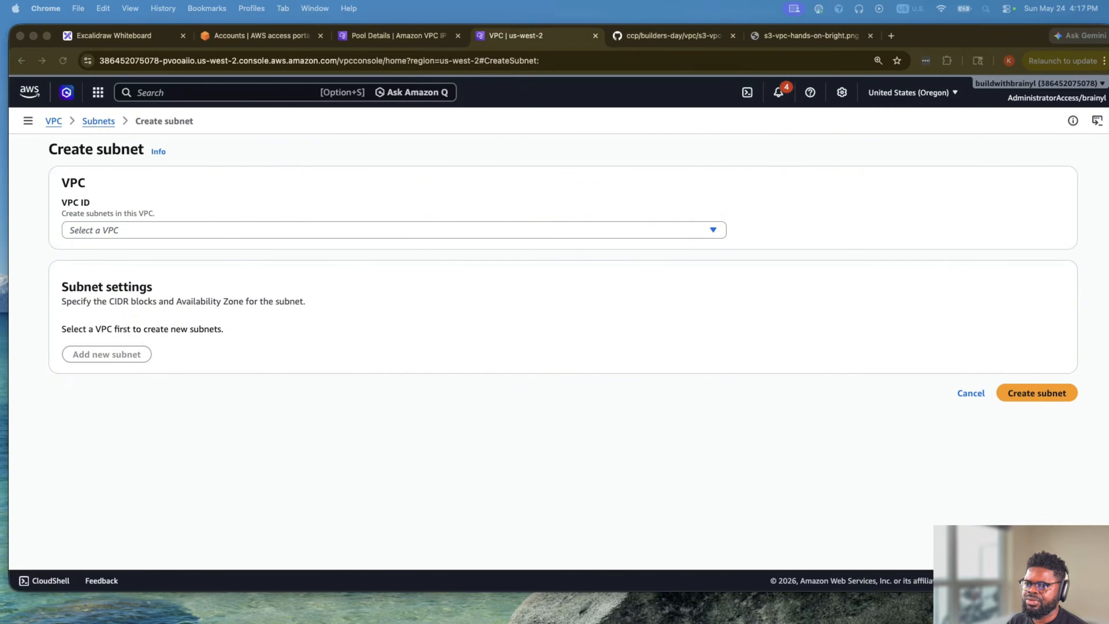
pyautogui.click(250, 247)
pyautogui.click(253, 231)
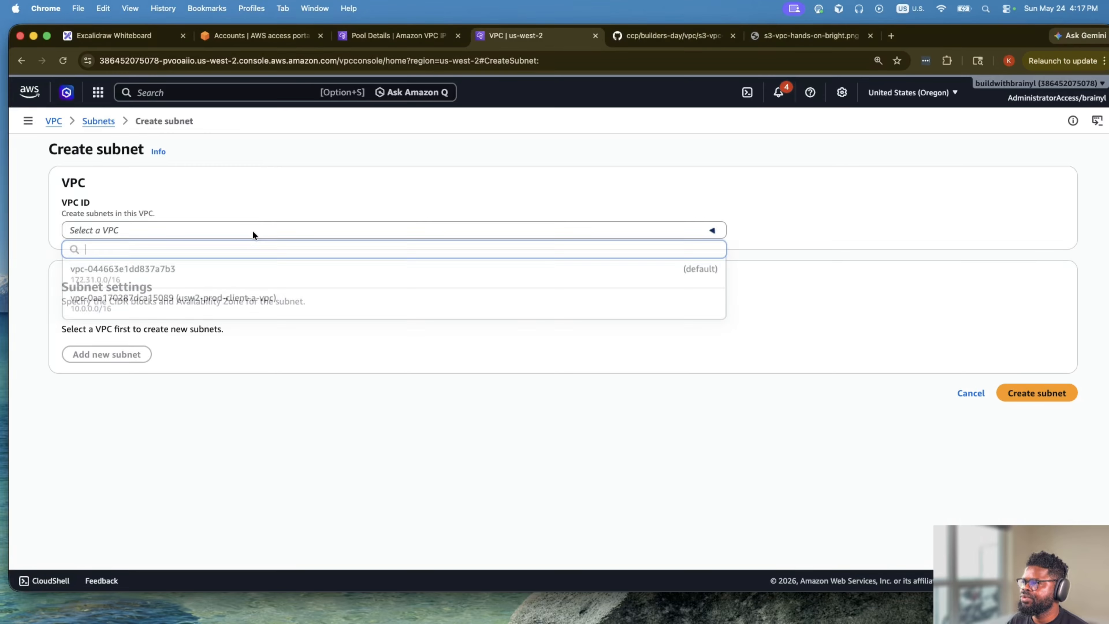
pyautogui.click(245, 307)
pyautogui.scroll(-3, 181, 328)
pyautogui.click(190, 367)
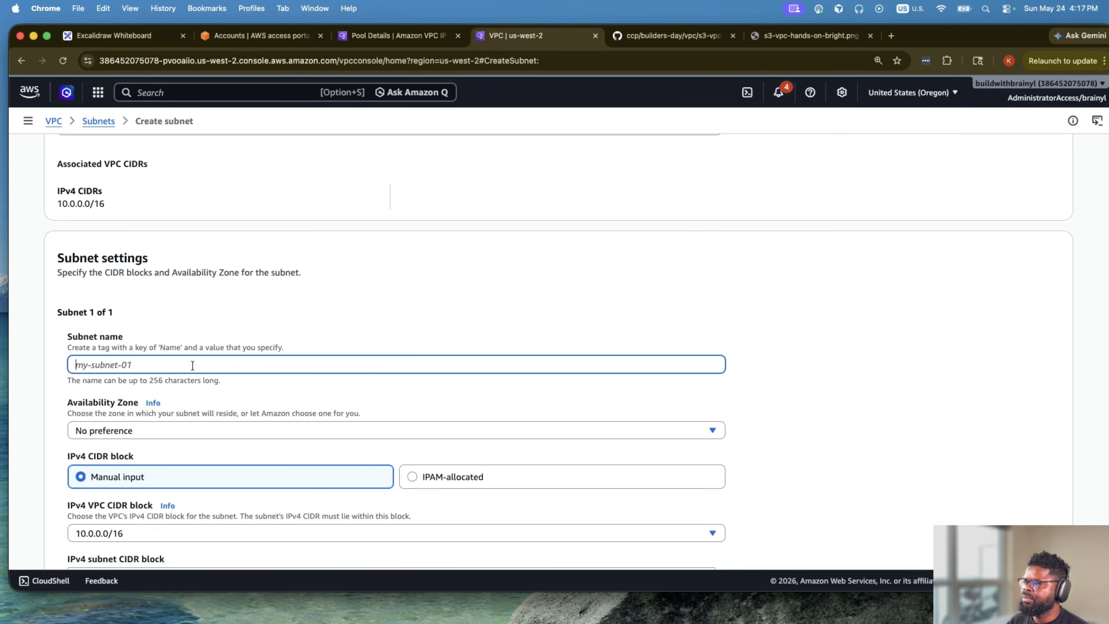
pyautogui.write('public-subnet-usw-2a')
pyautogui.press('BackSpace')
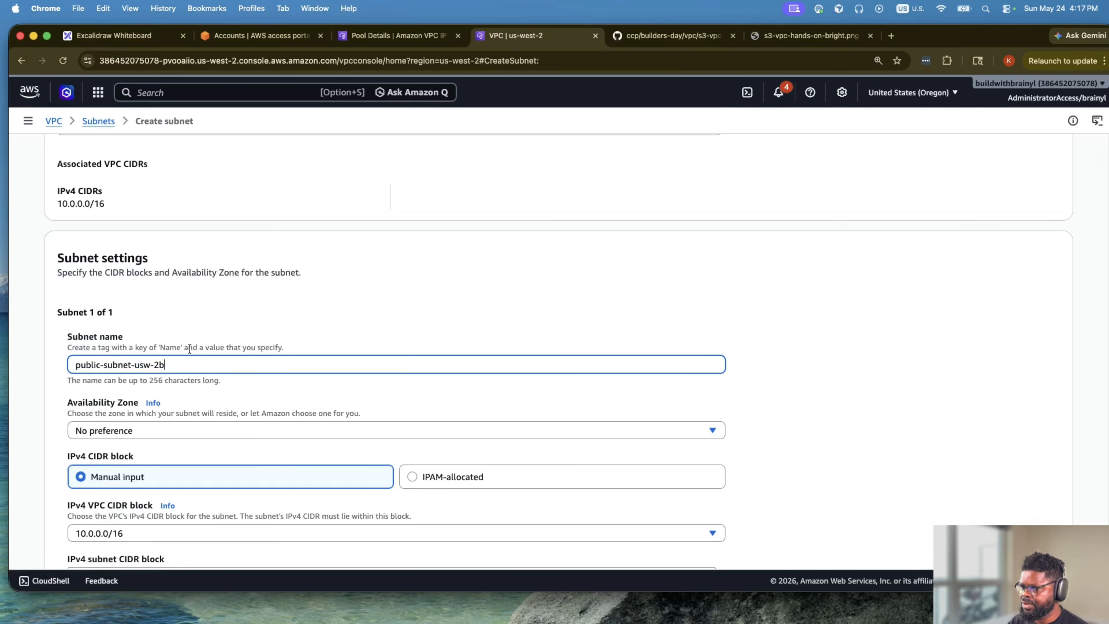
pyautogui.scroll(-3, 210, 354)
pyautogui.scroll(-4, 332, 353)
pyautogui.click(432, 316)
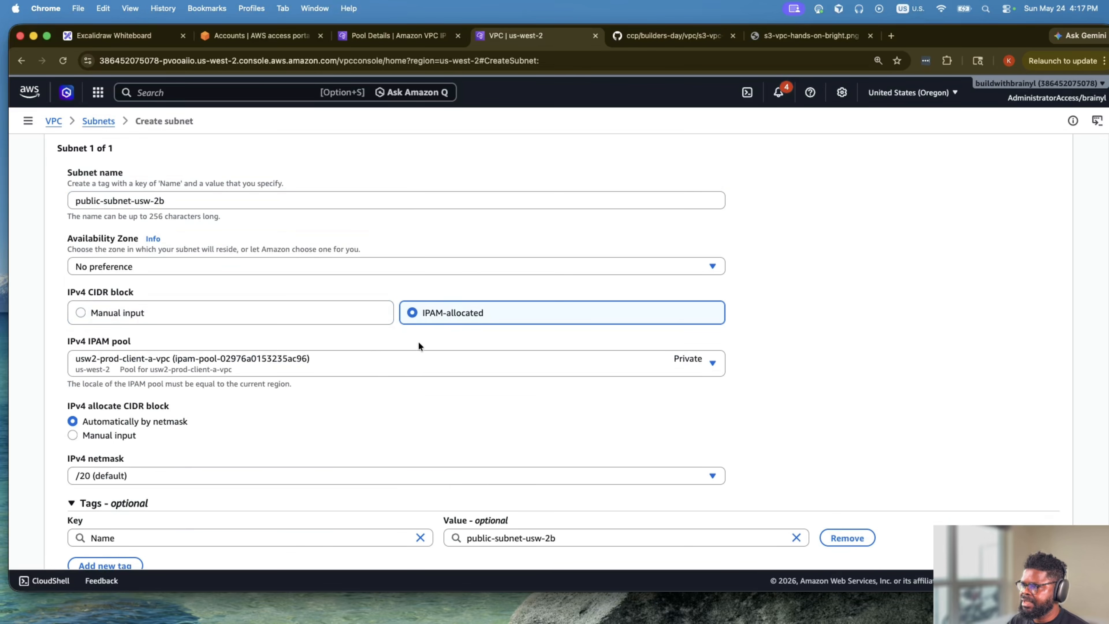
pyautogui.click(399, 363)
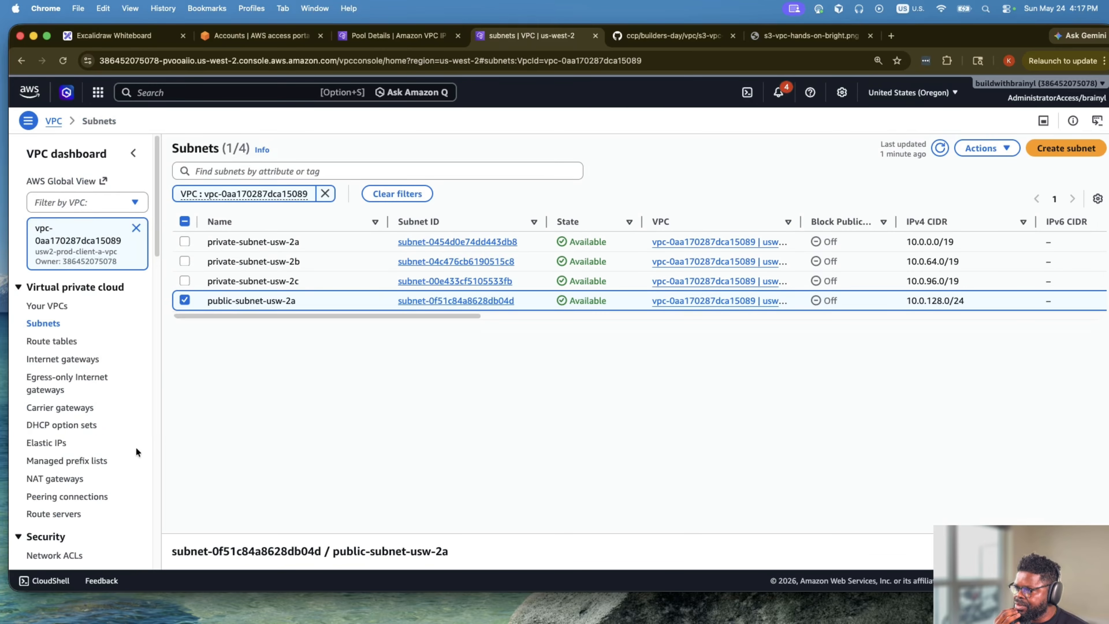
# Start a new subnet in usw2-prod-client-a-vpc, named public-subnet-usw-2b, in availability zone us-west-2b.
pyautogui.click(1061, 148)
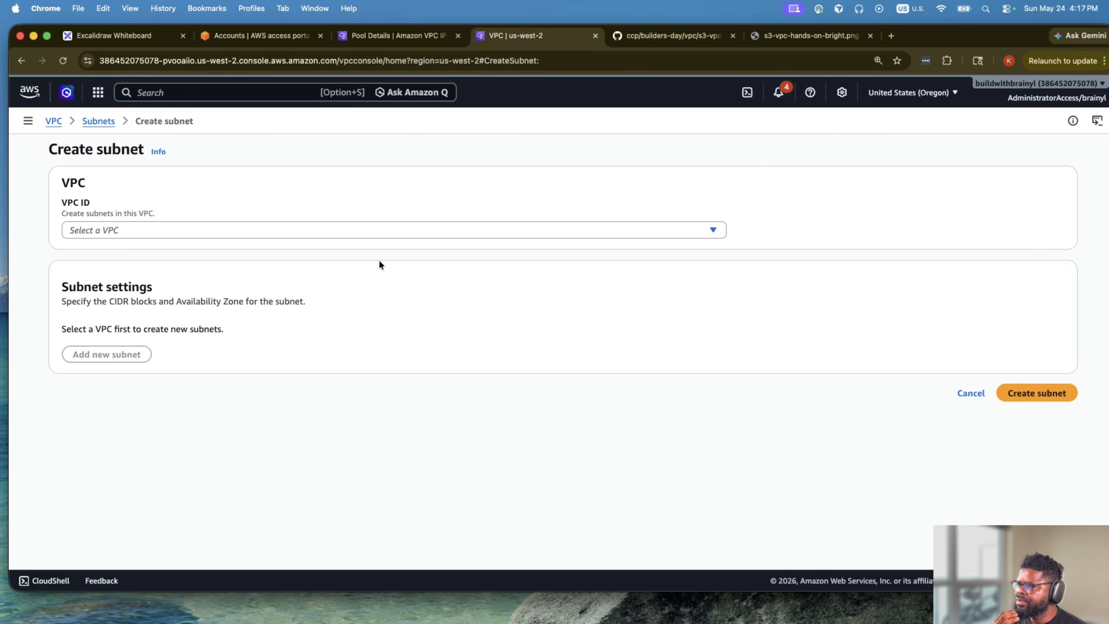
pyautogui.click(299, 236)
pyautogui.click(284, 299)
pyautogui.scroll(-5, 282, 300)
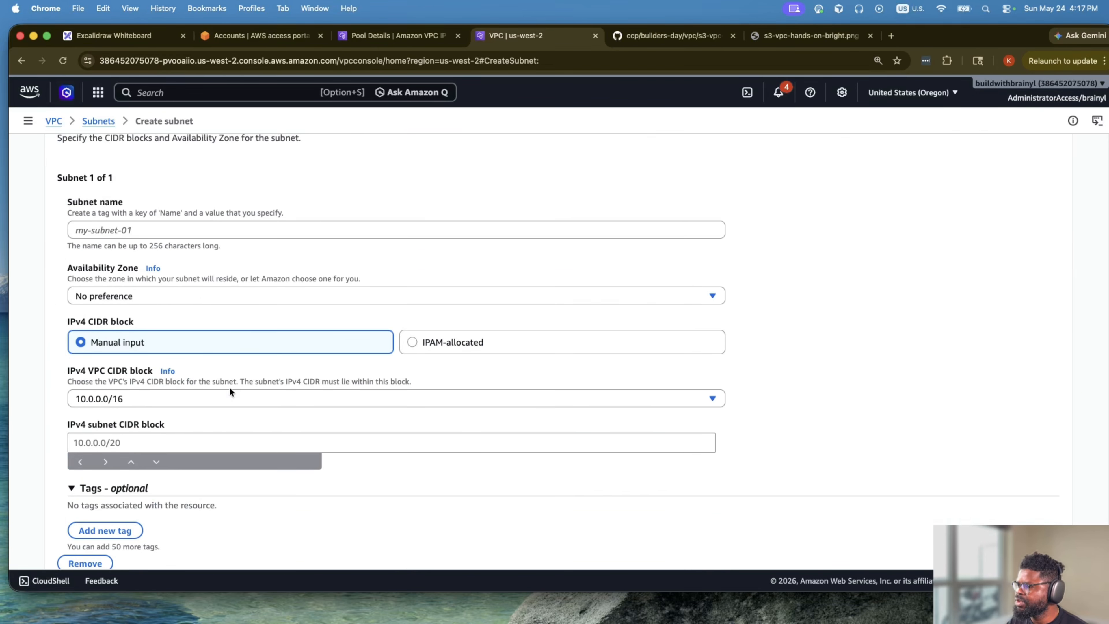
pyautogui.click(222, 215)
pyautogui.write('public-subnet-usw-2b')
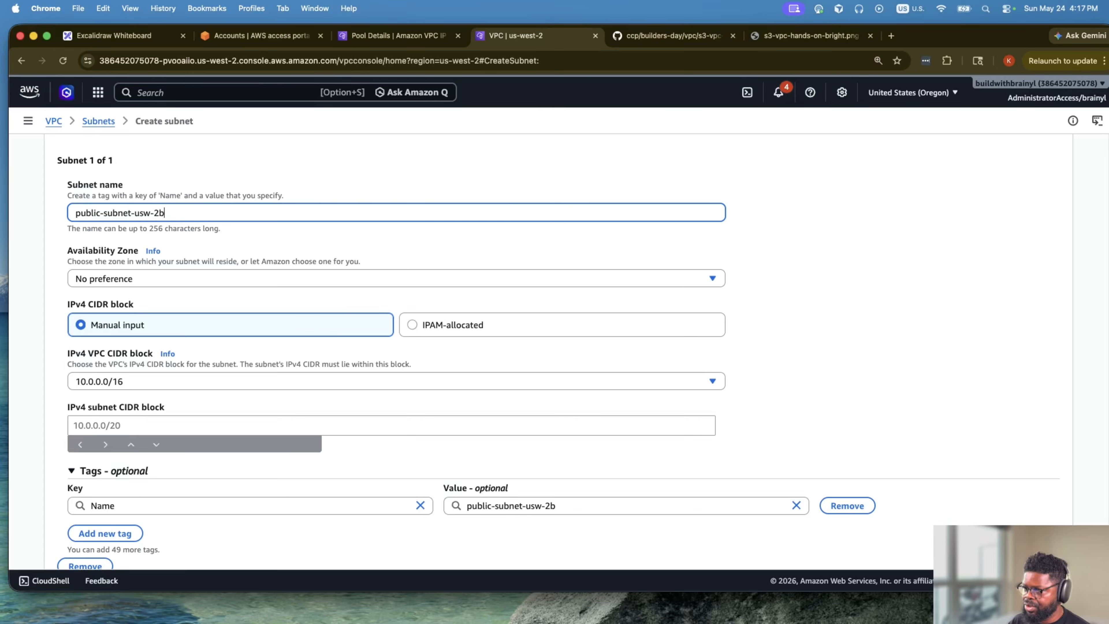
pyautogui.click(205, 277)
pyautogui.click(265, 362)
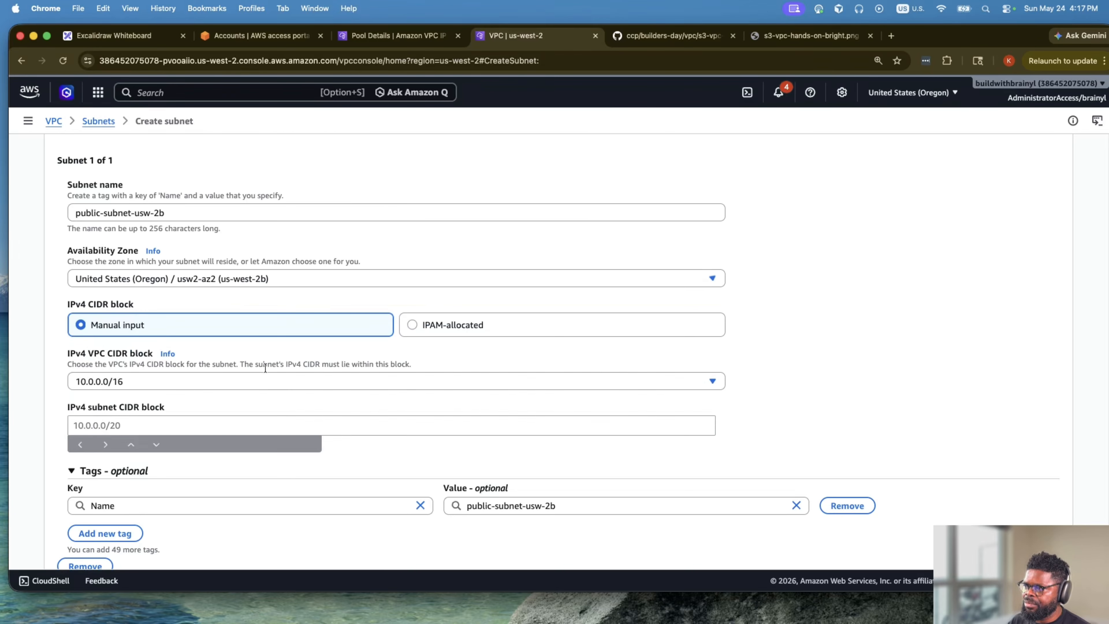
# Make the 2b subnet's IPv4 CIDR block IPAM-allocated from the usw2-prod-client-a-public-workload pool.
pyautogui.click(419, 325)
pyautogui.click(369, 380)
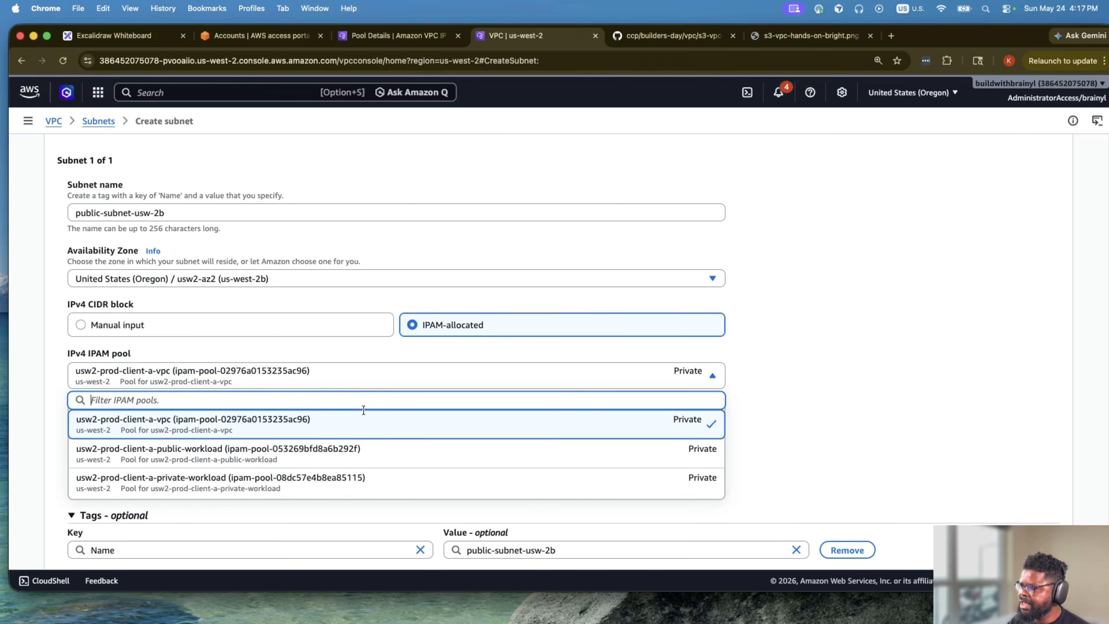
pyautogui.click(351, 455)
# Add the tag IpamPool with value usw2-prod-client-a-public-workload to the public-subnet-usw-2b subnet.
pyautogui.scroll(-5, 368, 439)
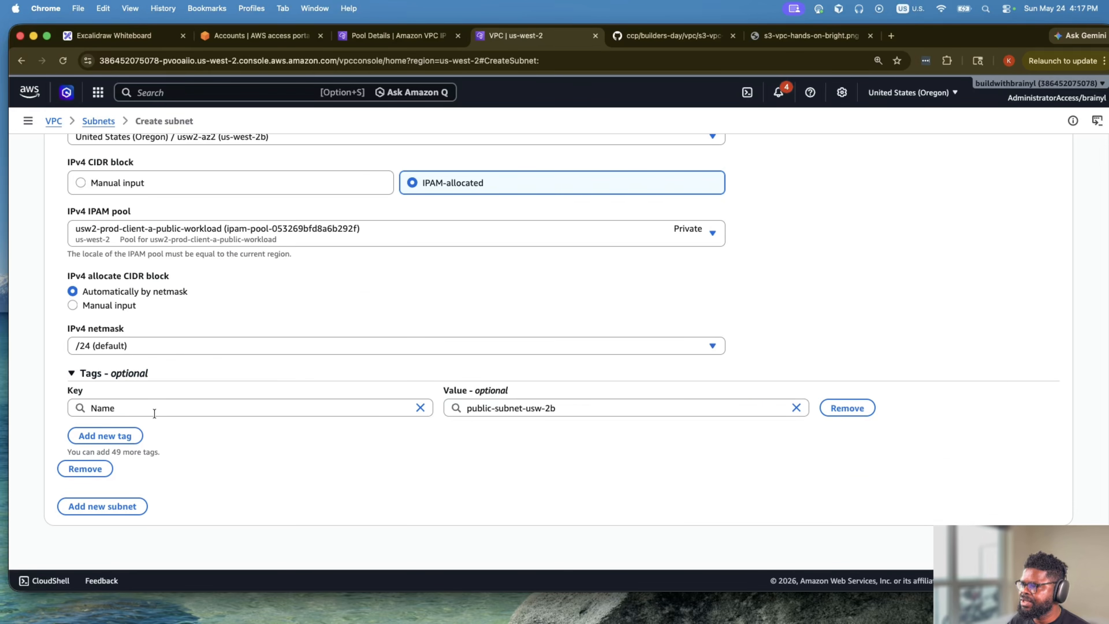
pyautogui.click(105, 435)
pyautogui.press('super+Tab')
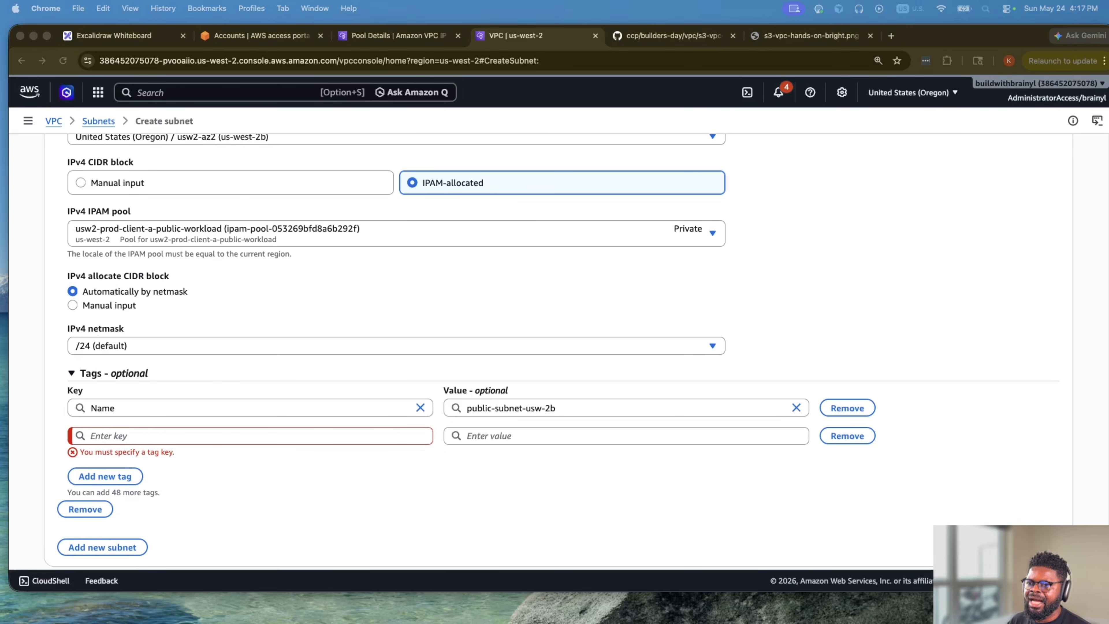
pyautogui.click(209, 435)
pyautogui.write('IpamPool')
pyautogui.click(496, 435)
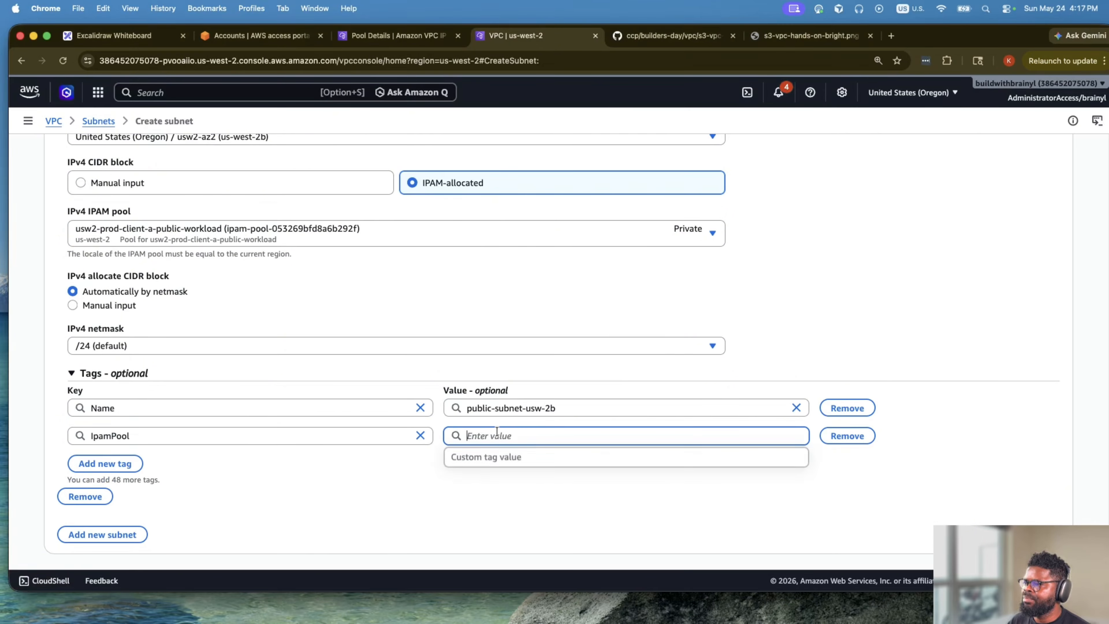
pyautogui.press('super+Tab')
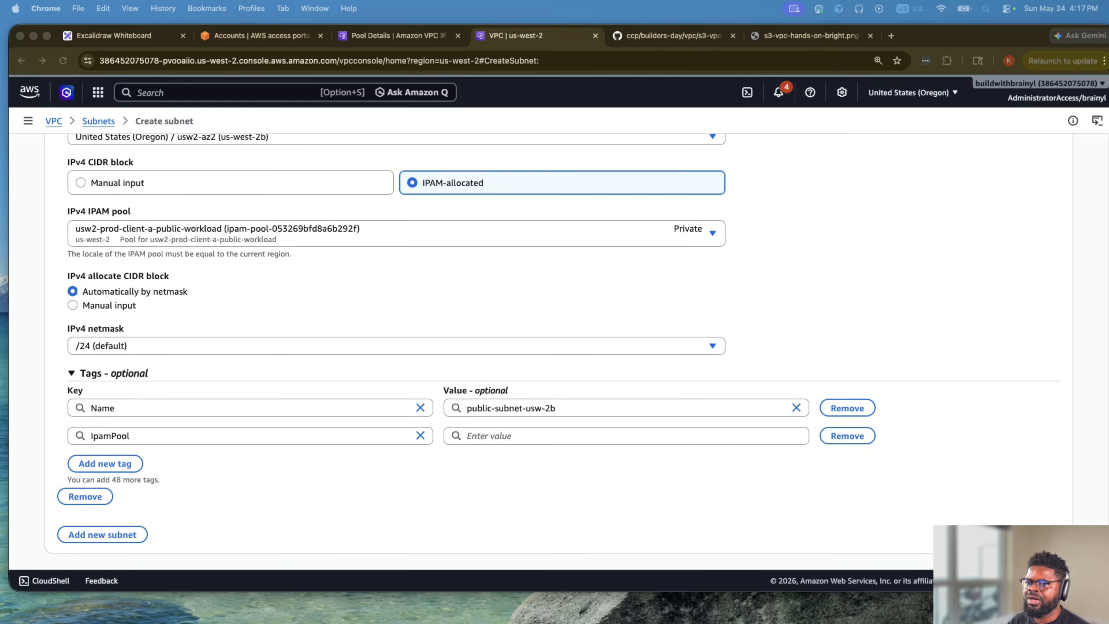
pyautogui.click(718, 436)
pyautogui.write('usw2-prod-client-a-public-workload')
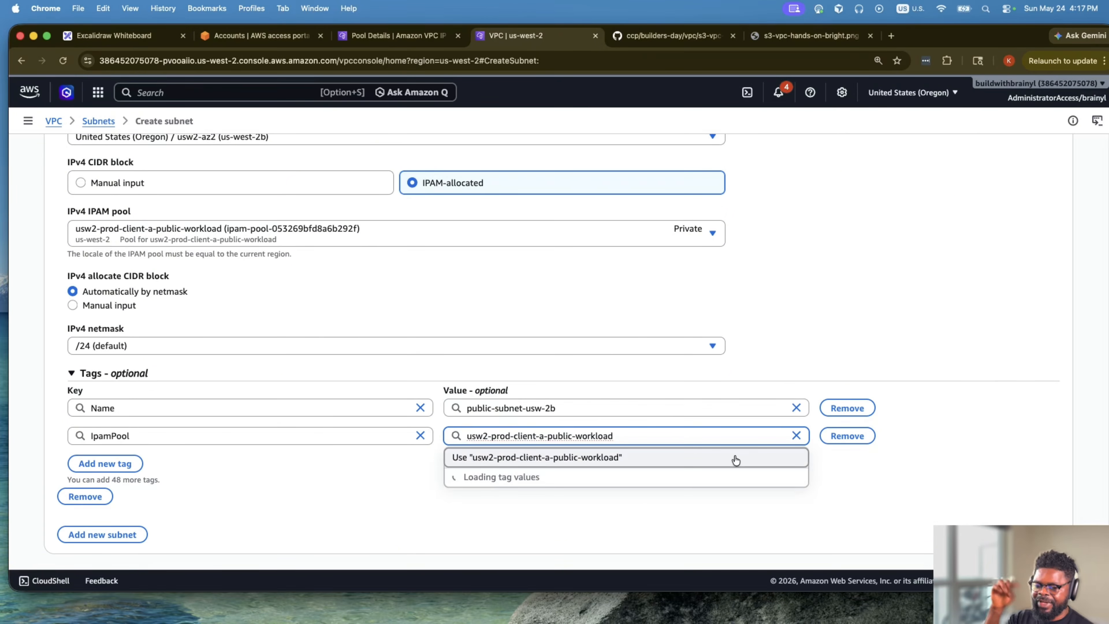
# Create the public-subnet-usw-2b subnet and remove the VPC and subnet ID filters from the subnets list.
pyautogui.click(935, 384)
pyautogui.scroll(-2, 937, 387)
pyautogui.click(1032, 546)
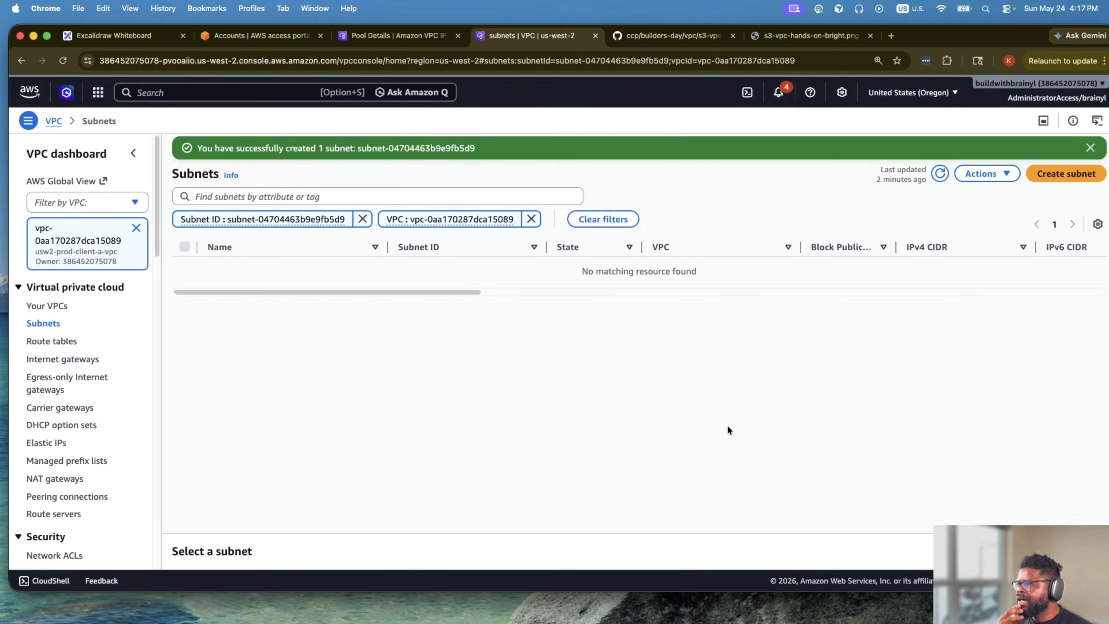
pyautogui.click(530, 219)
pyautogui.click(362, 219)
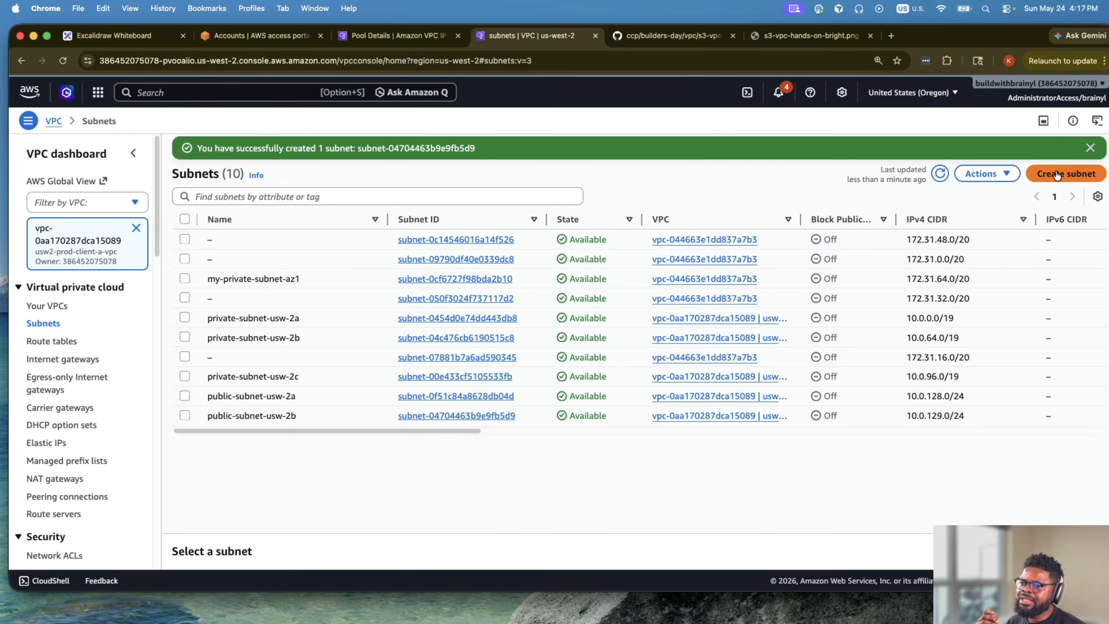
# Start another new subnet in the usw2-prod-client-a-vpc VPC.
pyautogui.click(1066, 173)
pyautogui.click(249, 230)
pyautogui.click(247, 300)
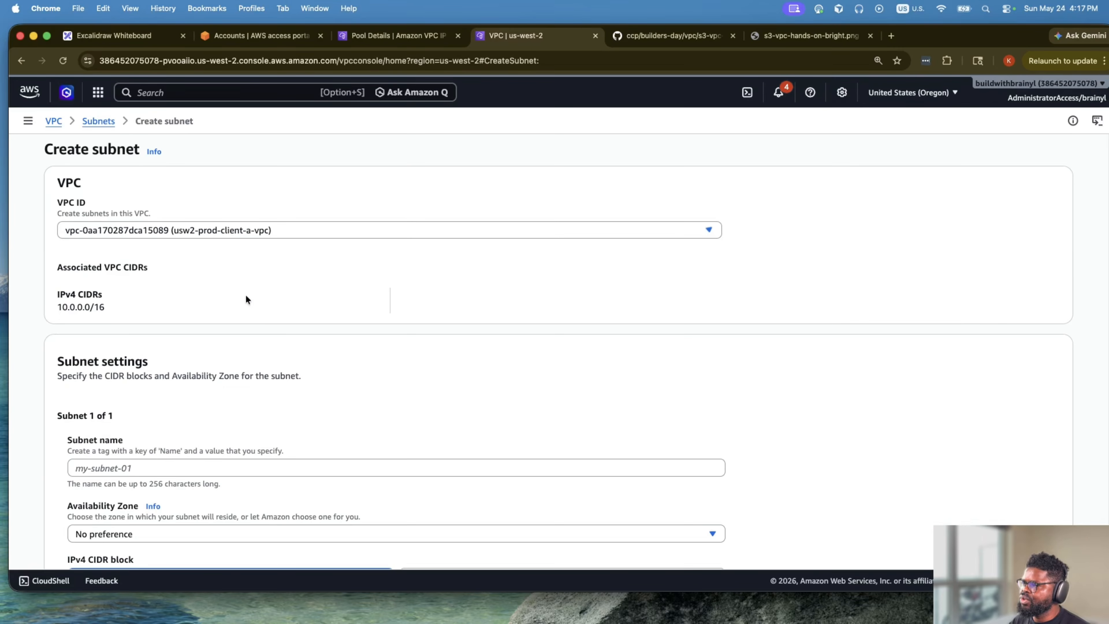
# Name the subnet public-subnet-usw-2c and place it in availability zone us-west-2c.
pyautogui.scroll(-6, 220, 365)
pyautogui.click(176, 200)
pyautogui.write('usw2-prod-client-a-public-workload')
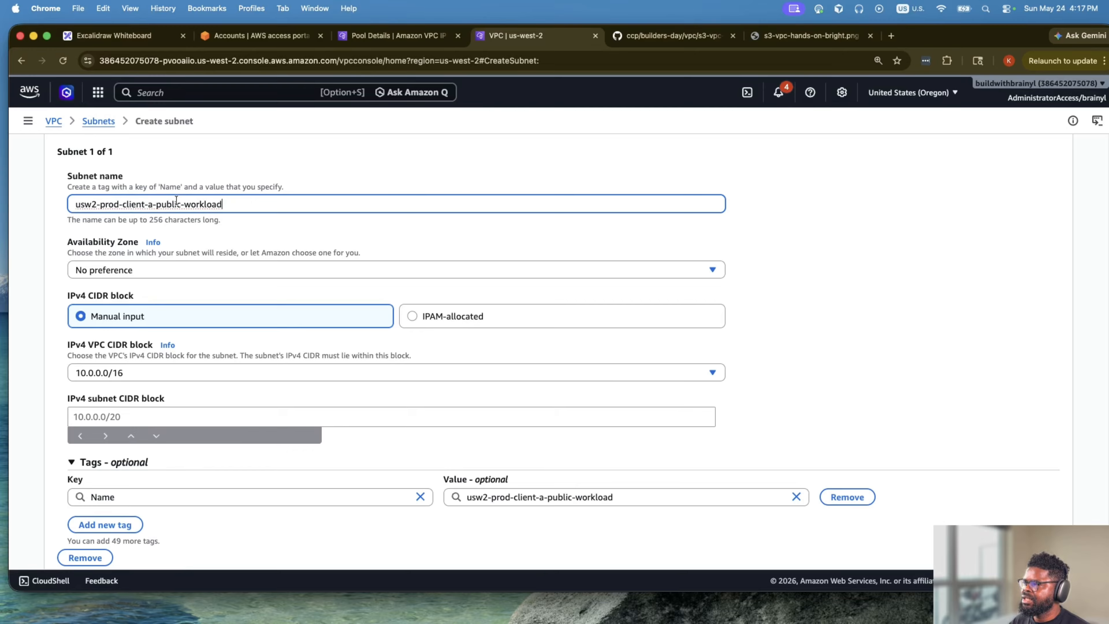
pyautogui.press('super+Tab')
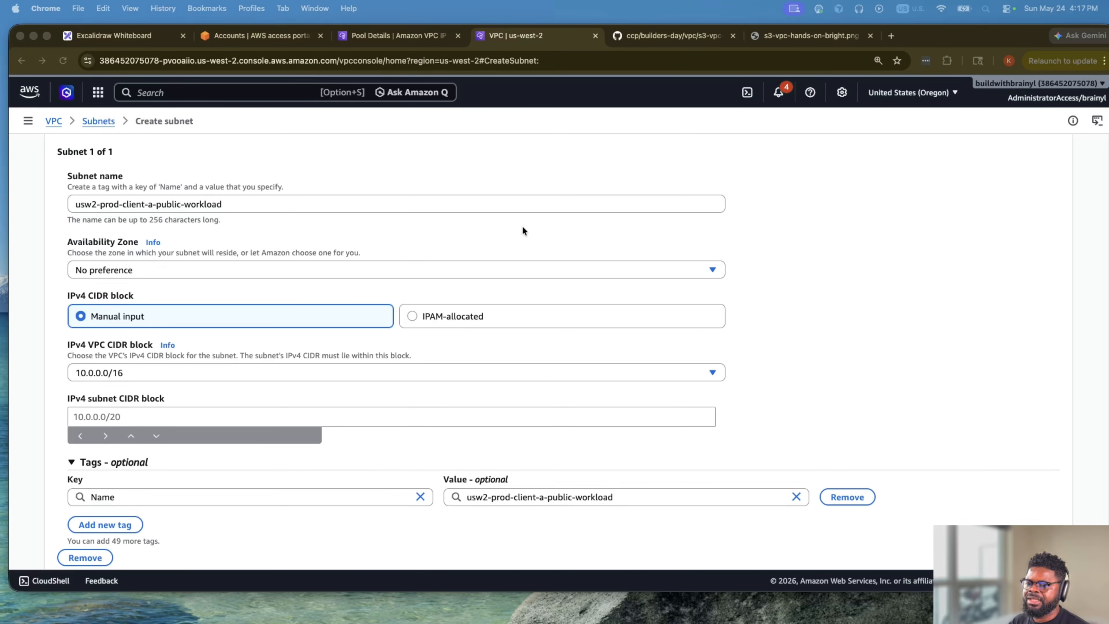
pyautogui.click(178, 192)
pyautogui.press('super+a')
pyautogui.write('public-subnet-usw-2a')
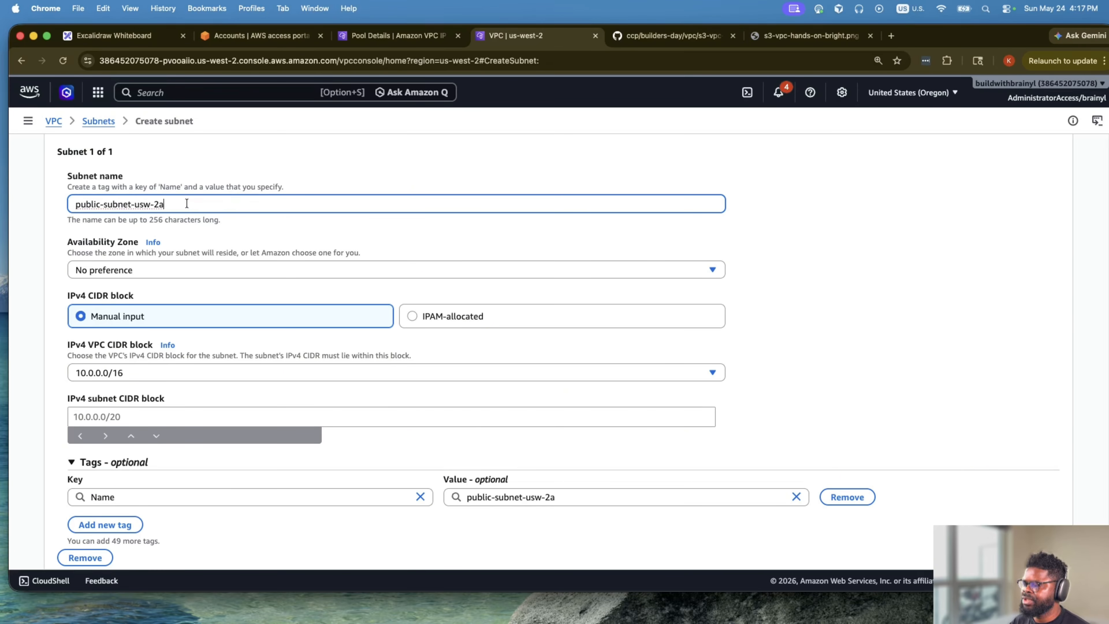
pyautogui.press('BackSpace')
pyautogui.write('c')
pyautogui.click(215, 267)
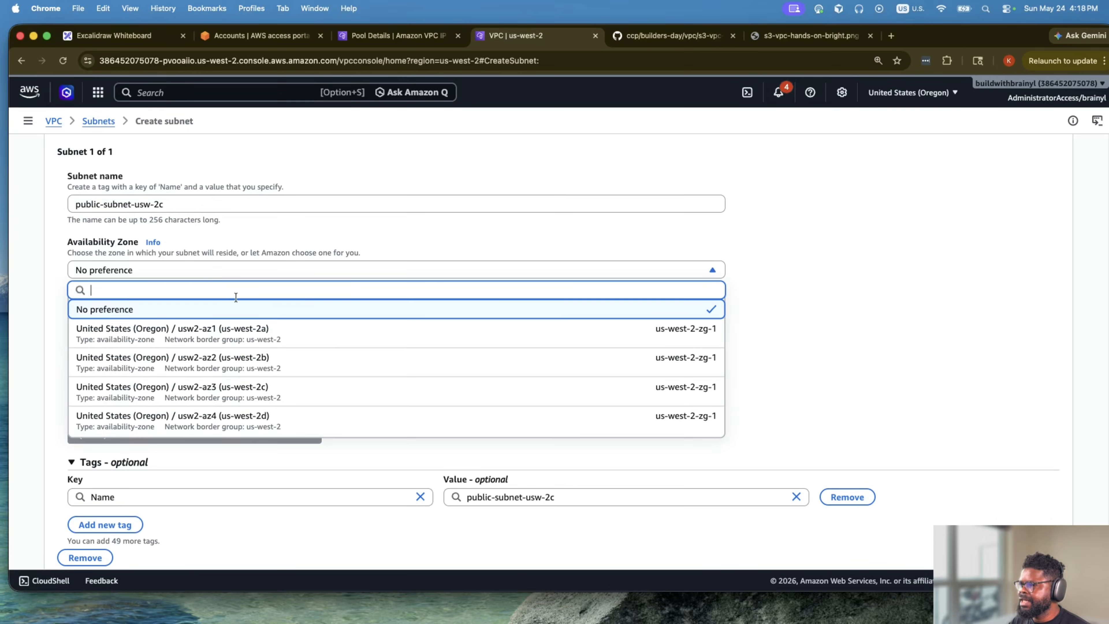
pyautogui.click(260, 388)
# Make the 2c subnet's IPv4 CIDR block IPAM-allocated from the usw2-prod-client-a-public-workload pool.
pyautogui.click(431, 323)
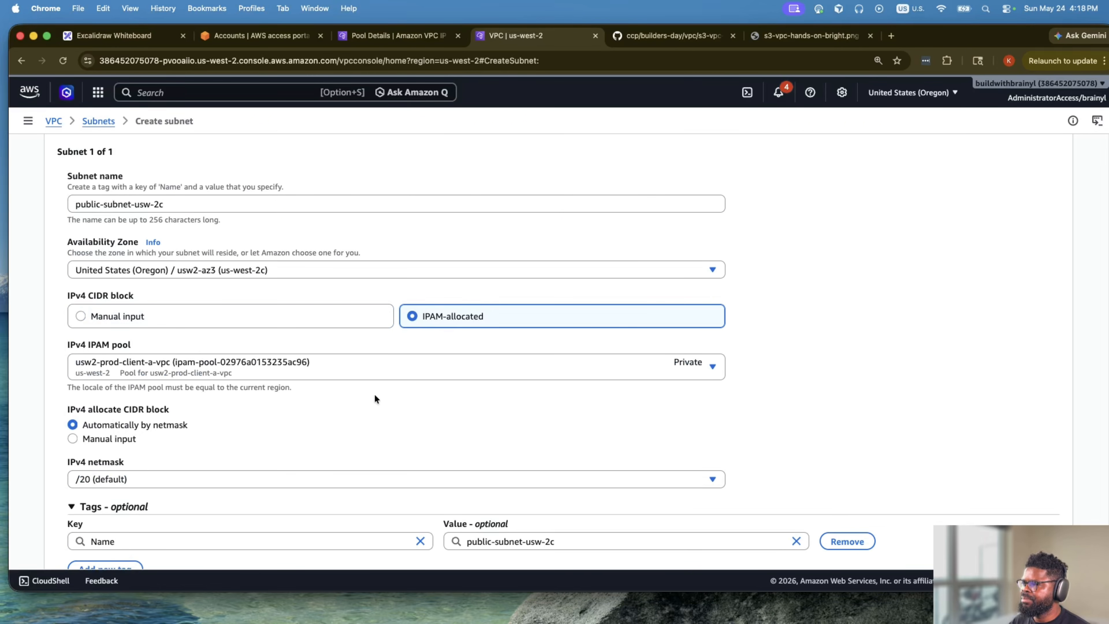
pyautogui.click(372, 372)
pyautogui.click(361, 449)
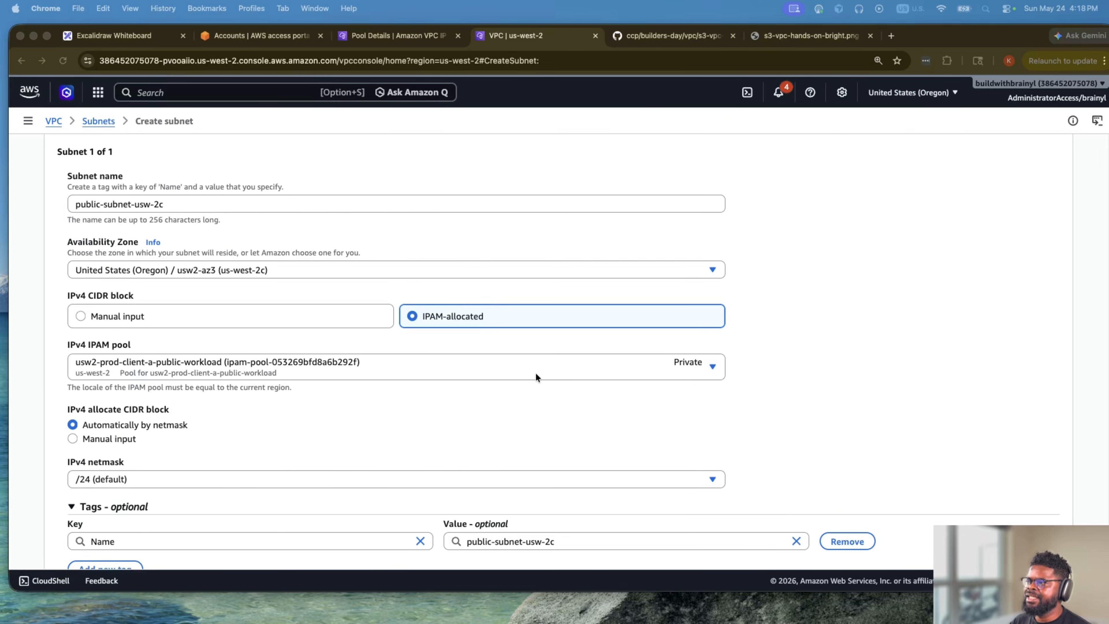
# Tag the 2c subnet with key IpamPool and value usw2-prod-client-a-public-workload.
pyautogui.scroll(-3, 170, 406)
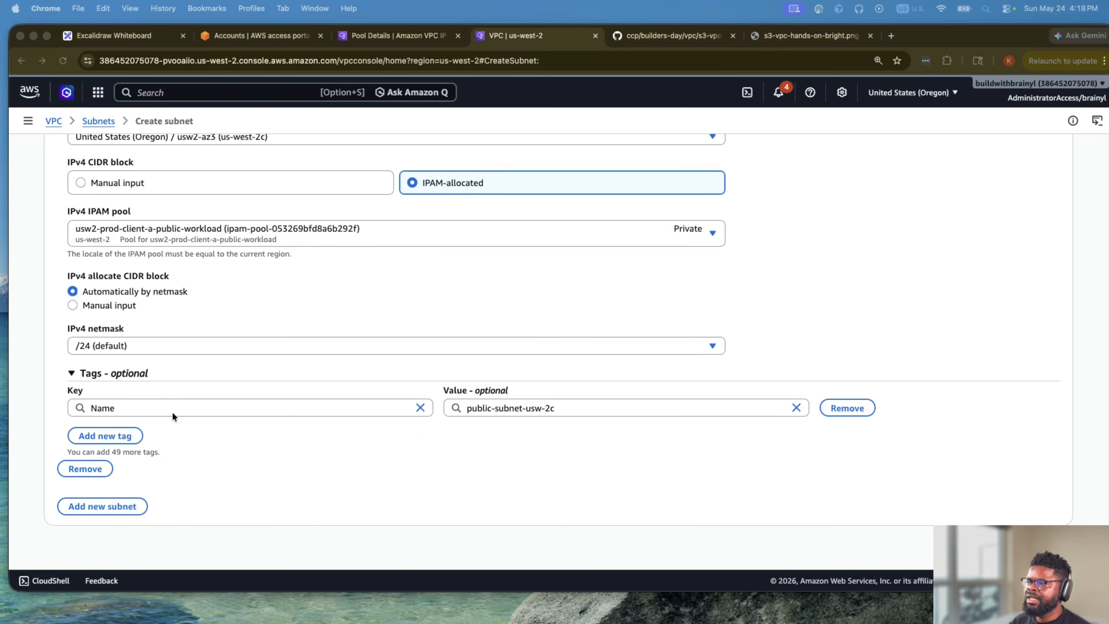
pyautogui.click(136, 436)
pyautogui.click(146, 437)
pyautogui.write('IpamPool')
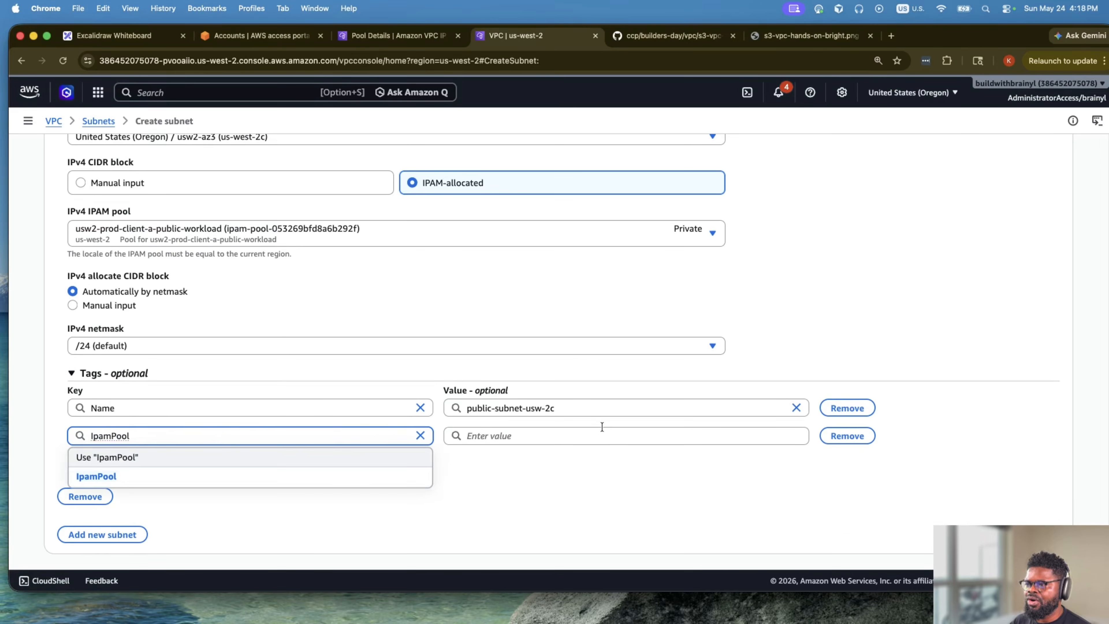
pyautogui.click(669, 433)
pyautogui.click(1107, 291)
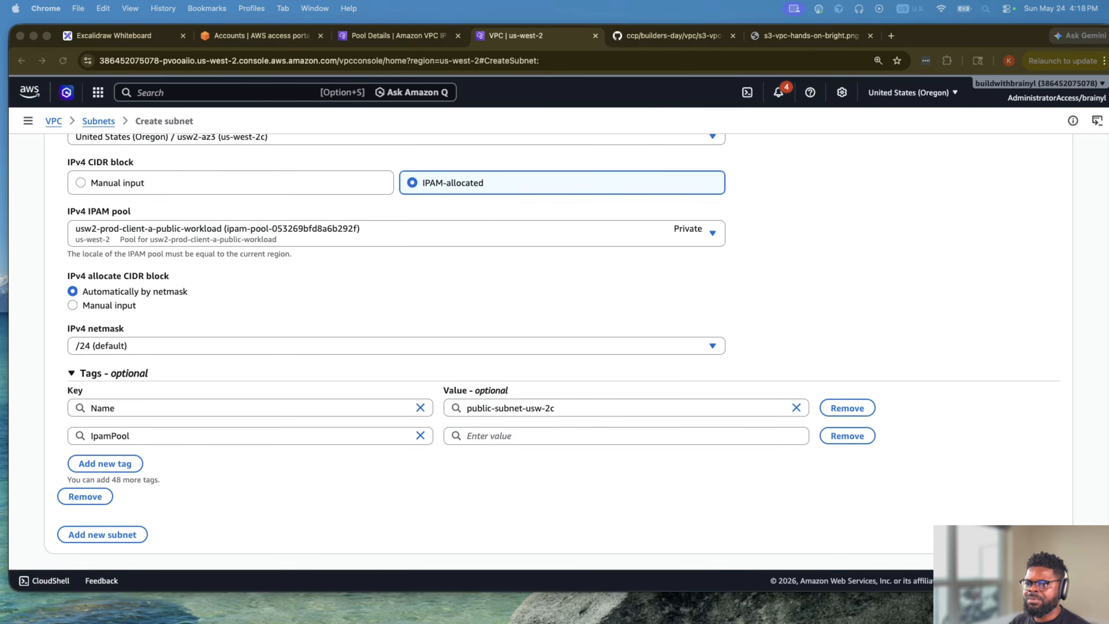
pyautogui.click(604, 434)
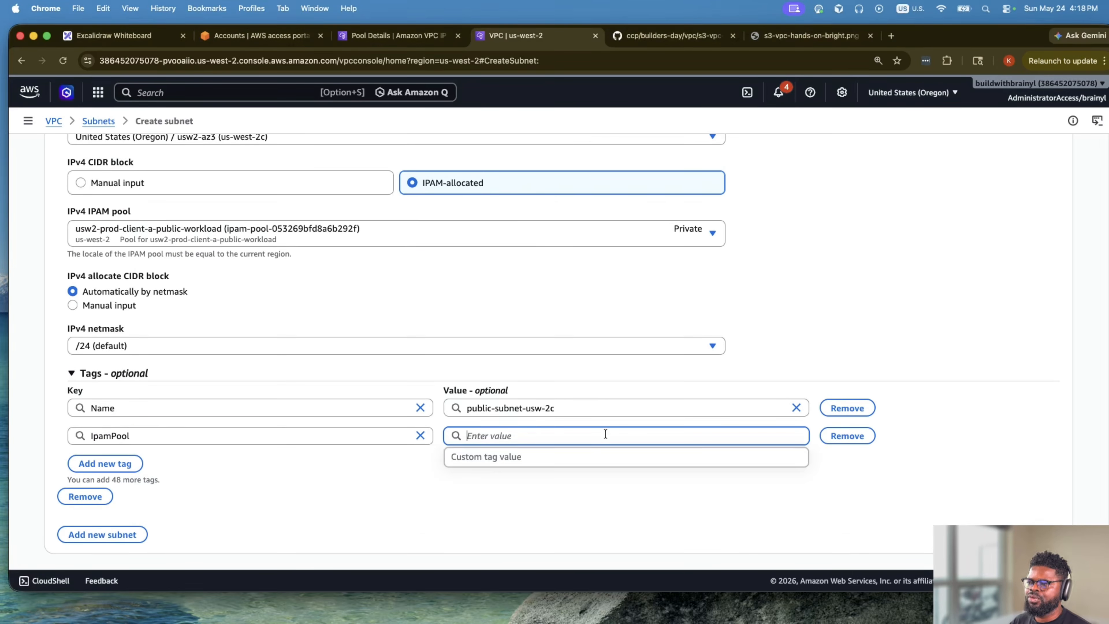
pyautogui.write('usw2-prod-client-a-public-workload')
pyautogui.click(886, 369)
# Create the public-subnet-usw-2c subnet and clear its VPC and subnet ID filters from the subnets list.
pyautogui.scroll(-1, 1013, 502)
pyautogui.scroll(-1, 1013, 502)
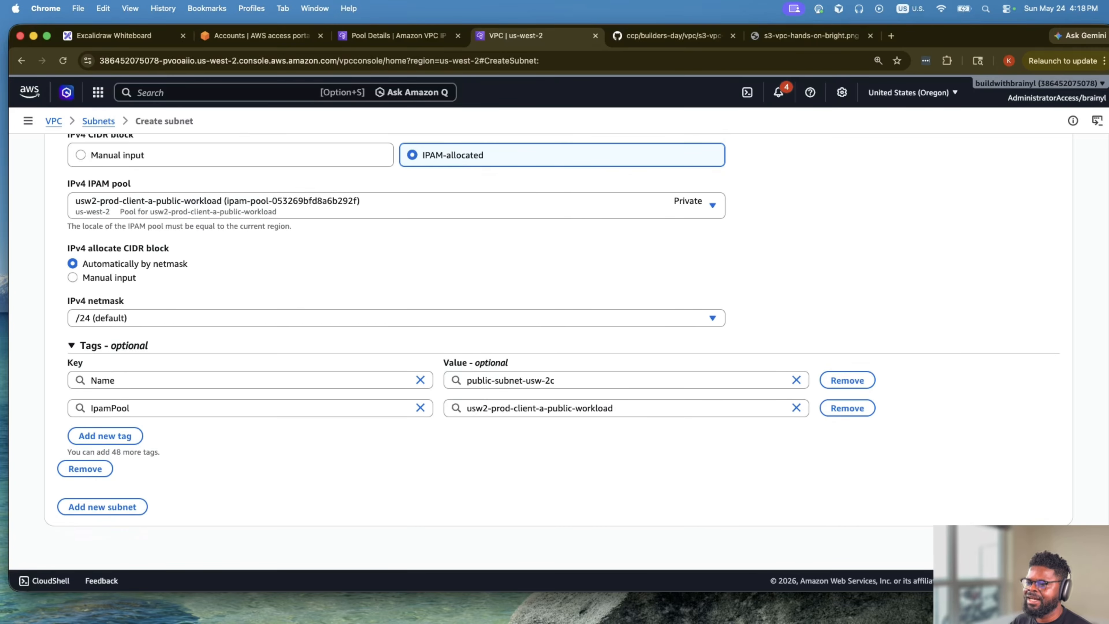
pyautogui.click(1033, 544)
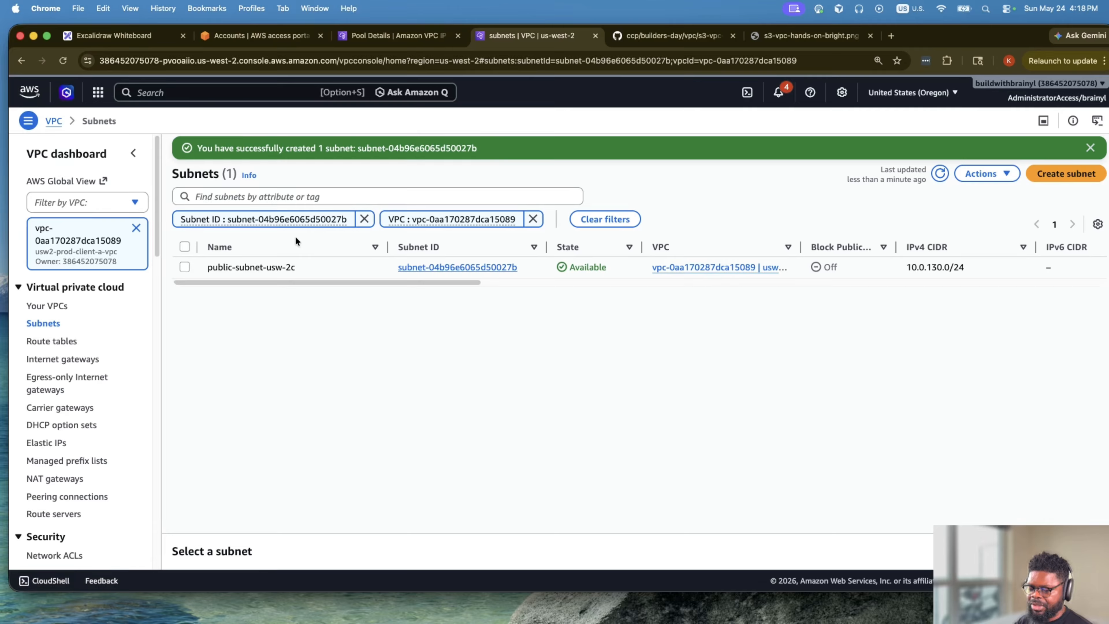
pyautogui.press('super+equal')
pyautogui.press('super+equal')
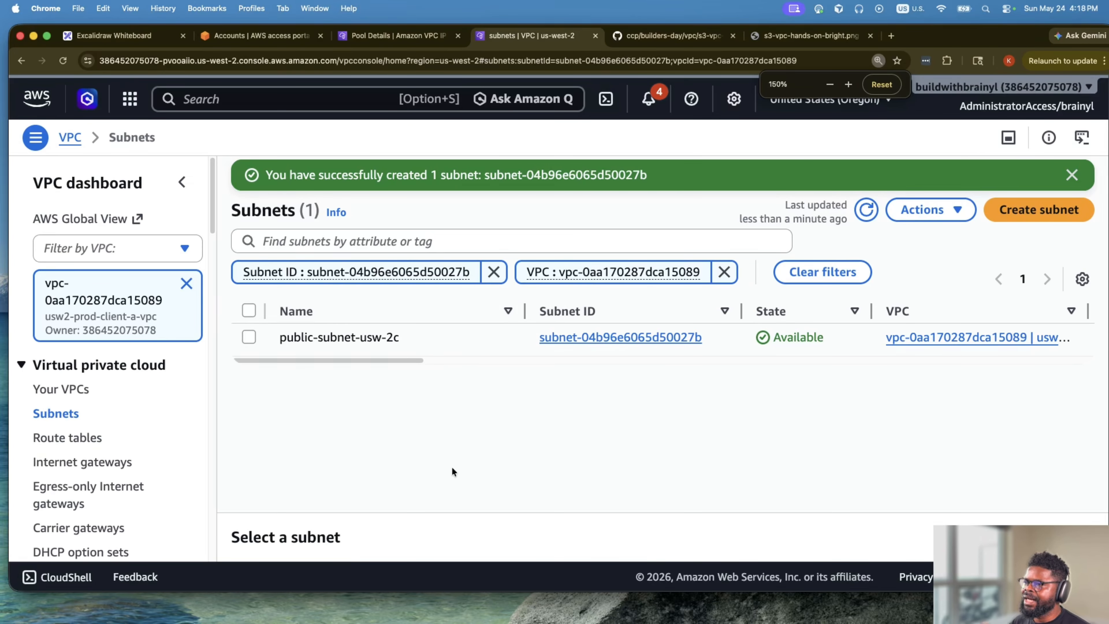
pyautogui.click(724, 272)
pyautogui.click(494, 272)
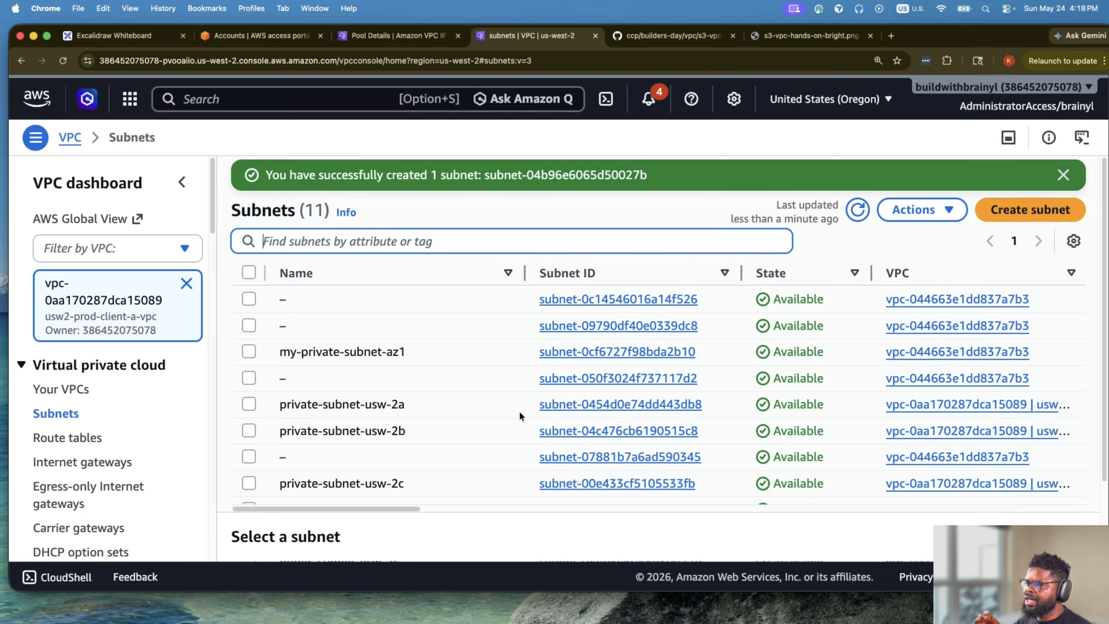
# Reapply the dashboard's VPC filter so the subnets list covers only usw2-prod-client-a-vpc.
pyautogui.click(124, 258)
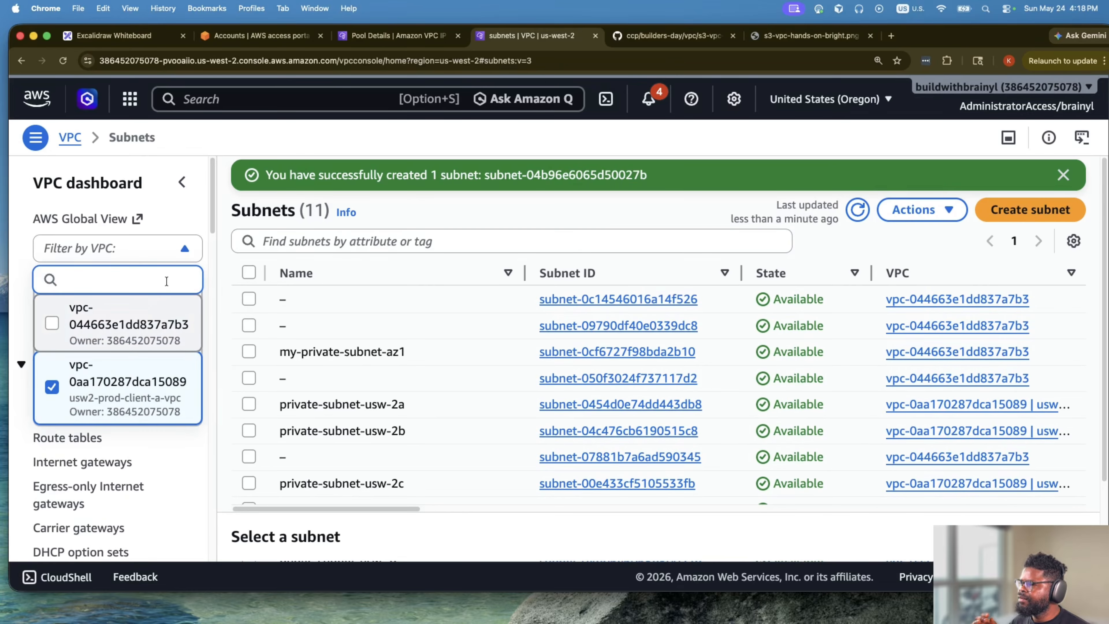
pyautogui.click(156, 259)
pyautogui.click(185, 282)
pyautogui.click(161, 246)
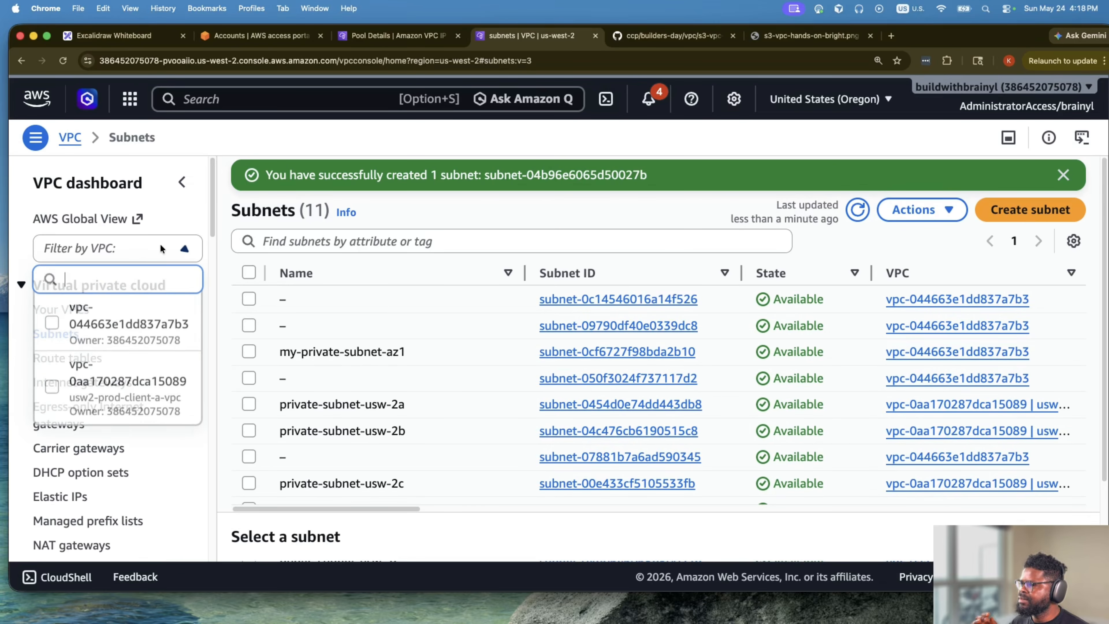
pyautogui.click(101, 373)
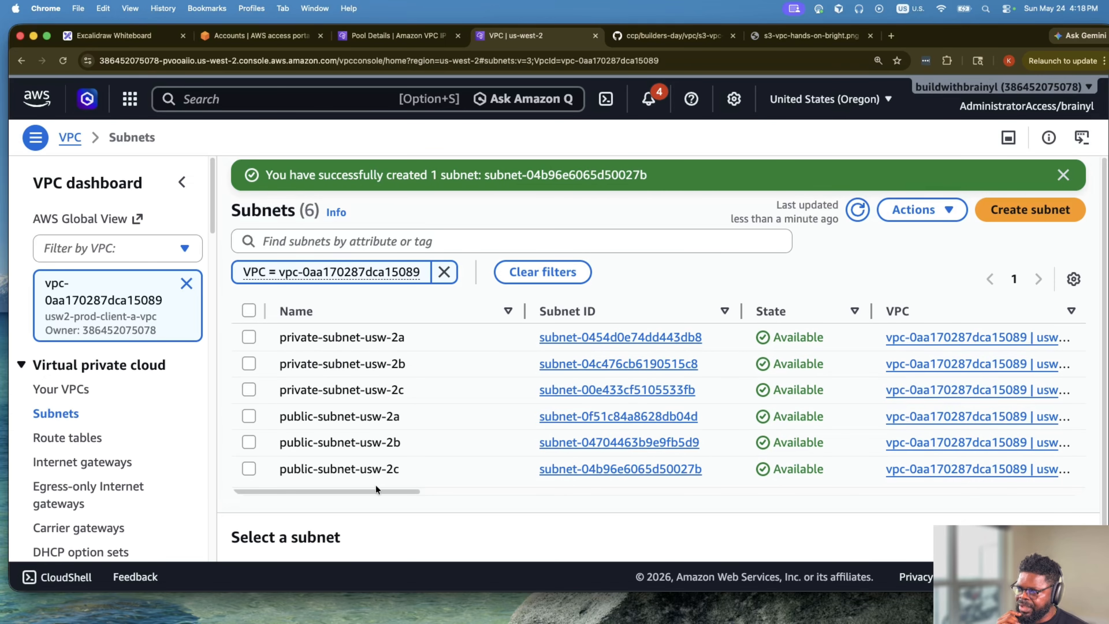
# Examine the IPv4 CIDR, available IPv4 addresses and availability zone of each private and public subnet in the VPC.
pyautogui.moveTo(376, 491); pyautogui.dragTo(511, 496)
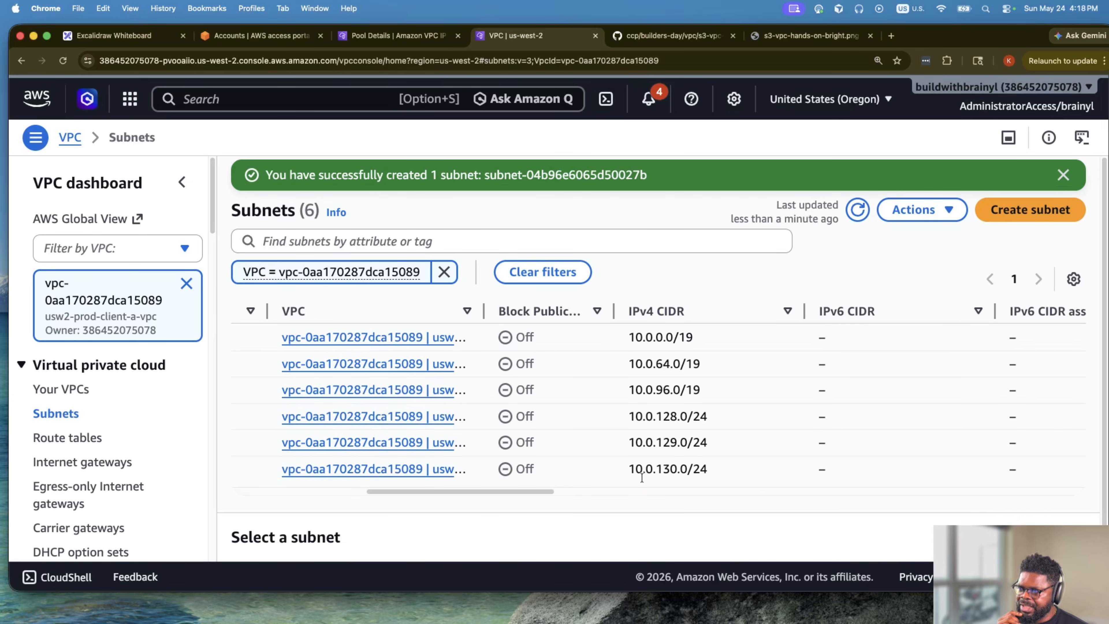
pyautogui.moveTo(538, 492); pyautogui.dragTo(648, 493)
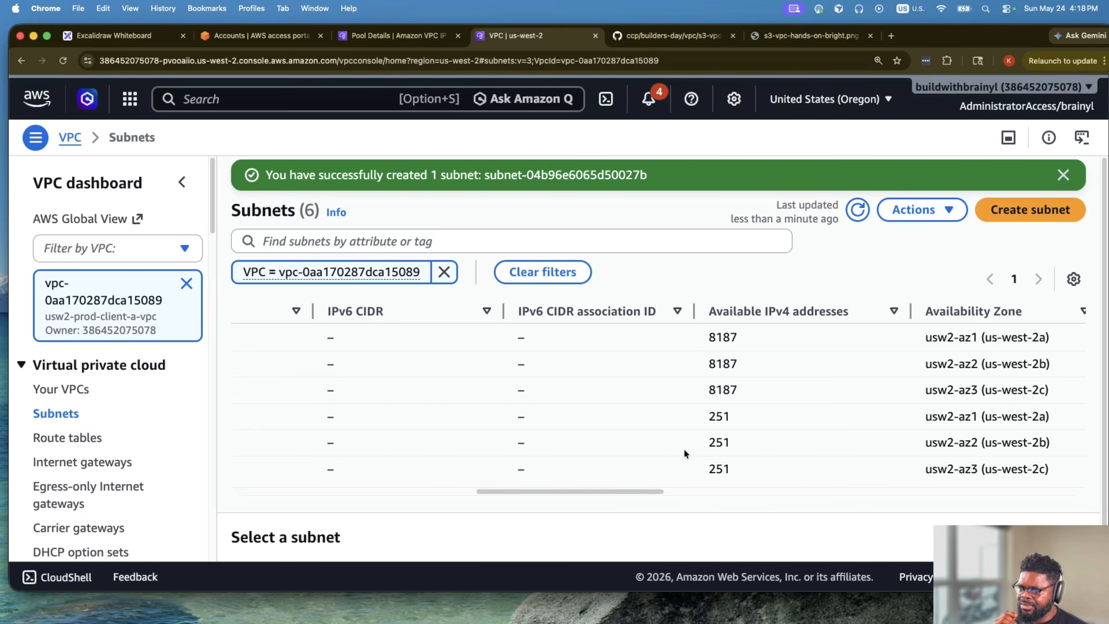
pyautogui.moveTo(716, 419); pyautogui.dragTo(714, 435)
pyautogui.click(733, 448)
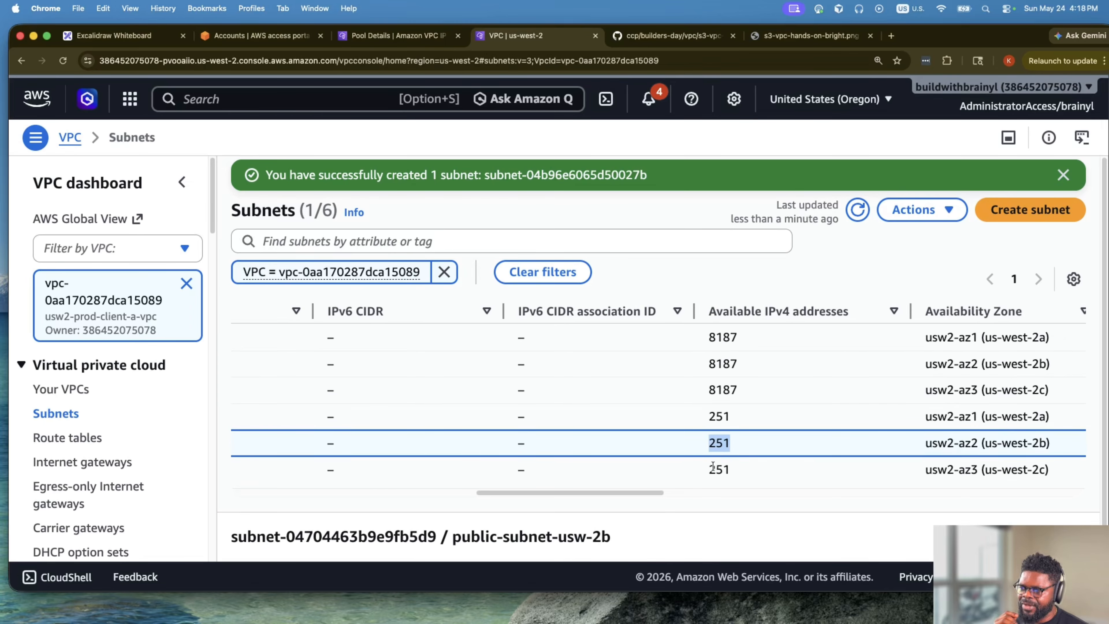
pyautogui.click(743, 471)
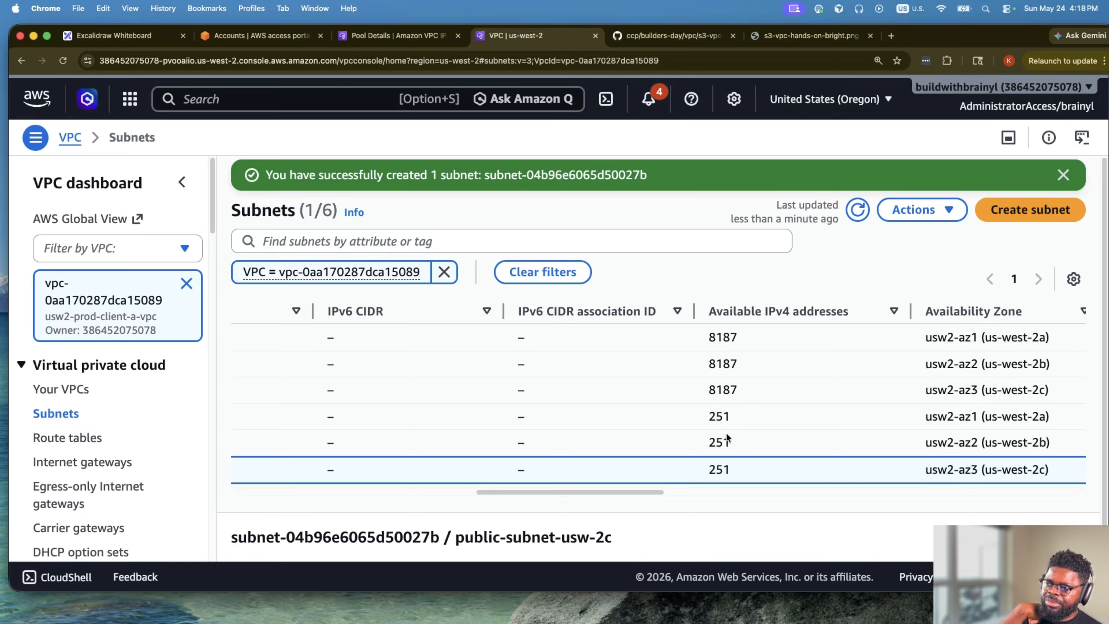
pyautogui.moveTo(709, 420); pyautogui.dragTo(745, 450)
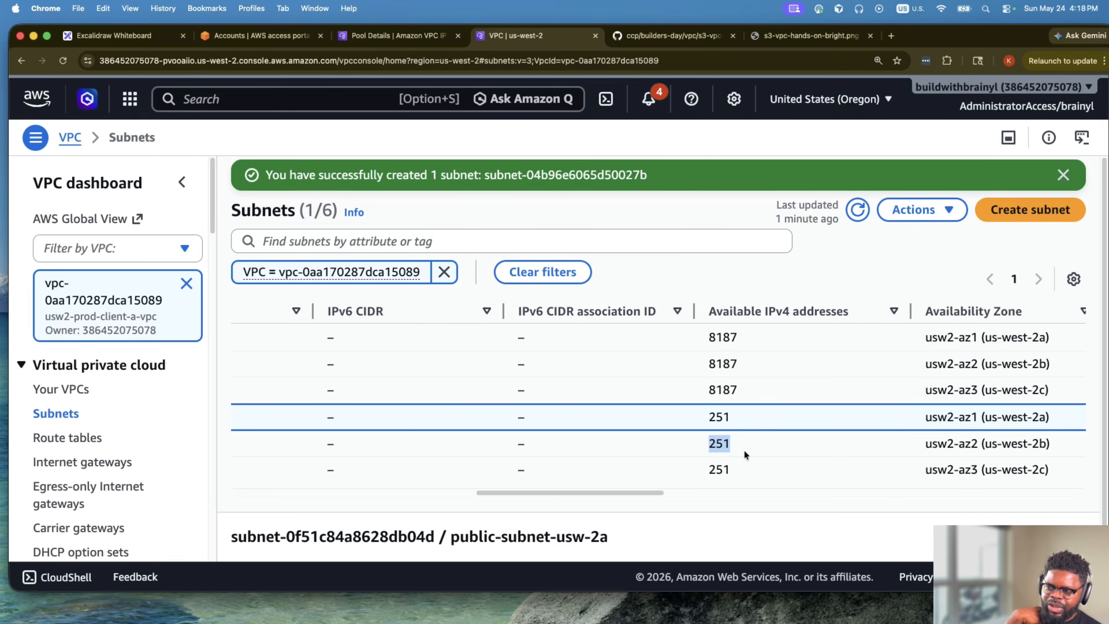
pyautogui.moveTo(624, 492); pyautogui.dragTo(294, 500)
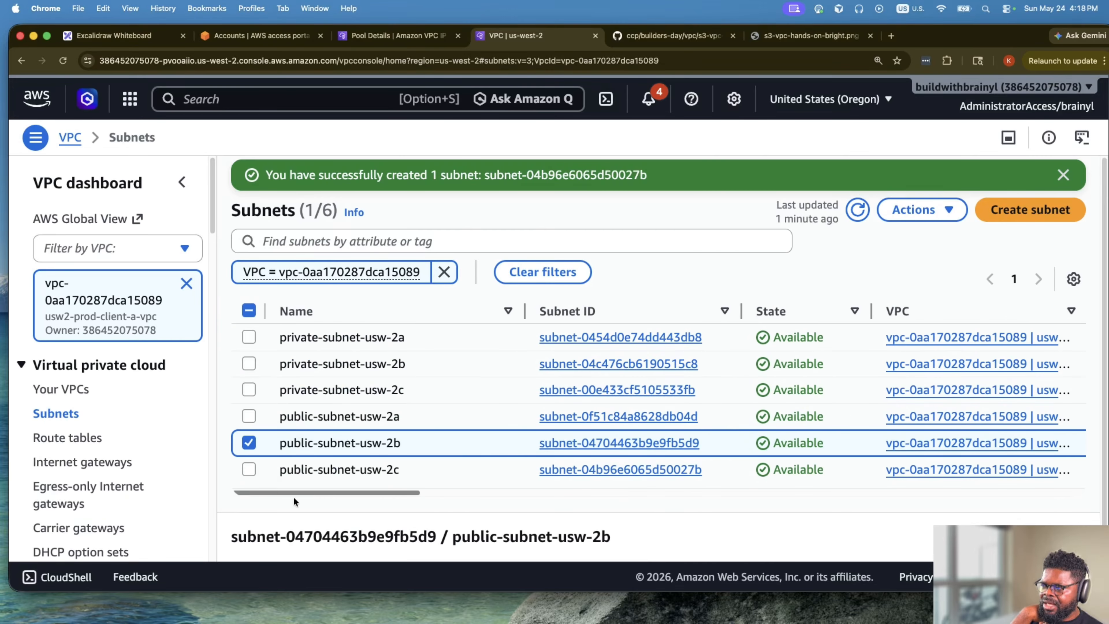
pyautogui.moveTo(383, 496); pyautogui.dragTo(592, 502)
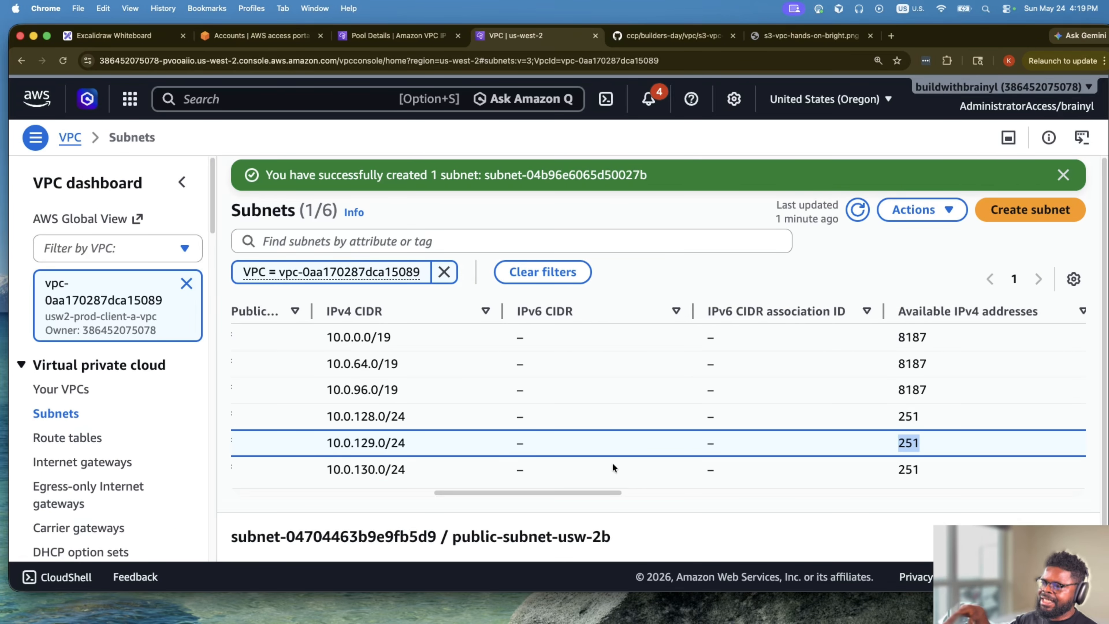
pyautogui.click(757, 496)
pyautogui.click(759, 492)
pyautogui.moveTo(758, 492); pyautogui.dragTo(371, 483)
# Switch to the Excalidraw whiteboard and review the Region, VPC and availability zone diagram with its private and public subnets.
pyautogui.click(113, 35)
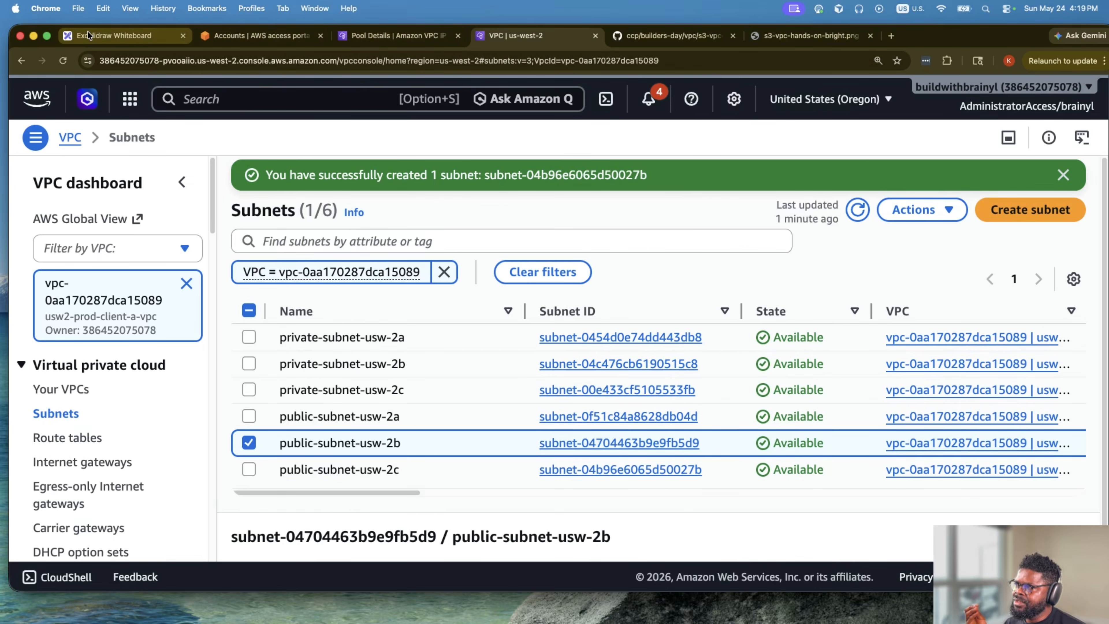
pyautogui.scroll(15, 635, 423)
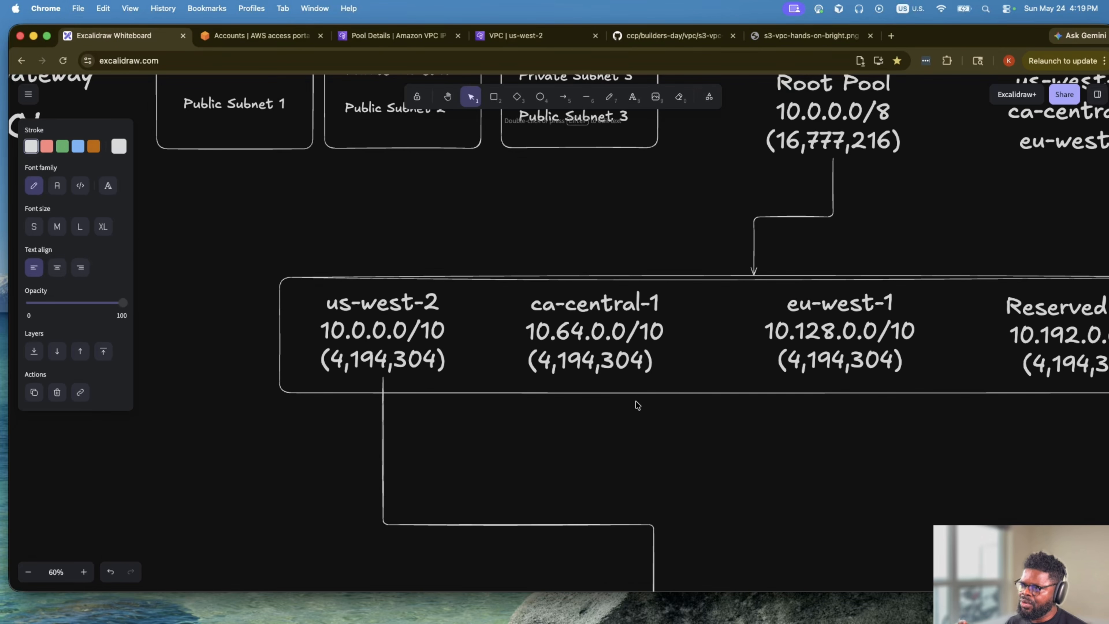
pyautogui.hscroll(-5, 640, 397)
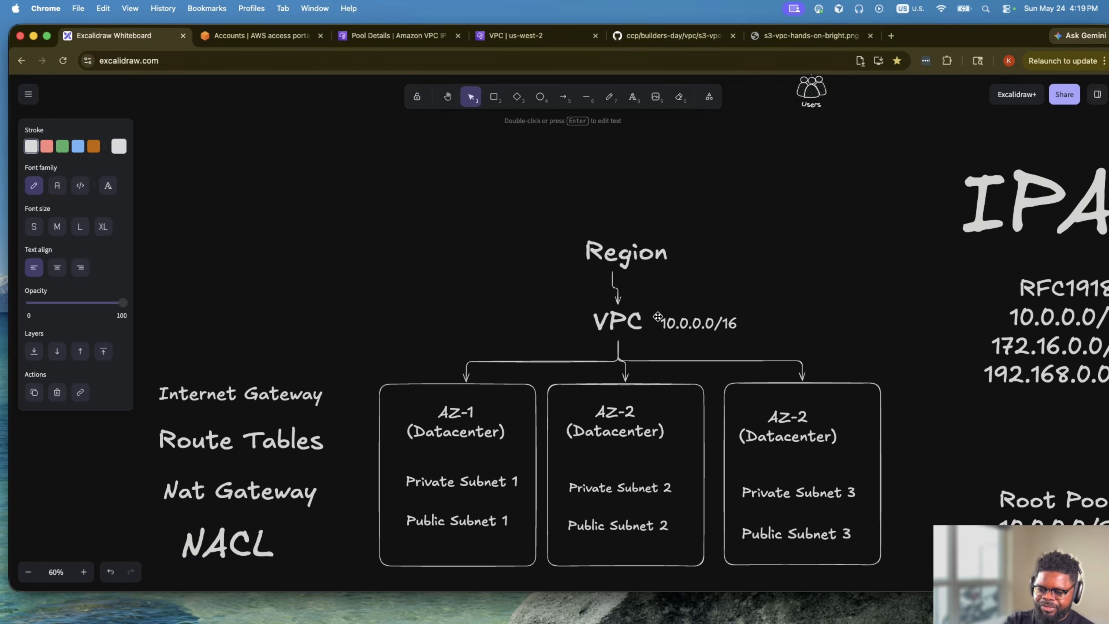
pyautogui.hscroll(3, 658, 318)
pyautogui.scroll(-1, 658, 318)
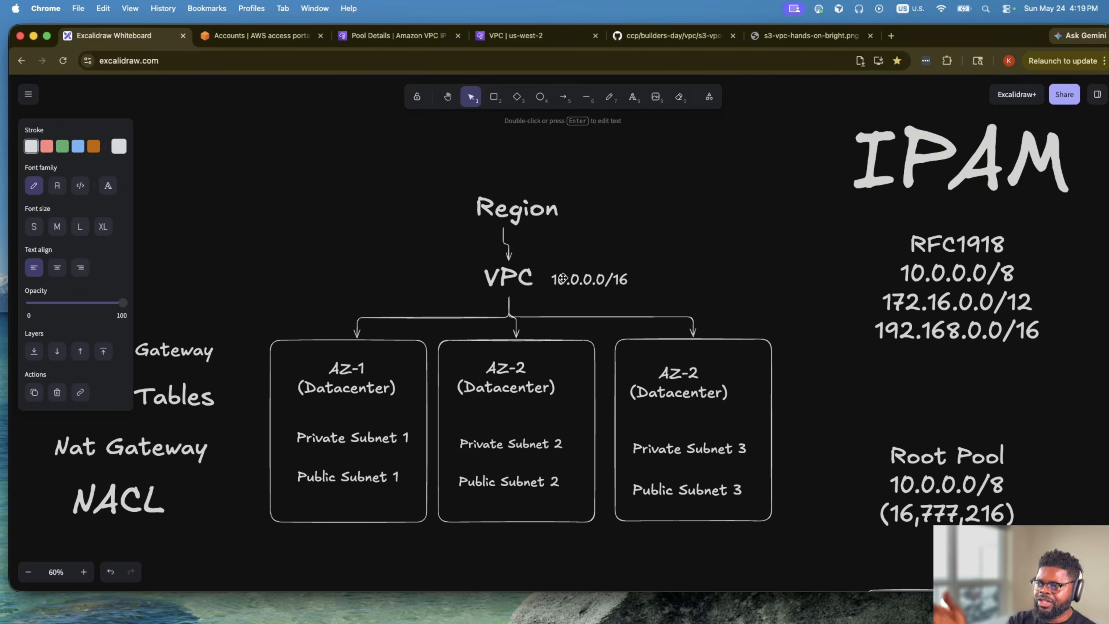
pyautogui.click(502, 281)
pyautogui.click(606, 281)
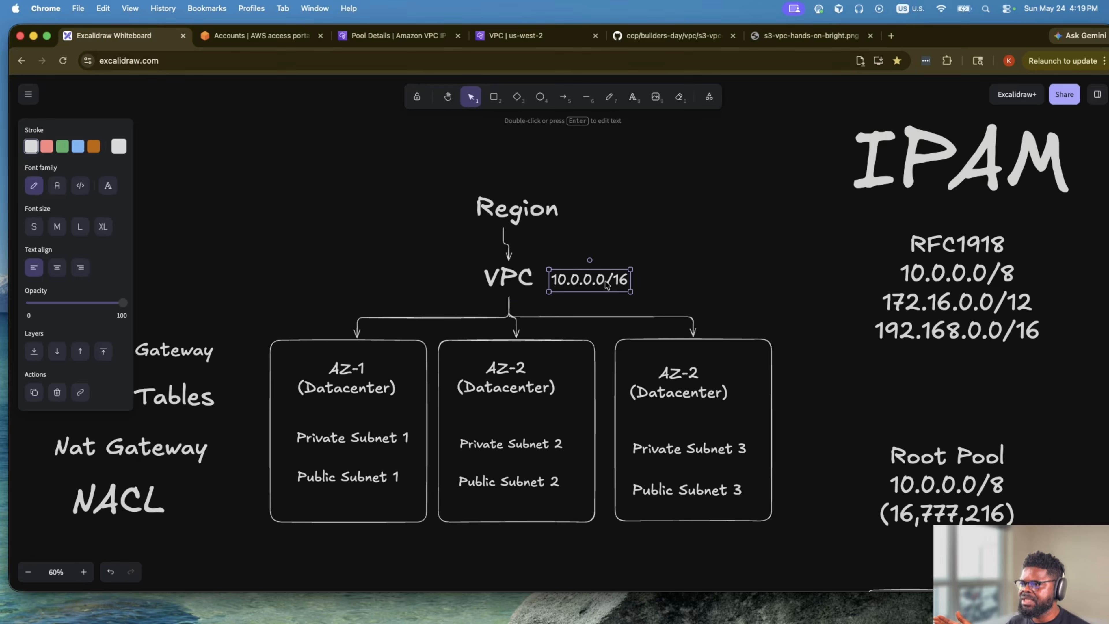
pyautogui.click(312, 378)
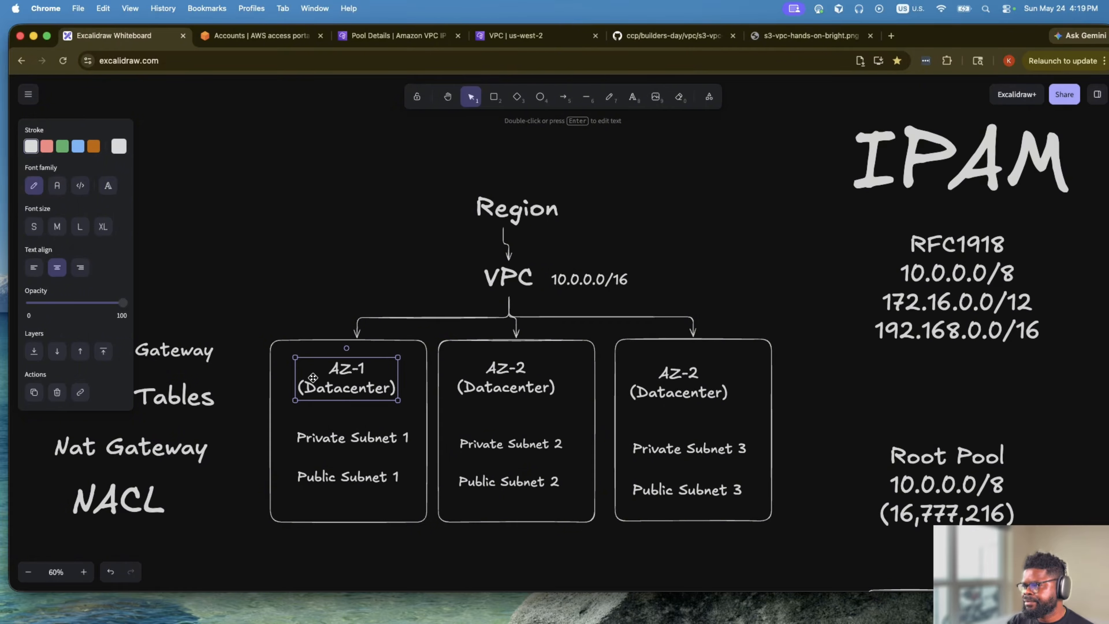
pyautogui.hscroll(-4, 312, 378)
pyautogui.hscroll(-3, 345, 374)
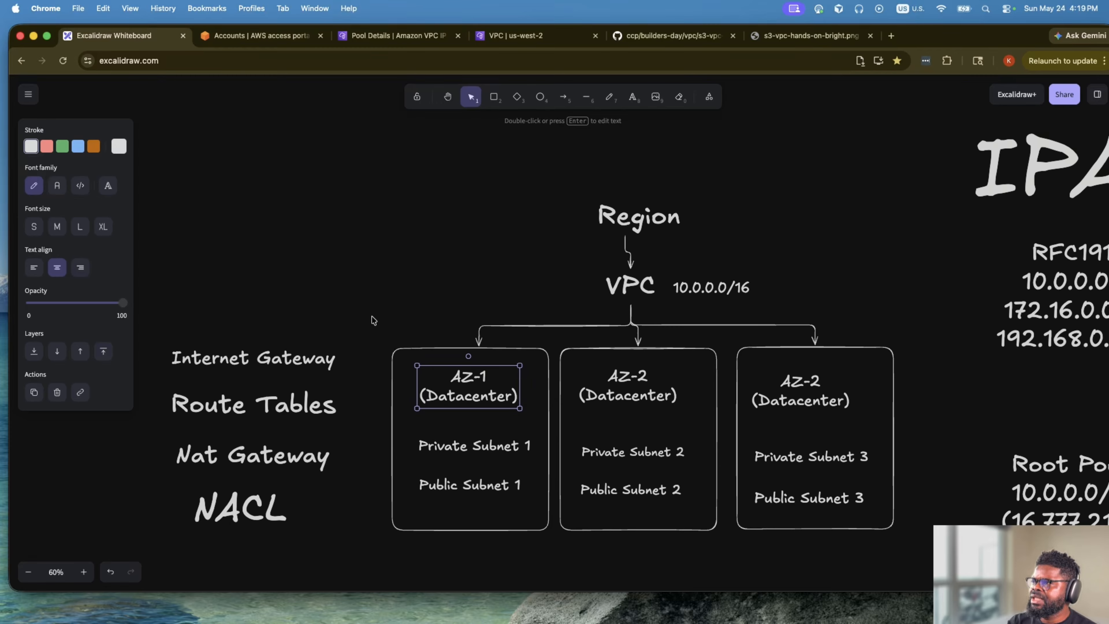
# Return to the AWS VPC console and remove the usw2-prod-client-a-vpc filter from the dashboard.
pyautogui.click(538, 40)
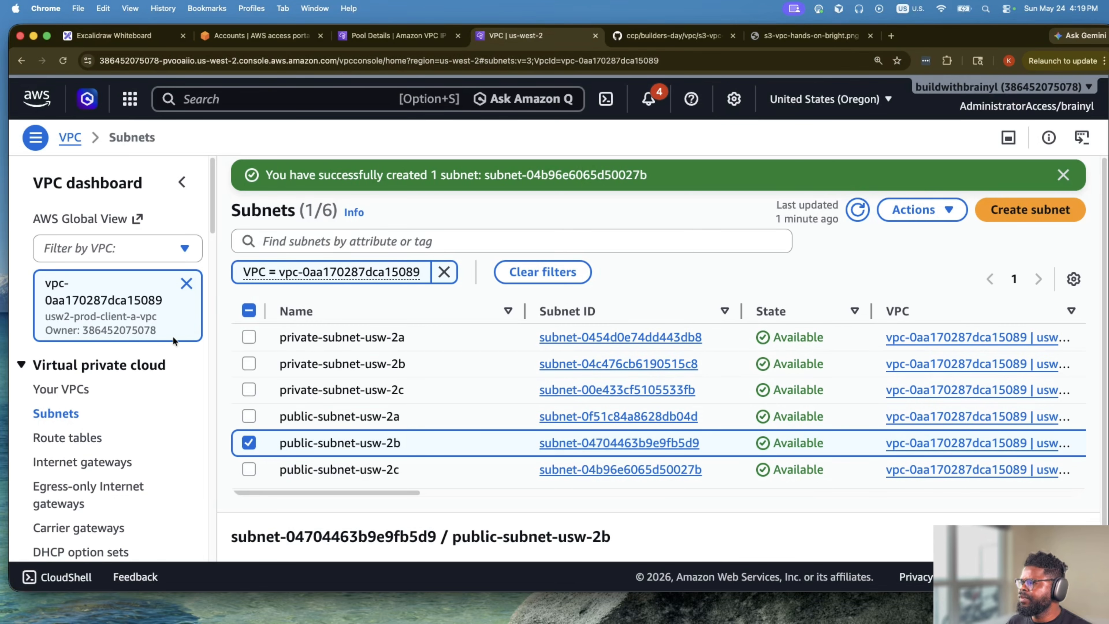
pyautogui.scroll(-10, 161, 334)
pyautogui.scroll(10, 152, 331)
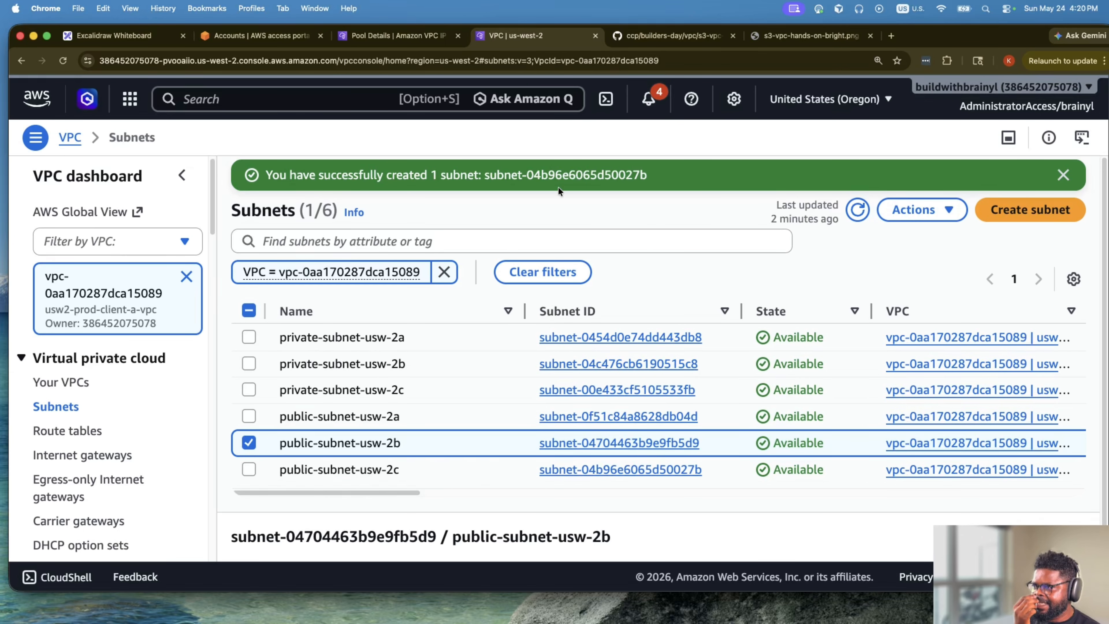
pyautogui.click(187, 275)
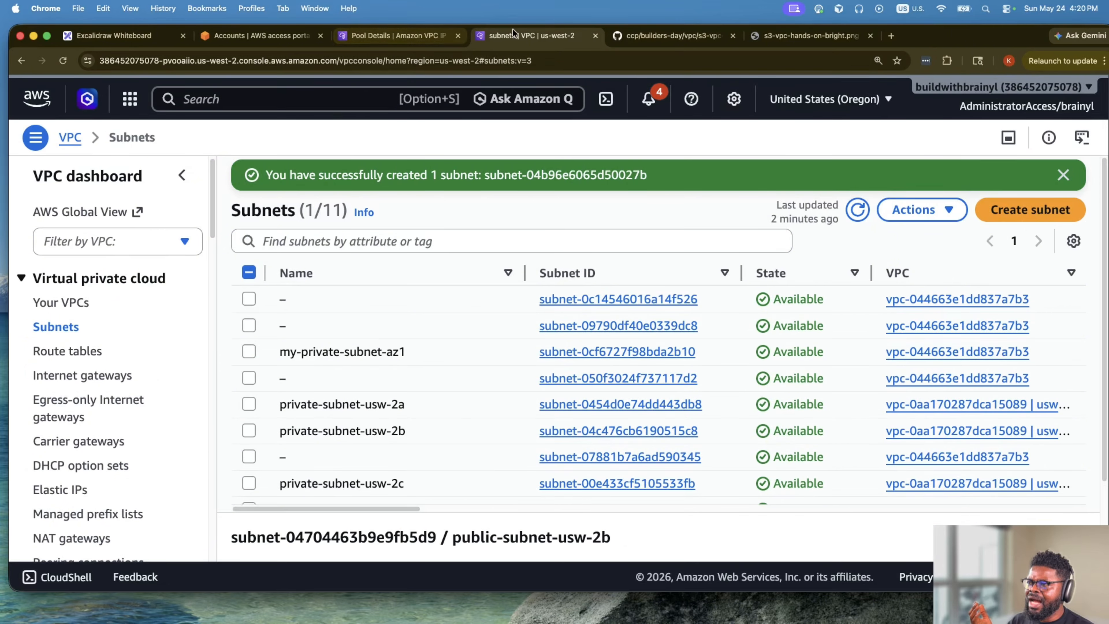
# Review the s3-vpc-hands-on-bright.png architecture diagram in GitHub and in its raw full-size view.
pyautogui.click(650, 35)
pyautogui.scroll(-10, 587, 329)
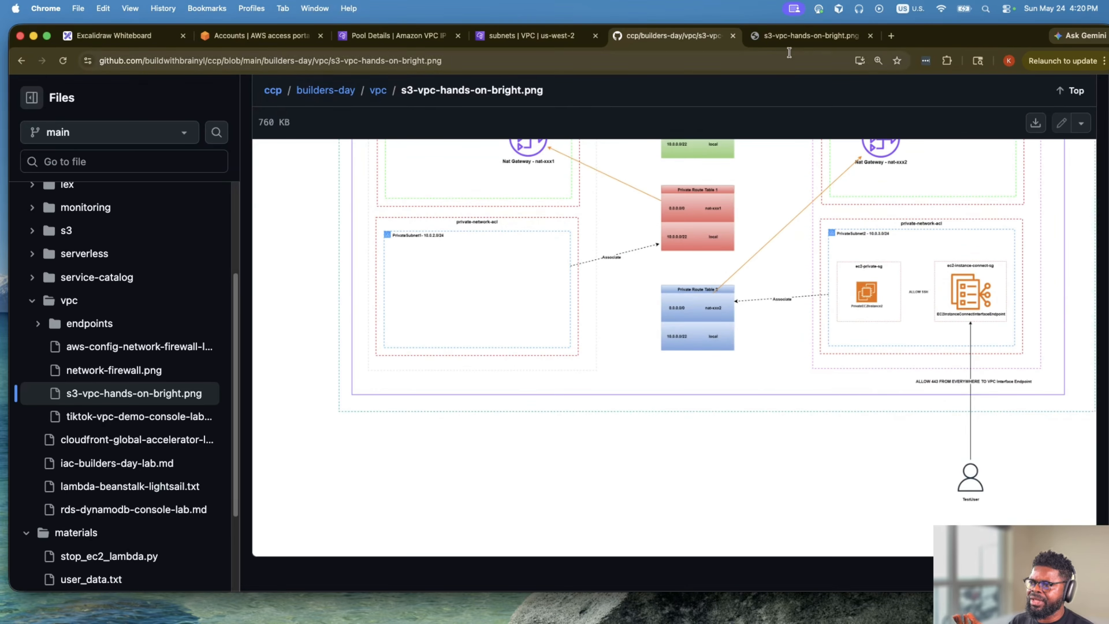
pyautogui.click(786, 36)
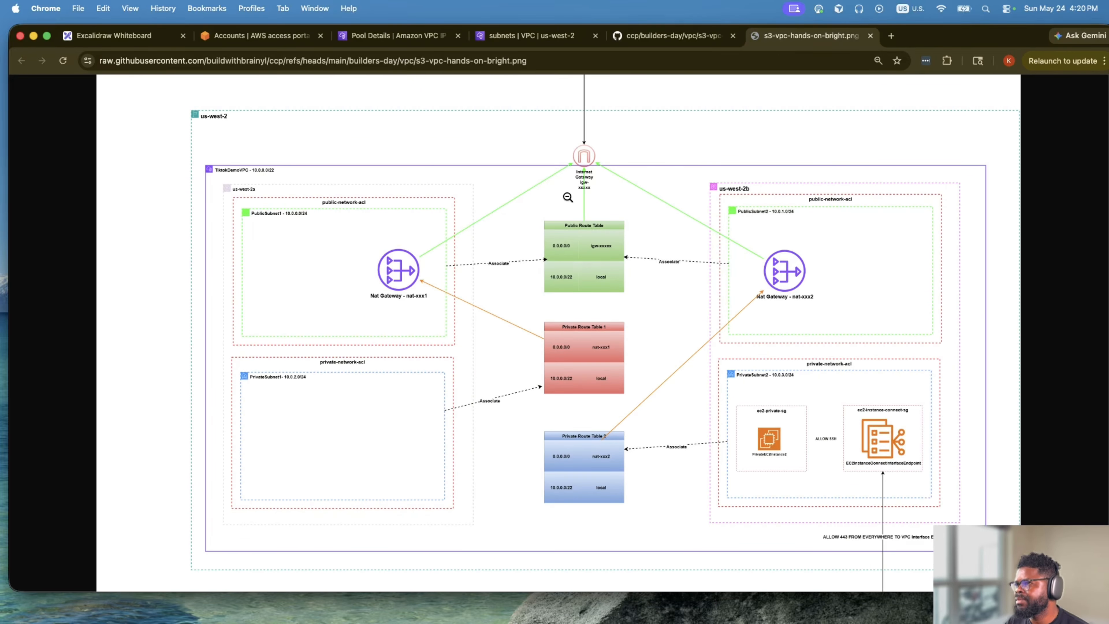
# Switch to the AWS VPC console and create a network ACL named usw2-prod-client-a-public-acl in usw2-prod-client-a-vpc.
pyautogui.click(496, 38)
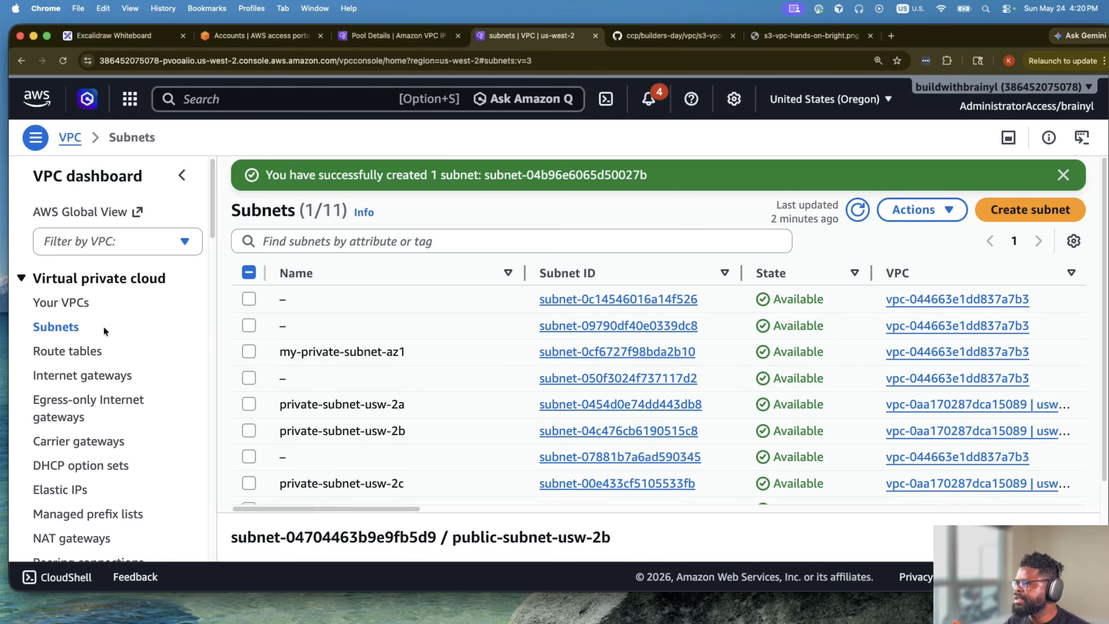
pyautogui.scroll(-5, 97, 374)
pyautogui.click(82, 418)
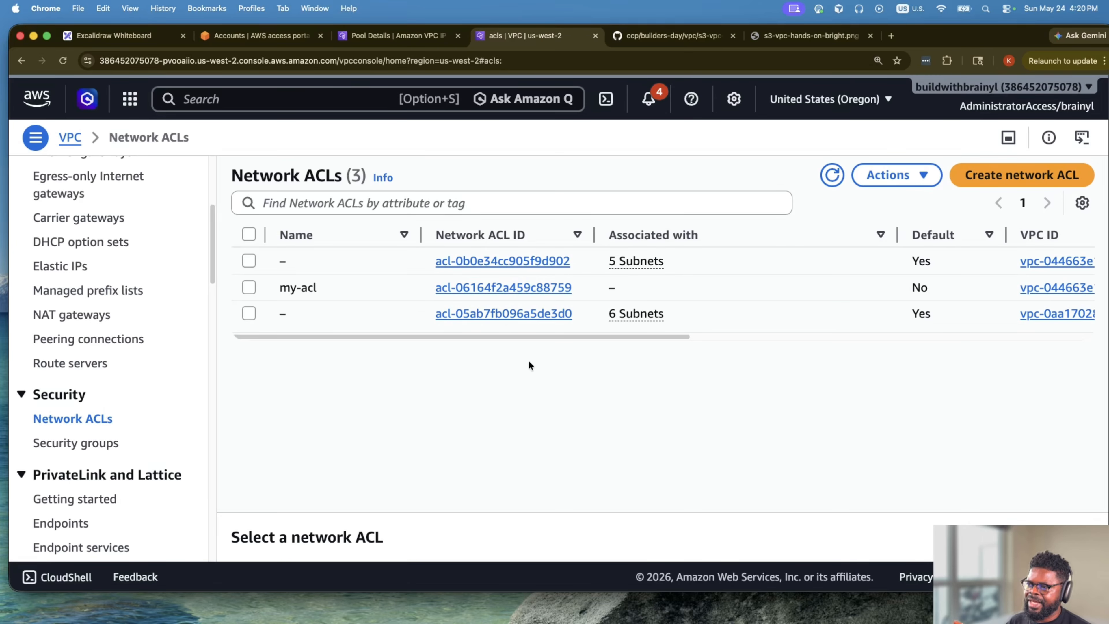
pyautogui.click(1019, 181)
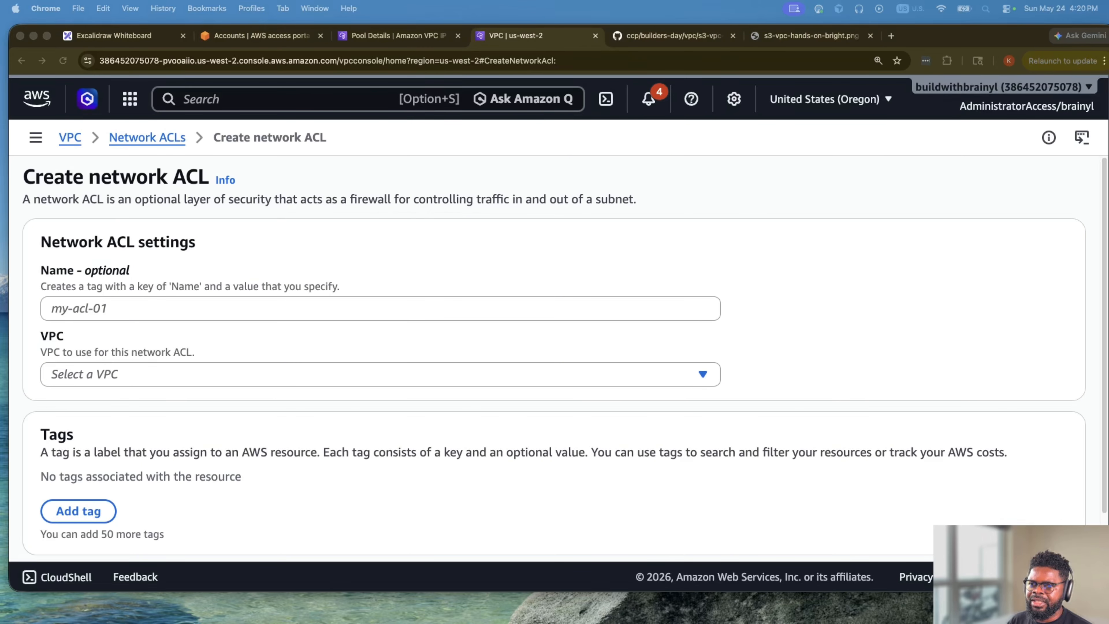
pyautogui.click(302, 314)
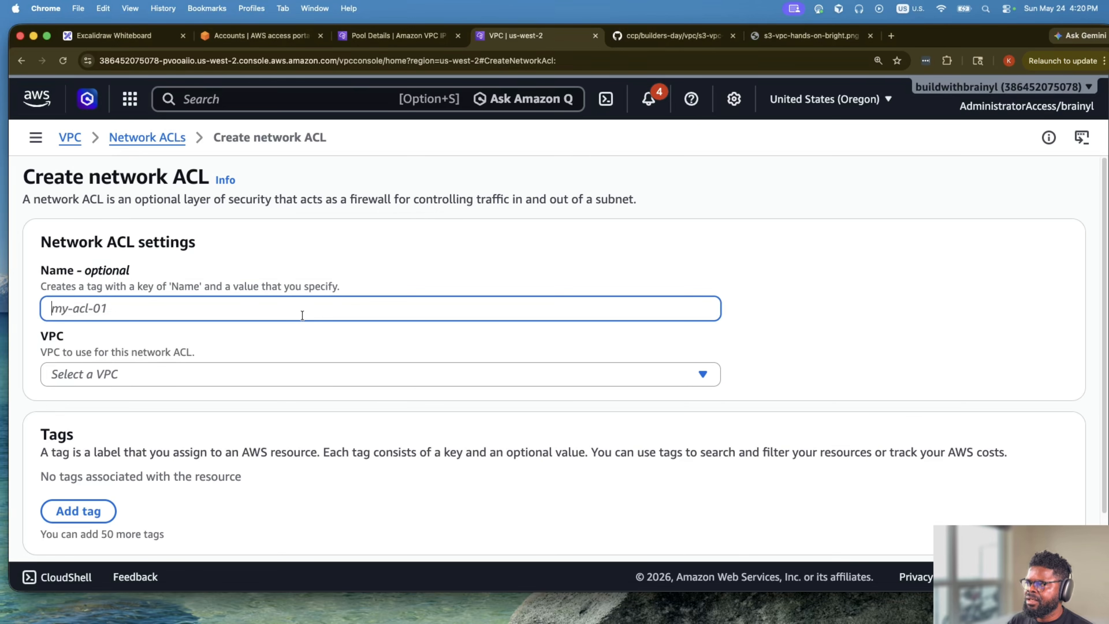
pyautogui.write('usw2-prod-client-a')
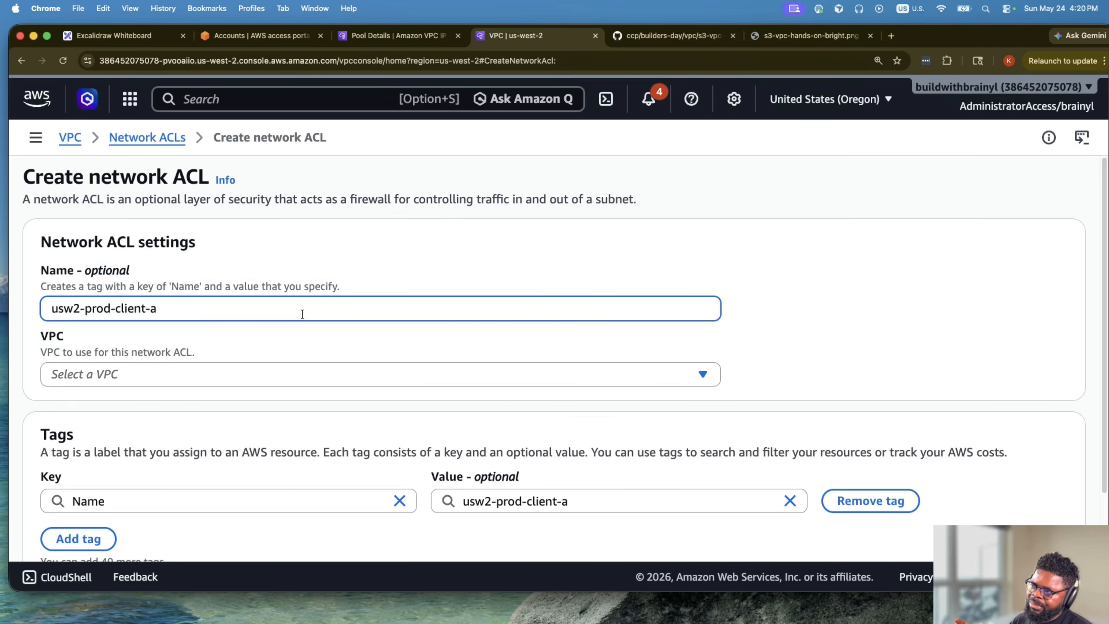
pyautogui.write('-pub')
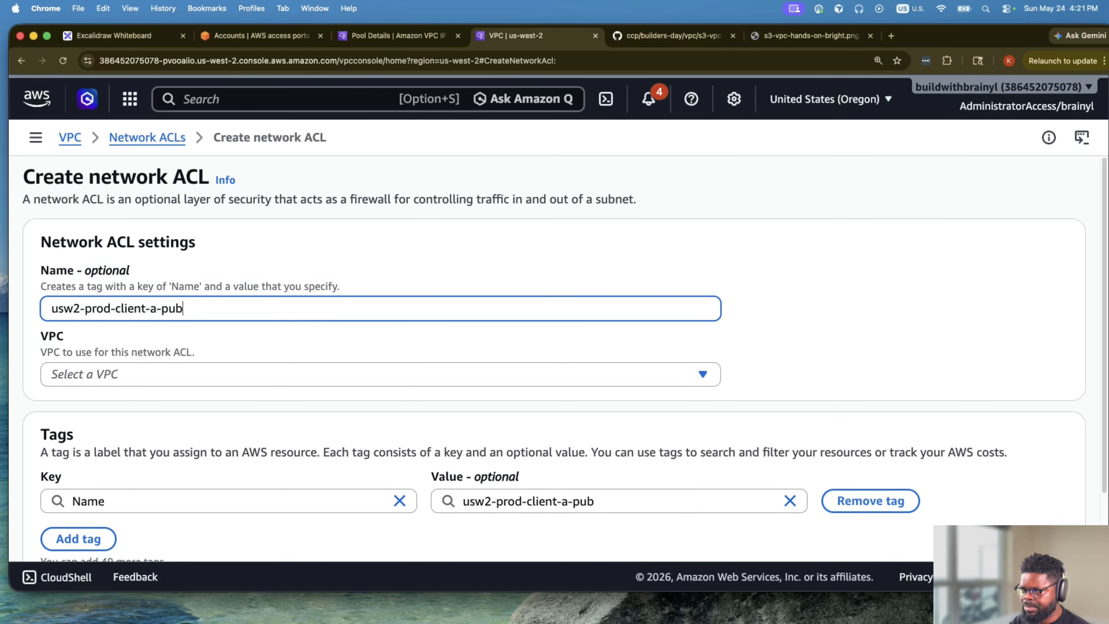
pyautogui.write('lic-acl')
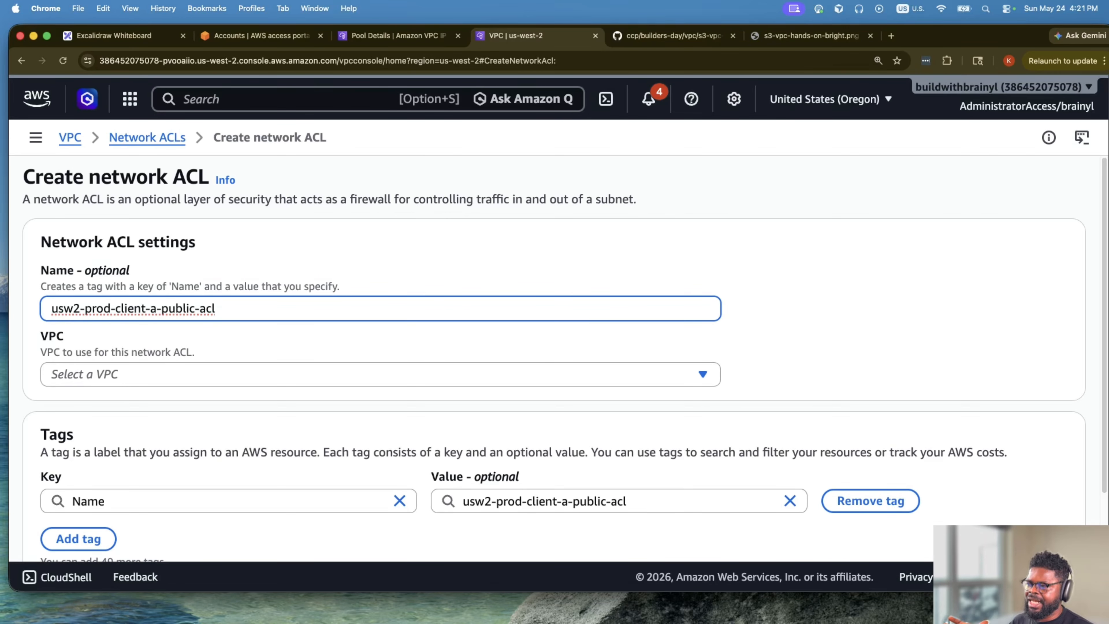
pyautogui.click(253, 371)
pyautogui.click(293, 476)
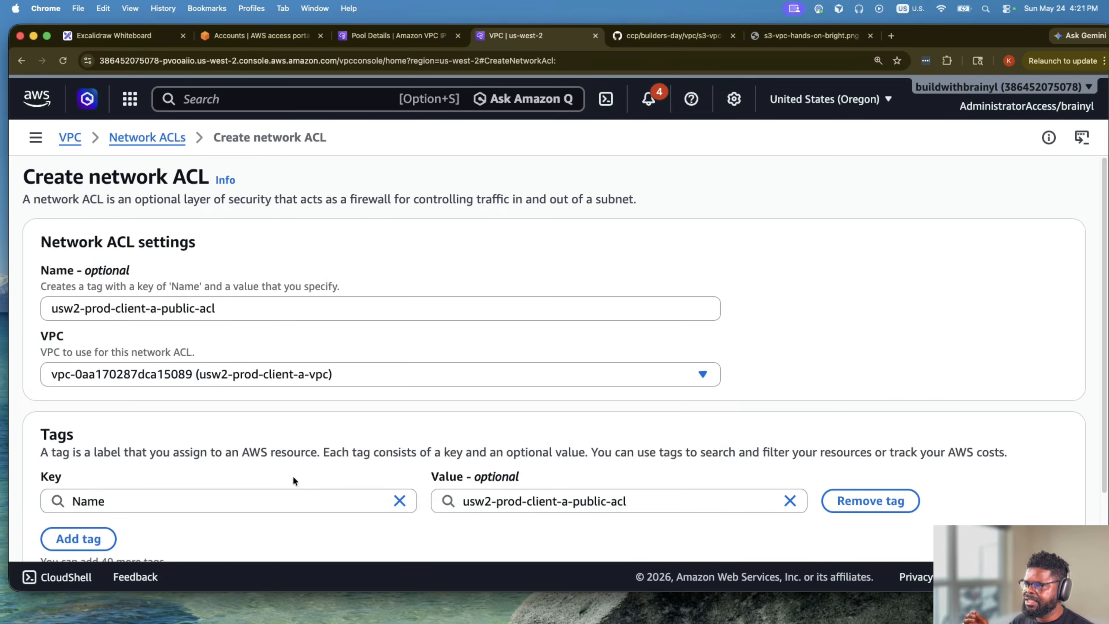
pyautogui.scroll(-3, 544, 425)
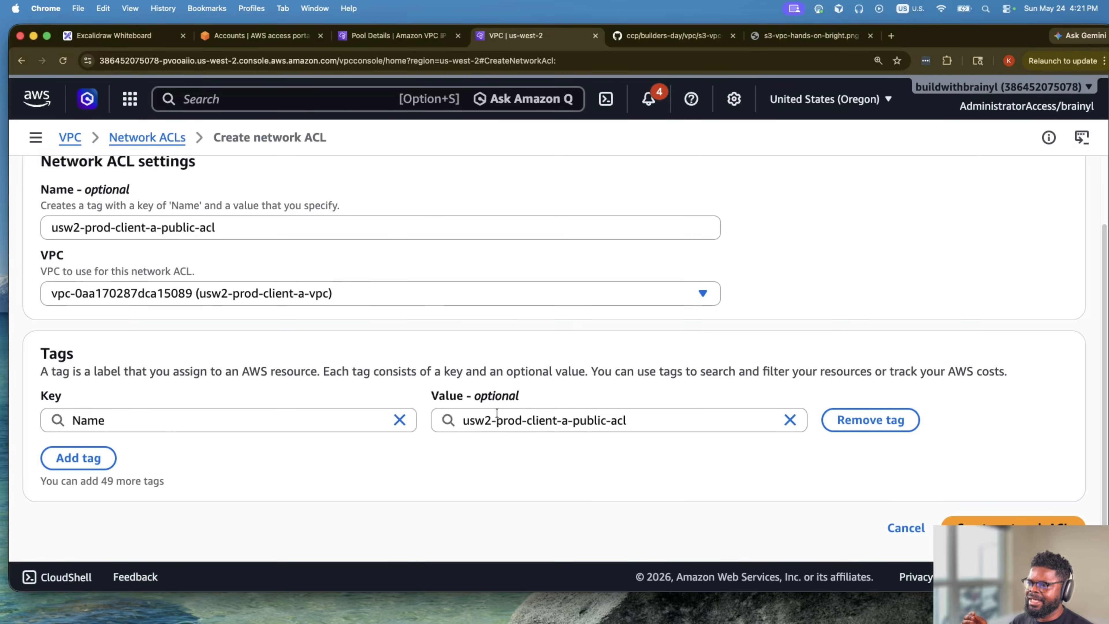
pyautogui.click(972, 521)
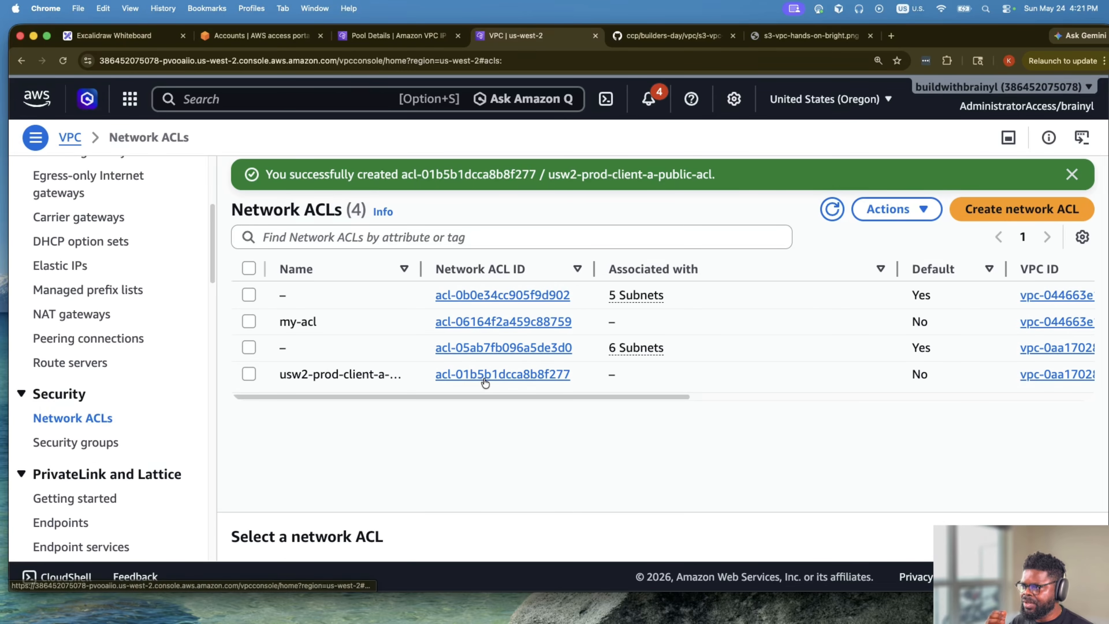
# Examine the default inbound and outbound rules of the usw2-prod-client-a-public-acl network ACL.
pyautogui.click(478, 376)
pyautogui.scroll(-2, 726, 431)
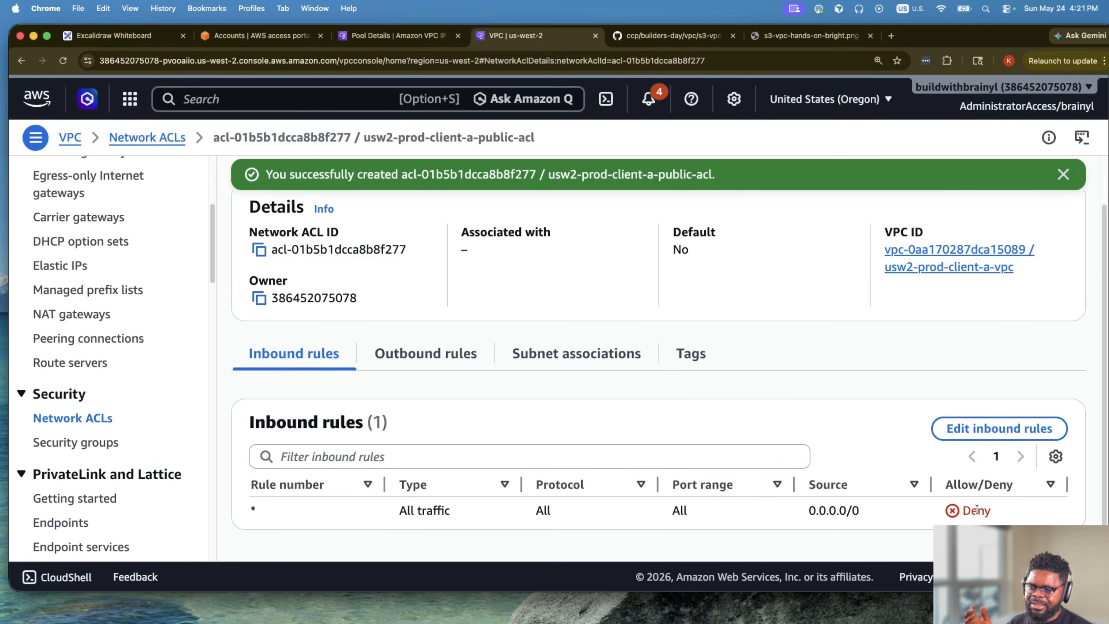
pyautogui.click(417, 362)
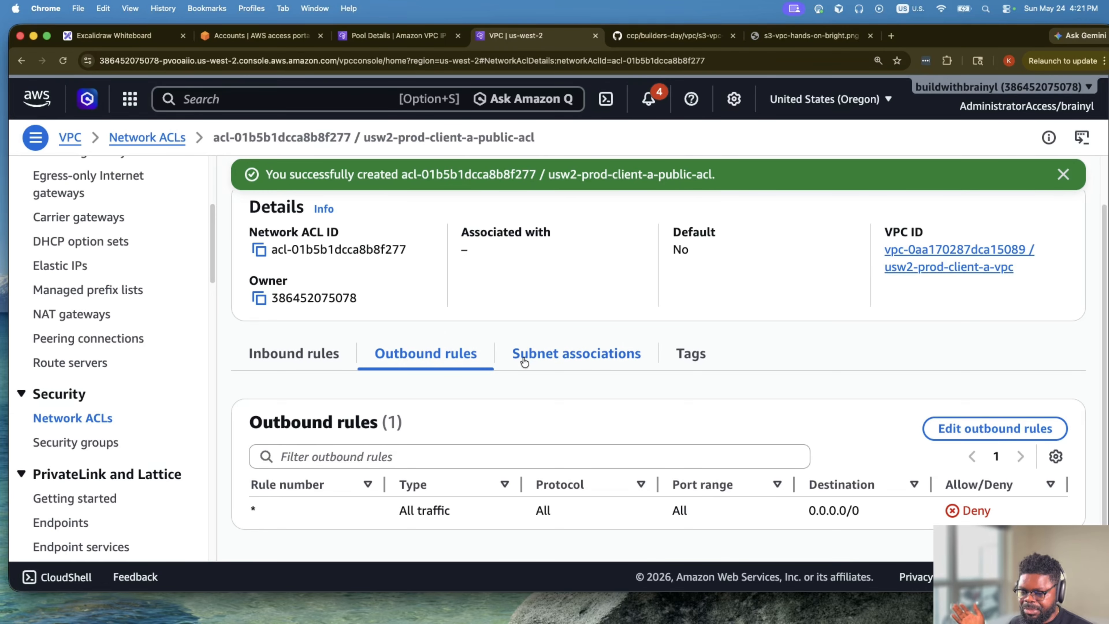
pyautogui.scroll(1, 363, 132)
pyautogui.moveTo(362, 132); pyautogui.dragTo(567, 145)
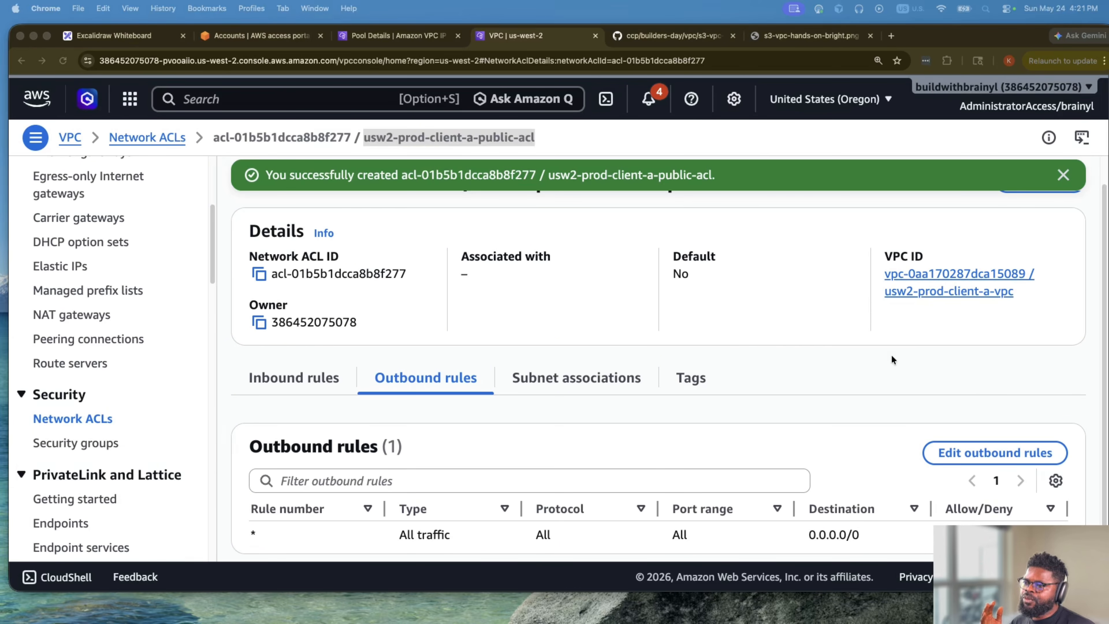
pyautogui.click(736, 325)
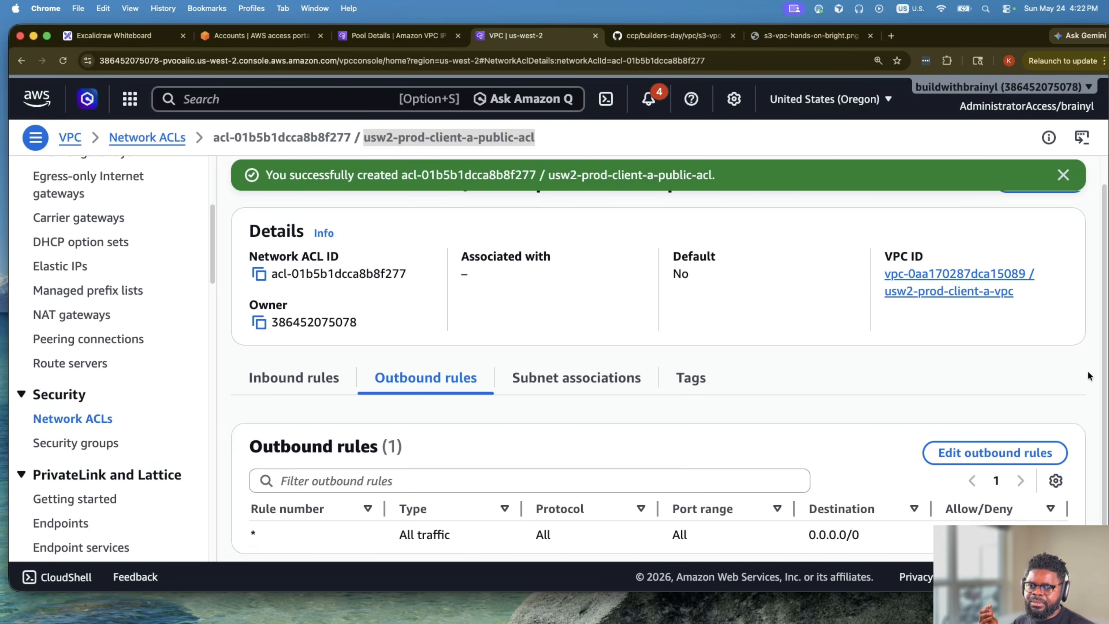
pyautogui.scroll(-1, 610, 413)
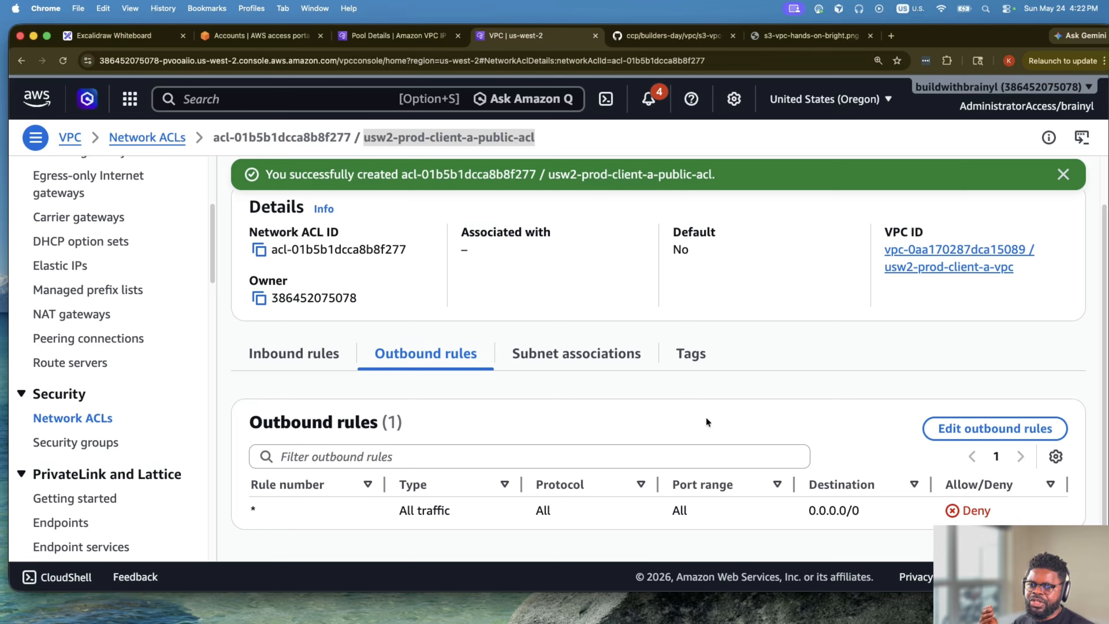
pyautogui.click(300, 367)
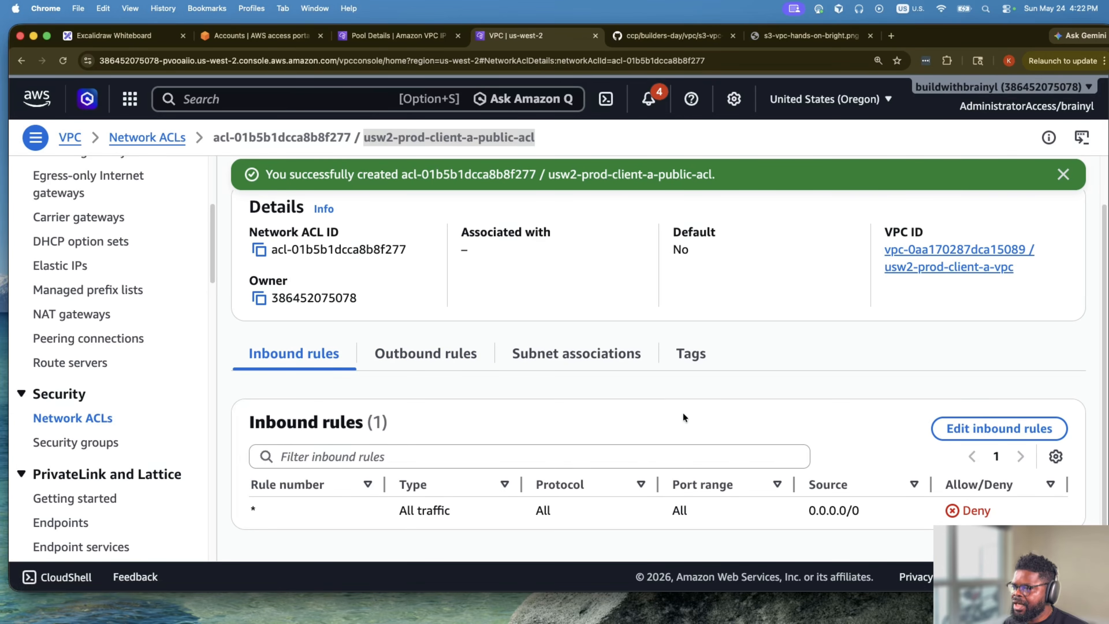
pyautogui.moveTo(670, 511); pyautogui.dragTo(1041, 516)
pyautogui.click(1029, 516)
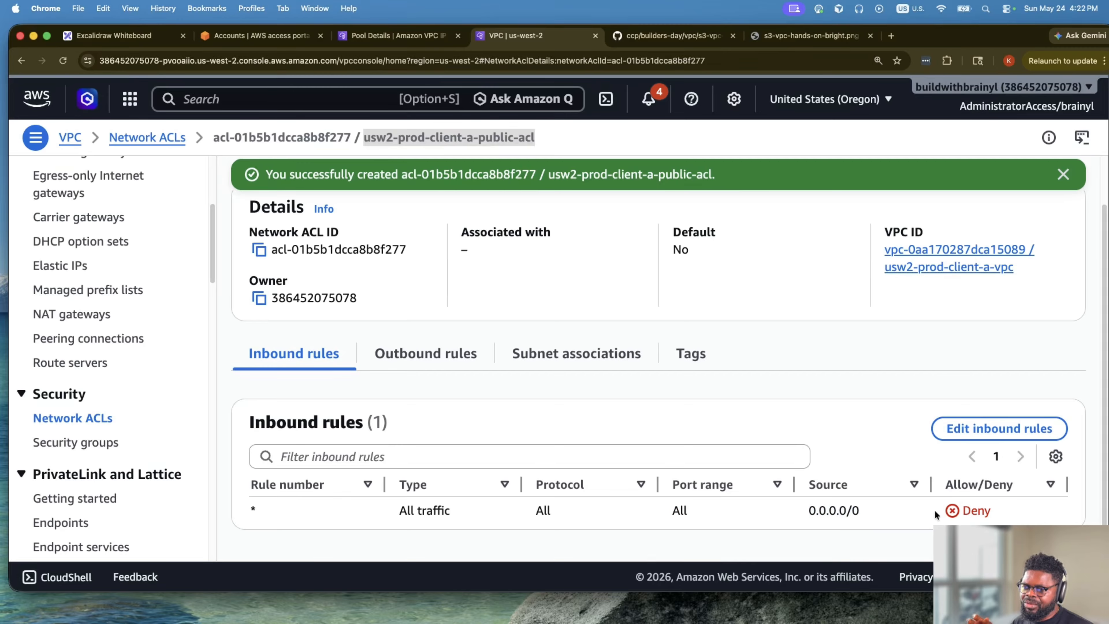
pyautogui.moveTo(808, 512); pyautogui.dragTo(1006, 518)
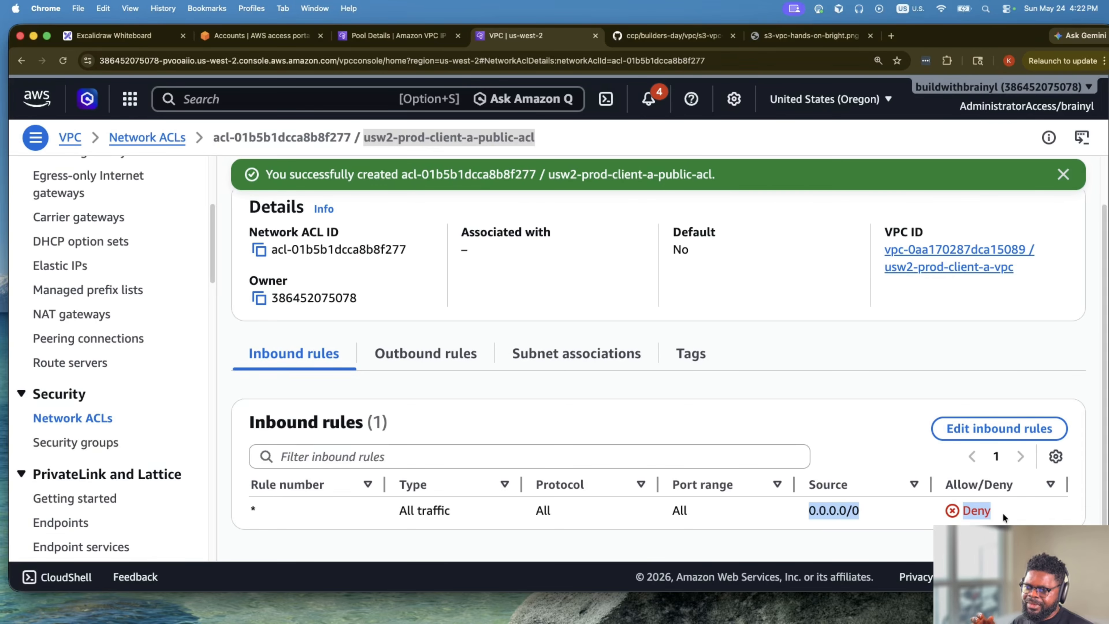
pyautogui.click(966, 522)
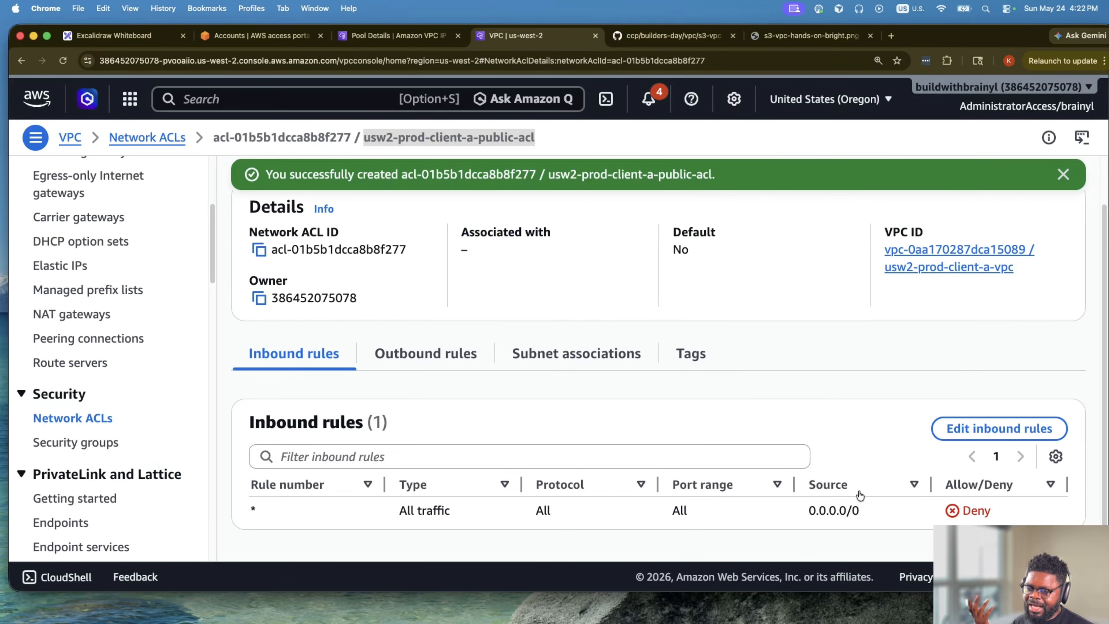
pyautogui.click(449, 362)
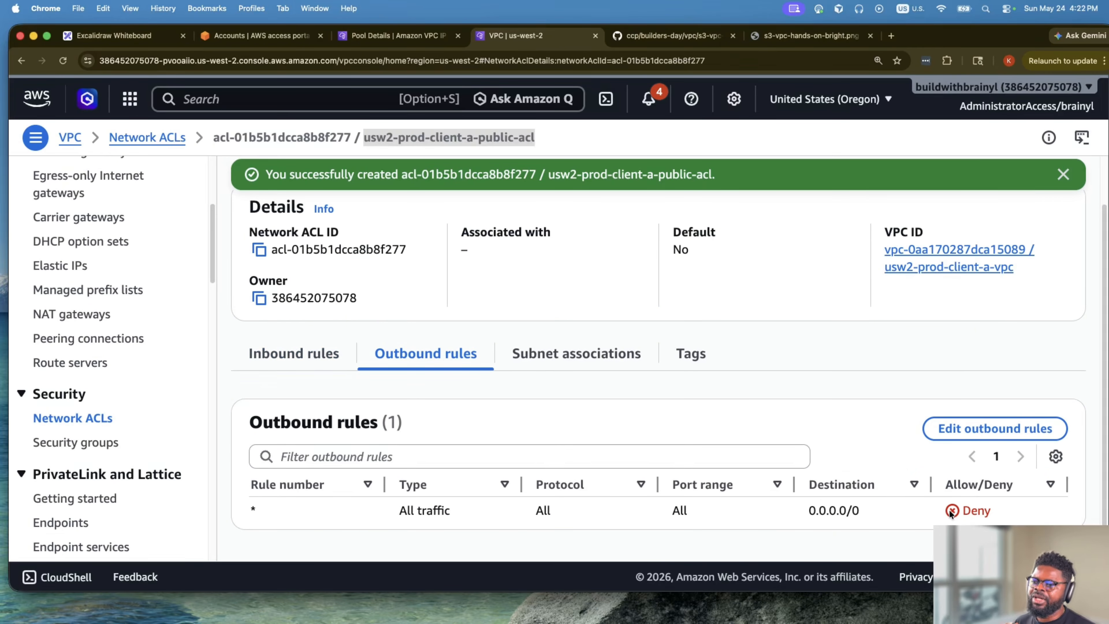
pyautogui.click(293, 353)
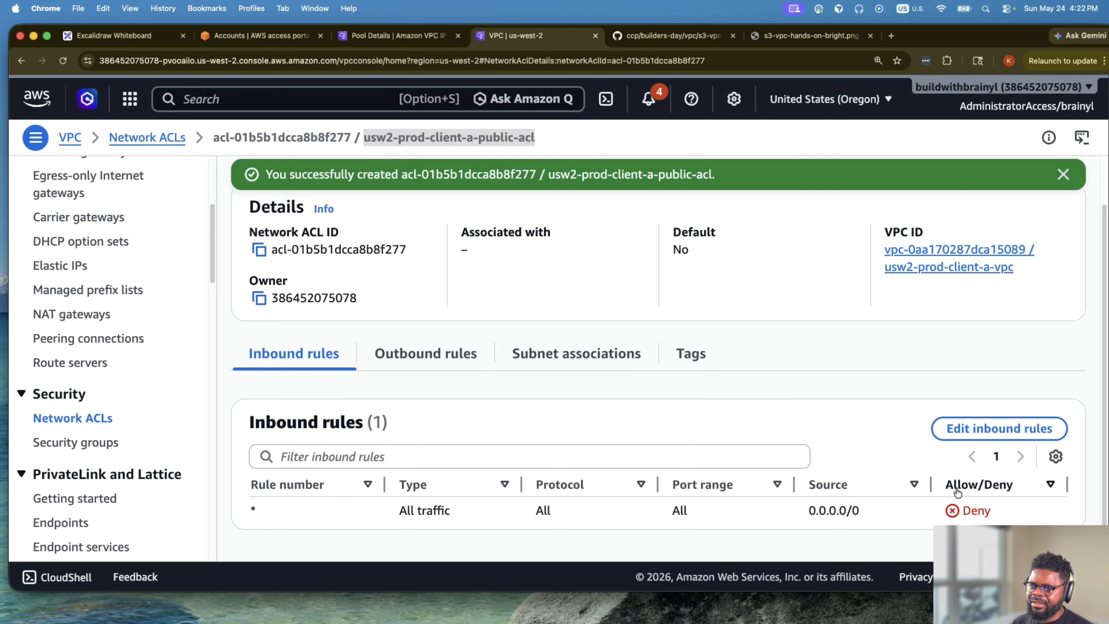
# Start a new inbound rule on the usw2-prod-client-a-public-acl network ACL.
pyautogui.click(995, 428)
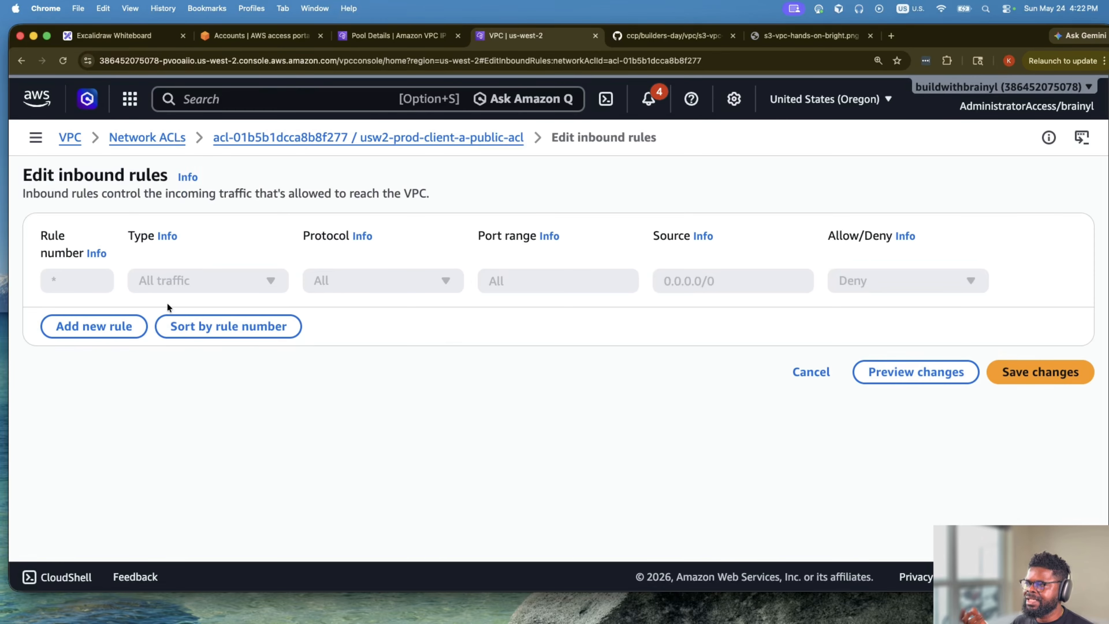
pyautogui.click(85, 326)
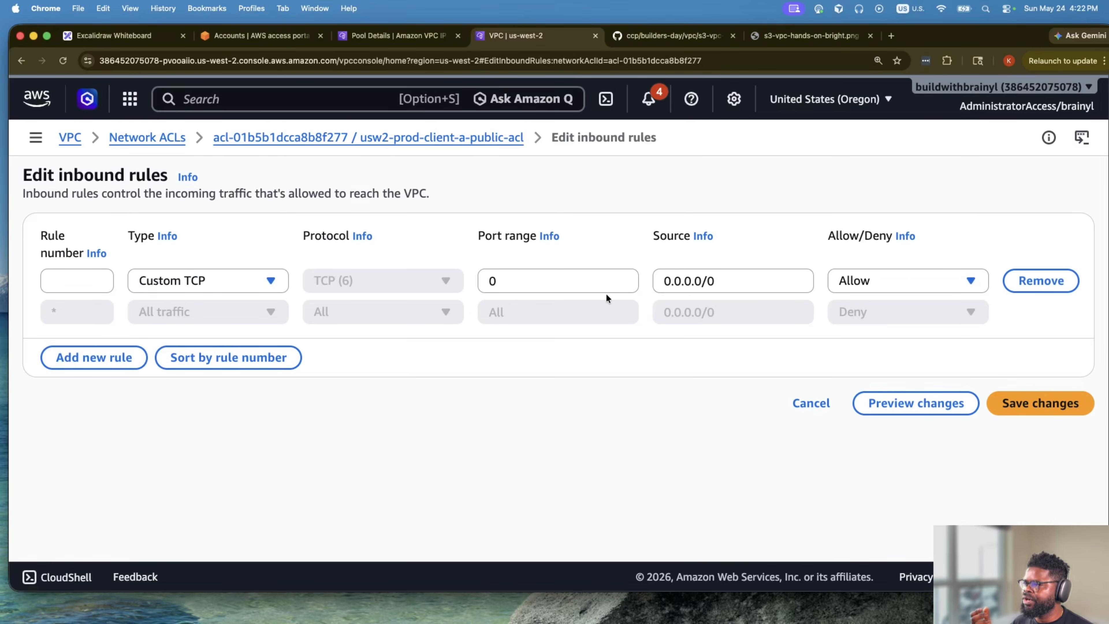
pyautogui.click(72, 281)
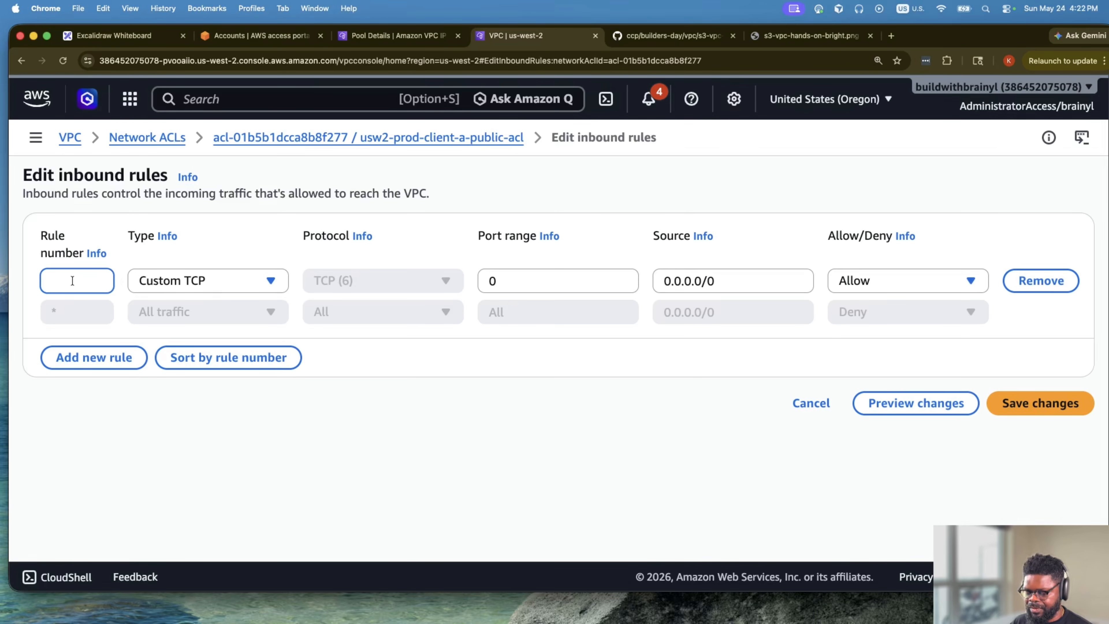
pyautogui.write('10')
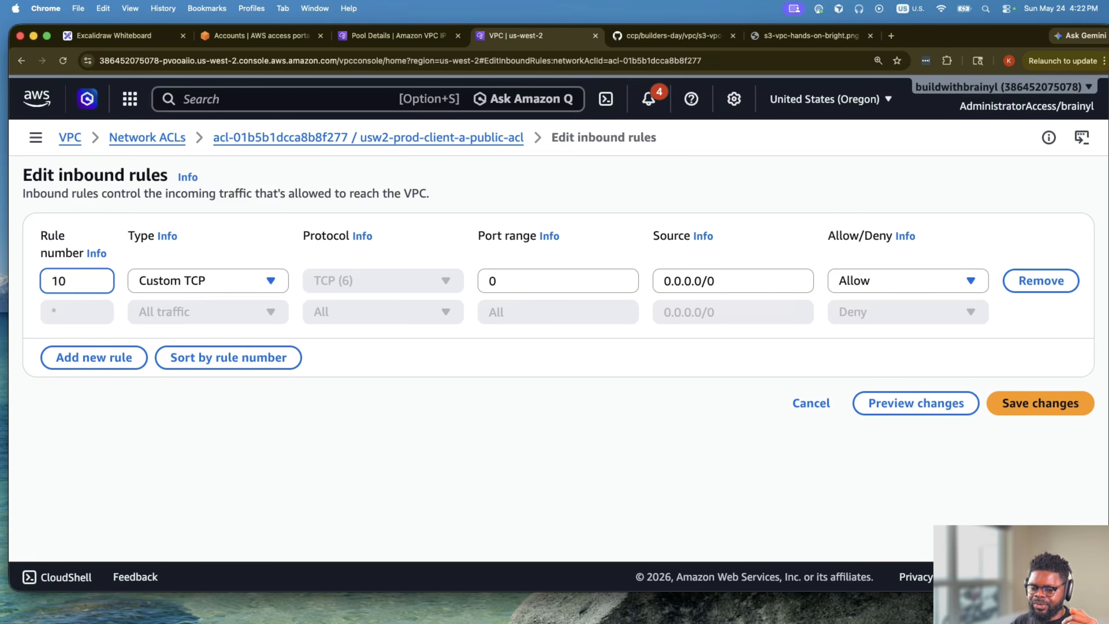
pyautogui.press('BackSpace')
pyautogui.press('BackSpace')
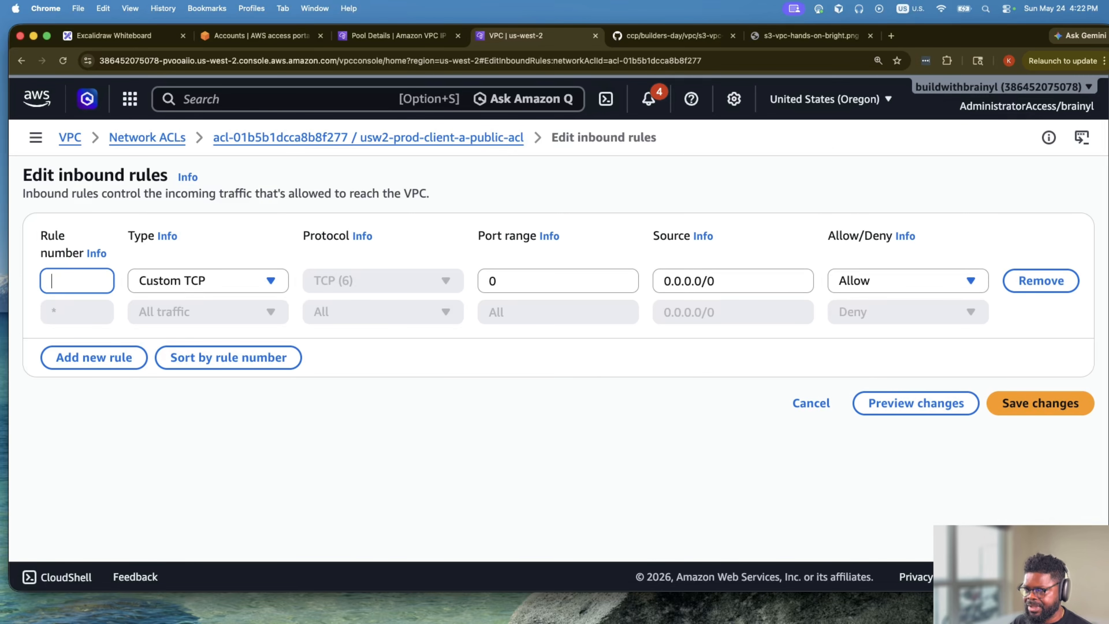
pyautogui.write('1')
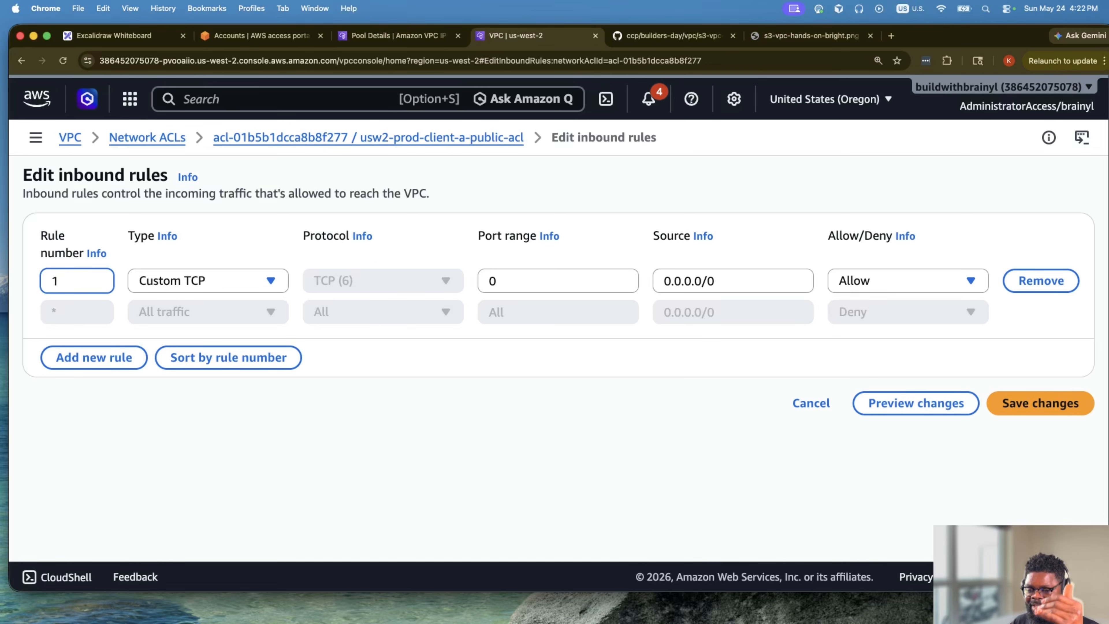
pyautogui.write('00')
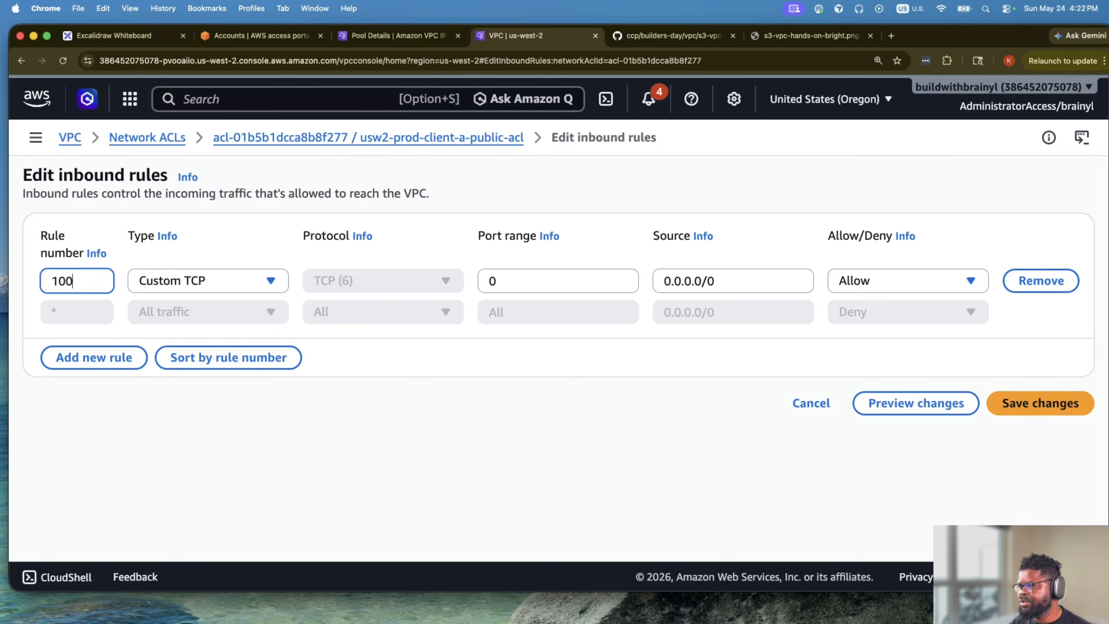
pyautogui.press('BackSpace')
pyautogui.press('BackSpace')
pyautogui.press('BackSpace')
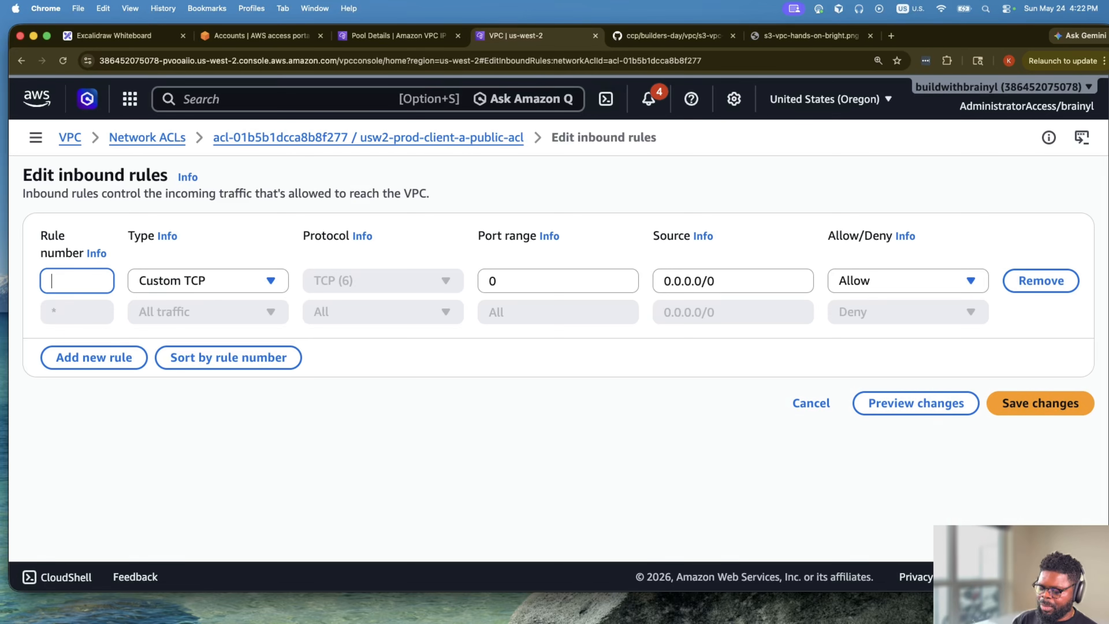
# Number the new inbound rule 200, set it to allow all traffic from 0.0.0.0/0, and save the inbound rules.
pyautogui.write('200')
pyautogui.click(179, 284)
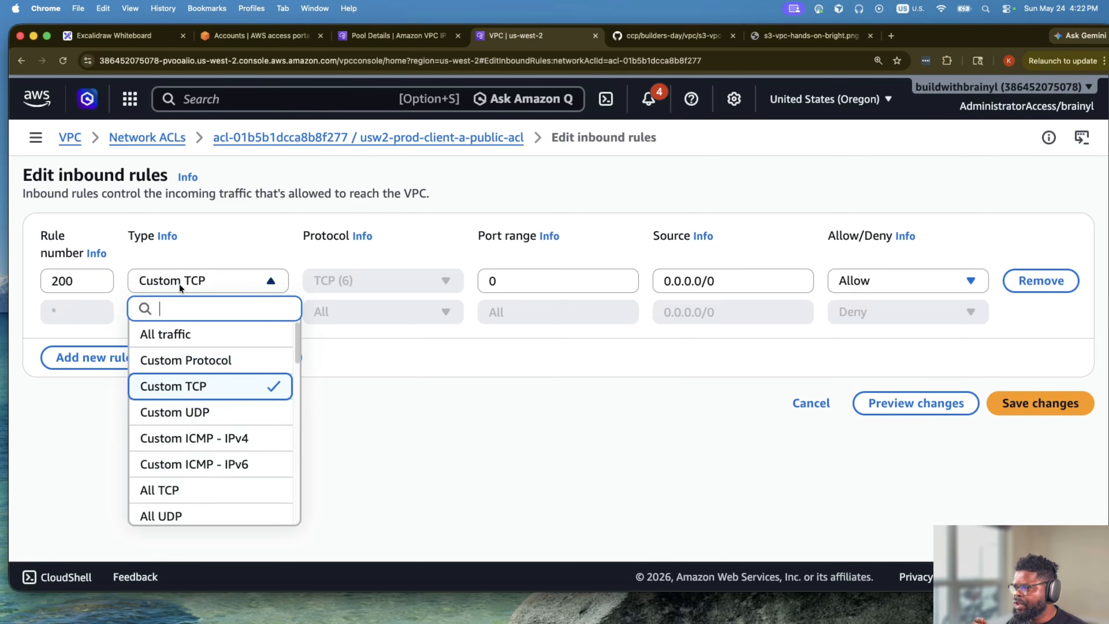
pyautogui.click(197, 338)
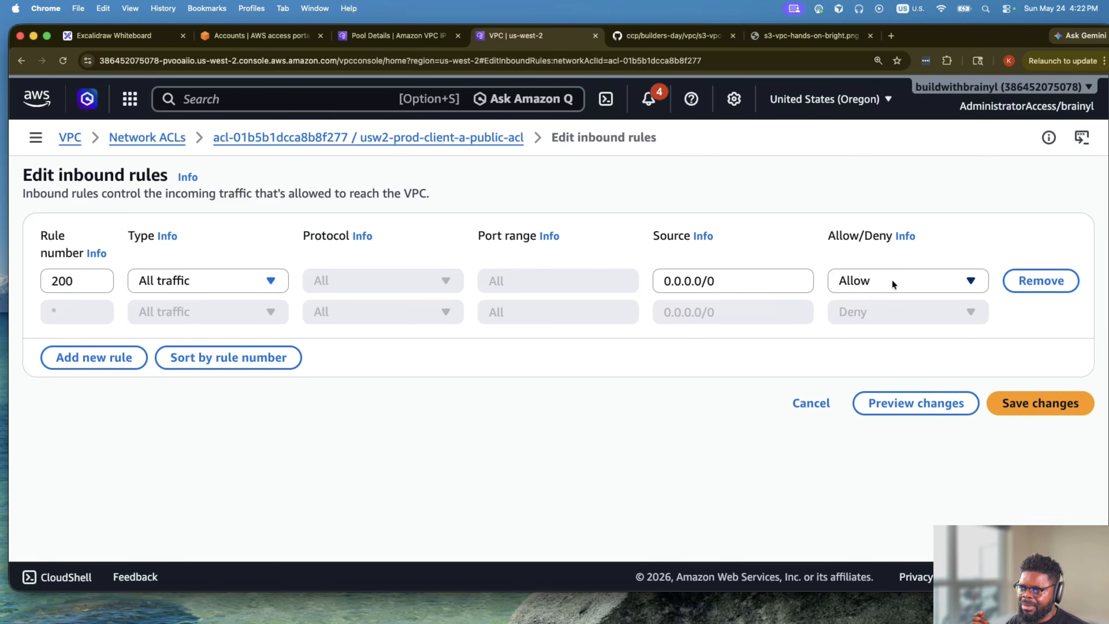
pyautogui.click(1017, 401)
pyautogui.scroll(-2, 489, 398)
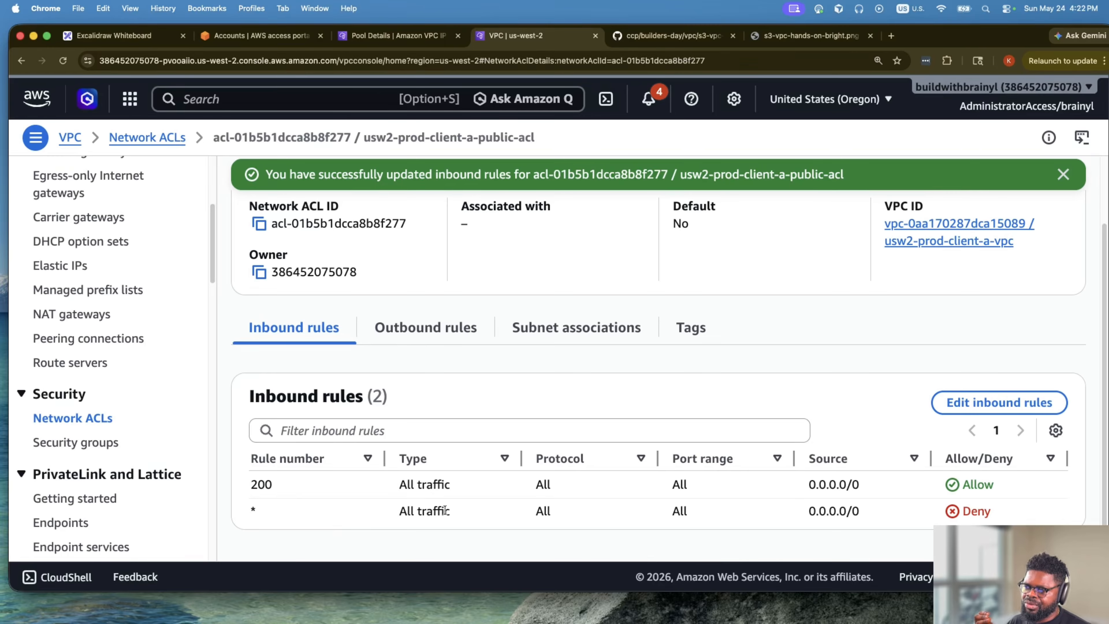
pyautogui.moveTo(395, 512); pyautogui.dragTo(1028, 509)
pyautogui.click(939, 512)
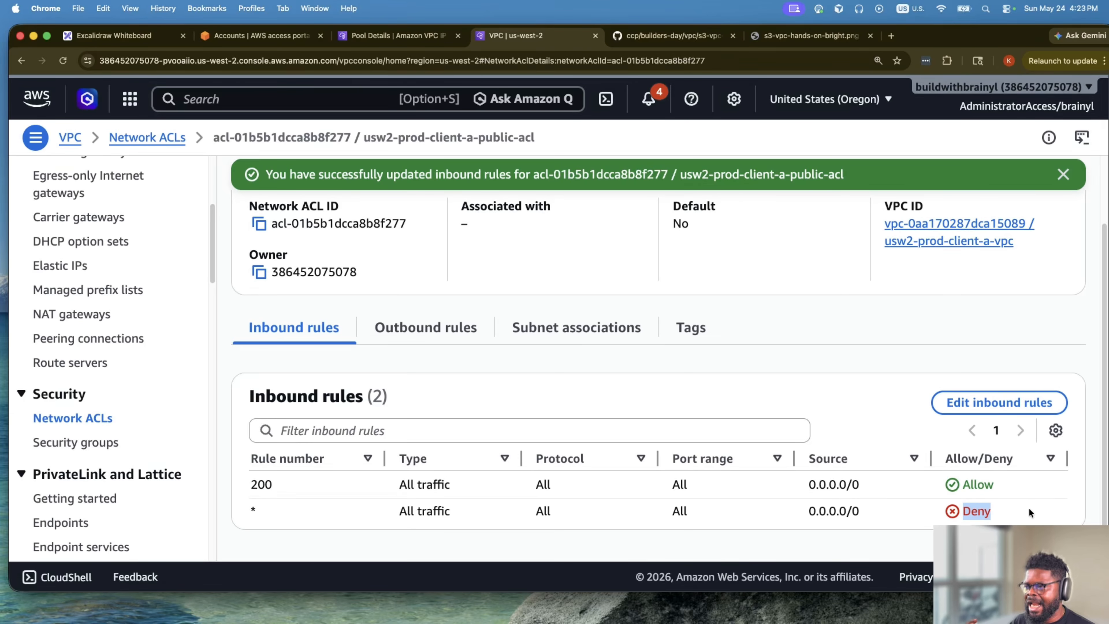
# Add outbound rule 100 allowing all traffic to 0.0.0.0/0 on the usw2-prod-client-a-public-acl network ACL, save it, and return to the ACL's details.
pyautogui.click(408, 334)
pyautogui.click(956, 430)
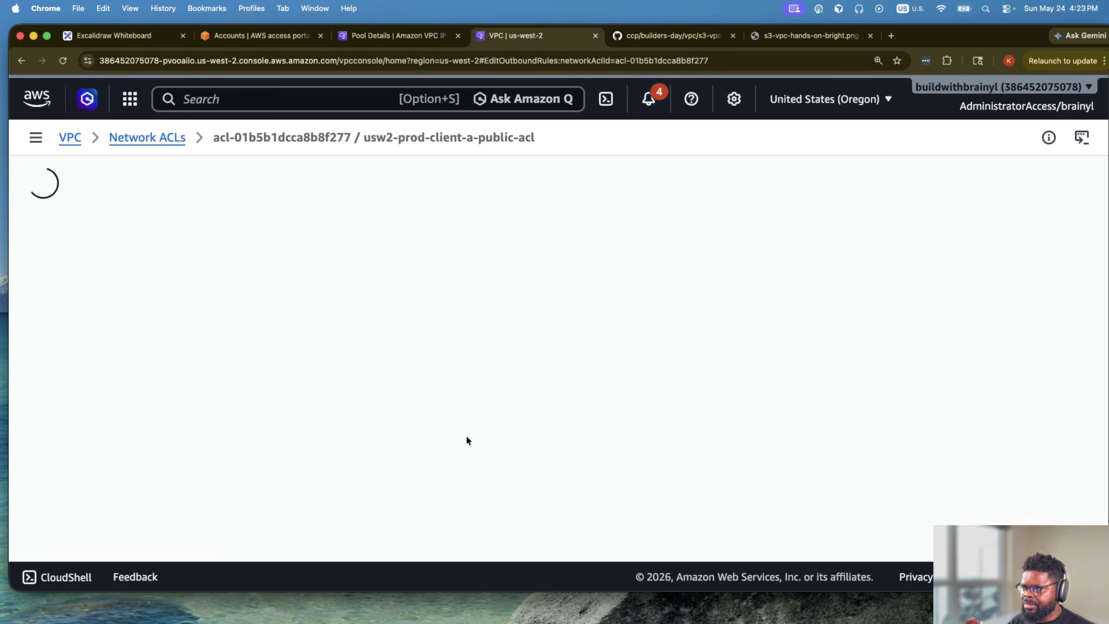
pyautogui.click(94, 327)
pyautogui.click(107, 282)
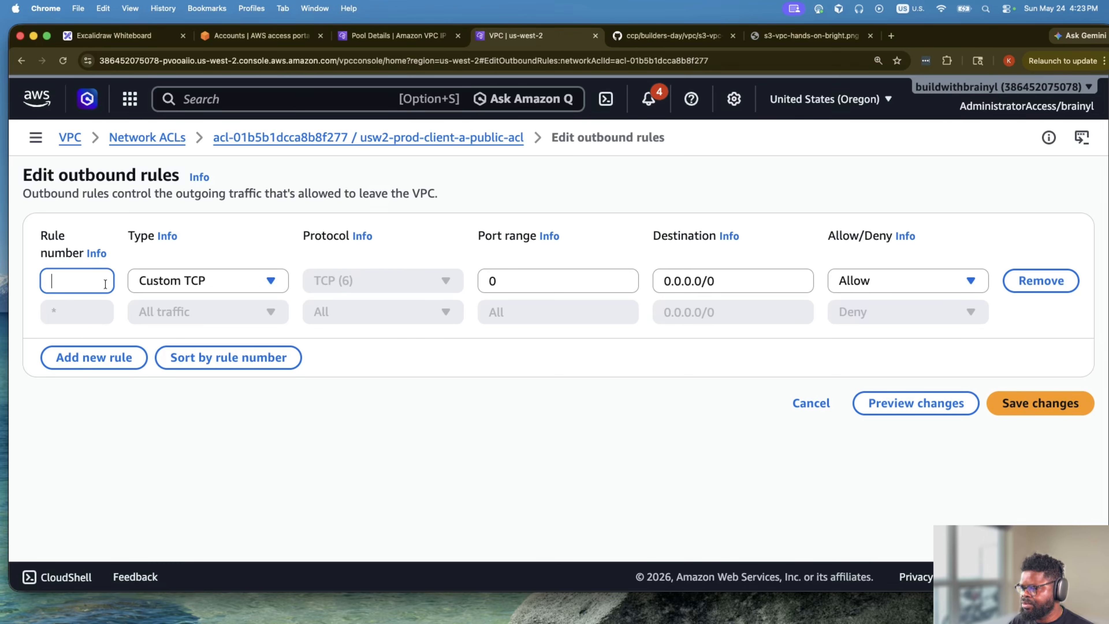
pyautogui.write('100')
pyautogui.click(243, 280)
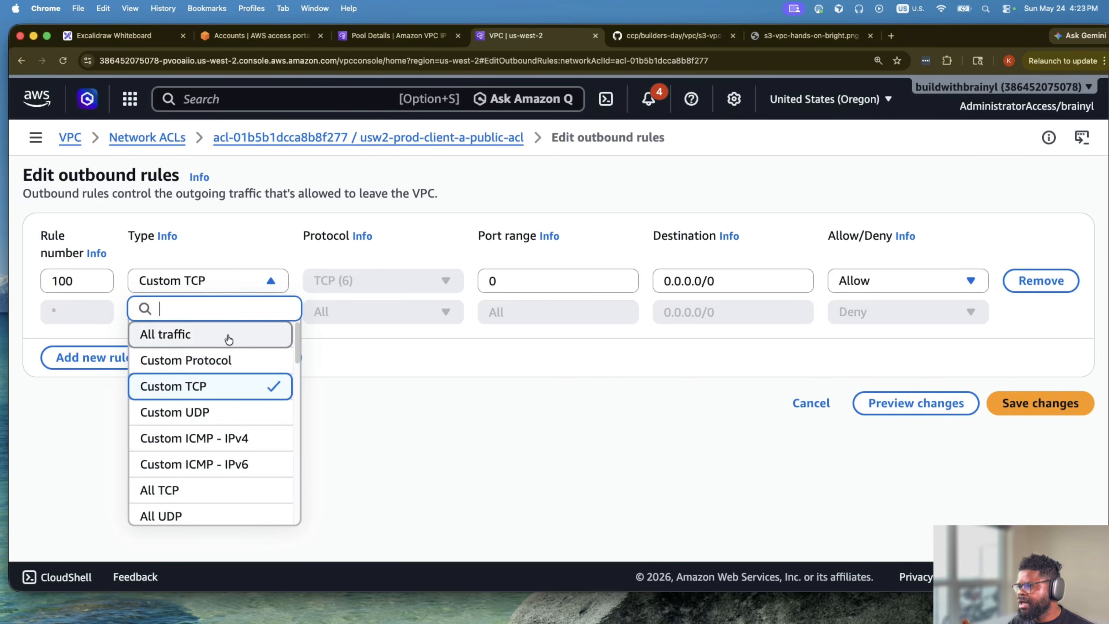
pyautogui.click(227, 334)
pyautogui.click(1022, 398)
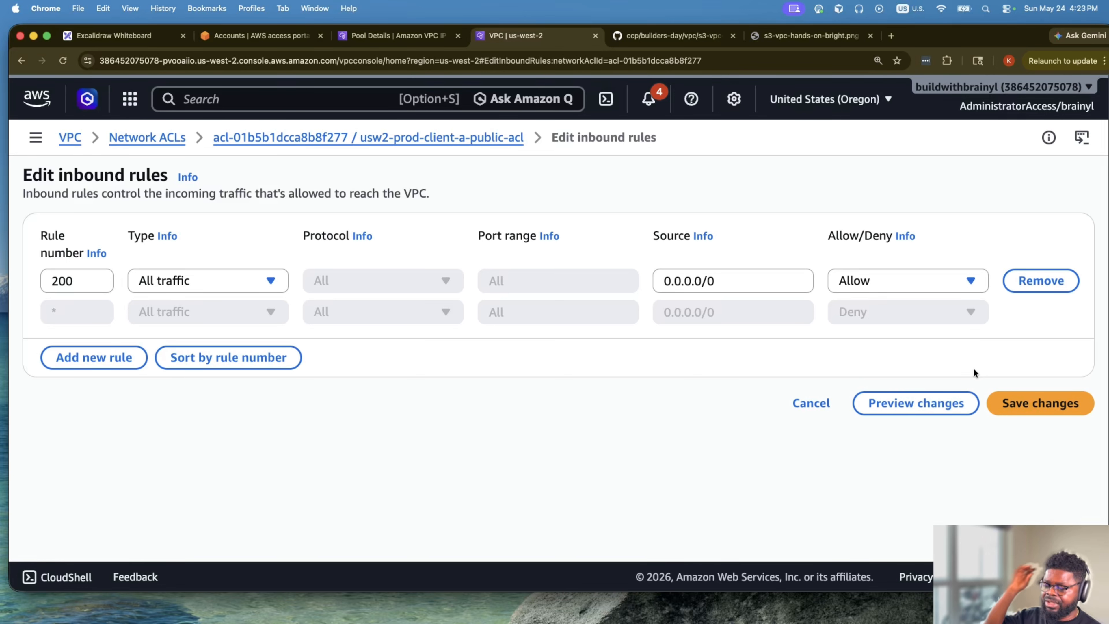
pyautogui.click(482, 139)
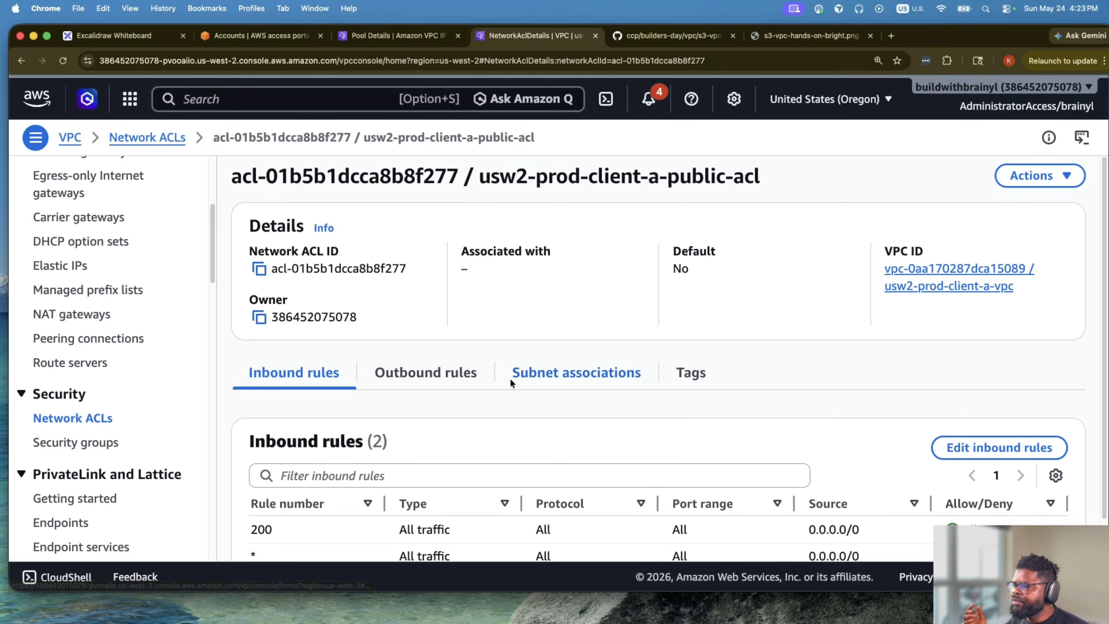
# Widen the Name column in the network ACL list and copy the usw2-prod-client-a prefix from the public ACL's name.
pyautogui.click(64, 420)
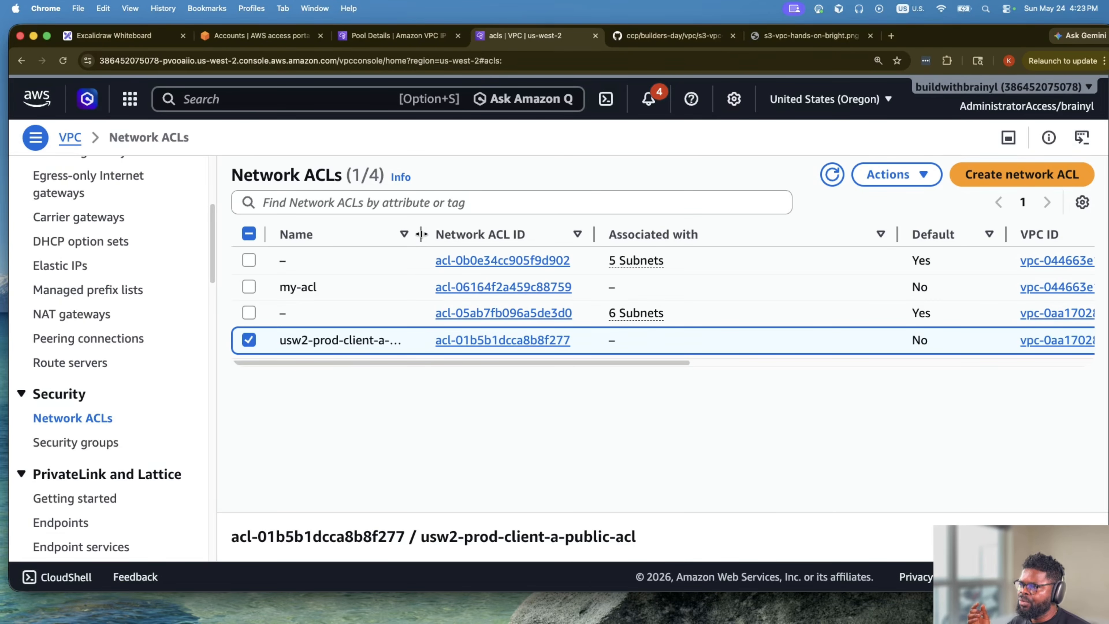
pyautogui.moveTo(421, 234); pyautogui.dragTo(517, 236)
pyautogui.moveTo(289, 344); pyautogui.dragTo(383, 339)
pyautogui.press('super+c')
# Create a network ACL named usw2-prod-client-a-private-acl in the usw2-prod-client-a-vpc VPC.
pyautogui.click(995, 179)
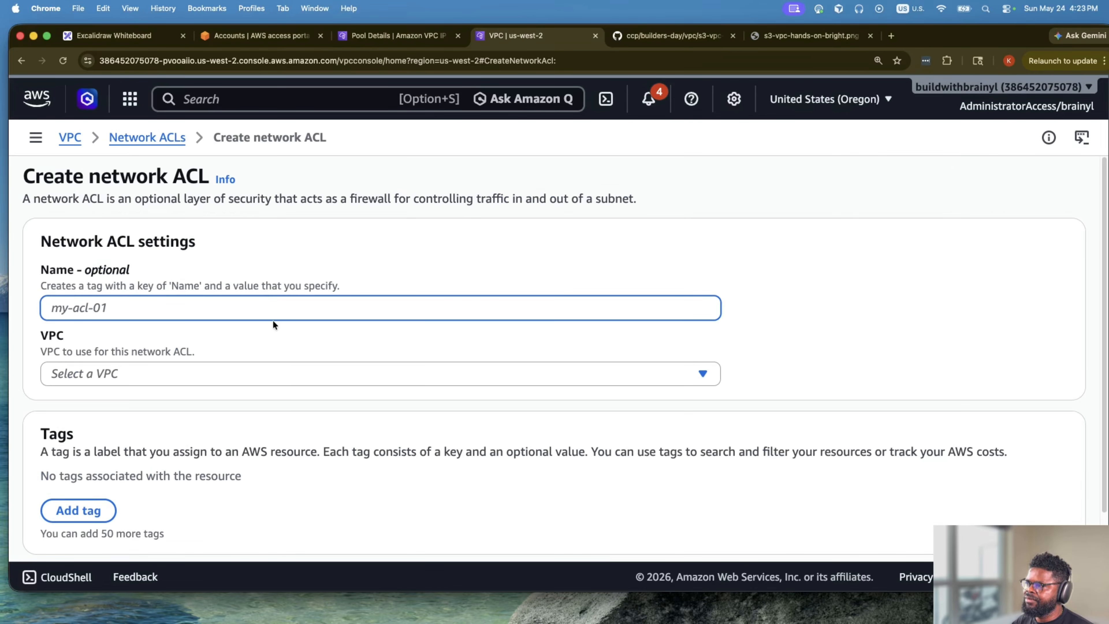
pyautogui.press('super+v')
pyautogui.write('-pri')
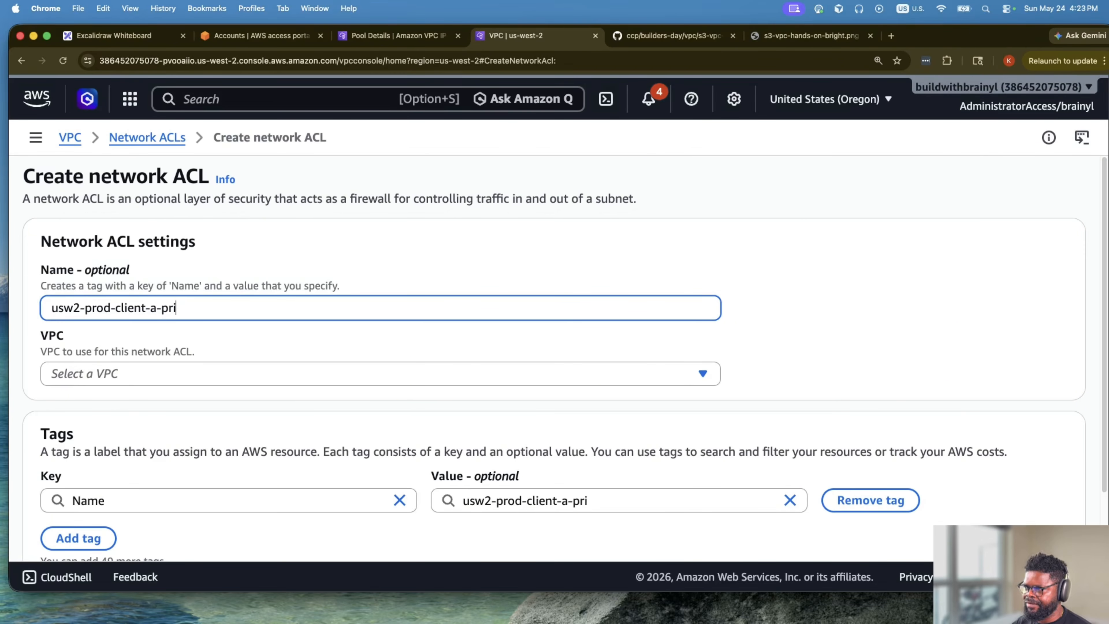
pyautogui.write('vate-')
pyautogui.write('acl')
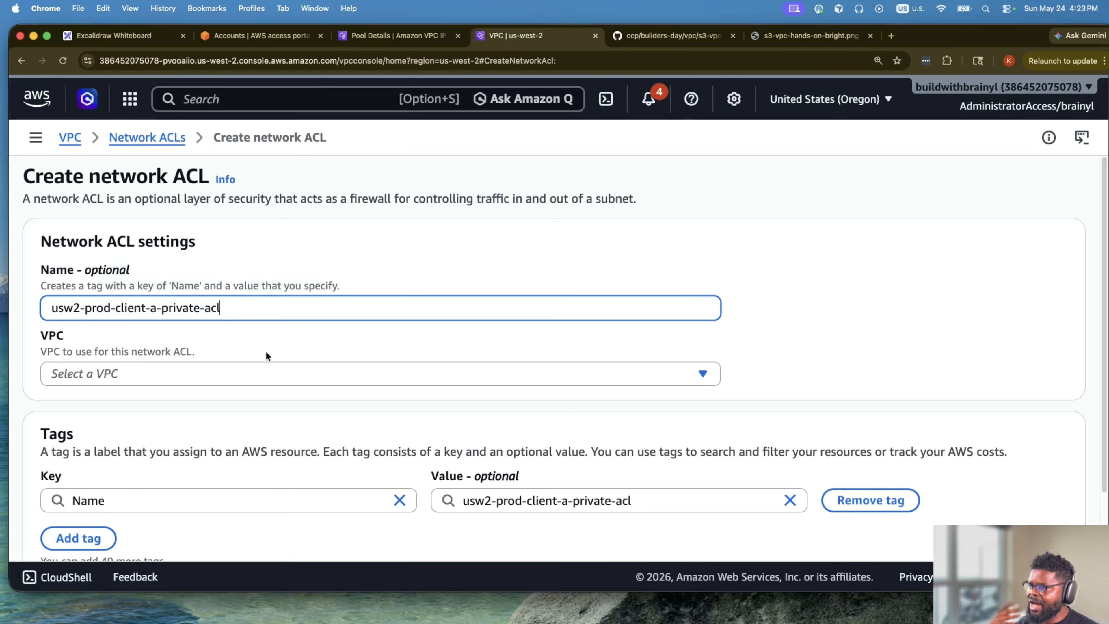
pyautogui.click(271, 371)
pyautogui.click(282, 466)
pyautogui.scroll(-2, 437, 393)
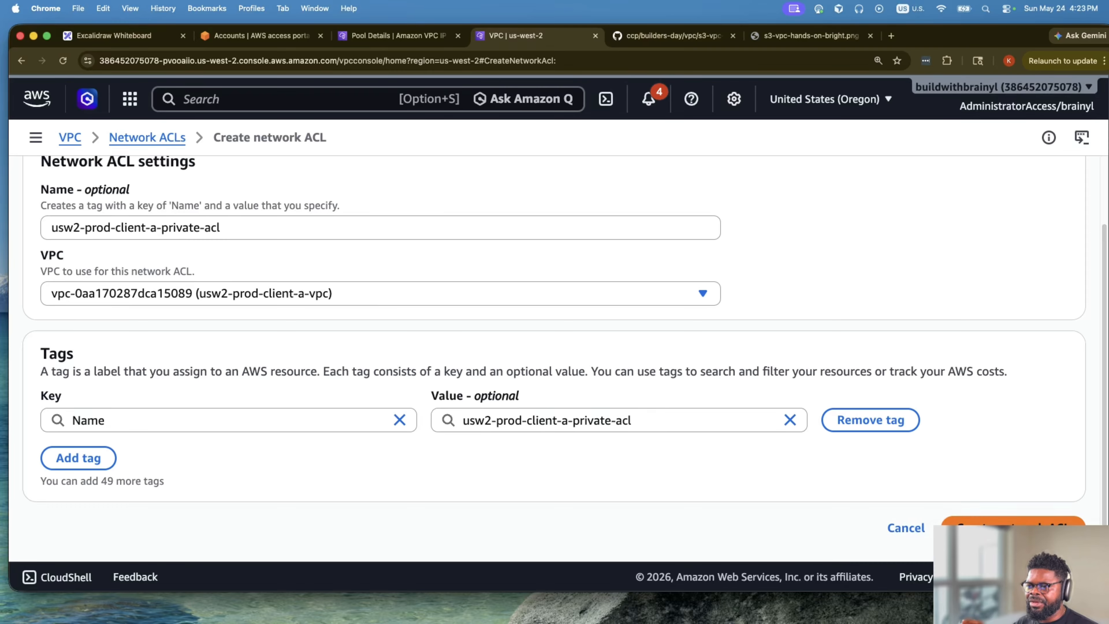
pyautogui.click(1005, 527)
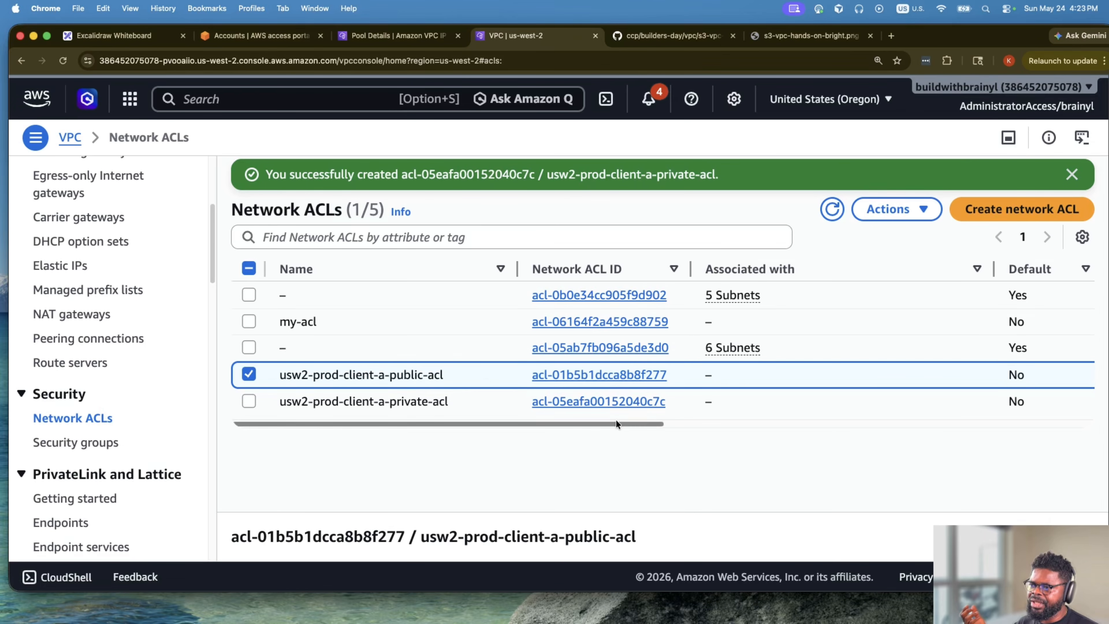
# Check the inbound rules of the usw2-prod-client-a-public-acl network ACL and return to the network ACL list.
pyautogui.moveTo(619, 423); pyautogui.dragTo(557, 427)
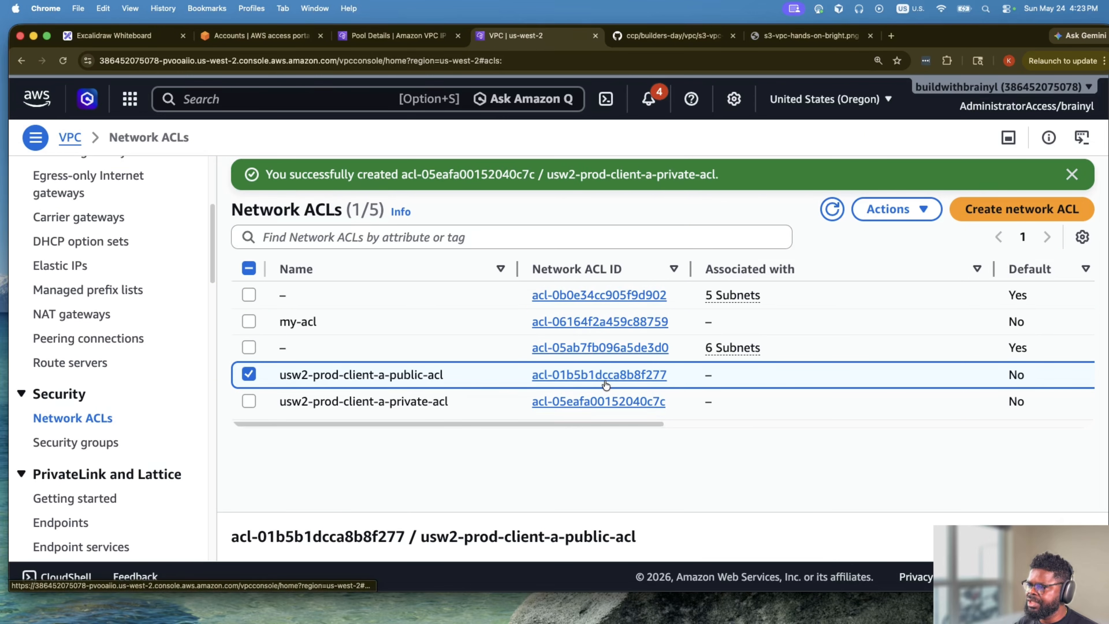
pyautogui.click(606, 383)
pyautogui.scroll(-2, 515, 395)
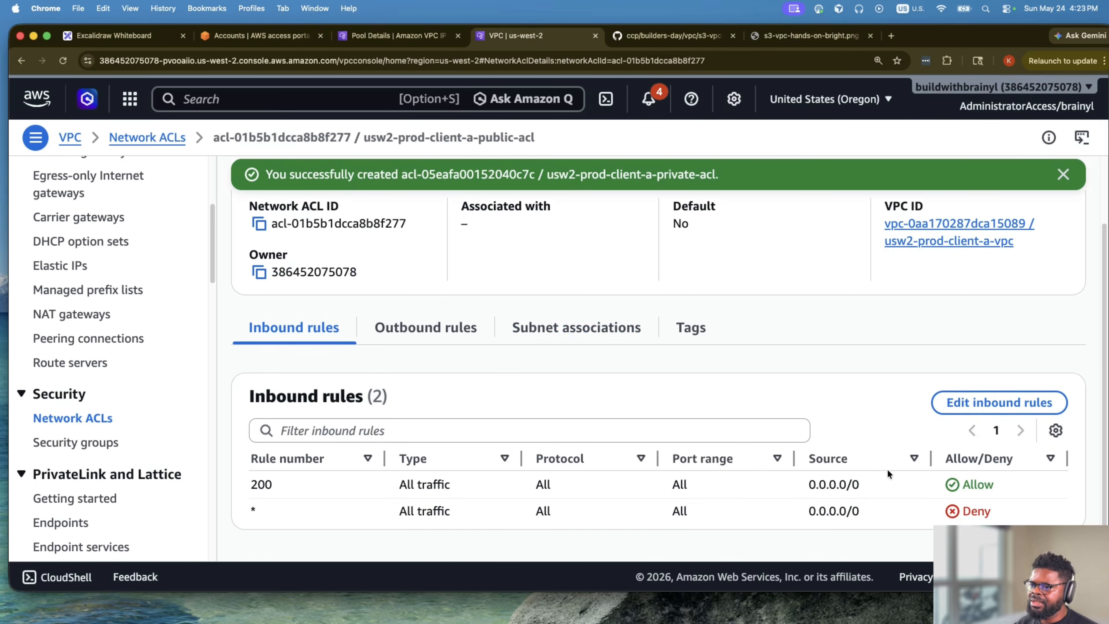
pyautogui.click(82, 419)
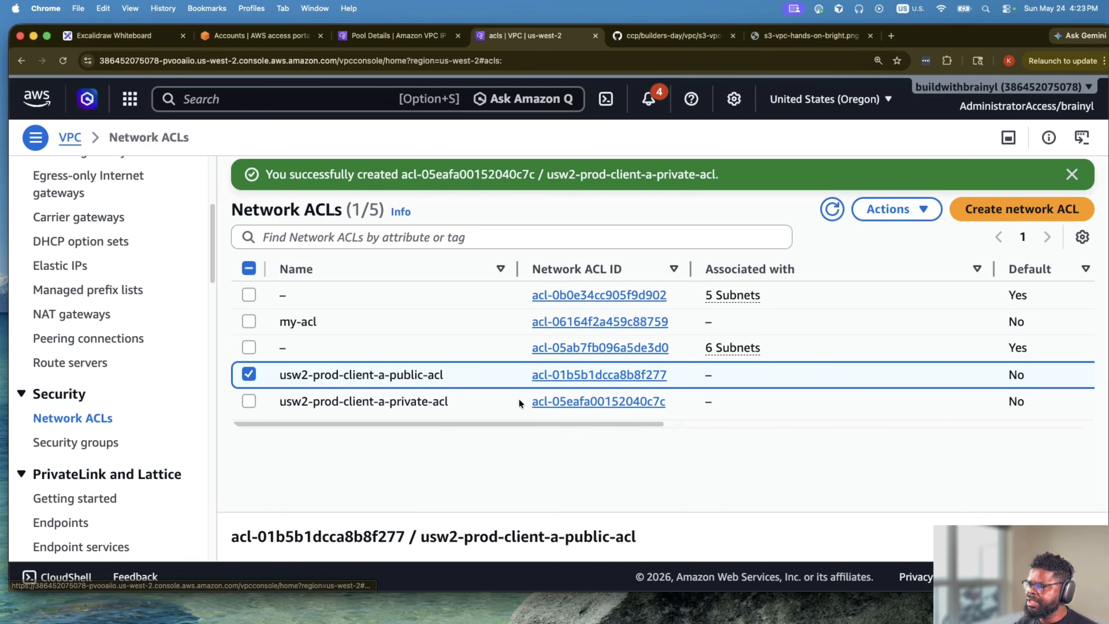
# Add inbound rule 100 allowing all traffic from 0.0.0.0/0 on the usw2-prod-client-a-private-acl network ACL and save it.
pyautogui.click(553, 400)
pyautogui.scroll(-1, 541, 415)
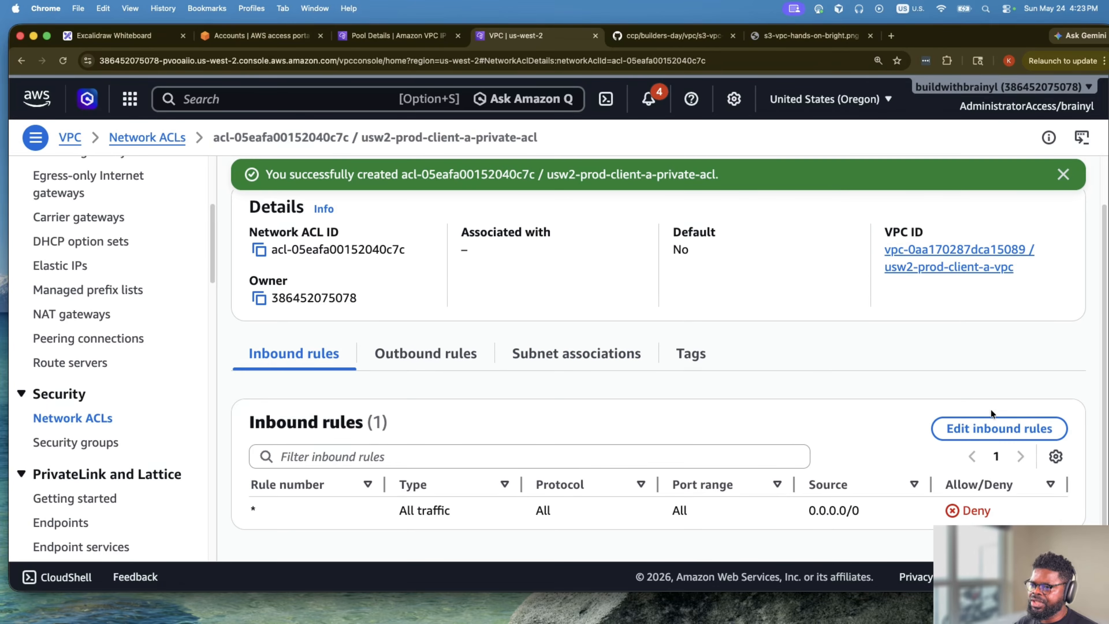
pyautogui.click(990, 420)
pyautogui.click(76, 329)
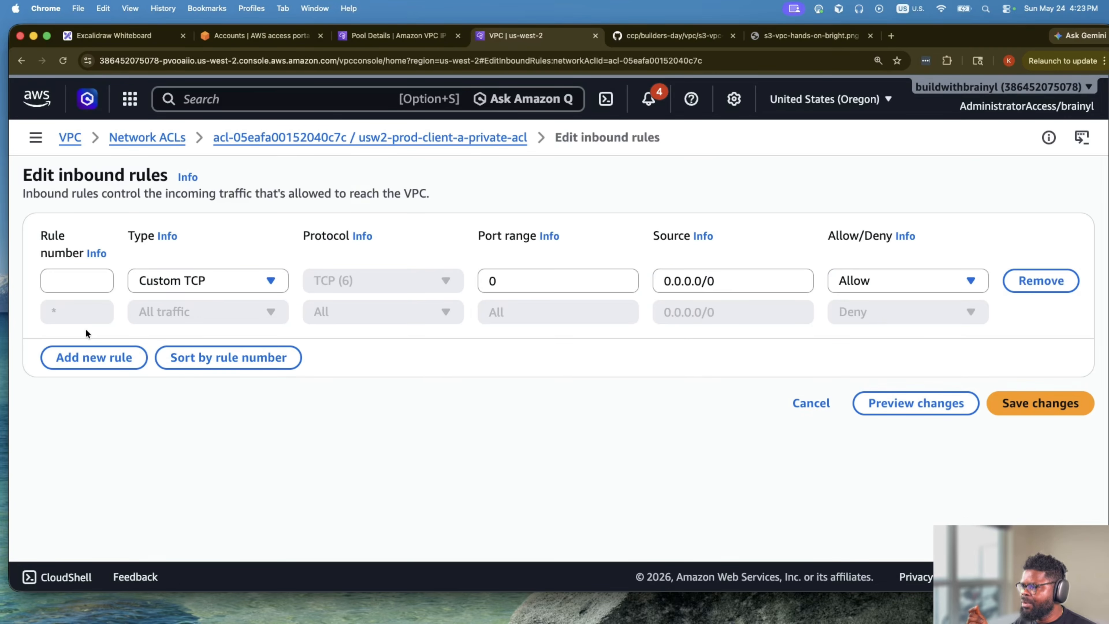
pyautogui.click(66, 289)
pyautogui.write('100')
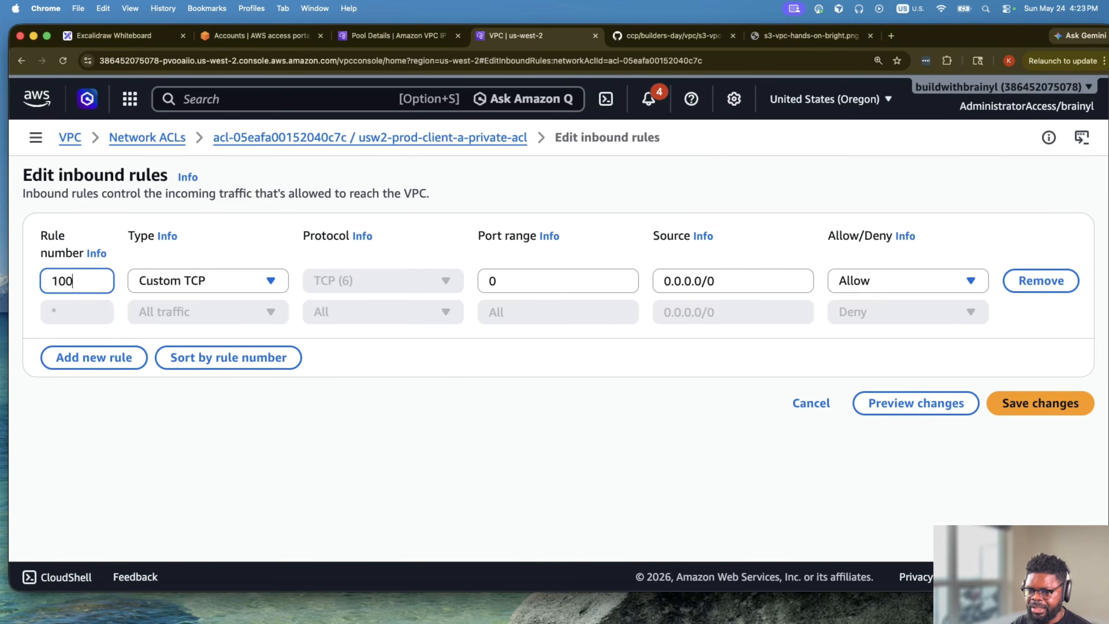
pyautogui.click(129, 285)
pyautogui.click(175, 333)
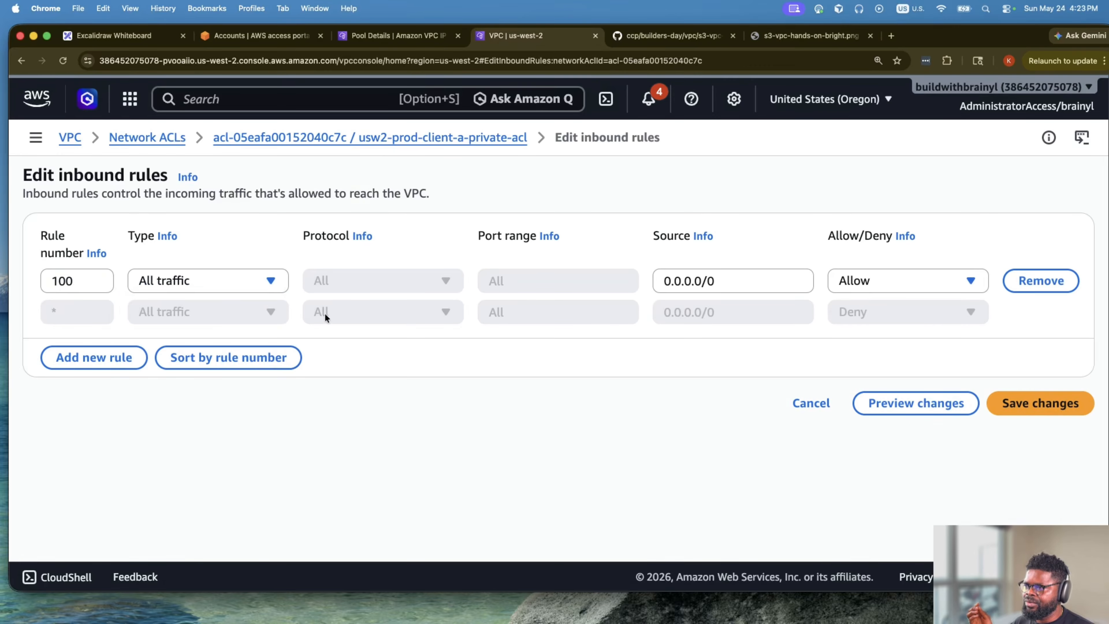
pyautogui.click(1044, 402)
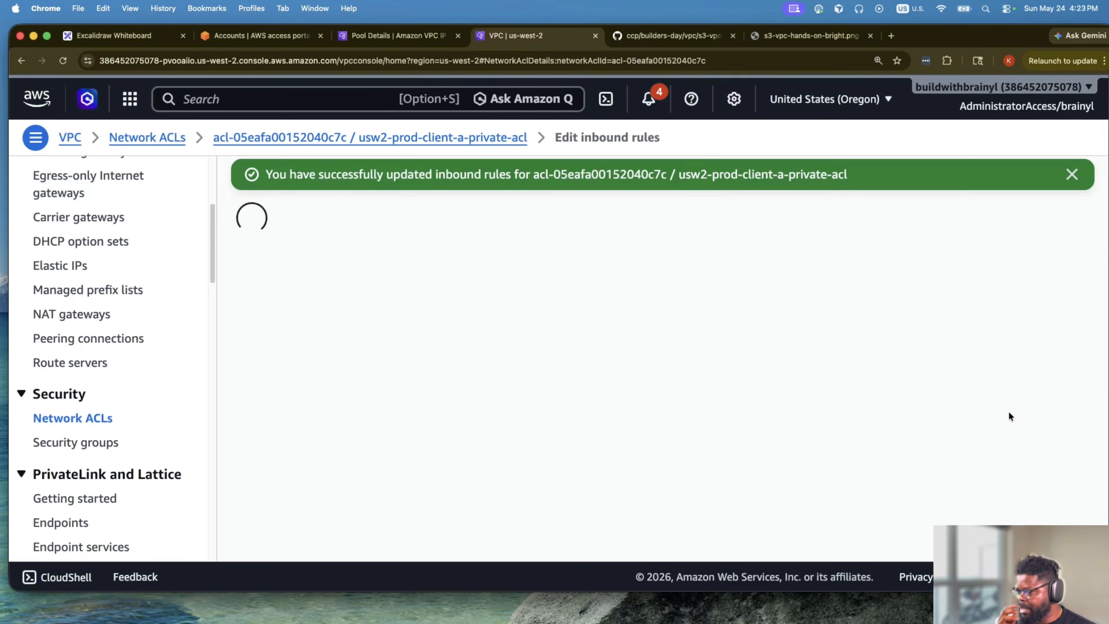
pyautogui.scroll(-2, 454, 421)
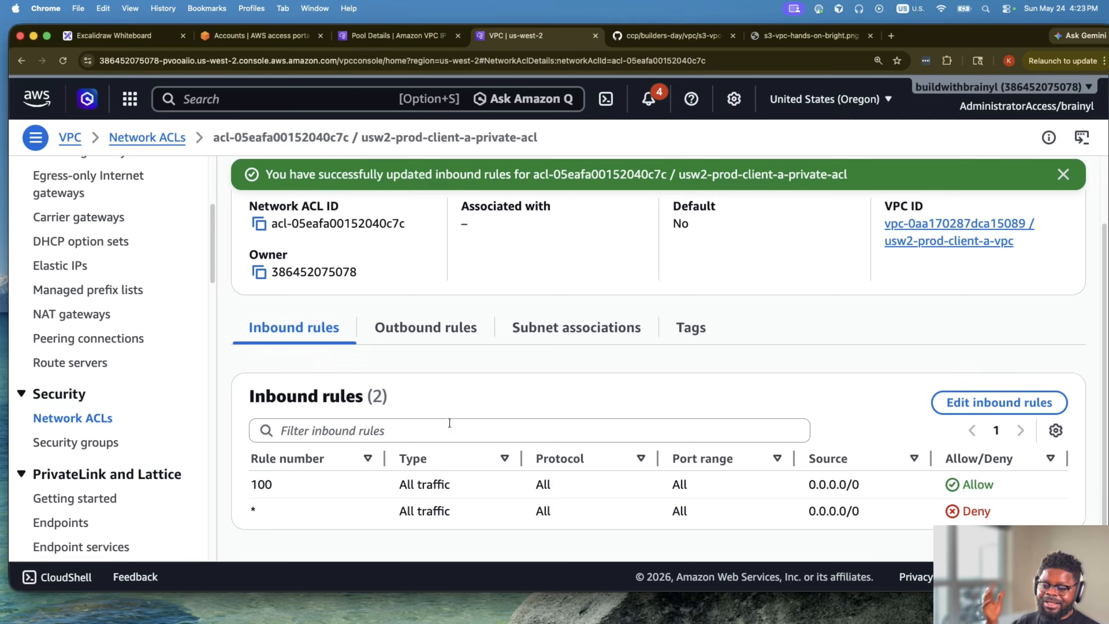
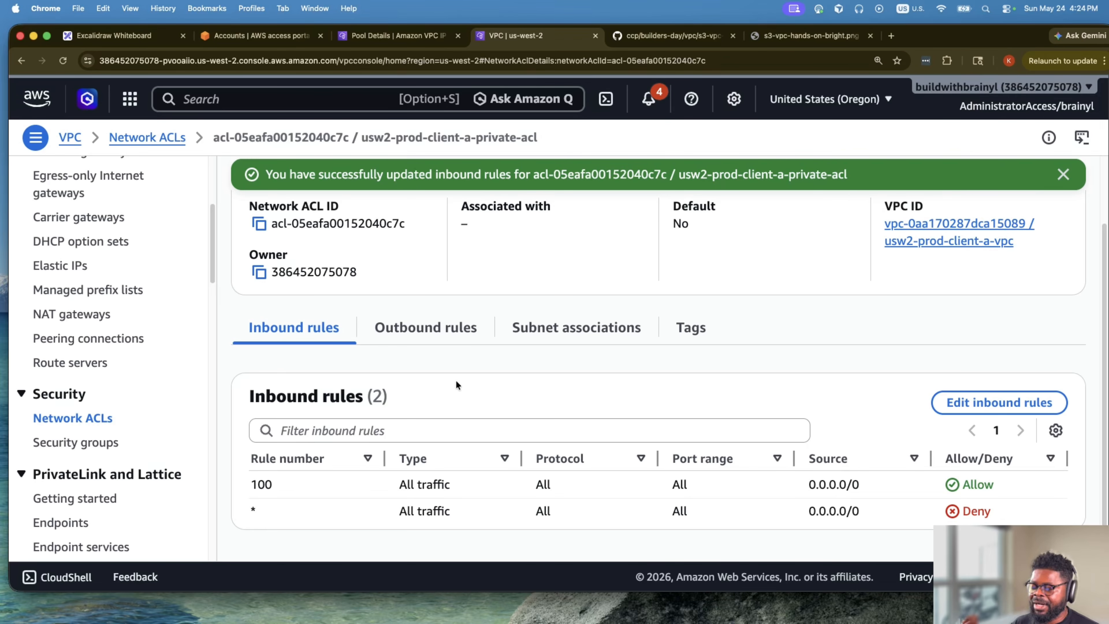
# Add outbound rule 100 allowing all traffic to 0.0.0.0/0 on the usw2-prod-client-a-private-acl network ACL and save it.
pyautogui.click(444, 343)
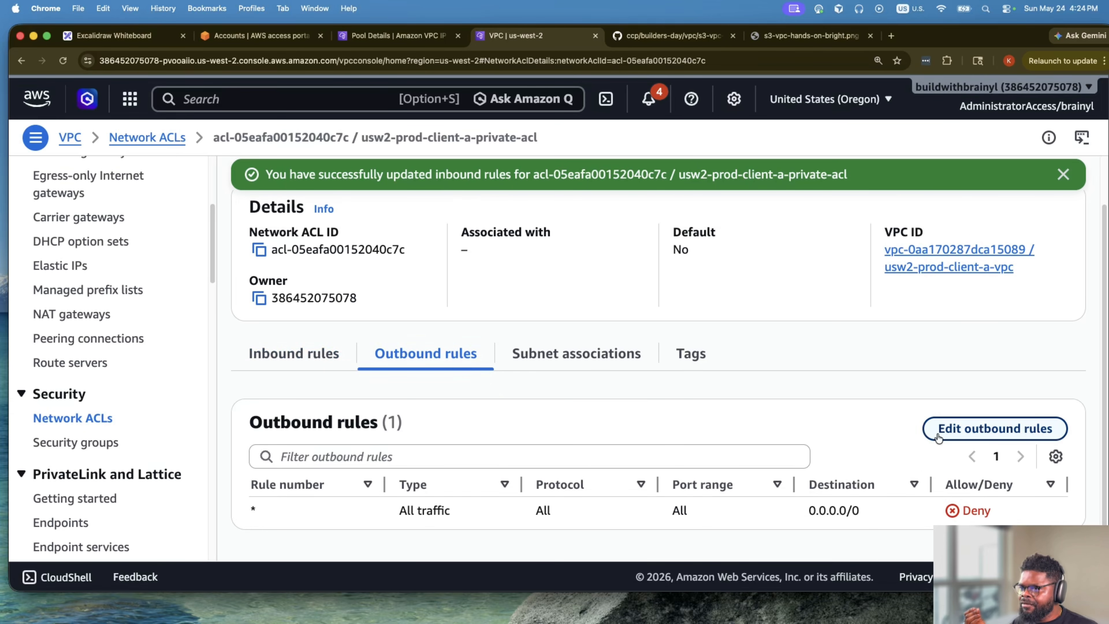
pyautogui.click(987, 428)
pyautogui.click(99, 327)
pyautogui.click(93, 288)
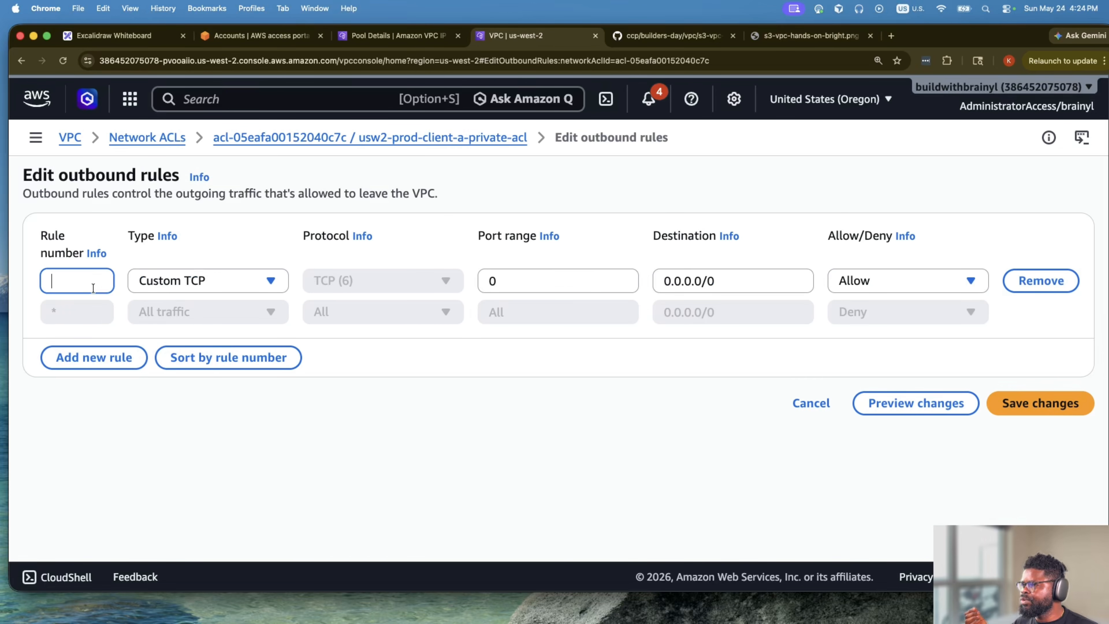
pyautogui.write('100')
pyautogui.click(209, 273)
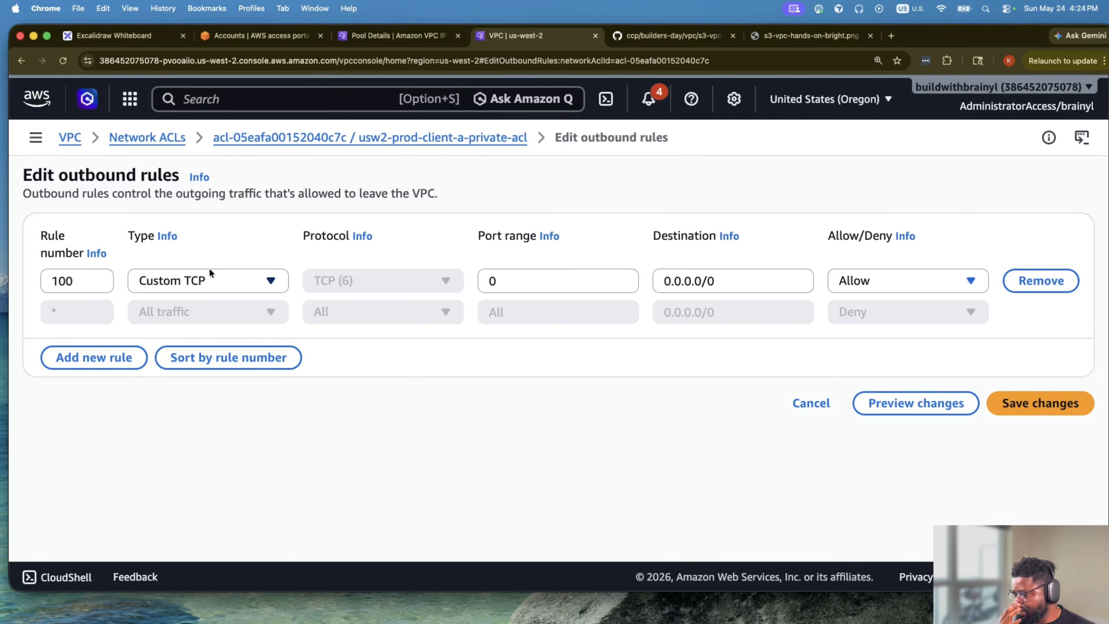
pyautogui.click(196, 333)
pyautogui.click(1043, 404)
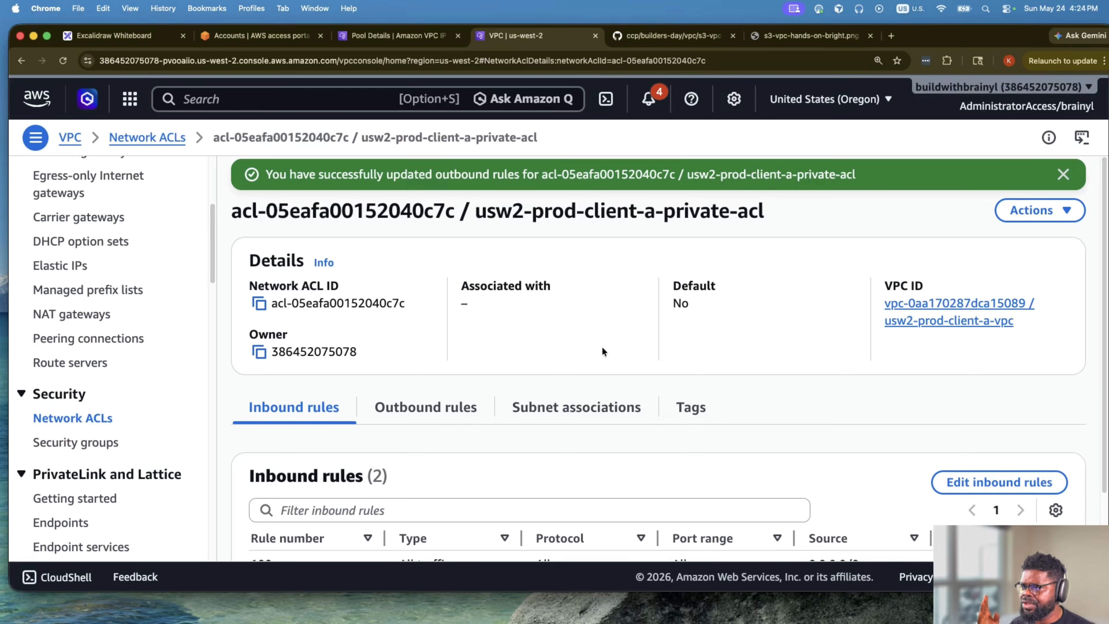
# Check the private ACL's subnet associations and examine the ACL and subnet layout in the s3-vpc-hands-on-bright.png architecture diagram.
pyautogui.scroll(-3, 602, 347)
pyautogui.click(582, 330)
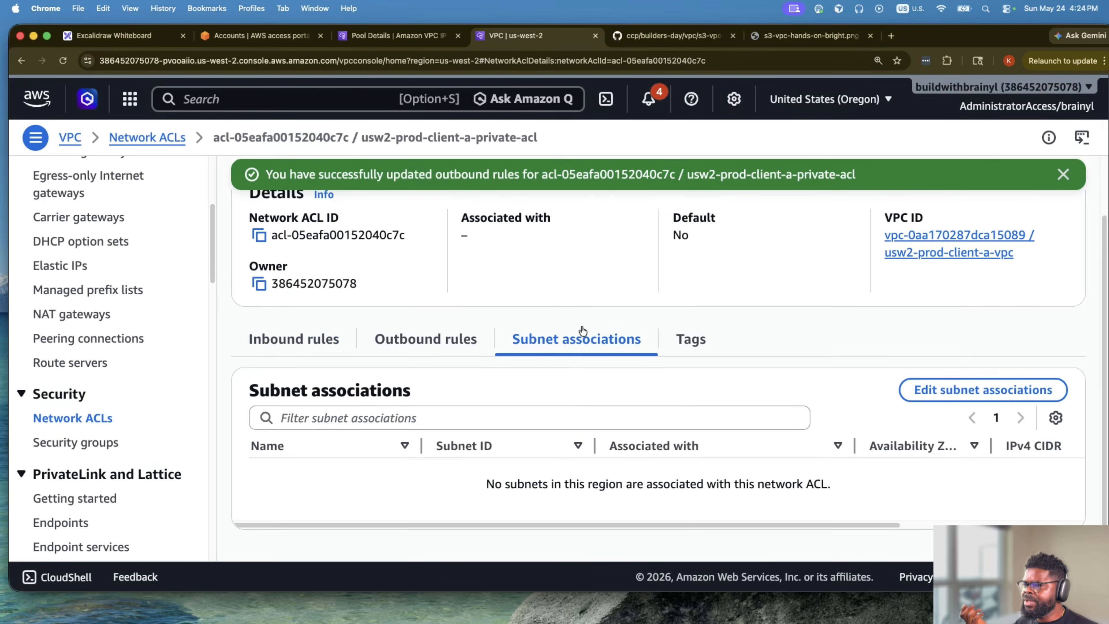
pyautogui.scroll(3, 588, 331)
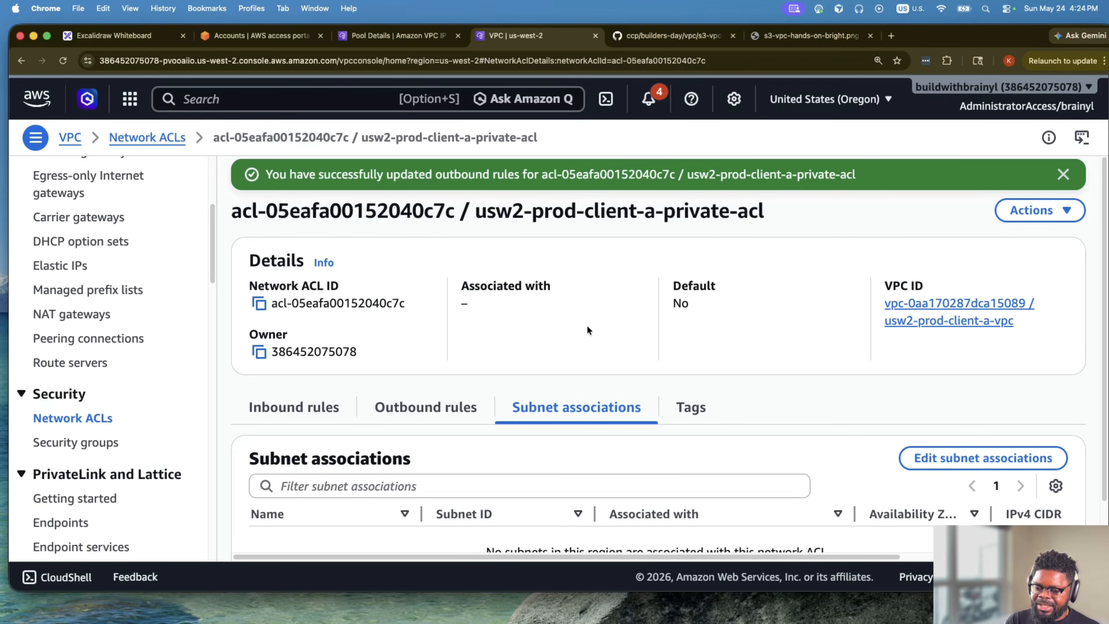
pyautogui.click(776, 36)
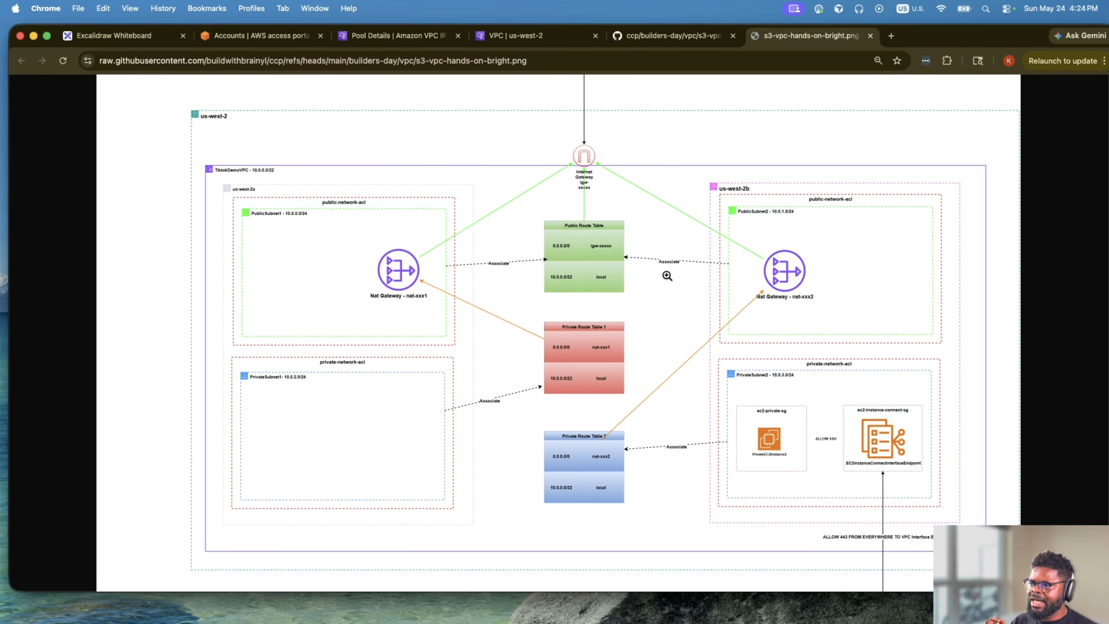
pyautogui.scroll(-2, 667, 276)
pyautogui.press('super+equal')
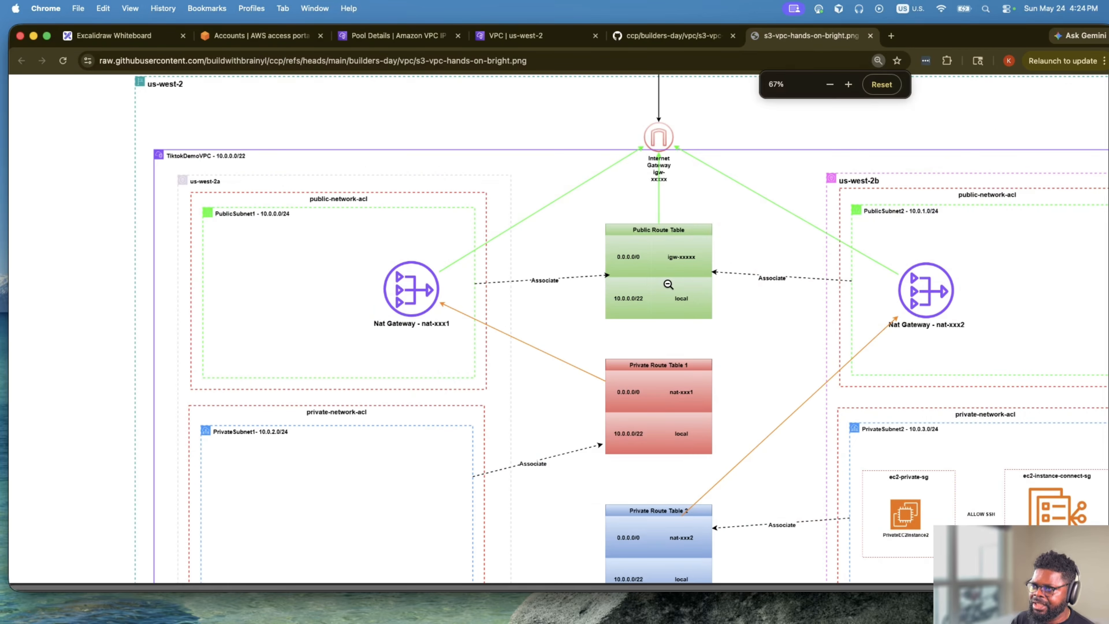
pyautogui.hscroll(5, 655, 287)
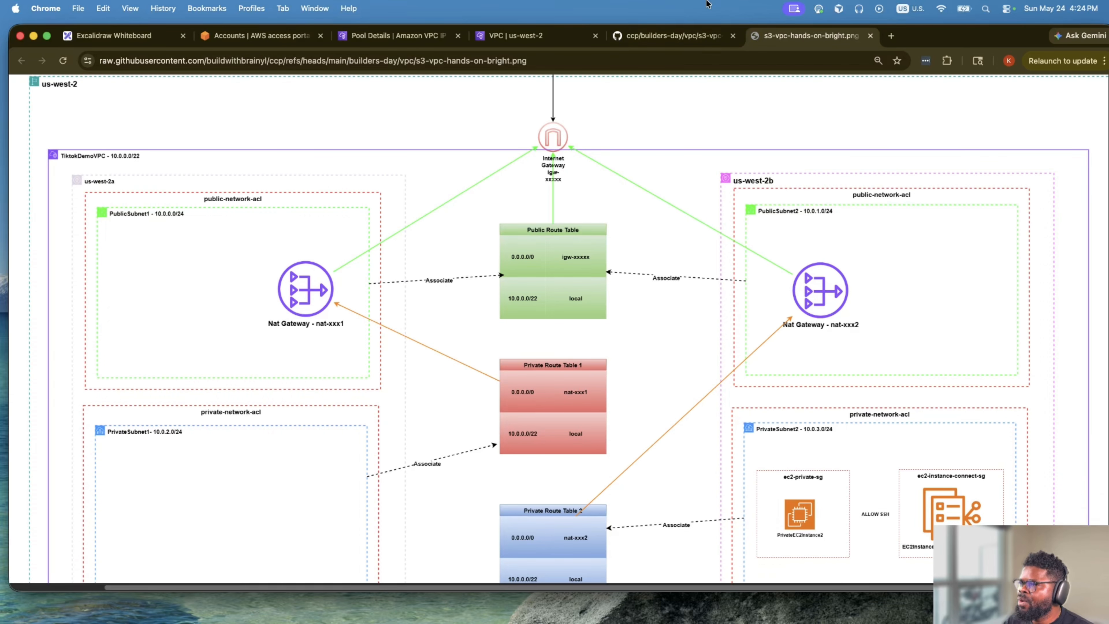
# Associate private-subnet-usw-2a, private-subnet-usw-2b and private-subnet-usw-2c with the usw2-prod-client-a-private-acl network ACL, filtering the subnets by "private", and save.
pyautogui.click(529, 32)
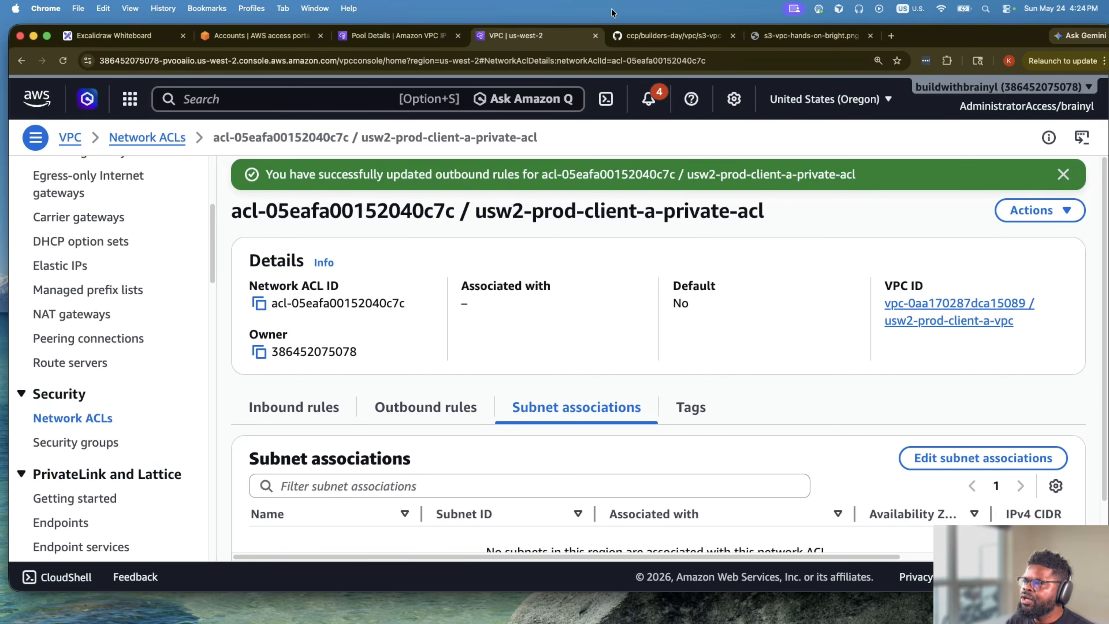
pyautogui.scroll(-2, 877, 411)
pyautogui.click(975, 391)
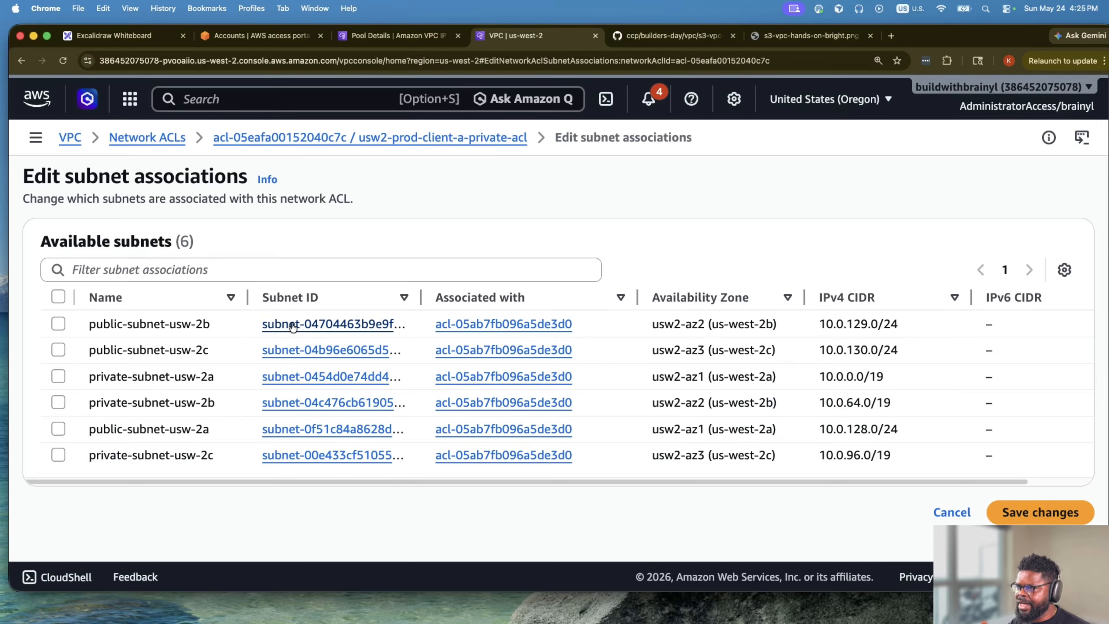
pyautogui.moveTo(248, 298); pyautogui.dragTo(335, 300)
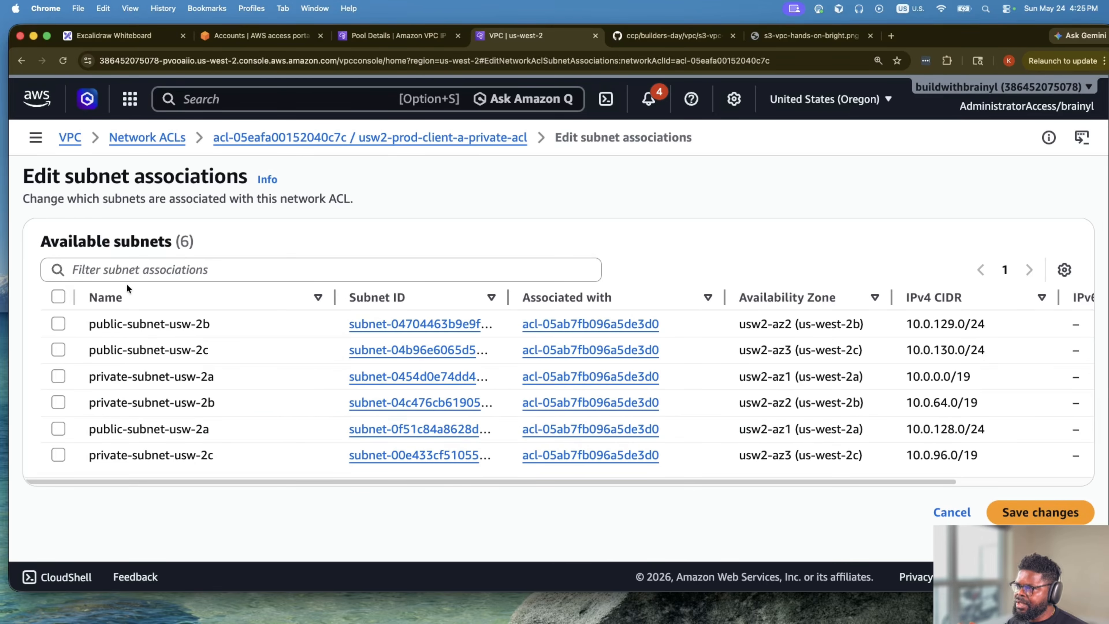
pyautogui.click(127, 273)
pyautogui.write('private')
pyautogui.press('Return')
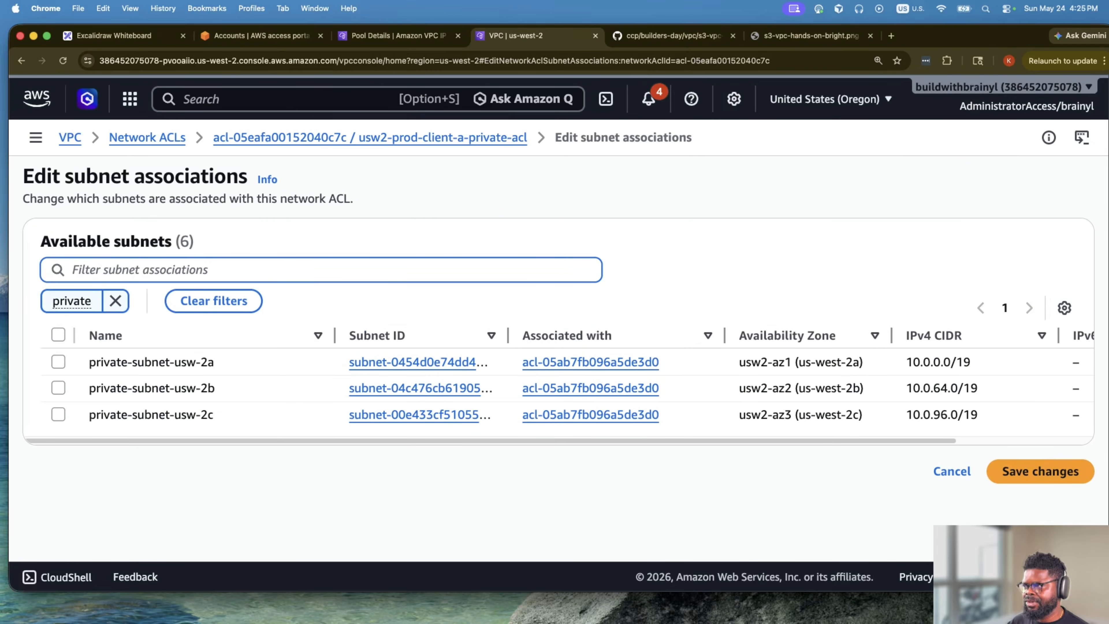
pyautogui.click(58, 335)
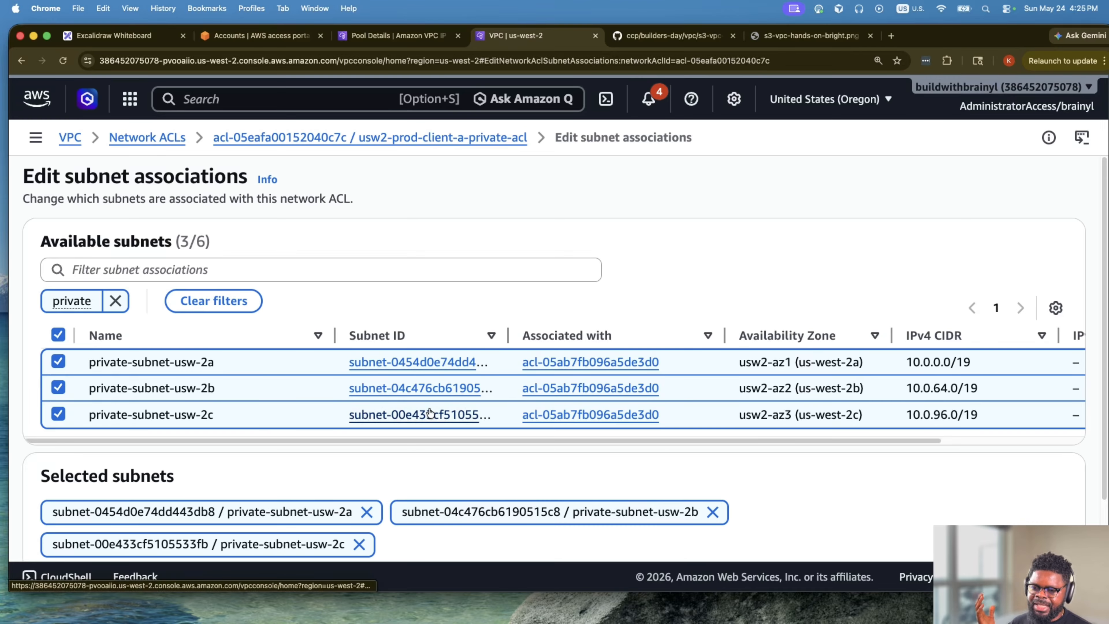
pyautogui.scroll(-3, 426, 413)
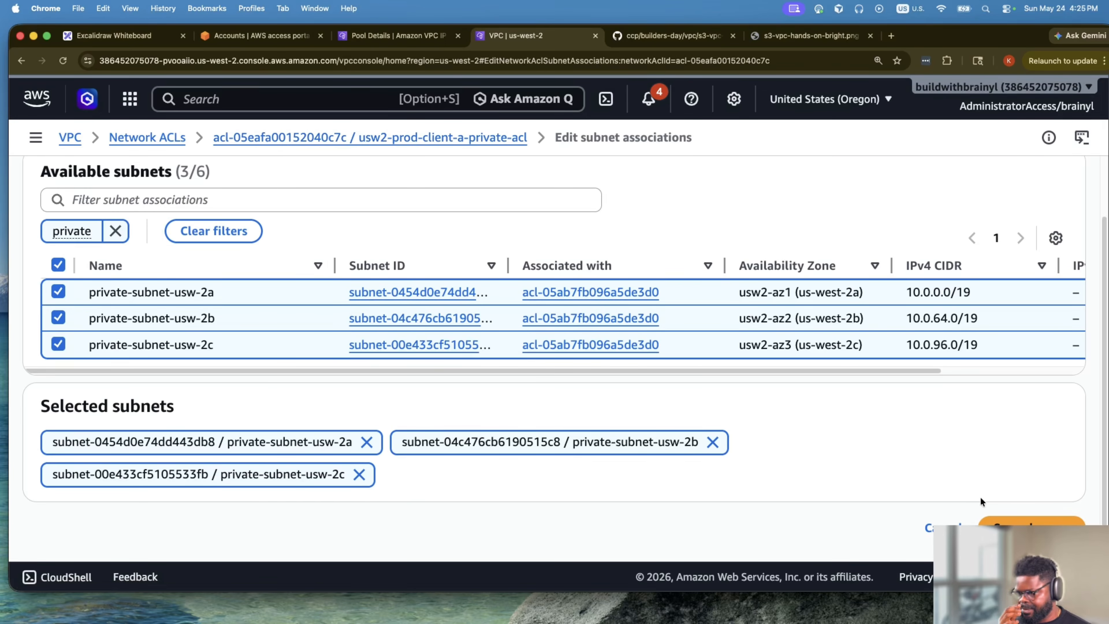
pyautogui.click(1013, 520)
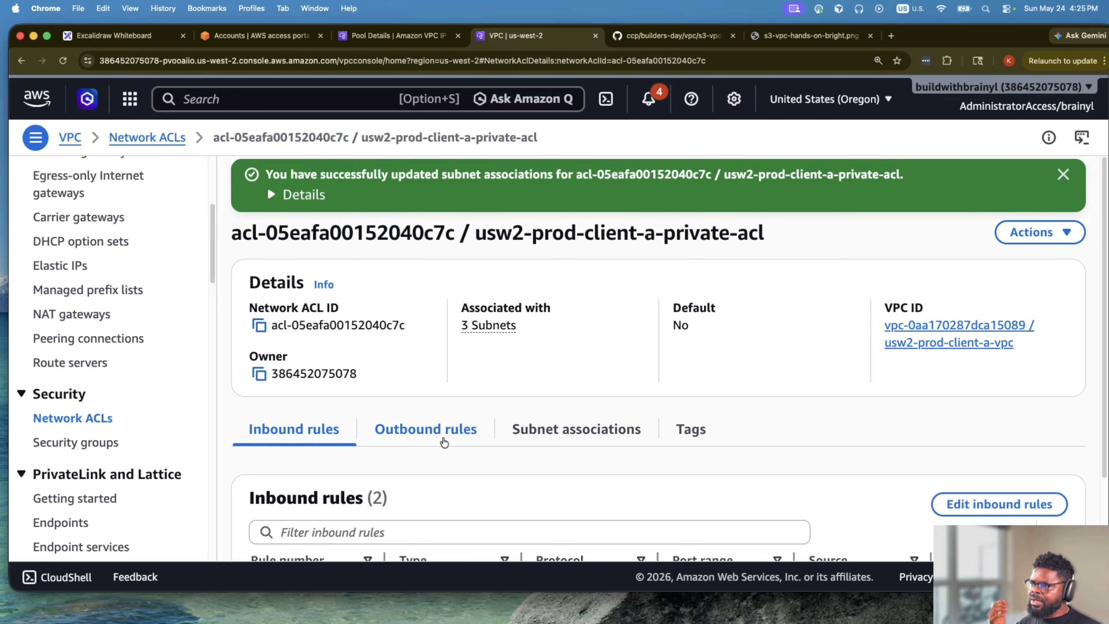
# Associate public-subnet-usw-2a, public-subnet-usw-2b and public-subnet-usw-2c with the usw2-prod-client-a-public-acl network ACL, filtering the subnets by "public", and save.
pyautogui.click(72, 419)
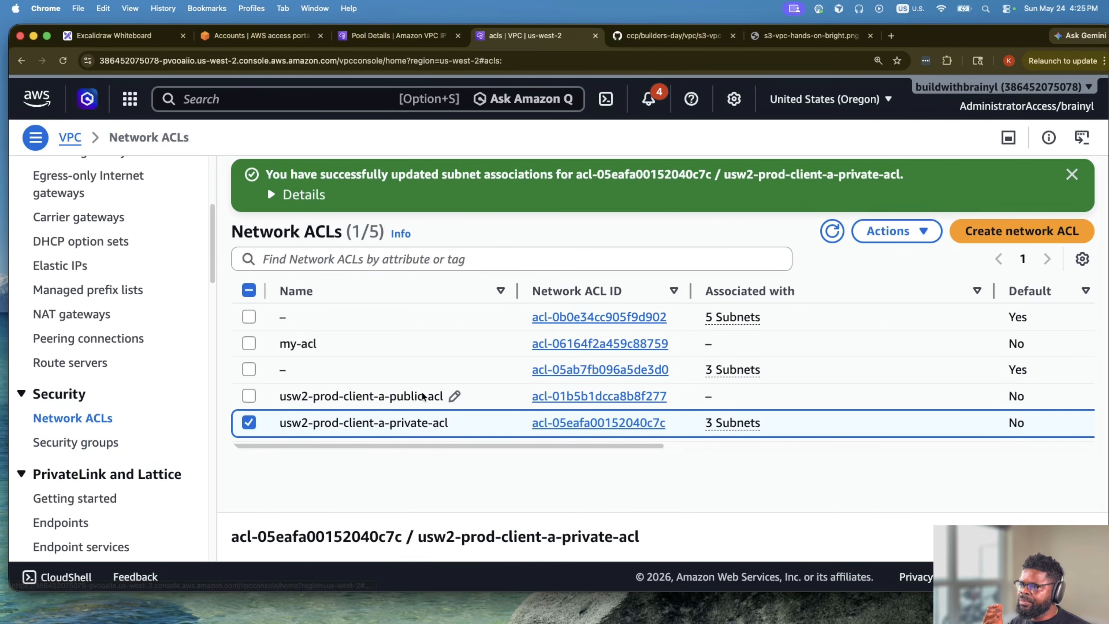
pyautogui.click(615, 398)
pyautogui.scroll(-5, 616, 406)
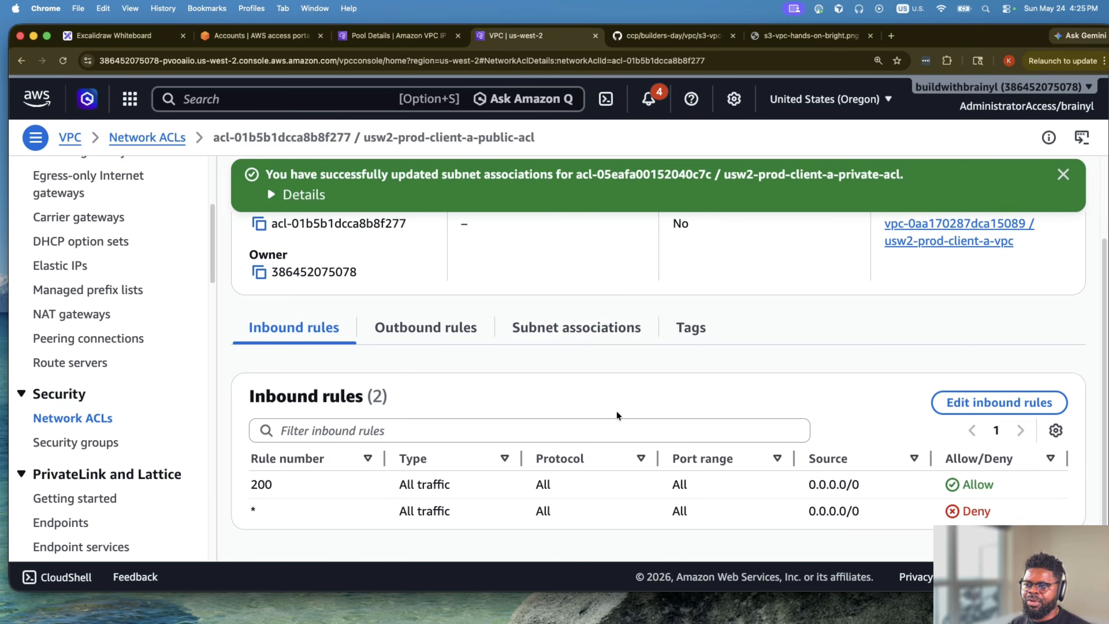
pyautogui.click(575, 333)
pyautogui.click(948, 389)
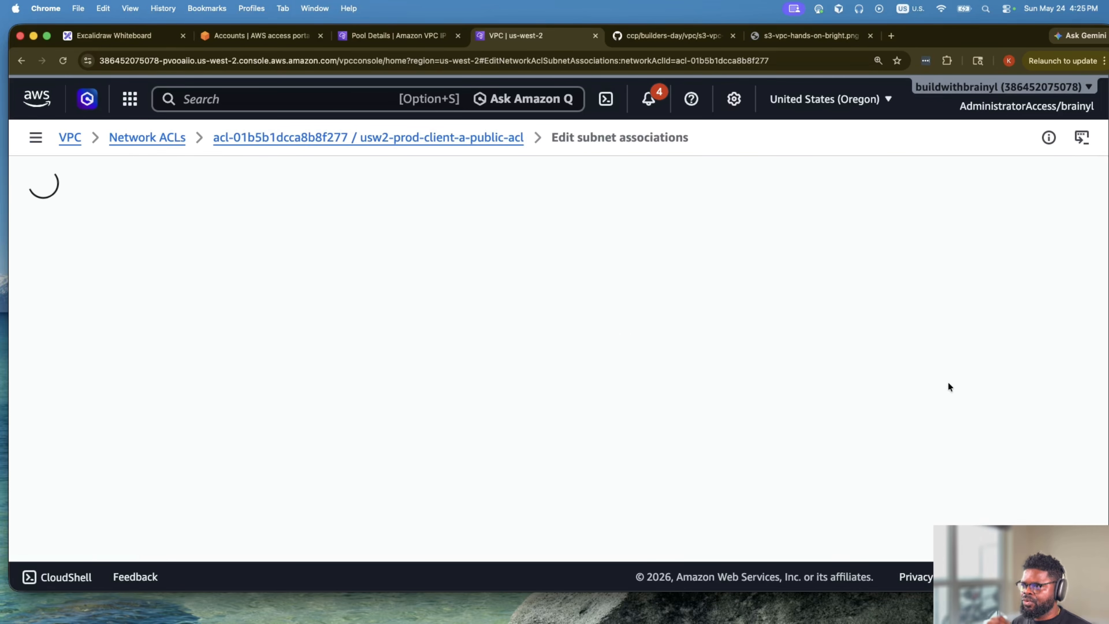
pyautogui.click(155, 270)
pyautogui.write('public')
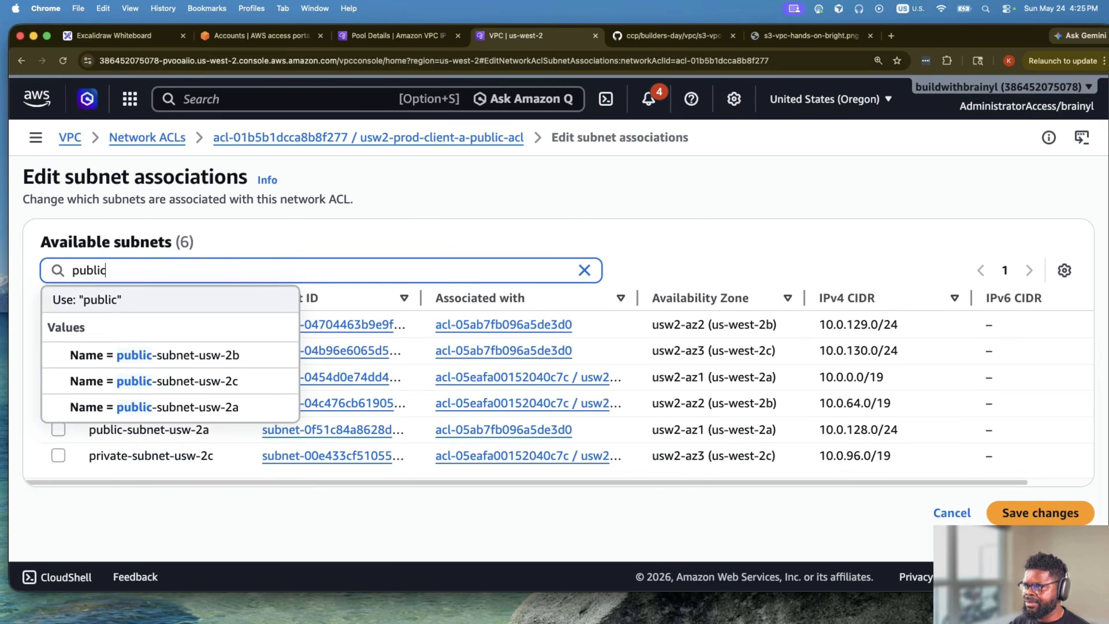
pyautogui.press('Return')
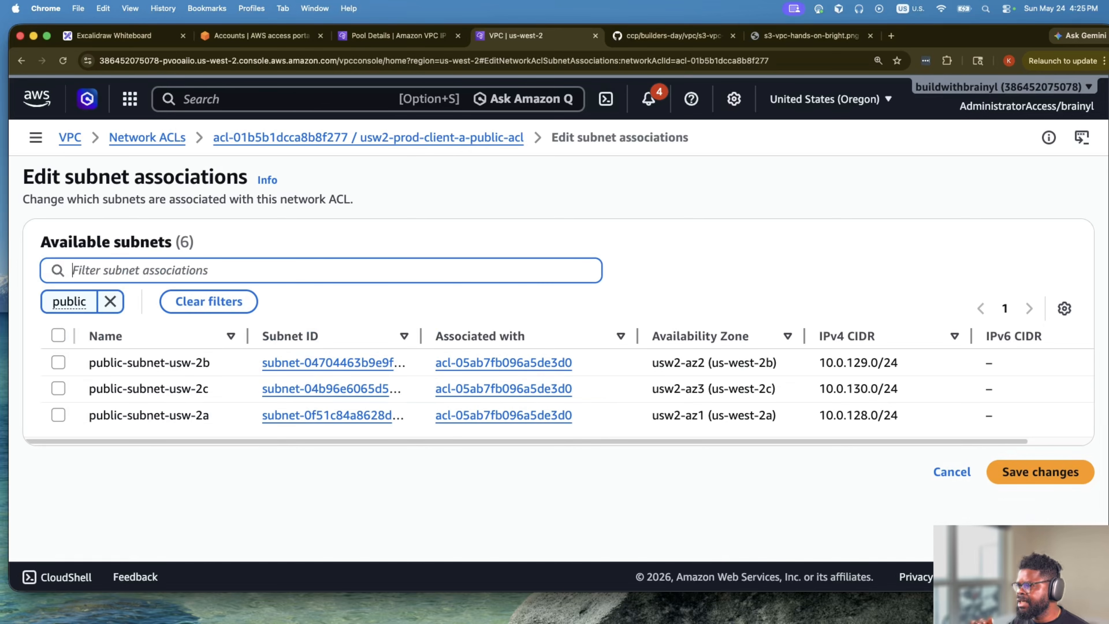
pyautogui.click(58, 335)
pyautogui.scroll(-2, 646, 405)
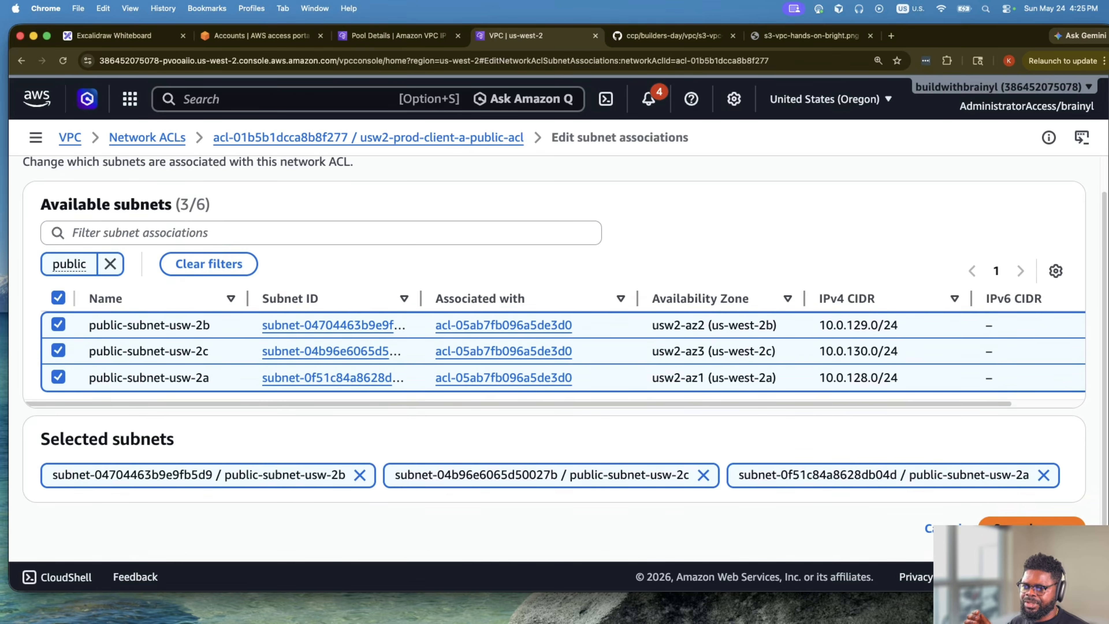
pyautogui.click(940, 515)
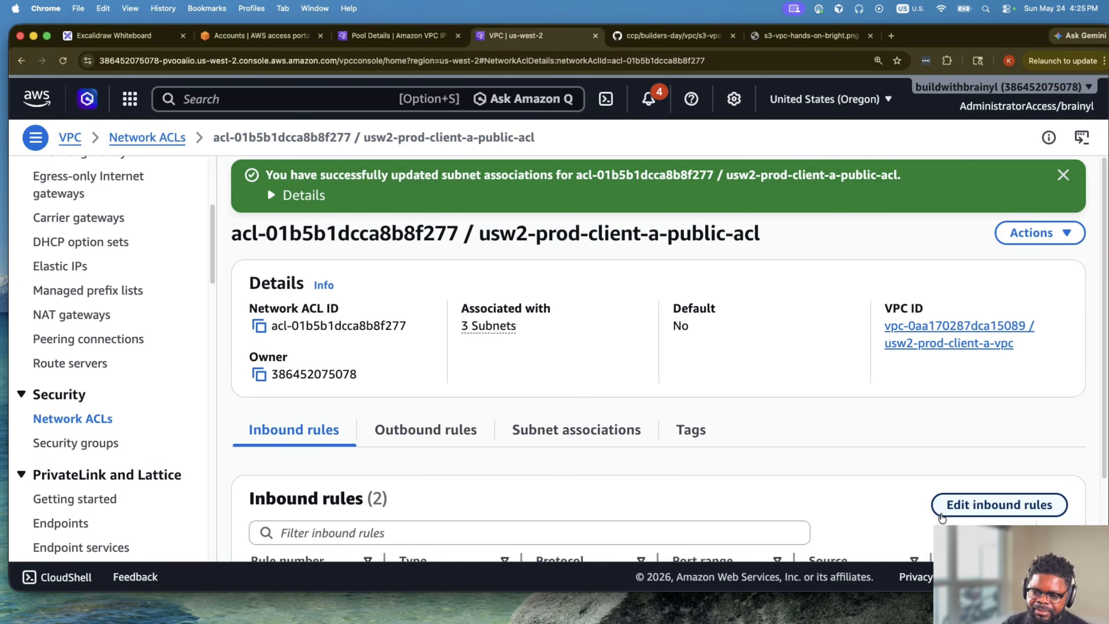
# Switch to the Excalidraw whiteboard and review the planned VPC components, selecting the NACL and Route Tables labels.
pyautogui.click(131, 36)
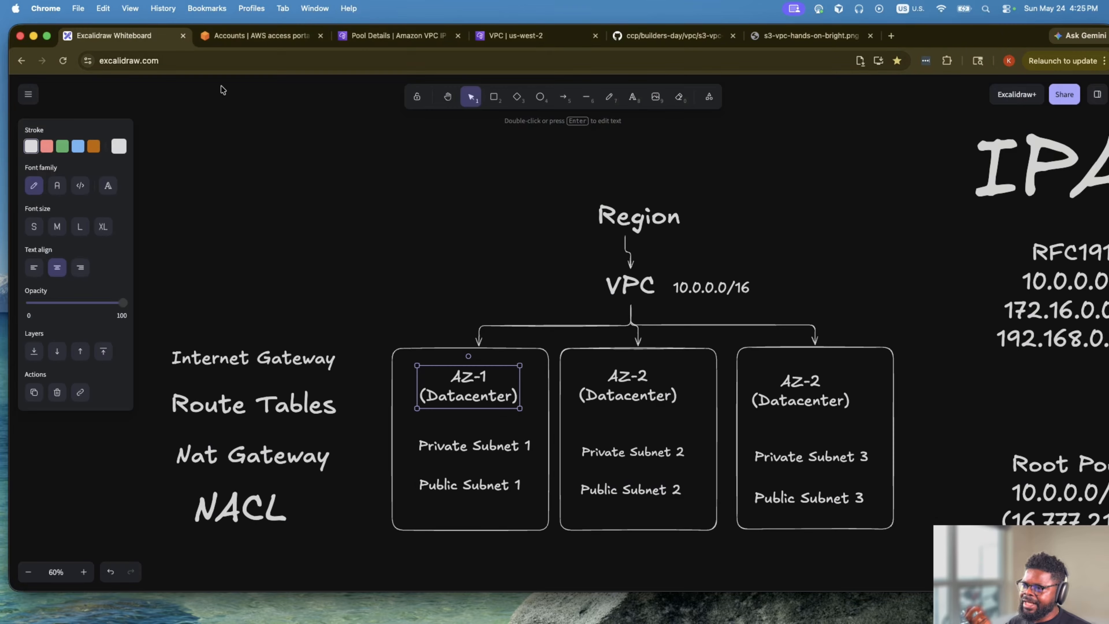
pyautogui.hscroll(-3, 386, 309)
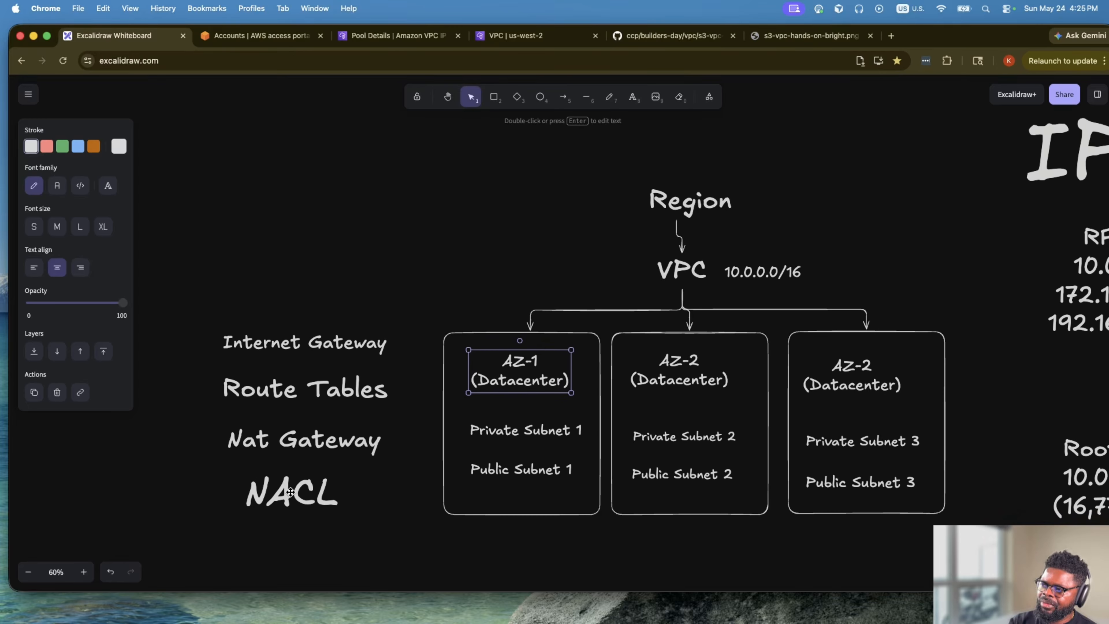
pyautogui.click(292, 490)
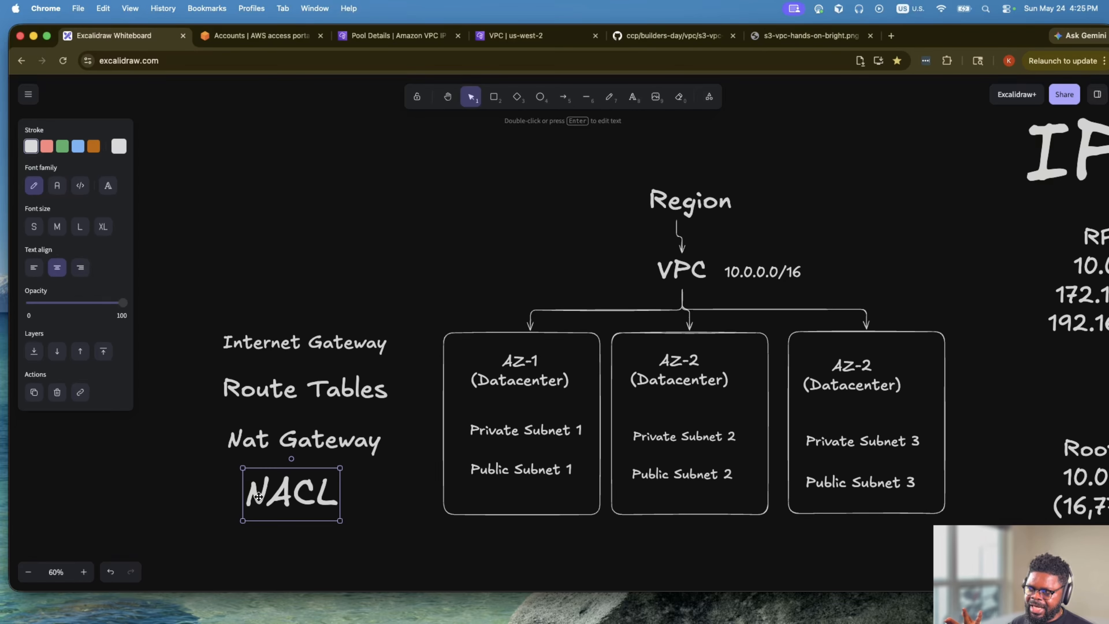
pyautogui.click(301, 393)
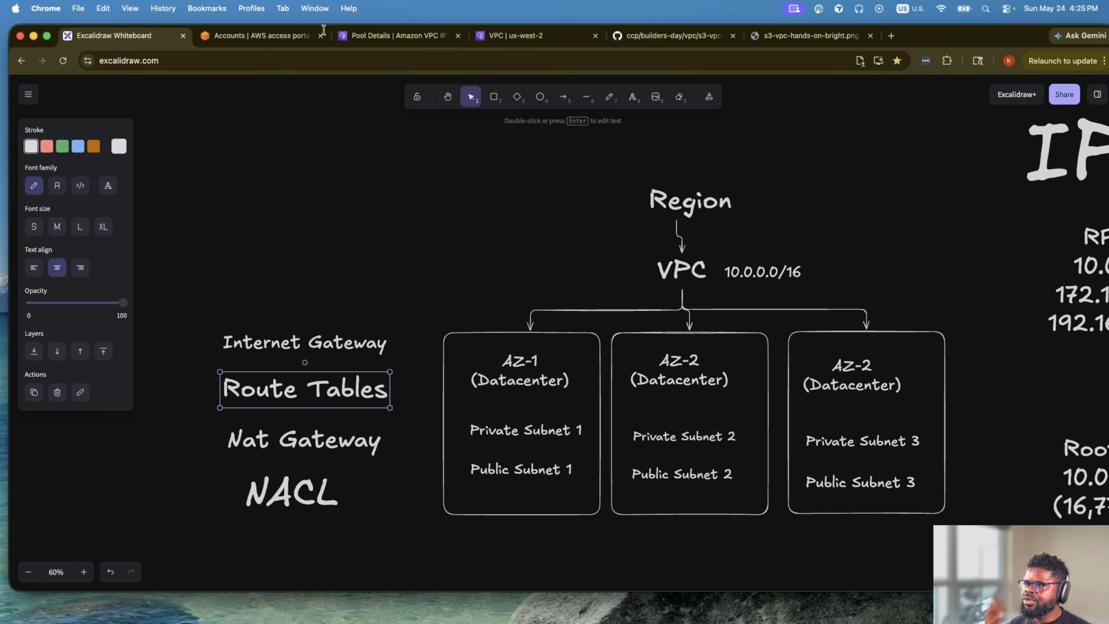
# Return to the AWS VPC console and create a route table named usw2-prod-client-a-public-route-table in the usw2-prod-client-a-vpc VPC.
pyautogui.click(502, 34)
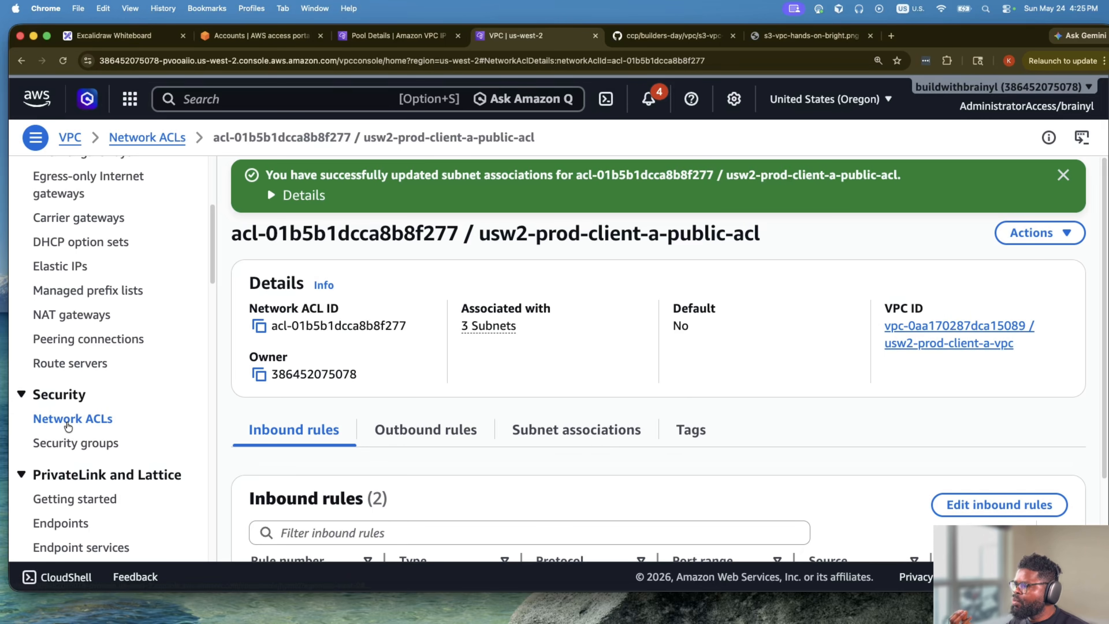
pyautogui.scroll(-10, 67, 426)
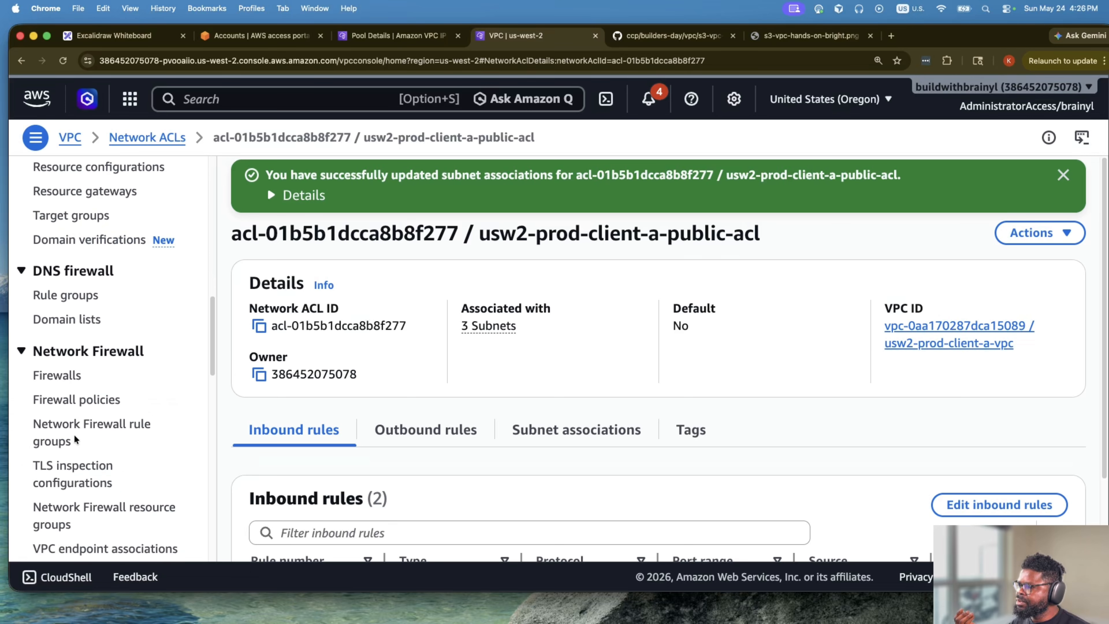
pyautogui.scroll(10, 73, 435)
pyautogui.click(82, 357)
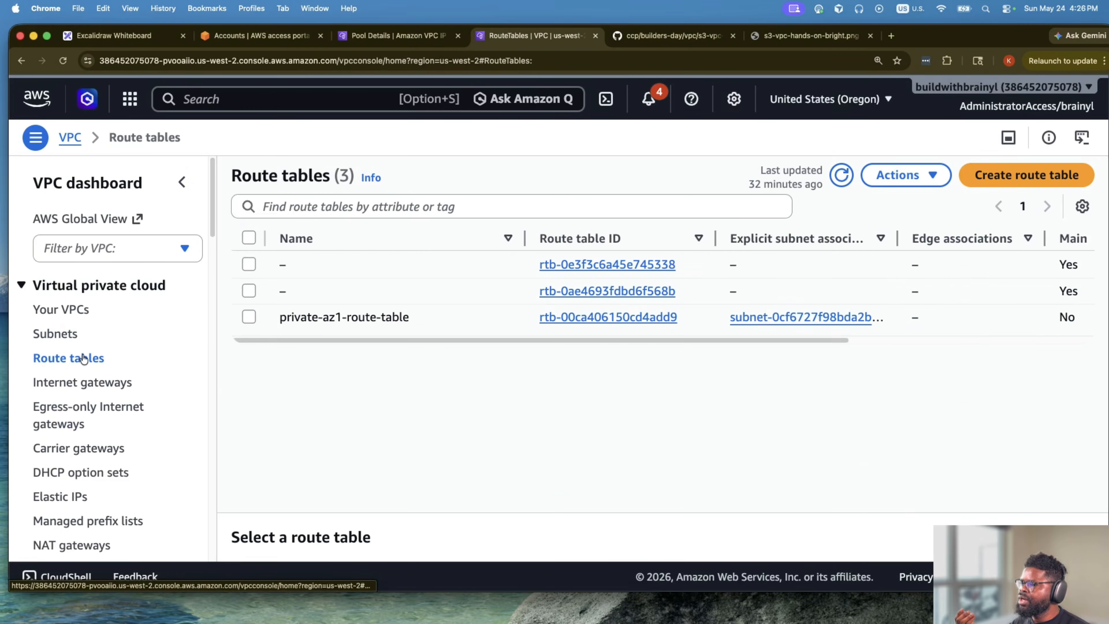
pyautogui.click(1026, 175)
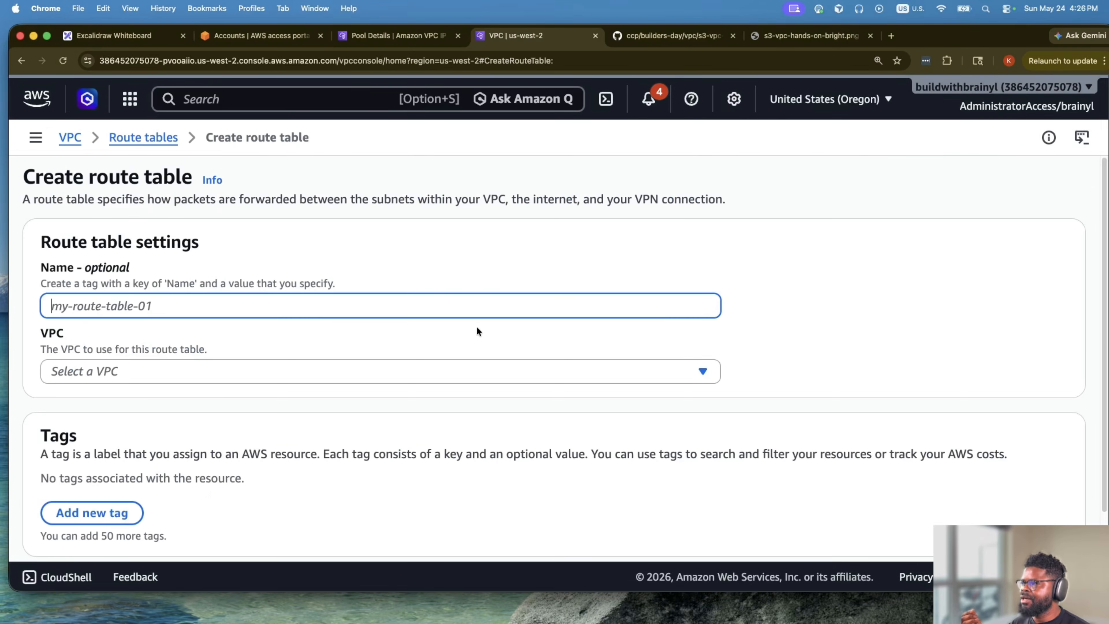
pyautogui.write('usw2-prod-client-a')
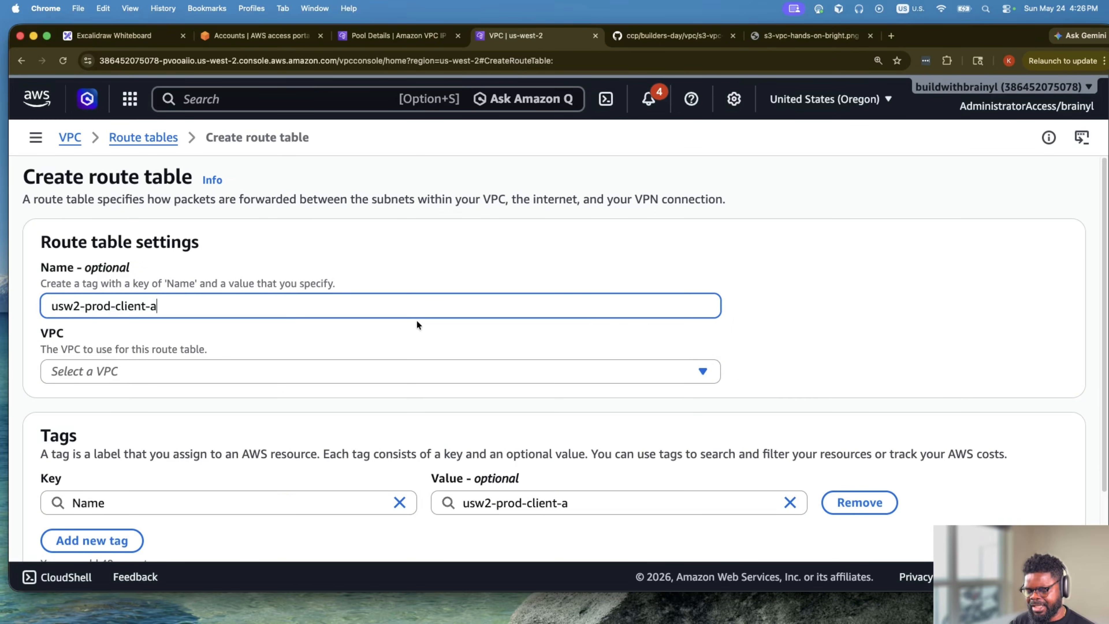
pyautogui.write('-public')
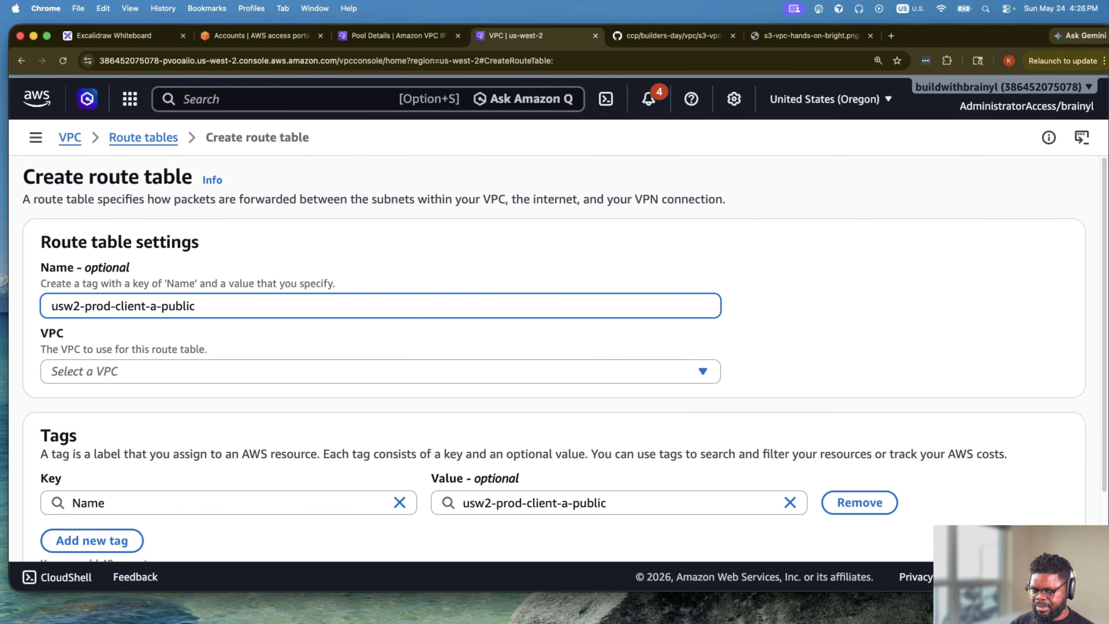
pyautogui.write('-route-table')
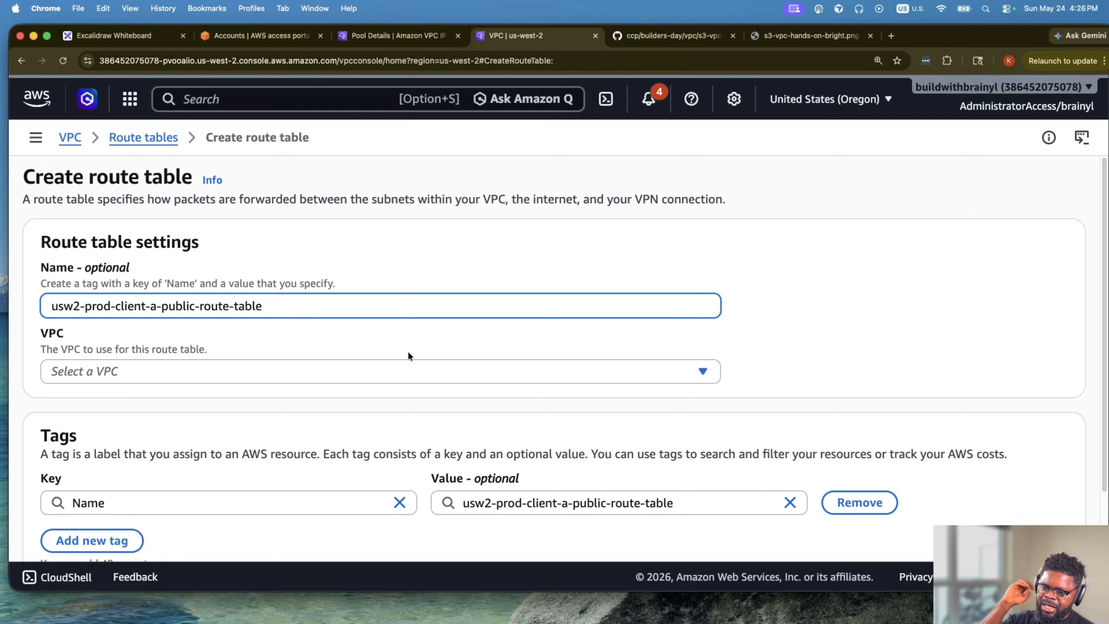
pyautogui.click(475, 388)
pyautogui.click(476, 379)
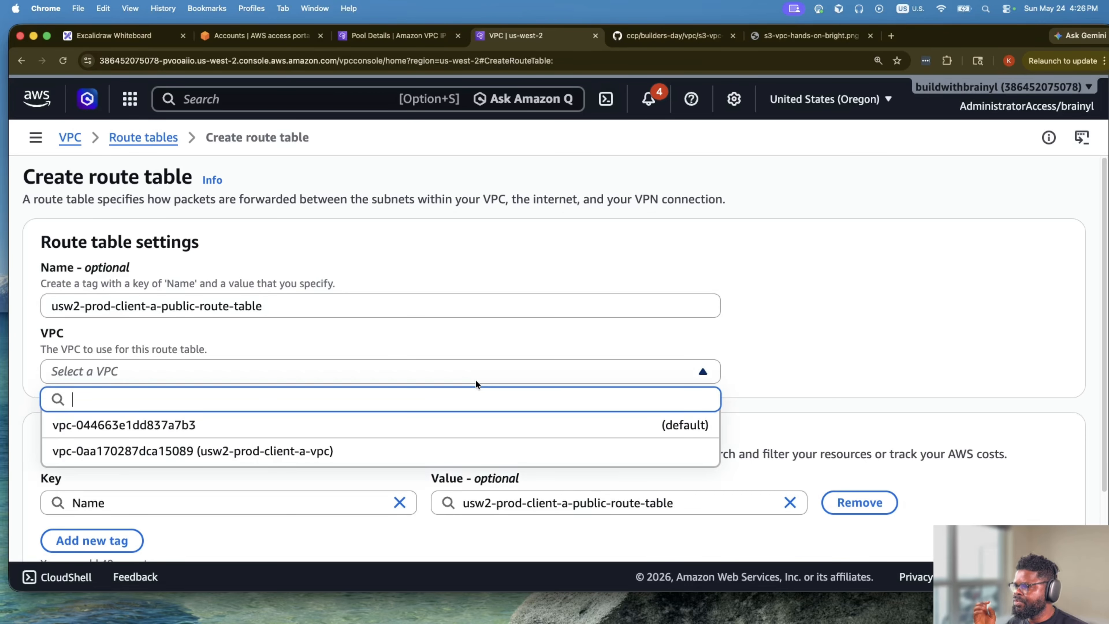
pyautogui.click(461, 450)
pyautogui.scroll(-3, 567, 395)
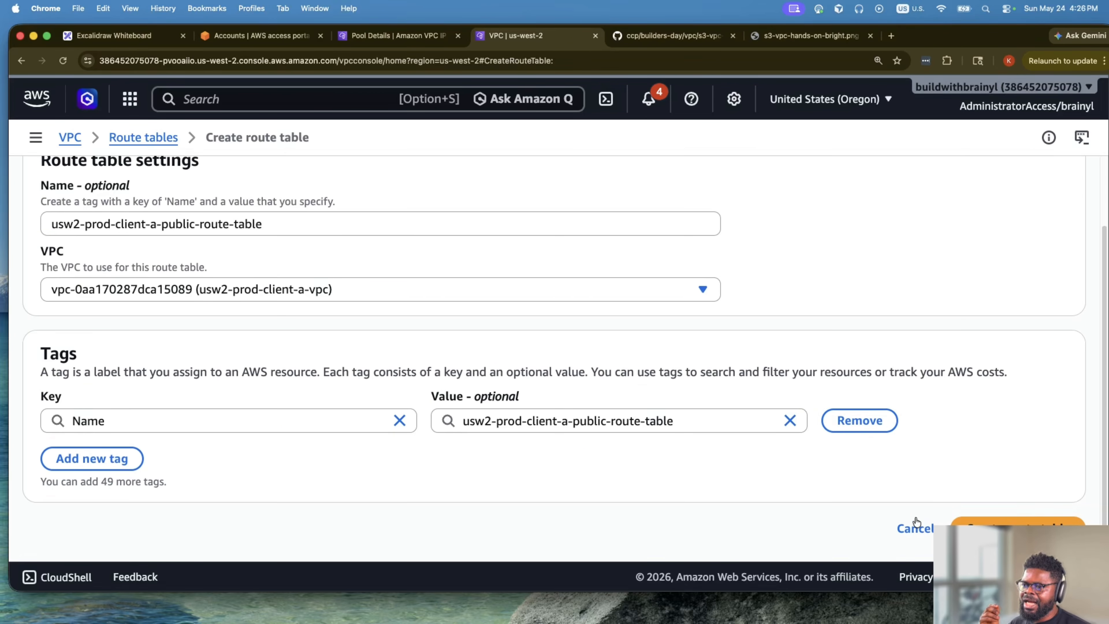
pyautogui.click(965, 522)
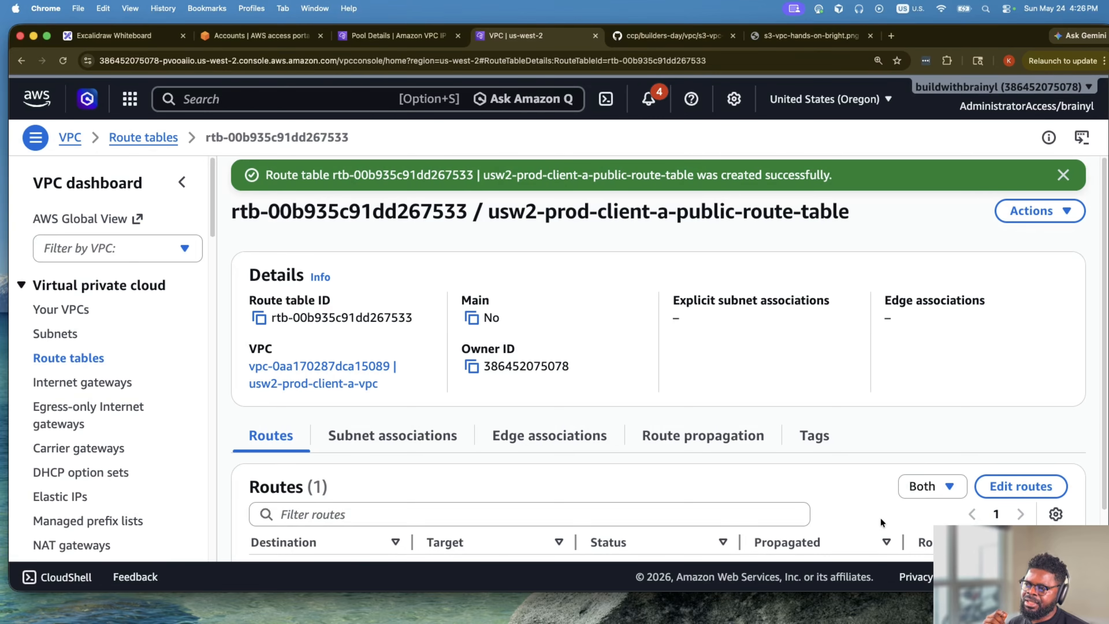
# Examine the local route's destination CIDR in the routes of usw2-prod-client-a-public-route-table.
pyautogui.scroll(-2, 880, 518)
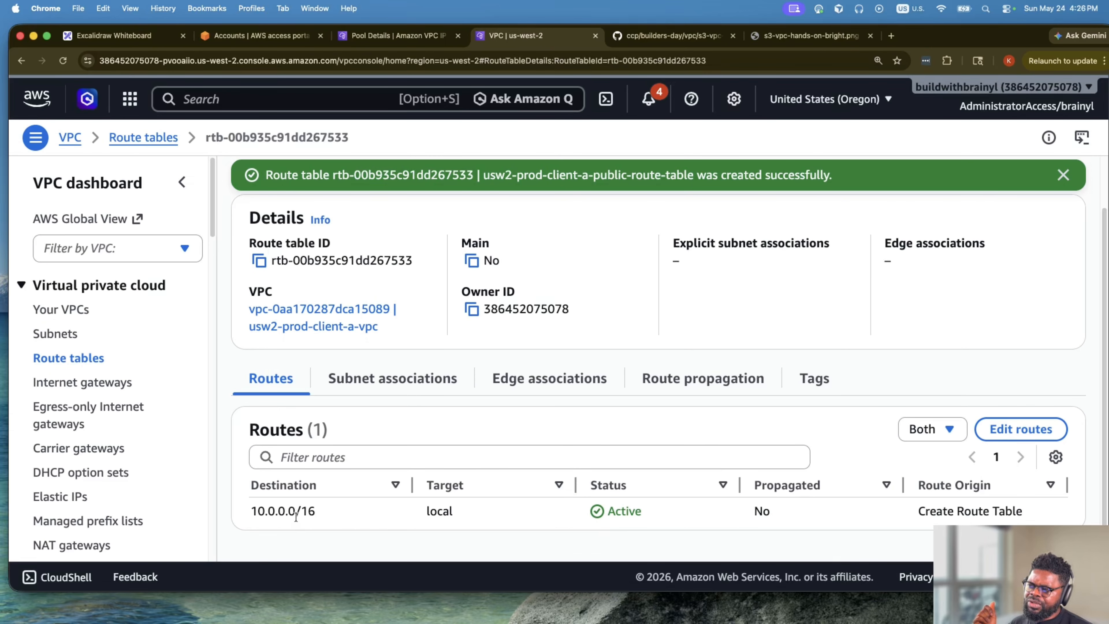
pyautogui.moveTo(251, 514); pyautogui.dragTo(394, 513)
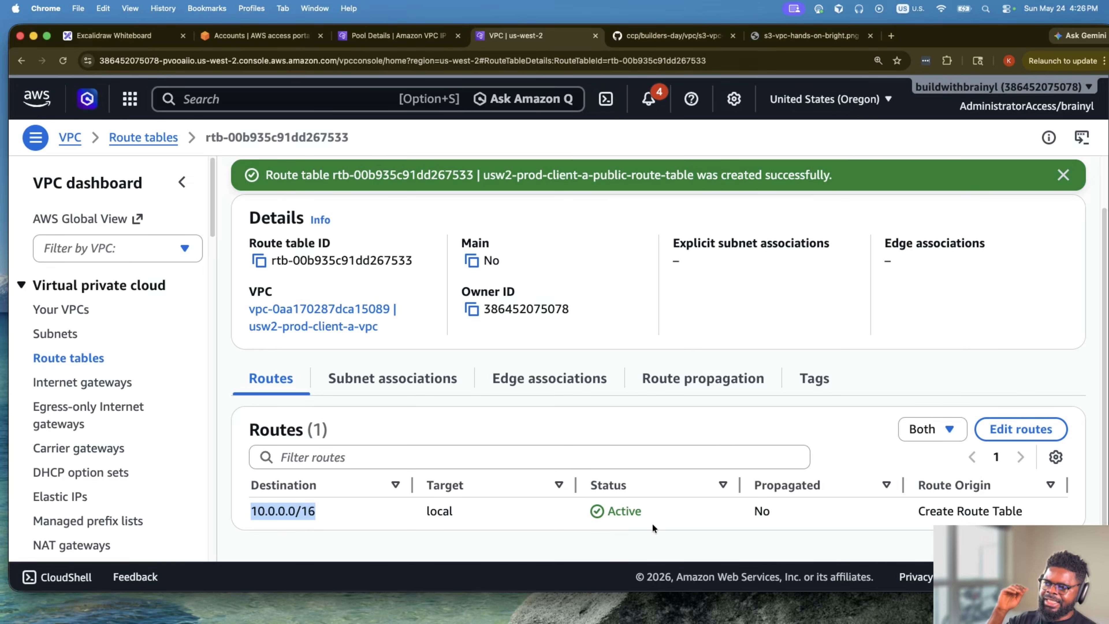
pyautogui.moveTo(248, 514); pyautogui.dragTo(362, 518)
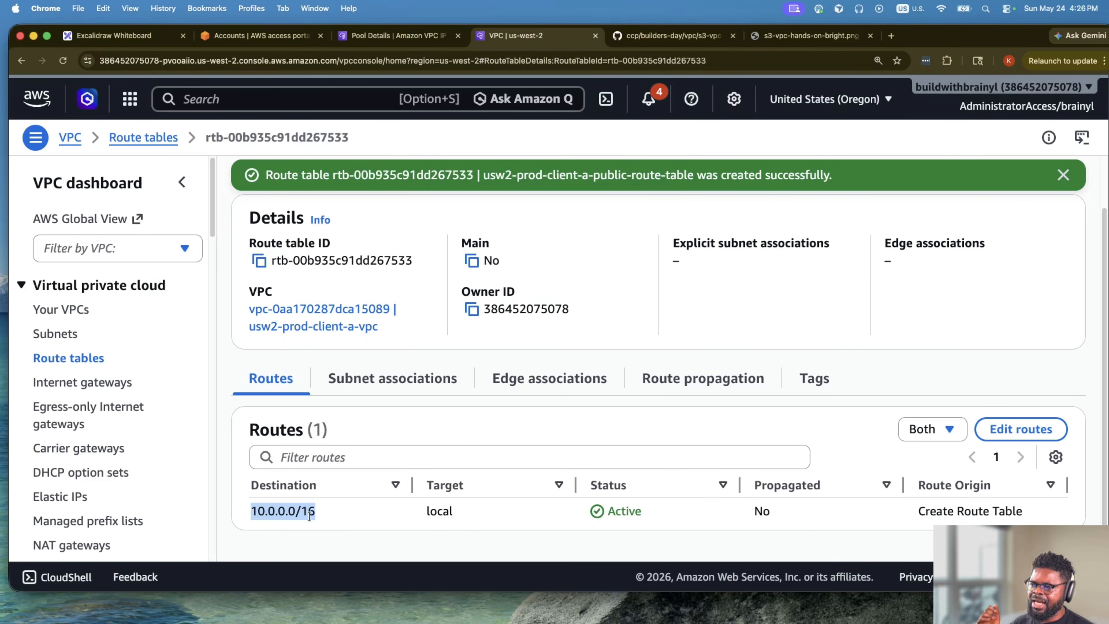
# Compare the local route's destination with the usw2-prod-client-a-vpc range on the Excalidraw whiteboard, and return to the public route table in the AWS console.
pyautogui.moveTo(249, 514); pyautogui.dragTo(378, 515)
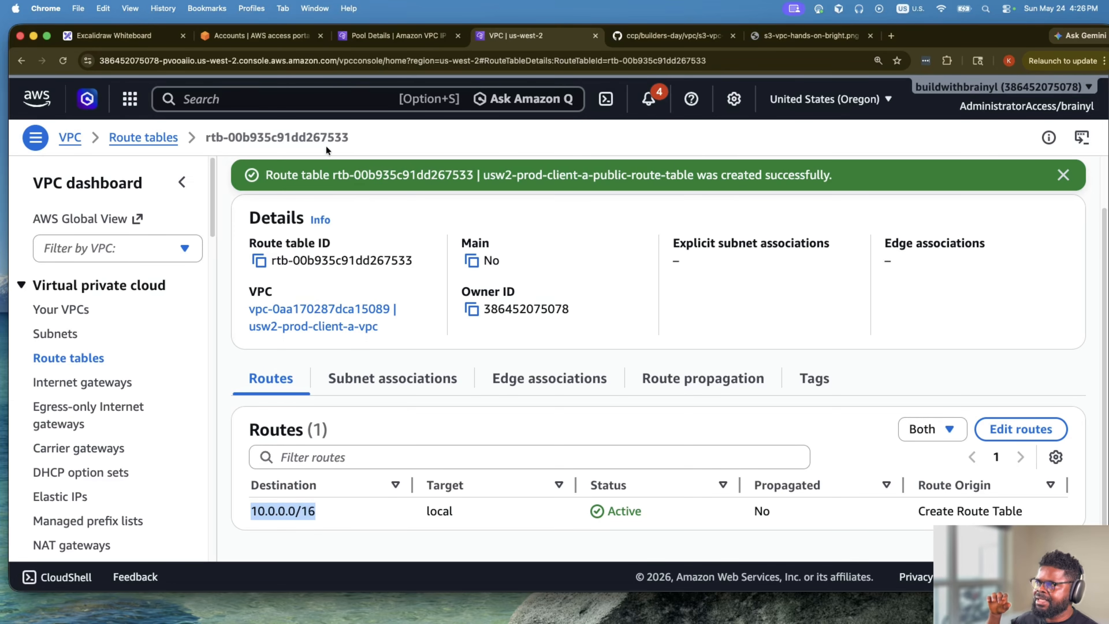
pyautogui.click(146, 40)
pyautogui.scroll(-15, 490, 388)
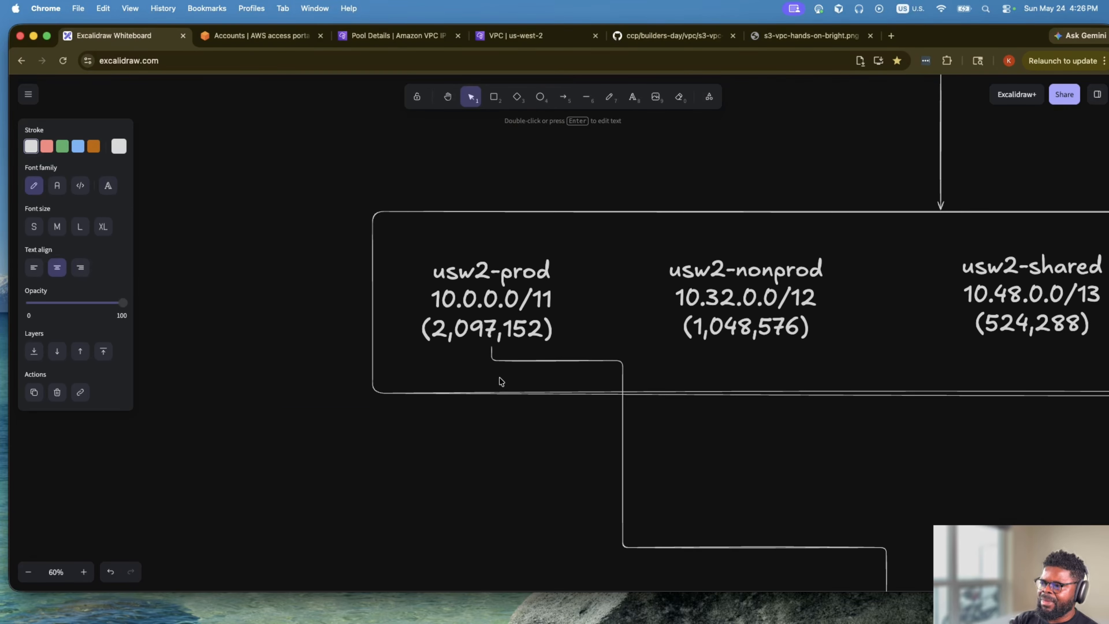
pyautogui.scroll(-10, 505, 386)
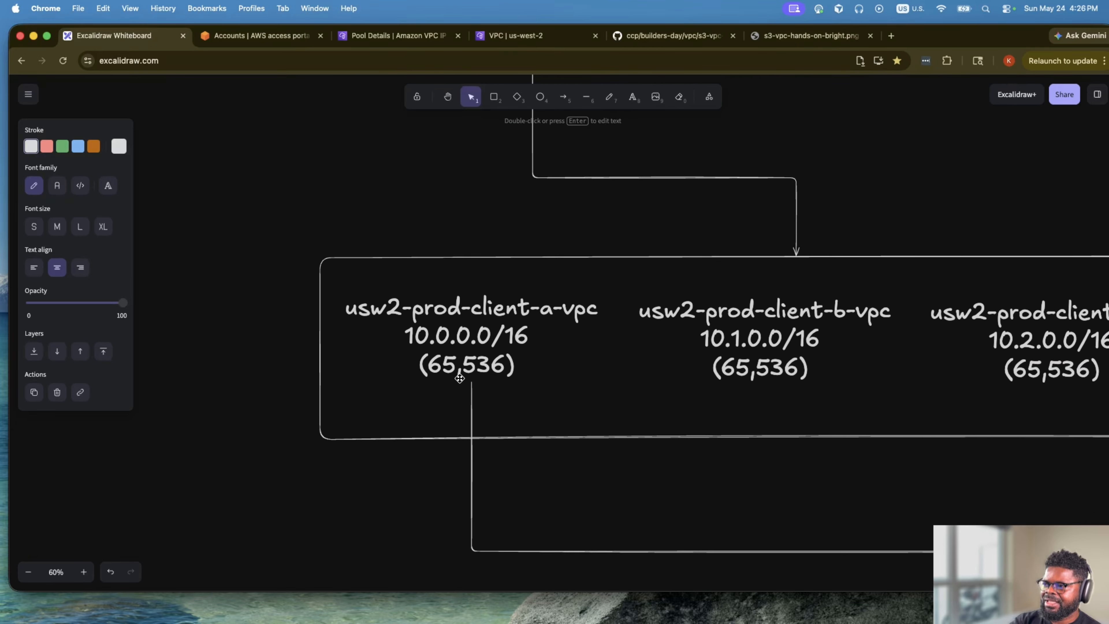
pyautogui.click(448, 236)
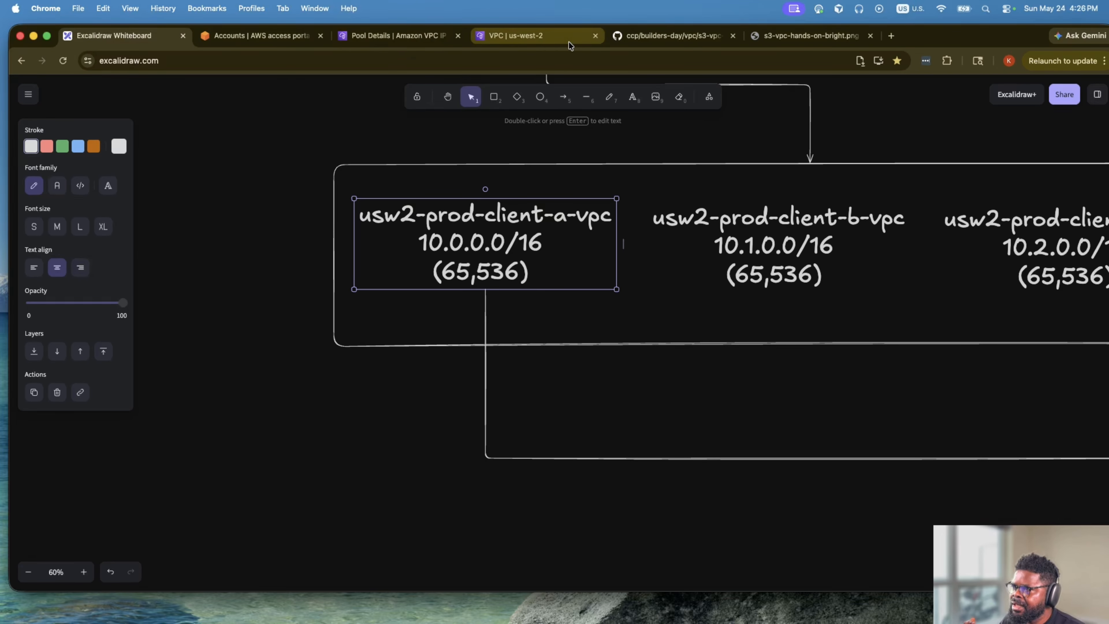
pyautogui.click(553, 44)
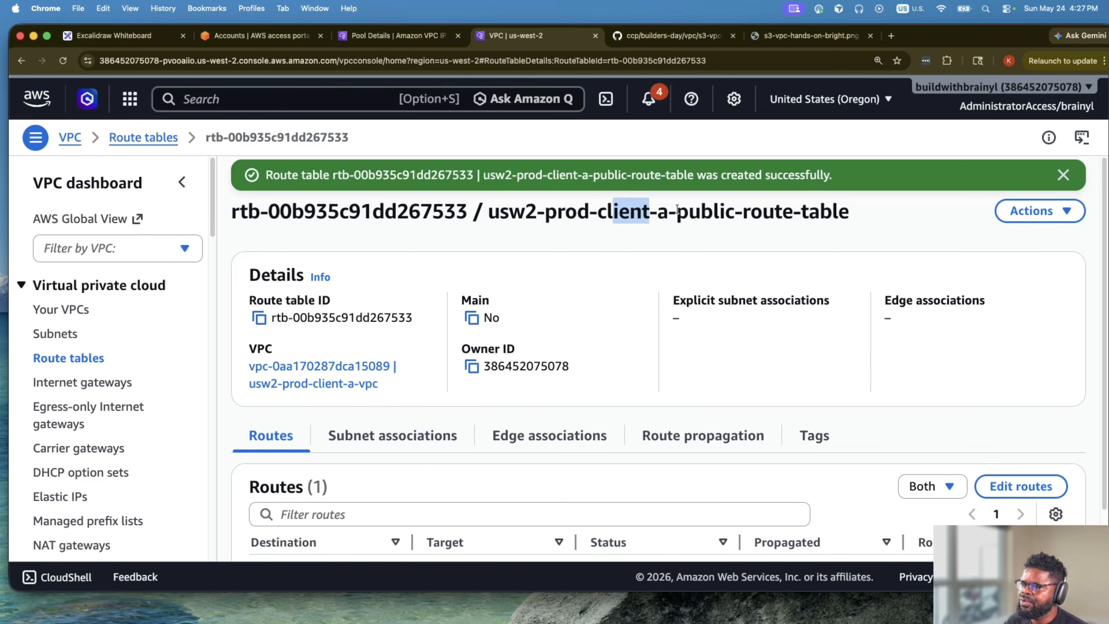
pyautogui.moveTo(864, 213); pyautogui.dragTo(478, 231)
pyautogui.scroll(-3, 644, 448)
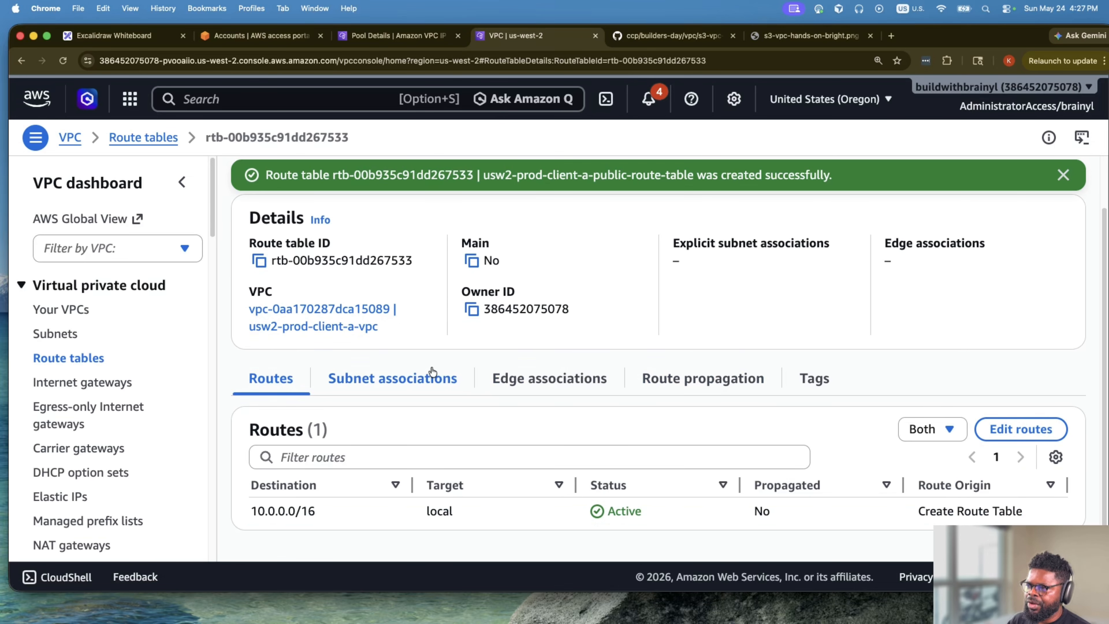
pyautogui.click(421, 378)
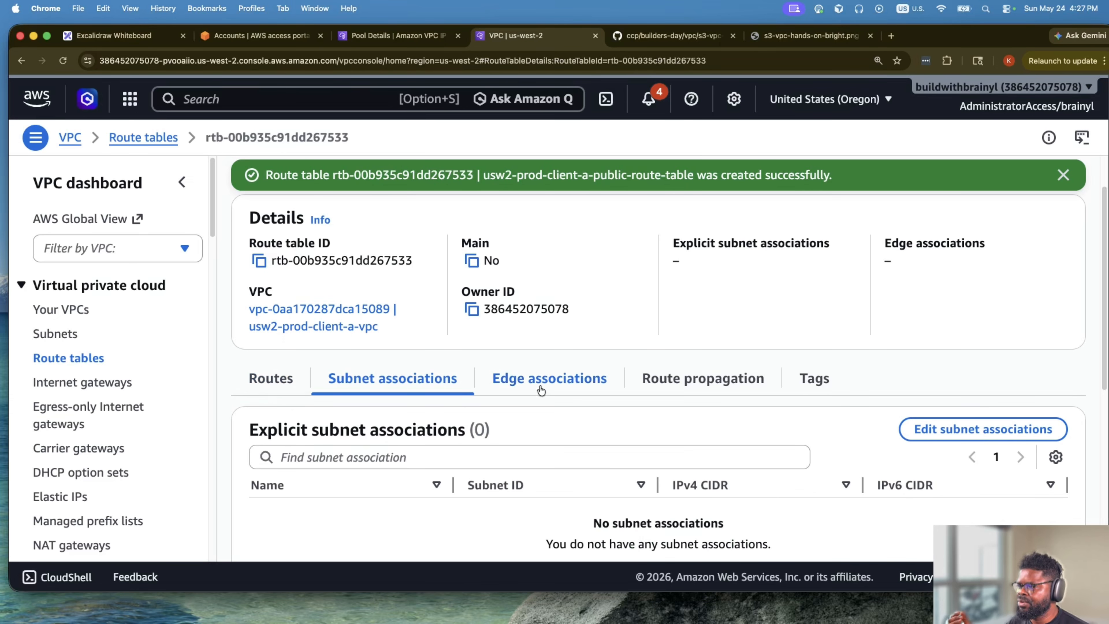
pyautogui.scroll(-5, 1028, 265)
pyautogui.scroll(5, 1027, 266)
pyautogui.click(986, 388)
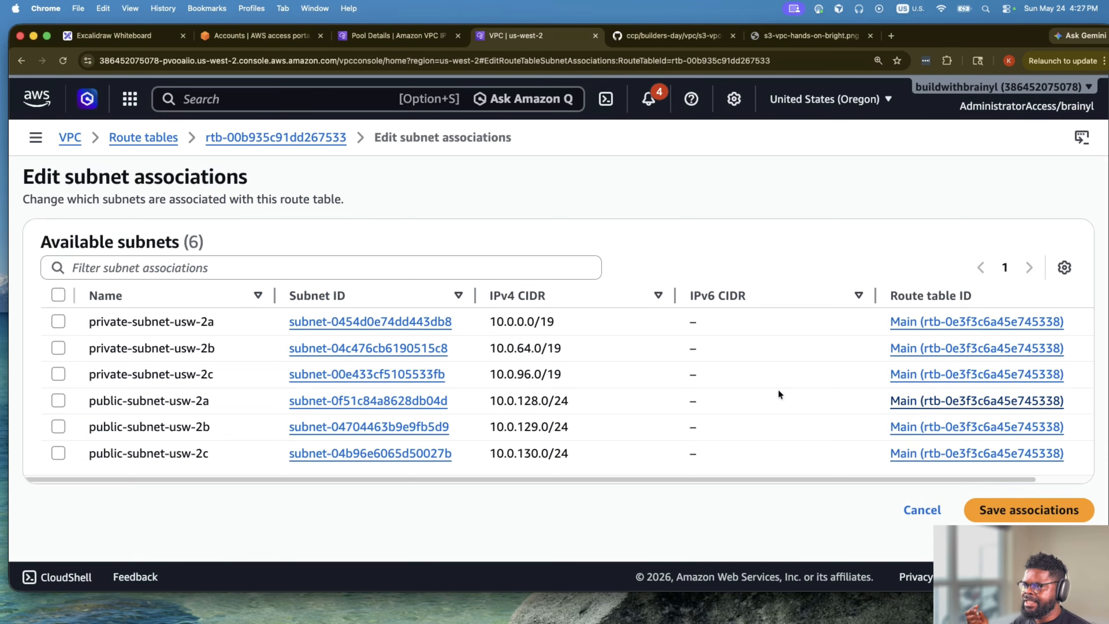
pyautogui.click(286, 138)
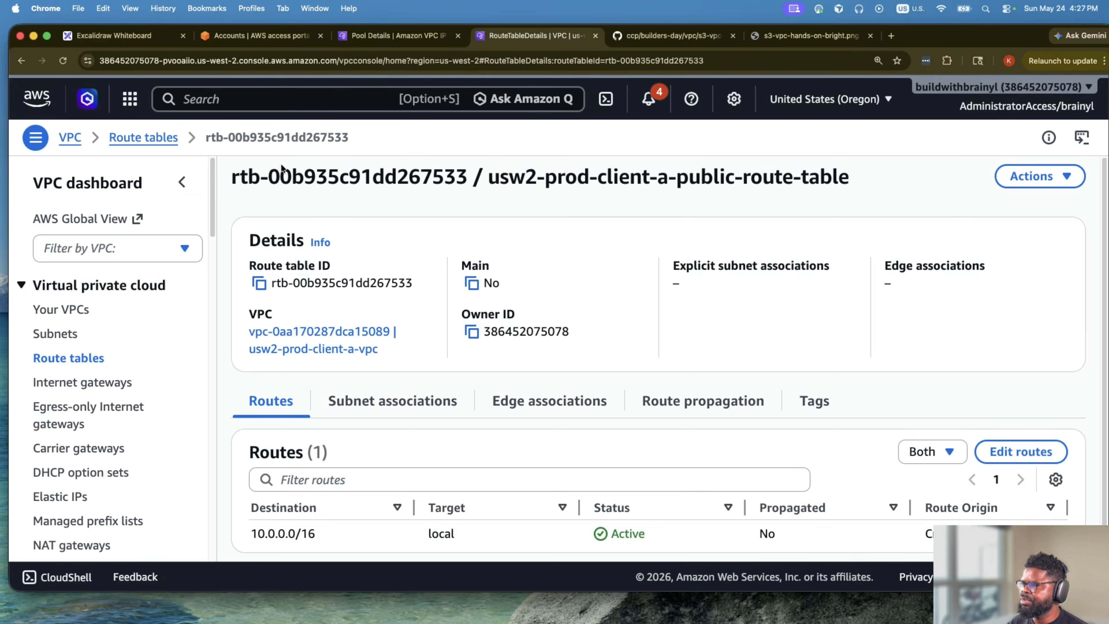
# Filter the available subnets by "public" and associate public-subnet-usw-2a, public-subnet-usw-2b and public-subnet-usw-2c with the public route table.
pyautogui.scroll(-1, 614, 364)
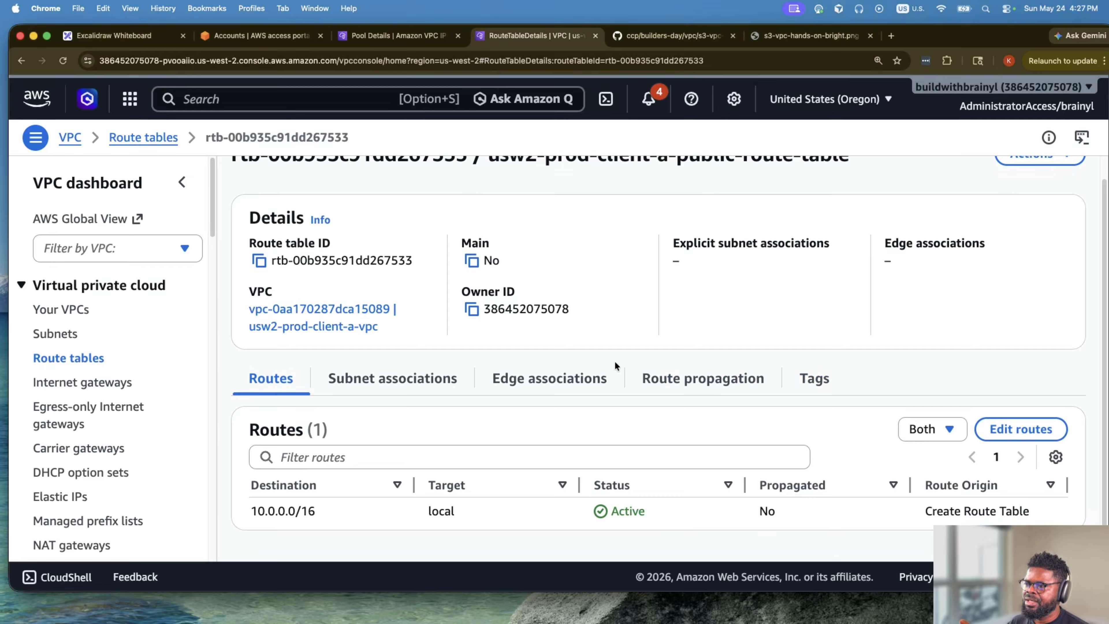
pyautogui.click(438, 387)
pyautogui.click(1035, 429)
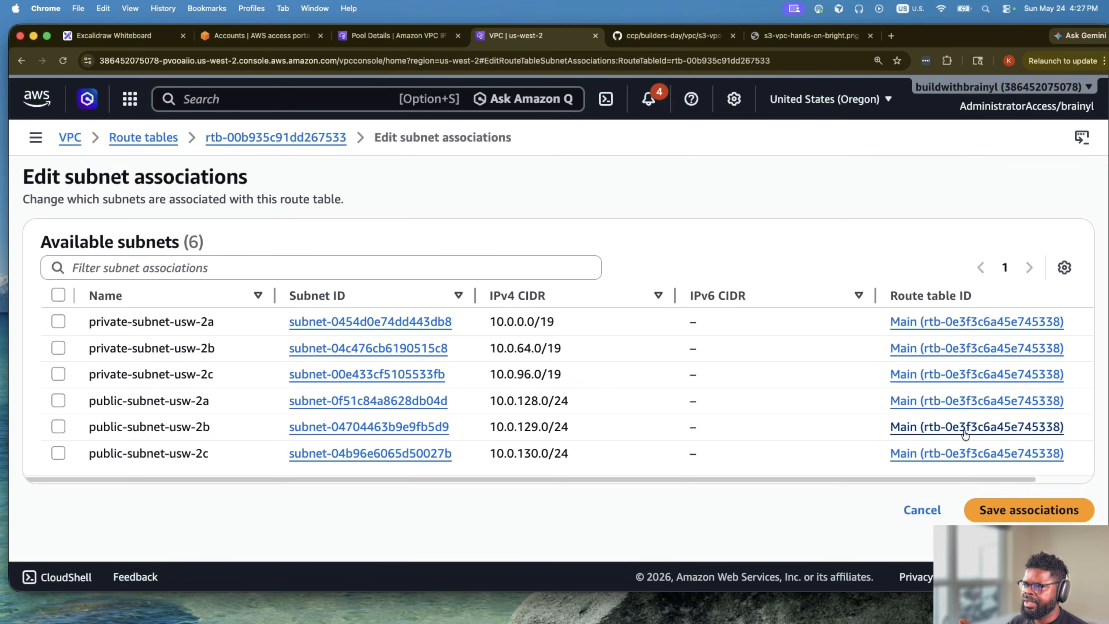
pyautogui.click(264, 257)
pyautogui.write('public')
pyautogui.press('Return')
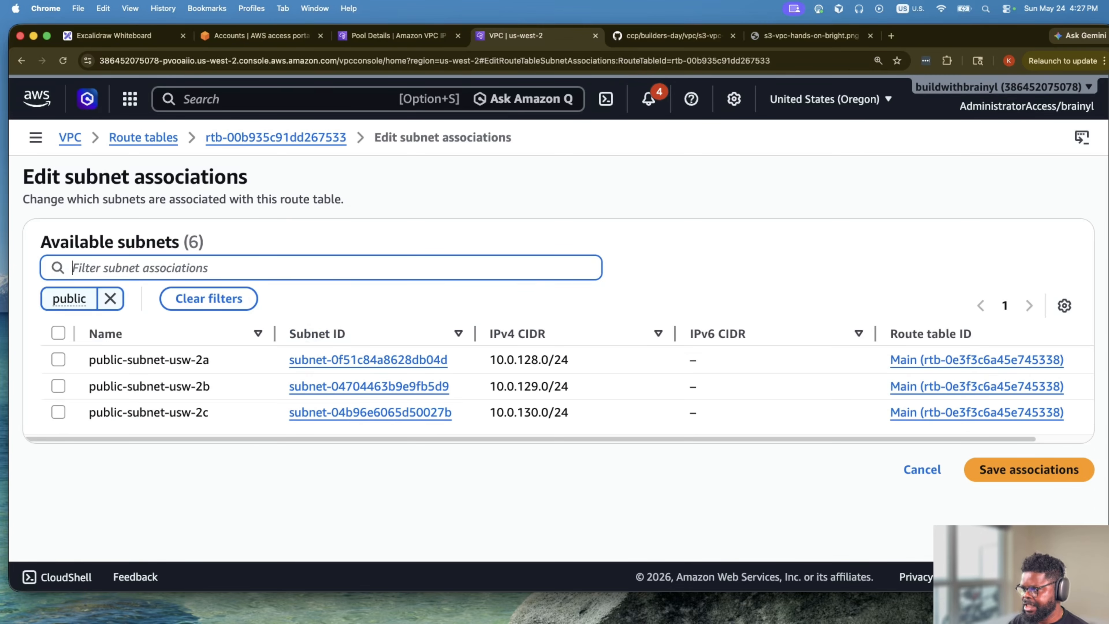
pyautogui.click(58, 333)
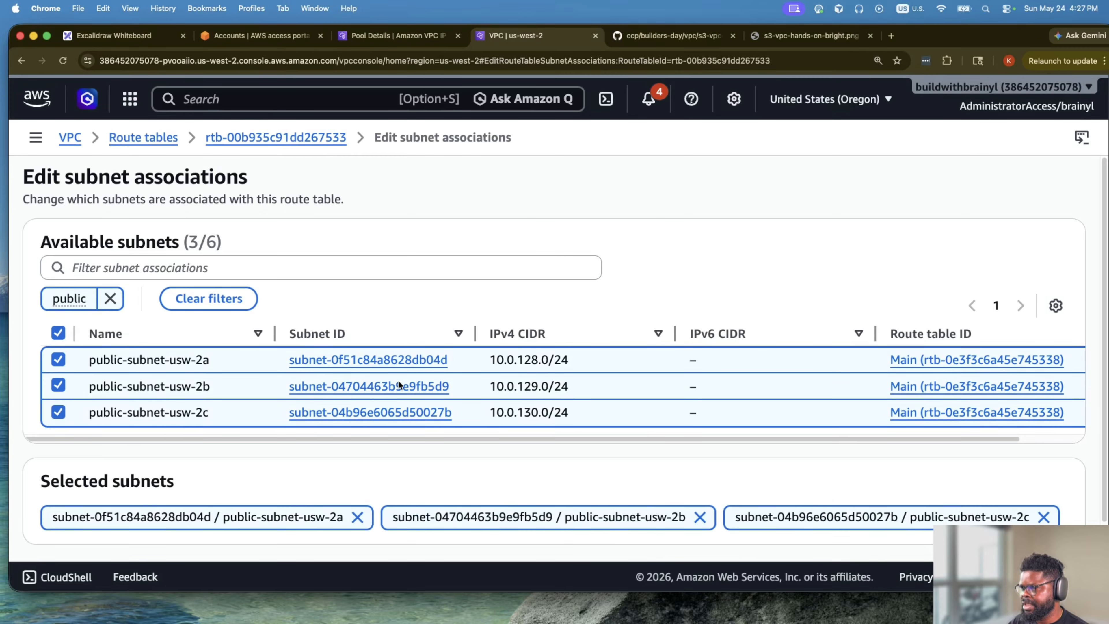
pyautogui.scroll(-2, 970, 503)
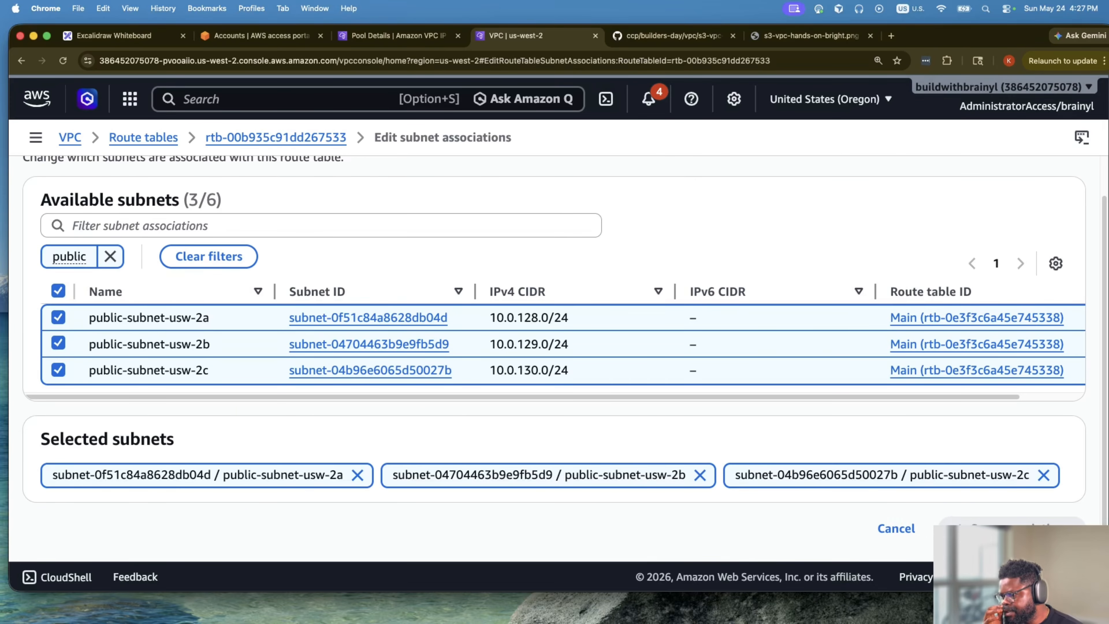
pyautogui.click(1013, 529)
pyautogui.scroll(-2, 788, 403)
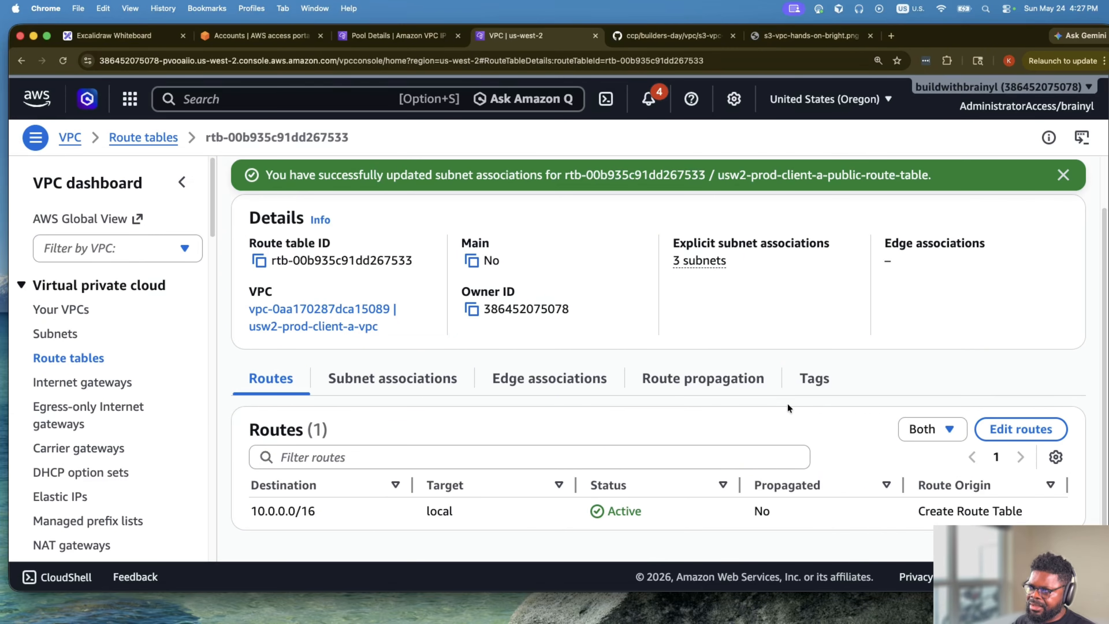
# Start a new route table in the VPC's route table list and name it usw2-prod-client-a-private-route-table.
pyautogui.click(96, 359)
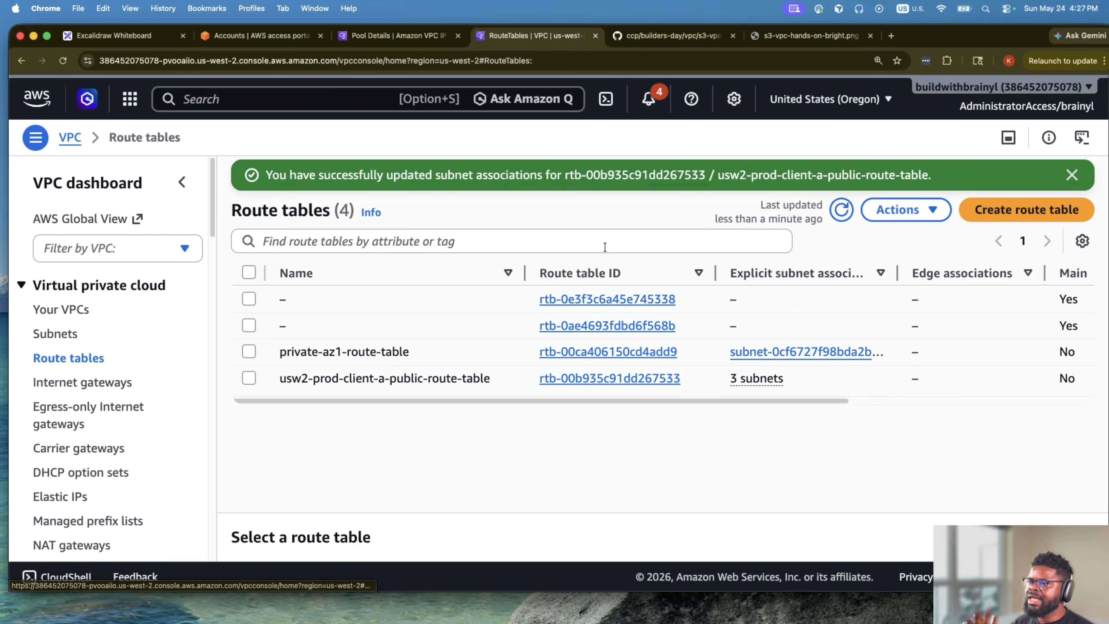
pyautogui.click(841, 211)
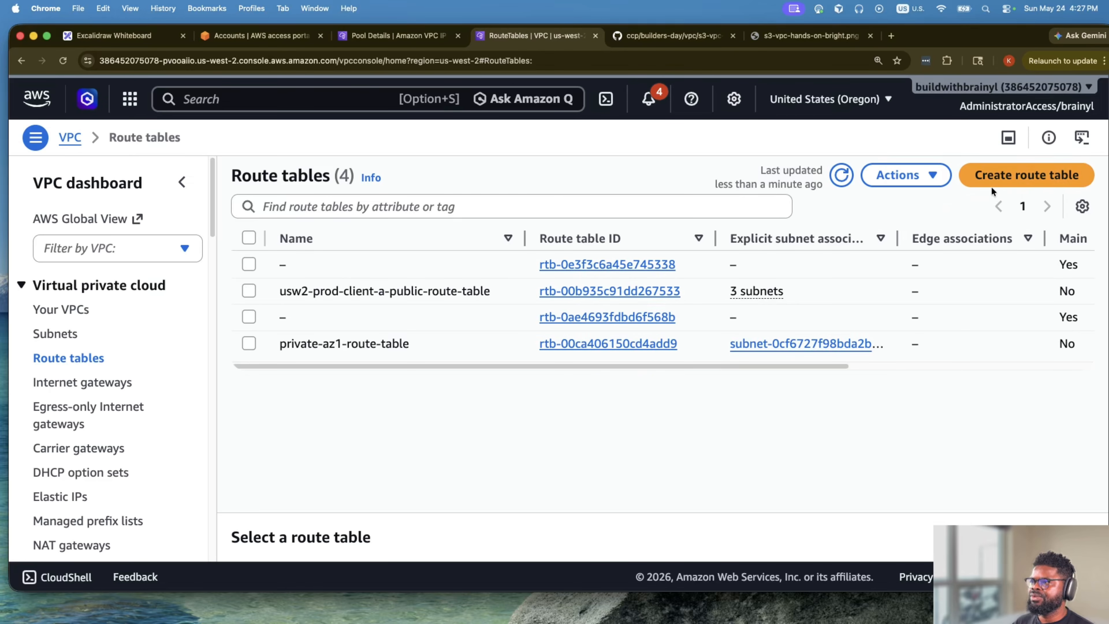
pyautogui.click(1032, 180)
pyautogui.write('usw2-prod-client-a-public-route-table')
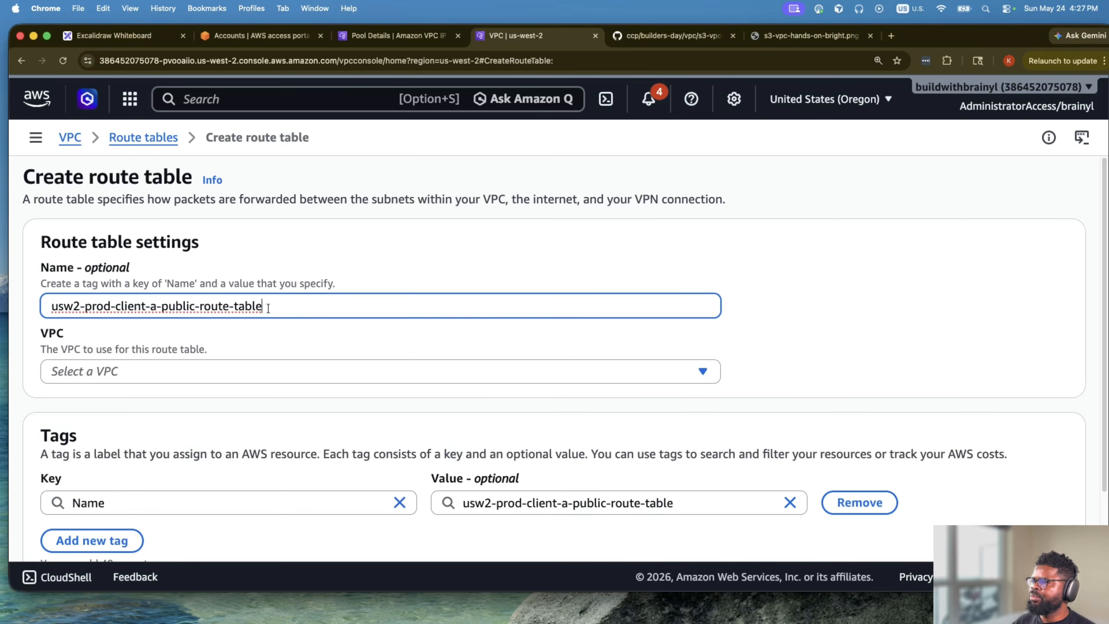
pyautogui.doubleClick(174, 305)
pyautogui.write('[r')
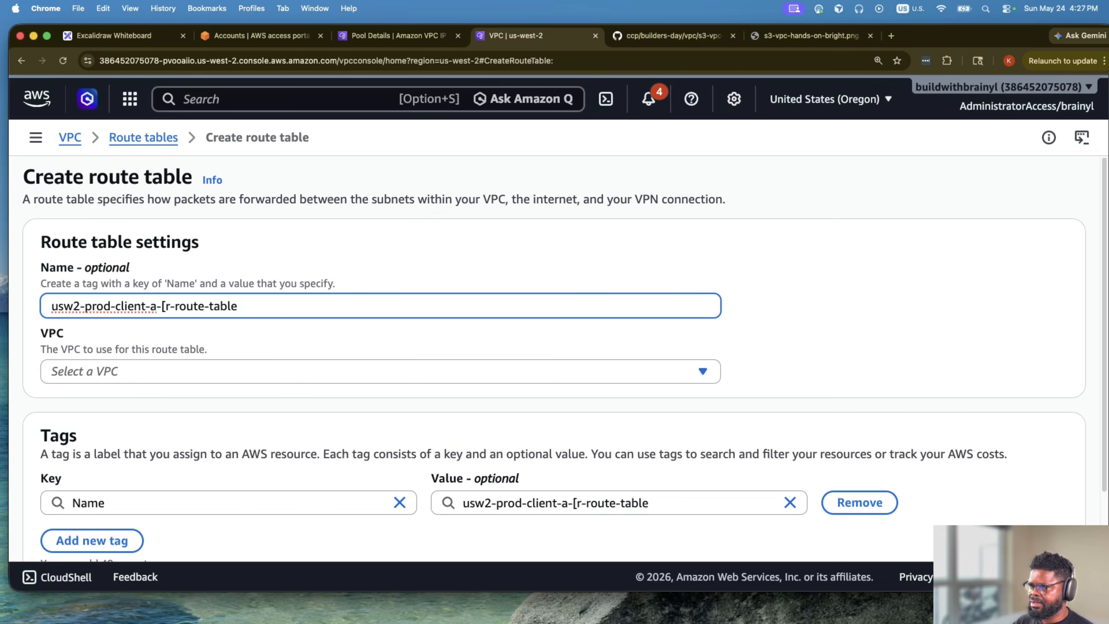
pyautogui.press('BackSpace')
pyautogui.press('BackSpace')
pyautogui.write('privatre')
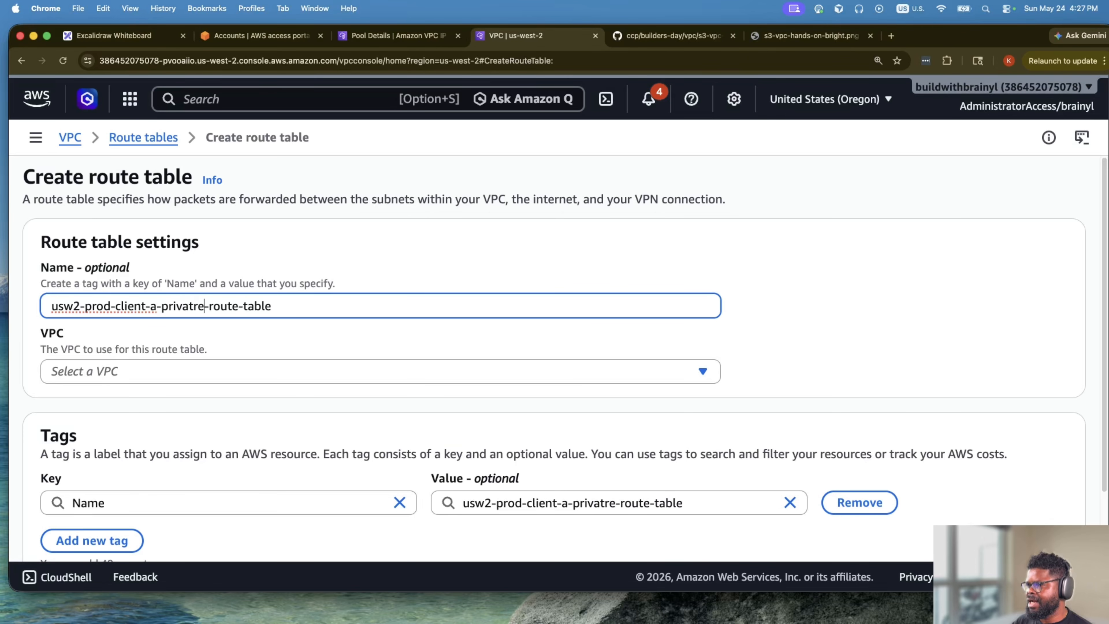
pyautogui.press('BackSpace')
pyautogui.press('BackSpace')
pyautogui.write('e')
# Assign the new route table to the VPC usw2-prod-client-a-vpc and create it.
pyautogui.click(238, 374)
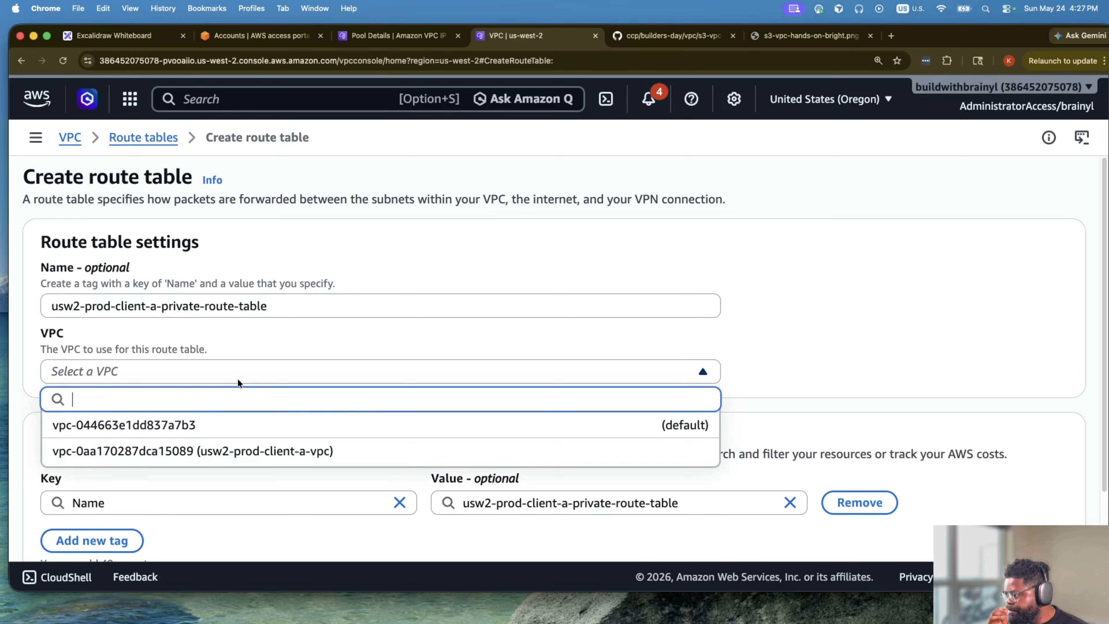
pyautogui.click(248, 454)
pyautogui.scroll(-3, 325, 431)
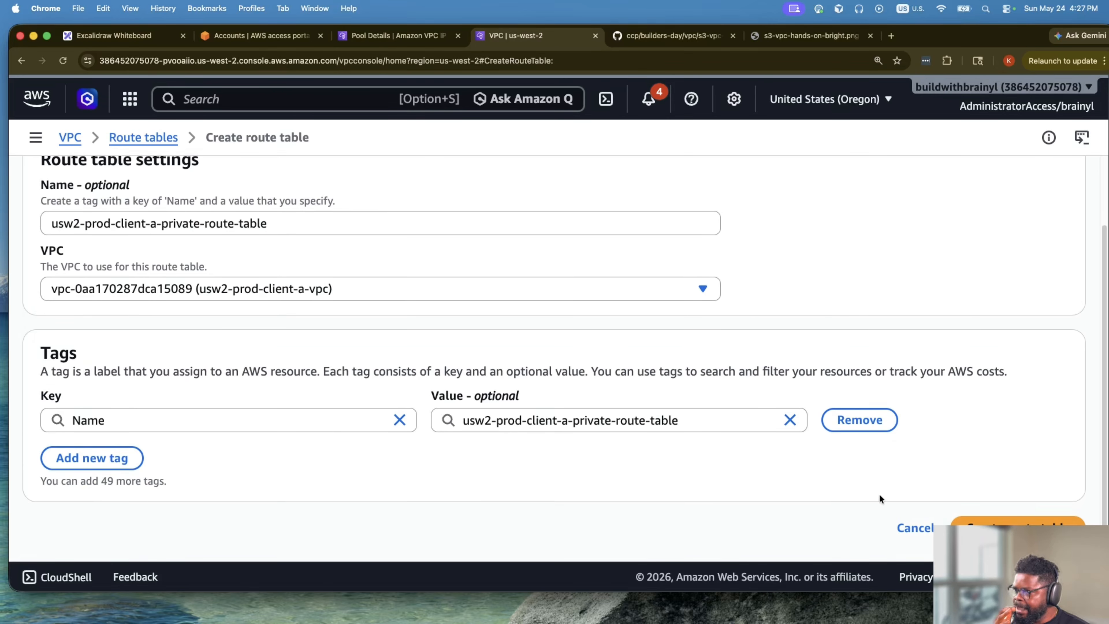
pyautogui.click(961, 528)
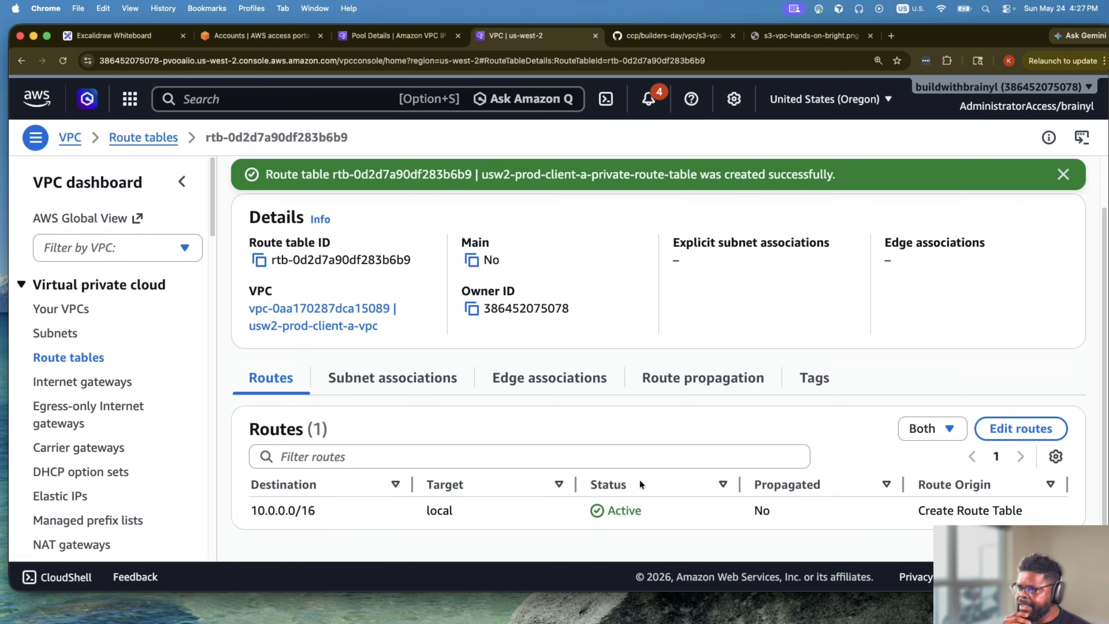
pyautogui.moveTo(572, 511); pyautogui.dragTo(762, 514)
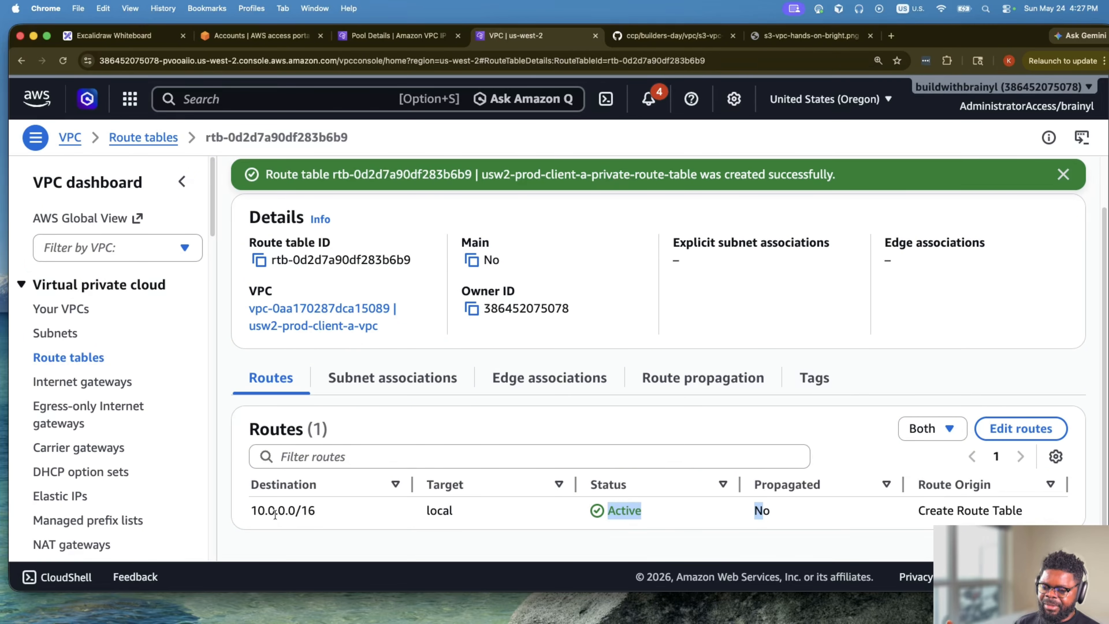
pyautogui.click(733, 418)
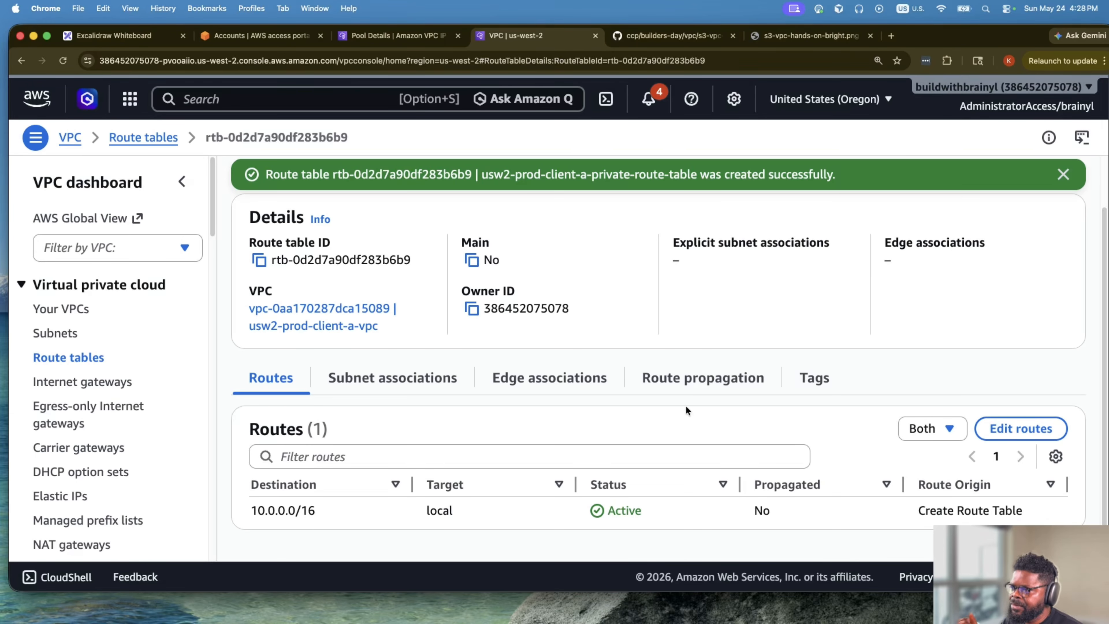
pyautogui.click(386, 382)
pyautogui.click(953, 426)
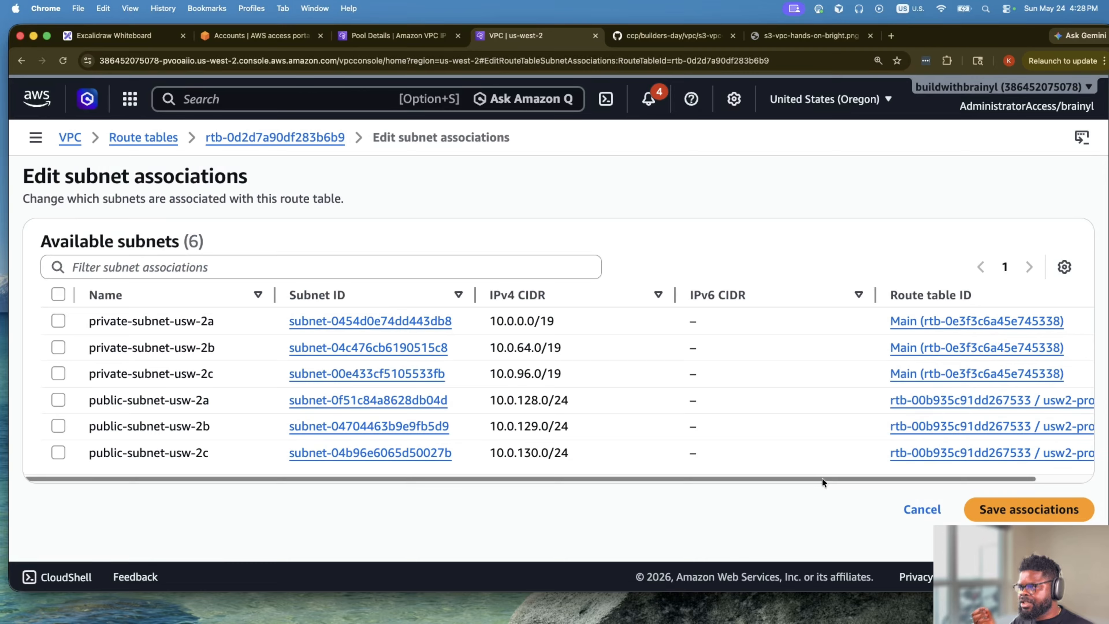
pyautogui.click(306, 138)
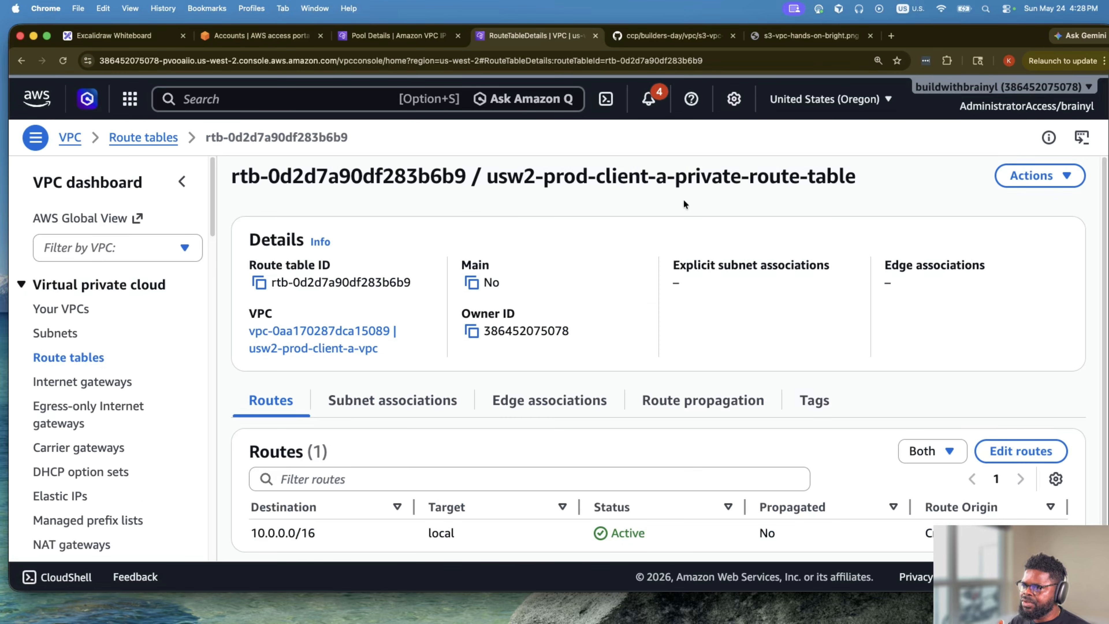
# Filter the available subnets by "private" and associate private-subnet-usw-2a, private-subnet-usw-2b and private-subnet-usw-2c with the private route table.
pyautogui.click(416, 399)
pyautogui.click(961, 451)
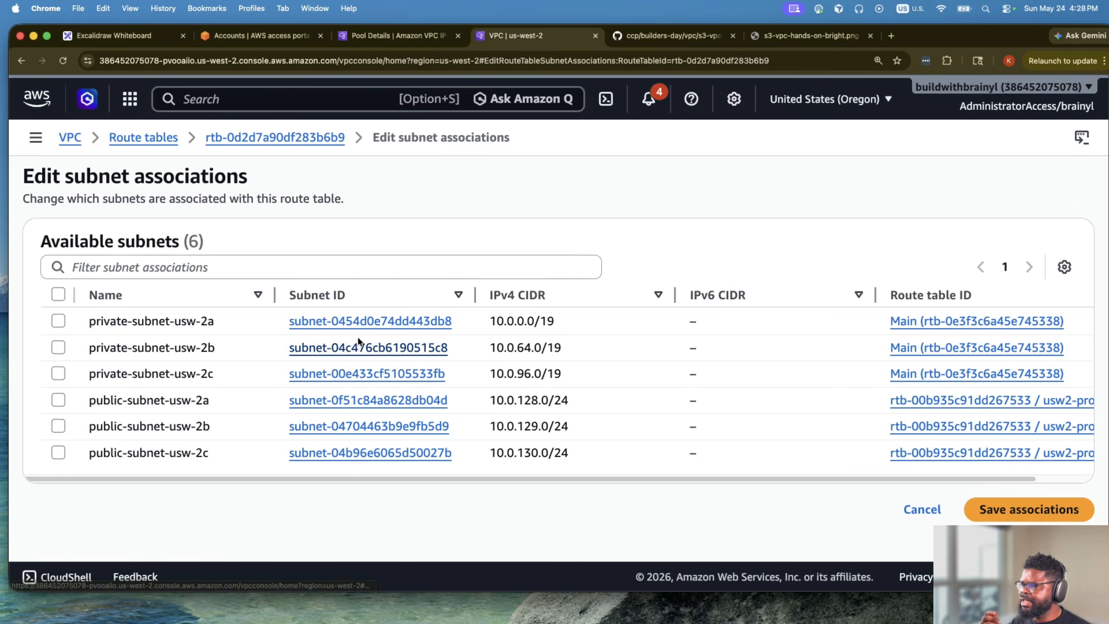
pyautogui.click(160, 267)
pyautogui.write('privat')
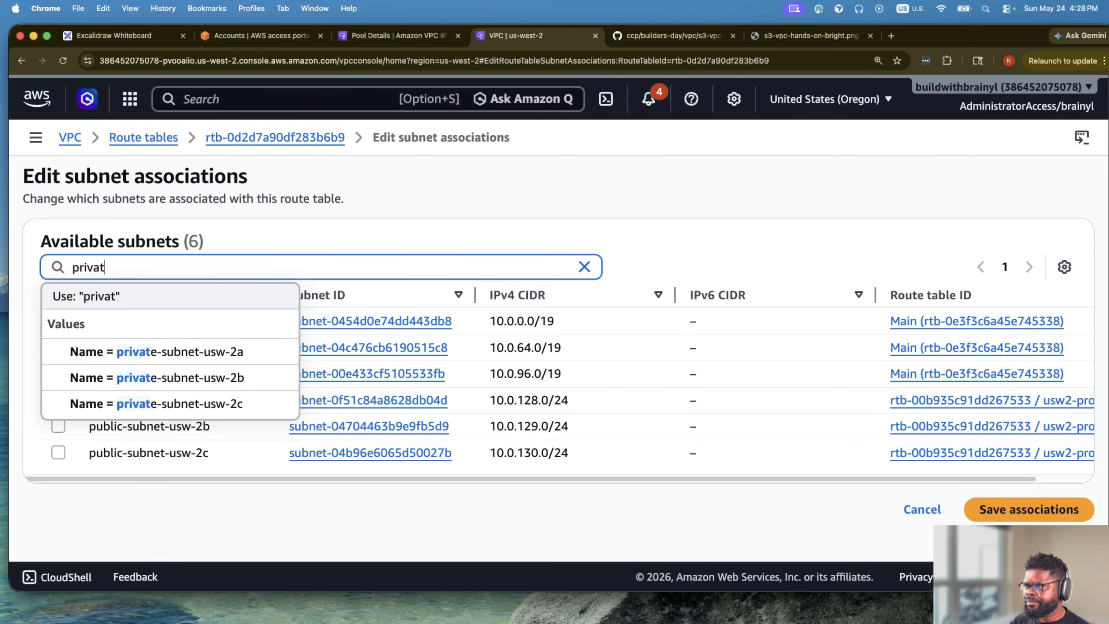
pyautogui.write('e')
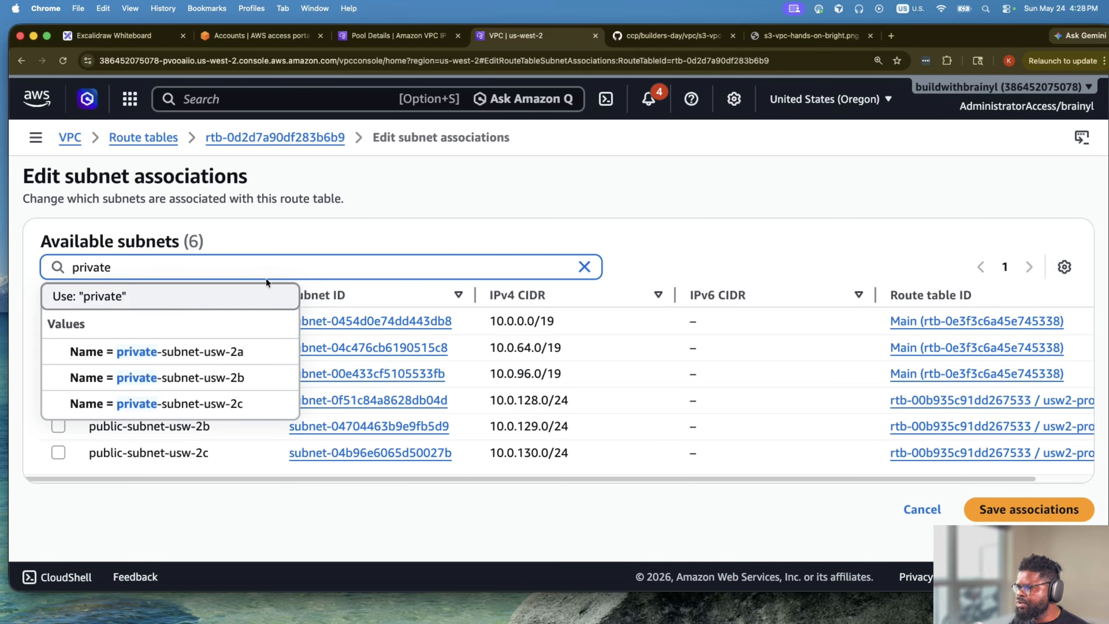
pyautogui.press('Return')
pyautogui.click(57, 329)
pyautogui.scroll(-2, 871, 462)
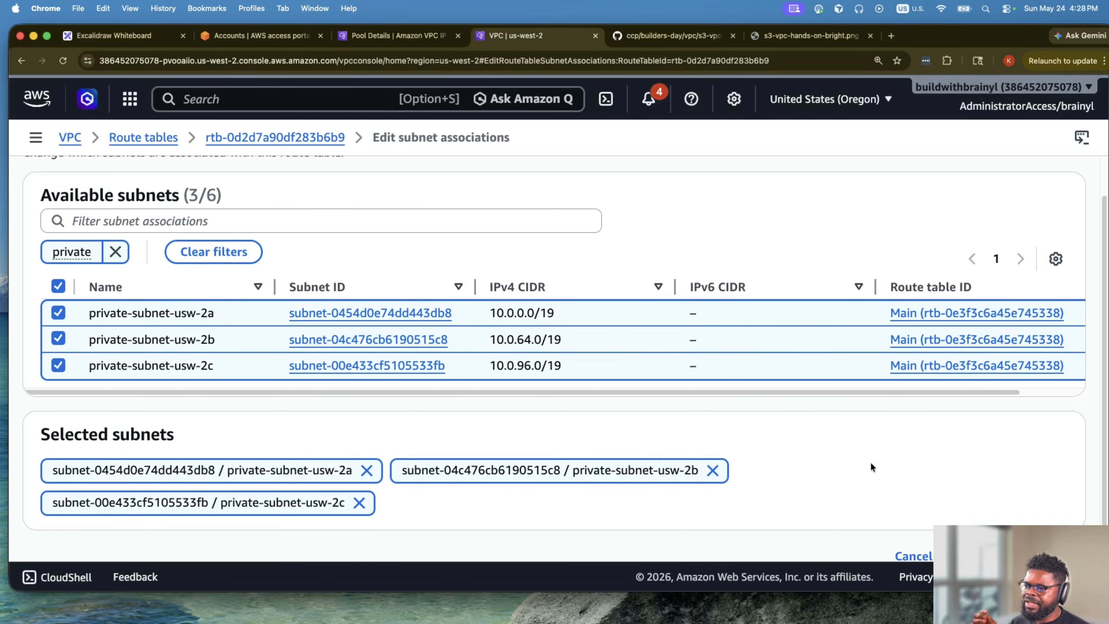
pyautogui.scroll(-1, 871, 463)
pyautogui.click(1014, 528)
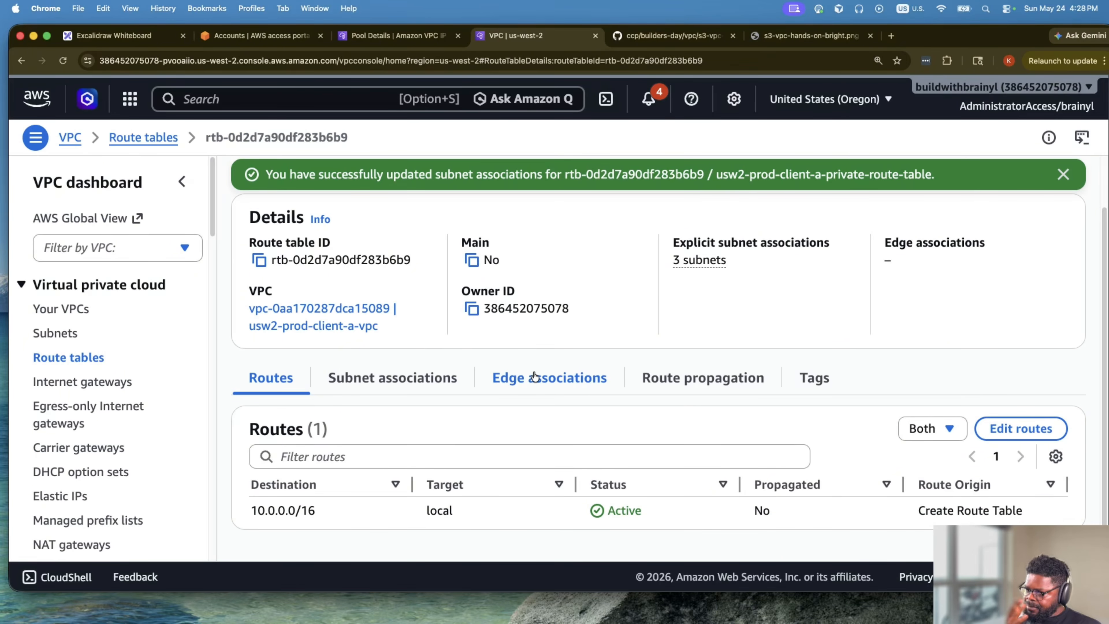
# Switch to the Excalidraw whiteboard, review the VPC components list beside the region diagram, and select the NACL label.
pyautogui.click(170, 42)
pyautogui.scroll(8, 535, 343)
pyautogui.hscroll(-10, 535, 343)
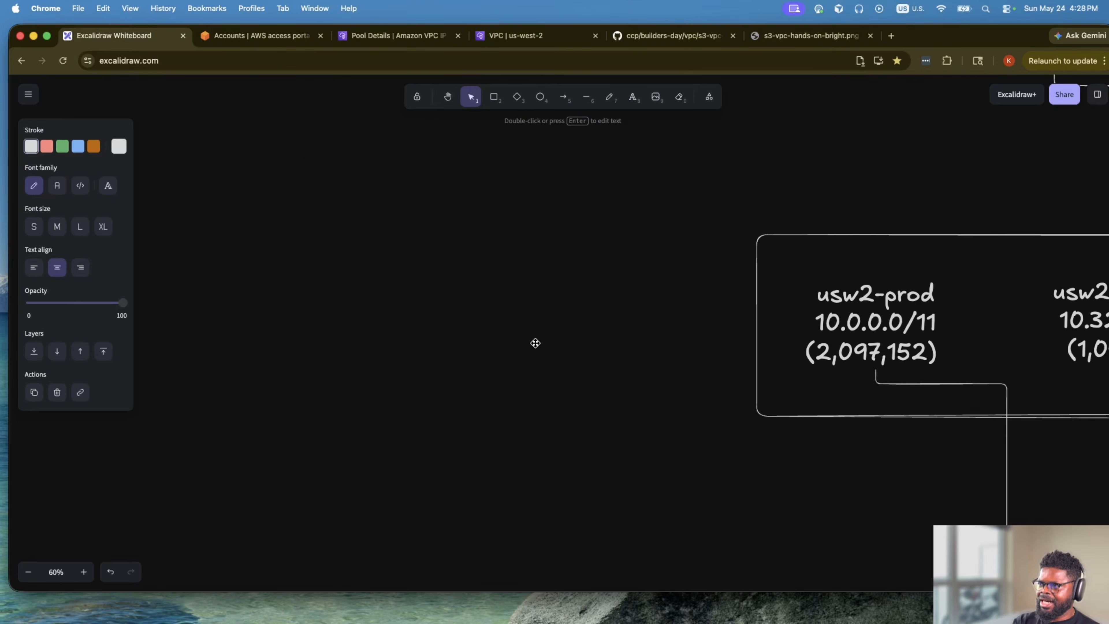
pyautogui.scroll(15, 535, 342)
pyautogui.hscroll(8, 535, 343)
pyautogui.hscroll(-7, 542, 341)
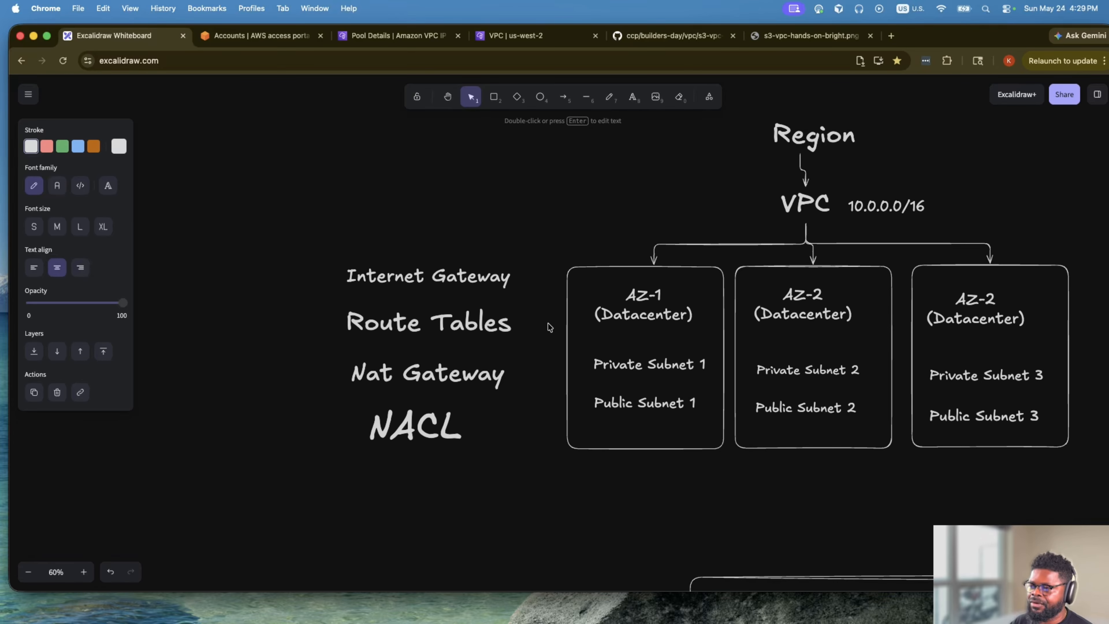
pyautogui.click(438, 419)
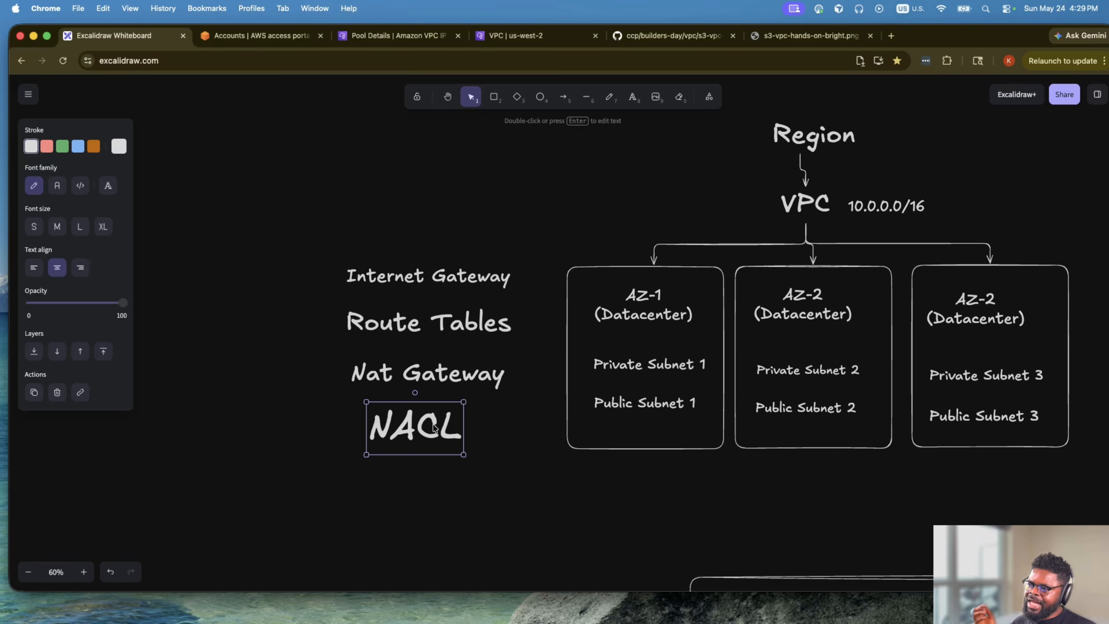
# Point out the Route Tables and Internet Gateway labels, switch to the AWS VPC console and start a new internet gateway.
pyautogui.click(452, 332)
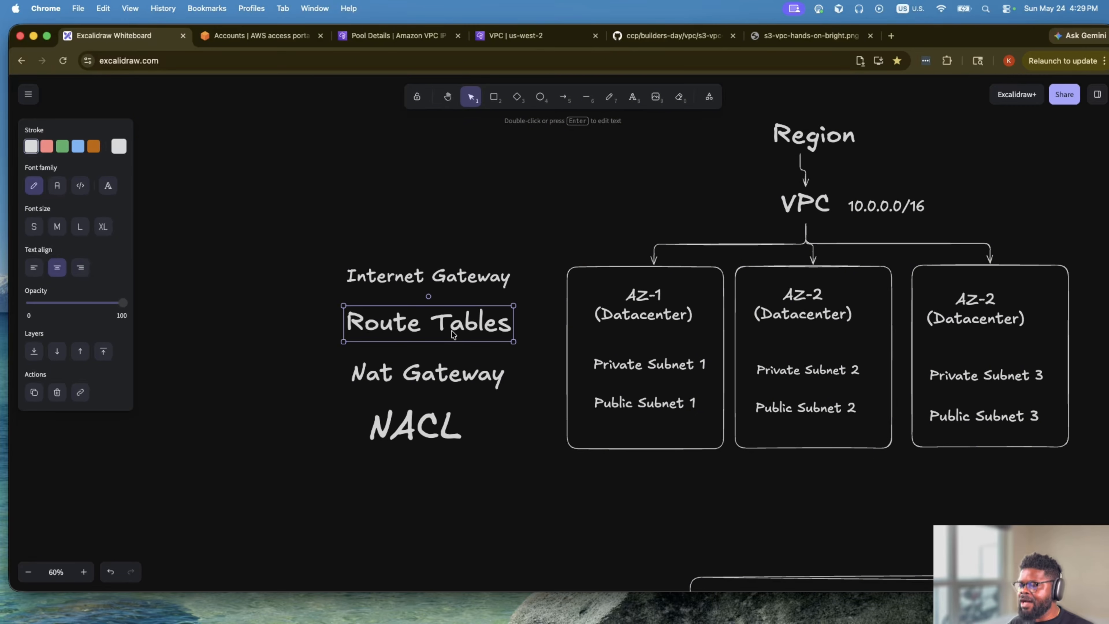
pyautogui.click(442, 280)
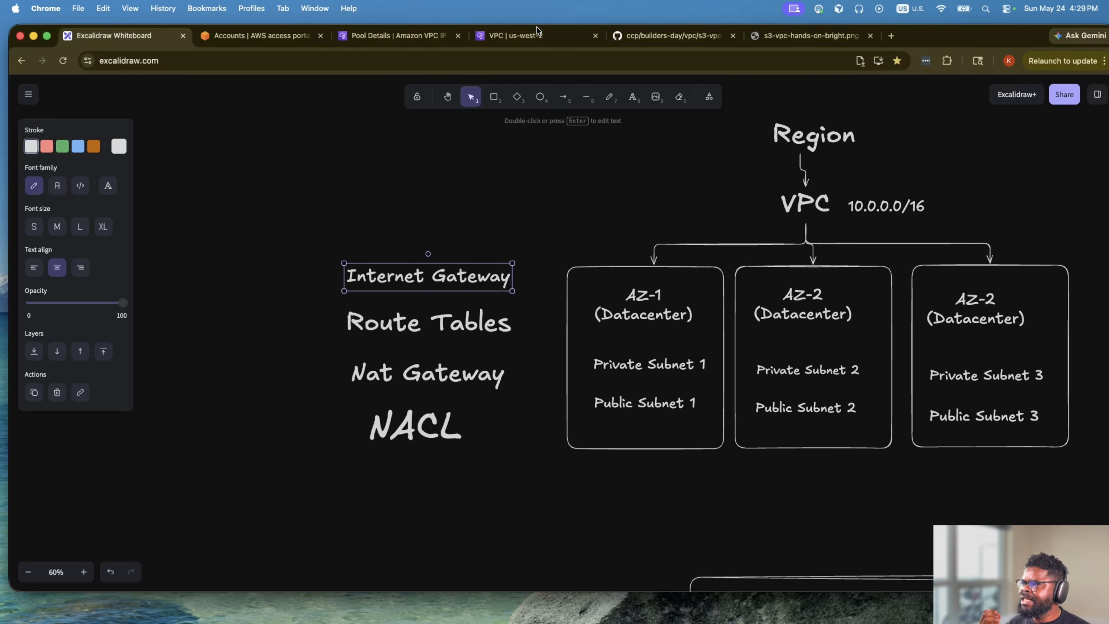
pyautogui.click(539, 35)
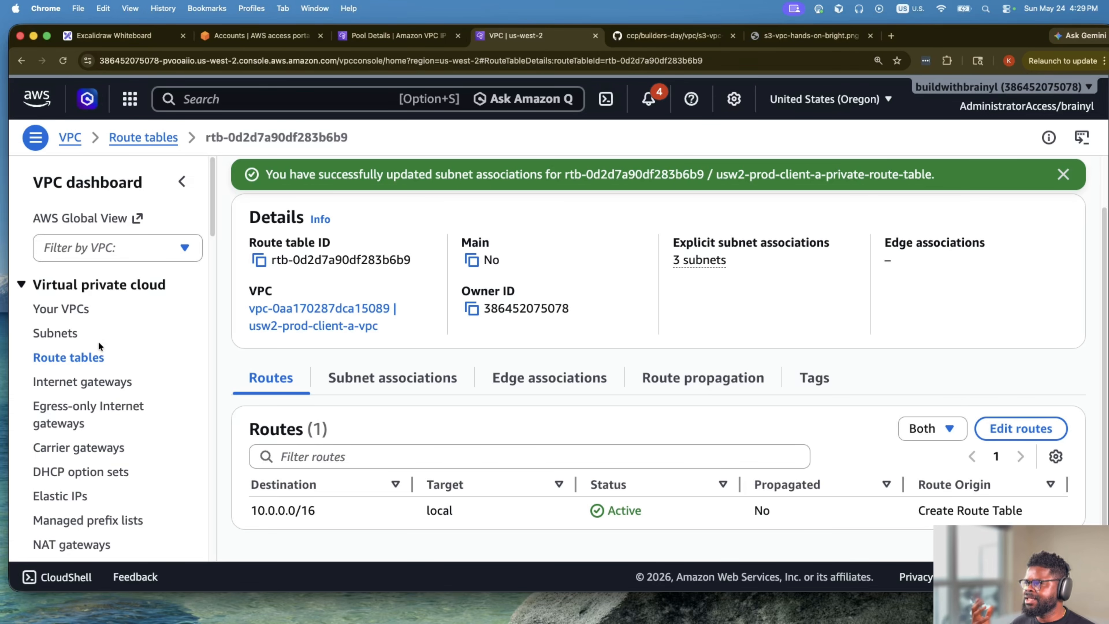
pyautogui.click(83, 381)
pyautogui.click(1009, 174)
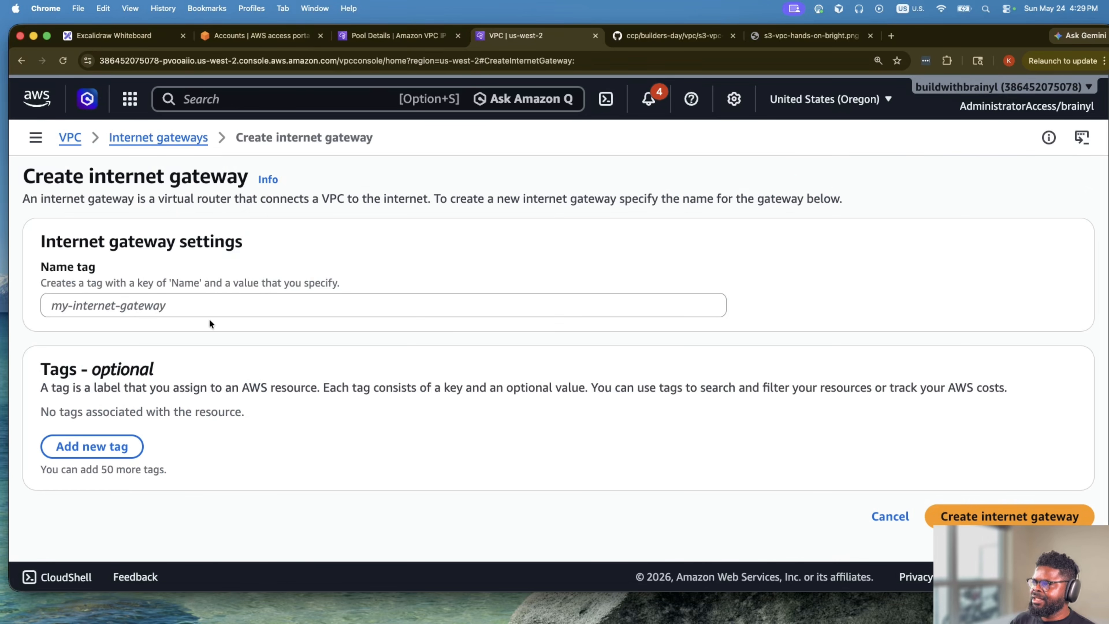
# Name the internet gateway usw2-prod-client-a-internet-gateway and create it.
pyautogui.click(208, 309)
pyautogui.write('usw2-prod-client-a-public-route-table')
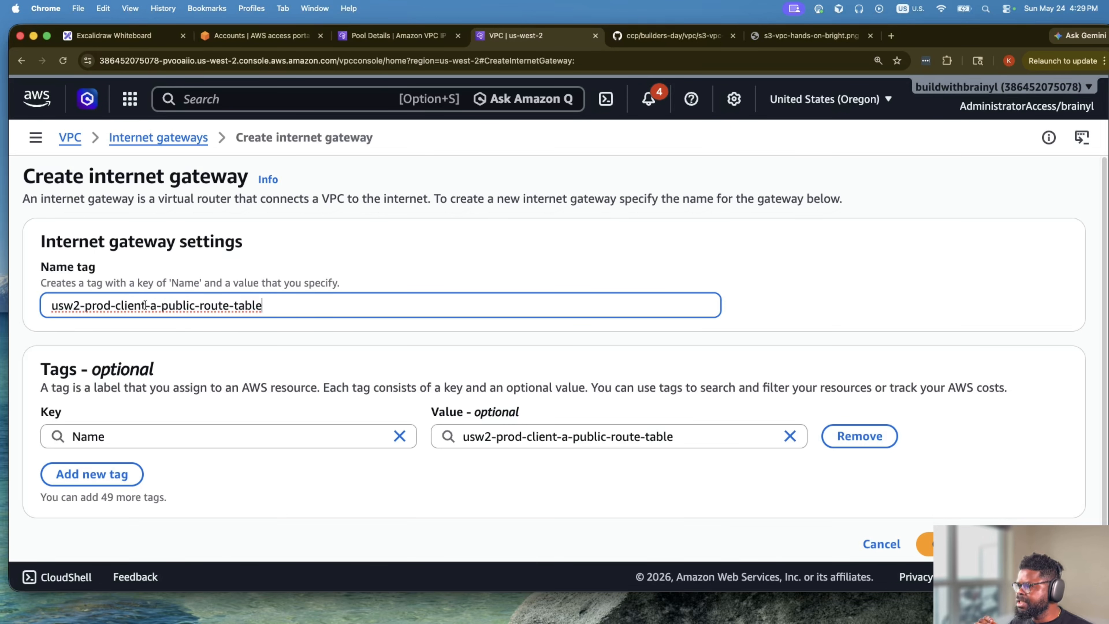
pyautogui.moveTo(162, 308); pyautogui.dragTo(392, 298)
pyautogui.write('nat')
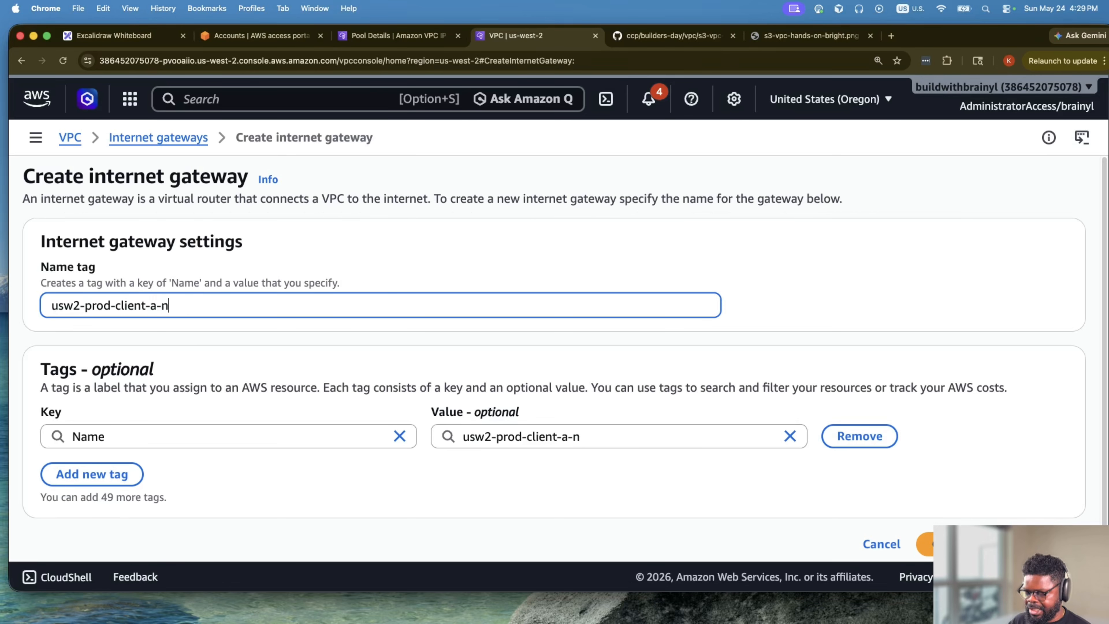
pyautogui.press('BackSpace')
pyautogui.press('BackSpace')
pyautogui.write('iu')
pyautogui.press('BackSpace')
pyautogui.press('BackSpace')
pyautogui.press('BackSpace')
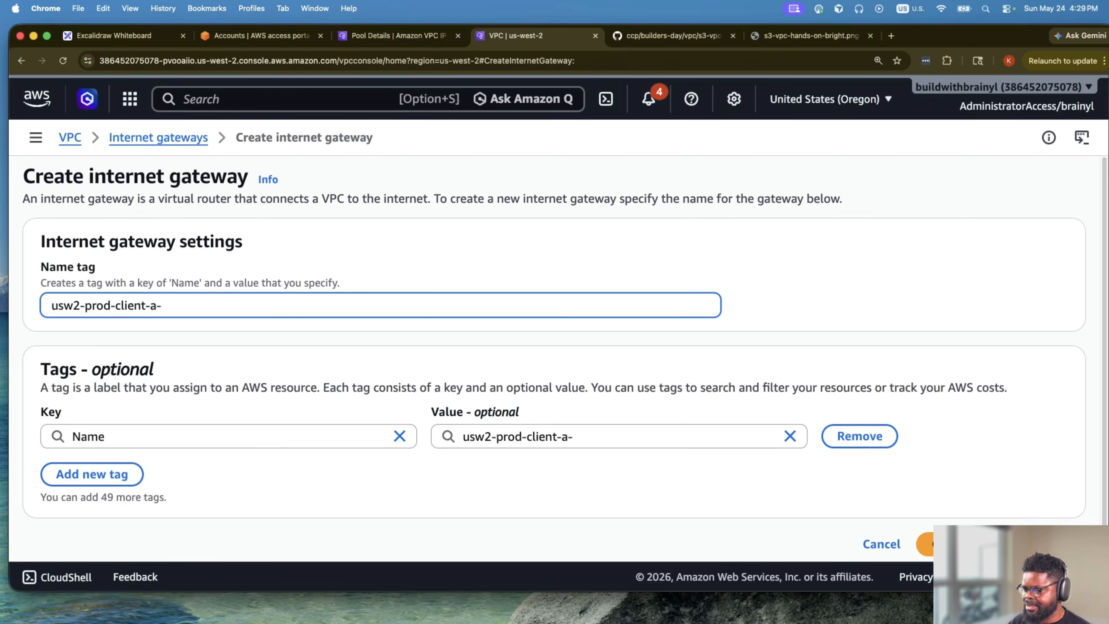
pyautogui.write('internet-')
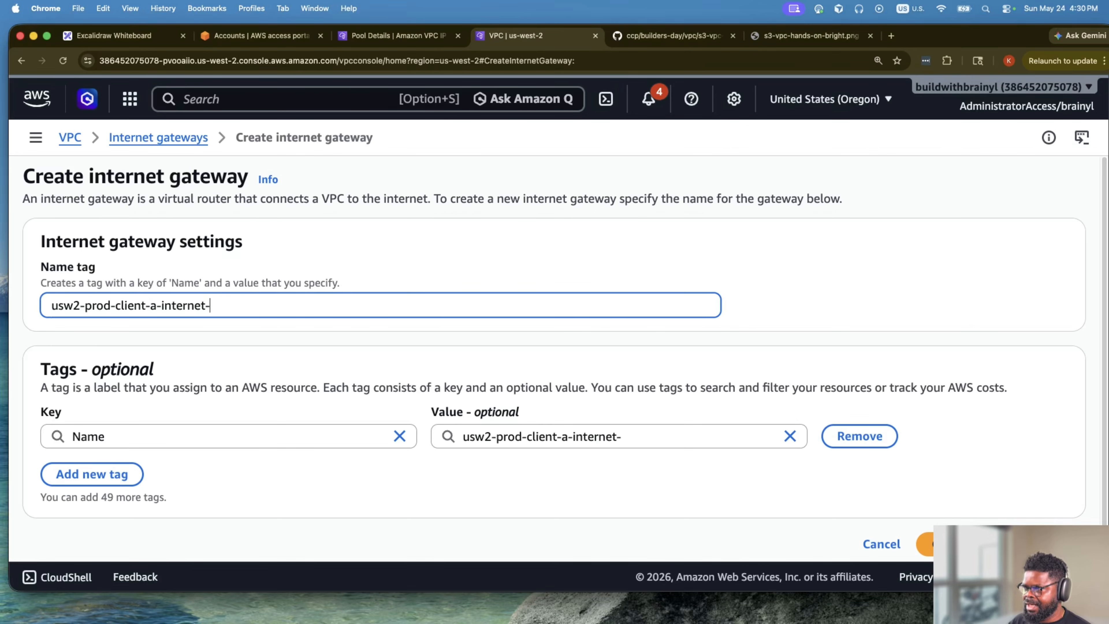
pyautogui.write('fat')
pyautogui.press('BackSpace')
pyautogui.press('BackSpace')
pyautogui.press('BackSpace')
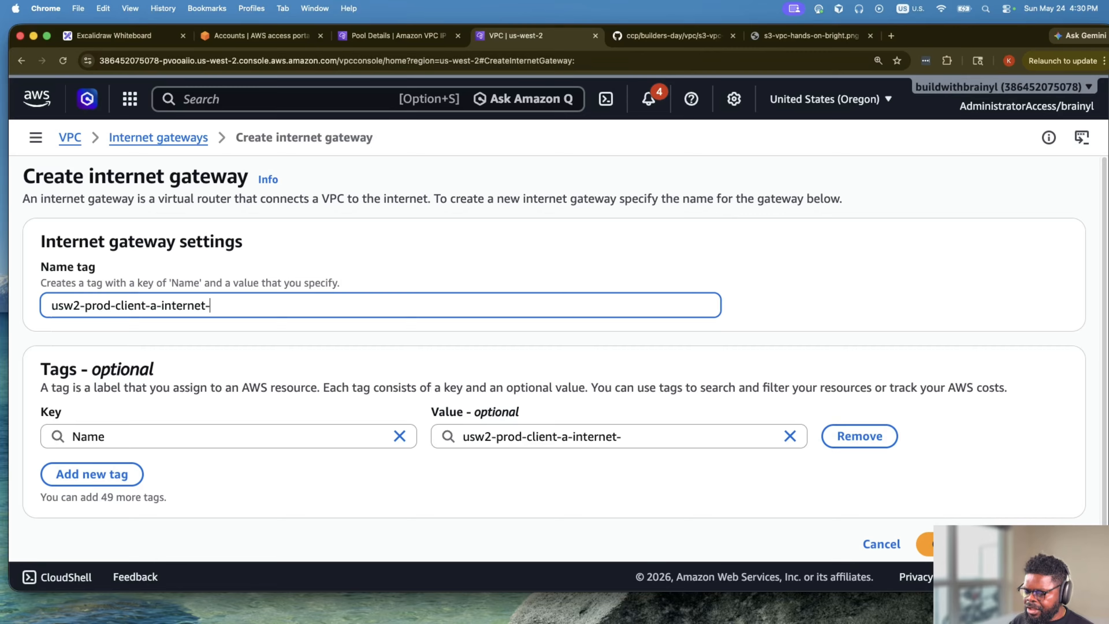
pyautogui.write('gateway')
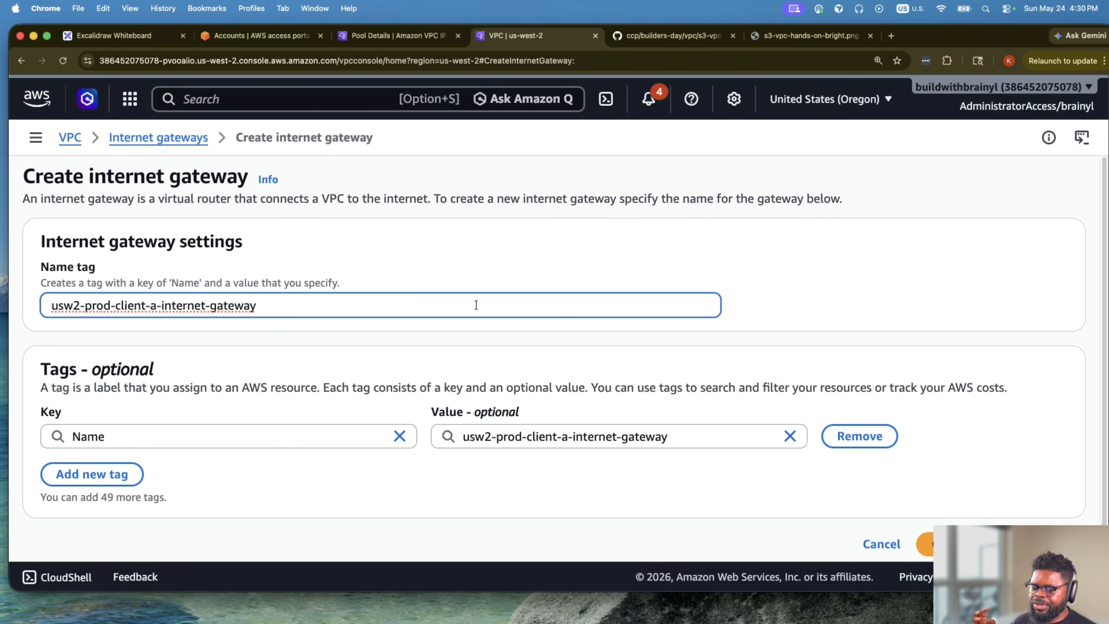
pyautogui.scroll(-1, 599, 374)
pyautogui.click(952, 528)
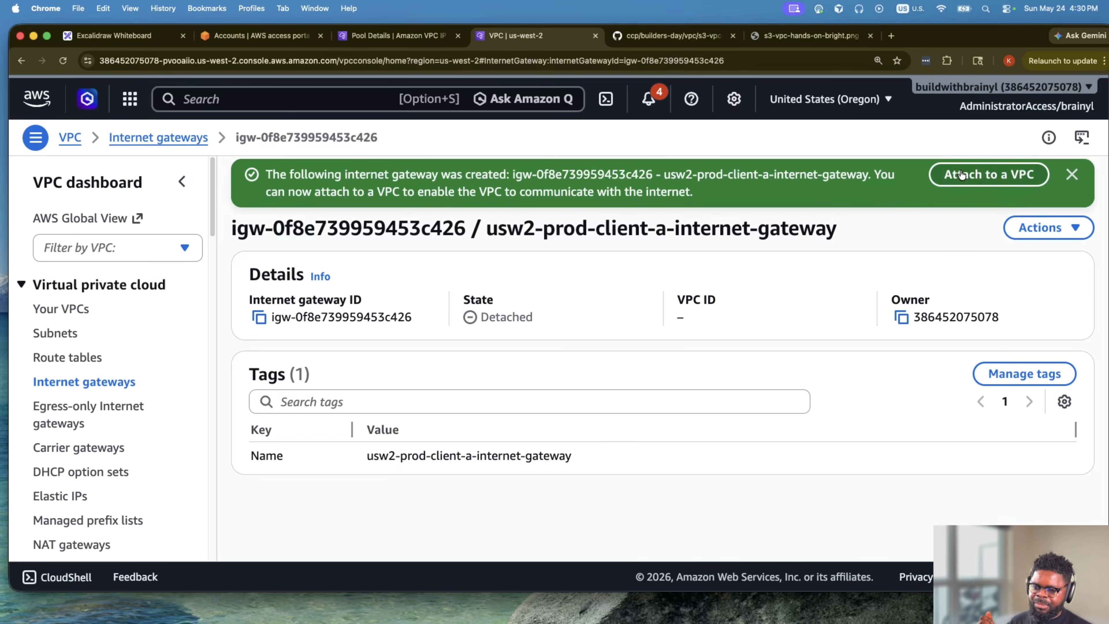
# Attach the new internet gateway to the VPC usw2-prod-client-a-vpc.
pyautogui.press('super+equal')
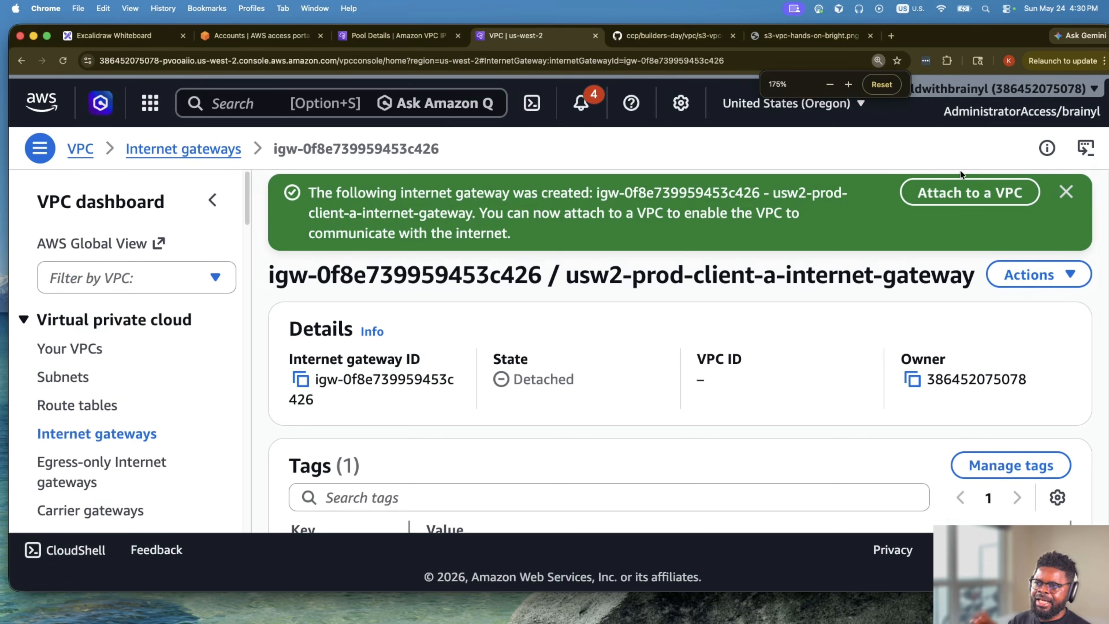
pyautogui.click(955, 184)
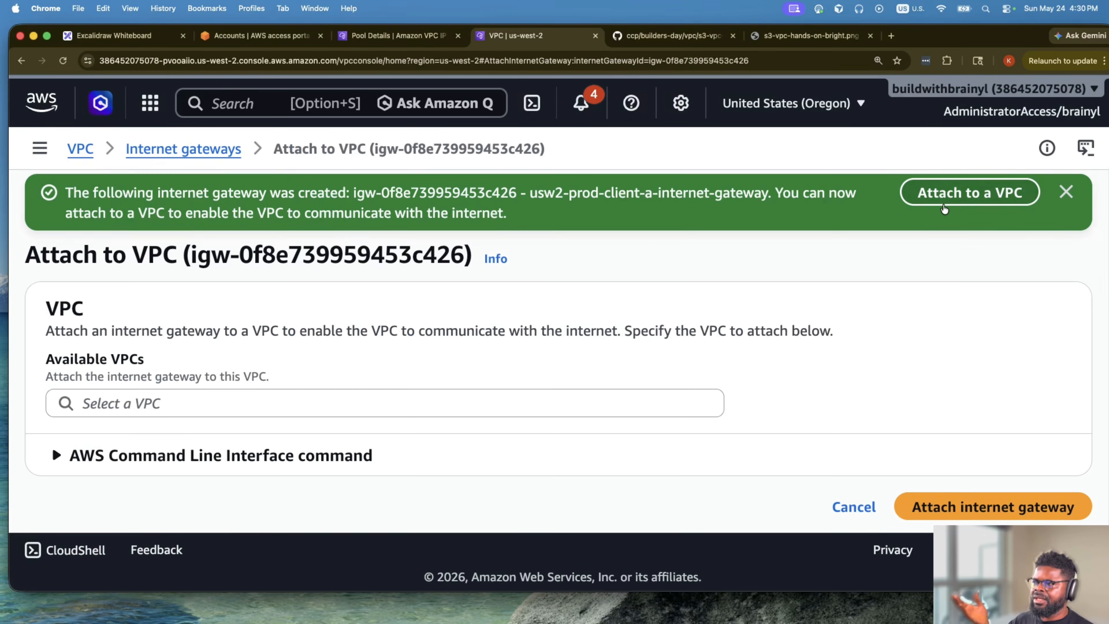
pyautogui.click(646, 405)
pyautogui.click(537, 436)
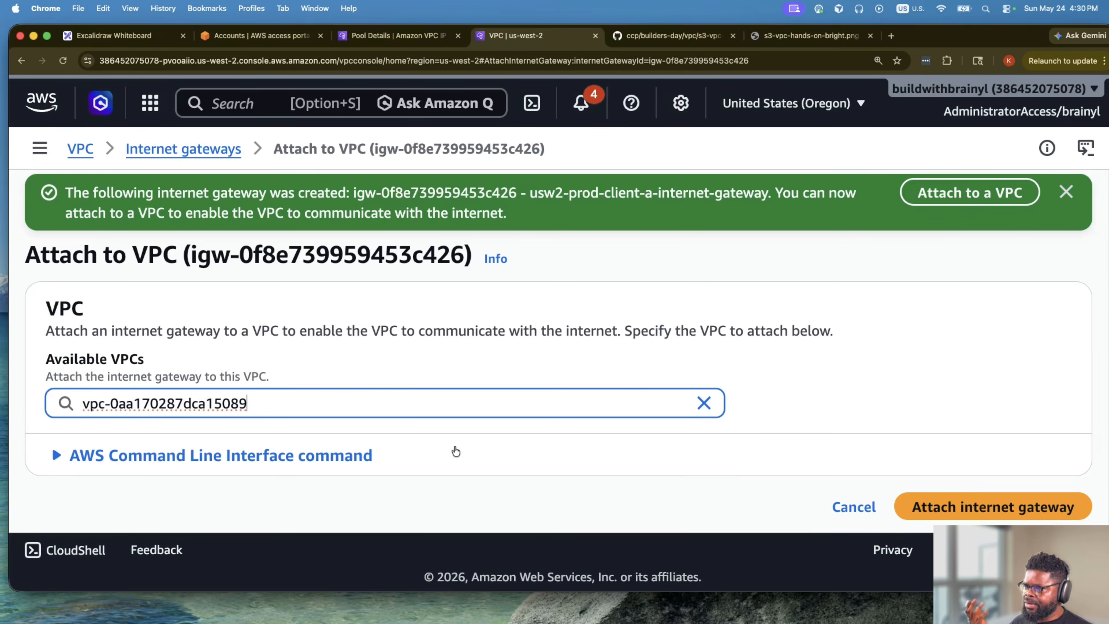
pyautogui.scroll(-1, 485, 425)
pyautogui.click(1000, 495)
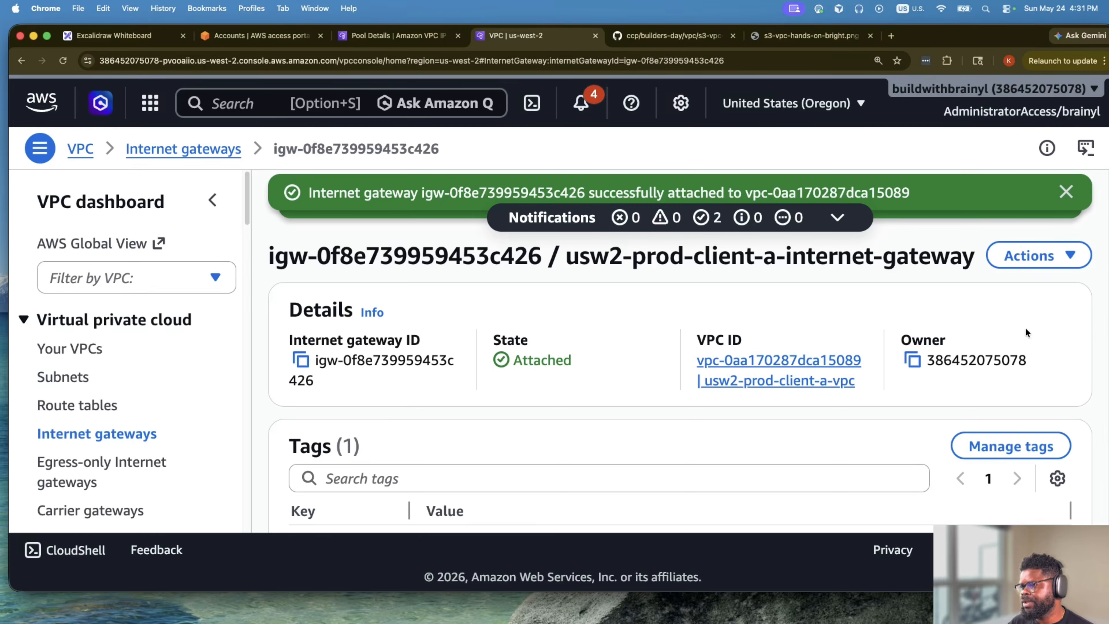
# Look through the VPC console's resource types and open the s3-vpc-hands-on-bright.png diagram to examine its gateways and route tables.
pyautogui.scroll(-2, 433, 383)
pyautogui.scroll(-3, 66, 485)
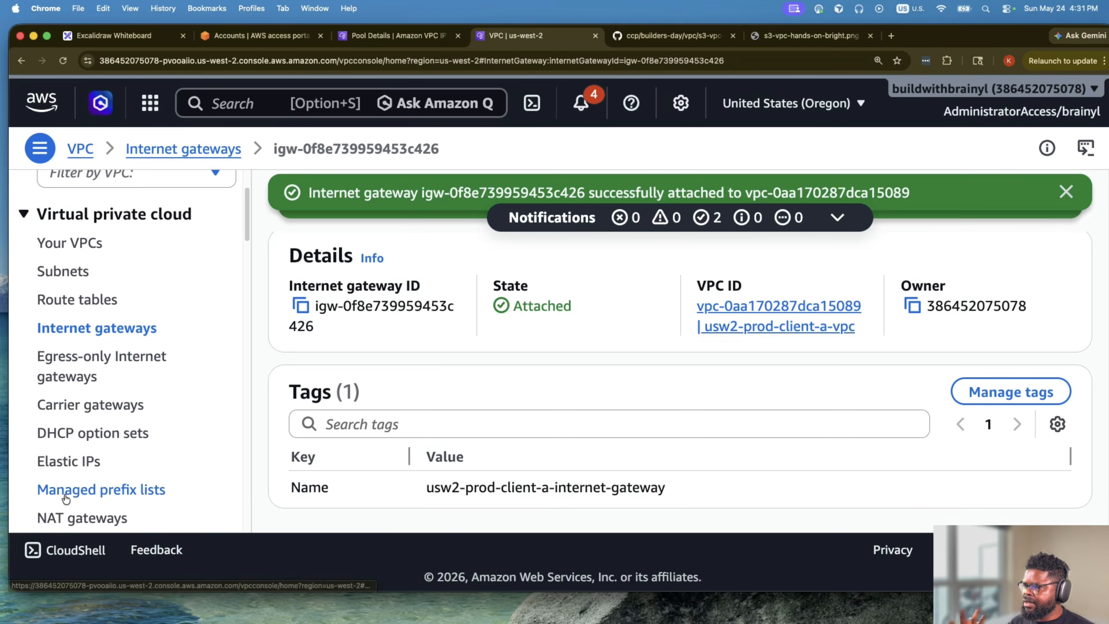
pyautogui.scroll(-5, 66, 498)
pyautogui.scroll(1, 66, 498)
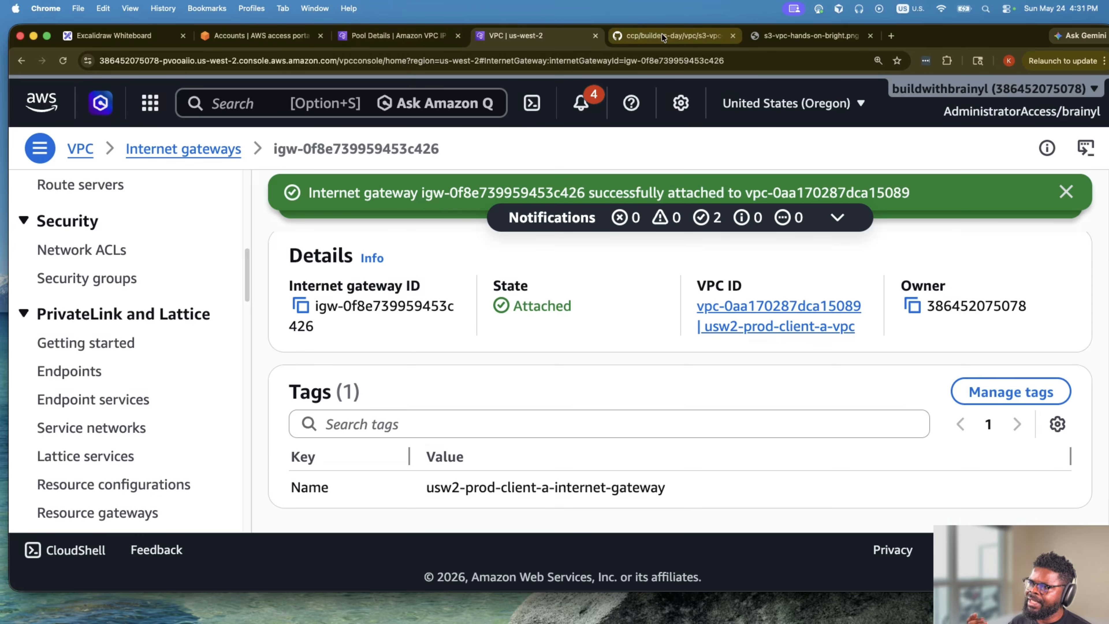
pyautogui.click(806, 36)
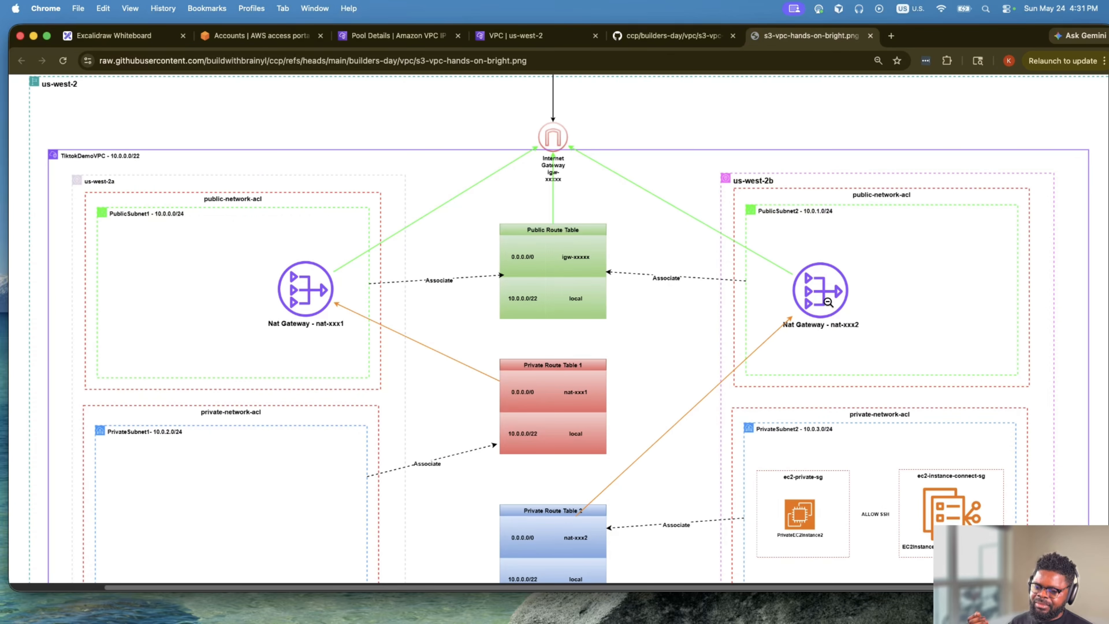
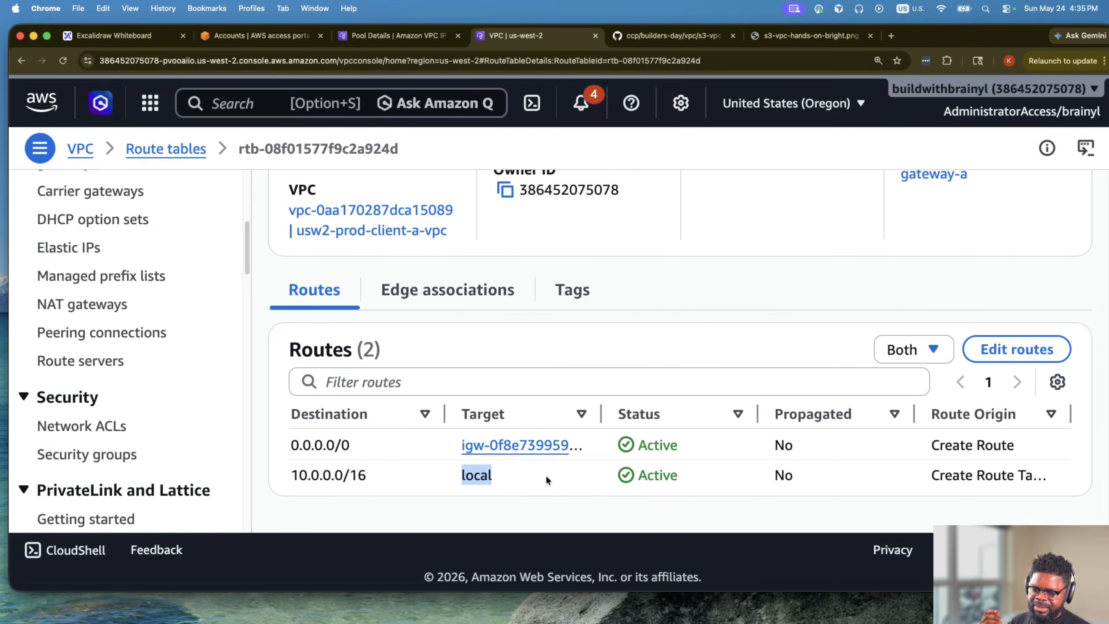
# Examine the 0.0.0.0/0 route, its internet gateway target and the details of the NAT gateway's route table.
pyautogui.moveTo(291, 448); pyautogui.dragTo(400, 443)
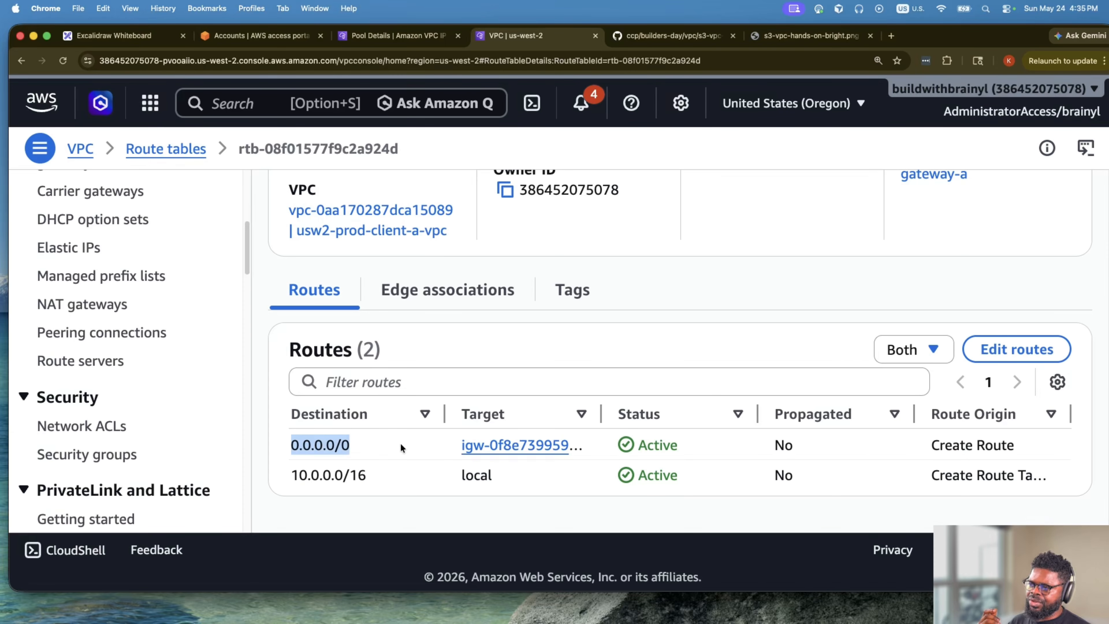
pyautogui.click(443, 446)
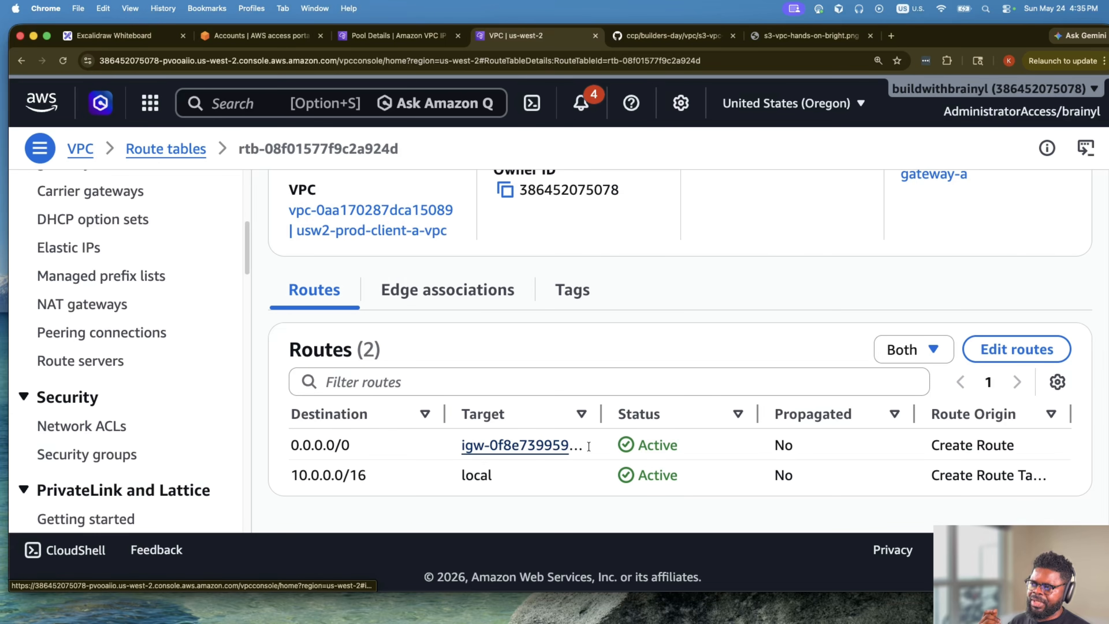
pyautogui.scroll(5, 588, 446)
pyautogui.scroll(-3, 588, 445)
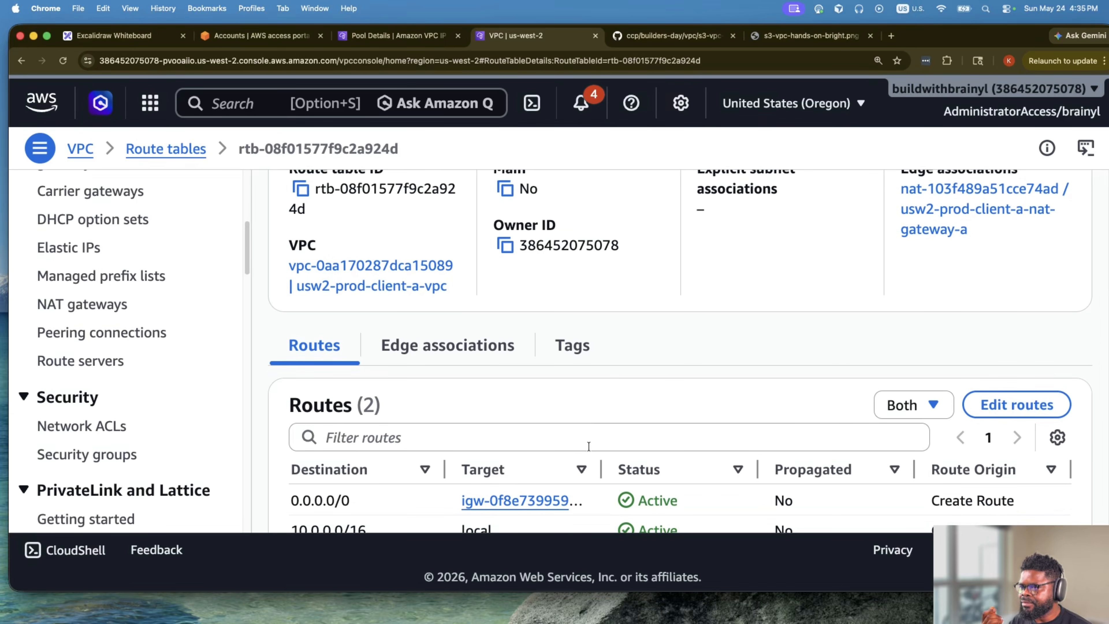
pyautogui.scroll(3, 589, 444)
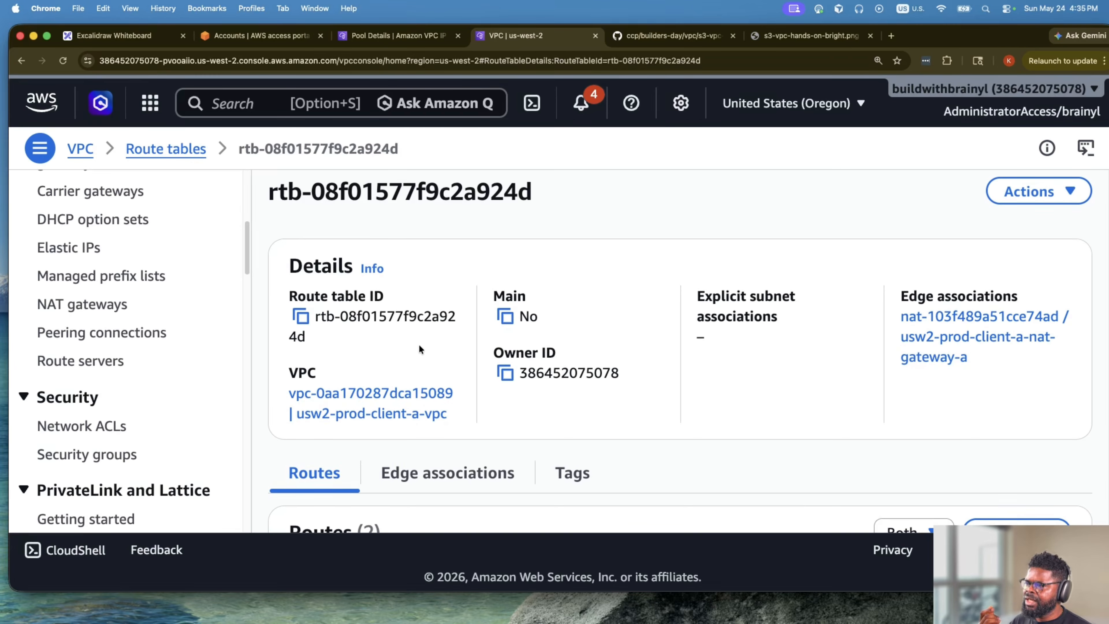
# Open the VPC linked in the route table's details and look over its entry in the VPC list.
pyautogui.click(395, 395)
pyautogui.scroll(-1, 540, 432)
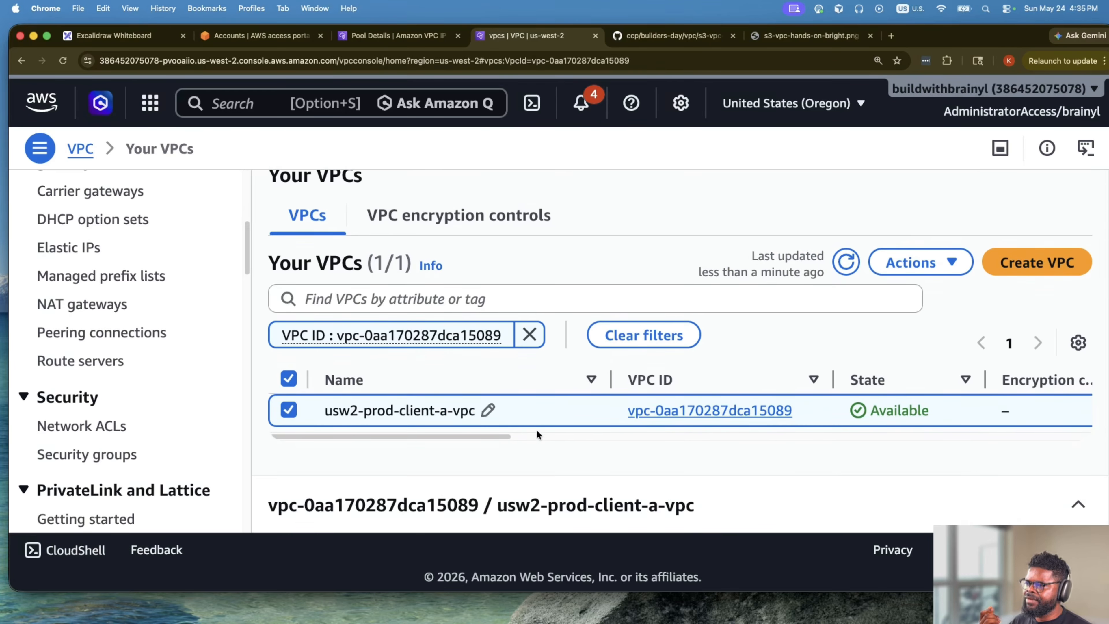
pyautogui.hscroll(6, 538, 434)
pyautogui.moveTo(631, 436); pyautogui.dragTo(193, 445)
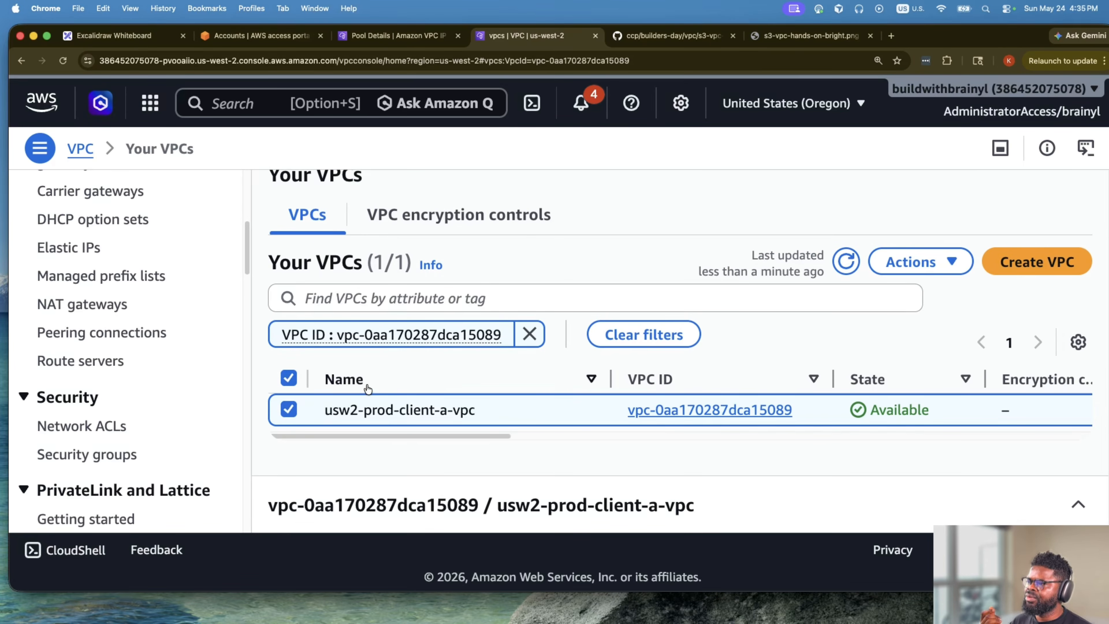
# Filter the VPC console by usw2-prod-client-a-vpc and list its route tables sorted by name.
pyautogui.scroll(10, 87, 292)
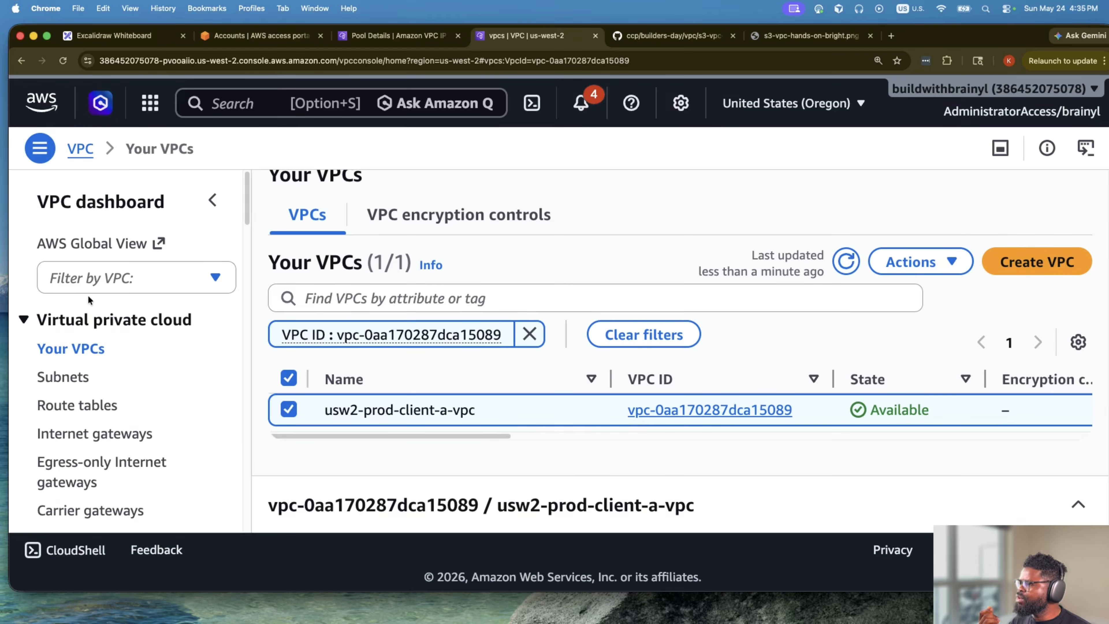
pyautogui.click(92, 276)
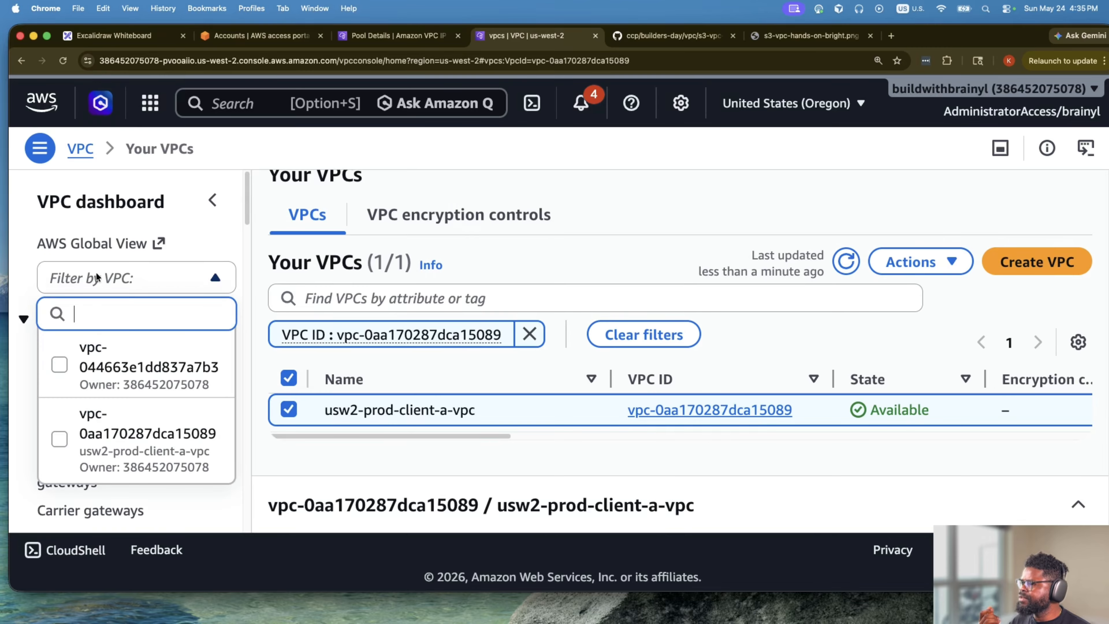
pyautogui.click(90, 448)
pyautogui.scroll(-5, 194, 444)
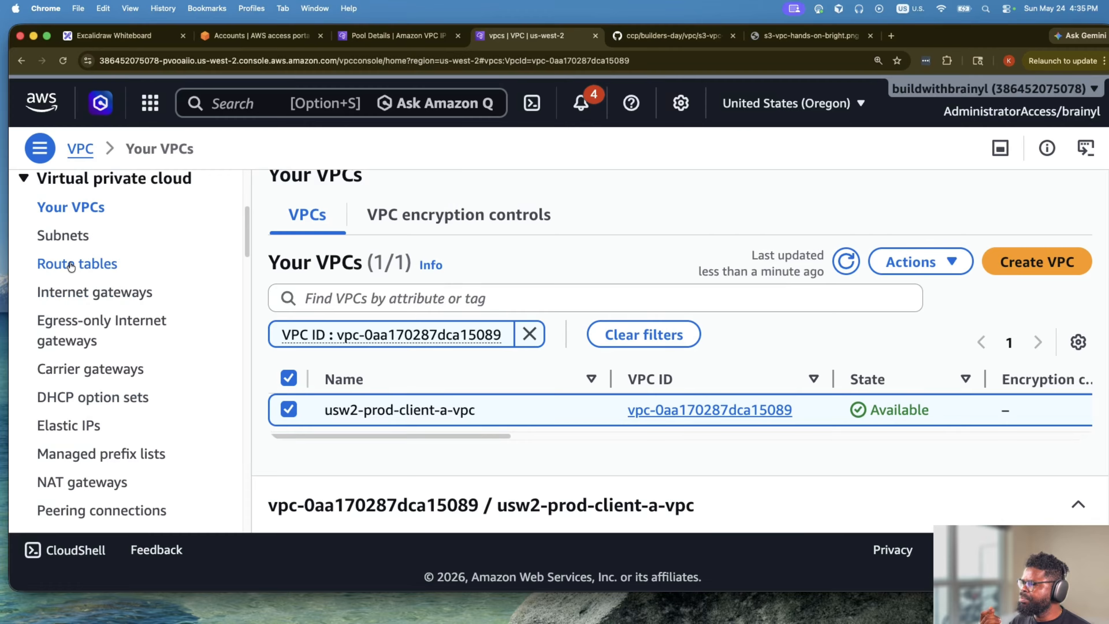
pyautogui.click(85, 263)
pyautogui.click(596, 307)
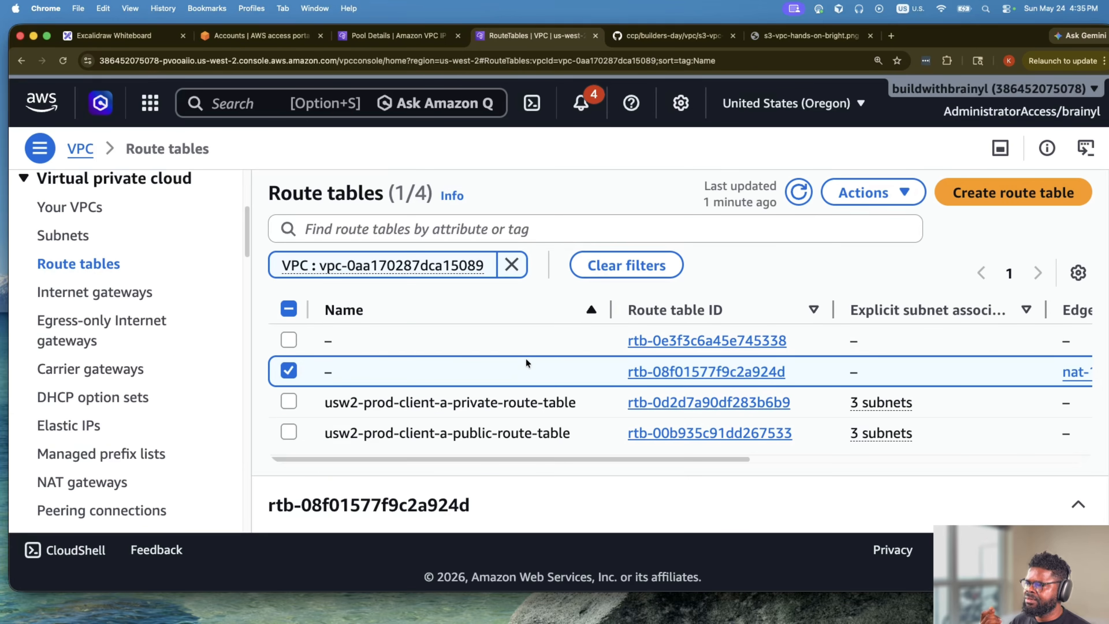
# Compare the VPC's route tables by their subnet associations, edge associations and main status.
pyautogui.moveTo(520, 458); pyautogui.dragTo(431, 471)
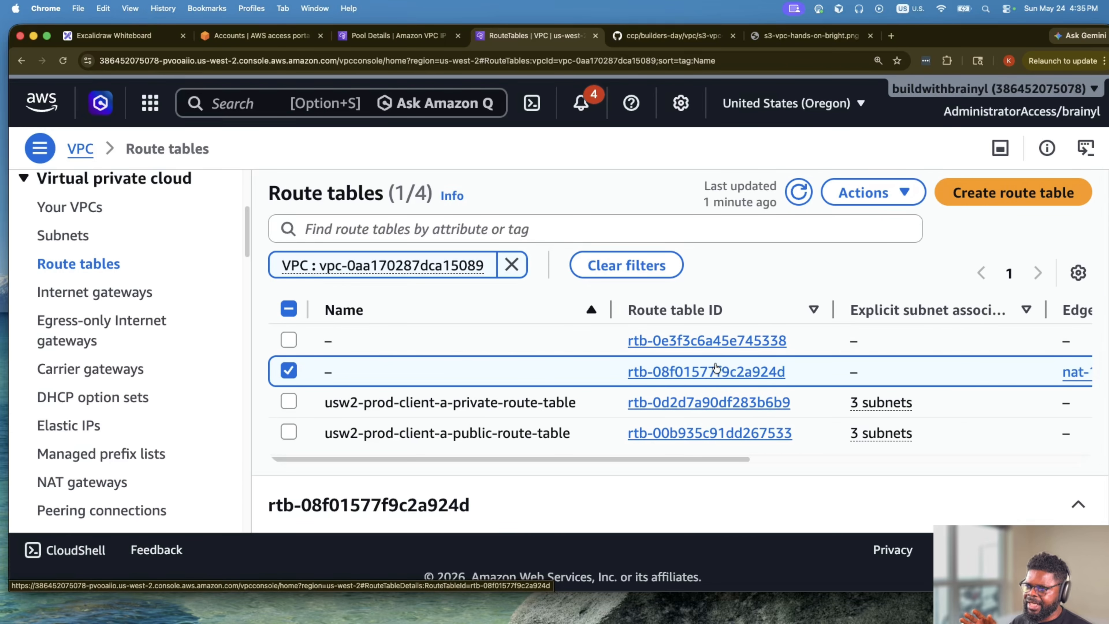
pyautogui.moveTo(671, 458); pyautogui.dragTo(513, 473)
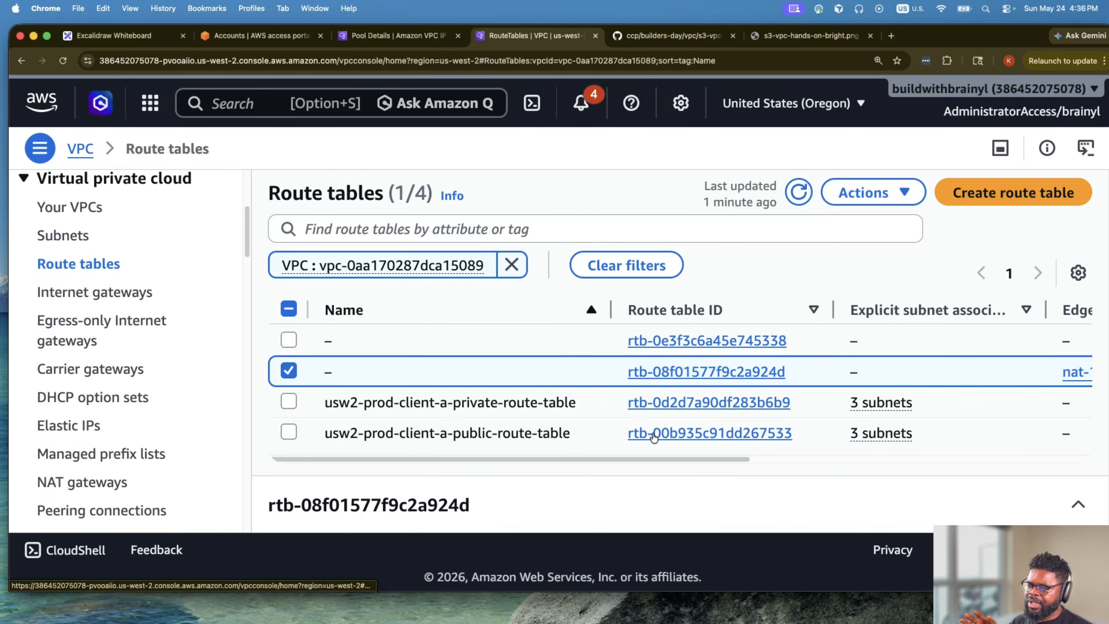
pyautogui.moveTo(650, 462); pyautogui.dragTo(562, 423)
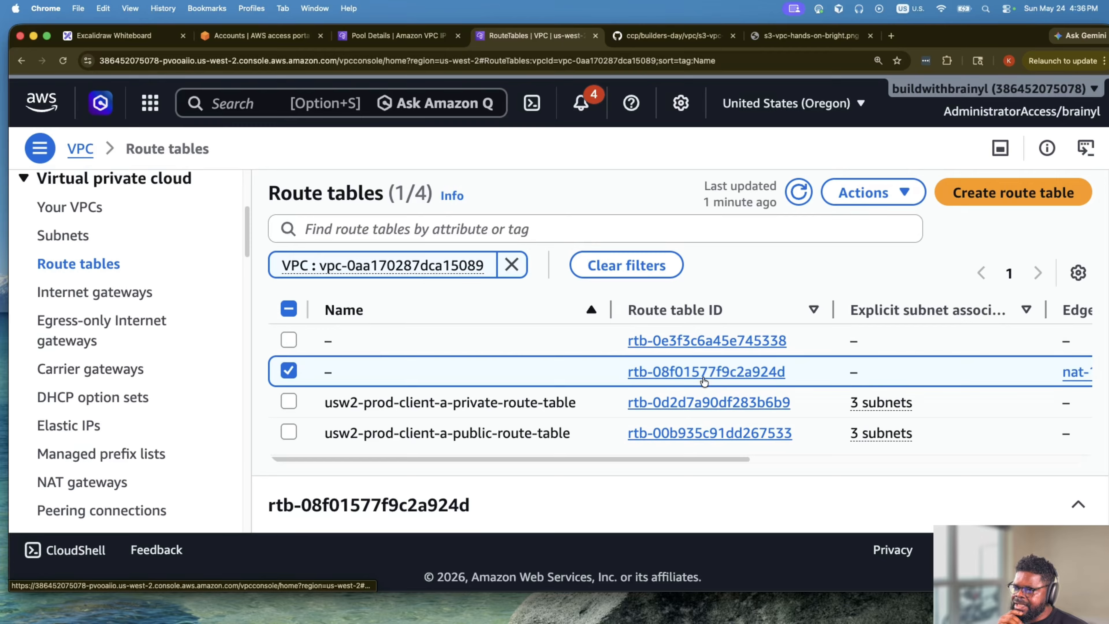
pyautogui.moveTo(698, 466); pyautogui.dragTo(932, 477)
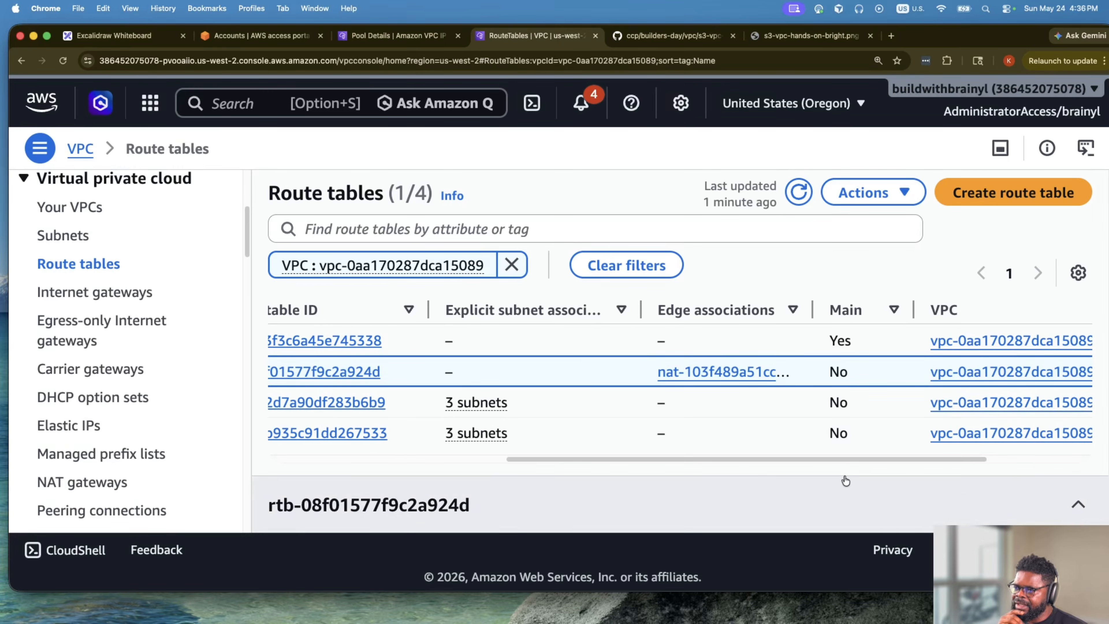
pyautogui.moveTo(856, 459); pyautogui.dragTo(502, 460)
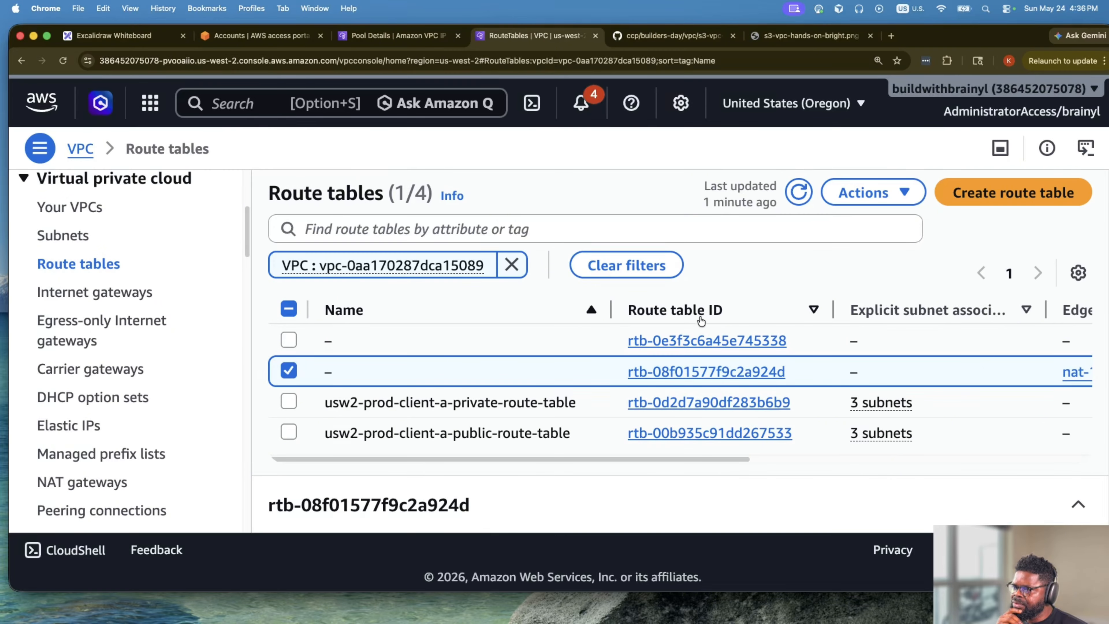
# Check the routes of usw2-prod-client-a-private-route-table and return to the route table list.
pyautogui.click(675, 407)
pyautogui.scroll(-4, 603, 411)
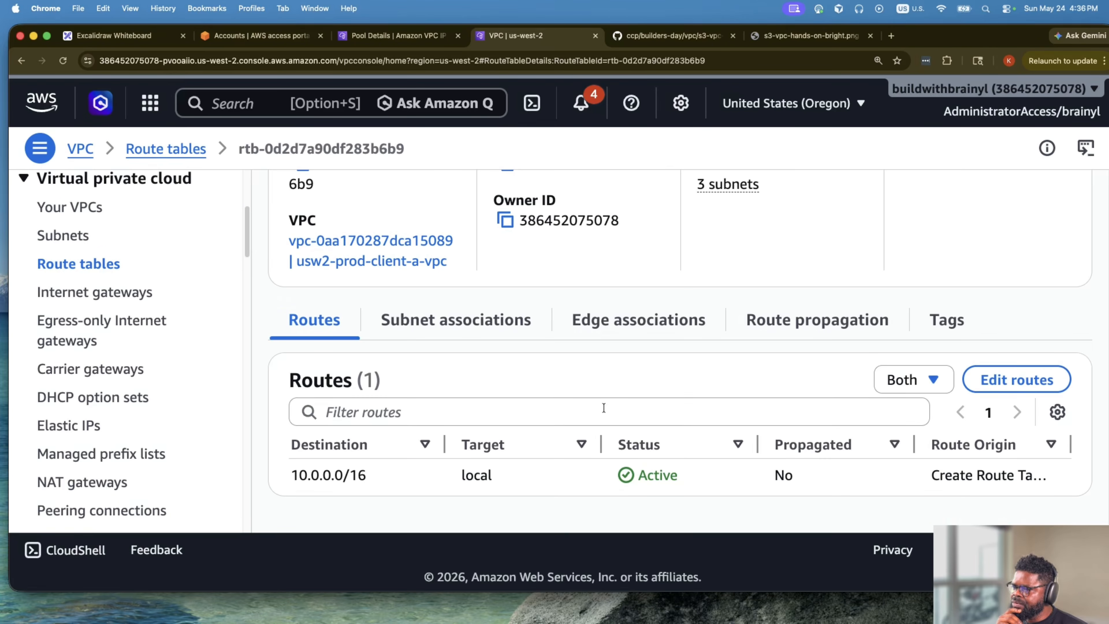
pyautogui.scroll(10, 603, 411)
pyautogui.click(166, 149)
pyautogui.scroll(-1, 695, 428)
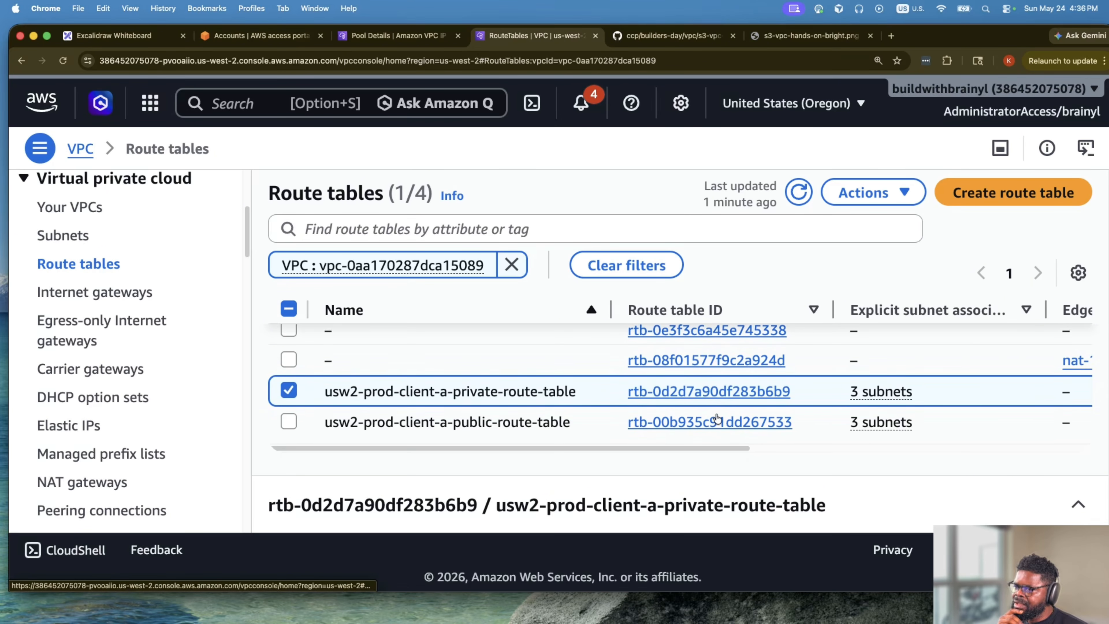
# Open the NAT gateway's unnamed route table rtb-08f01577f9c2a924d and look over its details and edge association.
pyautogui.click(704, 361)
pyautogui.scroll(-5, 630, 399)
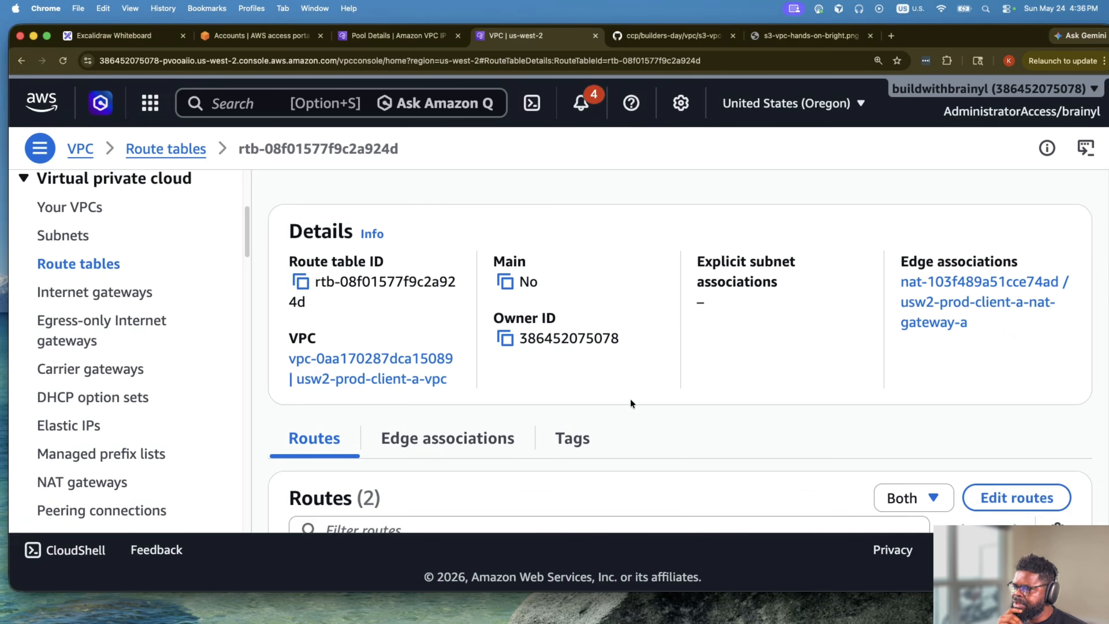
pyautogui.scroll(5, 637, 378)
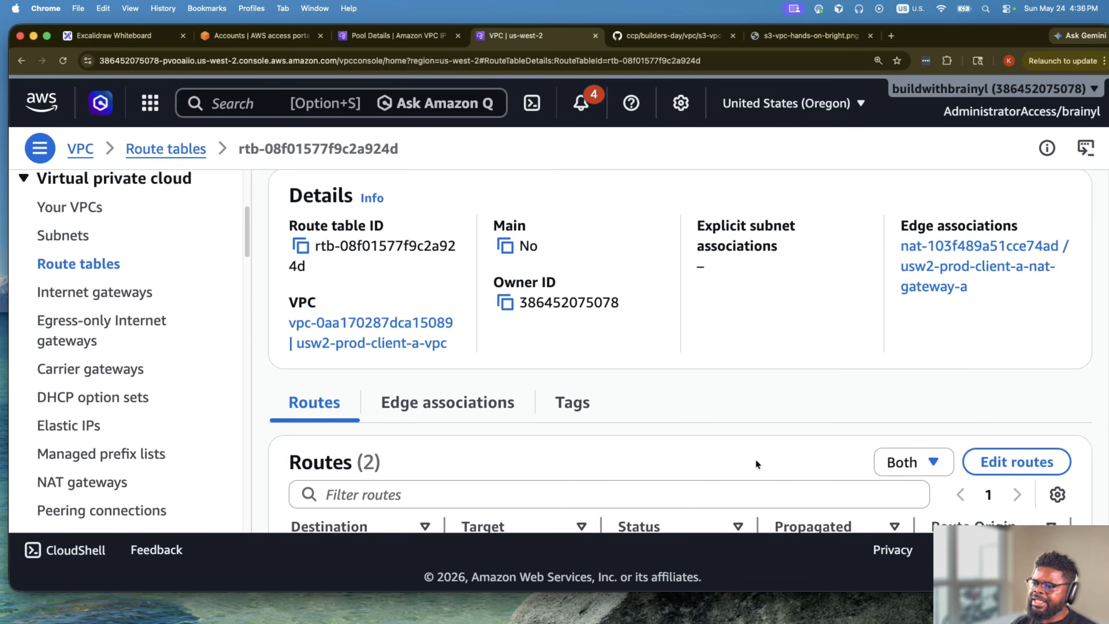
pyautogui.scroll(2, 755, 460)
pyautogui.scroll(-3, 71, 383)
# List the VPC's NAT gateways, refresh the list and look through all of its columns.
pyautogui.click(72, 368)
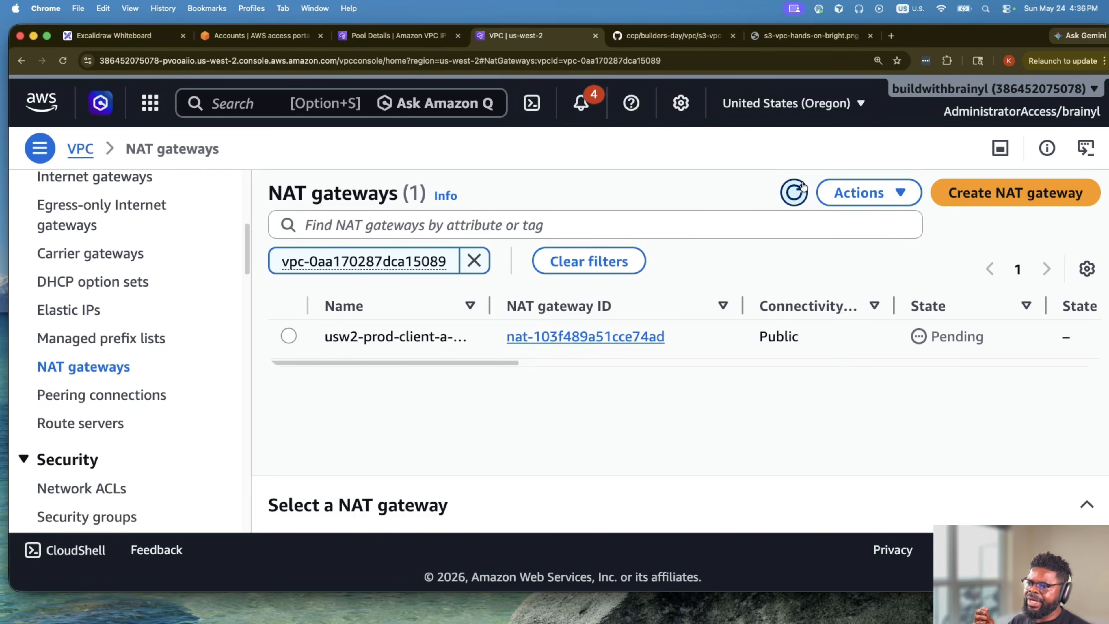
pyautogui.click(792, 197)
pyautogui.moveTo(495, 363); pyautogui.dragTo(1051, 364)
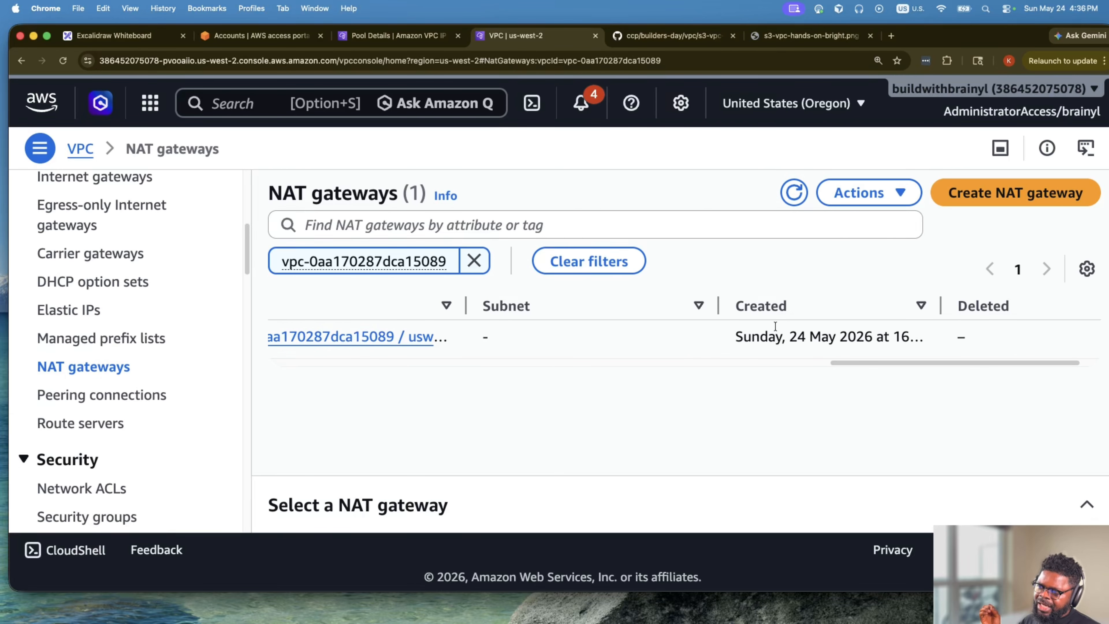
pyautogui.moveTo(845, 362); pyautogui.dragTo(277, 363)
pyautogui.scroll(6, 125, 379)
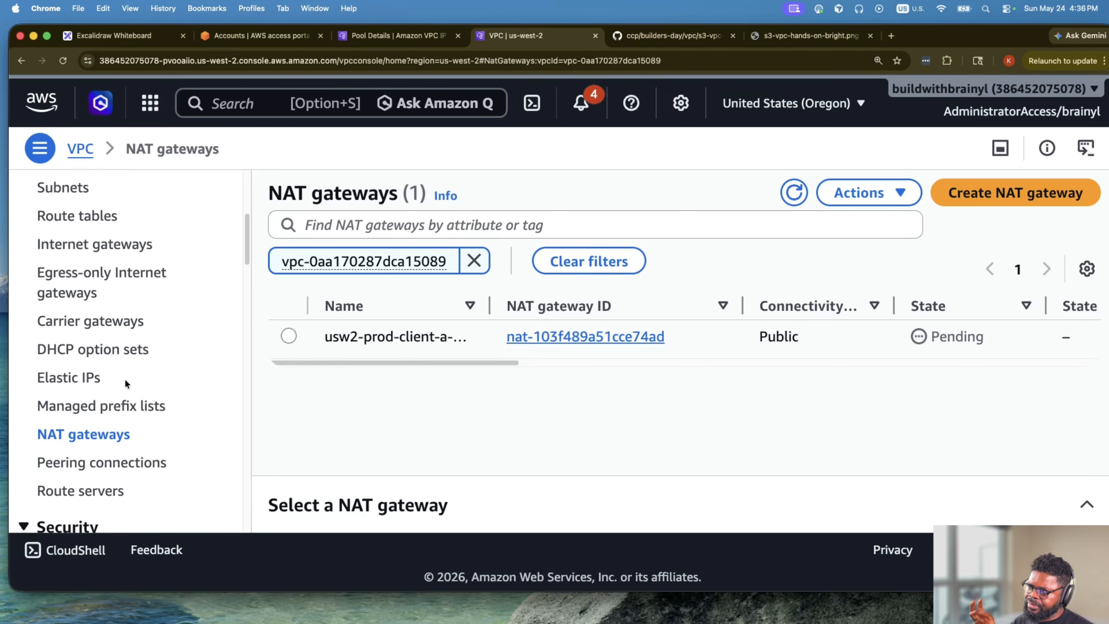
pyautogui.scroll(-10, 124, 378)
pyautogui.scroll(5, 125, 379)
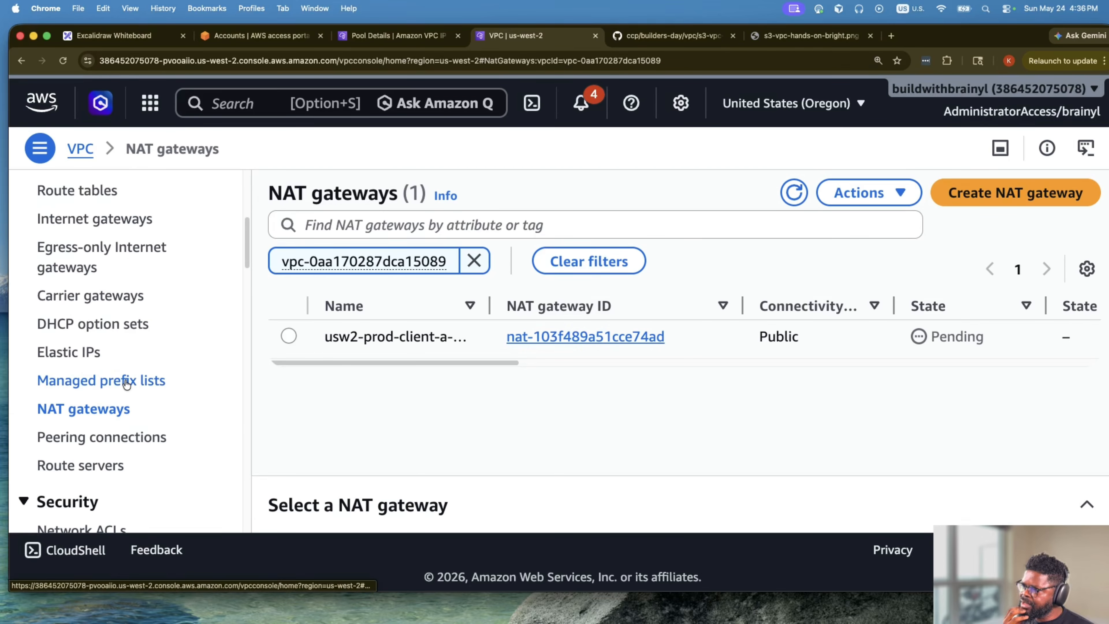
pyautogui.scroll(3, 124, 378)
pyautogui.moveTo(437, 369); pyautogui.dragTo(202, 374)
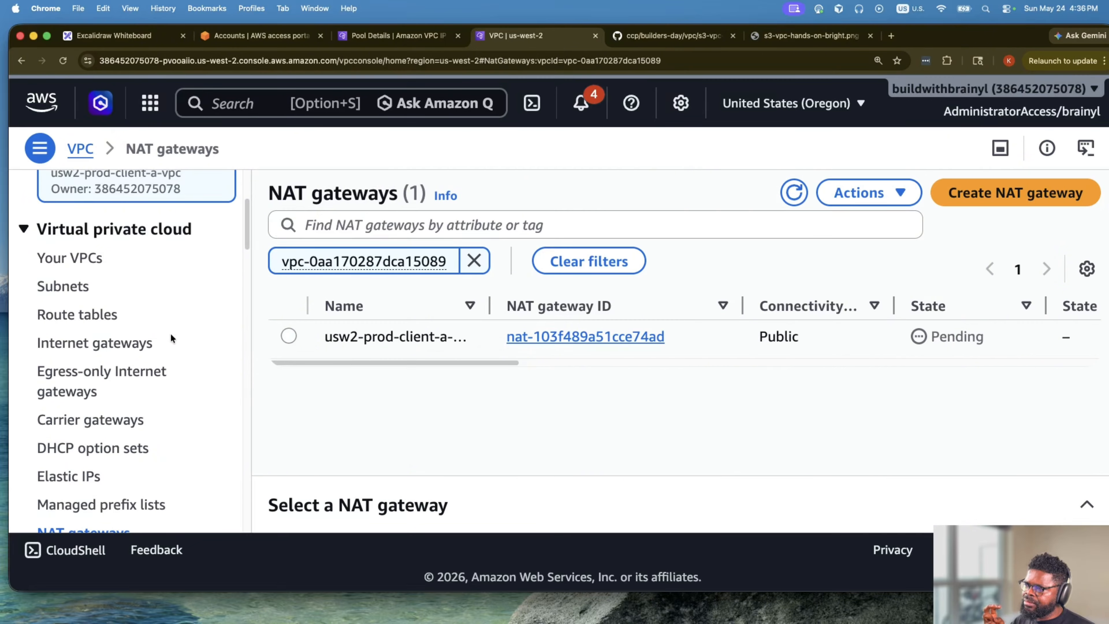
# Refresh the NAT gateway's state and widen the Primary public IPv4 address column to read its address.
pyautogui.click(791, 196)
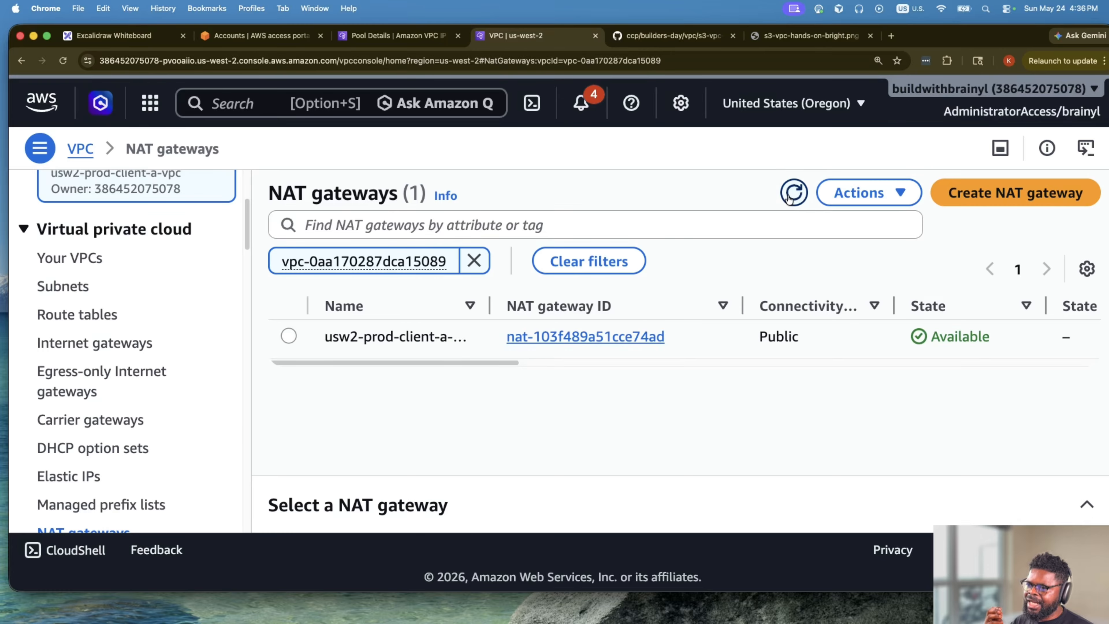
pyautogui.moveTo(656, 363); pyautogui.dragTo(751, 369)
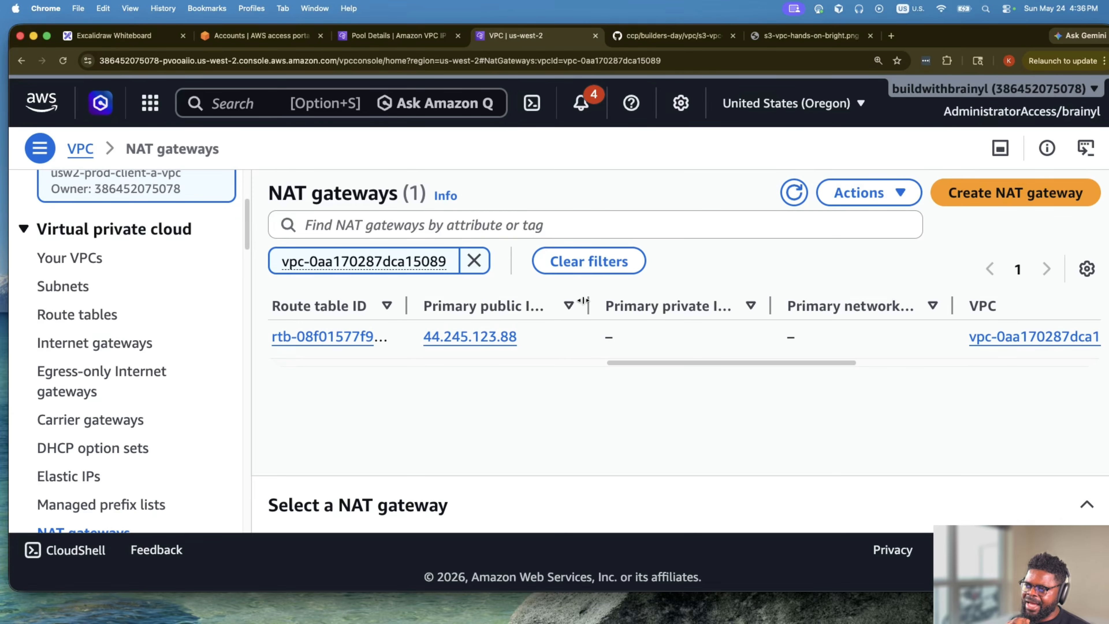
pyautogui.moveTo(588, 305); pyautogui.dragTo(745, 308)
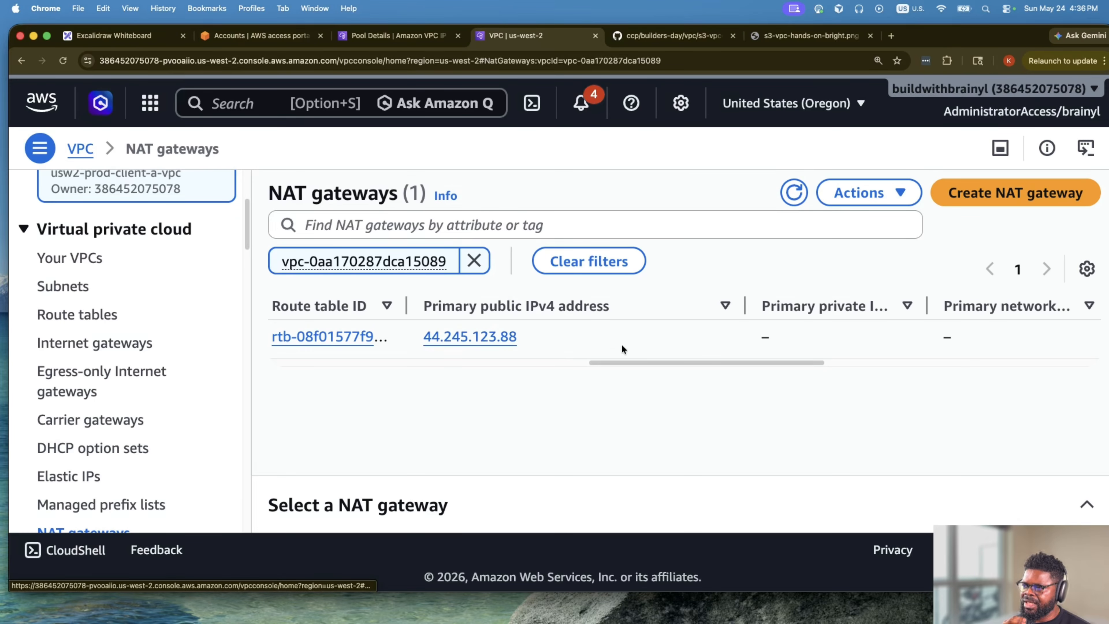
pyautogui.moveTo(637, 361); pyautogui.dragTo(456, 360)
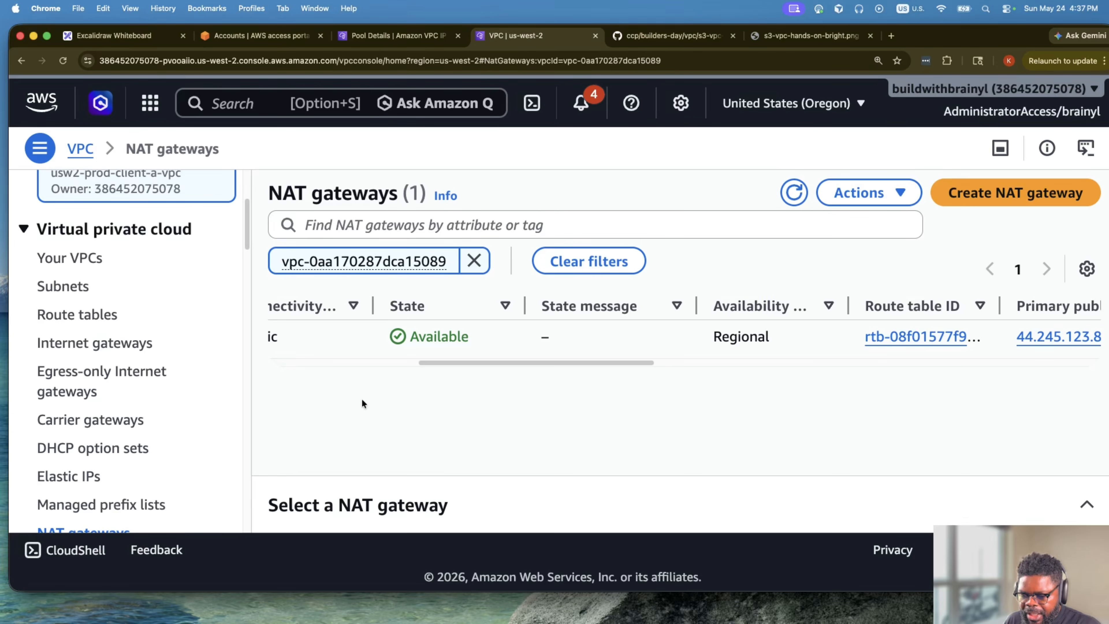
pyautogui.hscroll(-5, 391, 357)
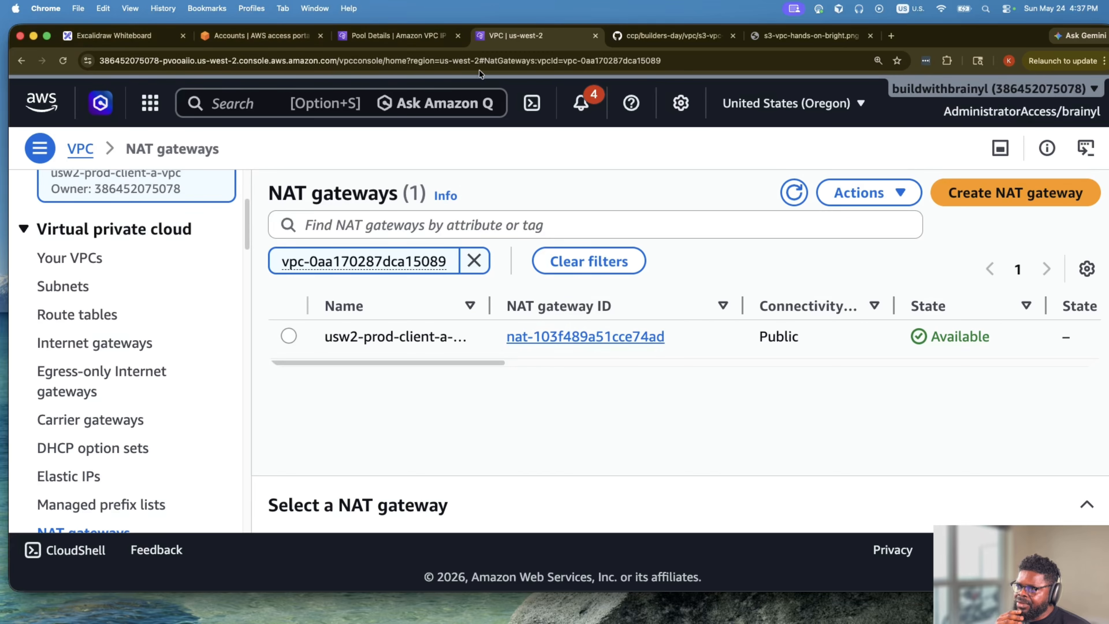
# Switch to the VPC IP Address Manager and look over its dashboard's scope details and resource CIDR charts.
pyautogui.click(416, 34)
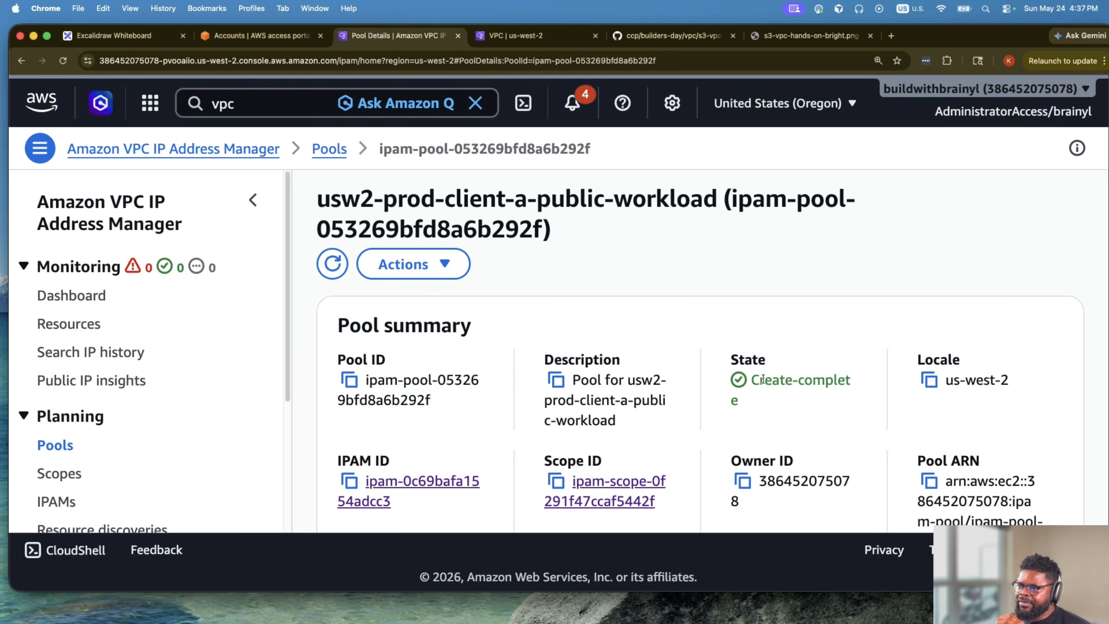
pyautogui.click(71, 295)
pyautogui.scroll(-10, 768, 290)
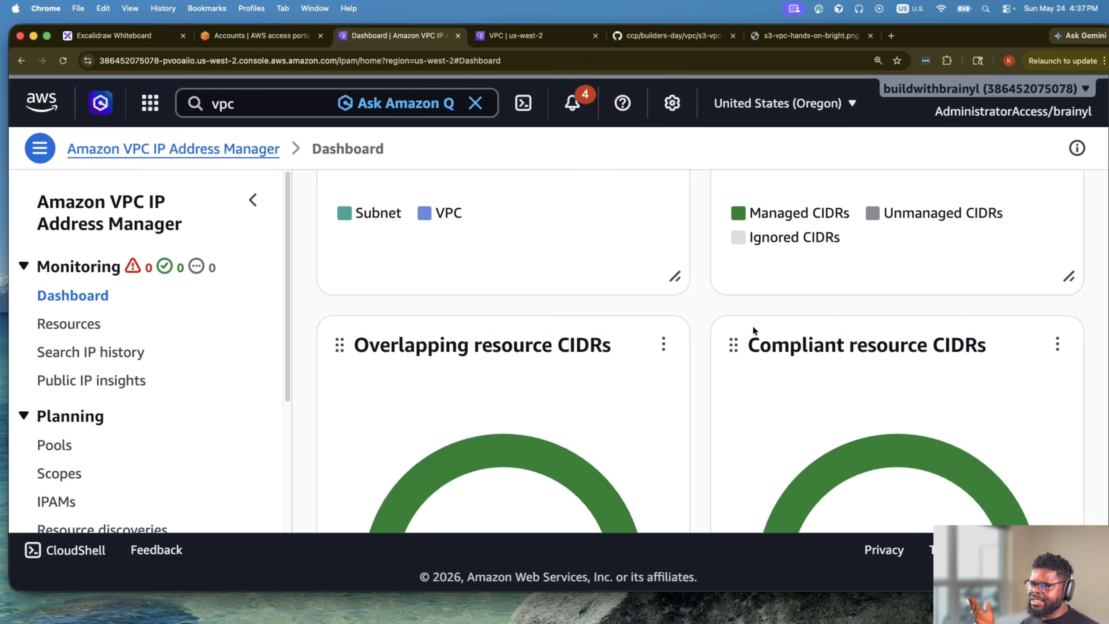
pyautogui.scroll(10, 753, 325)
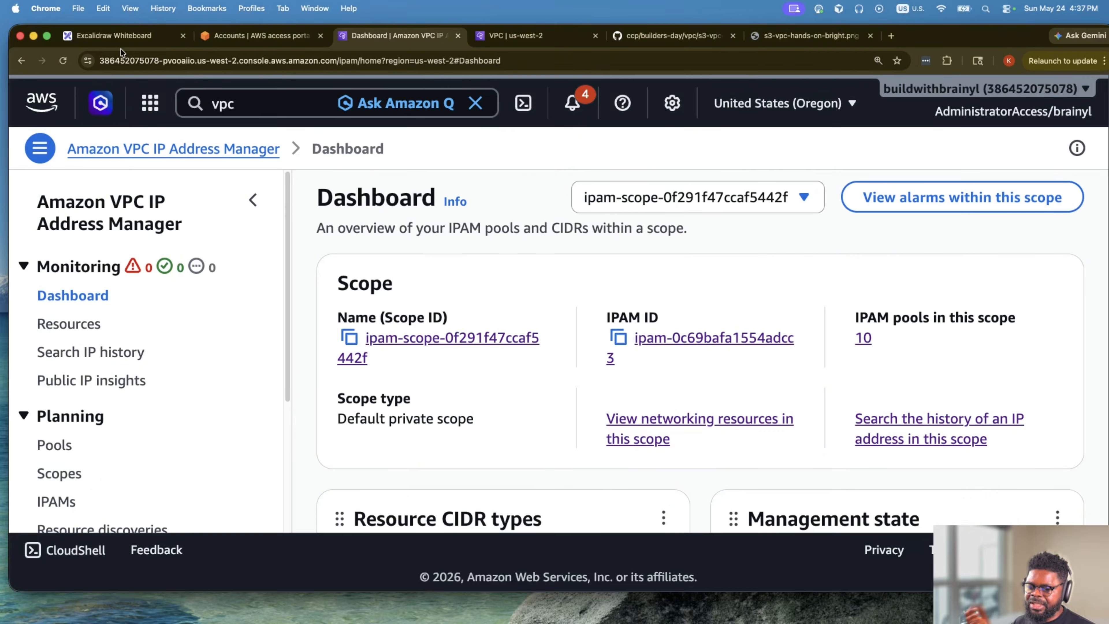
# Switch to the Excalidraw whiteboard and review the VPC diagram with its availability zones, subnets and gateway components.
pyautogui.click(121, 38)
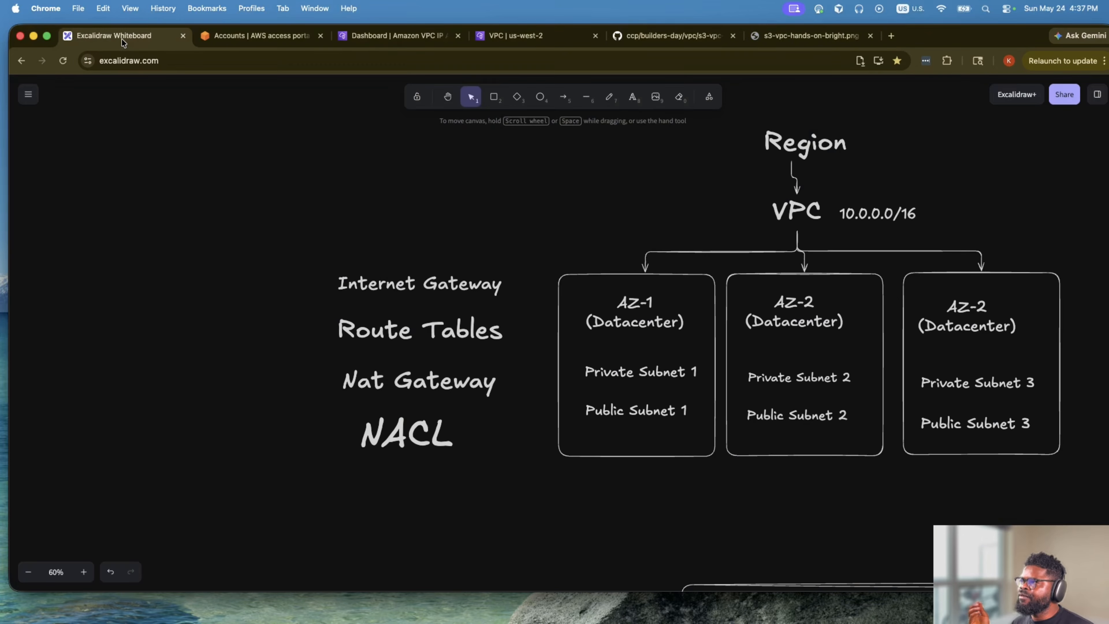
pyautogui.click(258, 35)
pyautogui.click(441, 38)
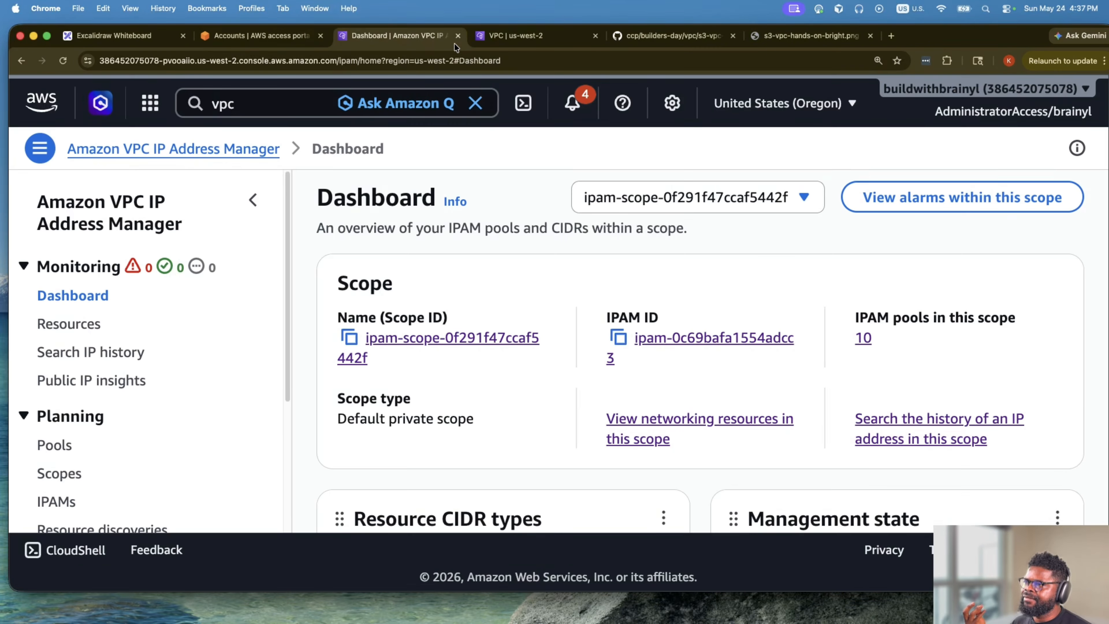
pyautogui.click(131, 37)
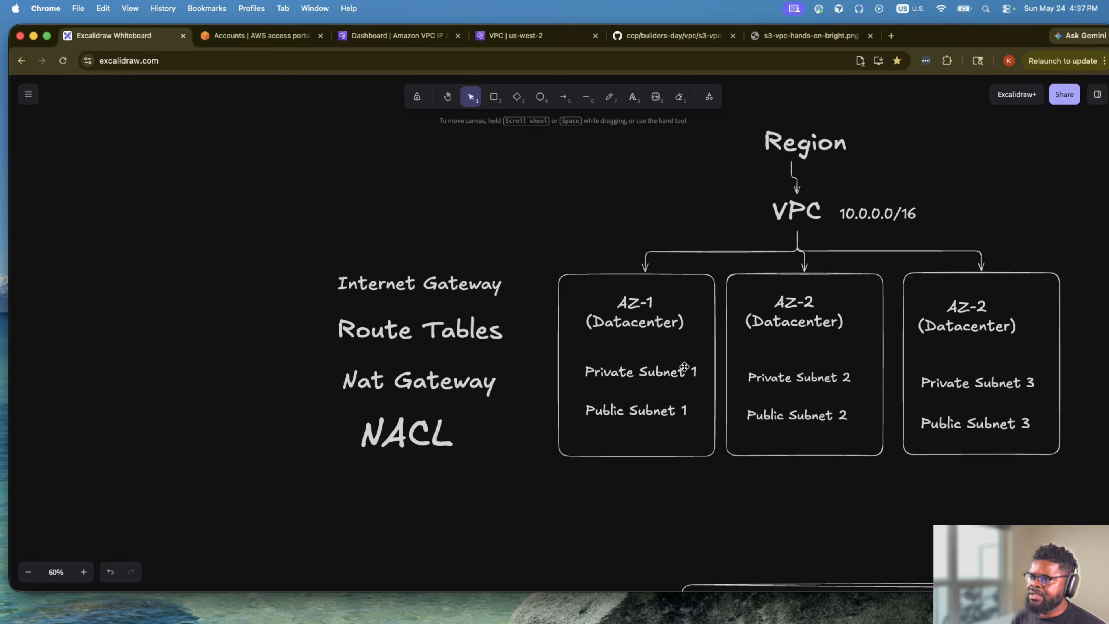
pyautogui.hscroll(4, 757, 255)
pyautogui.scroll(2, 757, 255)
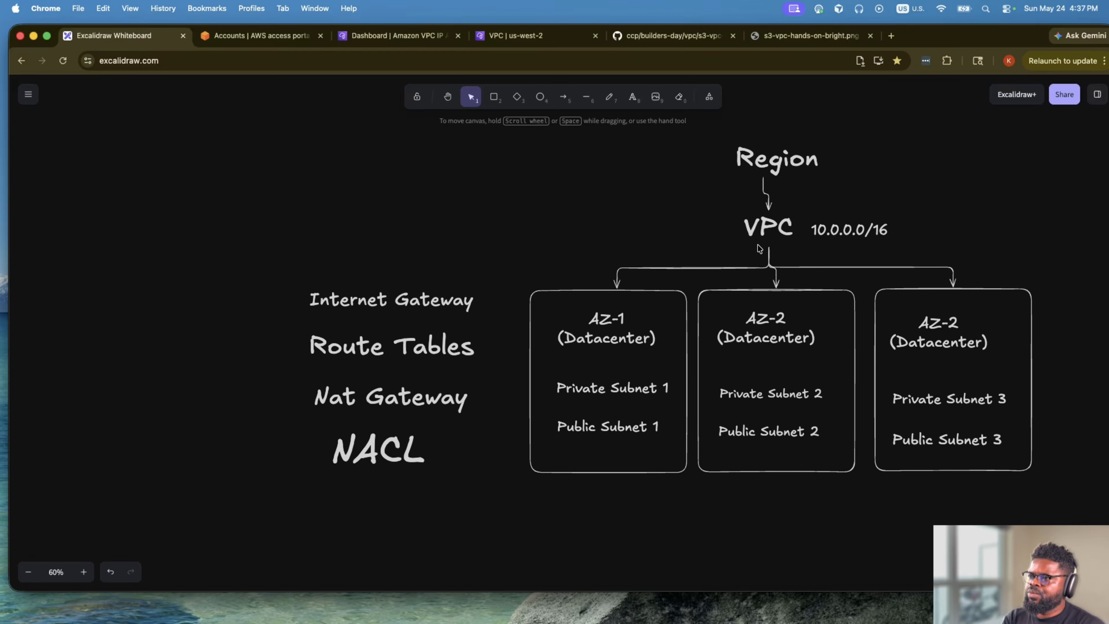
pyautogui.click(273, 37)
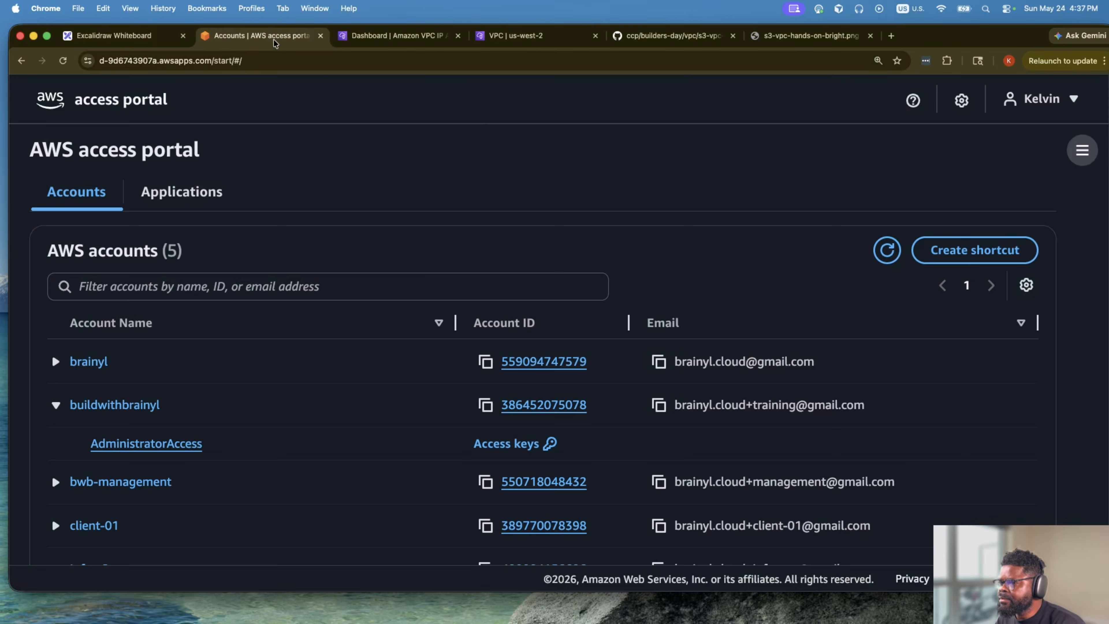
pyautogui.click(383, 40)
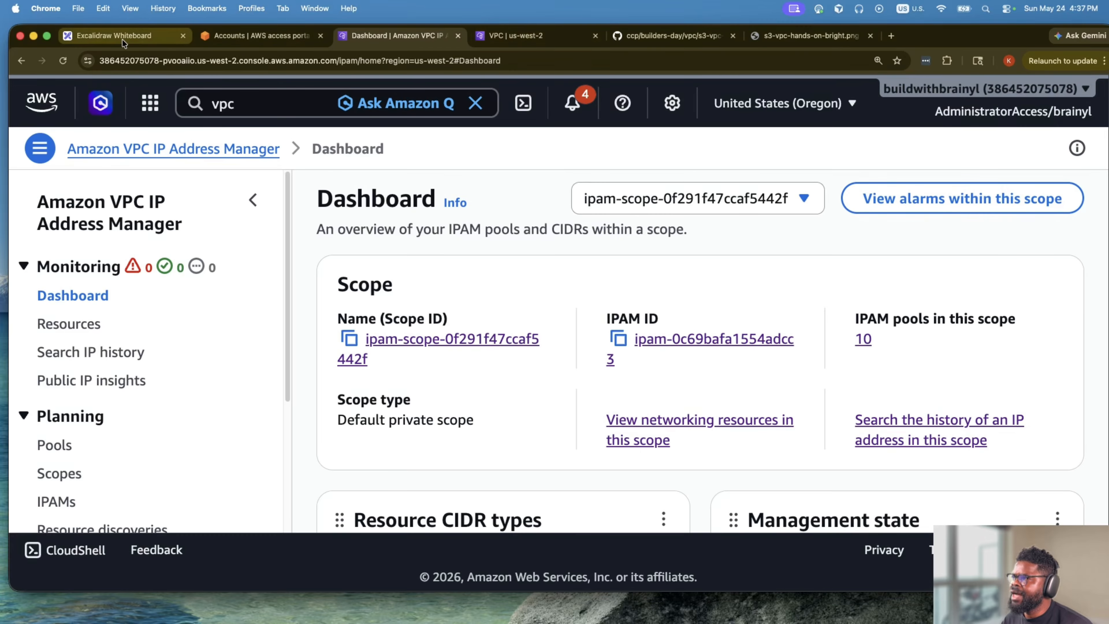
pyautogui.click(109, 38)
pyautogui.click(286, 43)
pyautogui.click(398, 35)
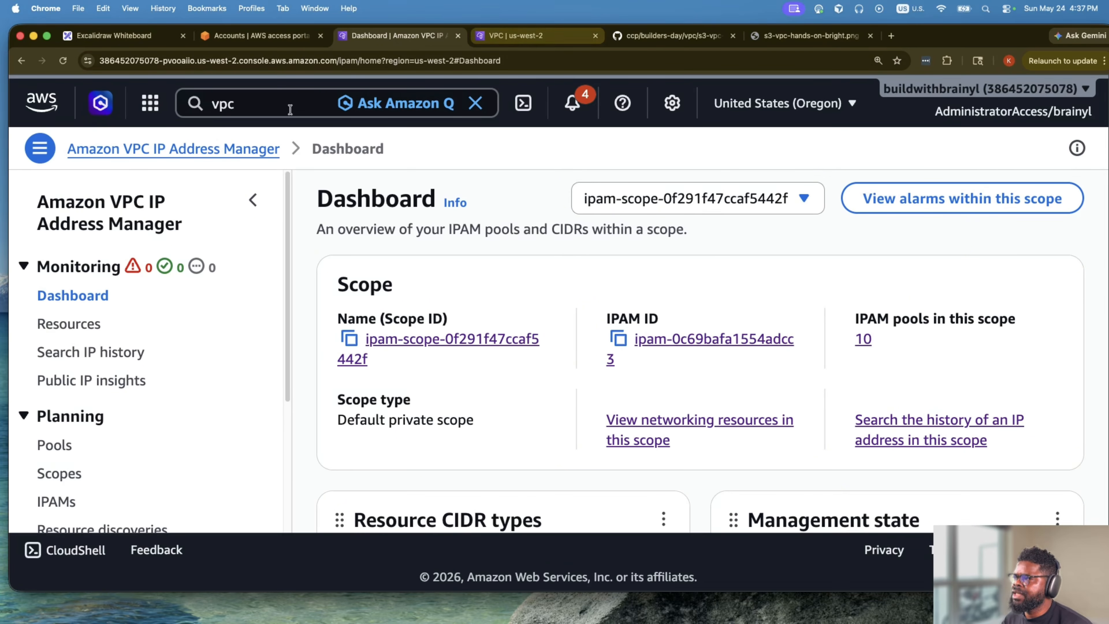
# Return to the VPC console, view the subnets, and list all VPCs without the VPC ID filter.
pyautogui.click(502, 38)
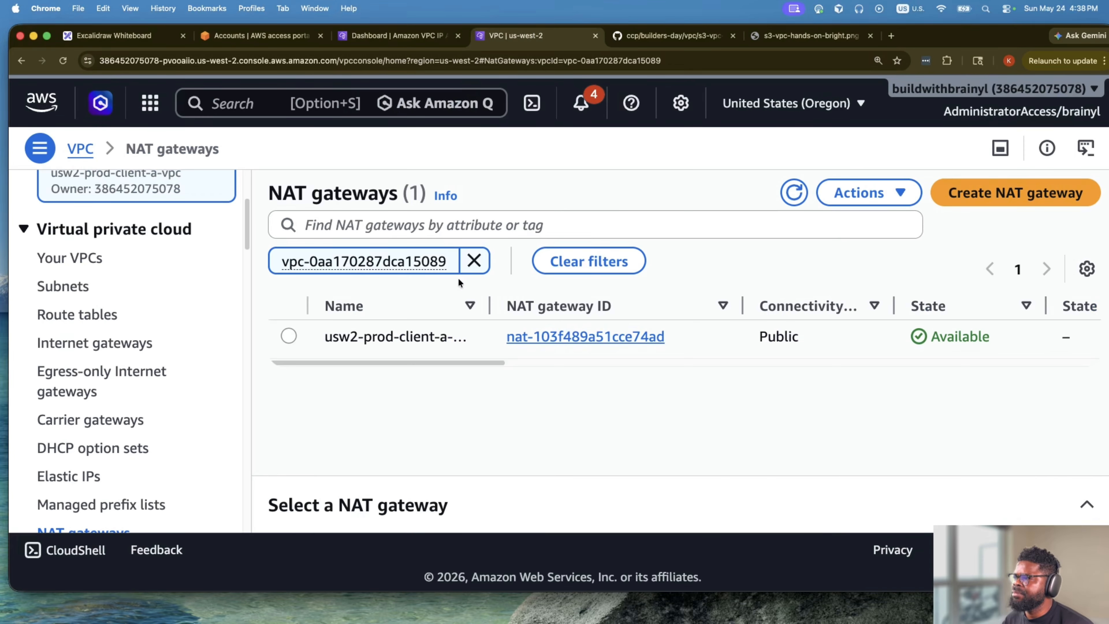
pyautogui.click(65, 311)
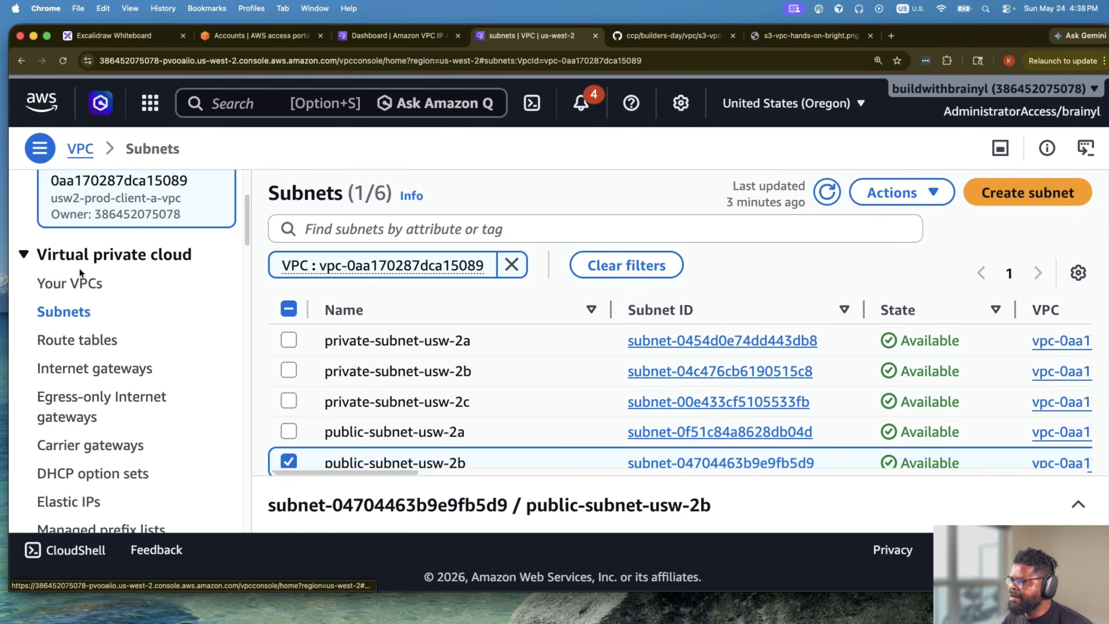
pyautogui.click(78, 282)
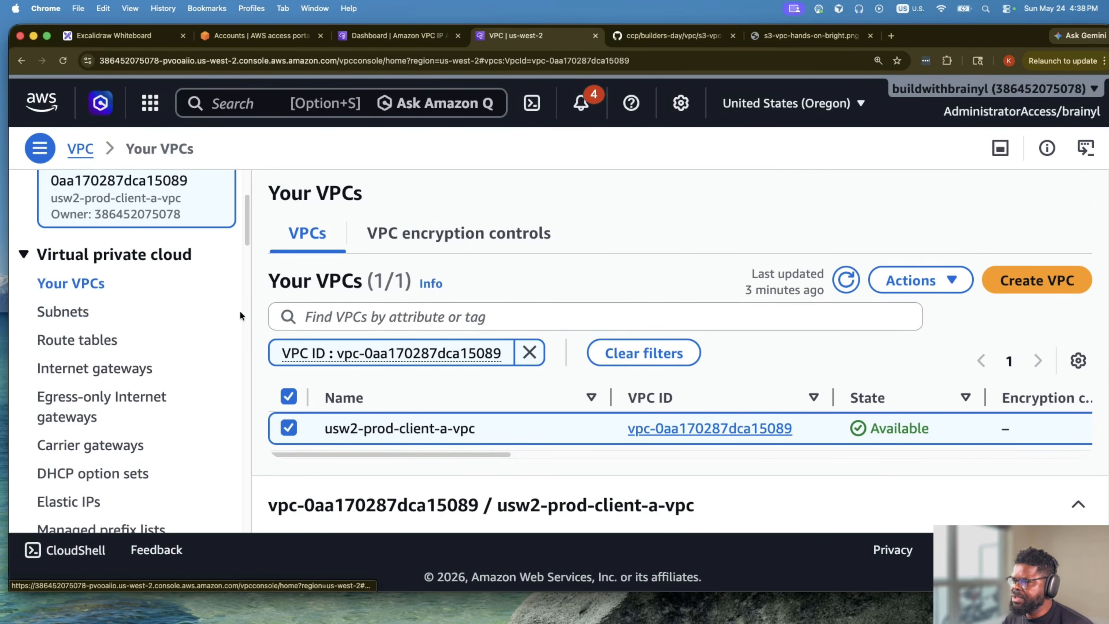
pyautogui.click(529, 352)
pyautogui.moveTo(472, 442); pyautogui.dragTo(406, 463)
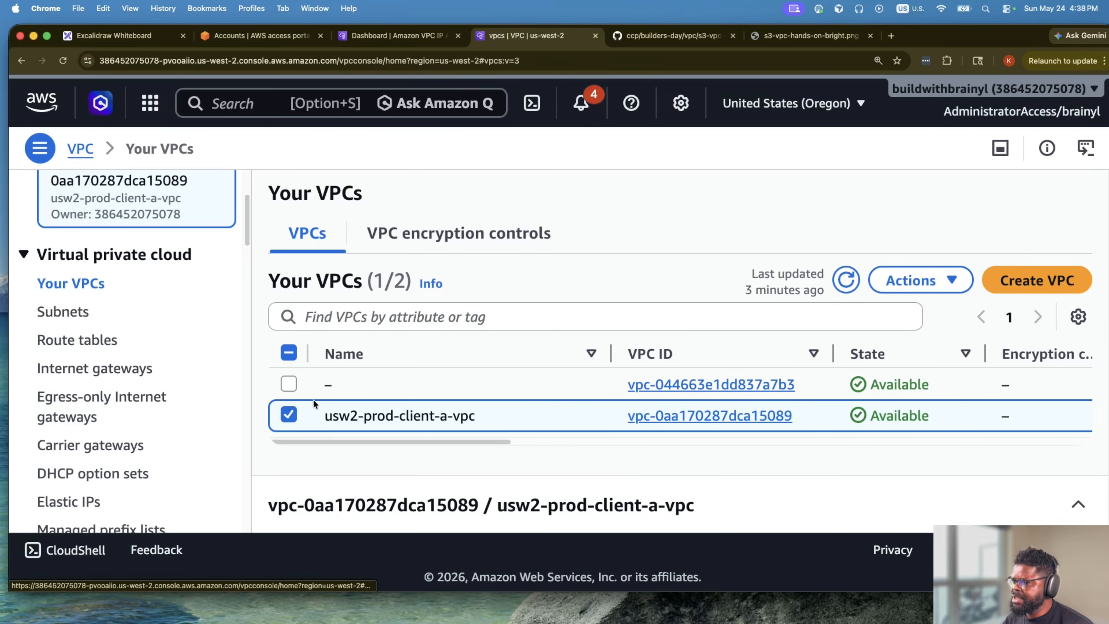
# Review the VPC's route tables across all columns and open the NAT gateway linked in the edge associations.
pyautogui.click(53, 345)
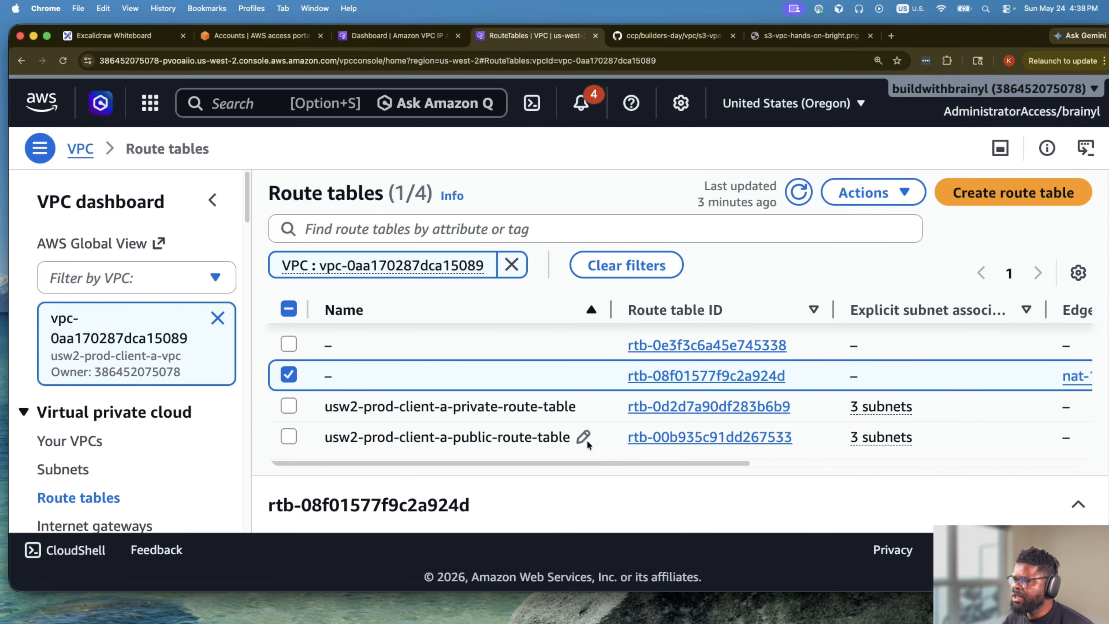
pyautogui.scroll(-1, 586, 440)
pyautogui.moveTo(720, 447); pyautogui.dragTo(985, 465)
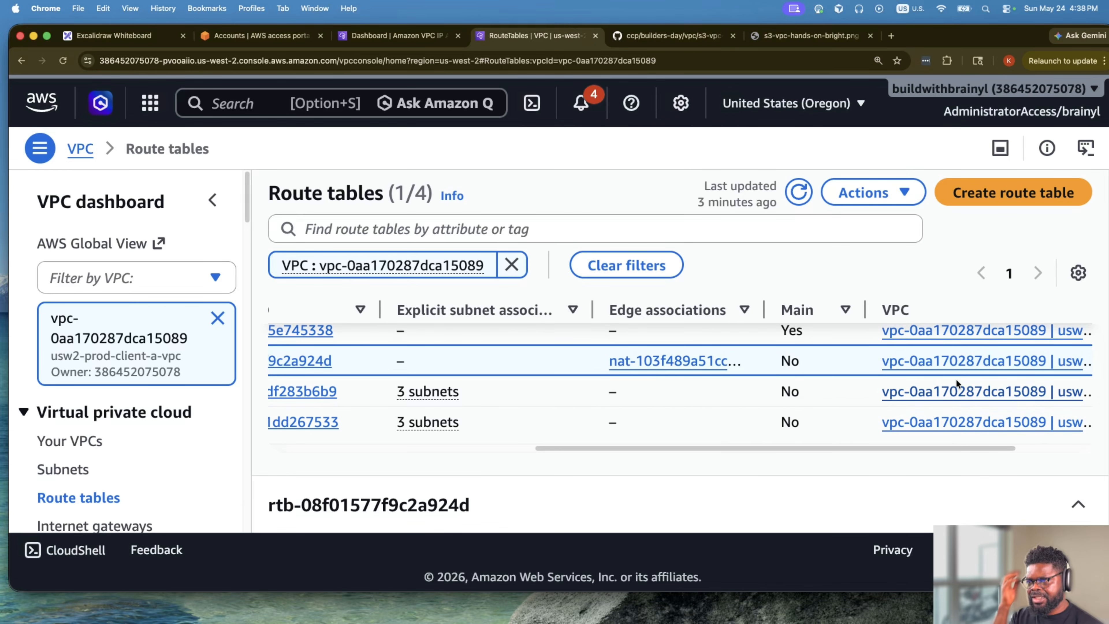
pyautogui.click(1047, 448)
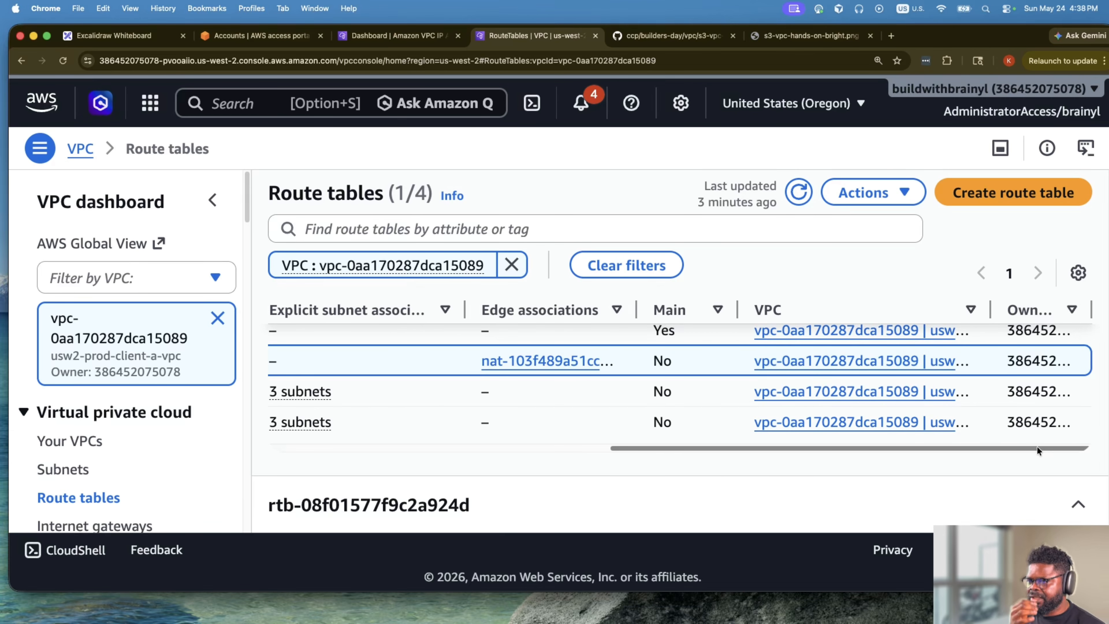
pyautogui.moveTo(1037, 447); pyautogui.dragTo(519, 464)
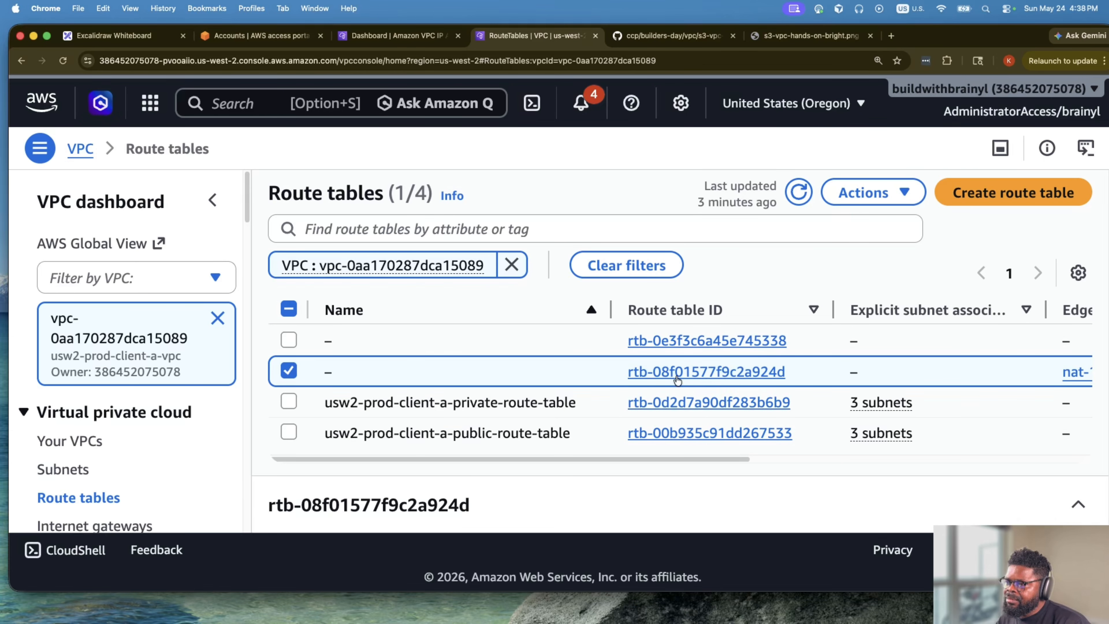
pyautogui.click(853, 460)
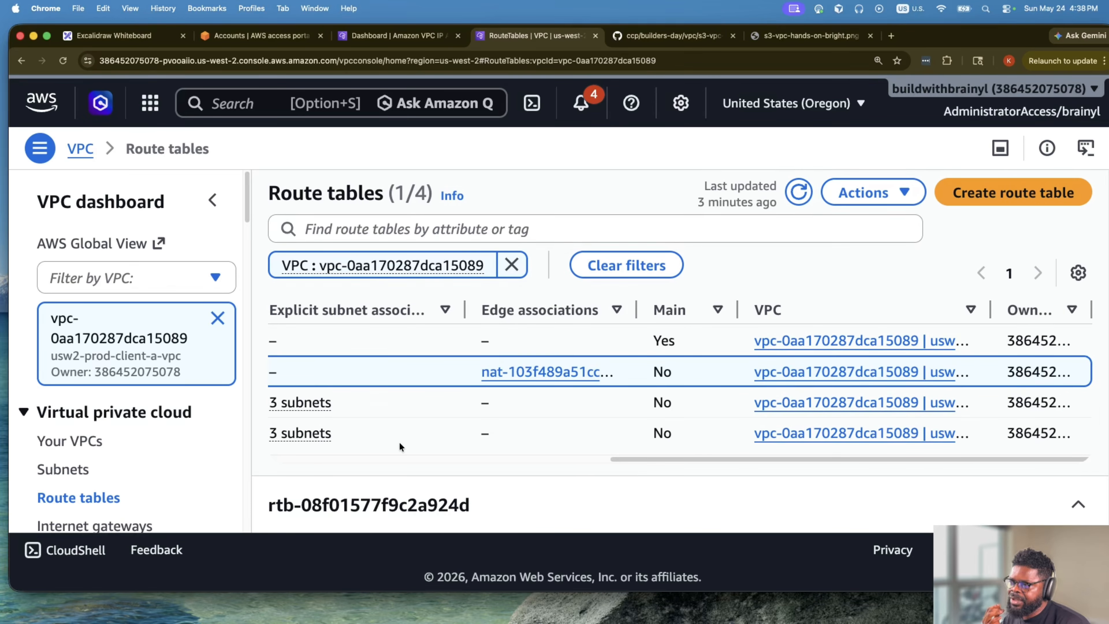
pyautogui.click(409, 459)
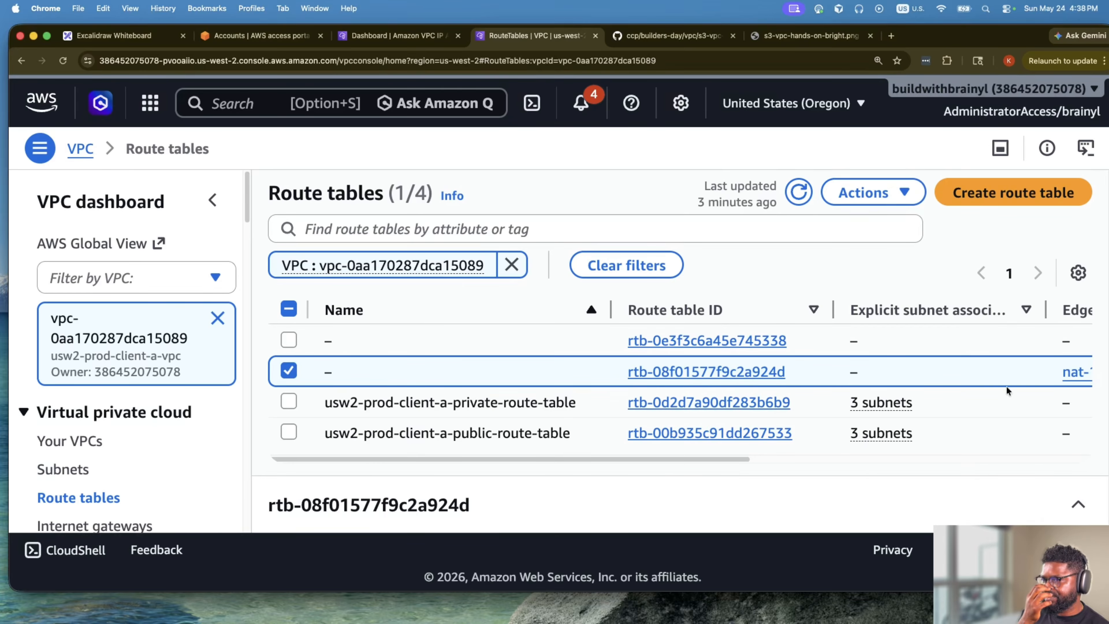
pyautogui.click(1082, 374)
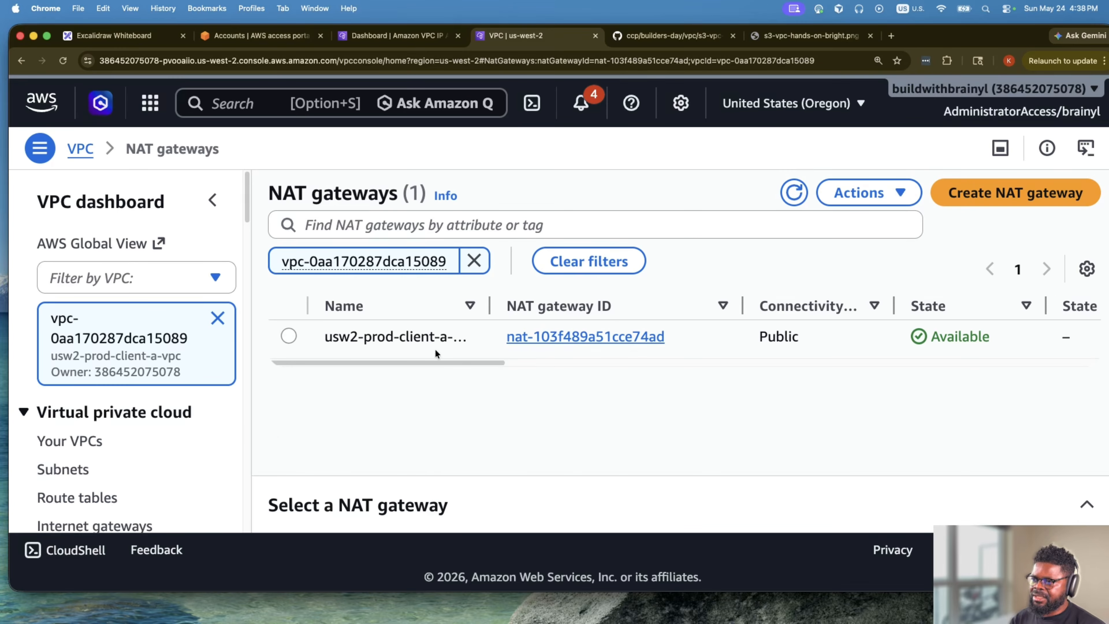
# Show the full name in the NAT gateways list, and open the gateway's details to examine its associated IP addresses.
pyautogui.moveTo(495, 304); pyautogui.dragTo(605, 304)
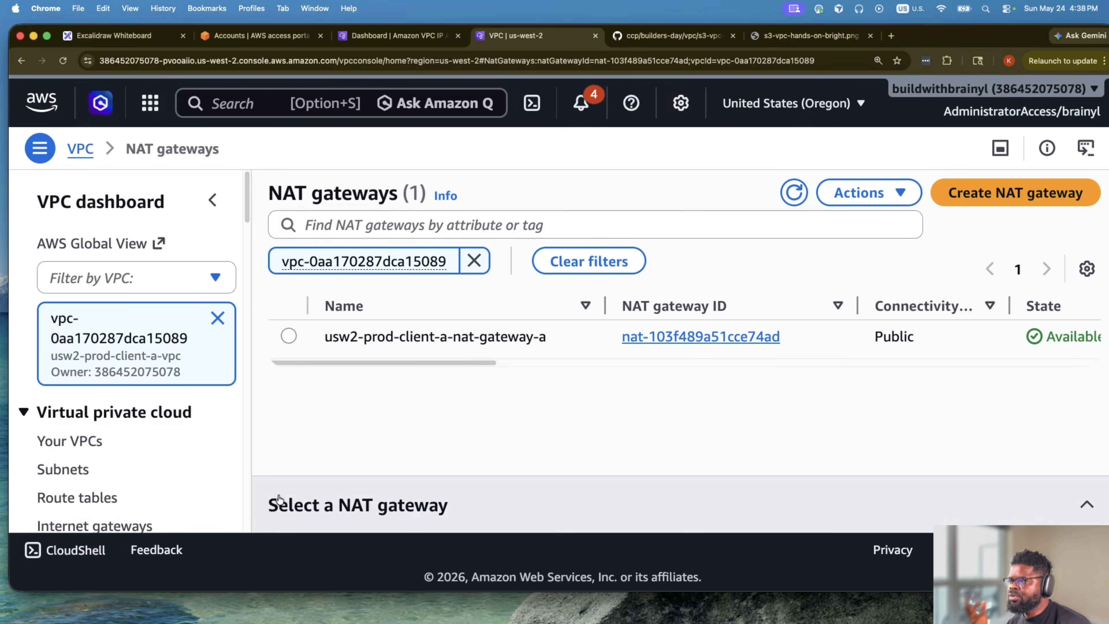
pyautogui.click(474, 262)
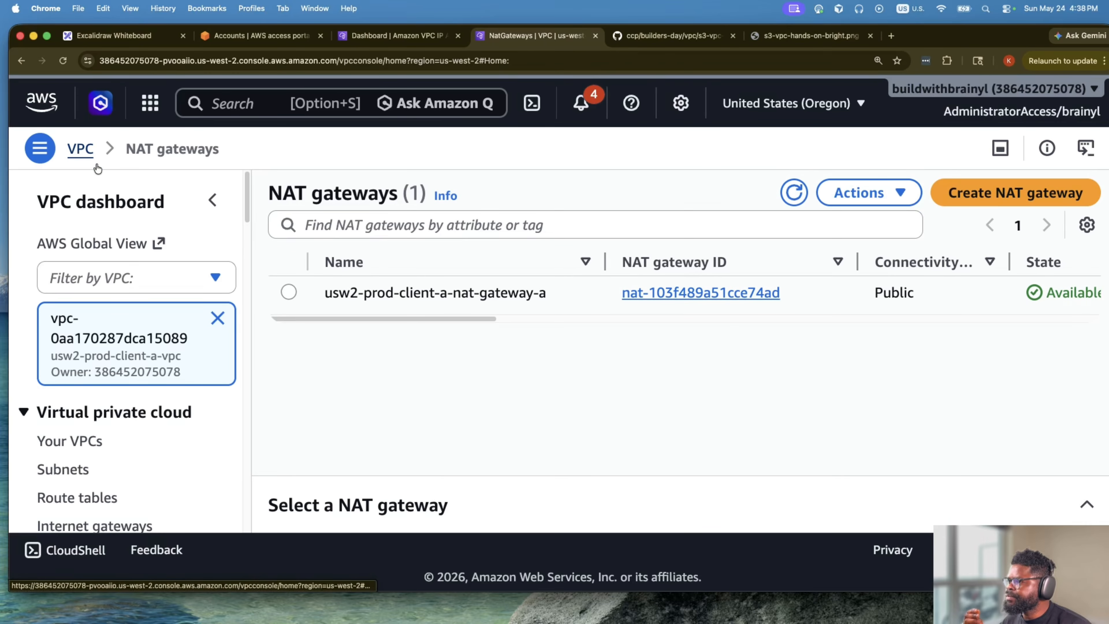
pyautogui.click(80, 148)
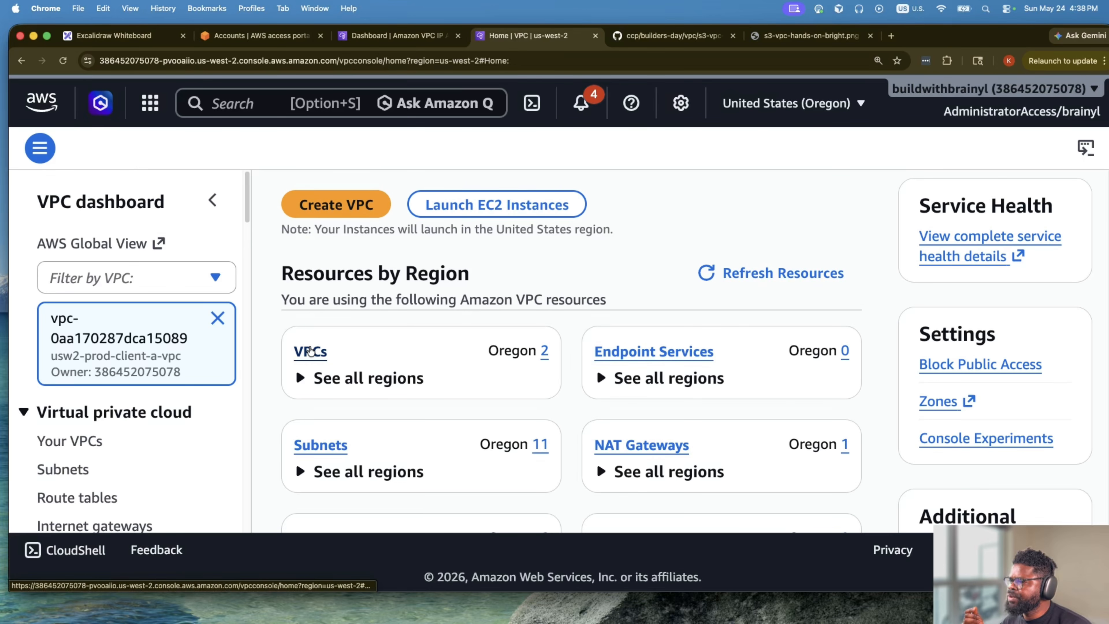
pyautogui.scroll(-5, 164, 437)
pyautogui.click(82, 323)
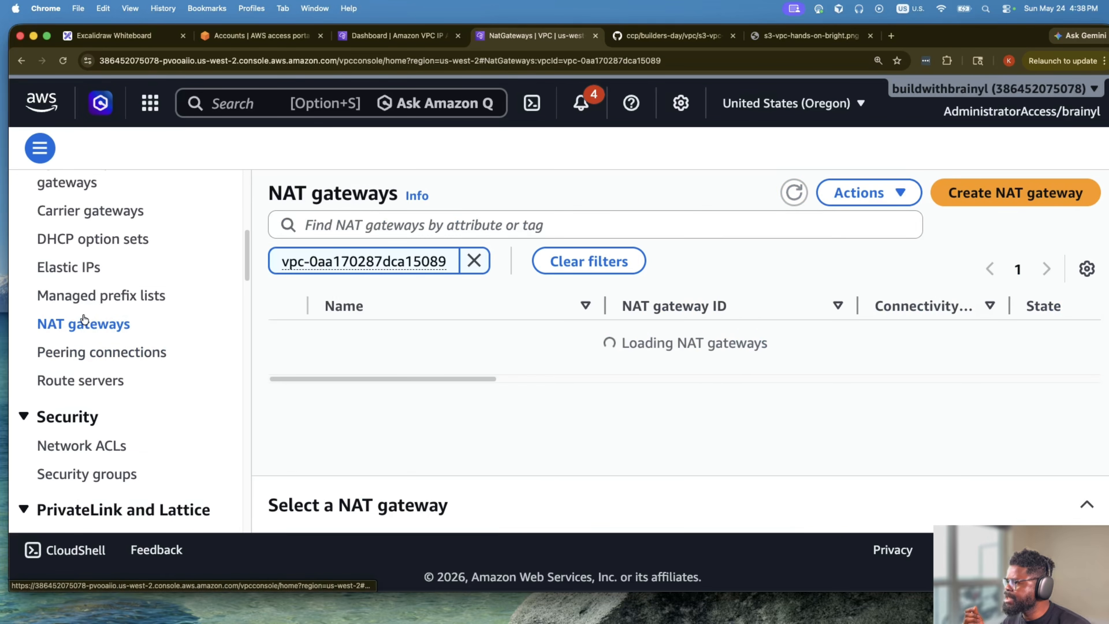
pyautogui.click(664, 336)
pyautogui.scroll(-5, 583, 454)
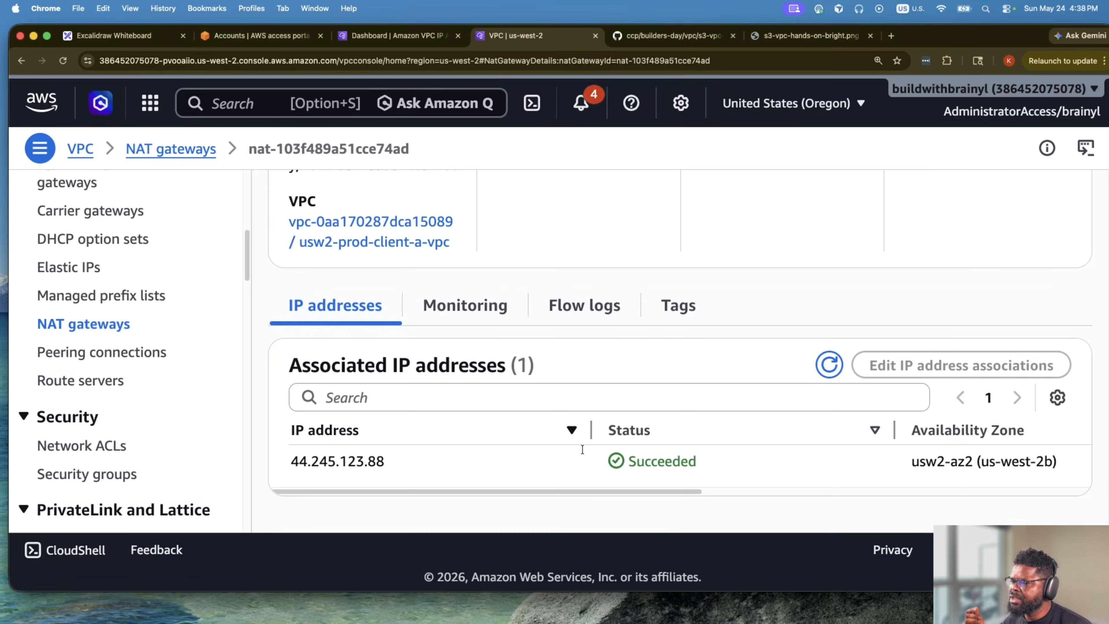
pyautogui.moveTo(701, 492); pyautogui.dragTo(392, 492)
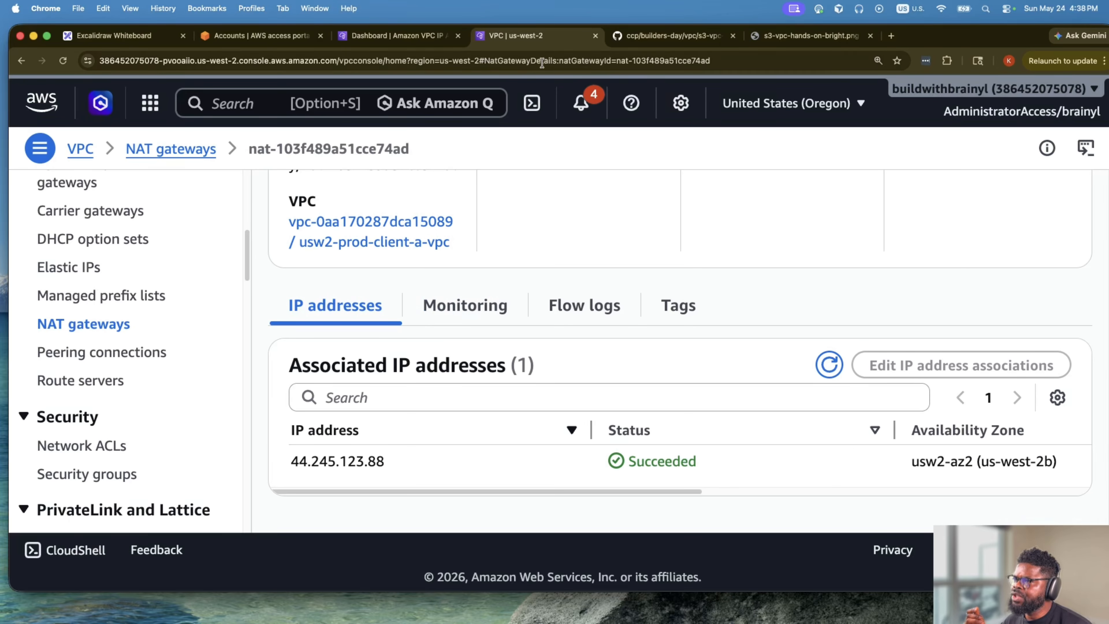
# Look at the s3-vpc-hands-on-bright.png diagram on GitHub and the IP Address Manager dashboard, and return to the VPC console.
pyautogui.click(671, 33)
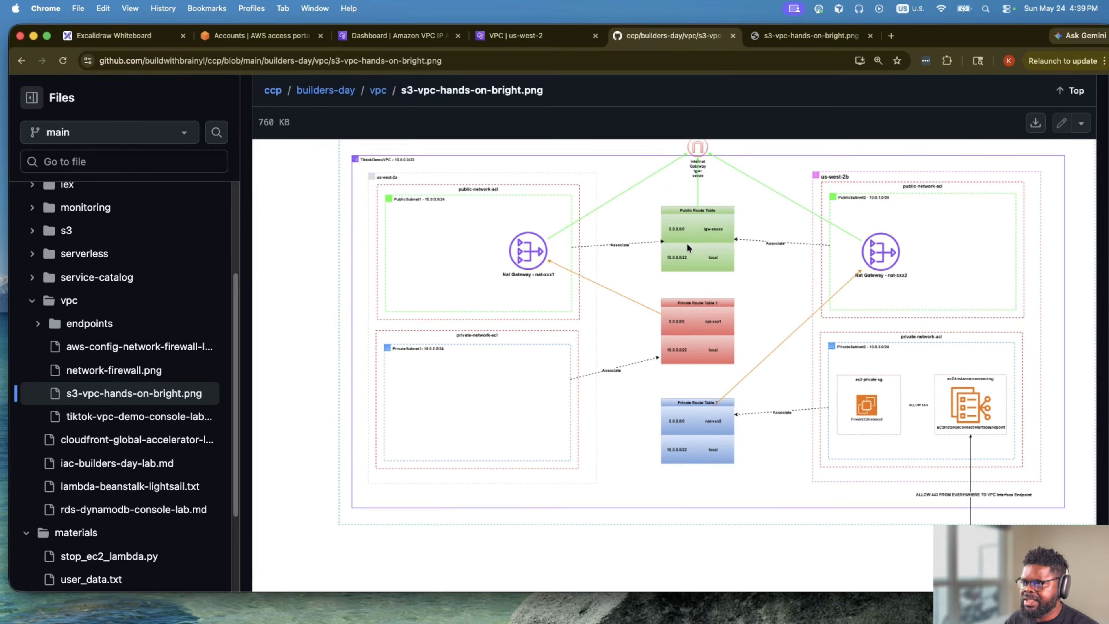
pyautogui.click(139, 40)
pyautogui.click(247, 31)
pyautogui.click(393, 35)
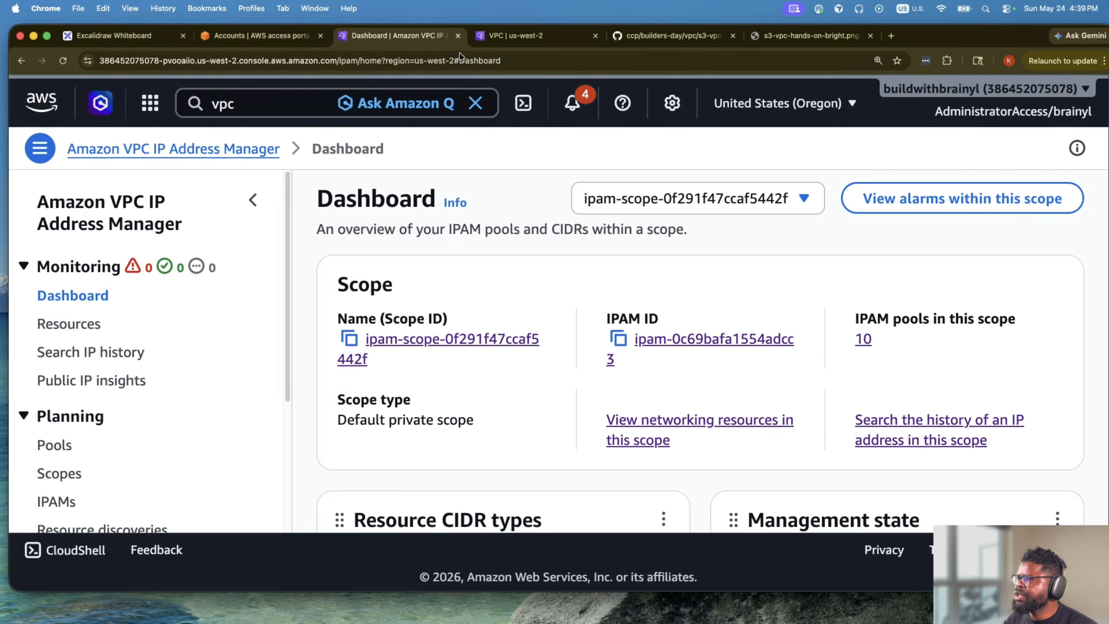
pyautogui.scroll(-3, 82, 397)
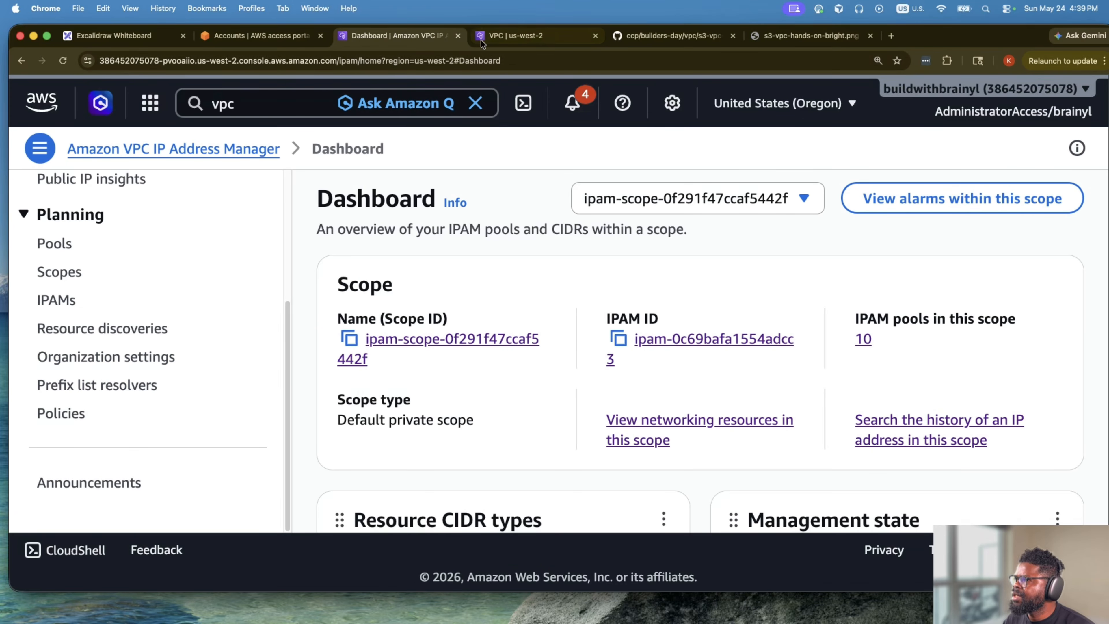
pyautogui.click(516, 35)
pyautogui.scroll(5, 59, 355)
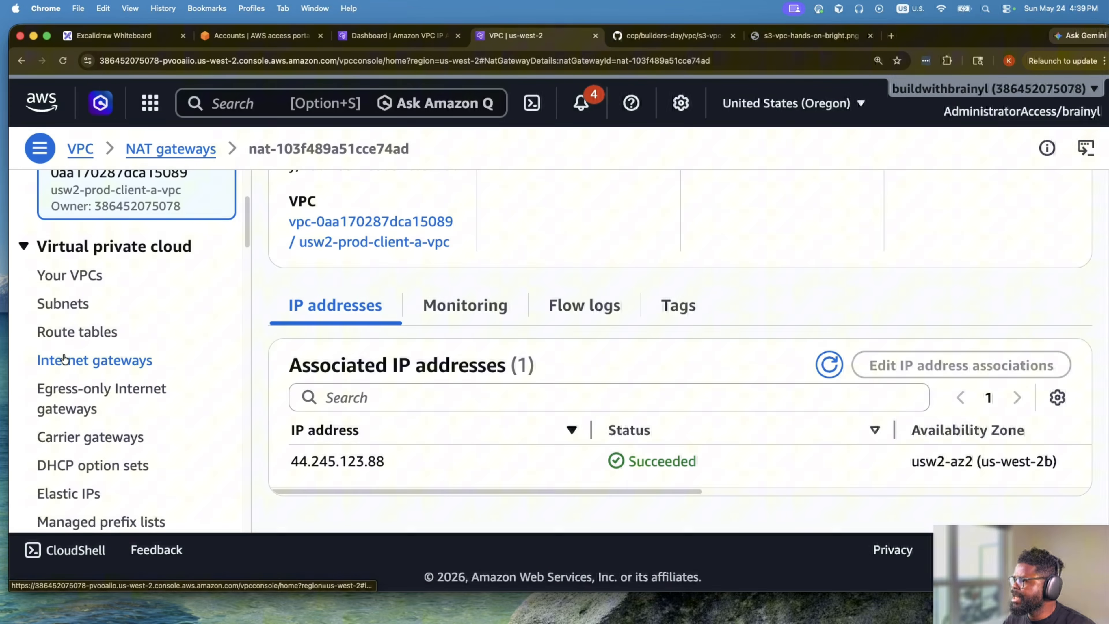
# Open the unnamed route table linked to the NAT gateway and examine its routes and edge associations.
pyautogui.click(70, 332)
pyautogui.click(446, 369)
pyautogui.moveTo(700, 460); pyautogui.dragTo(520, 432)
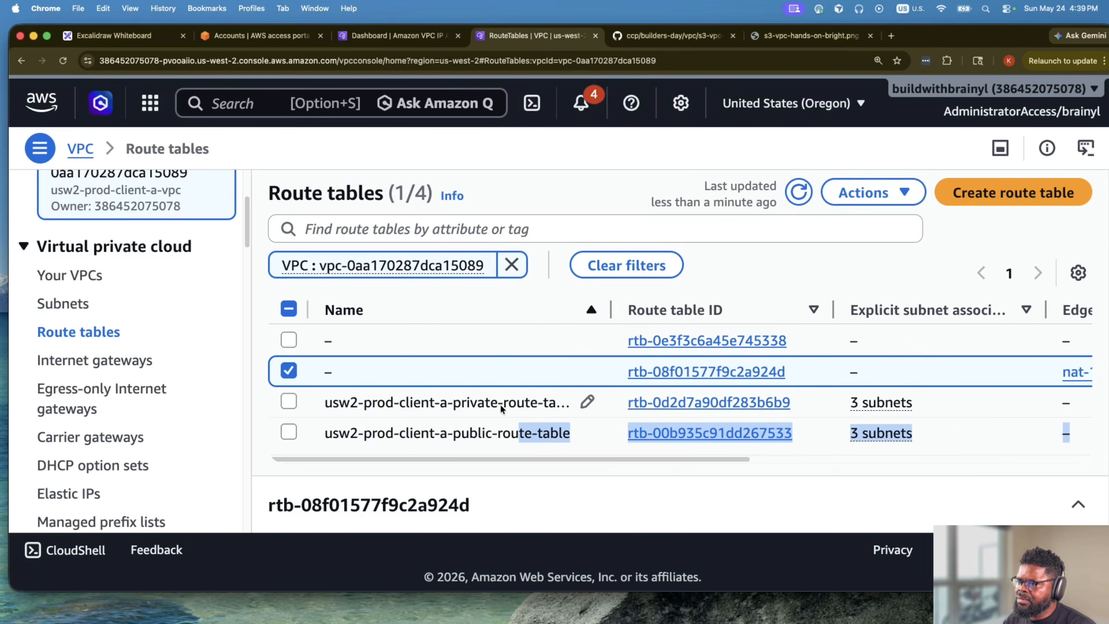
pyautogui.click(695, 372)
pyautogui.scroll(-5, 575, 391)
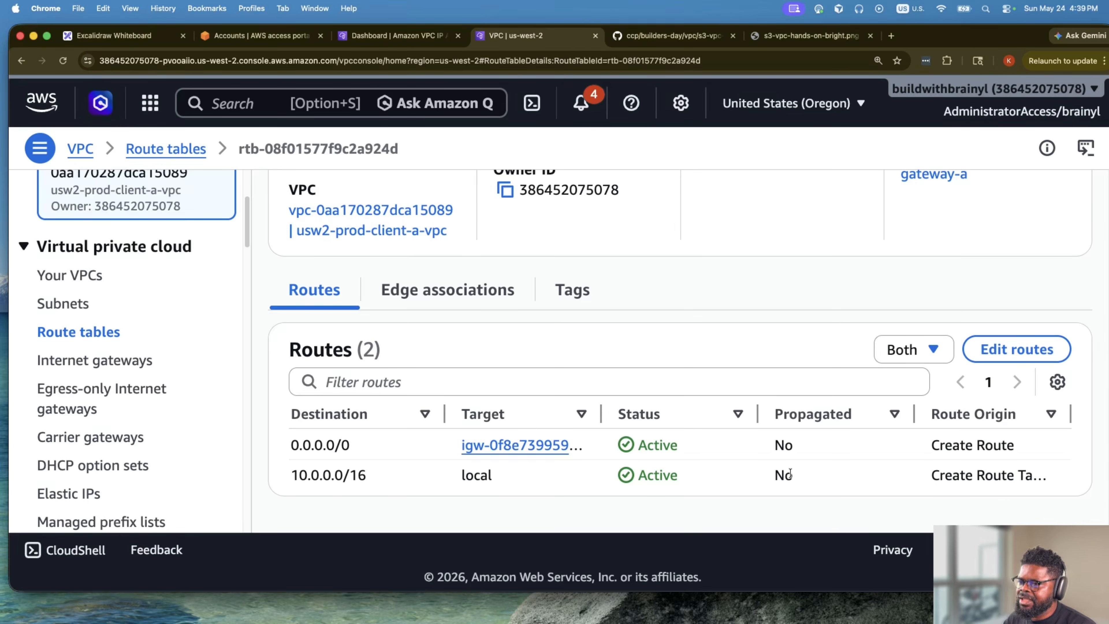
pyautogui.moveTo(292, 448); pyautogui.dragTo(377, 449)
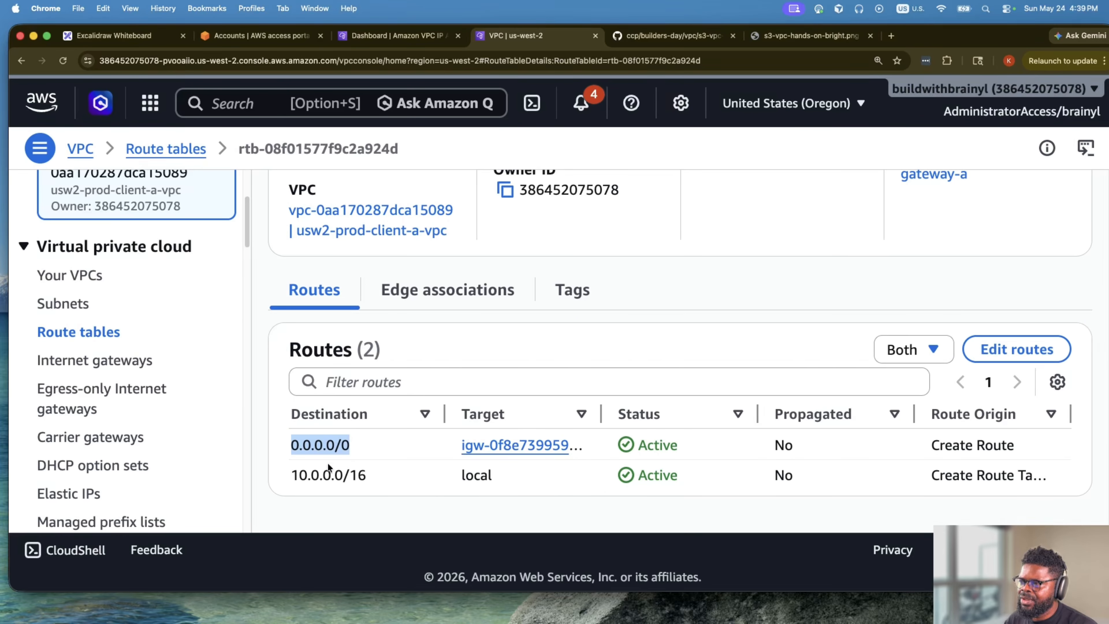
pyautogui.moveTo(277, 477); pyautogui.dragTo(343, 473)
pyautogui.click(390, 299)
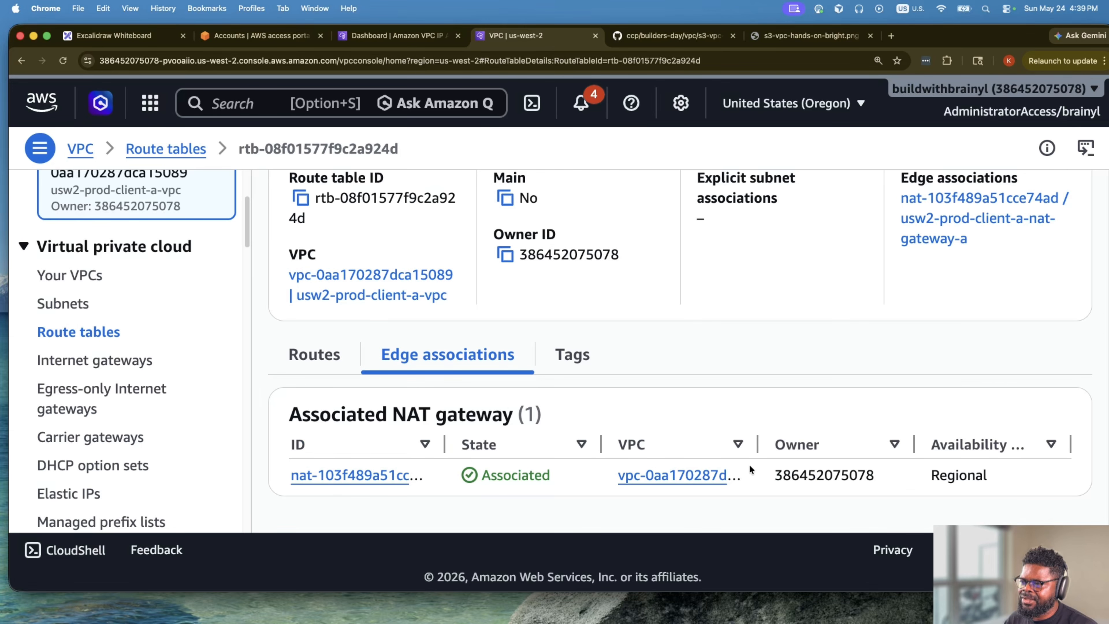
pyautogui.scroll(3, 616, 384)
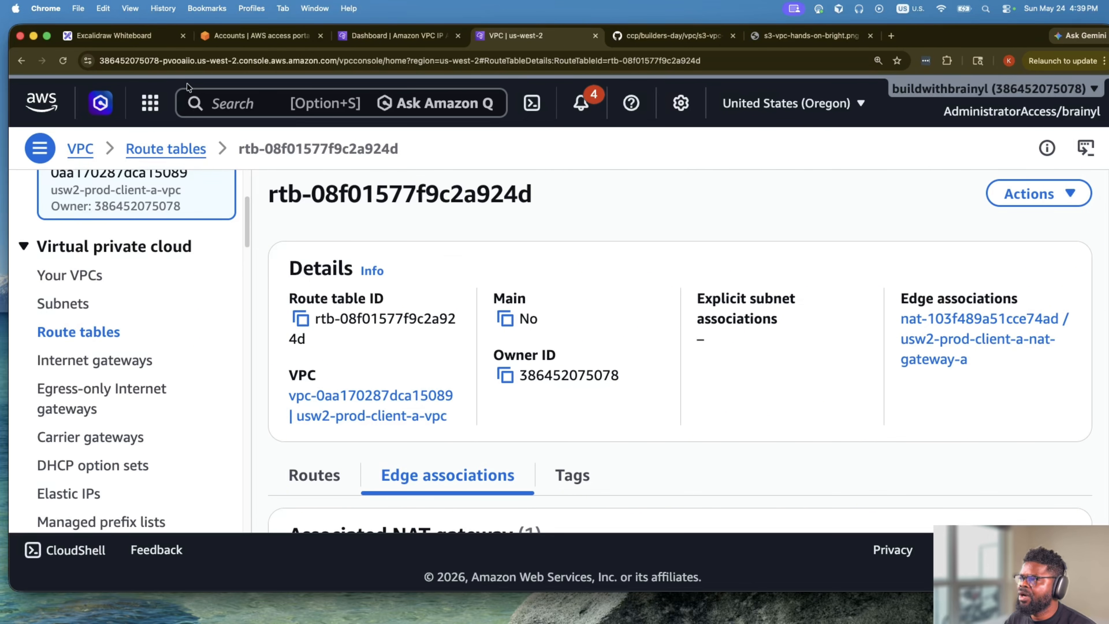
# Search the AWS services for Elastic Beanstalk and open its applications list.
pyautogui.click(251, 103)
pyautogui.write('a')
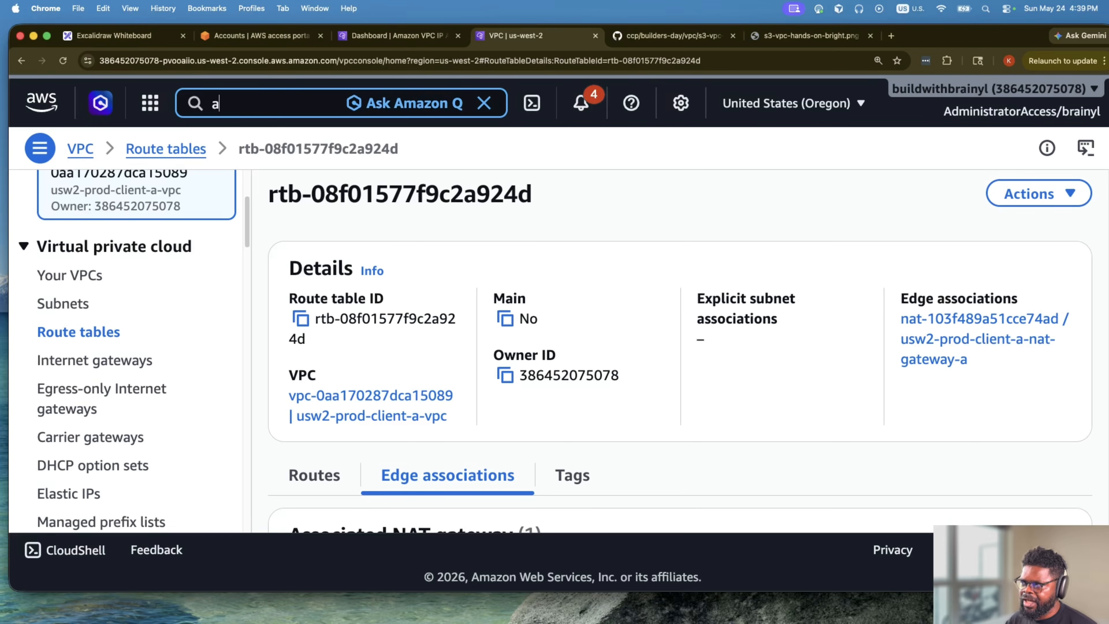
pyautogui.press('BackSpace')
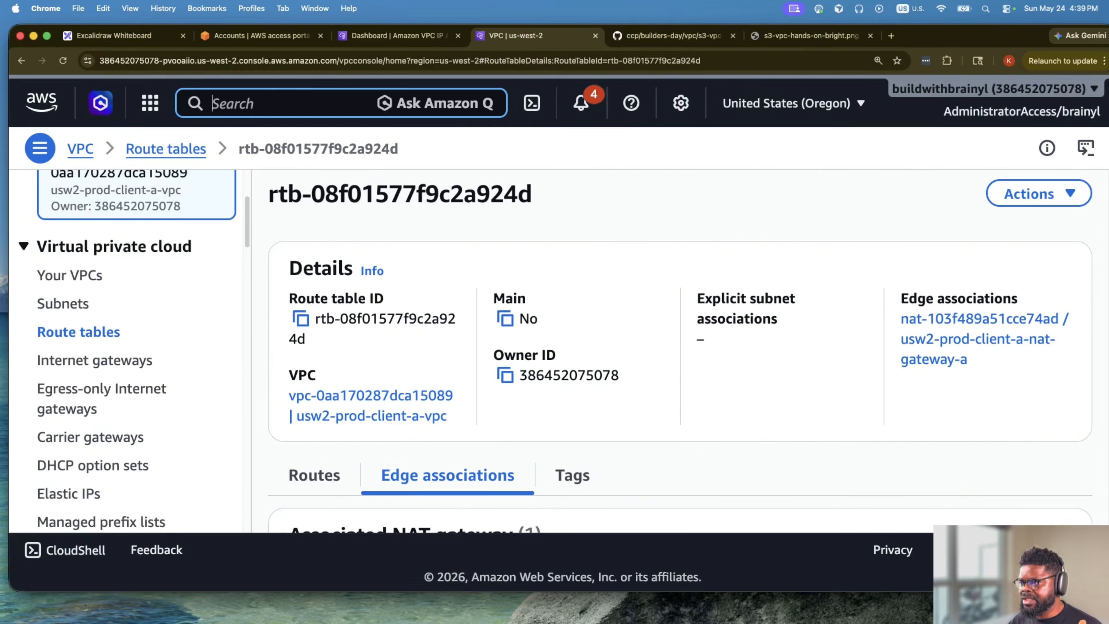
pyautogui.write('alb')
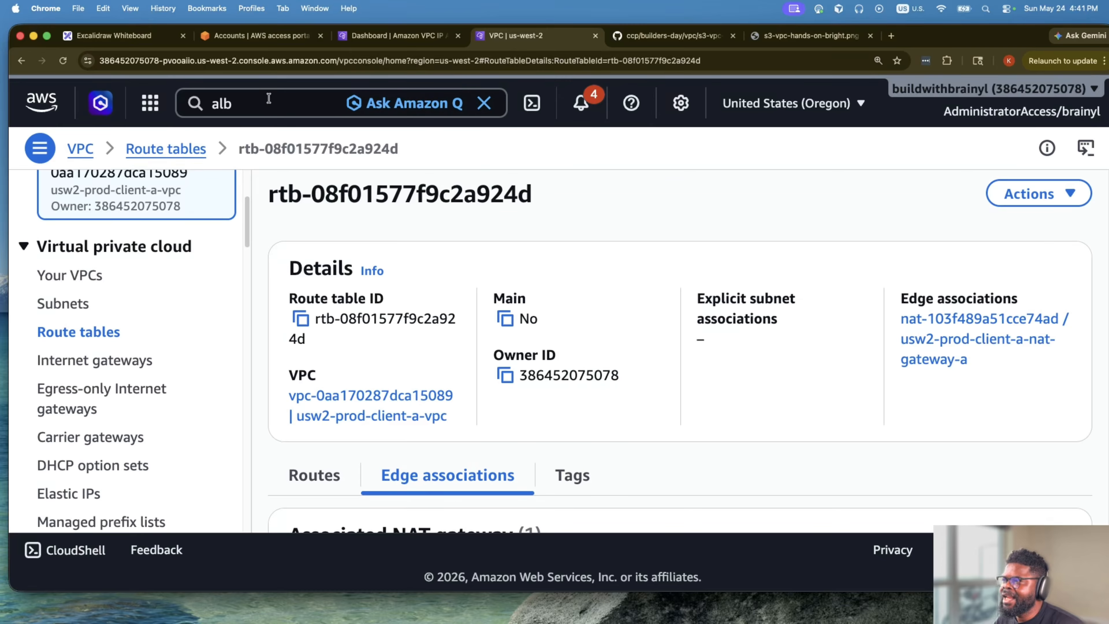
pyautogui.click(255, 99)
pyautogui.press('super+a')
pyautogui.write('elast')
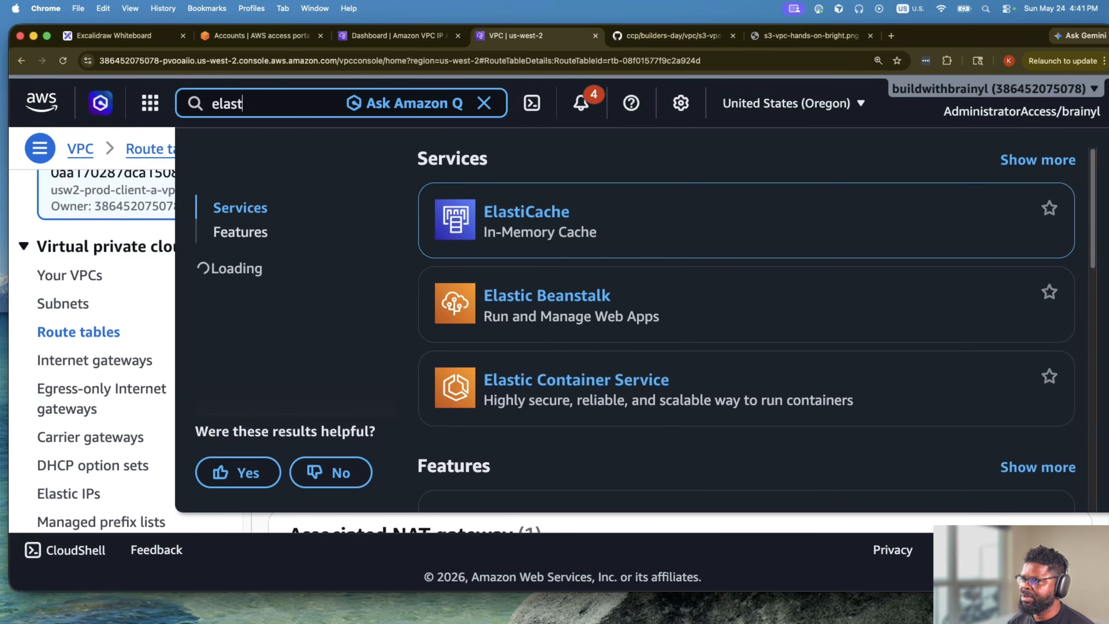
pyautogui.write('i')
pyautogui.press('BackSpace')
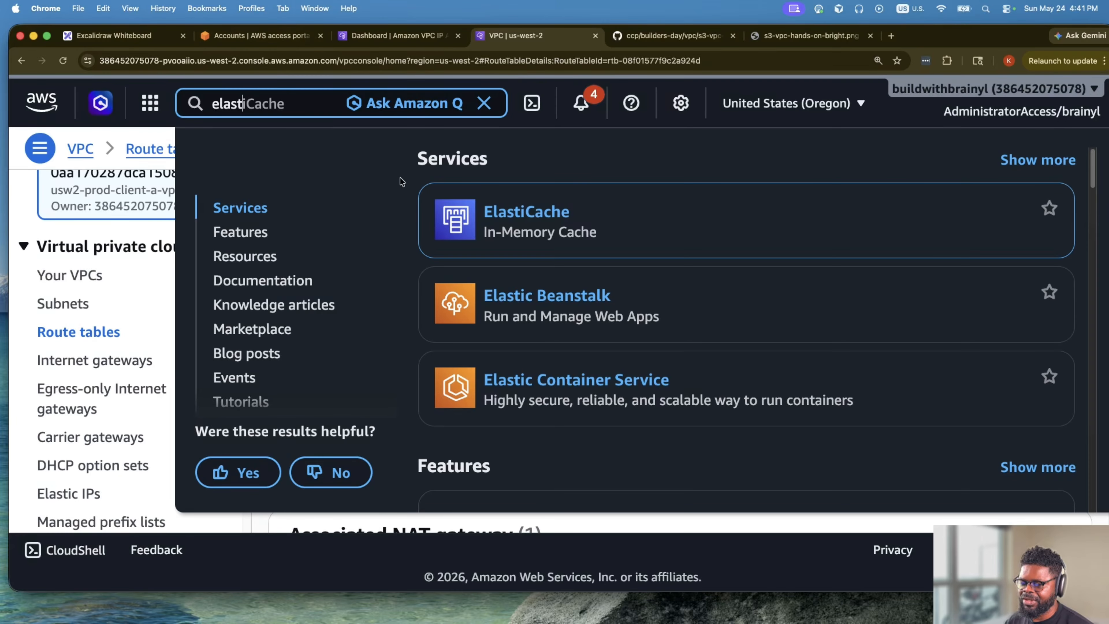
pyautogui.click(545, 296)
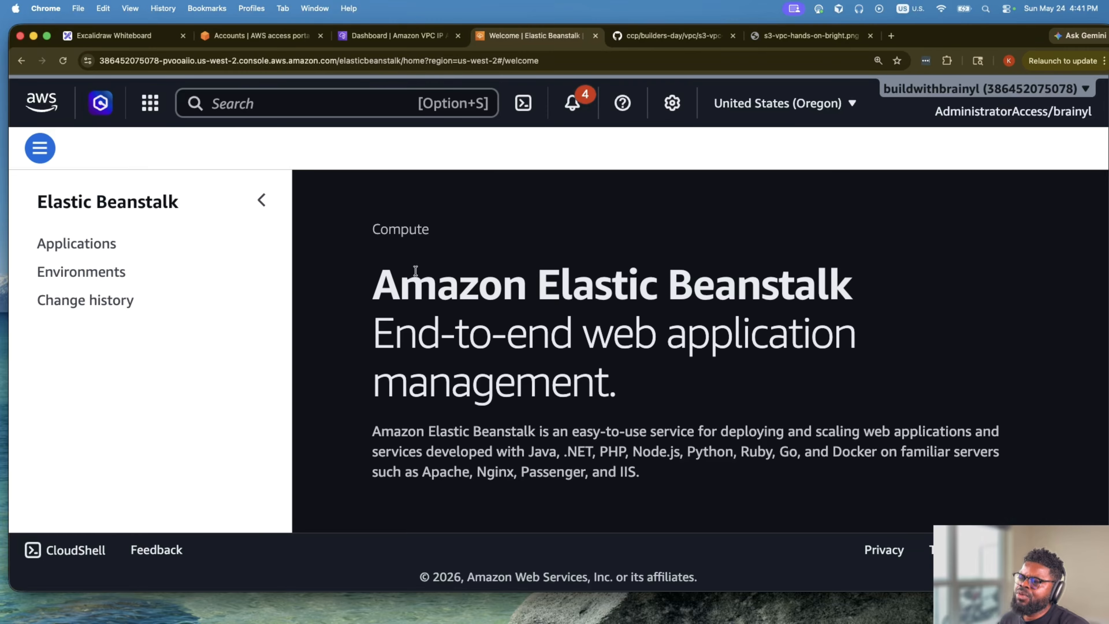
pyautogui.click(100, 242)
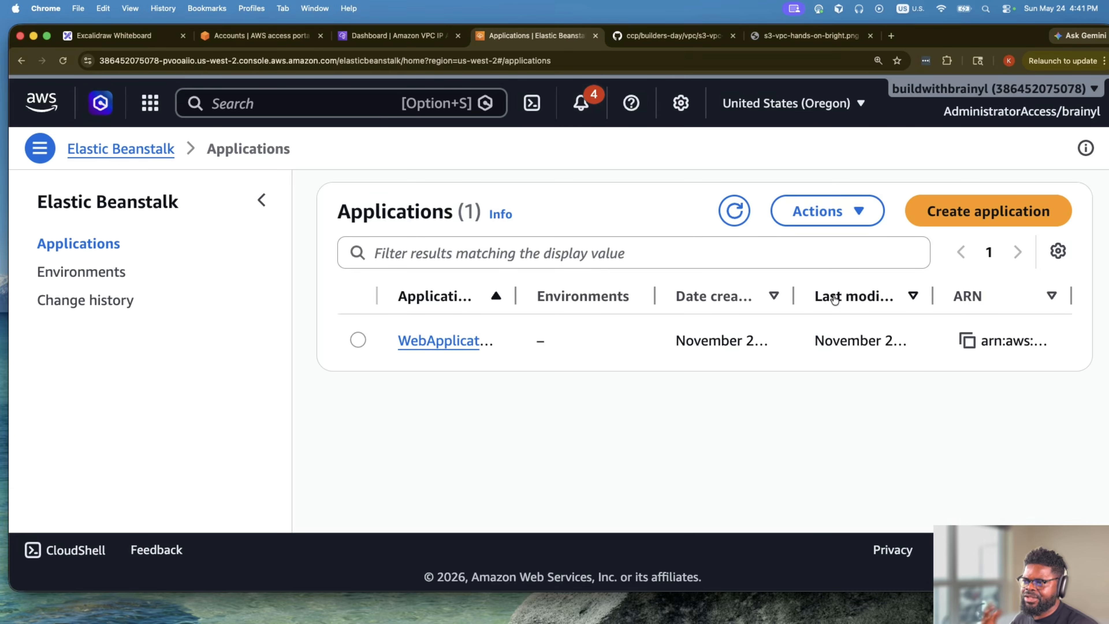
# Delete the Elastic Beanstalk application WebApplication, confirming with its name, and refresh the applications list.
pyautogui.click(359, 340)
pyautogui.click(821, 211)
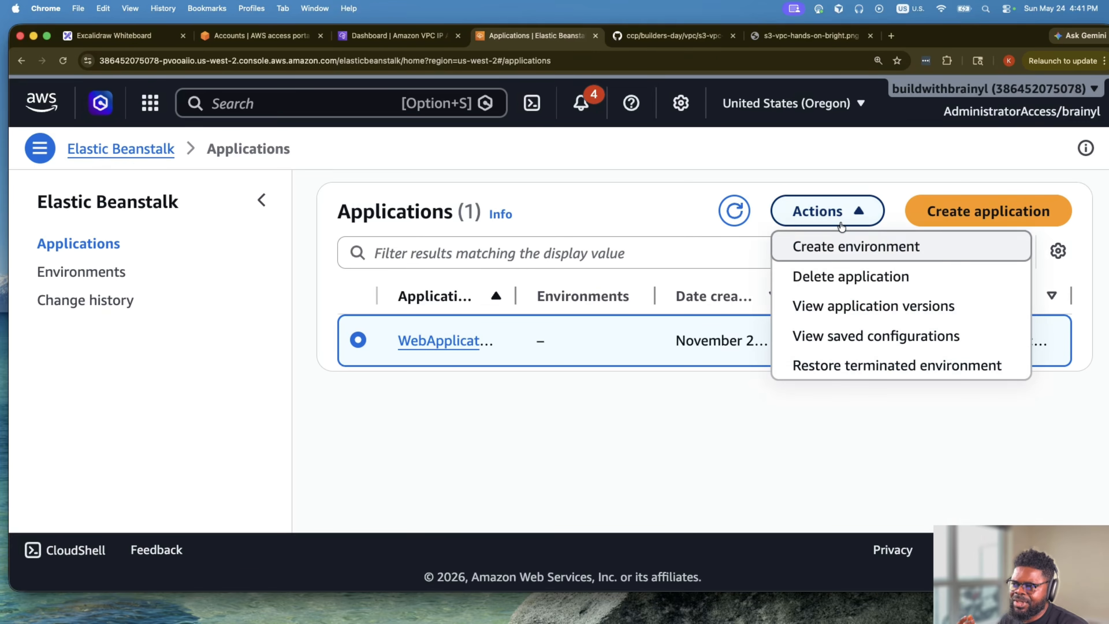
pyautogui.click(834, 285)
pyautogui.click(583, 364)
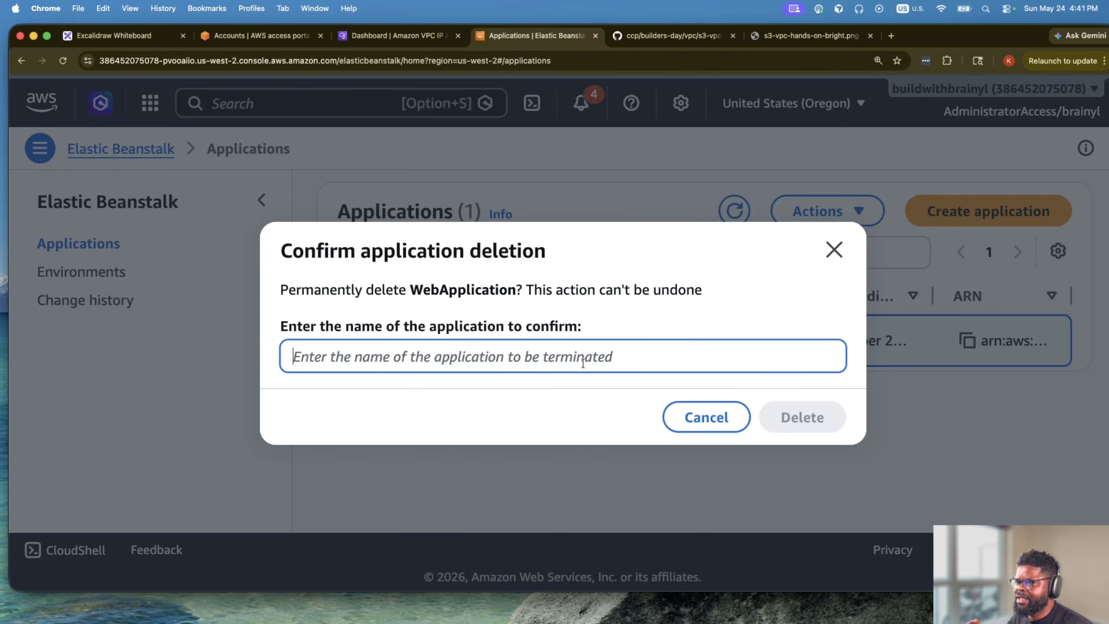
pyautogui.click(486, 299)
pyautogui.doubleClick(485, 292)
pyautogui.press('super+c')
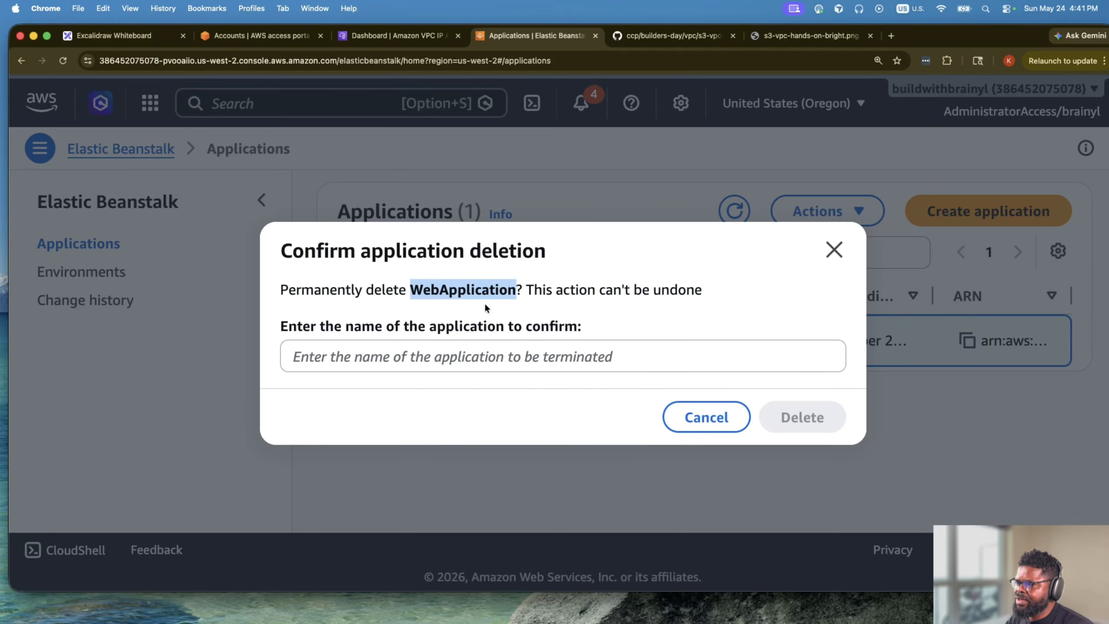
pyautogui.click(511, 365)
pyautogui.press('super+v')
pyautogui.click(801, 417)
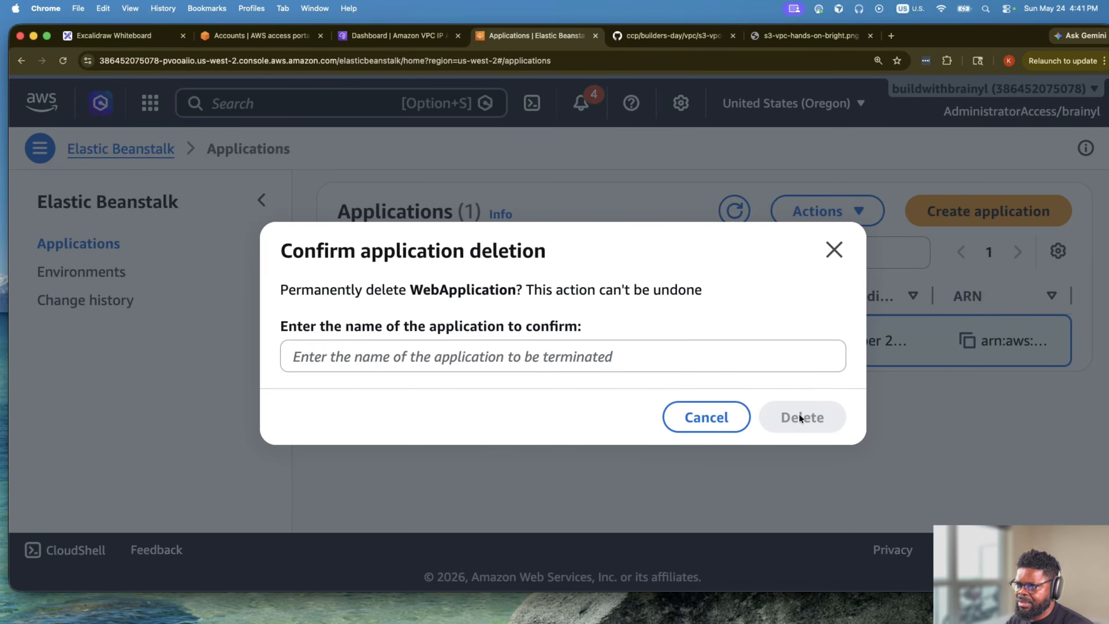
pyautogui.click(1066, 201)
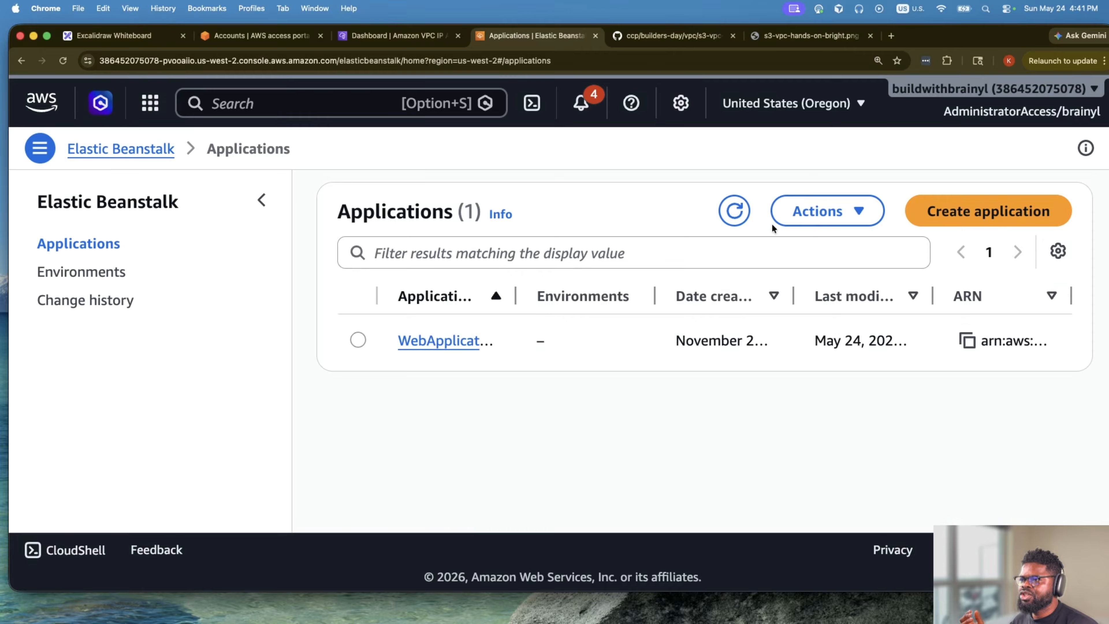
pyautogui.click(738, 213)
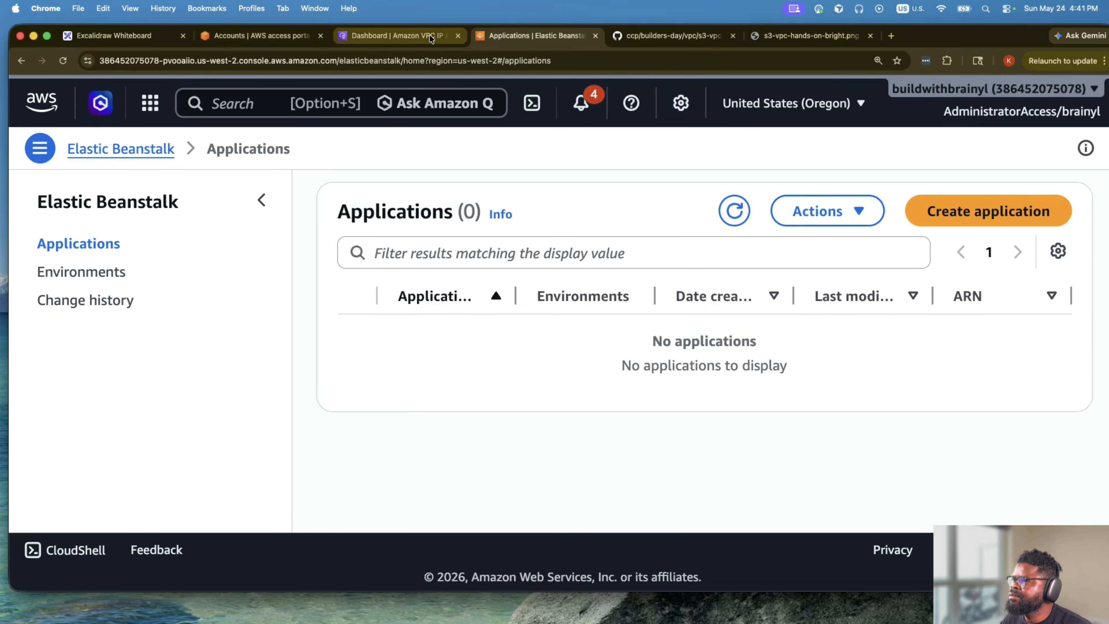
# Search the AWS services for vpc and open the VPC dashboard in a separate browser tab.
pyautogui.click(244, 103)
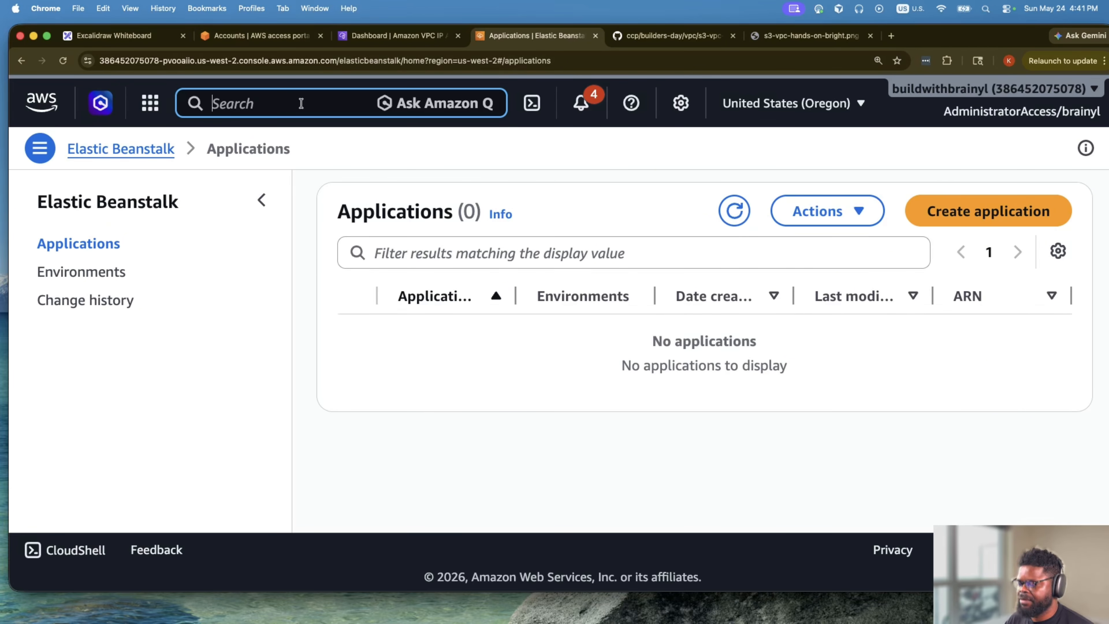
pyautogui.write('bvpc')
pyautogui.press('BackSpace')
pyautogui.press('BackSpace')
pyautogui.press('BackSpace')
pyautogui.press('BackSpace')
pyautogui.write('vpc')
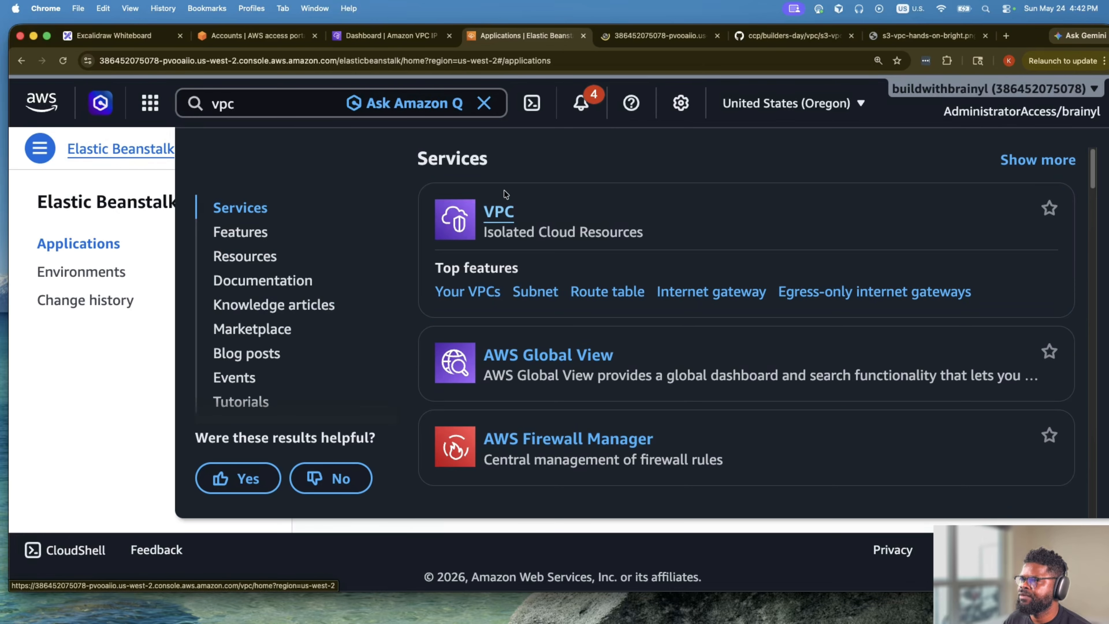
pyautogui.keyDown('super'); pyautogui.click(499, 211); pyautogui.keyUp('super')
pyautogui.click(630, 41)
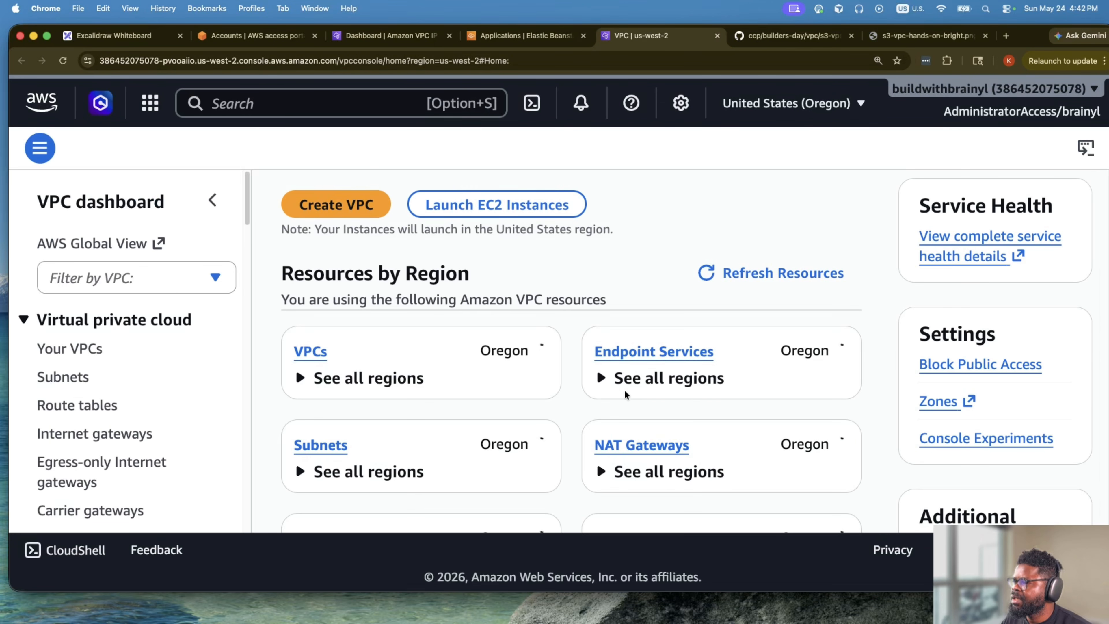
pyautogui.scroll(-5, 620, 391)
# Return to the Elastic Beanstalk browser tab and start a new application named WebApplication.
pyautogui.click(530, 35)
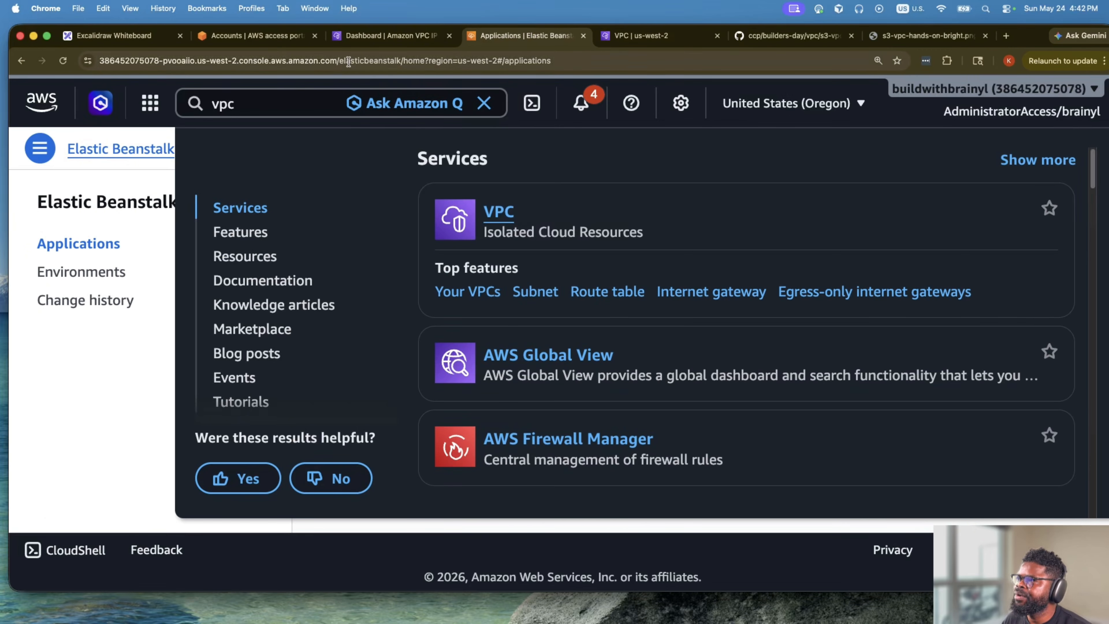
pyautogui.click(138, 348)
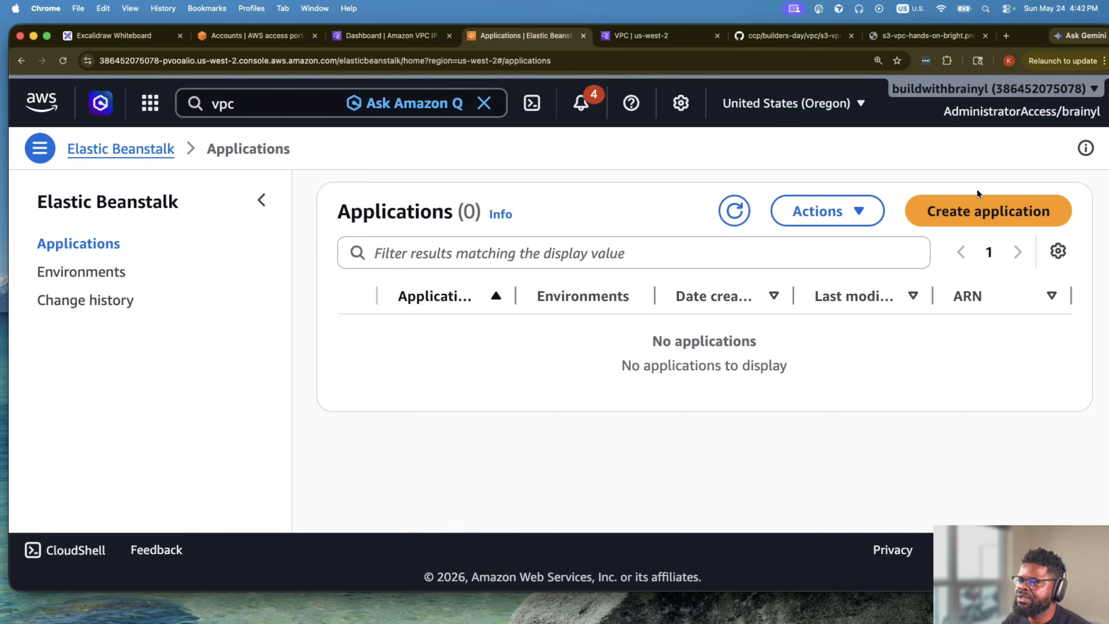
pyautogui.click(978, 206)
pyautogui.click(450, 340)
pyautogui.write('Mt')
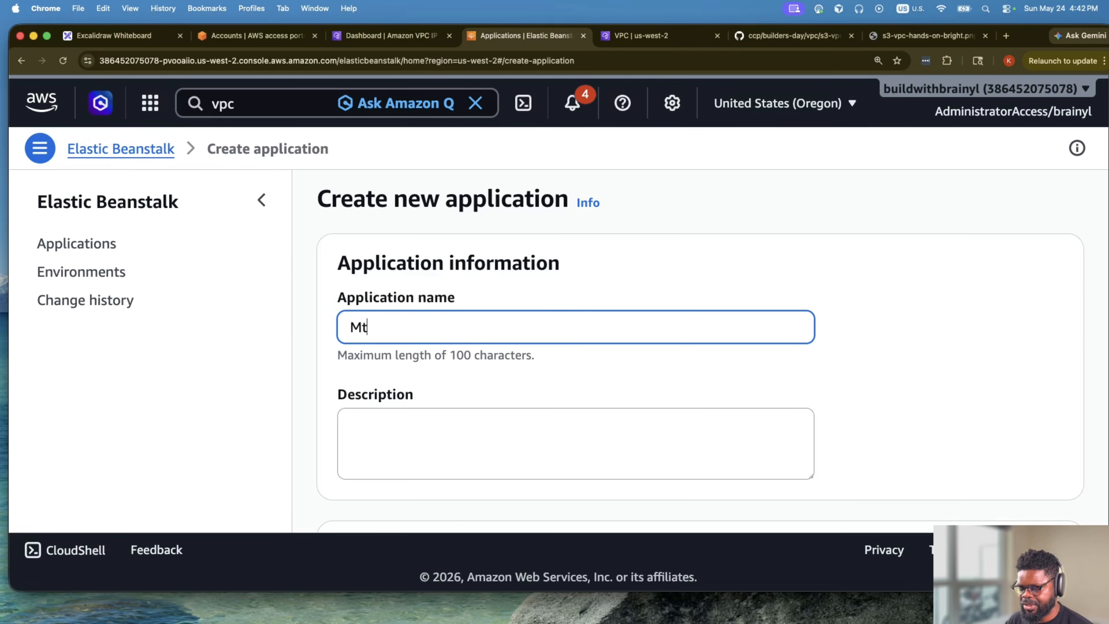
pyautogui.press('BackSpace')
pyautogui.press('super+v')
pyautogui.scroll(-5, 455, 369)
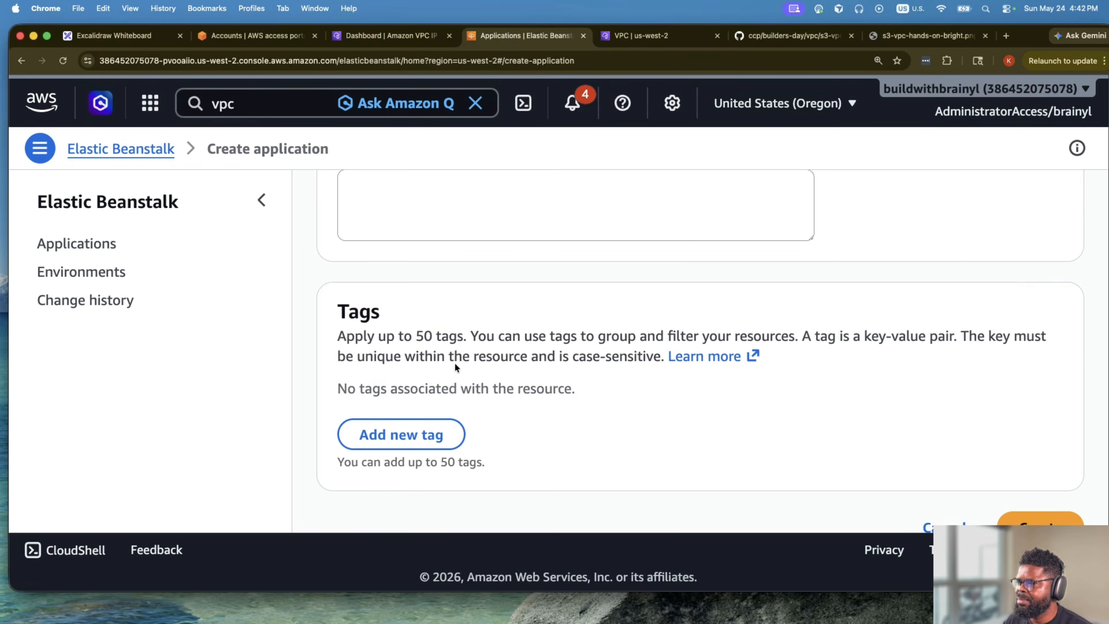
# Enter the application description "My Web application" and create the application.
pyautogui.click(481, 204)
pyautogui.write('My Web')
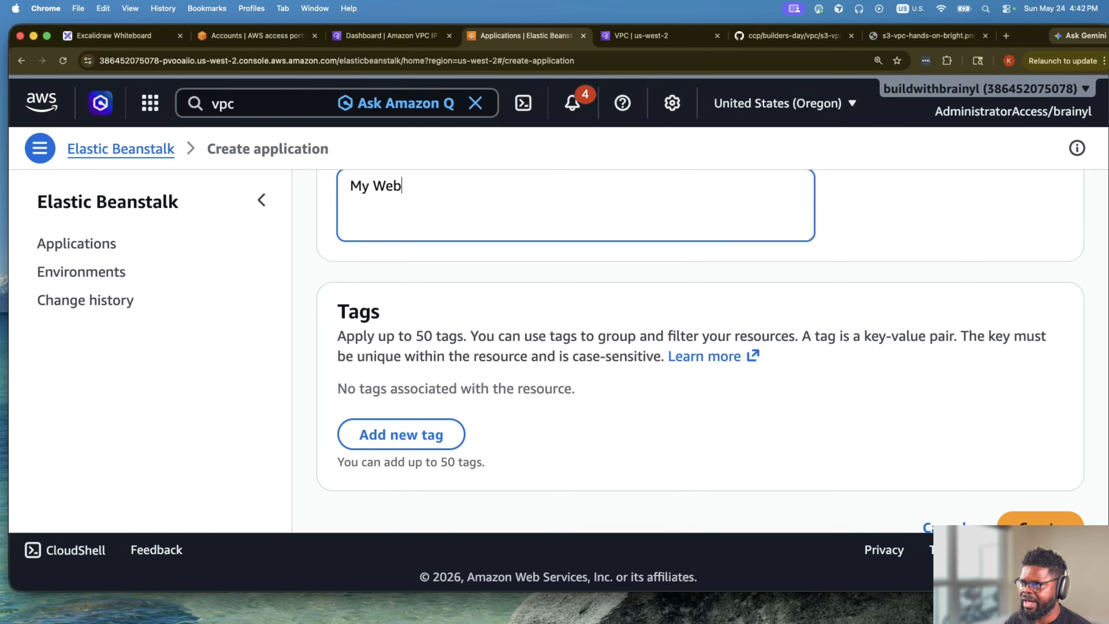
pyautogui.write(' applicatiuo')
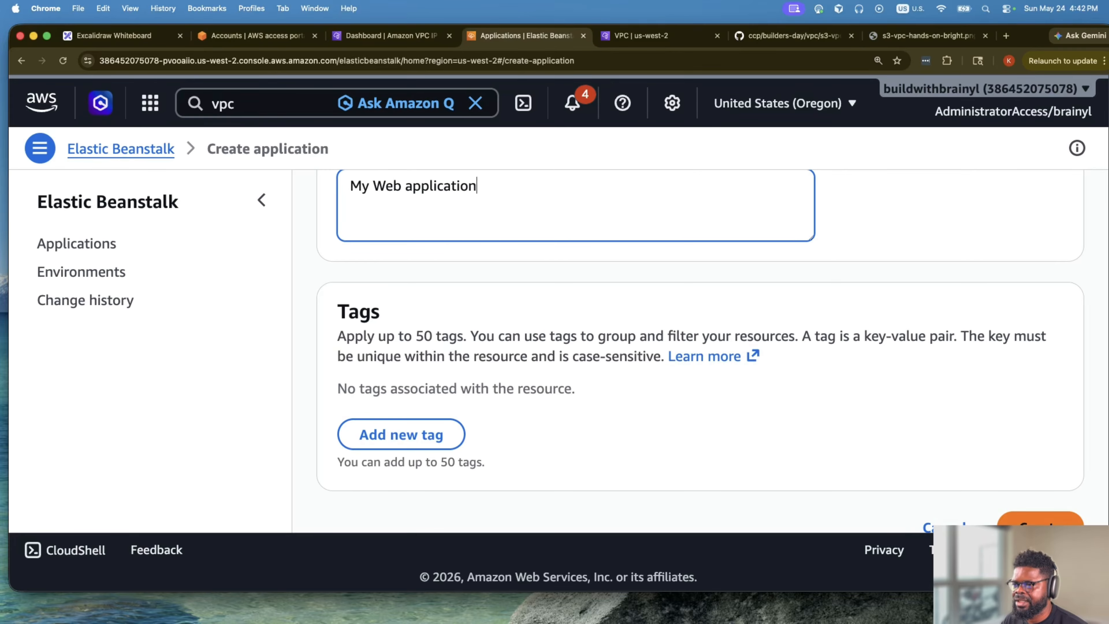
pyautogui.click(1004, 525)
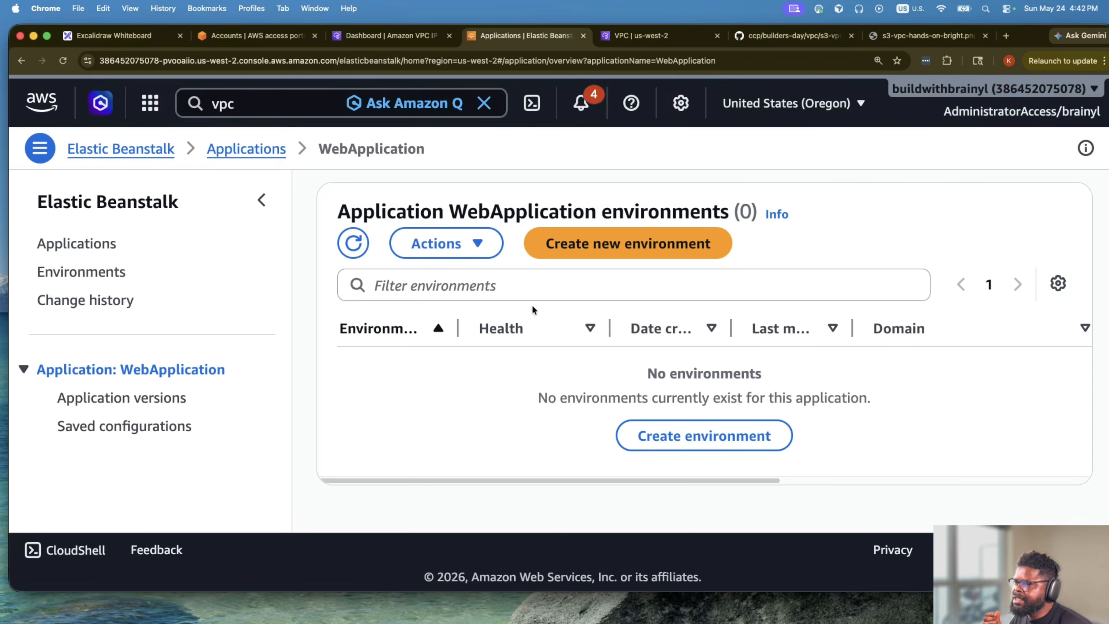
# Start a new environment for WebApplication, keeping the web server tier and leaving the domain blank for an autogenerated value.
pyautogui.click(631, 251)
pyautogui.scroll(-3, 509, 385)
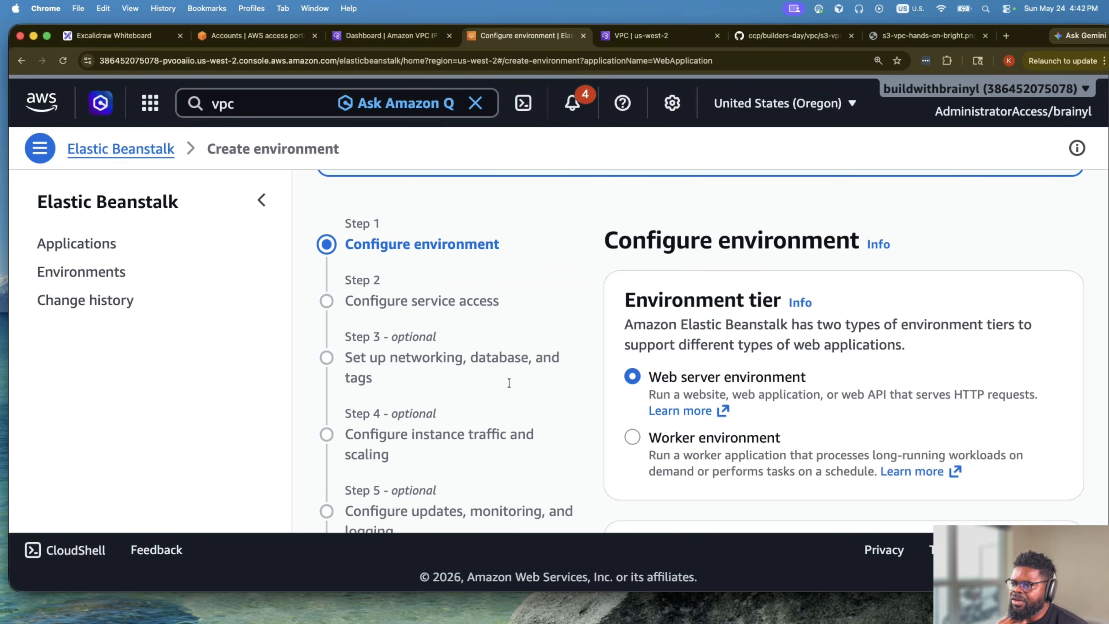
pyautogui.scroll(-5, 509, 383)
pyautogui.scroll(5, 512, 380)
pyautogui.scroll(-5, 728, 370)
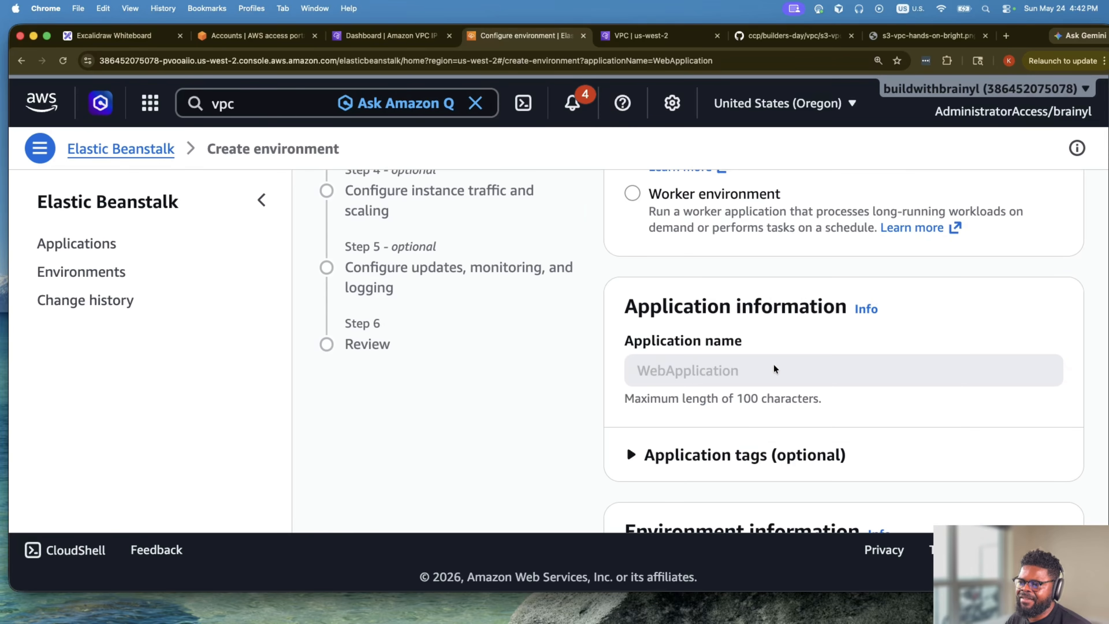
pyautogui.scroll(-4, 682, 363)
pyautogui.scroll(-5, 698, 349)
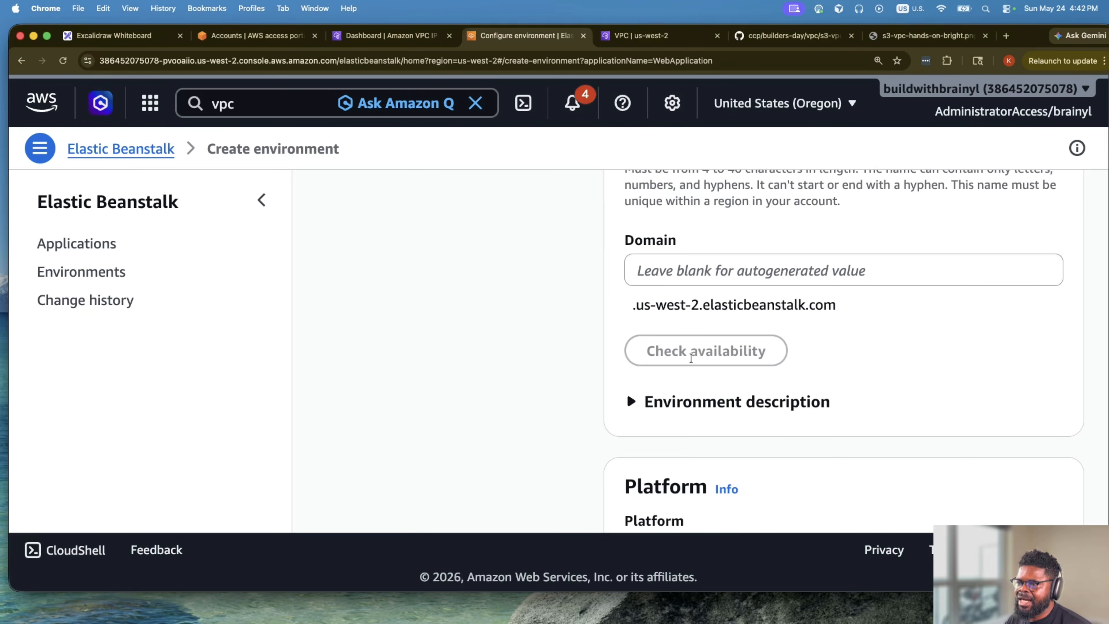
pyautogui.click(711, 271)
pyautogui.scroll(-2, 773, 277)
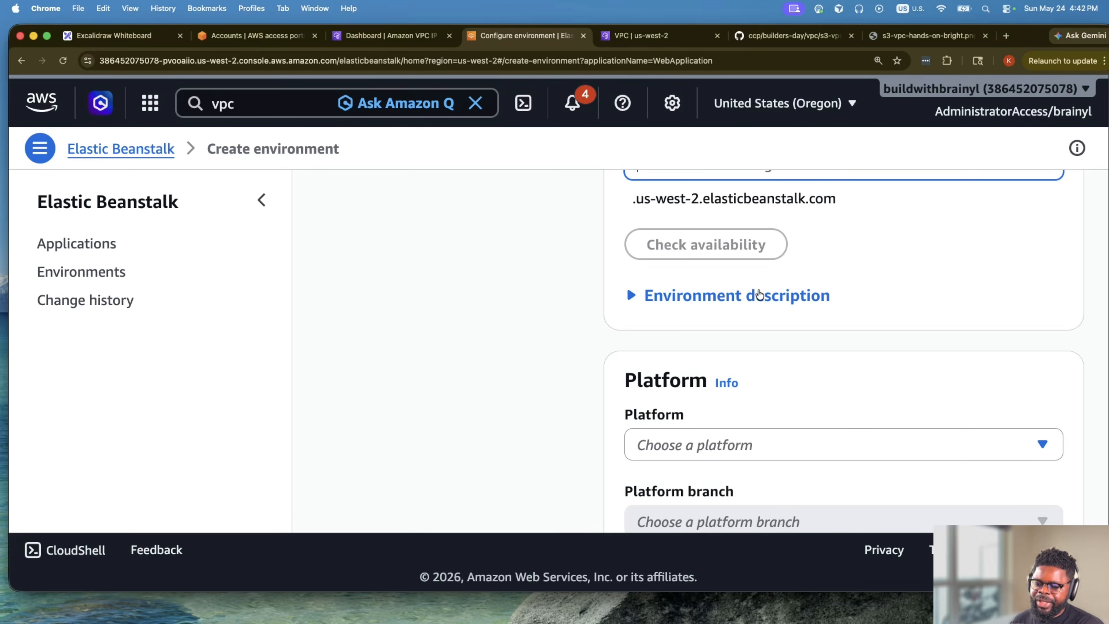
# Choose Python as the environment's platform with its default branch and version.
pyautogui.scroll(-5, 796, 321)
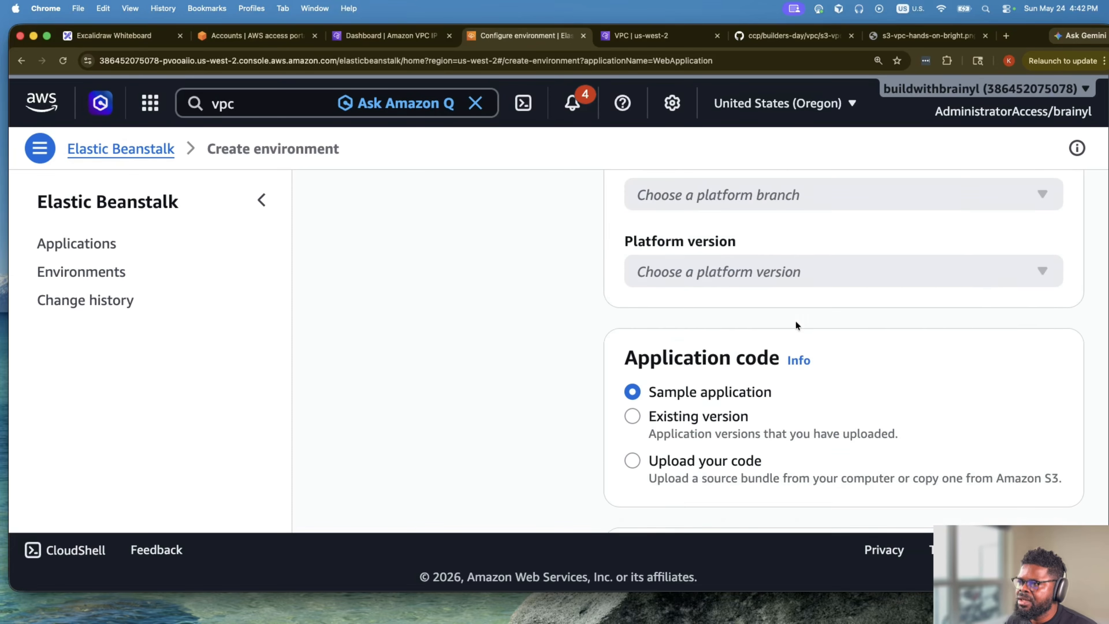
pyautogui.scroll(5, 796, 321)
pyautogui.scroll(-1, 763, 381)
pyautogui.click(753, 387)
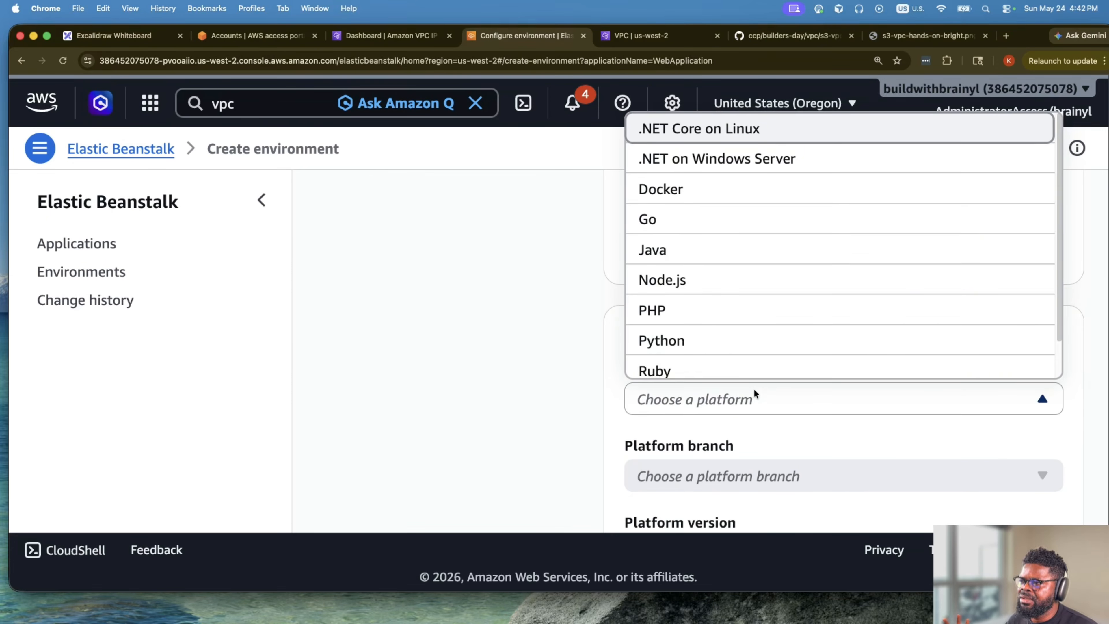
pyautogui.scroll(1, 754, 389)
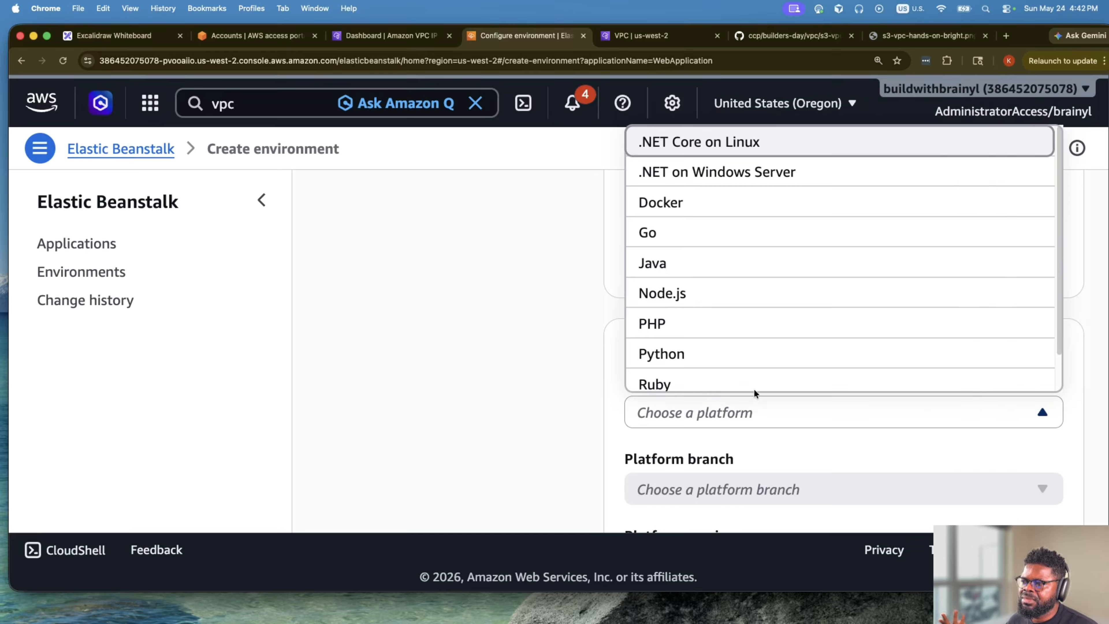
pyautogui.click(758, 346)
pyautogui.scroll(-5, 782, 372)
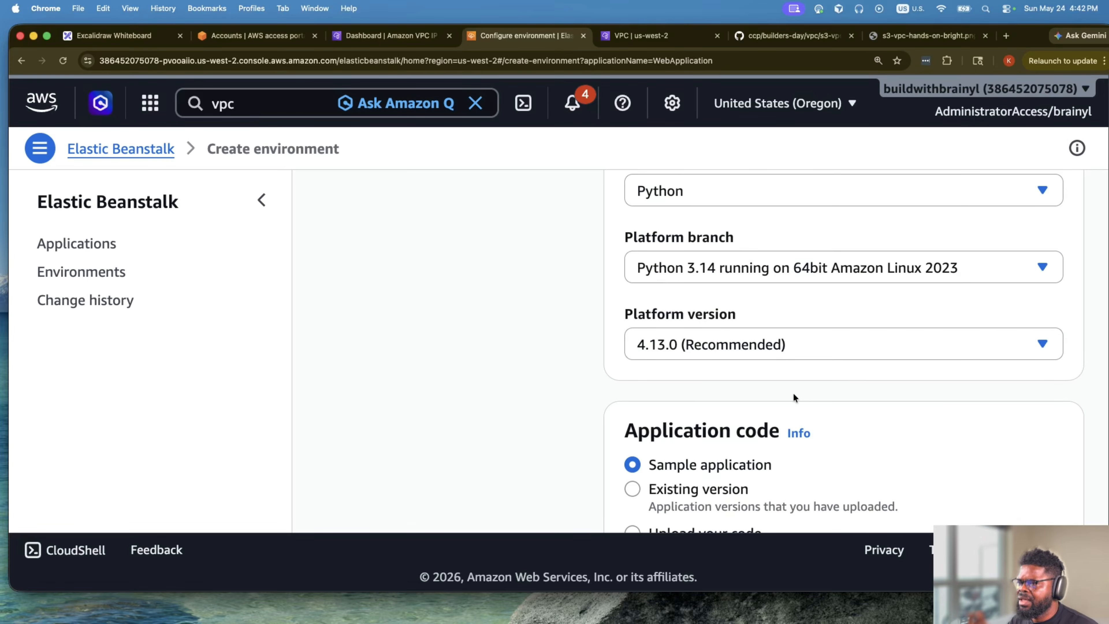
# Keep the sample application code, choose the High availability configuration preset, and continue to the service access settings.
pyautogui.scroll(10, 793, 393)
pyautogui.scroll(-15, 794, 389)
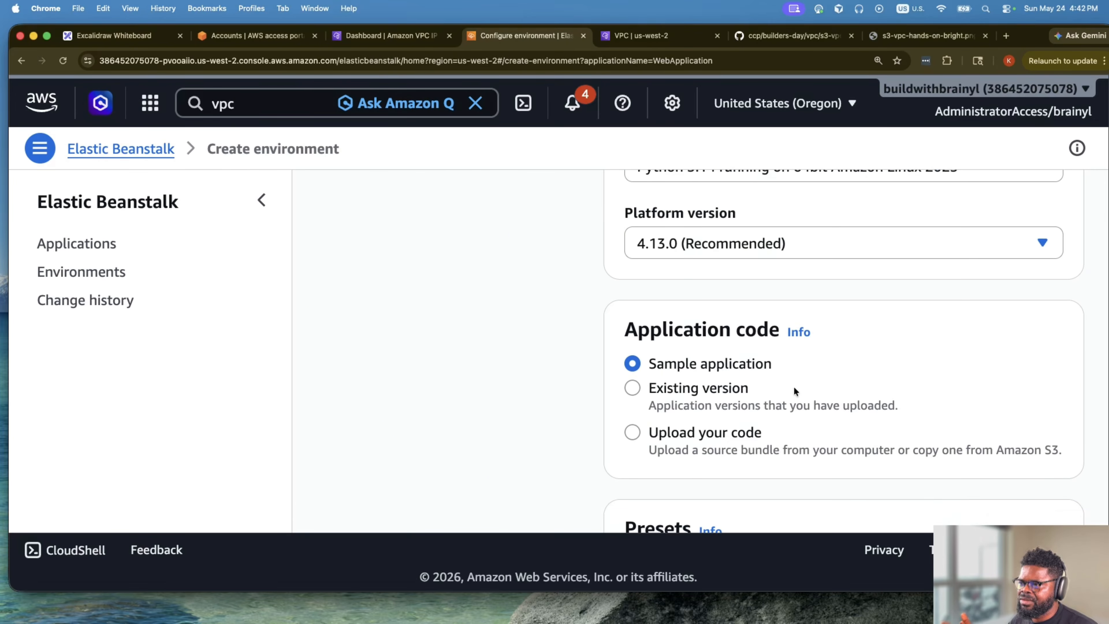
pyautogui.scroll(-6, 758, 373)
pyautogui.scroll(-2, 759, 375)
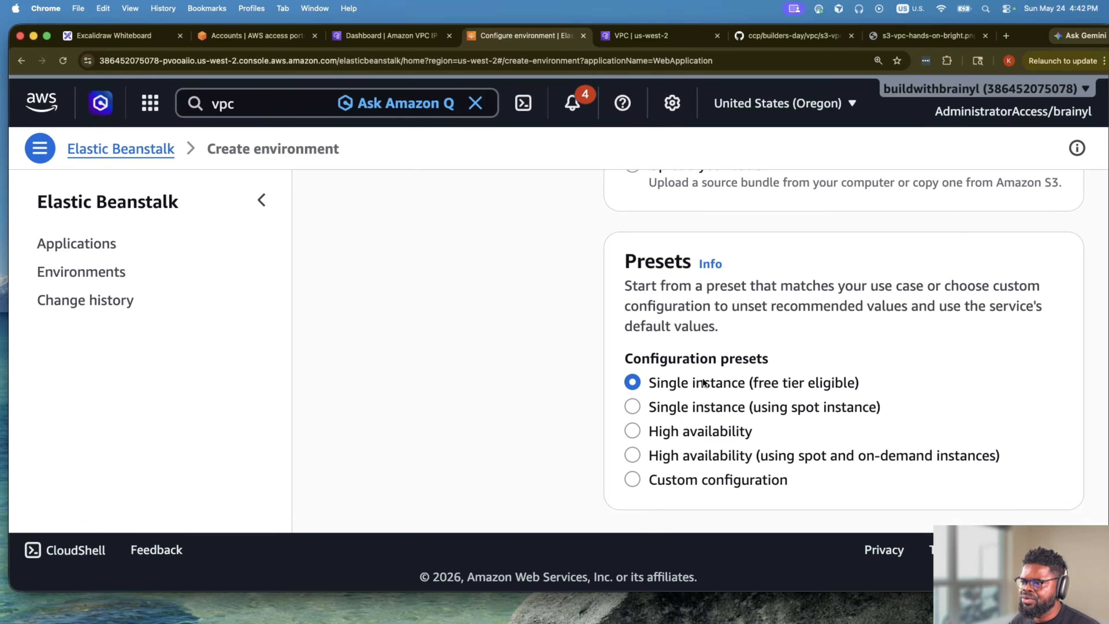
pyautogui.moveTo(662, 383); pyautogui.dragTo(932, 384)
pyautogui.scroll(-2, 933, 384)
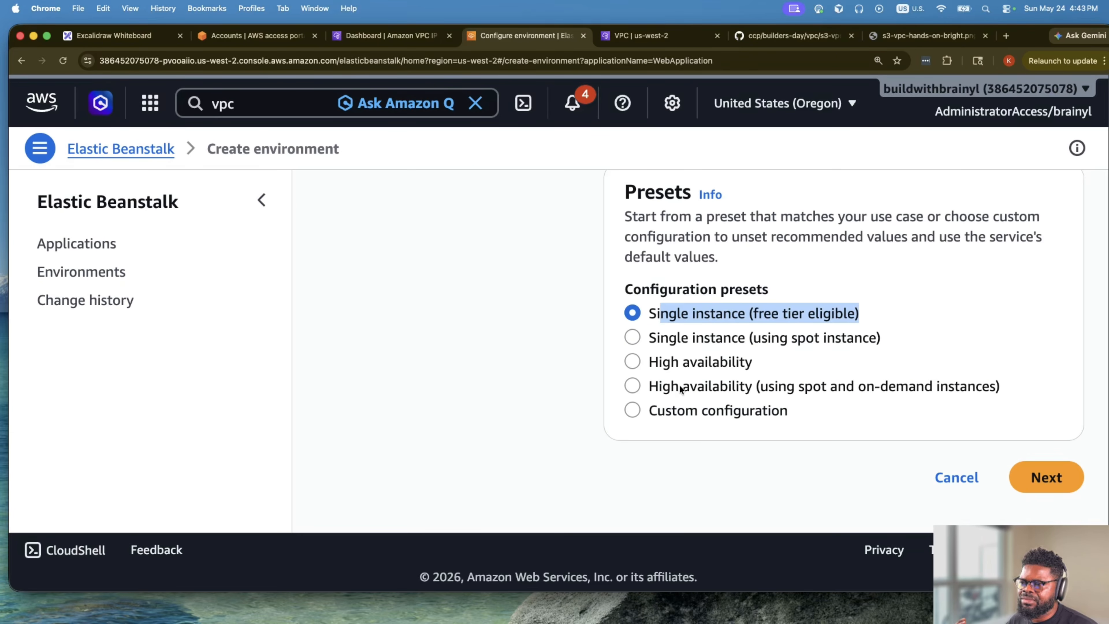
pyautogui.click(689, 368)
pyautogui.click(1044, 477)
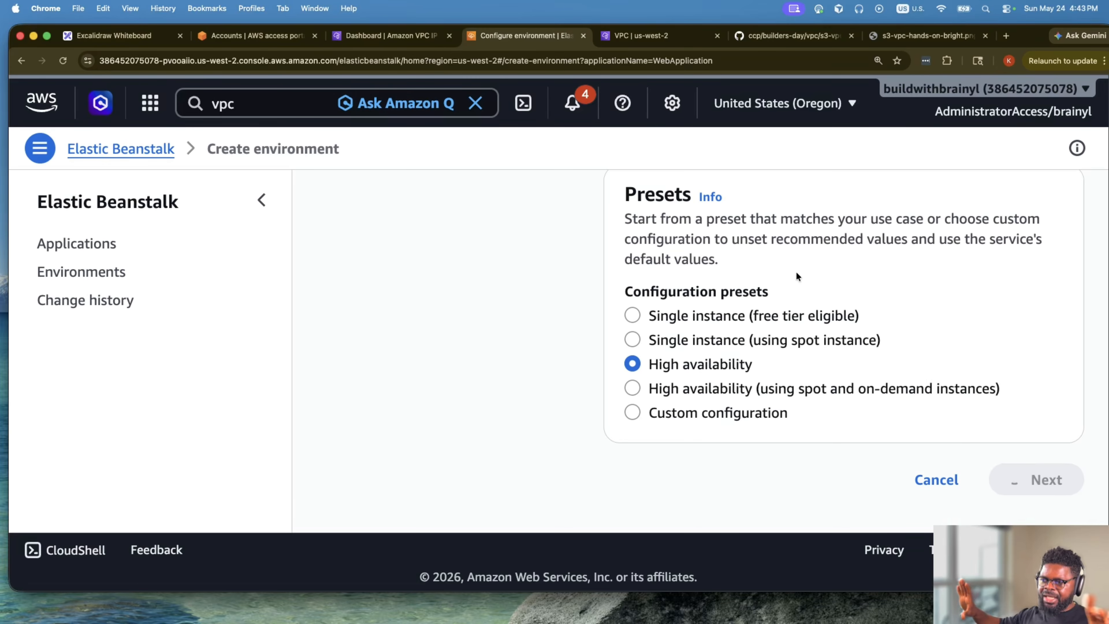
# Open the IAM role creation page for the service role, and check which service roles the environment offers.
pyautogui.scroll(-5, 798, 280)
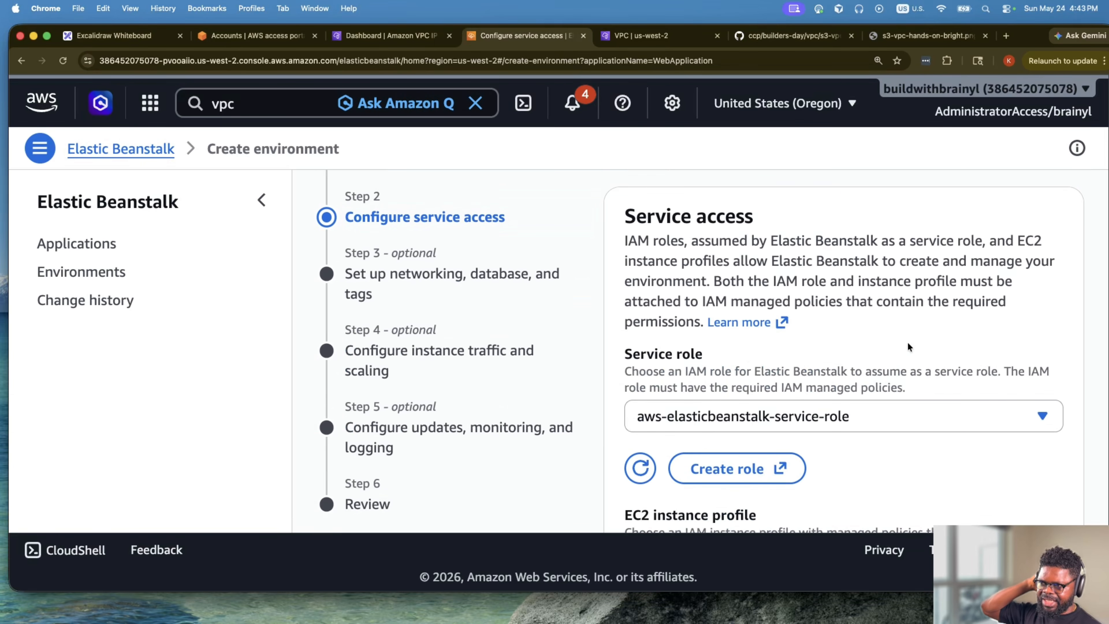
pyautogui.click(725, 479)
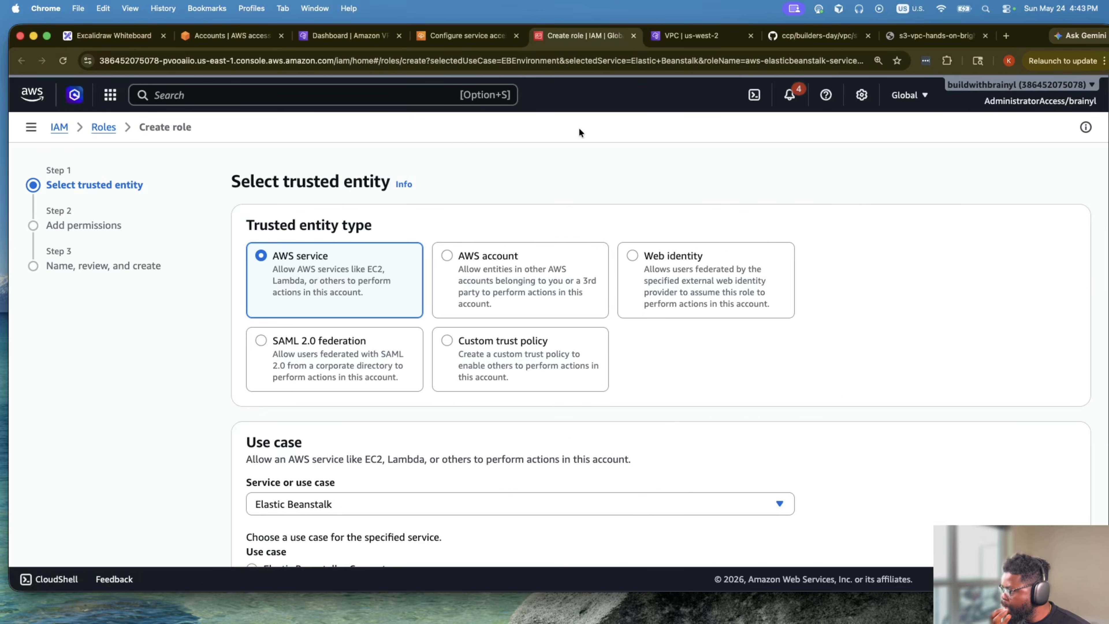
pyautogui.click(469, 36)
pyautogui.scroll(-3, 779, 362)
pyautogui.click(839, 297)
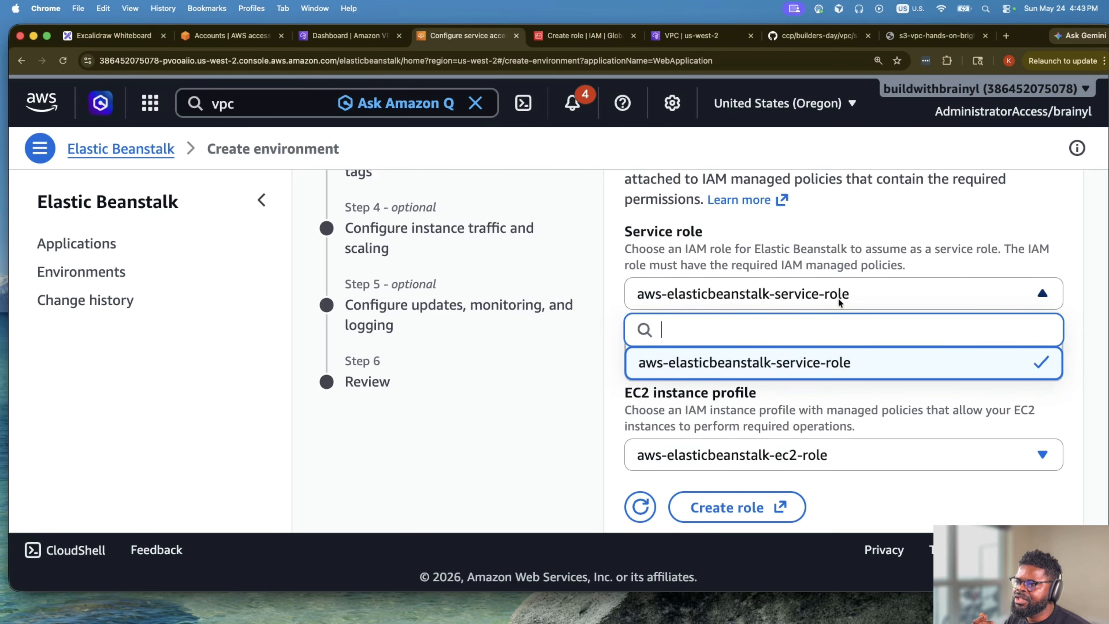
pyautogui.click(839, 301)
# Open the IAM roles list and search it for "elast".
pyautogui.click(602, 36)
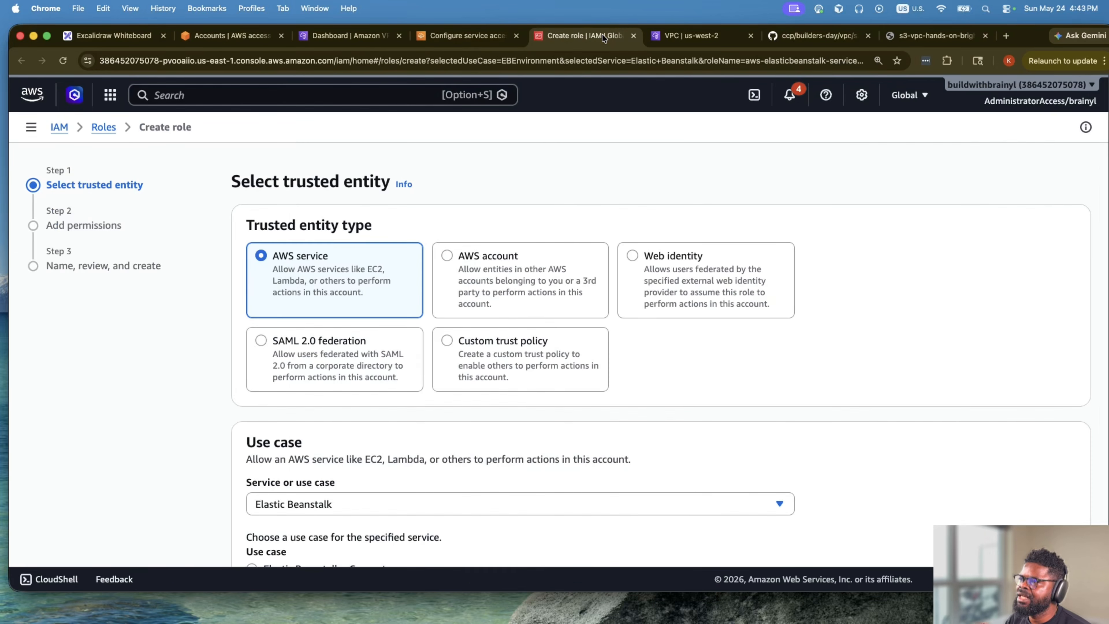
pyautogui.click(104, 126)
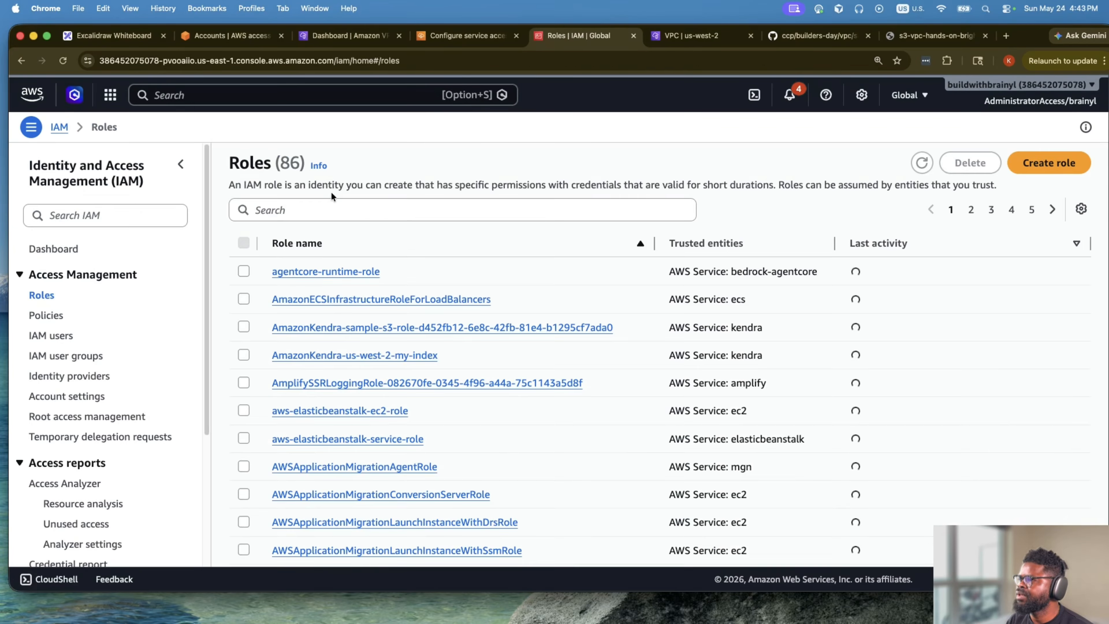
pyautogui.click(447, 37)
pyautogui.click(580, 36)
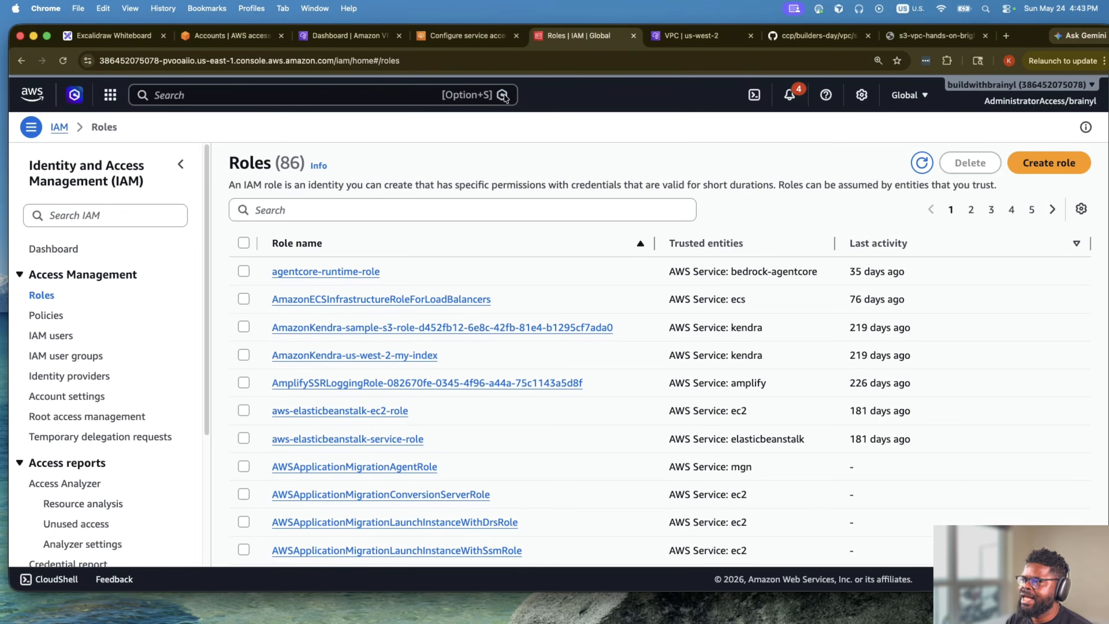
pyautogui.click(433, 209)
pyautogui.write('elasy')
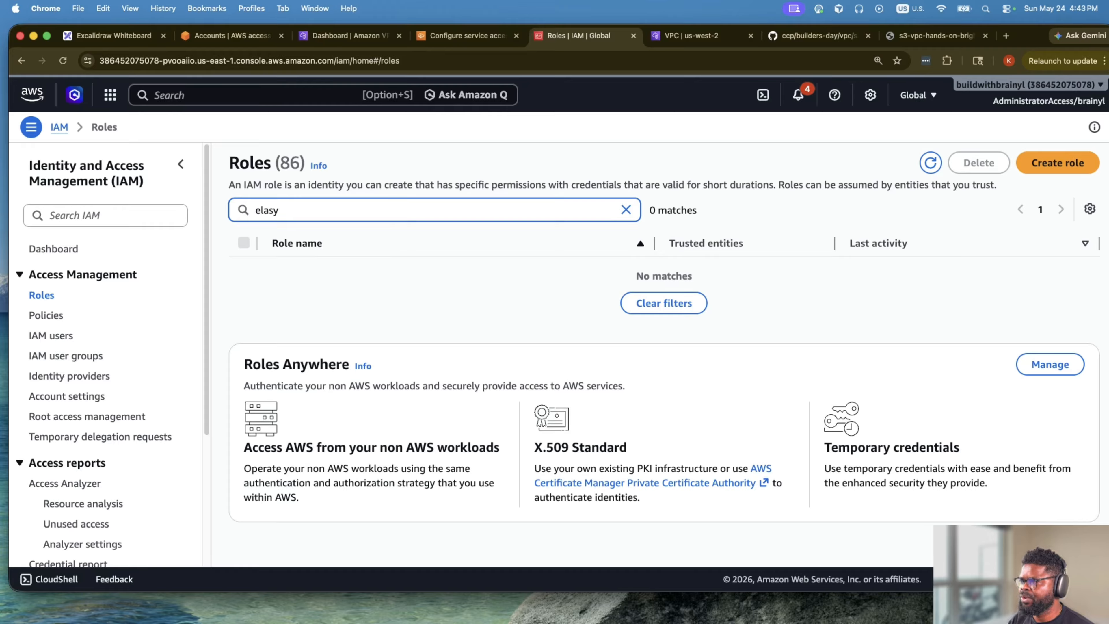
pyautogui.press('BackSpace')
pyautogui.write('t')
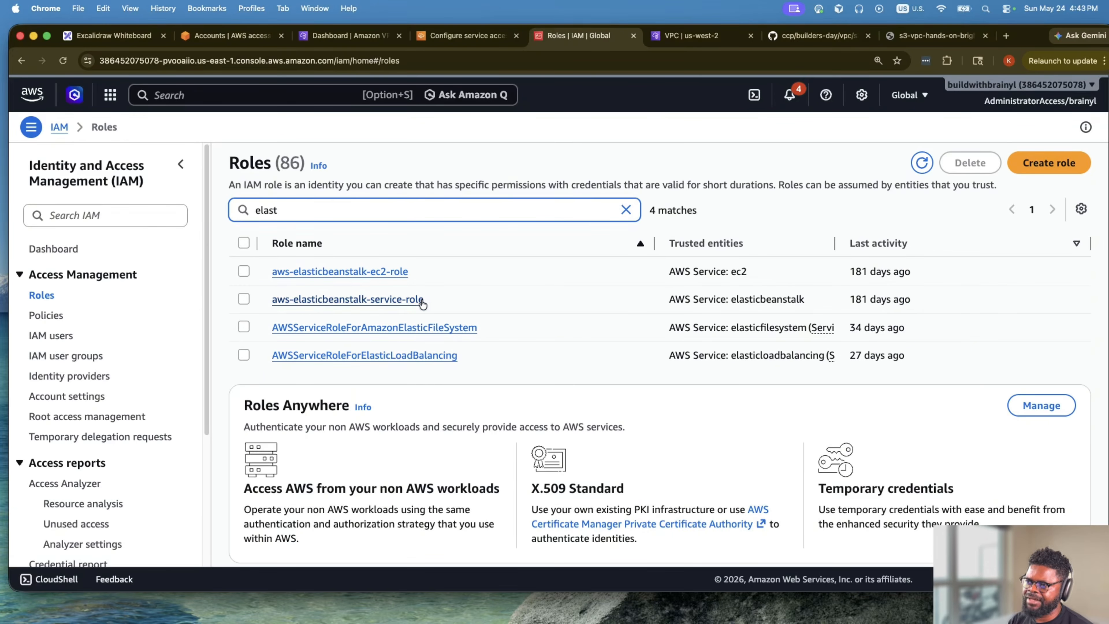
# Keep aws-elasticbeanstalk-service-role and aws-elasticbeanstalk-ec2-role without a key pair, and continue to the networking settings.
pyautogui.click(505, 36)
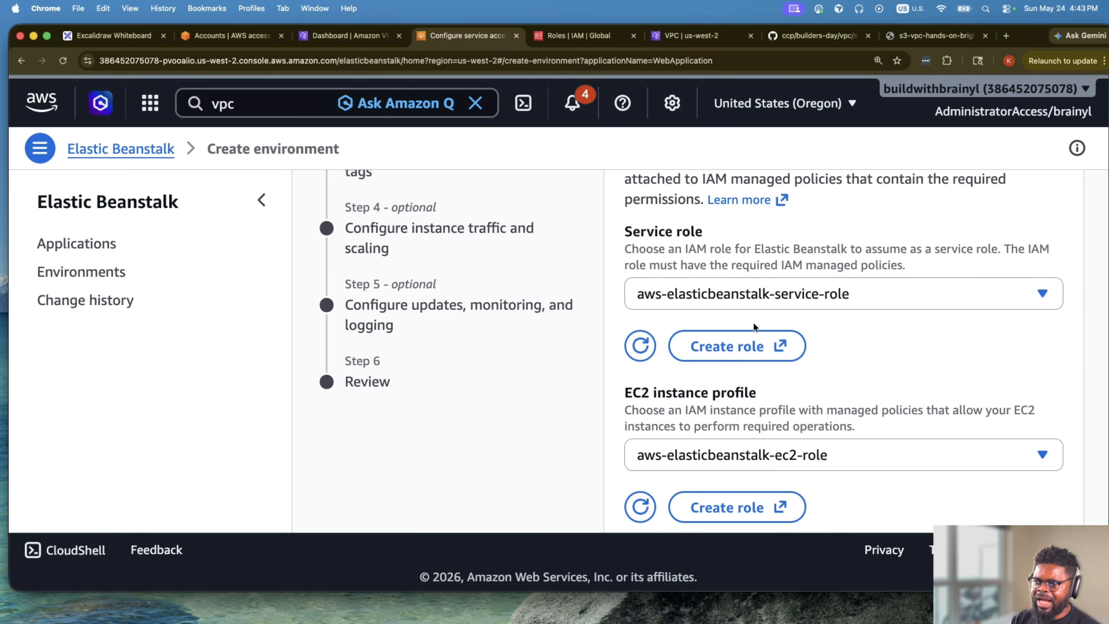
pyautogui.scroll(-5, 756, 339)
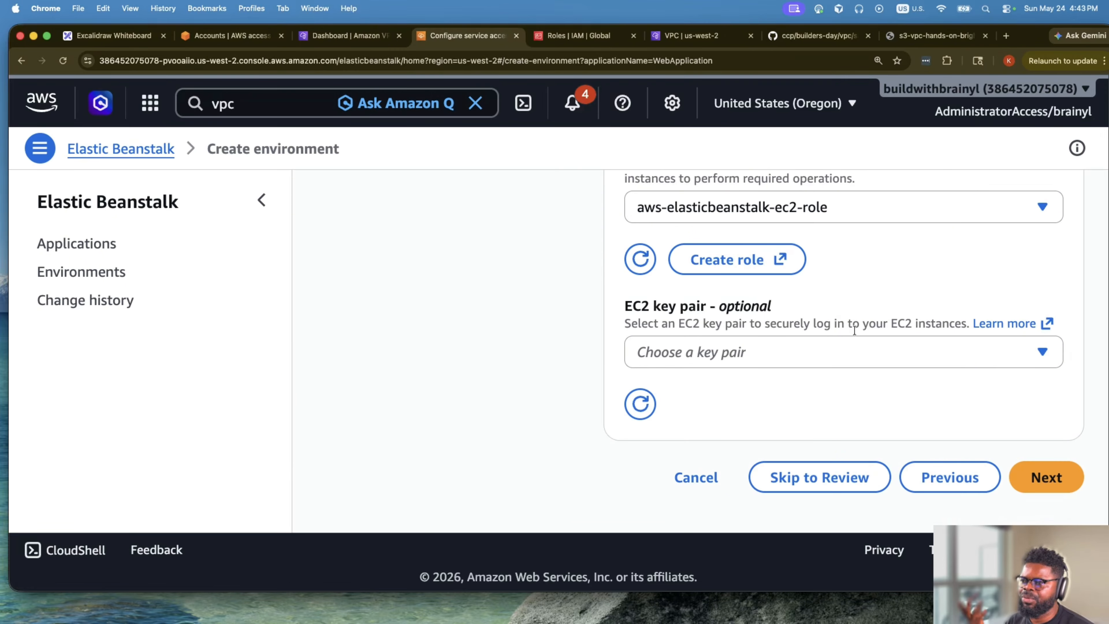
pyautogui.click(1045, 476)
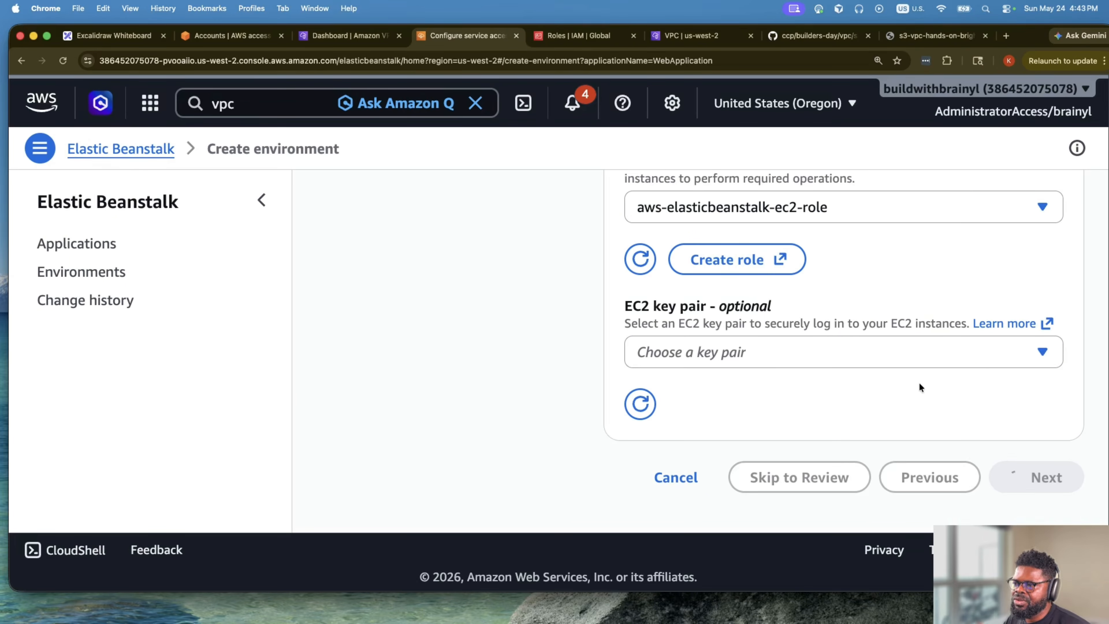
# Select the usw2-prod-client-a VPC (10.0.0.0/16) for the environment's instances.
pyautogui.scroll(-5, 869, 393)
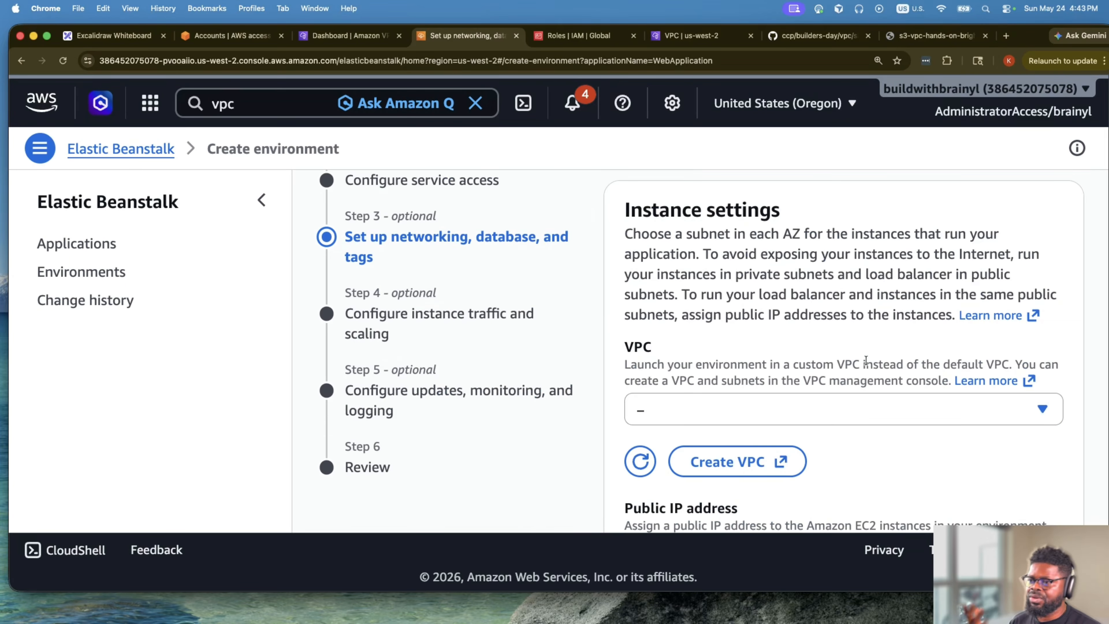
pyautogui.click(866, 412)
pyautogui.click(869, 477)
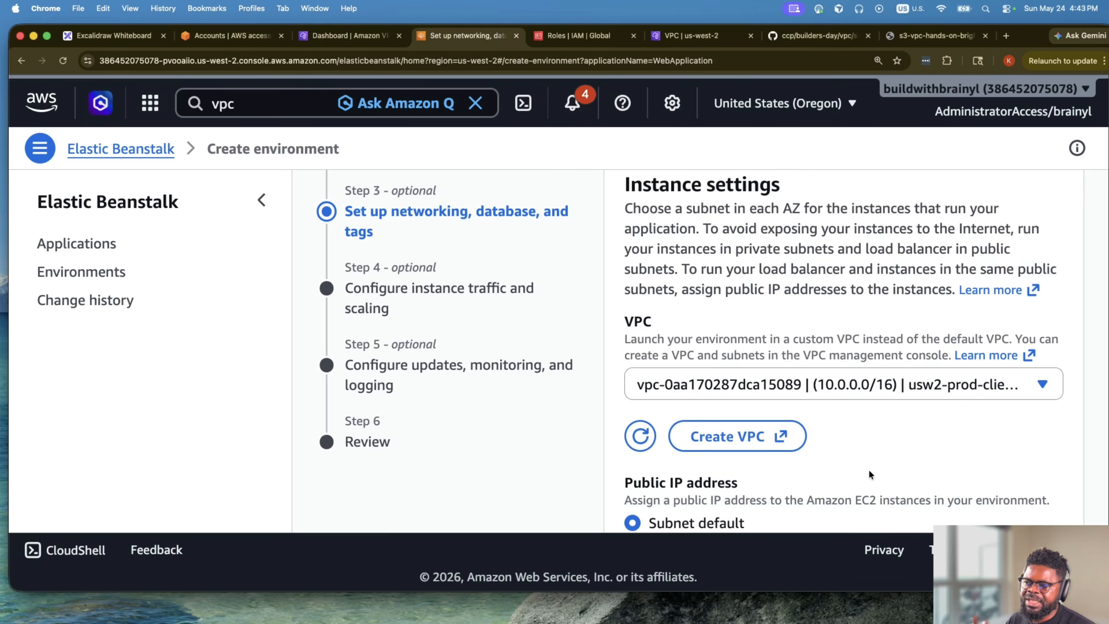
# Review the VPC's instance subnets by name and CIDR, and filter the instance subnets list by "public".
pyautogui.scroll(-5, 864, 437)
pyautogui.scroll(-1, 859, 396)
pyautogui.scroll(-1, 776, 354)
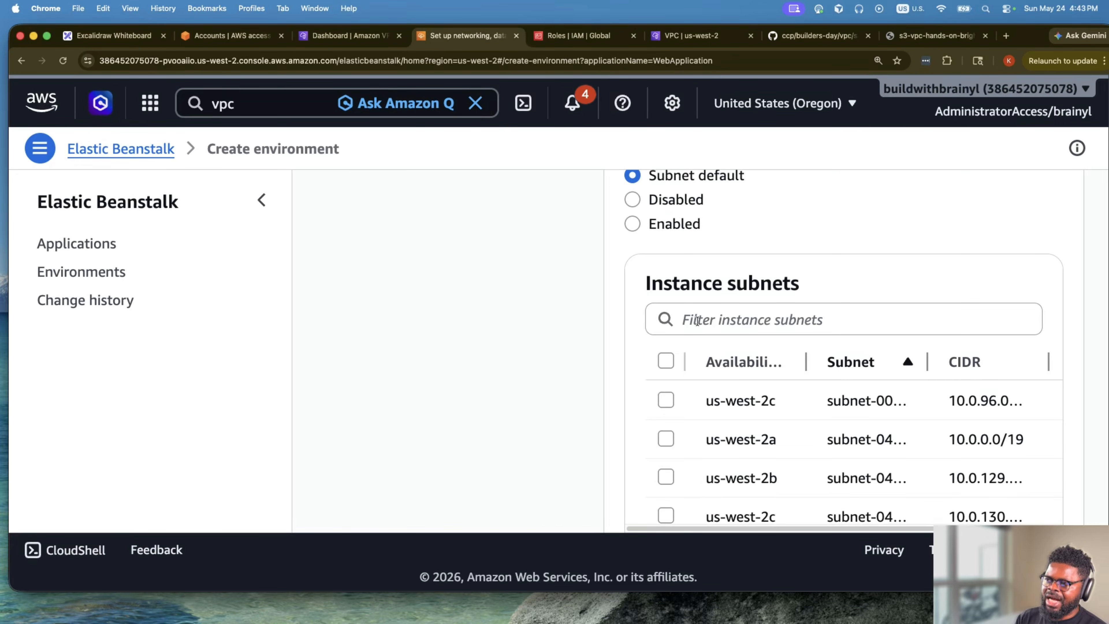
pyautogui.scroll(1, 697, 321)
pyautogui.scroll(-7, 785, 357)
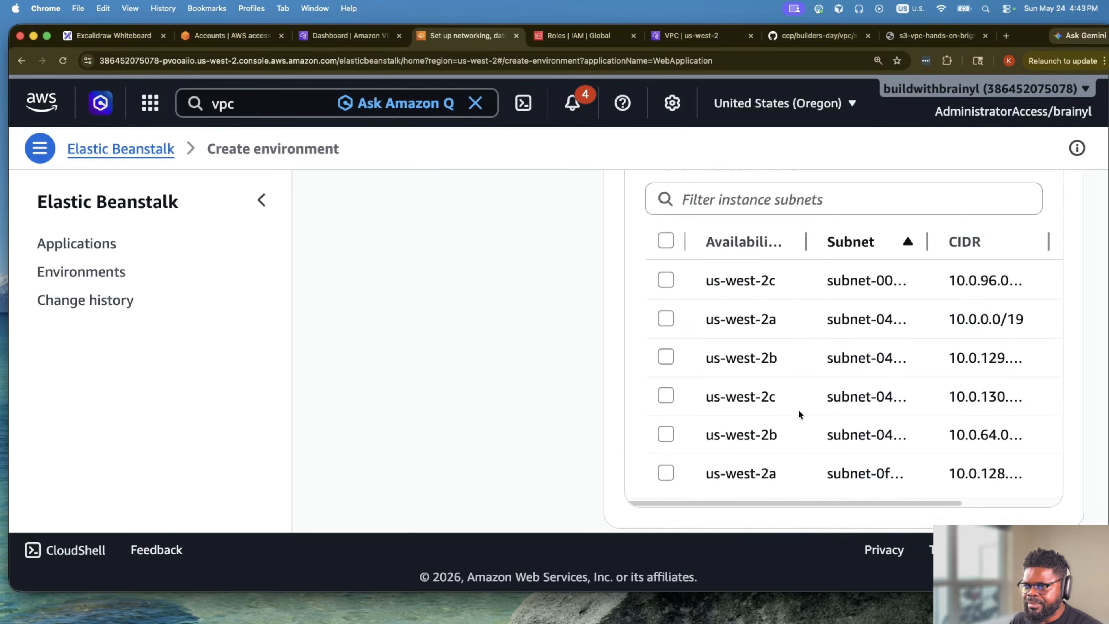
pyautogui.moveTo(785, 399); pyautogui.dragTo(843, 444)
pyautogui.scroll(4, 749, 334)
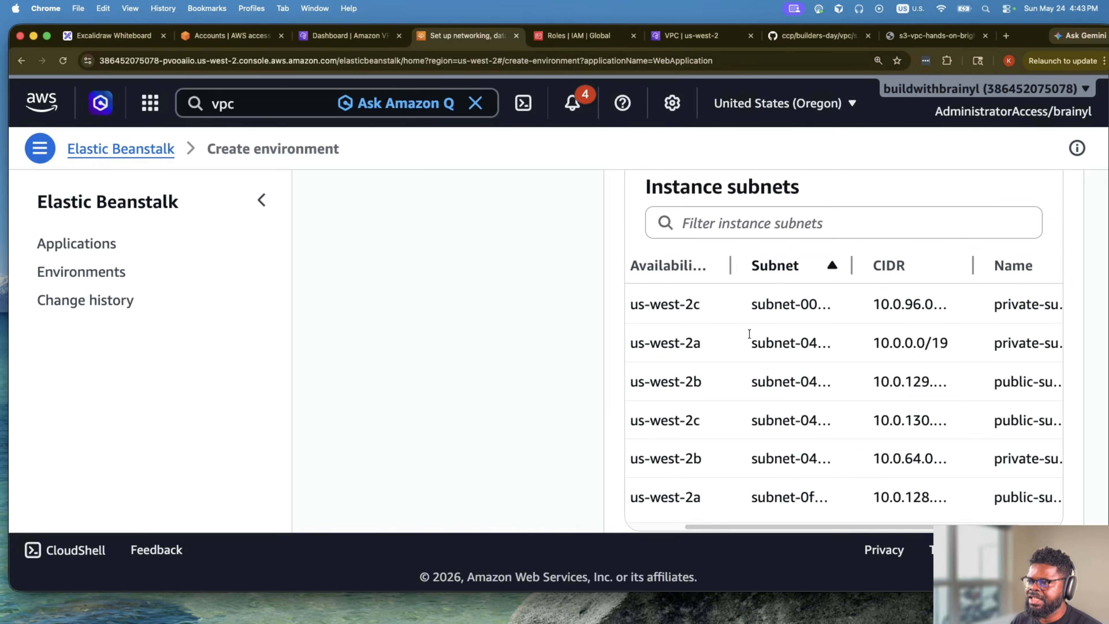
pyautogui.click(726, 220)
pyautogui.write('p')
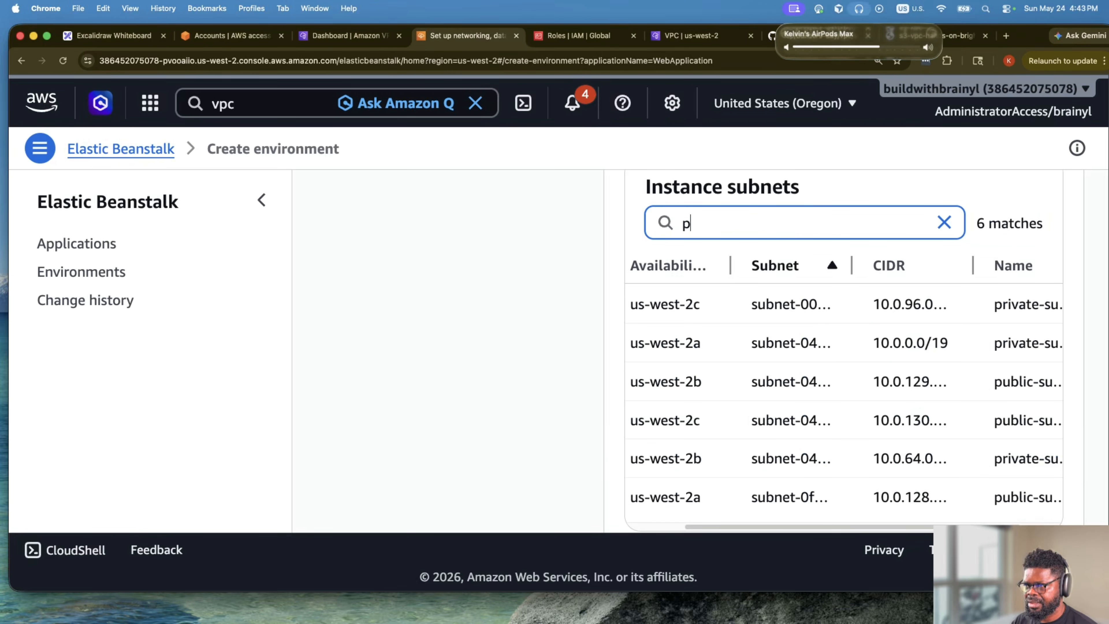
pyautogui.write('ublin')
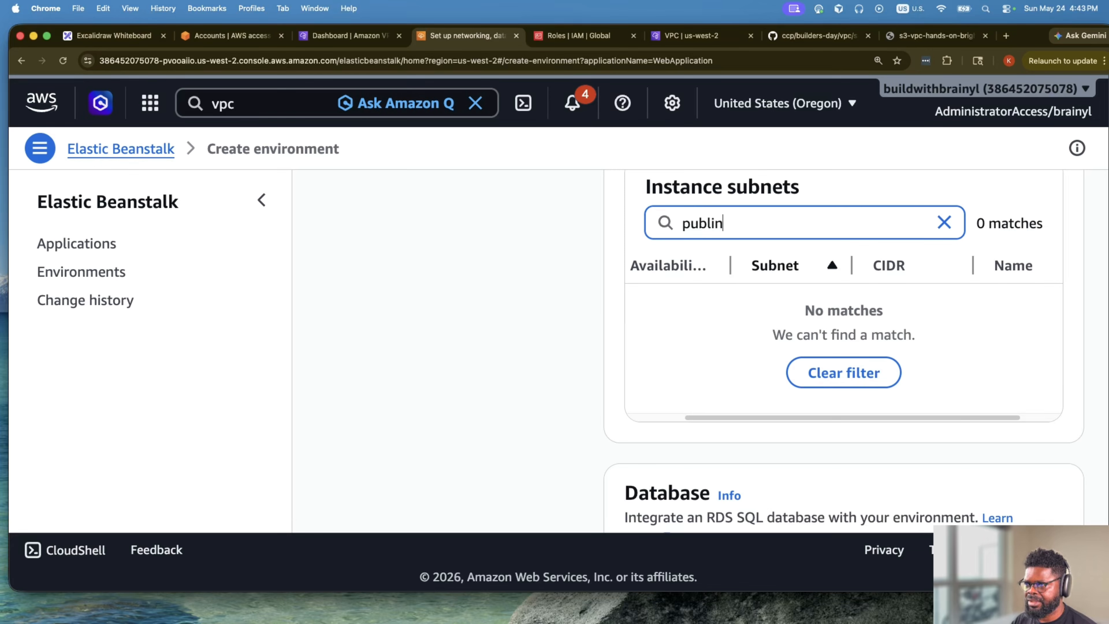
pyautogui.write('c')
pyautogui.press('BackSpace')
pyautogui.press('BackSpace')
pyautogui.write('c')
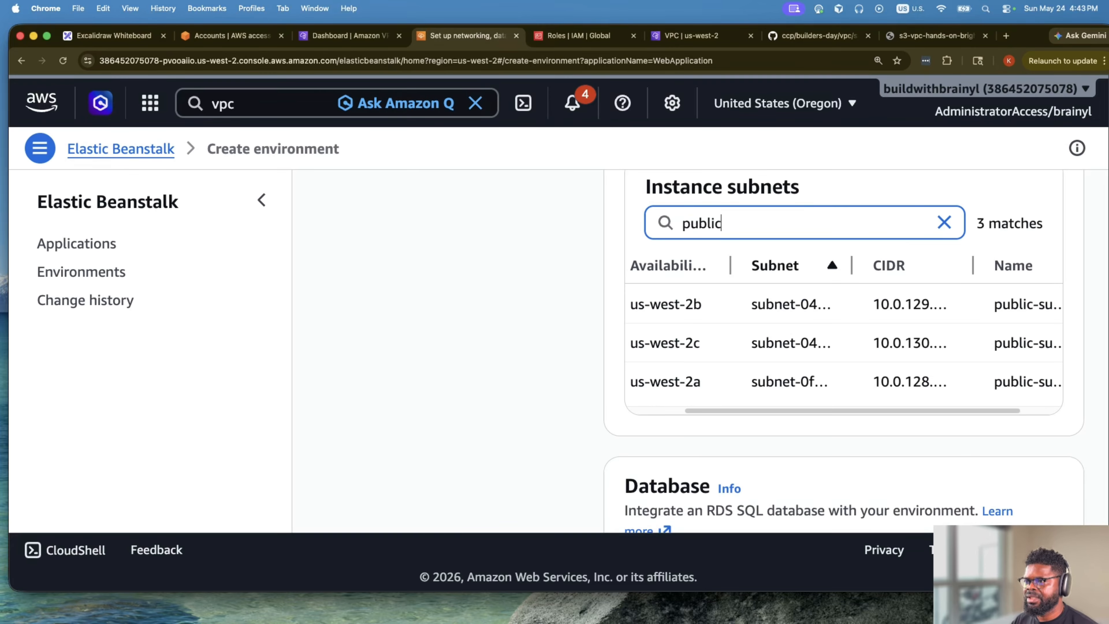
pyautogui.click(666, 264)
# Leave the database disabled and the tags untouched, and continue to the instance traffic and scaling settings.
pyautogui.scroll(-6, 708, 273)
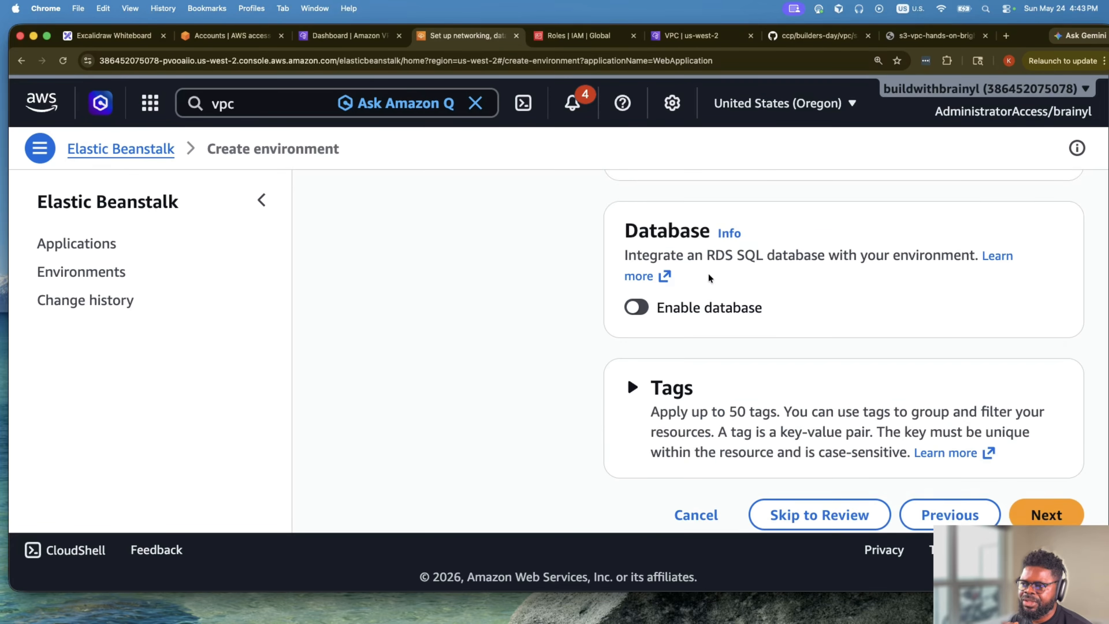
pyautogui.scroll(2, 720, 279)
pyautogui.scroll(3, 721, 280)
pyautogui.scroll(-5, 689, 451)
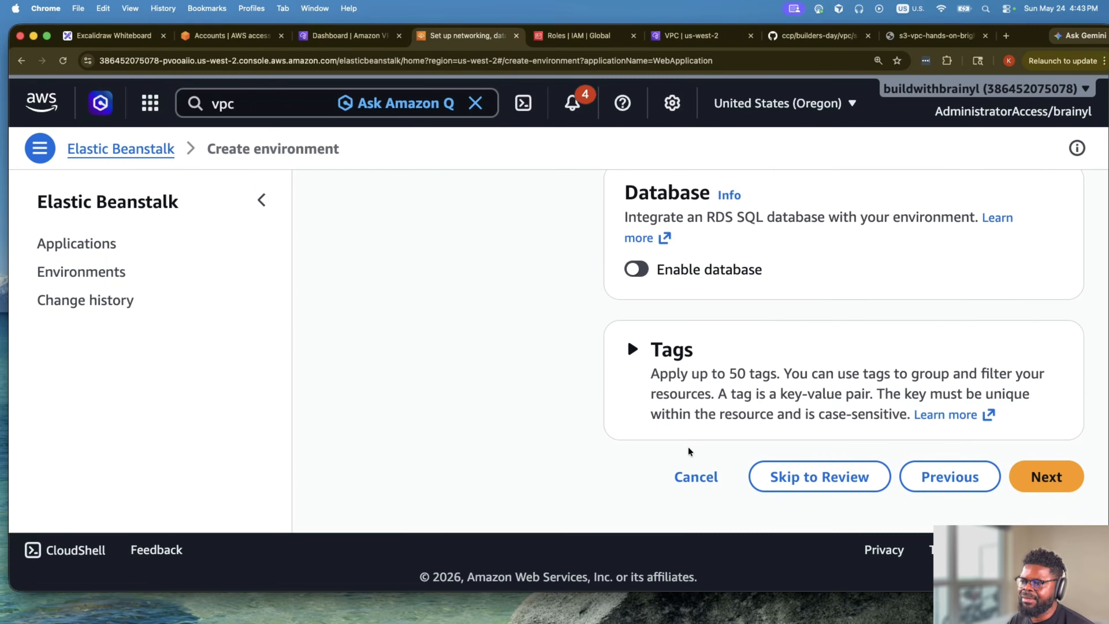
pyautogui.click(869, 476)
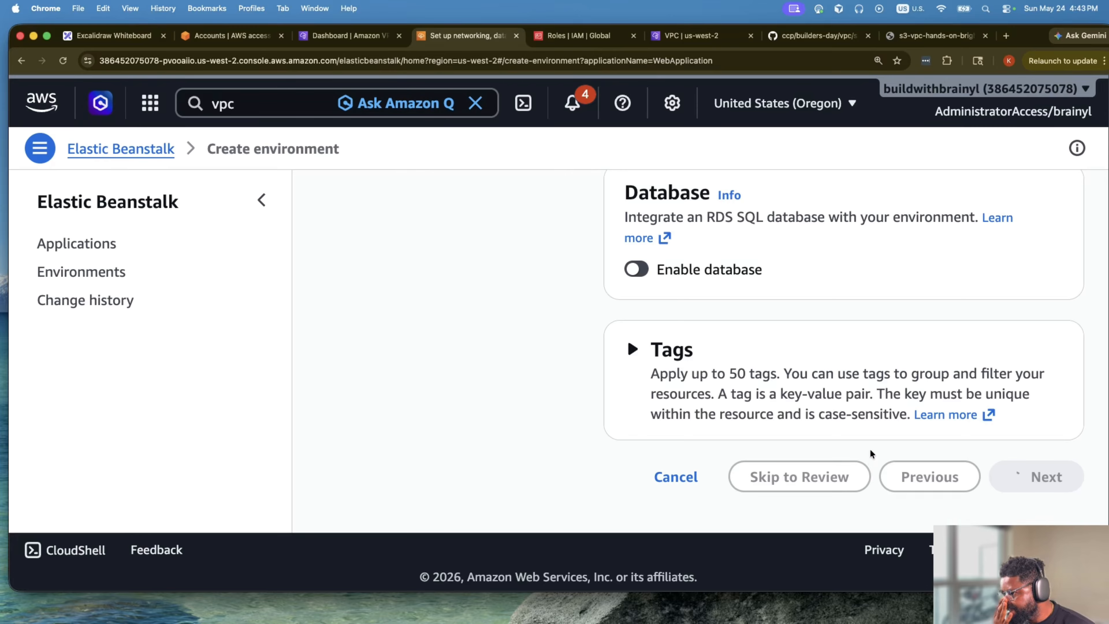
# Check which root volume types are offered for the instances, keeping the container default.
pyautogui.scroll(-10, 871, 419)
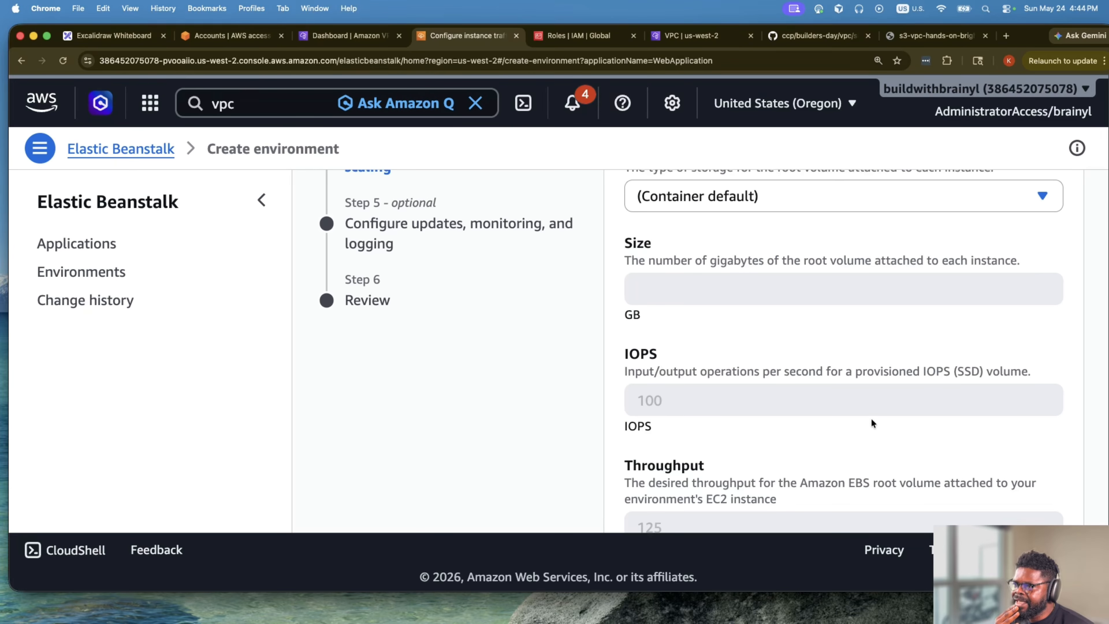
pyautogui.scroll(5, 862, 411)
pyautogui.scroll(-2, 862, 411)
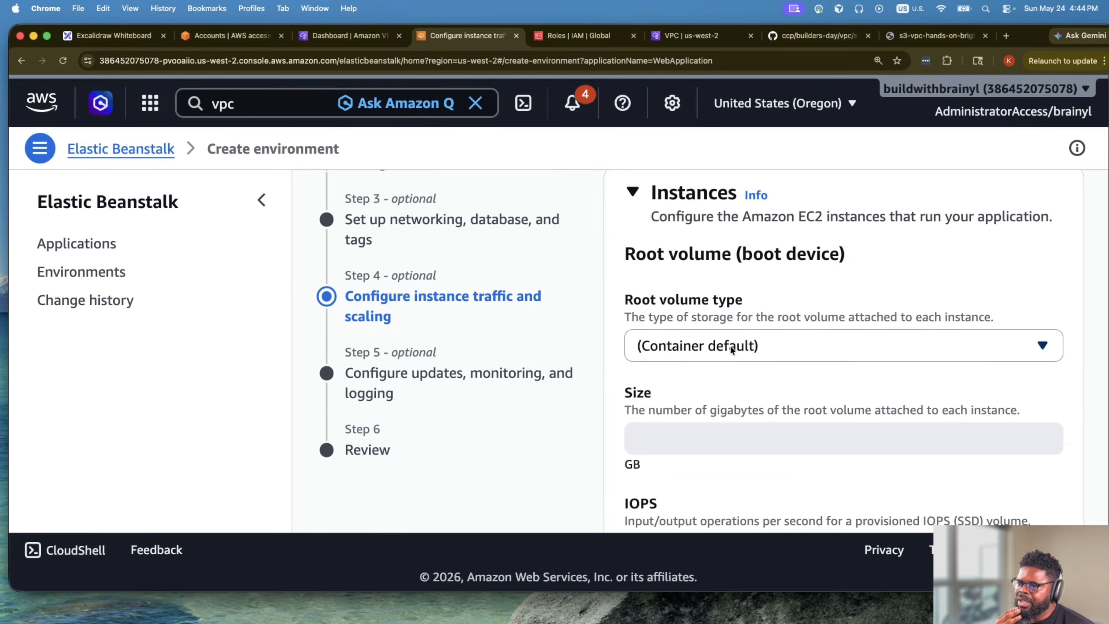
pyautogui.click(732, 346)
pyautogui.scroll(-1, 794, 389)
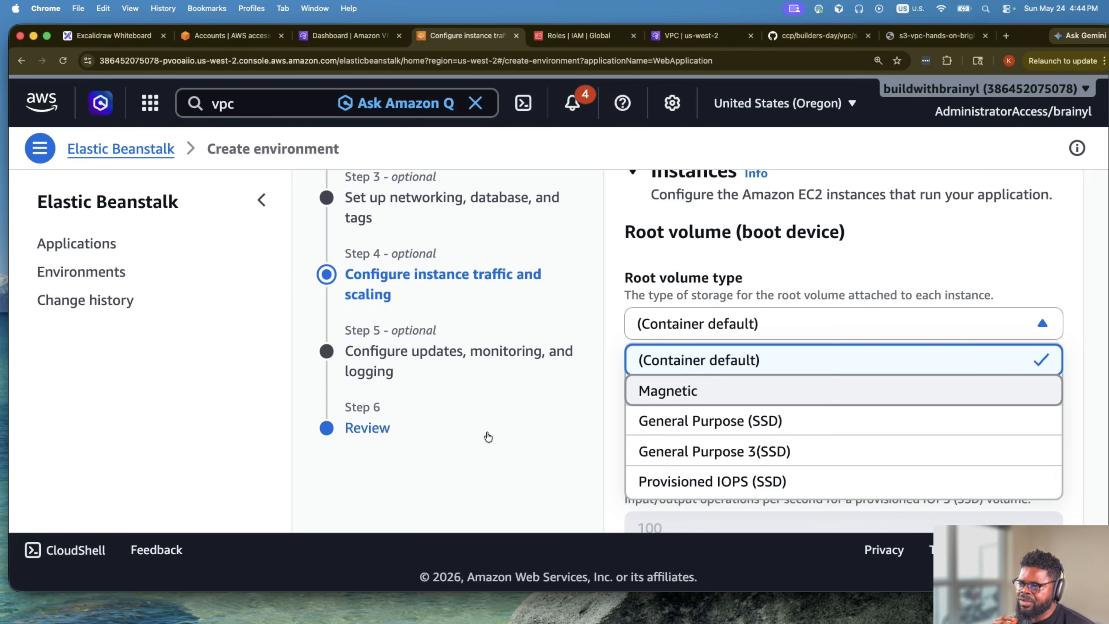
pyautogui.click(543, 441)
# Review the instances' CloudWatch monitoring interval, IMDS setting and EC2 security groups section.
pyautogui.scroll(-7, 632, 425)
pyautogui.scroll(-6, 655, 402)
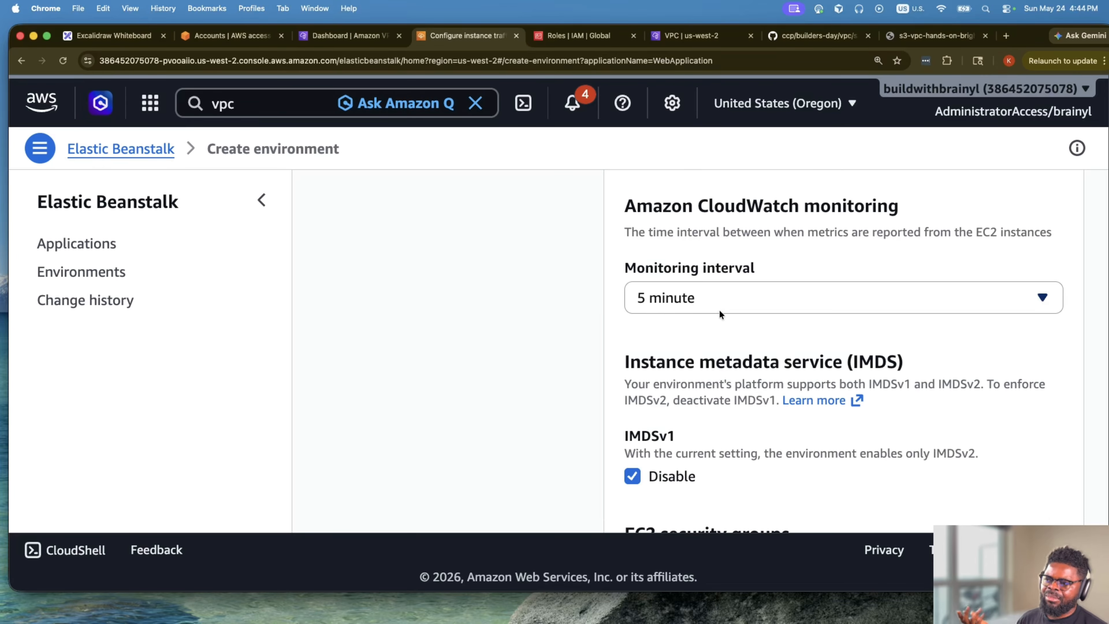
pyautogui.scroll(-3, 725, 314)
pyautogui.scroll(-2, 675, 370)
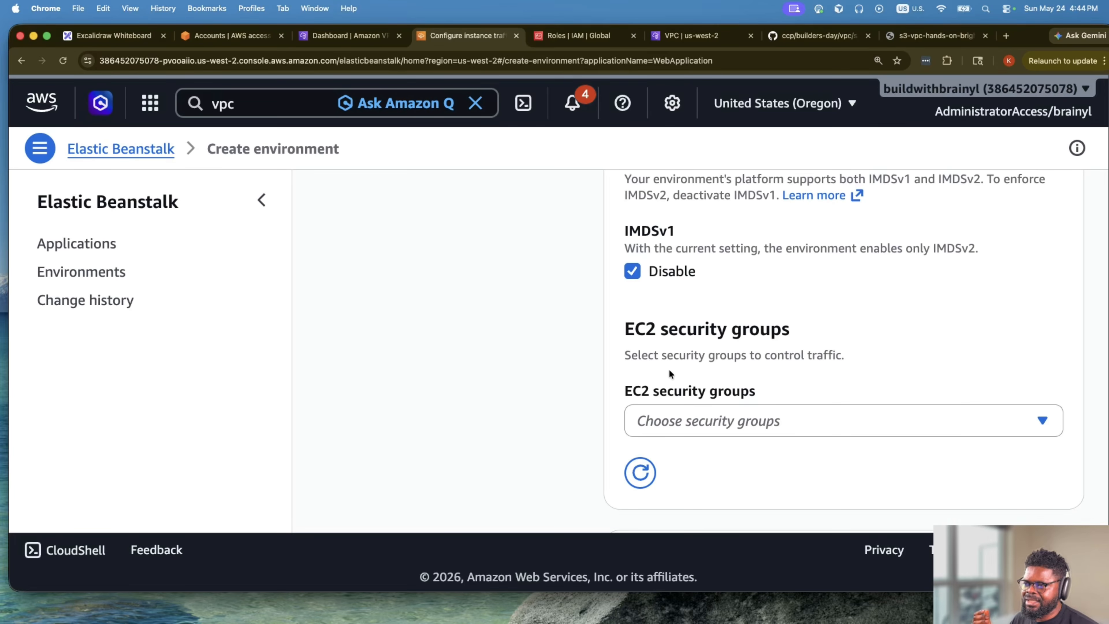
pyautogui.click(787, 418)
pyautogui.click(844, 357)
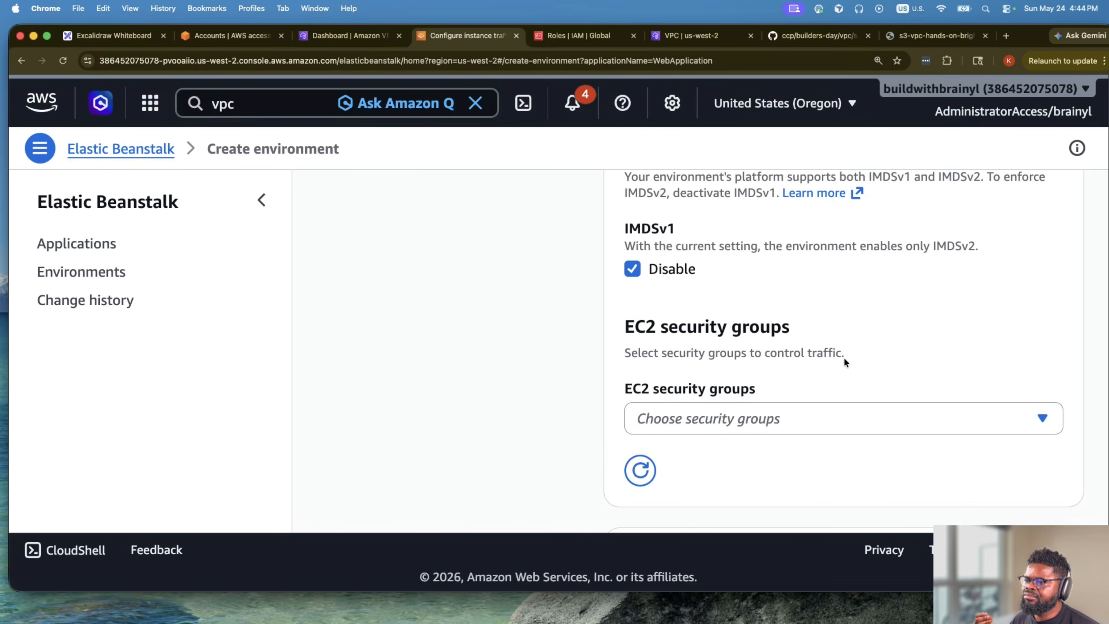
pyautogui.scroll(-5, 838, 361)
pyautogui.scroll(5, 784, 378)
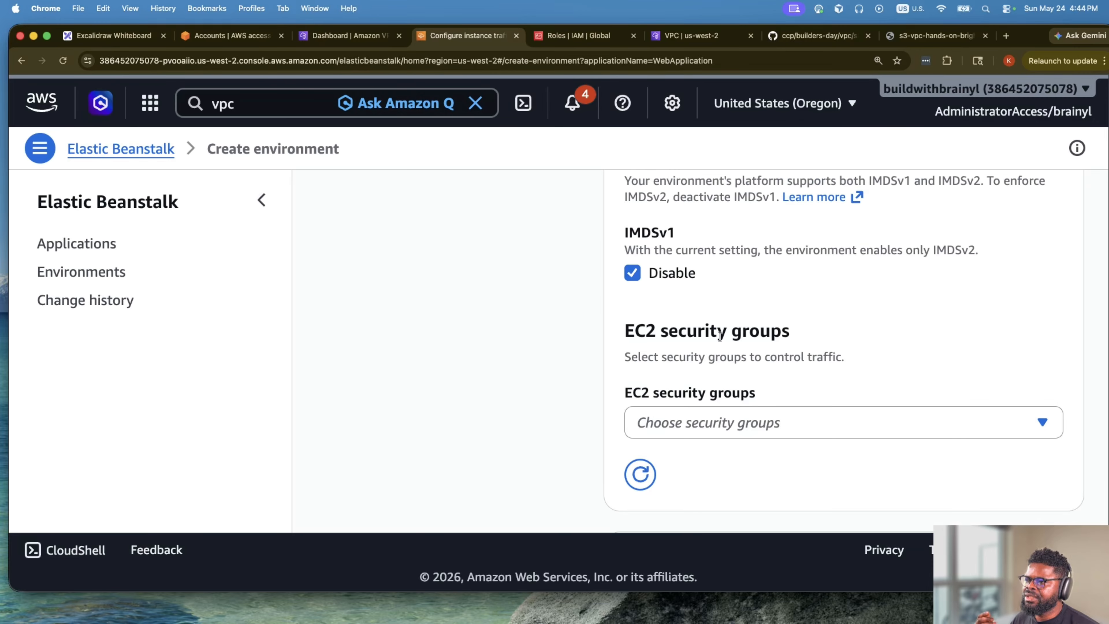
pyautogui.moveTo(627, 358); pyautogui.dragTo(907, 370)
pyautogui.scroll(-3, 723, 439)
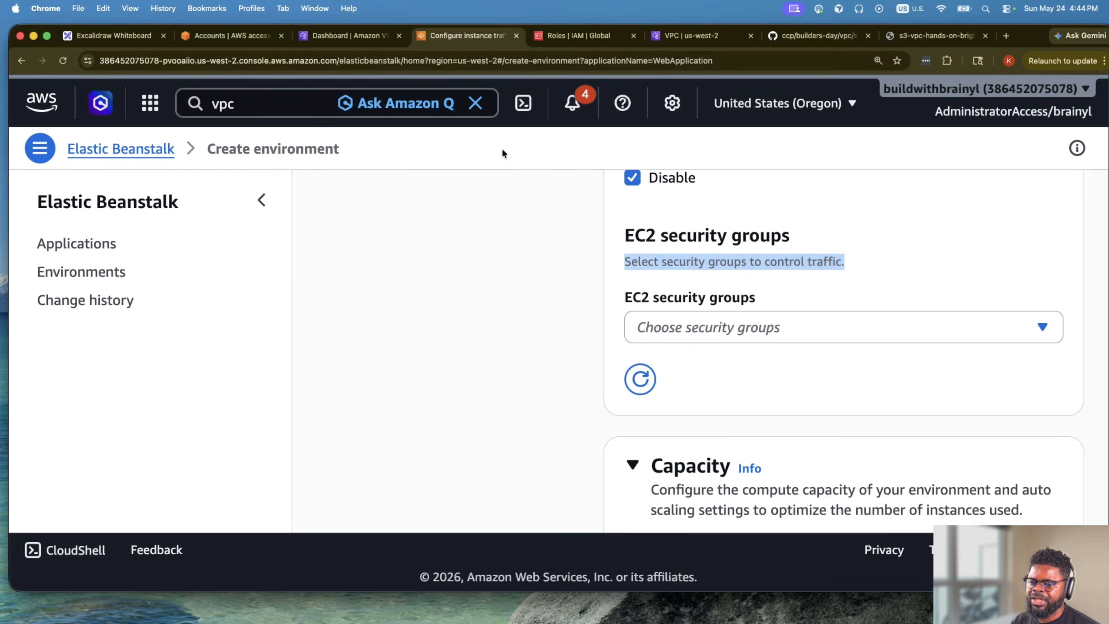
pyautogui.click(277, 114)
pyautogui.click(119, 387)
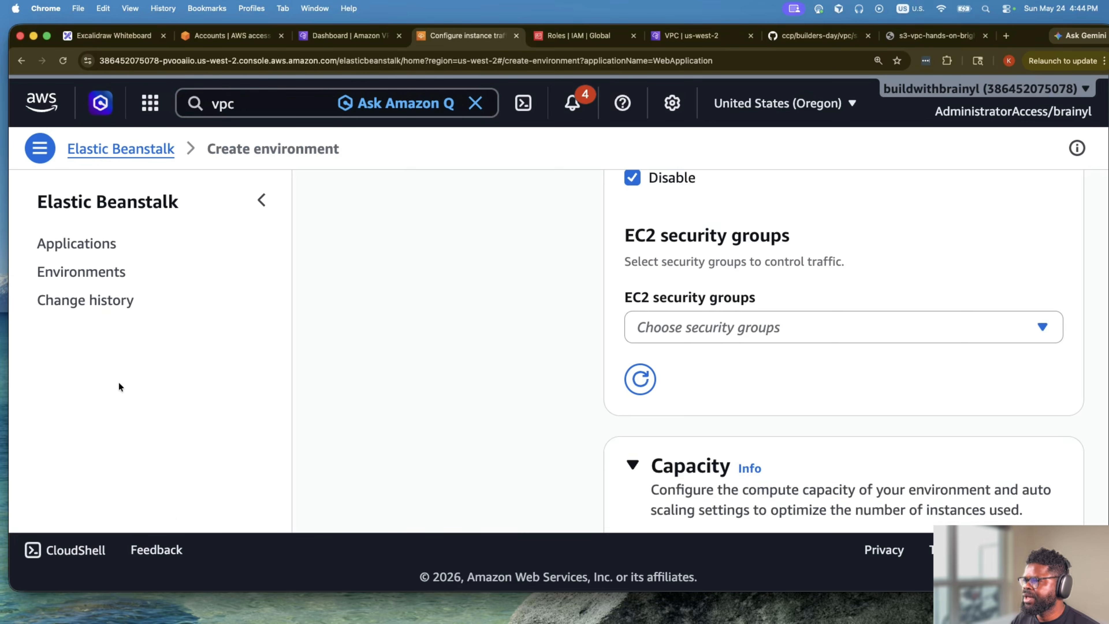
pyautogui.scroll(-5, 926, 340)
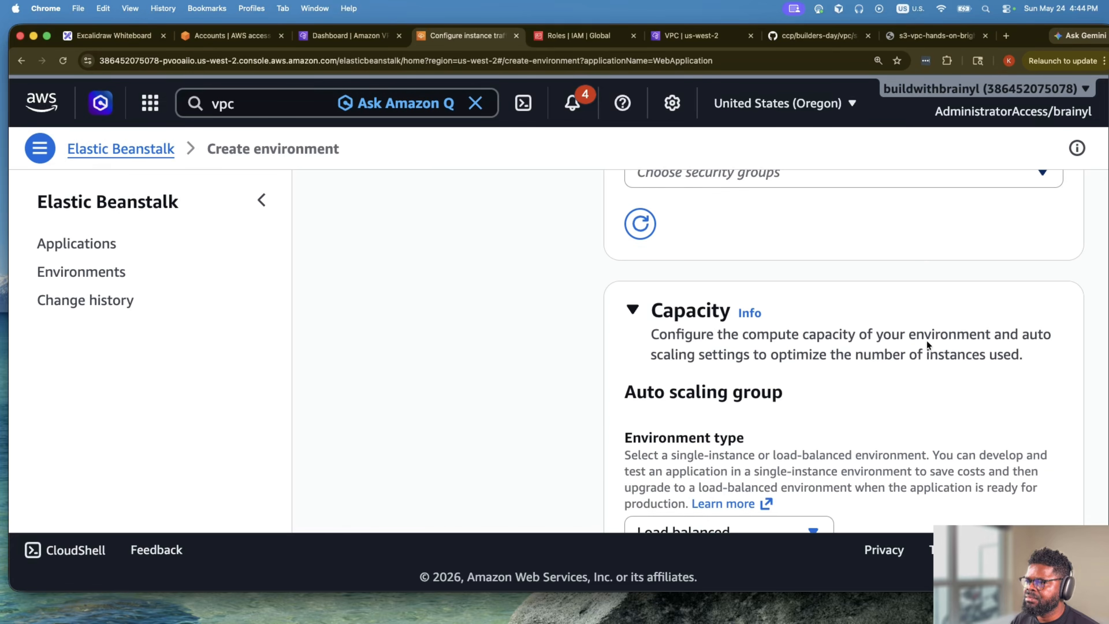
# Check which EC2 security groups can be assigned to the instances, without selecting any.
pyautogui.scroll(9, 917, 340)
pyautogui.scroll(-5, 891, 341)
pyautogui.click(858, 256)
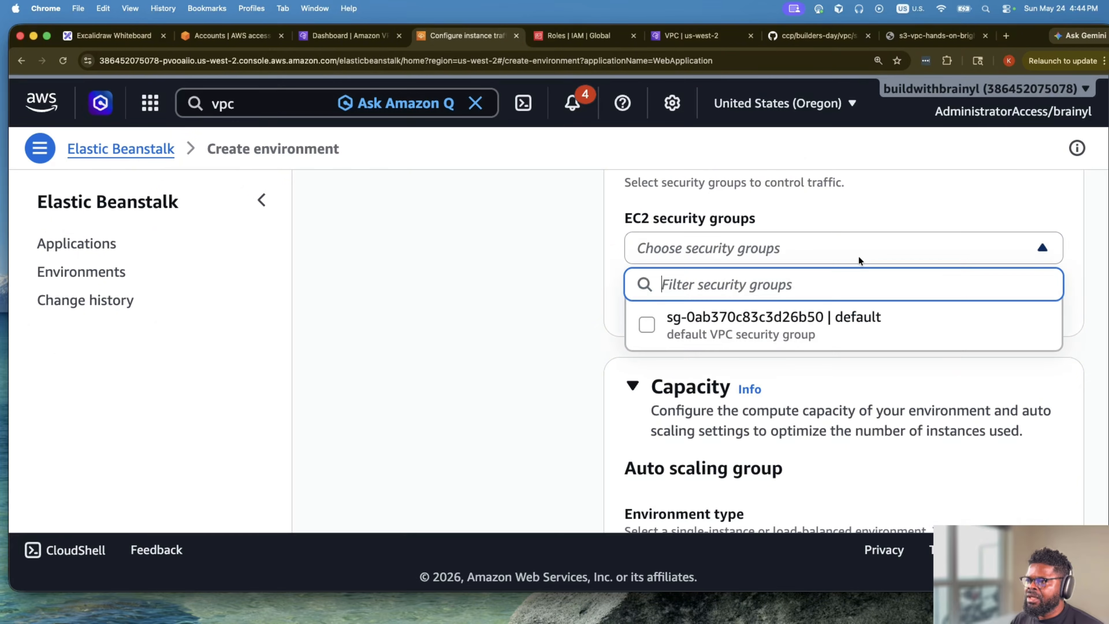
pyautogui.click(842, 248)
pyautogui.click(842, 248)
# Set the load-balanced environment's auto scaling group to a minimum of 2 and a maximum of 3 instances.
pyautogui.scroll(-5, 859, 252)
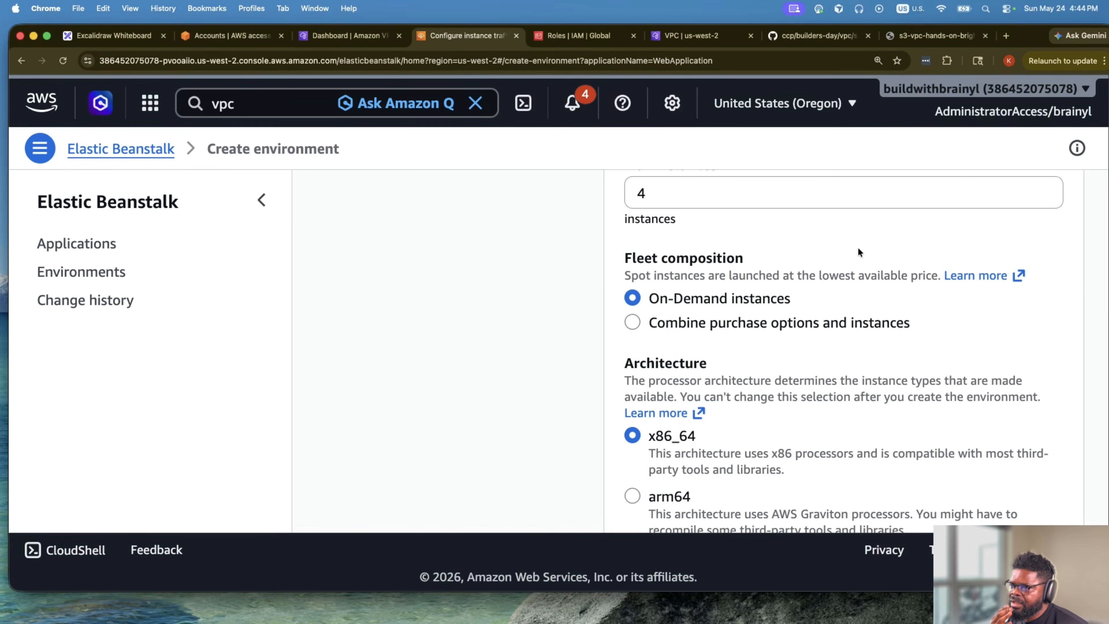
pyautogui.scroll(5, 742, 284)
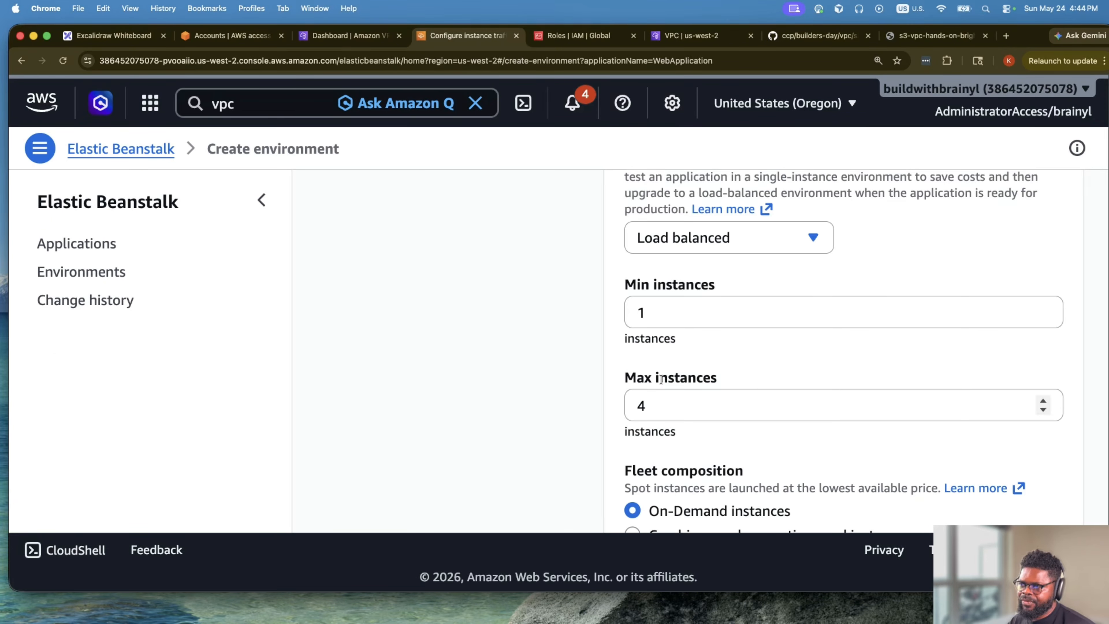
pyautogui.click(653, 314)
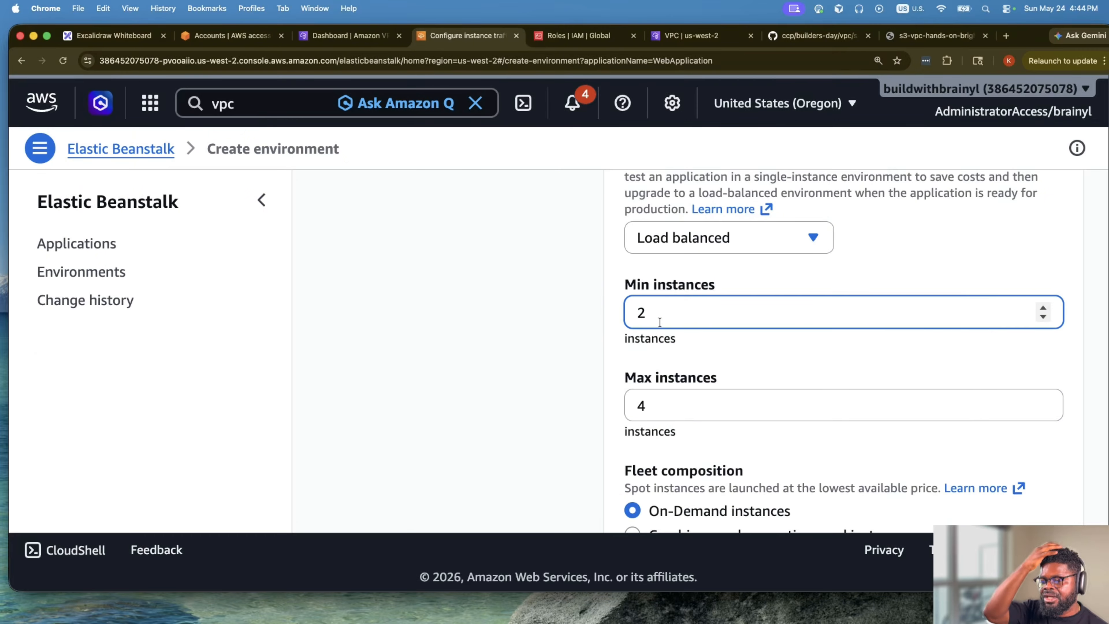
pyautogui.press('Tab')
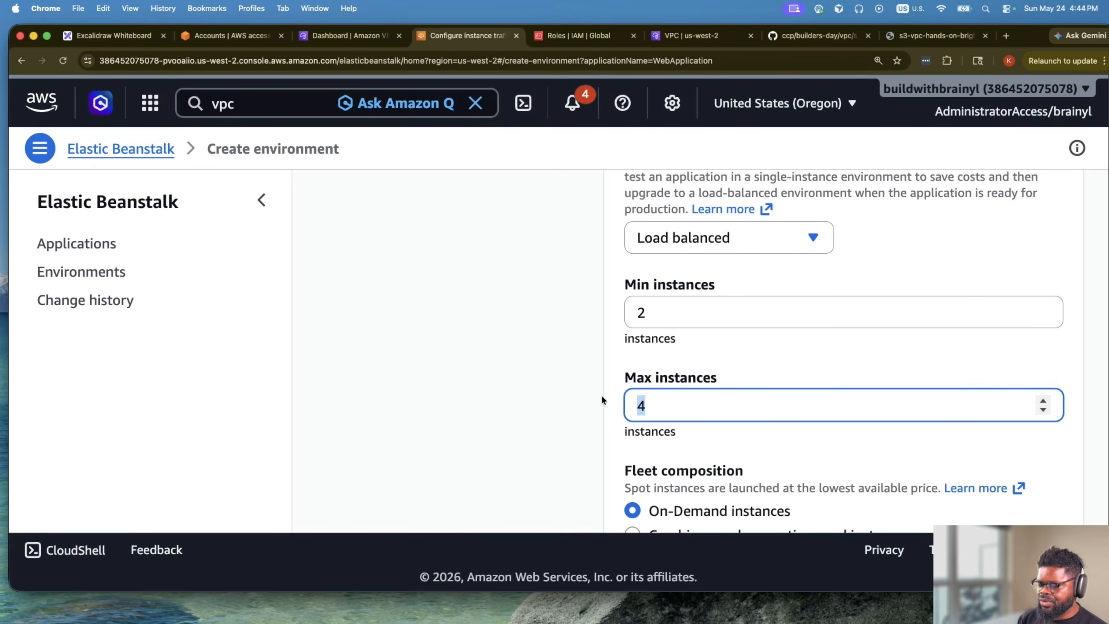
pyautogui.write('2')
pyautogui.press('BackSpace')
pyautogui.write('3')
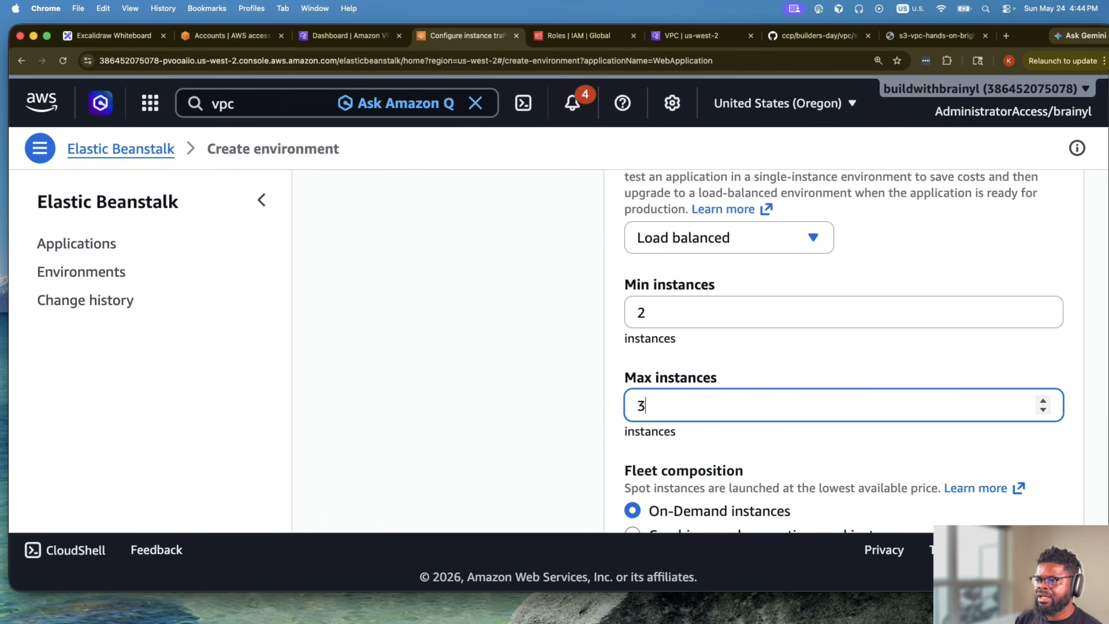
pyautogui.hotkey('shift', 'Tab')
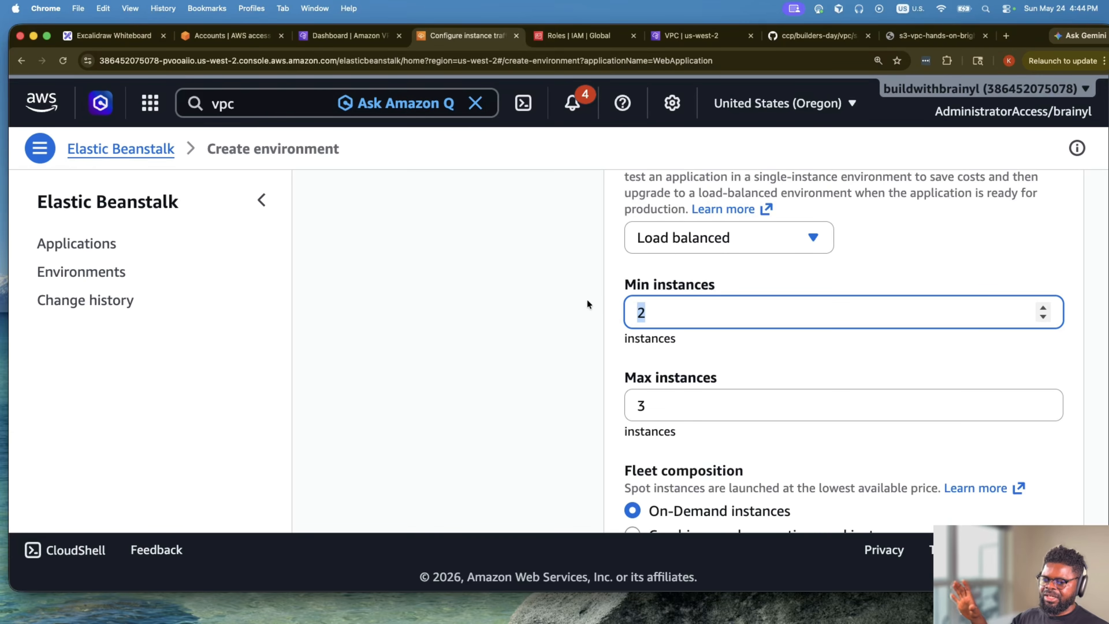
# Look at the Excalidraw network diagram, the VPC dashboard and the IPAM dashboard, and return to the environment setup.
pyautogui.click(140, 38)
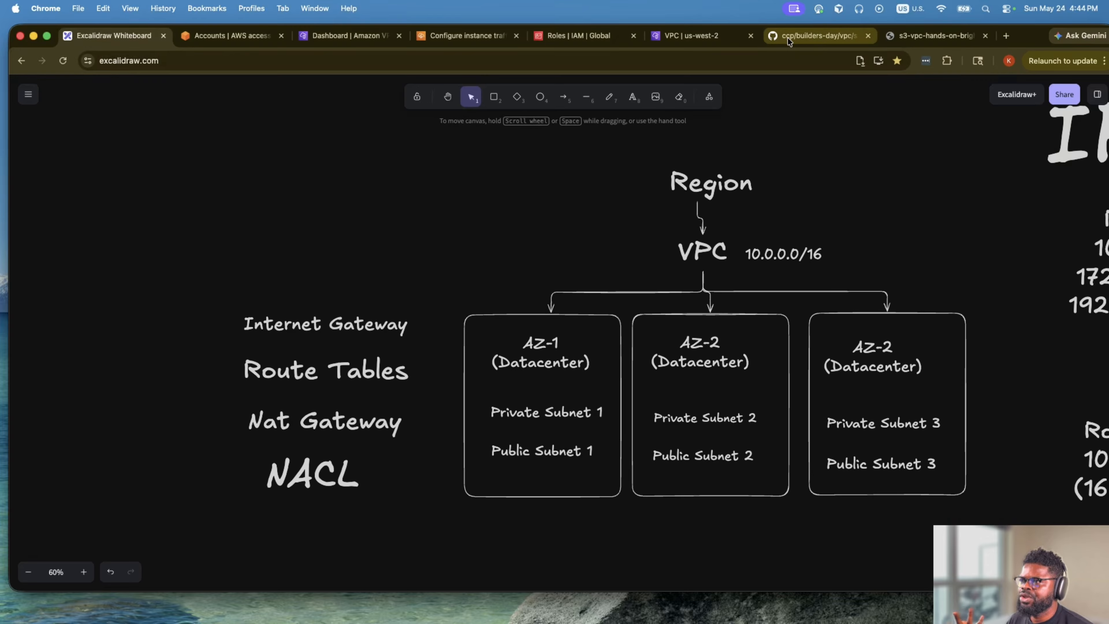
pyautogui.click(701, 37)
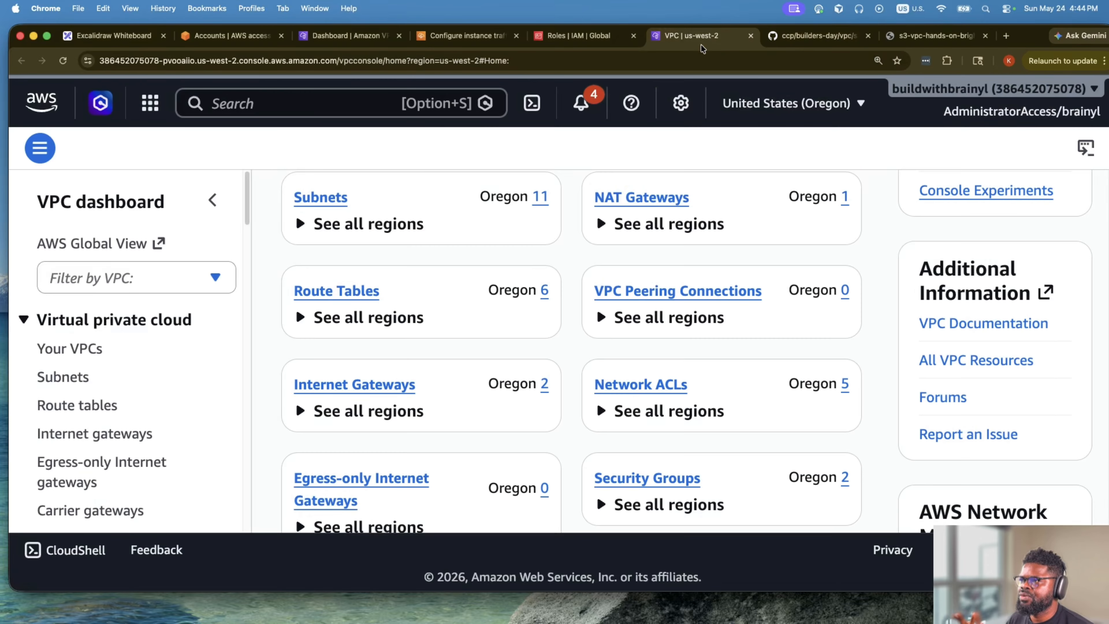
pyautogui.click(462, 39)
pyautogui.click(354, 38)
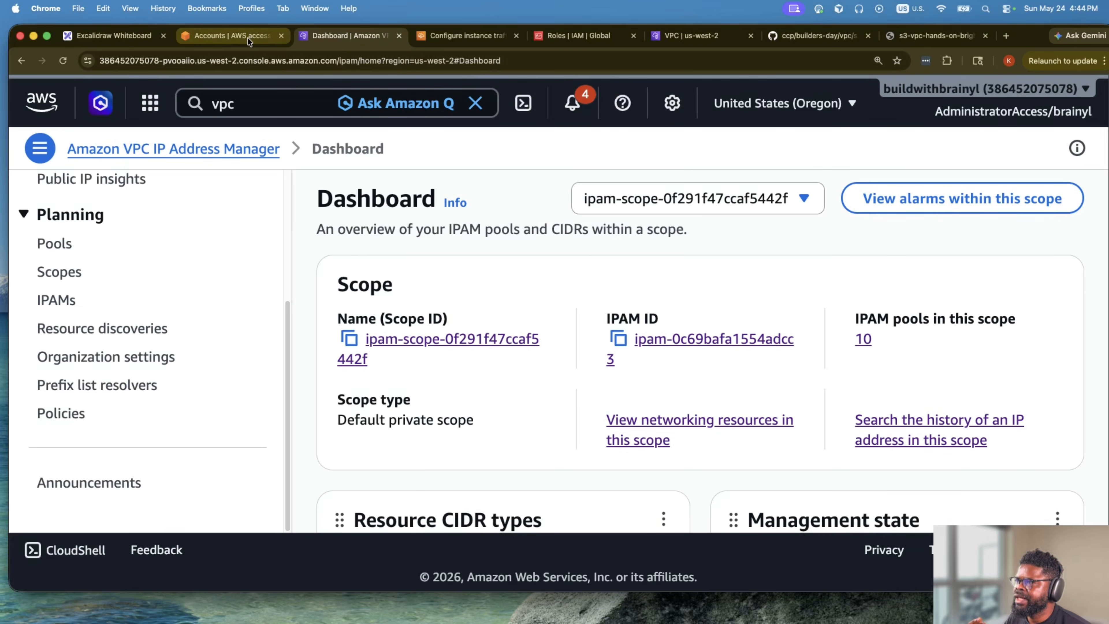
pyautogui.click(476, 39)
# Review the capacity settings for fleet composition, processor architecture and the preferred order of instance types.
pyautogui.scroll(-10, 821, 265)
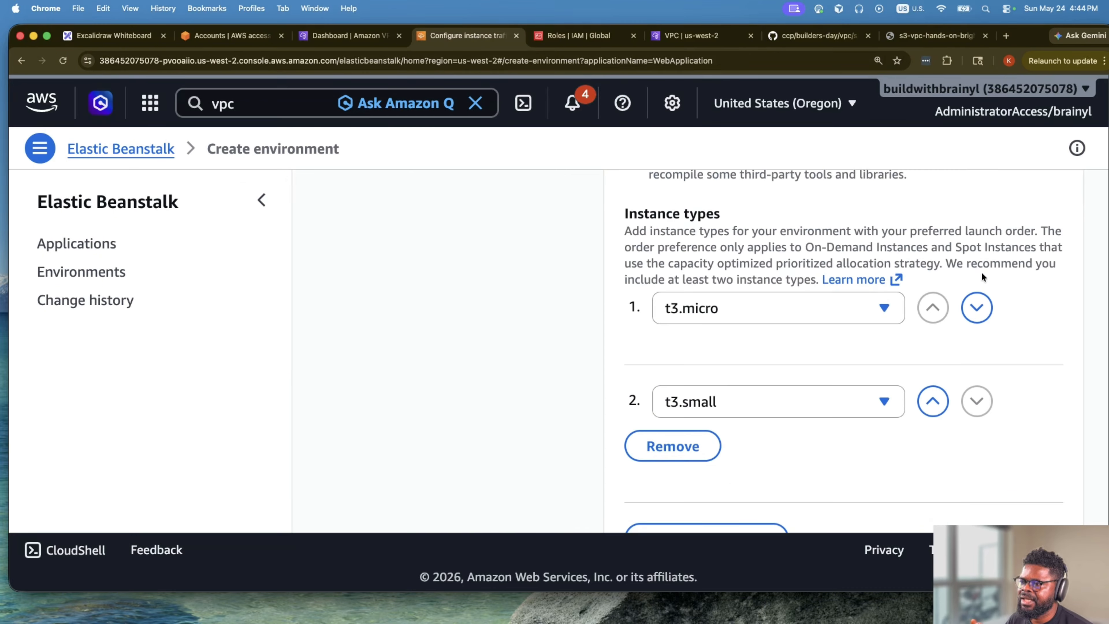
pyautogui.scroll(5, 821, 264)
pyautogui.scroll(5, 708, 307)
pyautogui.scroll(-2, 715, 292)
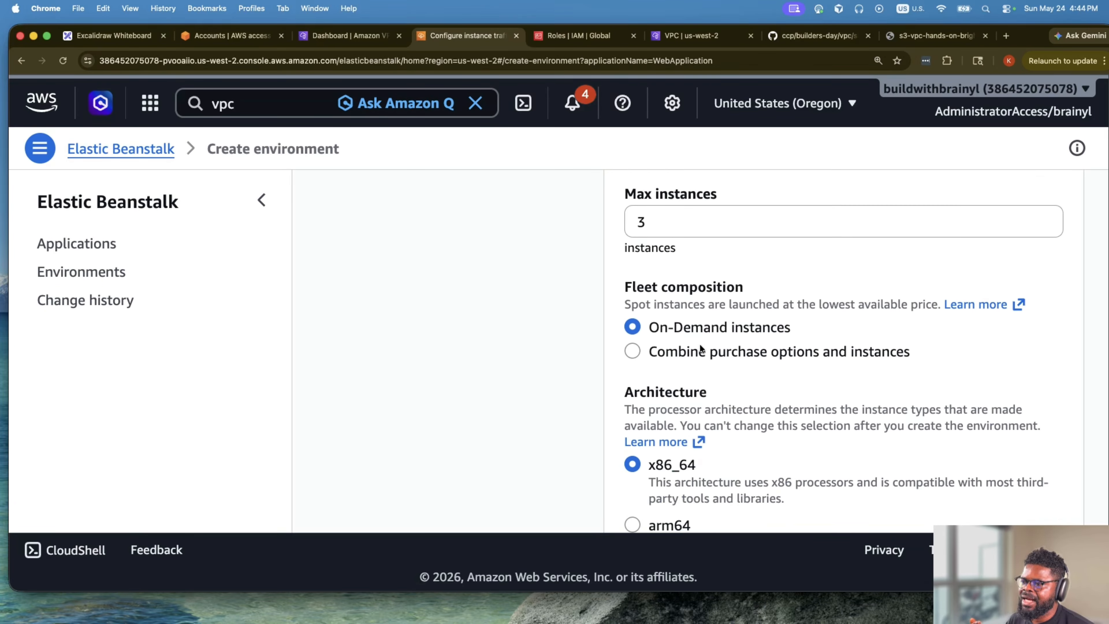
pyautogui.scroll(-3, 786, 345)
pyautogui.doubleClick(694, 355)
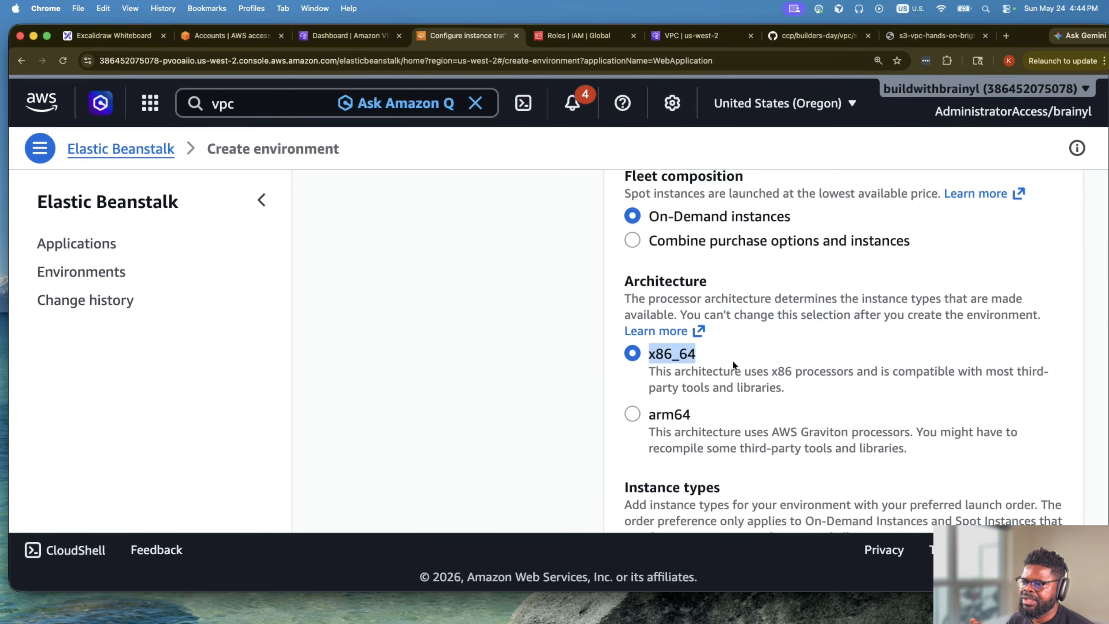
pyautogui.scroll(-2, 772, 340)
pyautogui.scroll(-1, 873, 272)
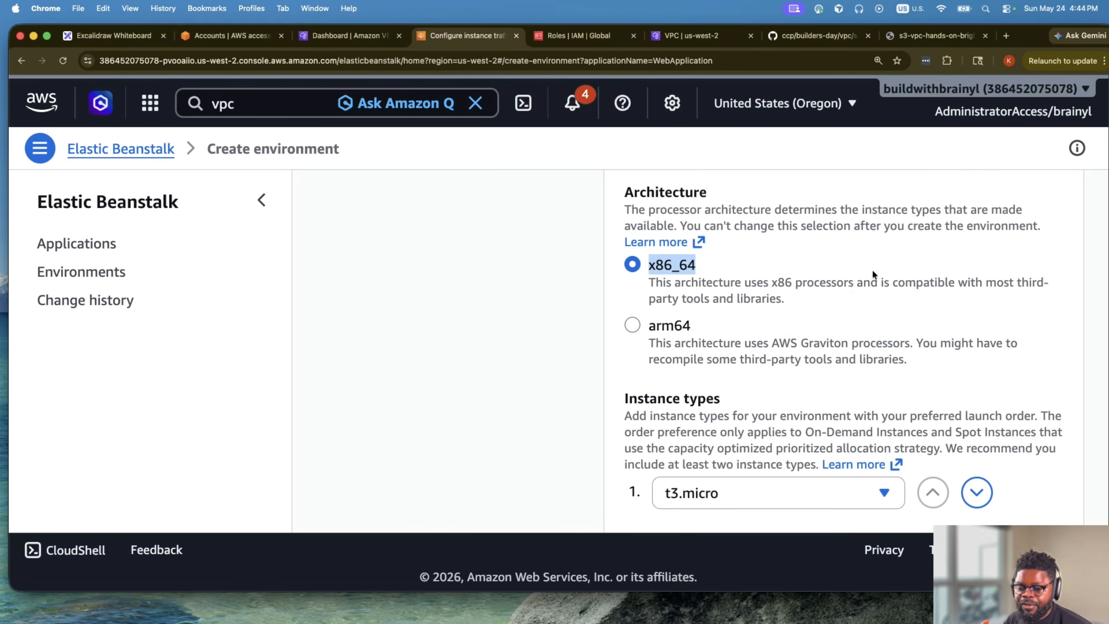
pyautogui.scroll(-3, 873, 269)
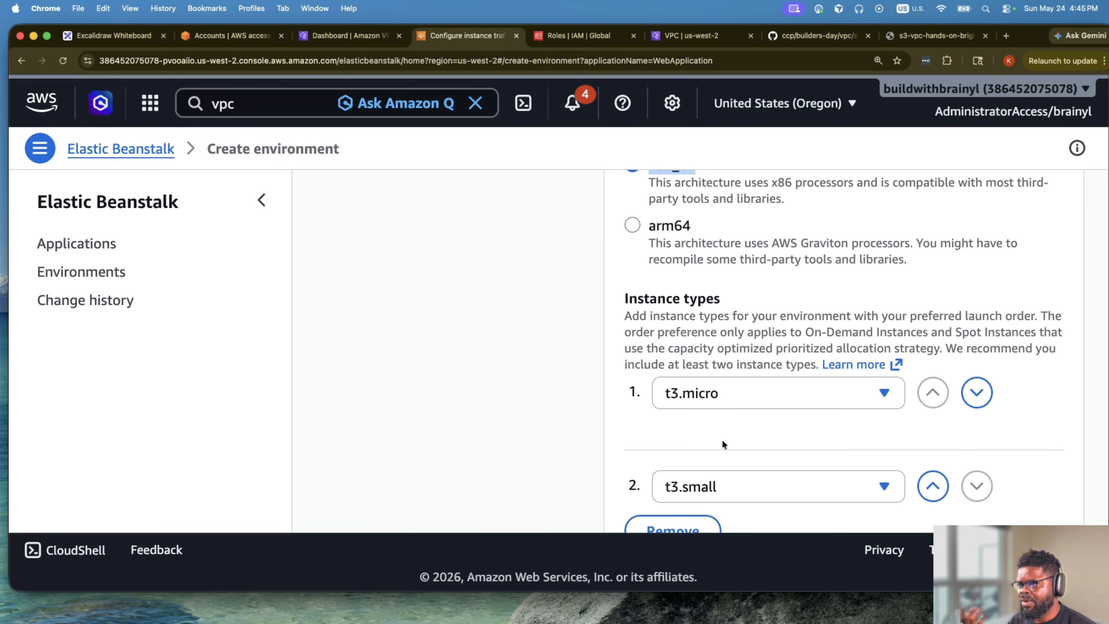
pyautogui.scroll(-3, 834, 387)
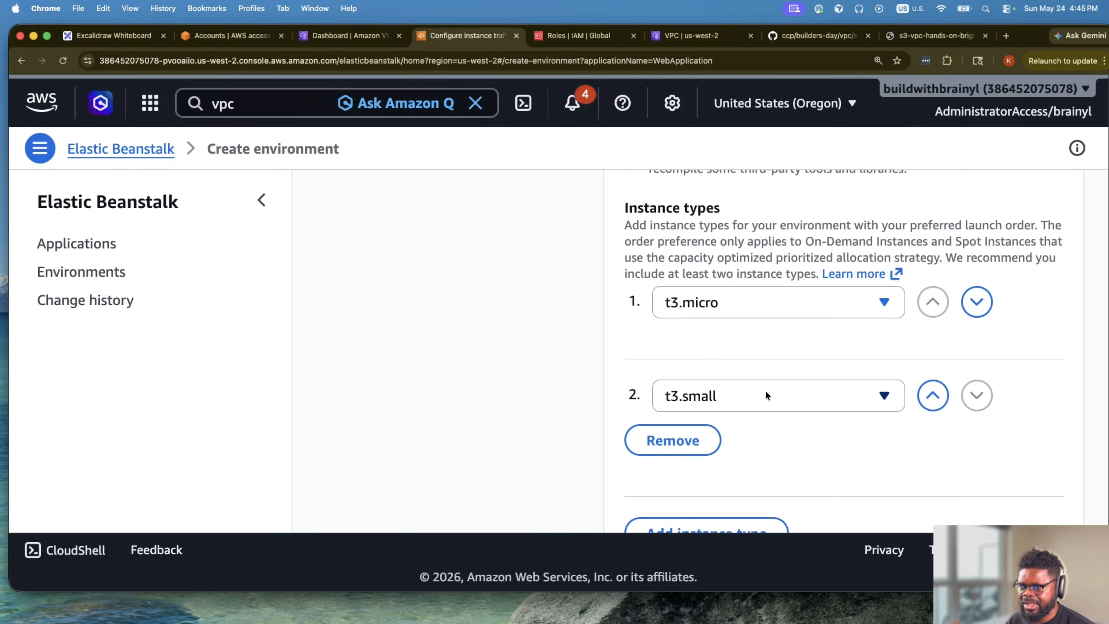
# Review the environment's placement, scaling cooldown, scaling trigger and load balancer subnet settings.
pyautogui.scroll(-15, 772, 396)
pyautogui.scroll(4, 772, 395)
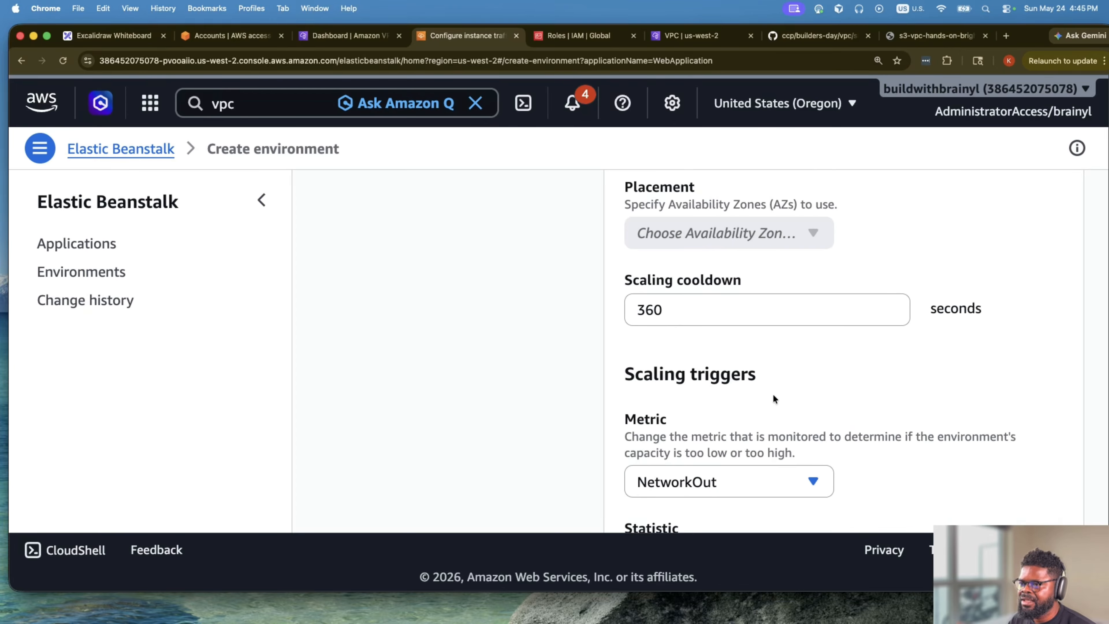
pyautogui.scroll(-6, 773, 396)
pyautogui.scroll(-12, 703, 384)
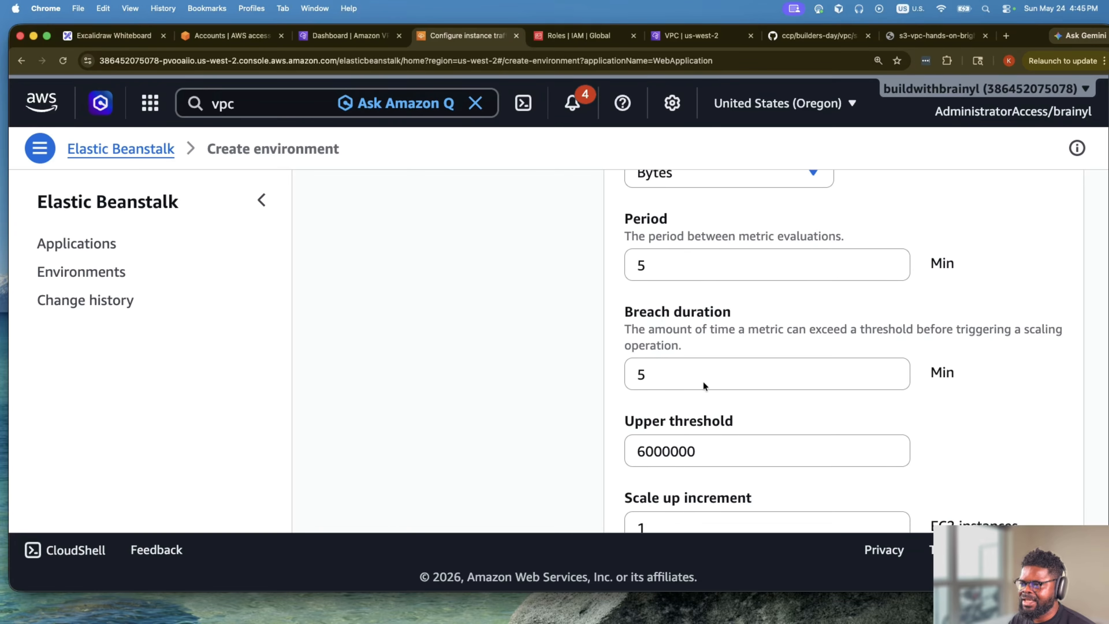
pyautogui.scroll(-11, 817, 347)
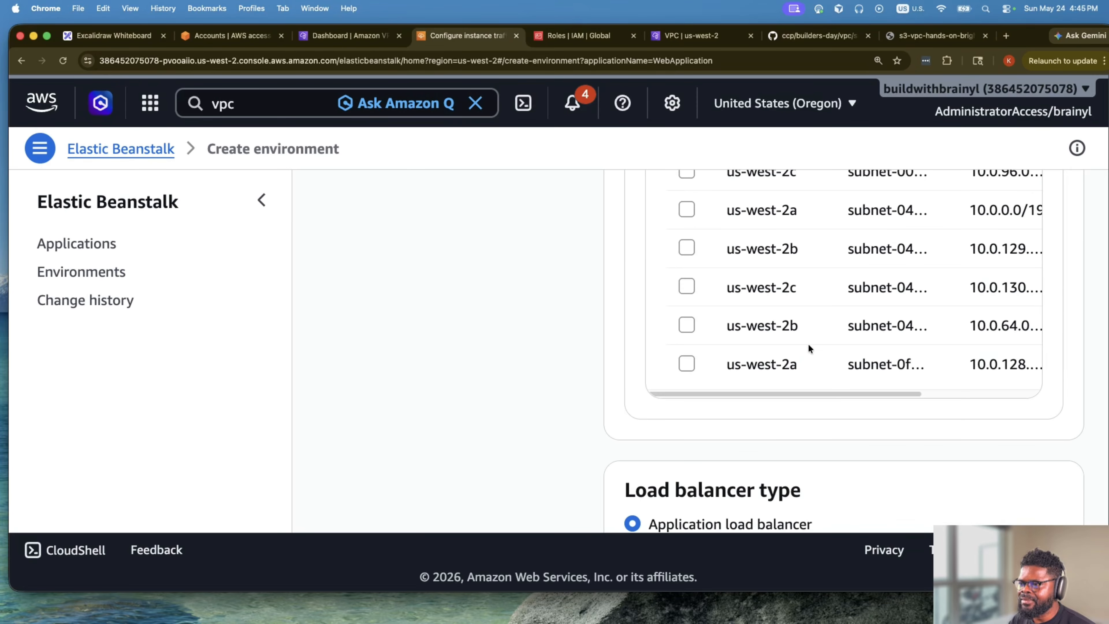
pyautogui.scroll(13, 808, 344)
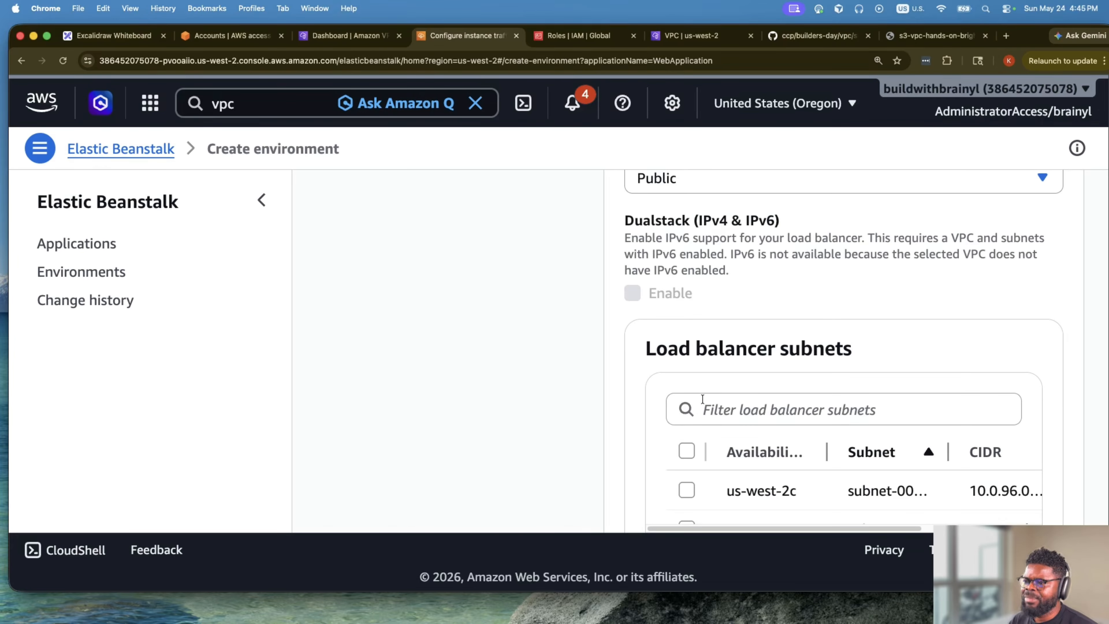
# Examine the instance settings again, from root volume, CloudWatch monitoring, IMDS and security groups to instance types and scaling cooldown.
pyautogui.scroll(20, 714, 385)
pyautogui.scroll(15, 721, 377)
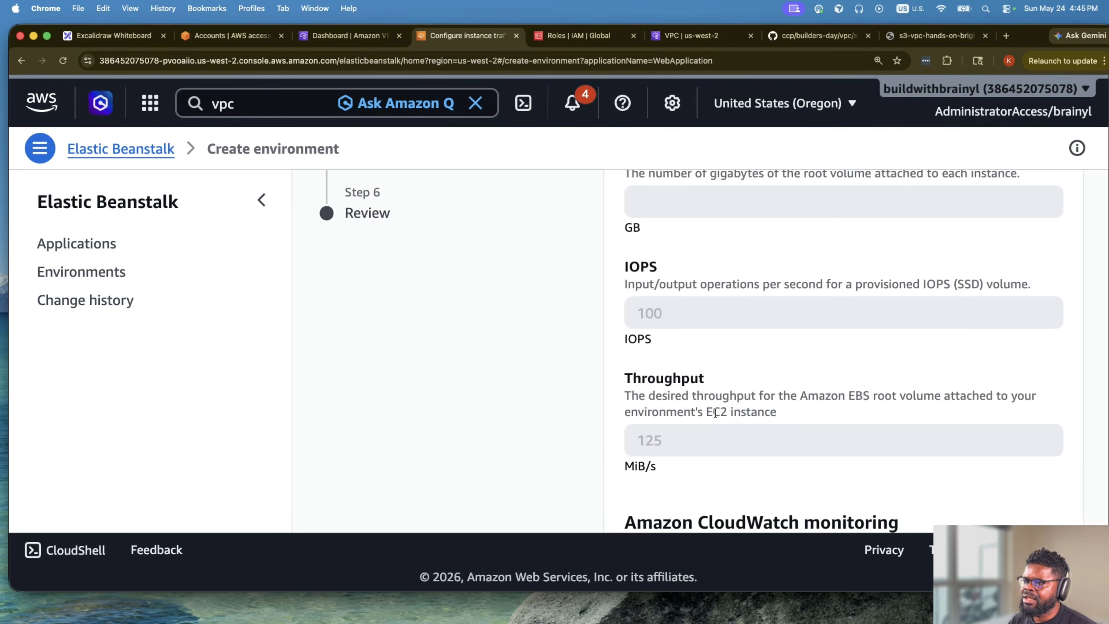
pyautogui.scroll(-10, 715, 413)
pyautogui.scroll(-15, 719, 406)
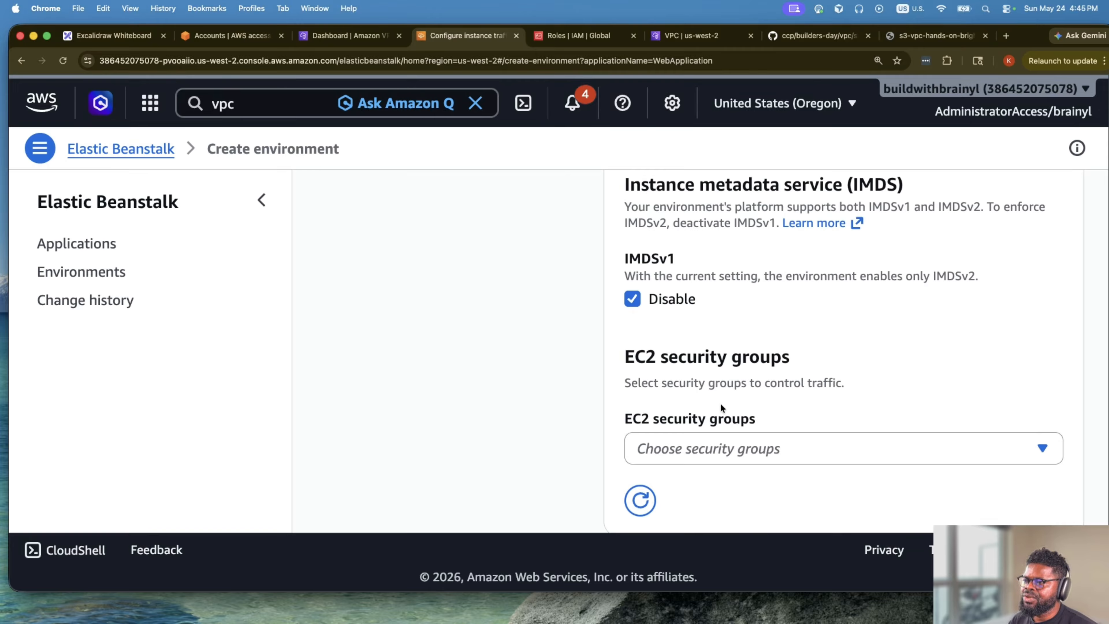
pyautogui.scroll(-20, 722, 400)
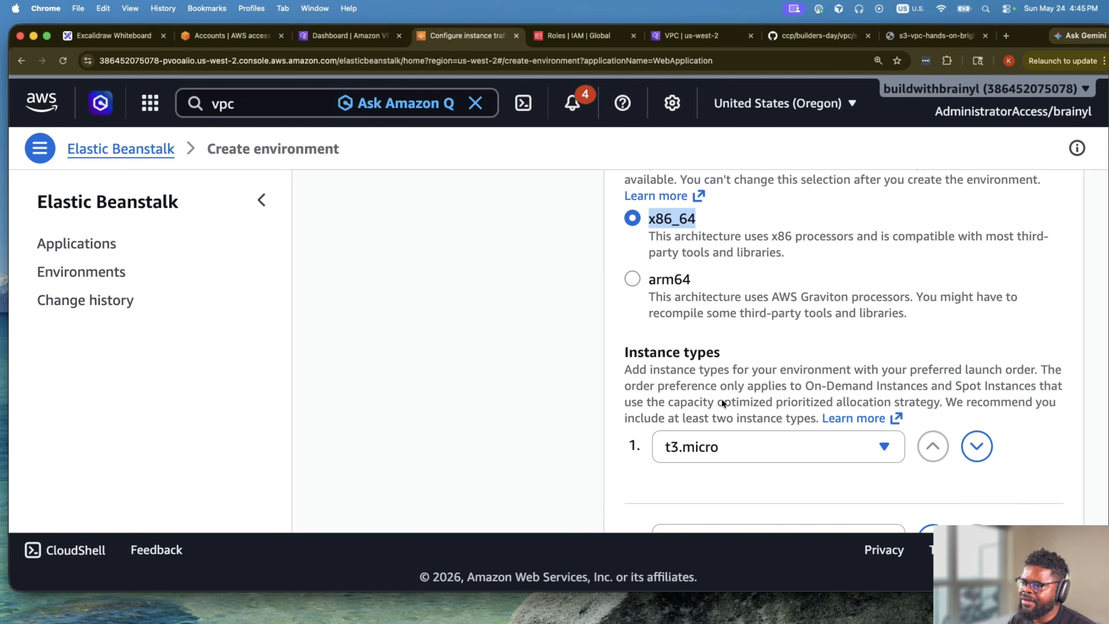
pyautogui.scroll(-20, 724, 396)
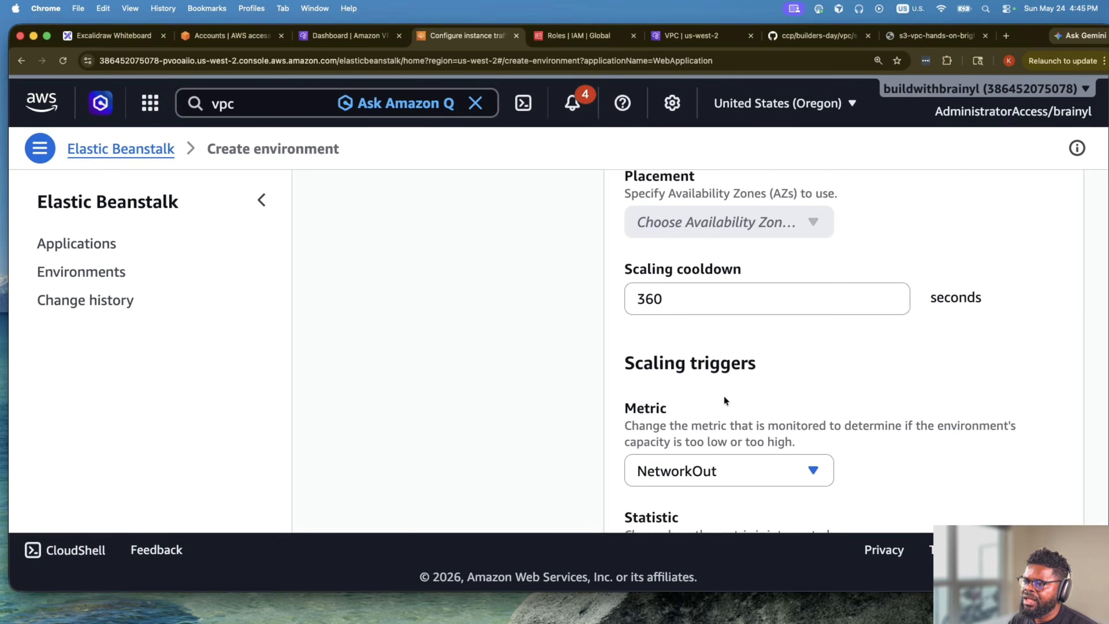
pyautogui.scroll(20, 723, 397)
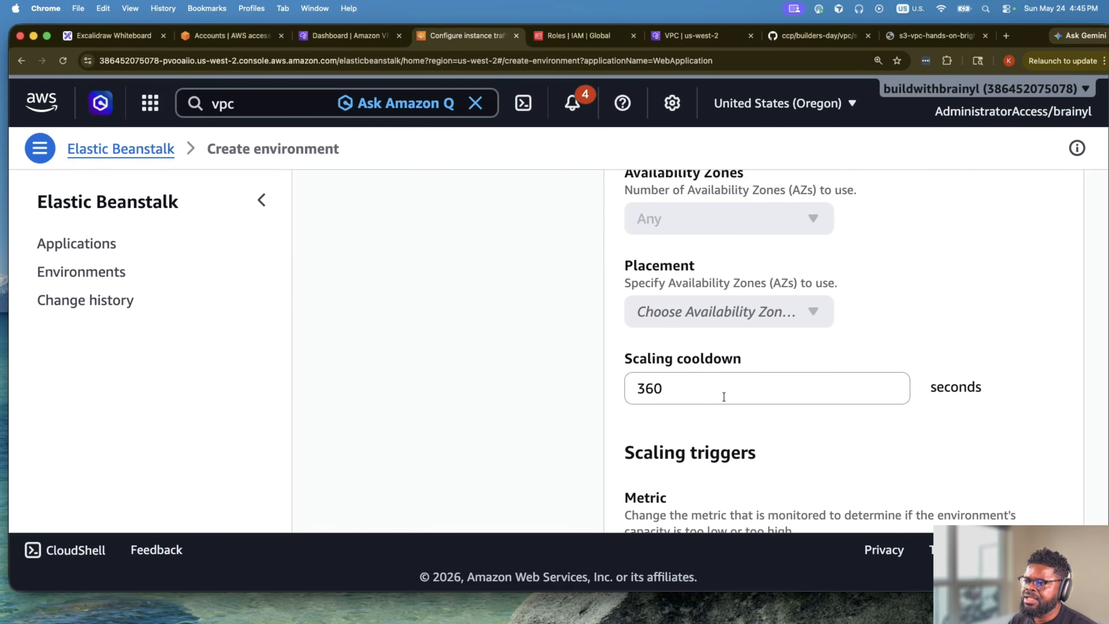
pyautogui.scroll(-15, 724, 395)
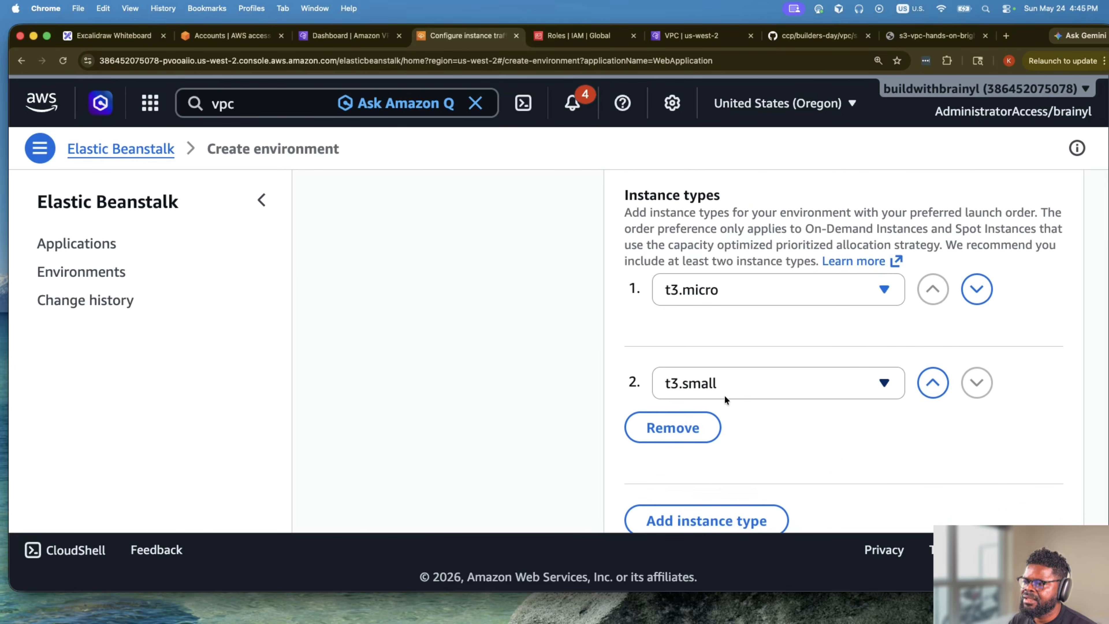
pyautogui.scroll(20, 724, 395)
pyautogui.scroll(15, 724, 395)
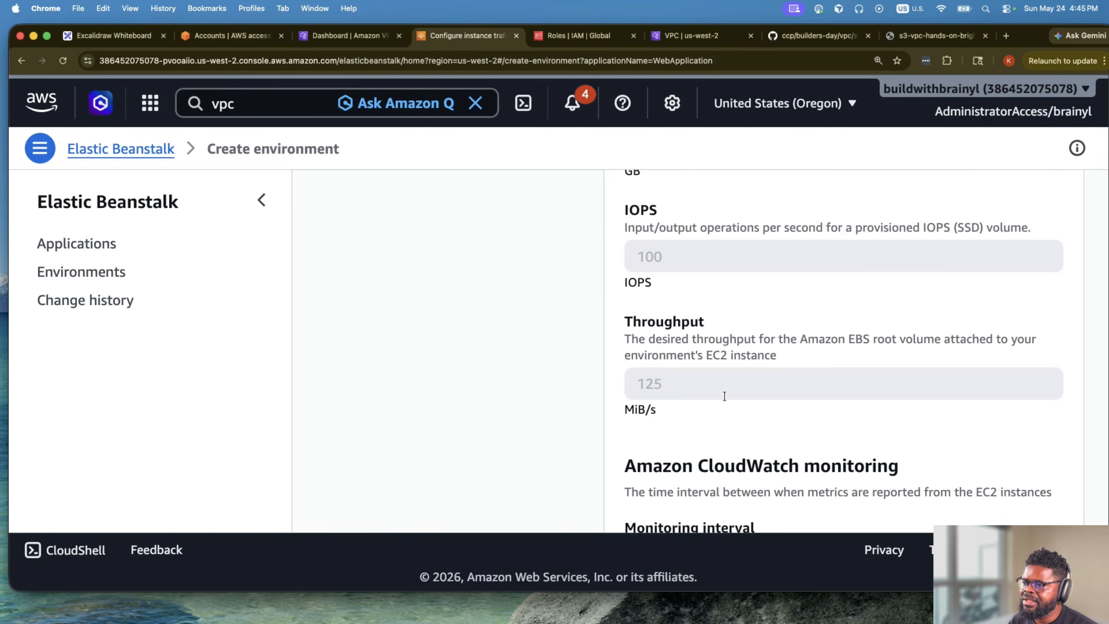
pyautogui.scroll(3, 724, 396)
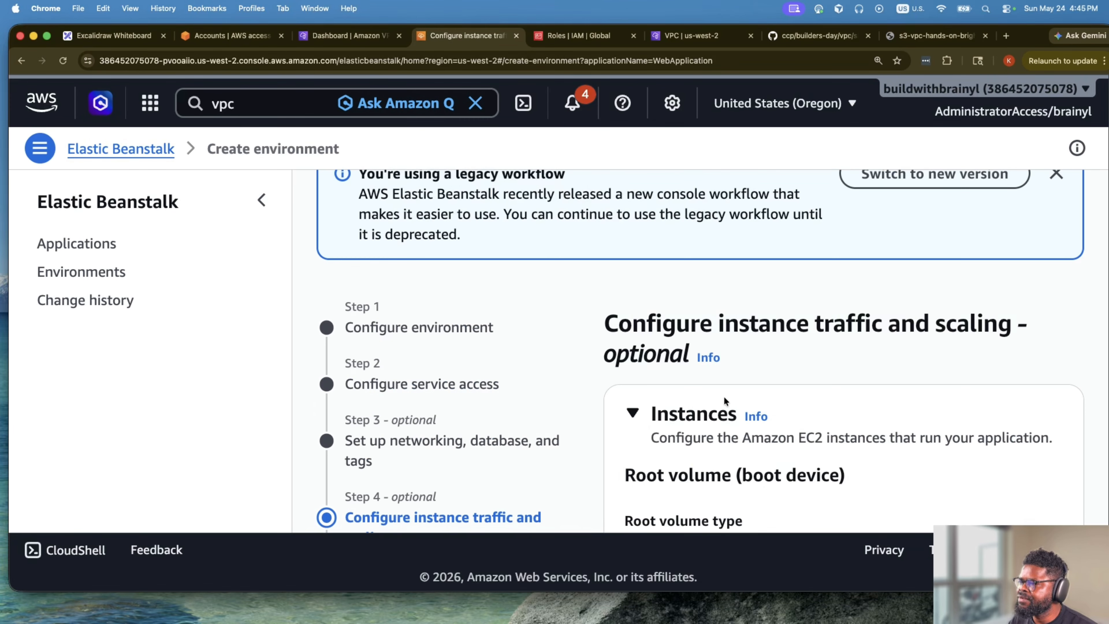
pyautogui.scroll(-1, 723, 397)
pyautogui.scroll(-15, 724, 399)
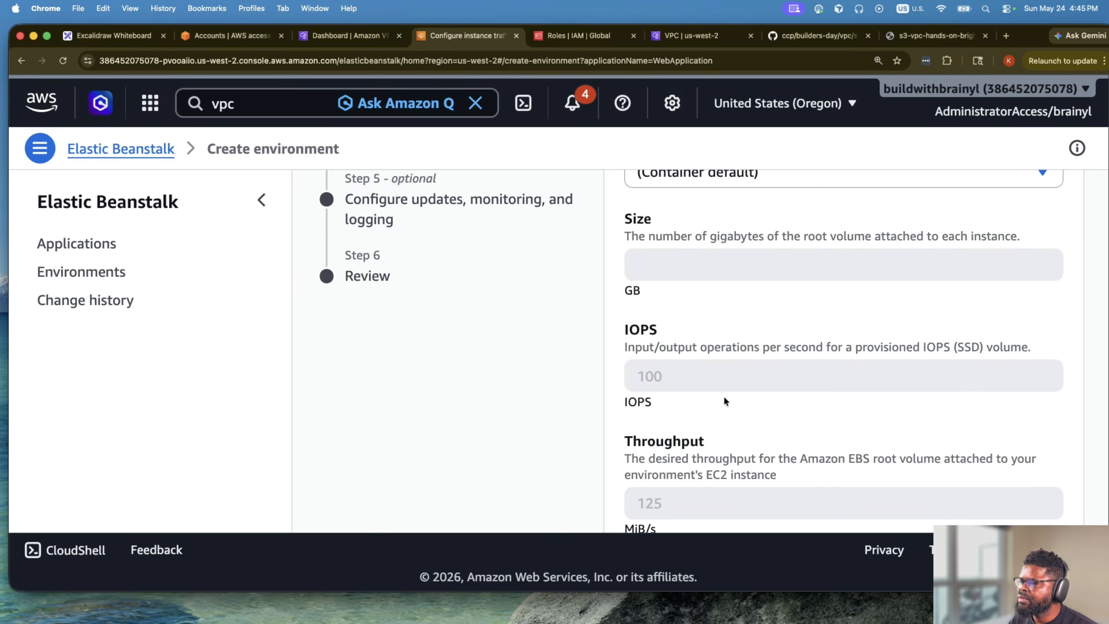
pyautogui.scroll(15, 725, 399)
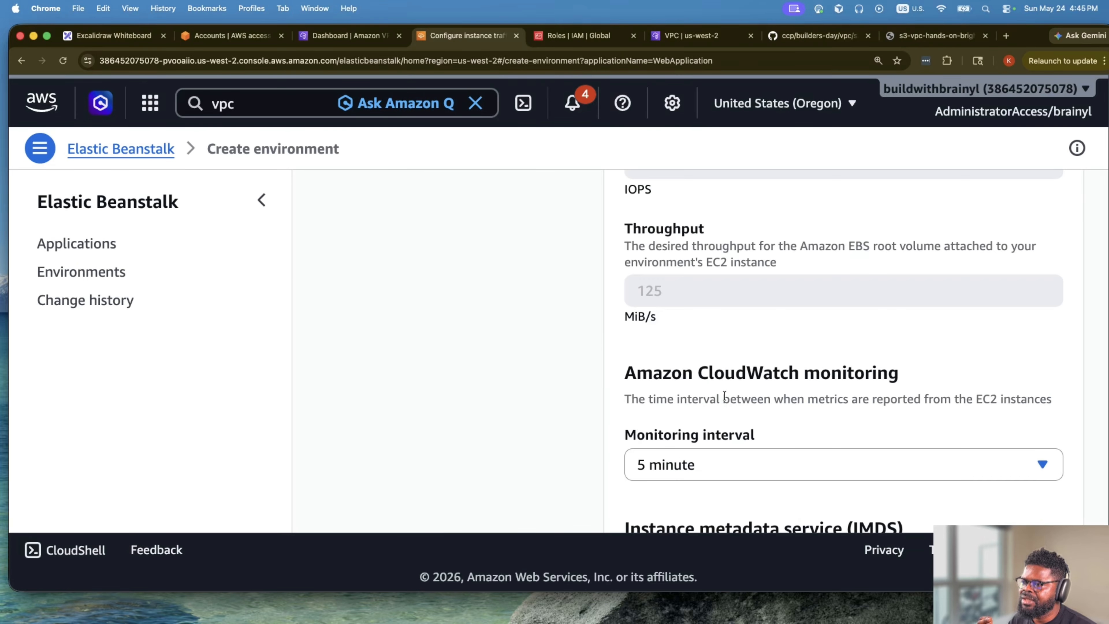
pyautogui.scroll(-20, 725, 398)
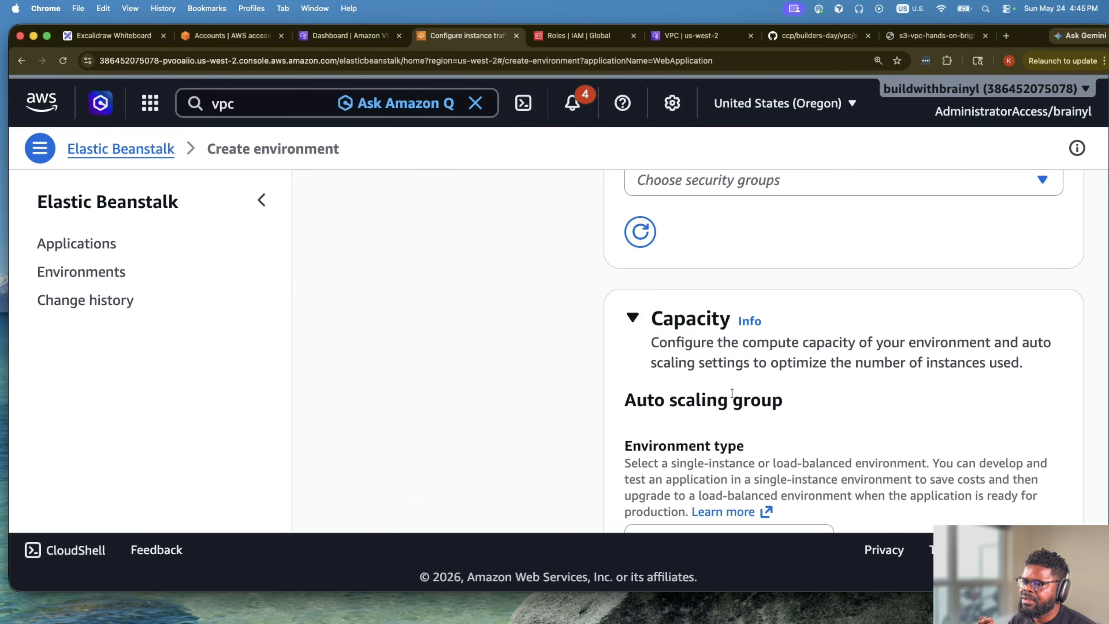
# Filter the load balancer subnets by "public", select the matching subnets in us-west-2a, us-west-2b and us-west-2c, and check their names.
pyautogui.scroll(-10, 736, 392)
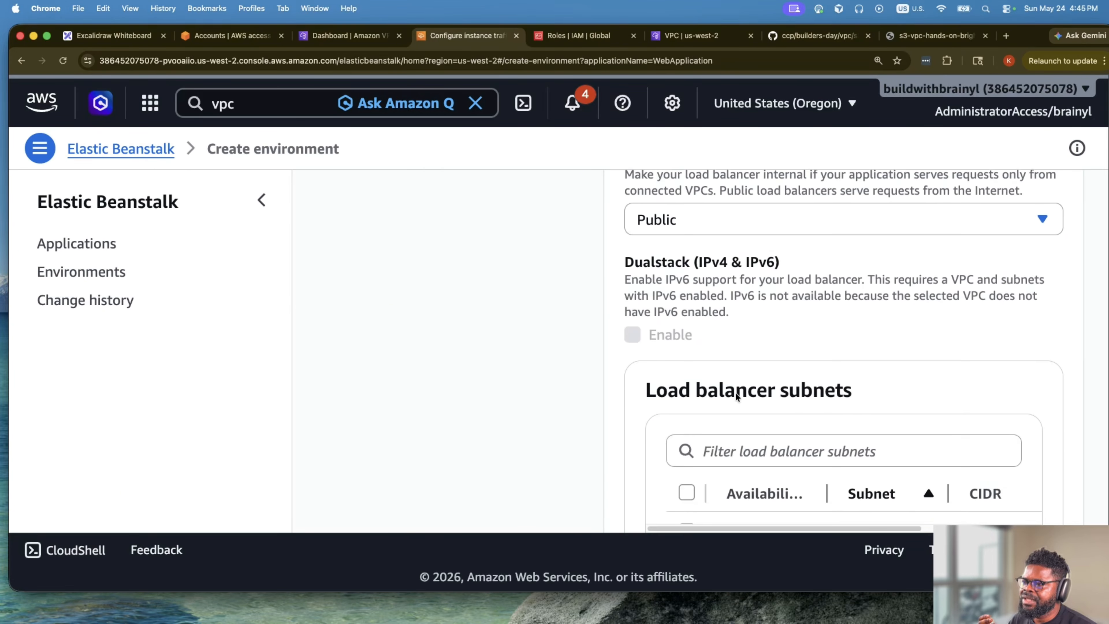
pyautogui.scroll(5, 701, 325)
pyautogui.scroll(1, 702, 325)
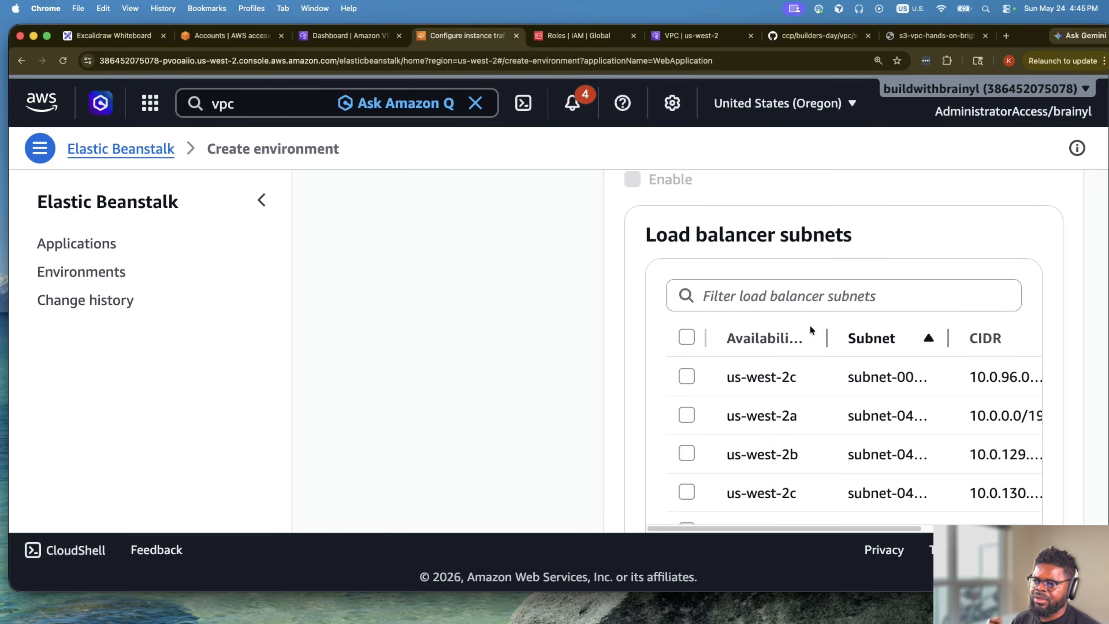
pyautogui.click(771, 293)
pyautogui.write('public')
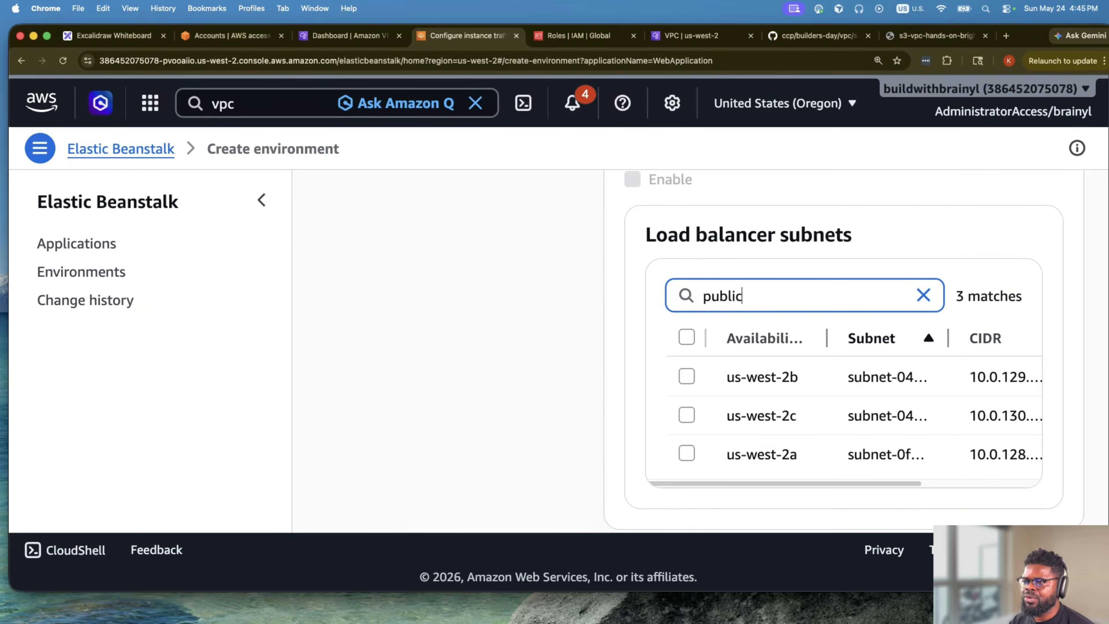
pyautogui.click(687, 337)
pyautogui.scroll(-10, 896, 349)
pyautogui.scroll(5, 896, 349)
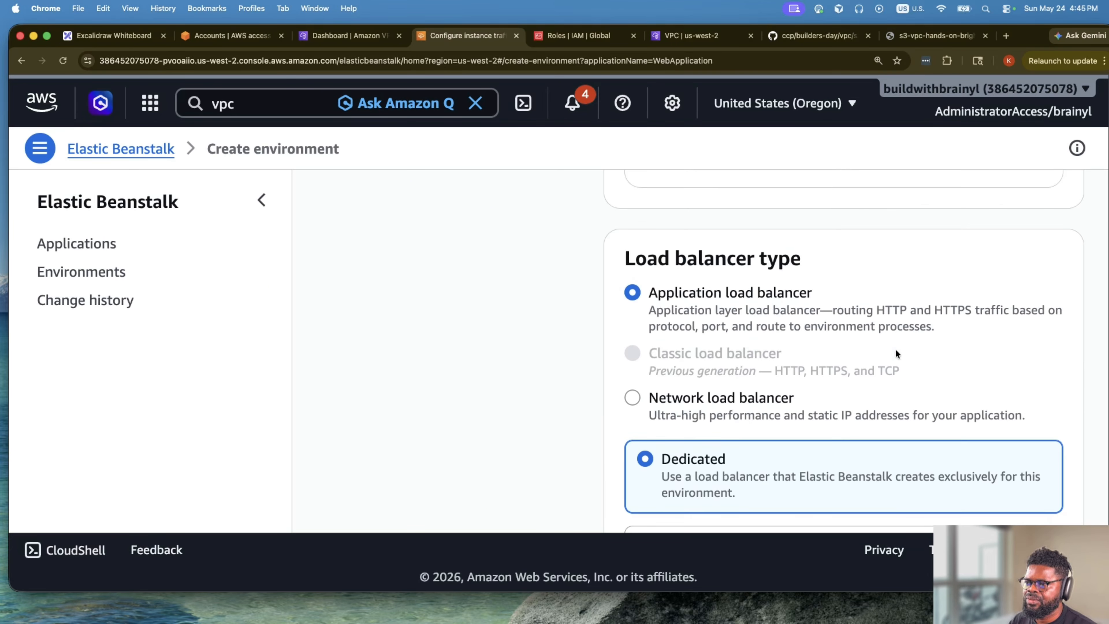
pyautogui.scroll(-3, 896, 345)
pyautogui.scroll(8, 663, 244)
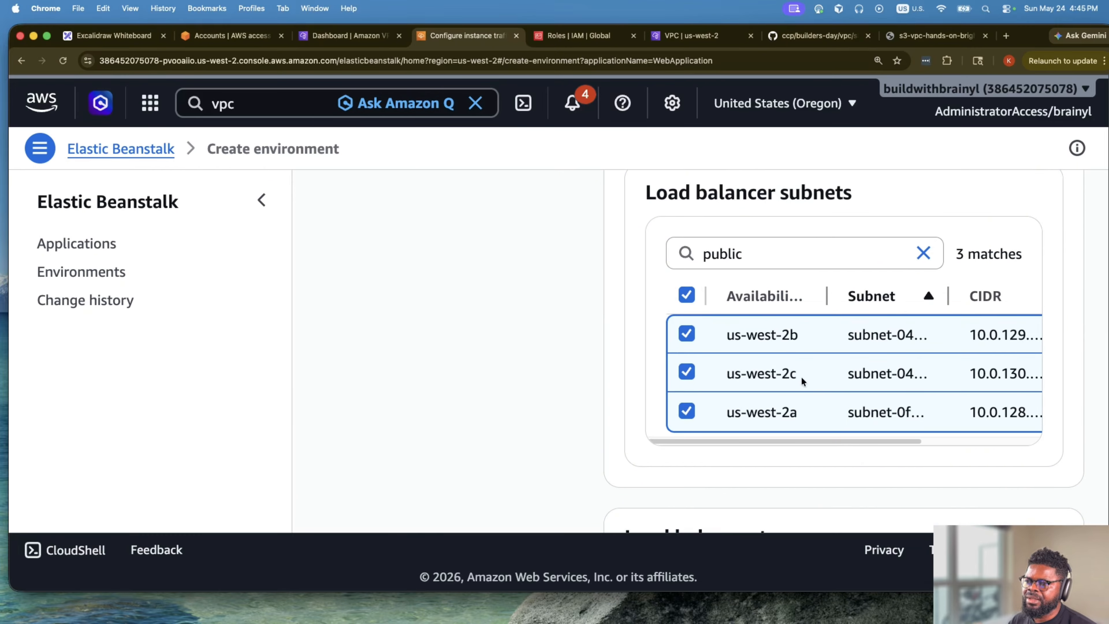
pyautogui.moveTo(859, 438); pyautogui.dragTo(1013, 440)
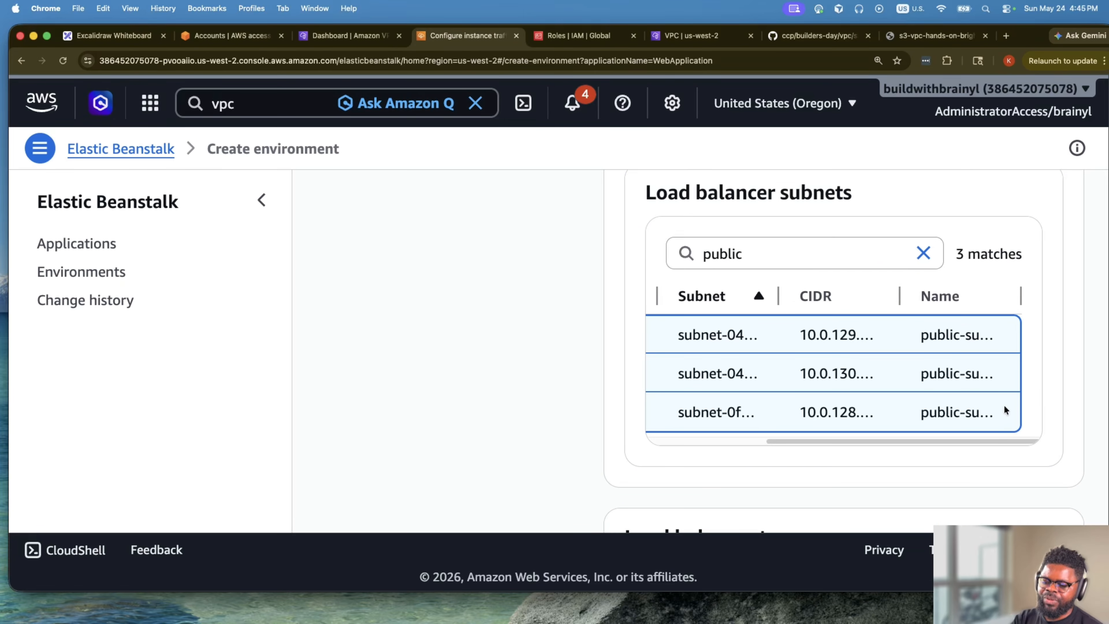
# Return to the networking, database and tags step, filter the instance subnets by "private" and select all matching subnets.
pyautogui.scroll(-20, 1005, 405)
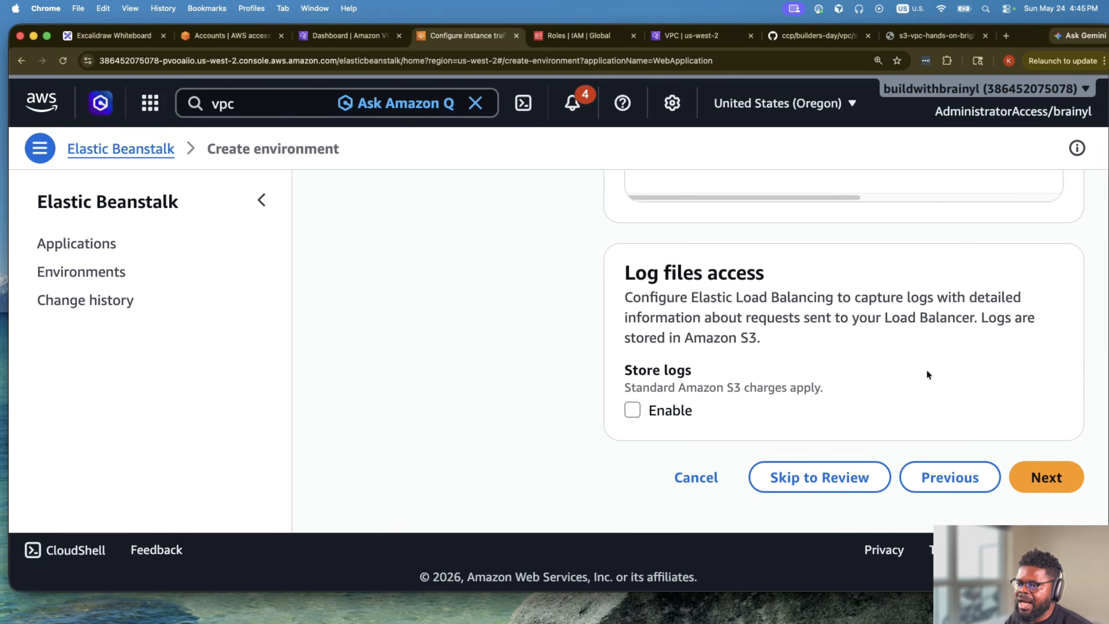
pyautogui.click(936, 478)
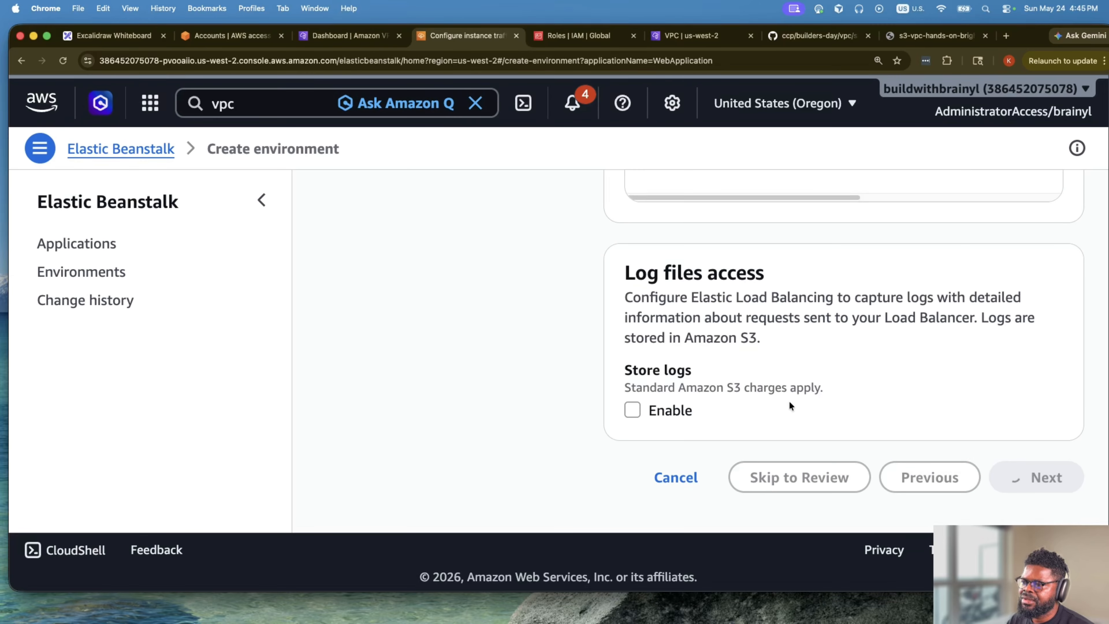
pyautogui.scroll(-20, 792, 402)
pyautogui.scroll(1, 791, 402)
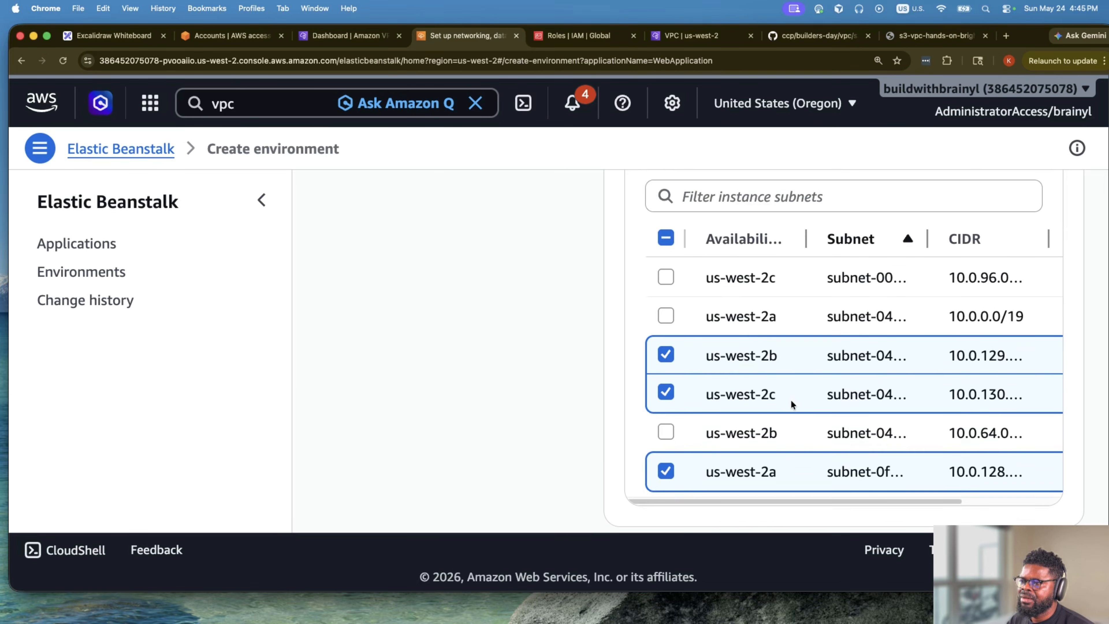
pyautogui.scroll(2, 791, 400)
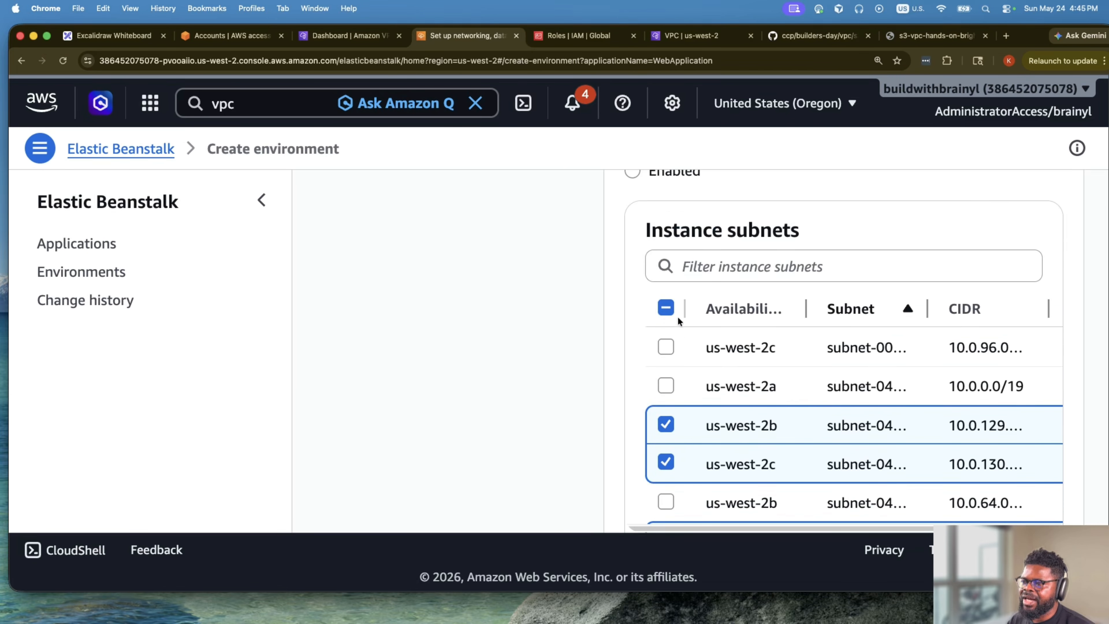
pyautogui.click(698, 268)
pyautogui.write('private')
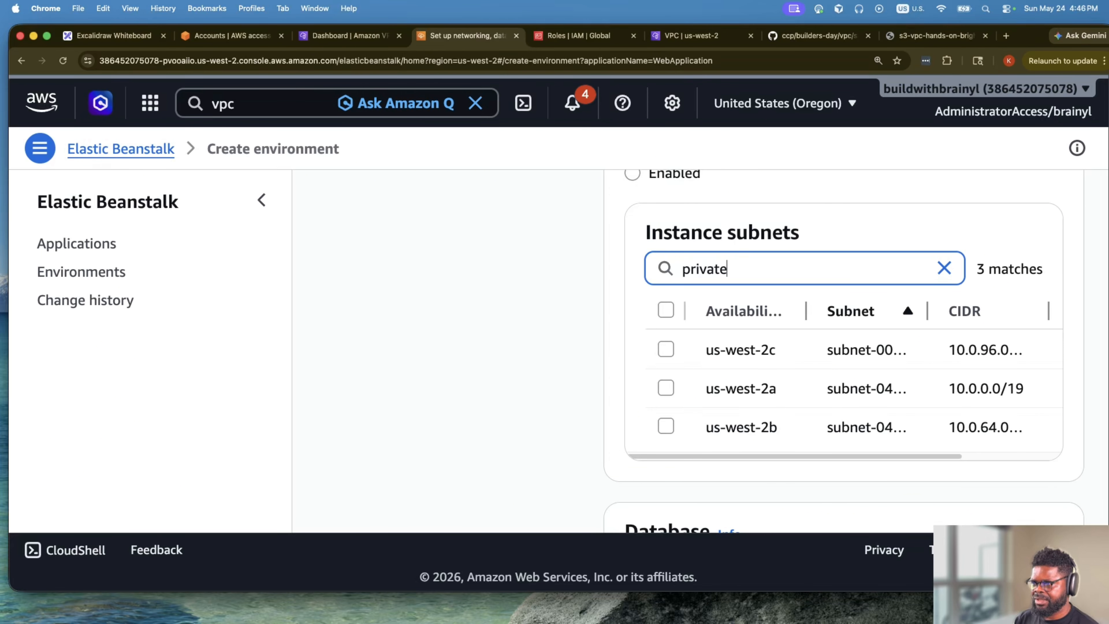
pyautogui.click(673, 309)
# Check the names and full CIDR ranges of the selected private instance subnets, widening the CIDR column.
pyautogui.moveTo(801, 457); pyautogui.dragTo(1013, 461)
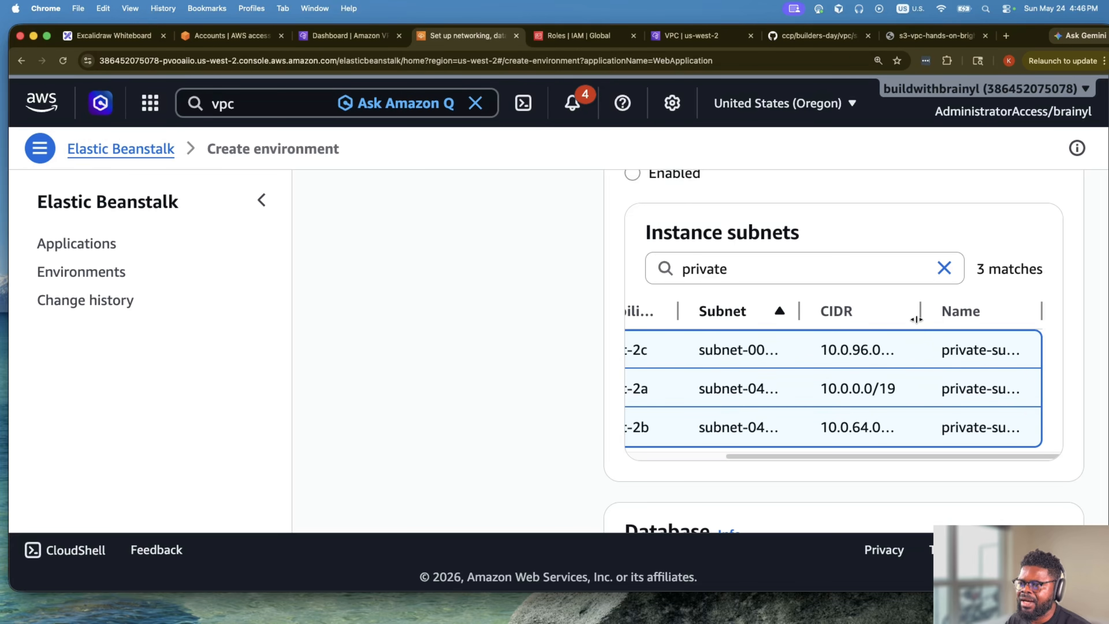
pyautogui.moveTo(919, 311); pyautogui.dragTo(946, 311)
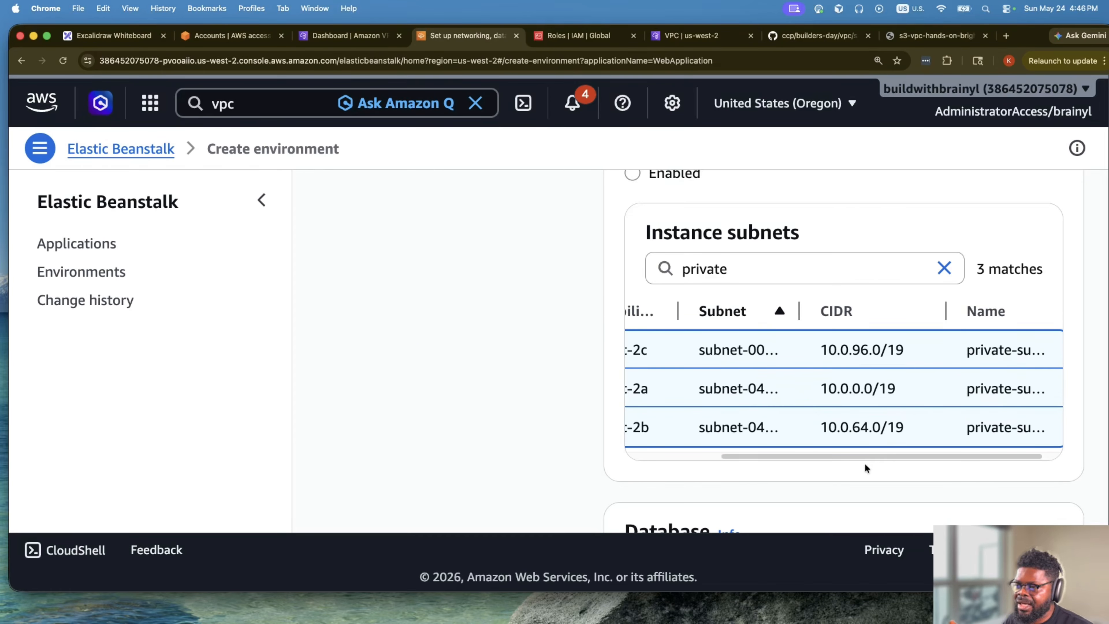
pyautogui.moveTo(865, 457); pyautogui.dragTo(819, 385)
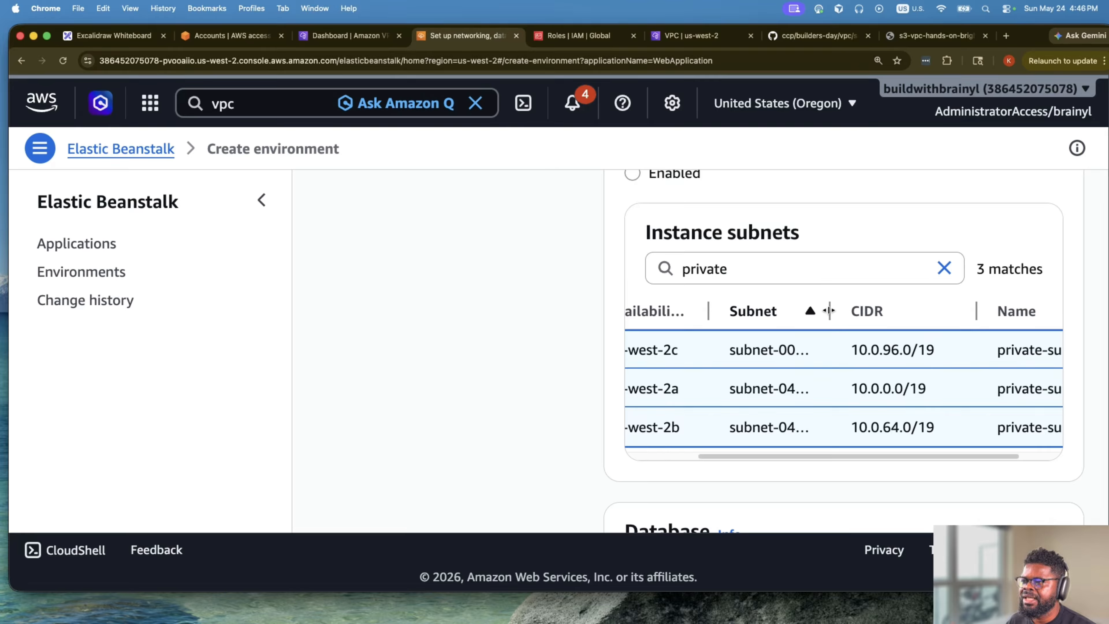
pyautogui.moveTo(828, 310); pyautogui.dragTo(775, 315)
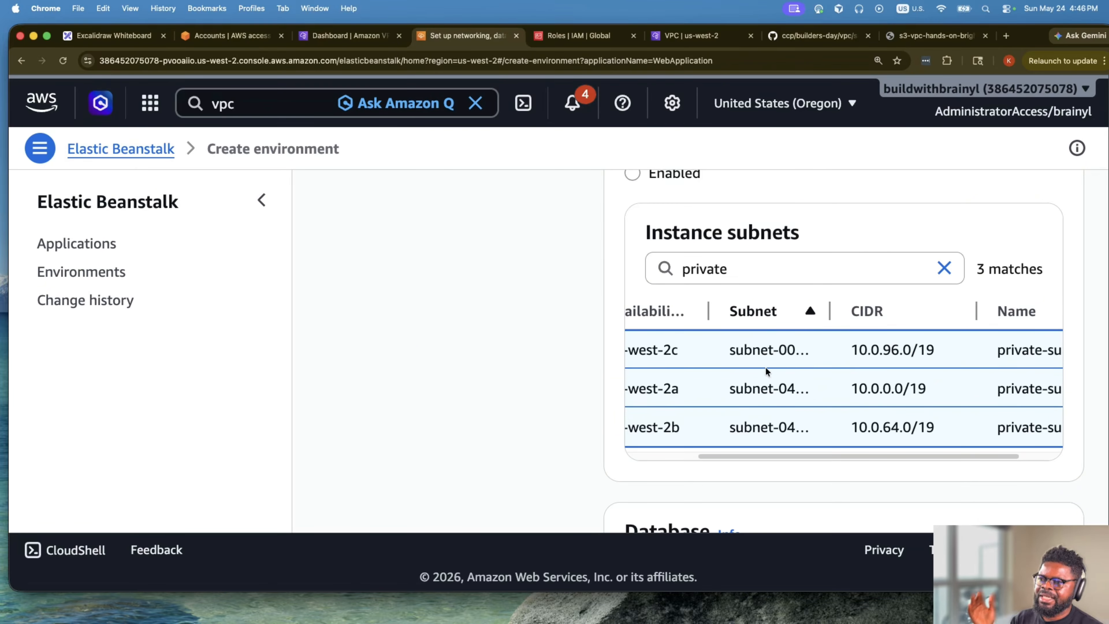
# Continue to the instance traffic and scaling step and check the names of the selected load balancer subnets.
pyautogui.scroll(-10, 786, 437)
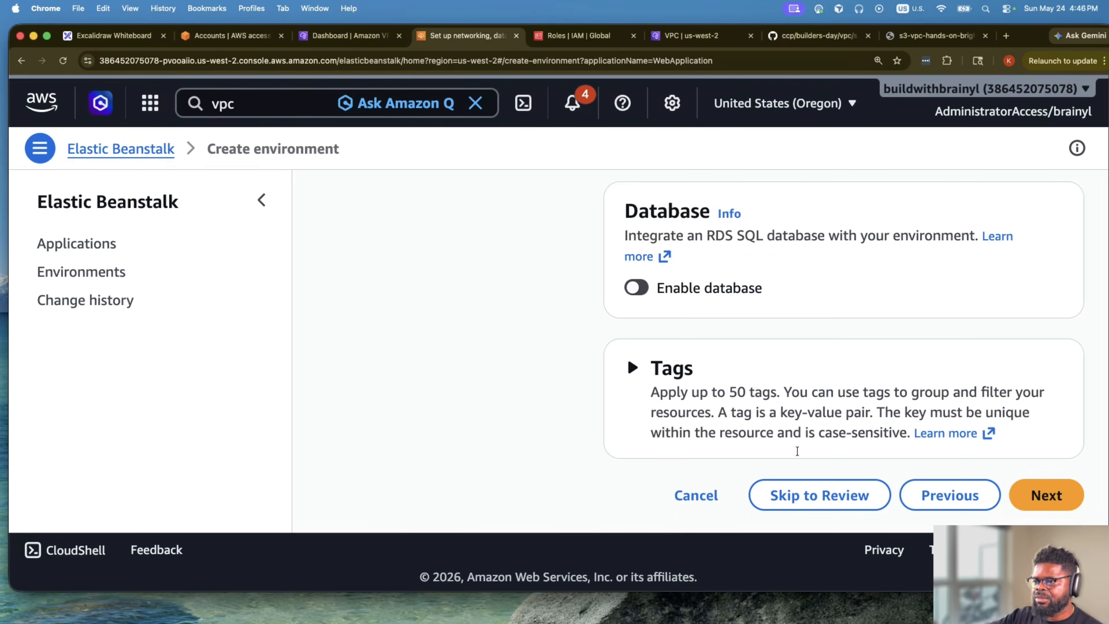
pyautogui.click(1046, 477)
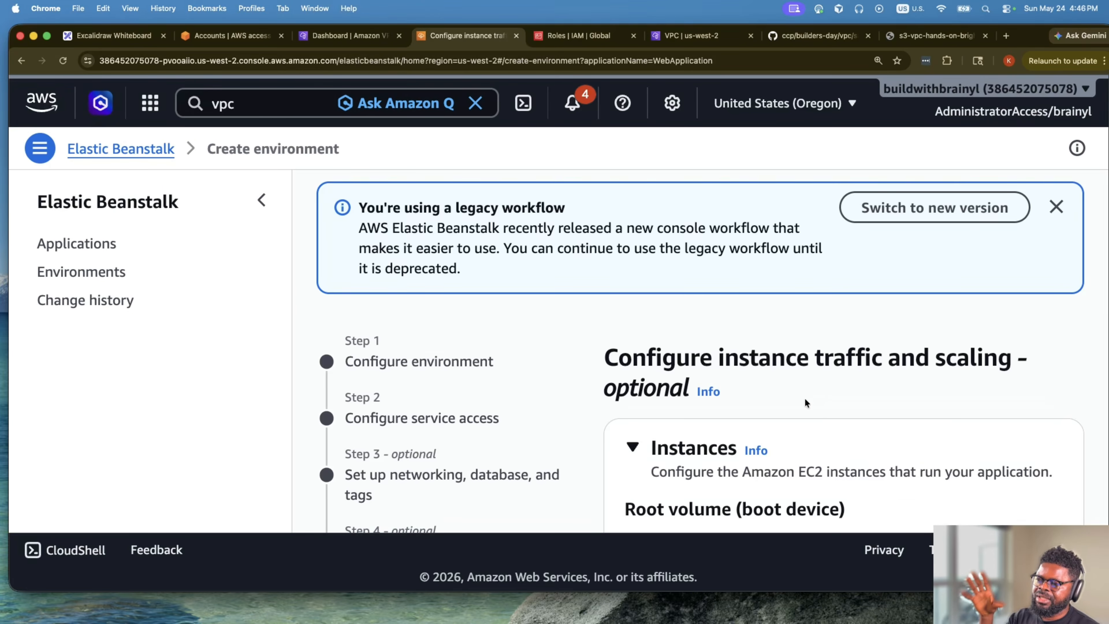
pyautogui.scroll(-5, 804, 398)
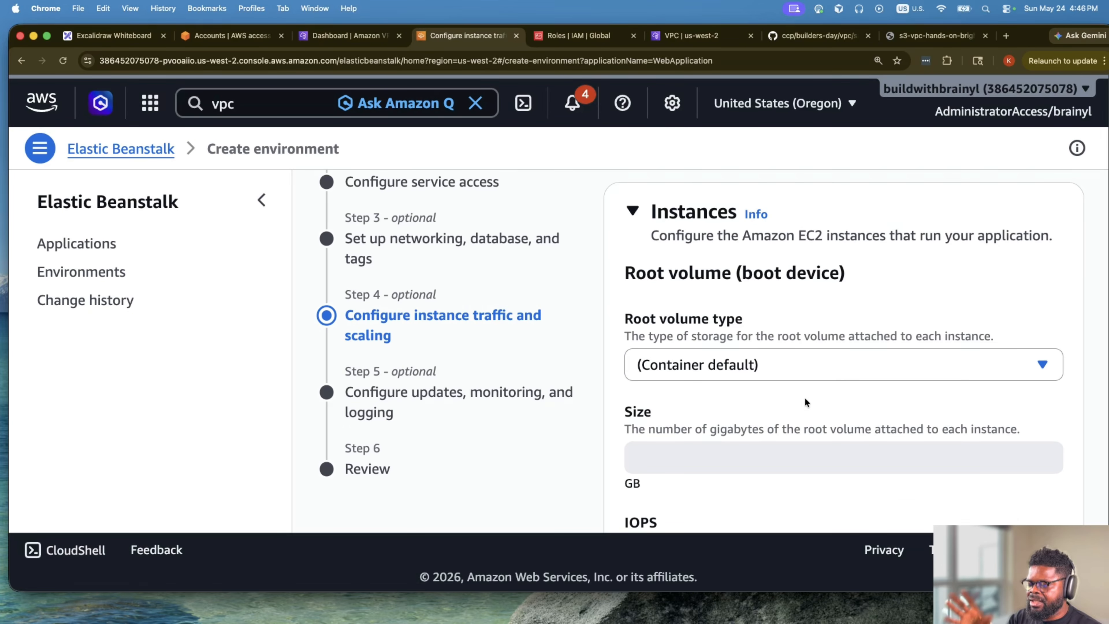
pyautogui.scroll(-15, 805, 402)
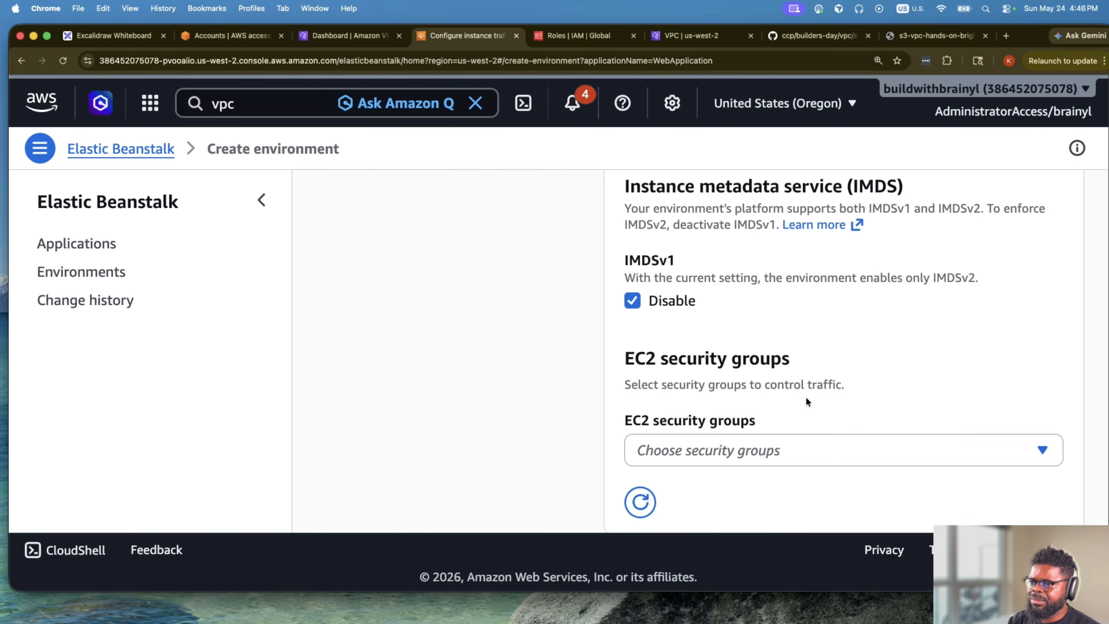
pyautogui.scroll(-20, 805, 402)
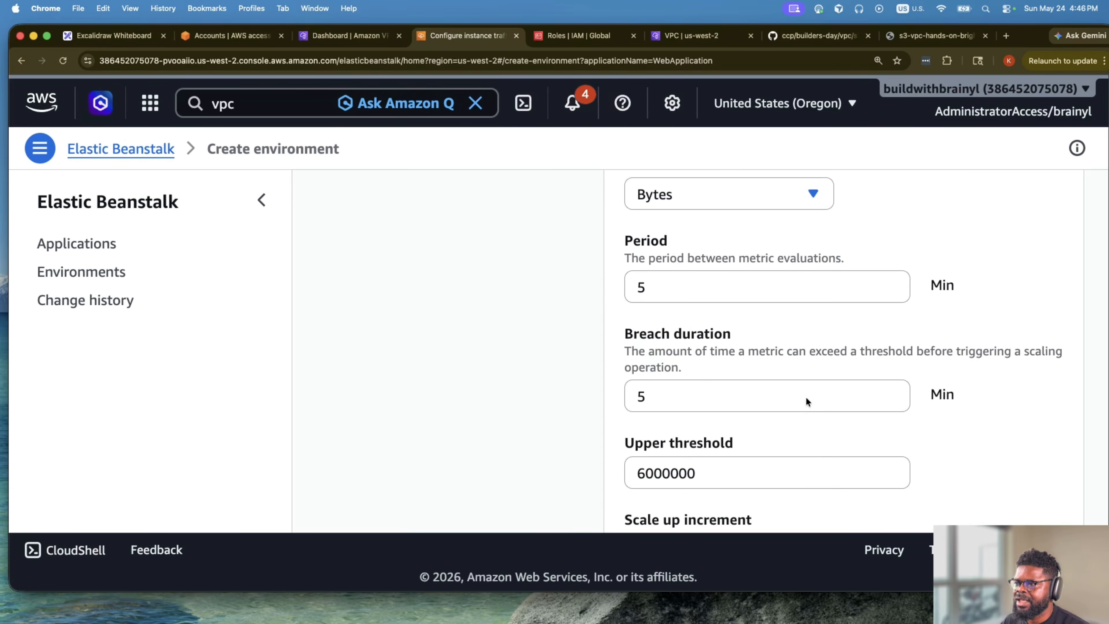
pyautogui.scroll(-5, 806, 398)
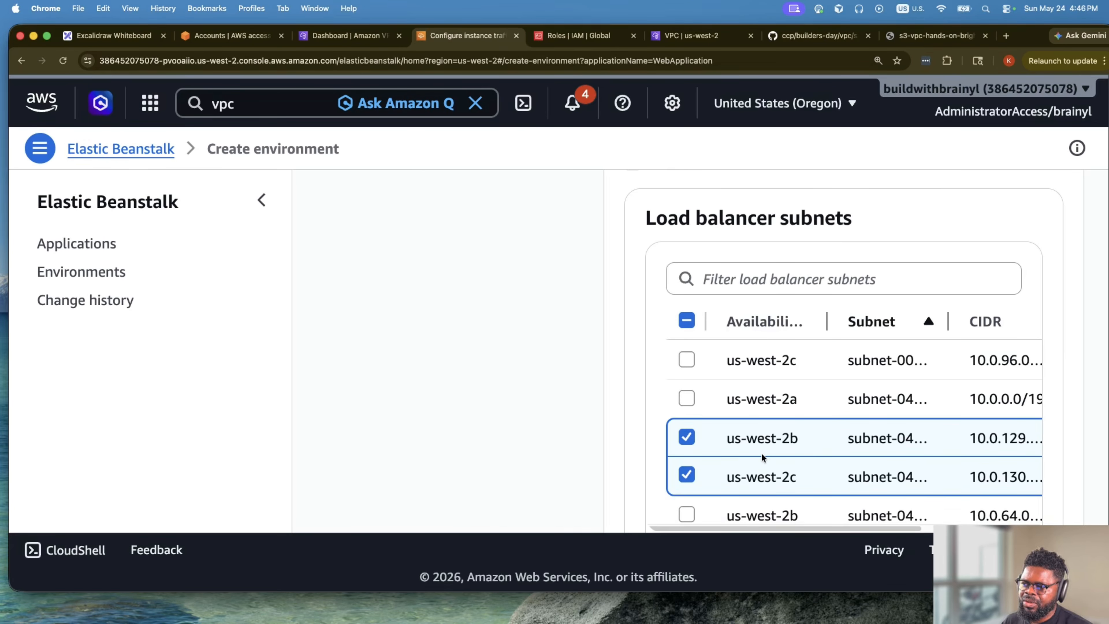
pyautogui.hscroll(5, 775, 447)
pyautogui.scroll(-2, 921, 479)
pyautogui.click(919, 480)
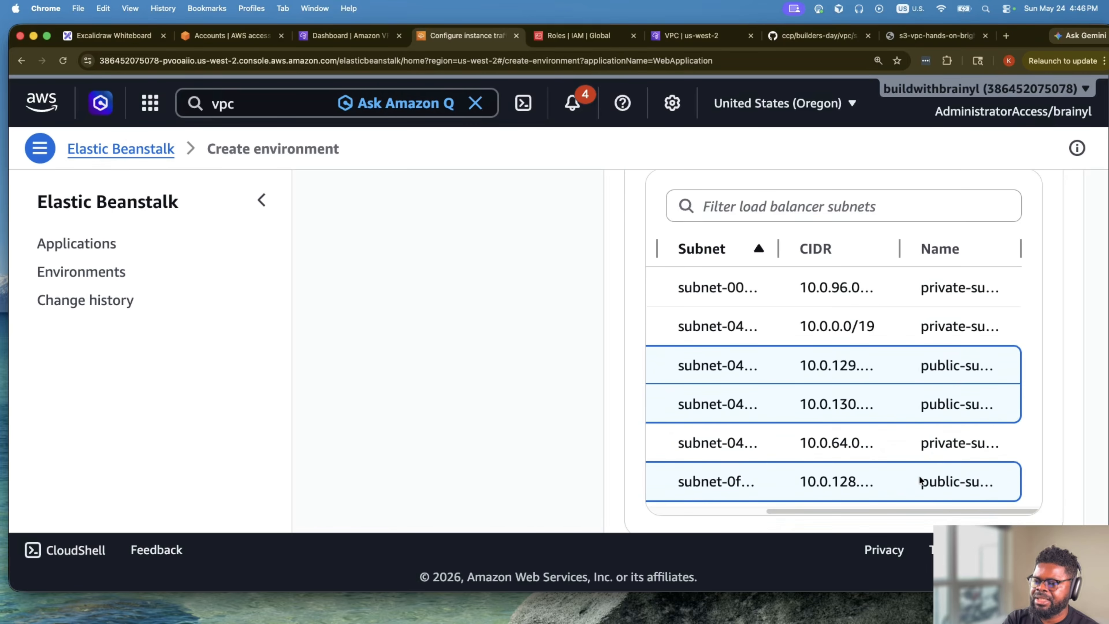
# Review the load balancer type, listeners, processes, rules and log file access, and continue to the updates, monitoring and logging step.
pyautogui.scroll(-5, 919, 480)
pyautogui.scroll(-5, 749, 347)
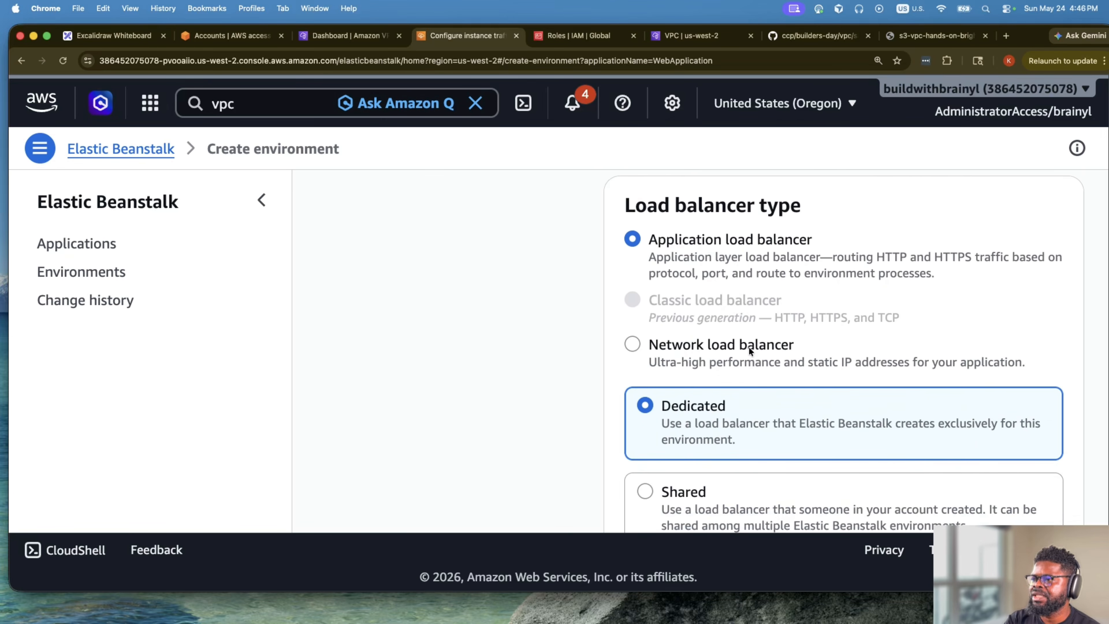
pyautogui.scroll(-5, 762, 288)
pyautogui.scroll(-8, 937, 364)
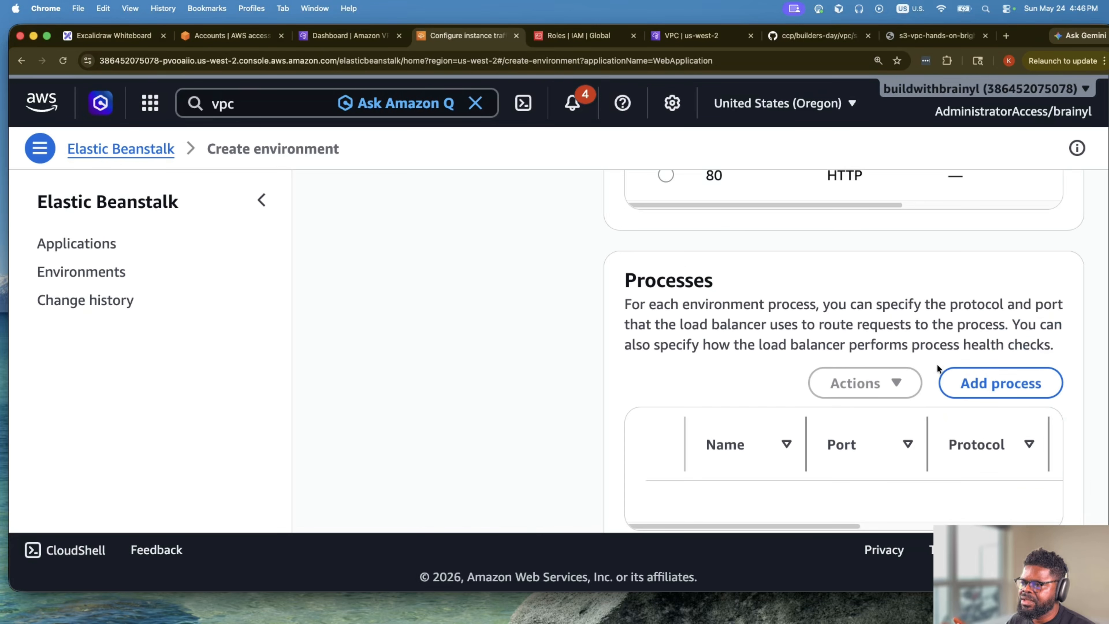
pyautogui.scroll(5, 936, 364)
pyautogui.scroll(-5, 737, 396)
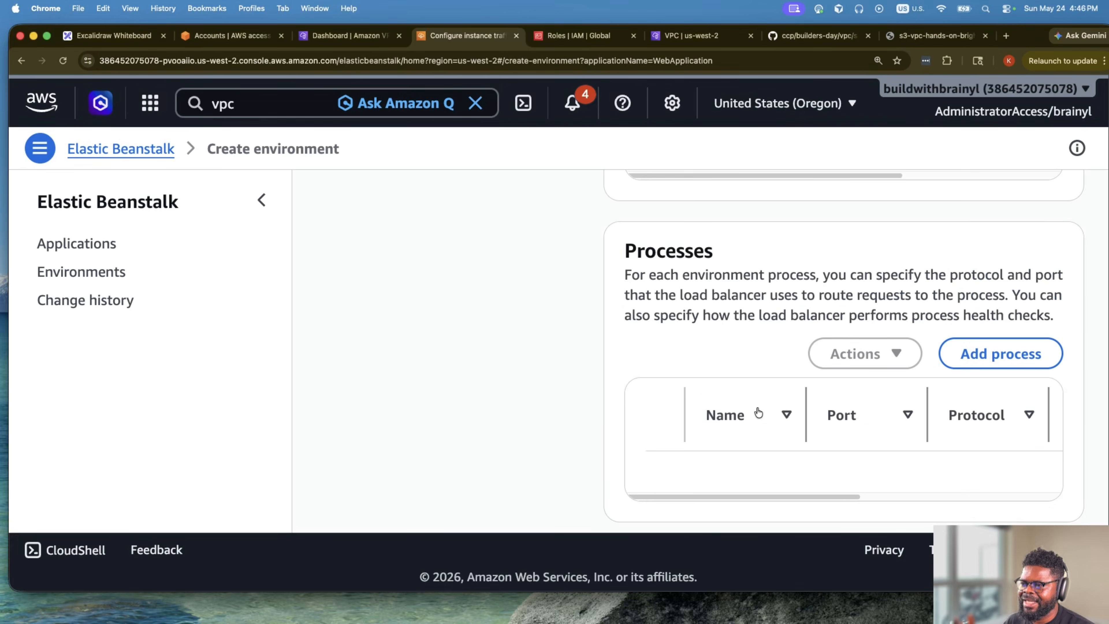
pyautogui.scroll(-5, 780, 421)
pyautogui.scroll(-5, 844, 415)
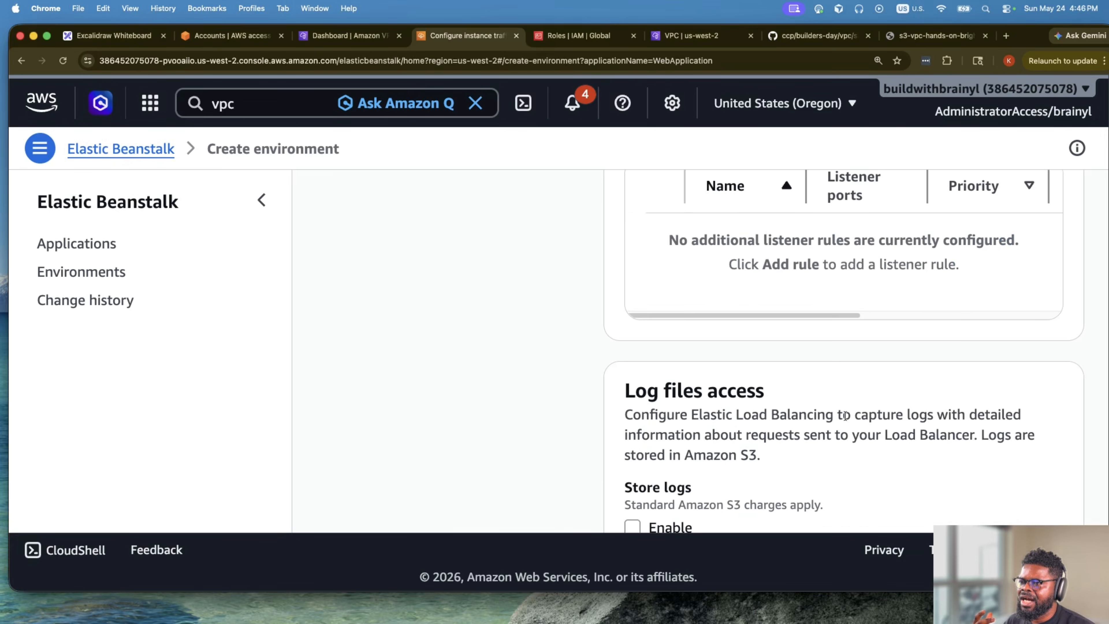
pyautogui.scroll(-4, 845, 415)
pyautogui.scroll(7, 845, 415)
pyautogui.scroll(-5, 845, 415)
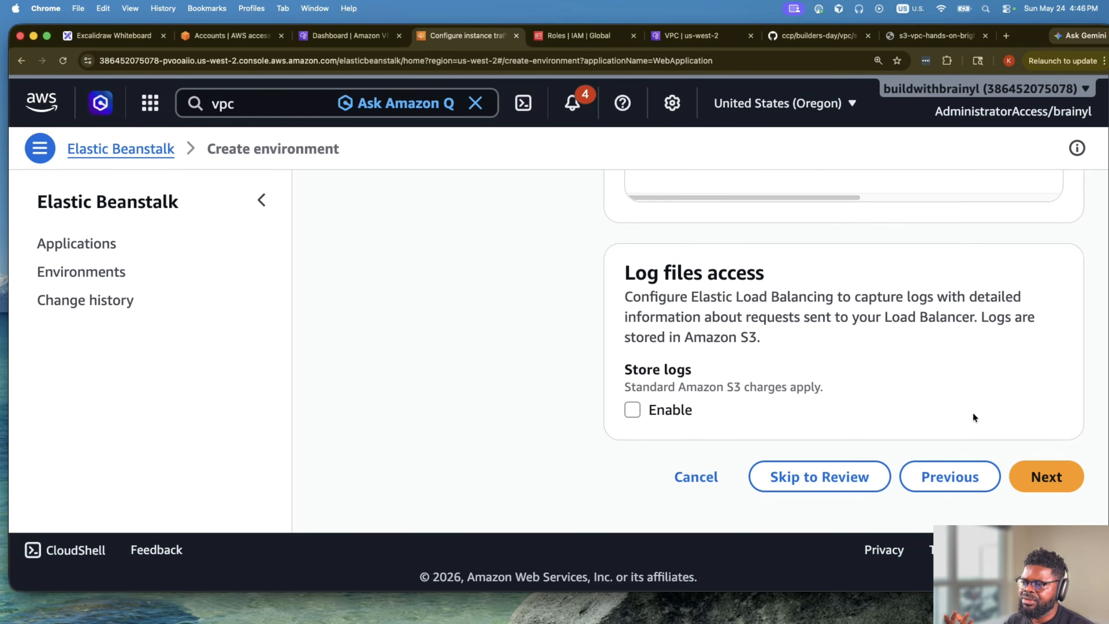
pyautogui.click(1044, 475)
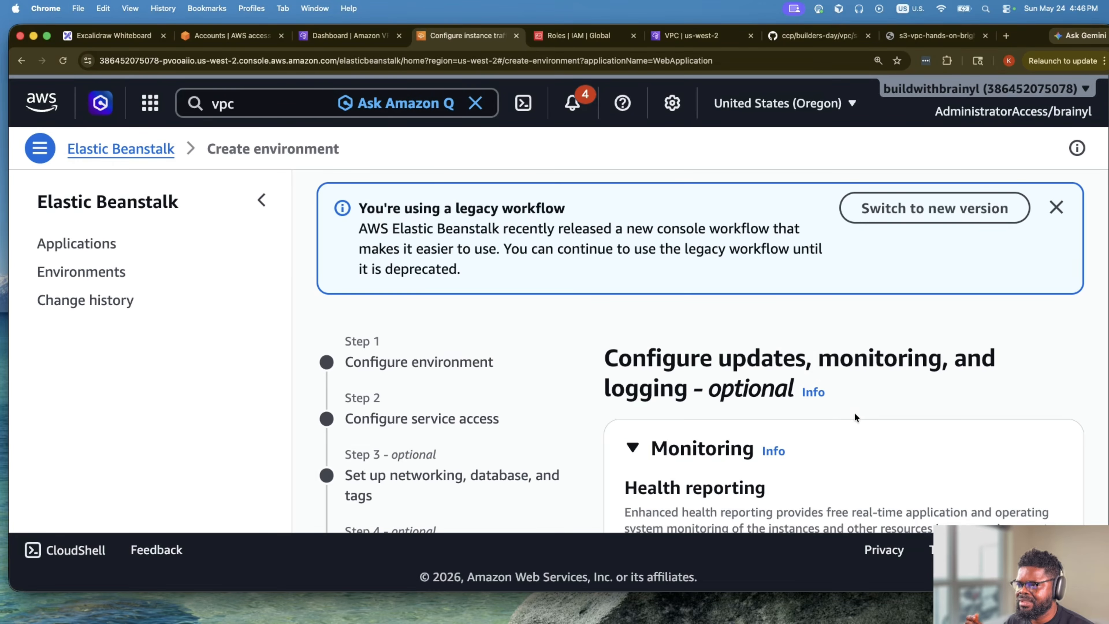
# Set the health reporting system to Basic in the monitoring settings.
pyautogui.scroll(-10, 854, 413)
pyautogui.scroll(4, 855, 413)
pyautogui.scroll(-10, 855, 413)
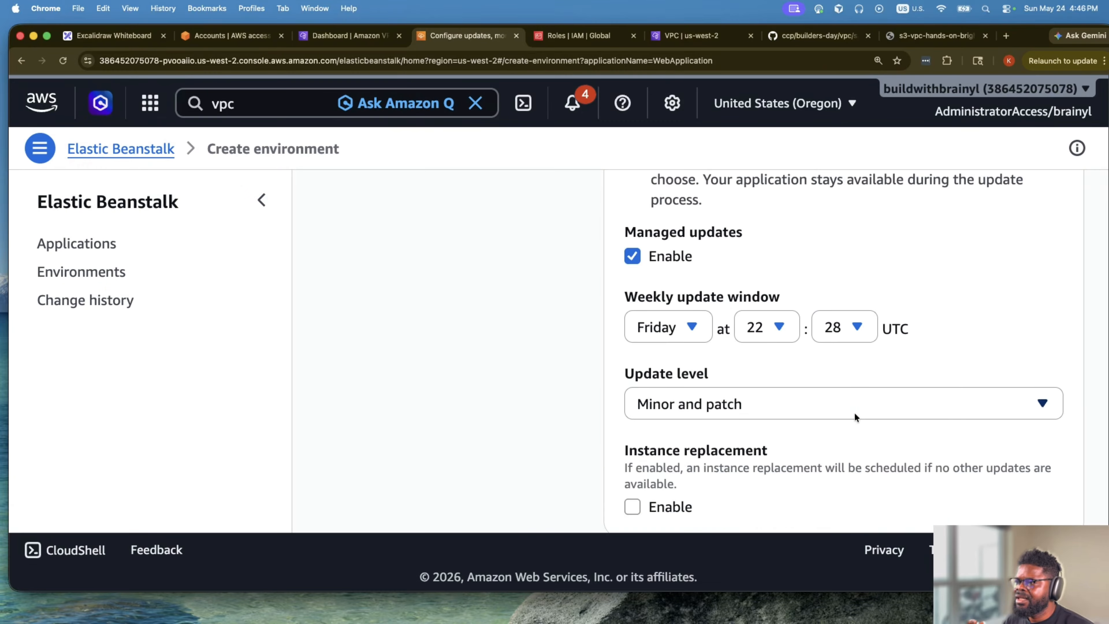
pyautogui.scroll(10, 854, 413)
pyautogui.scroll(10, 852, 421)
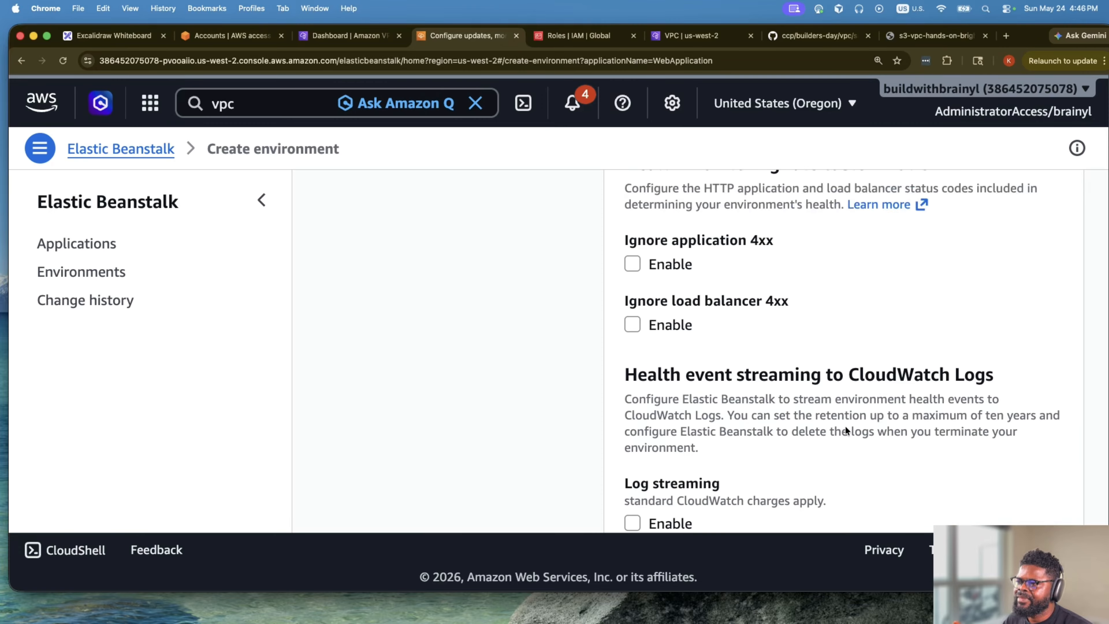
pyautogui.click(632, 371)
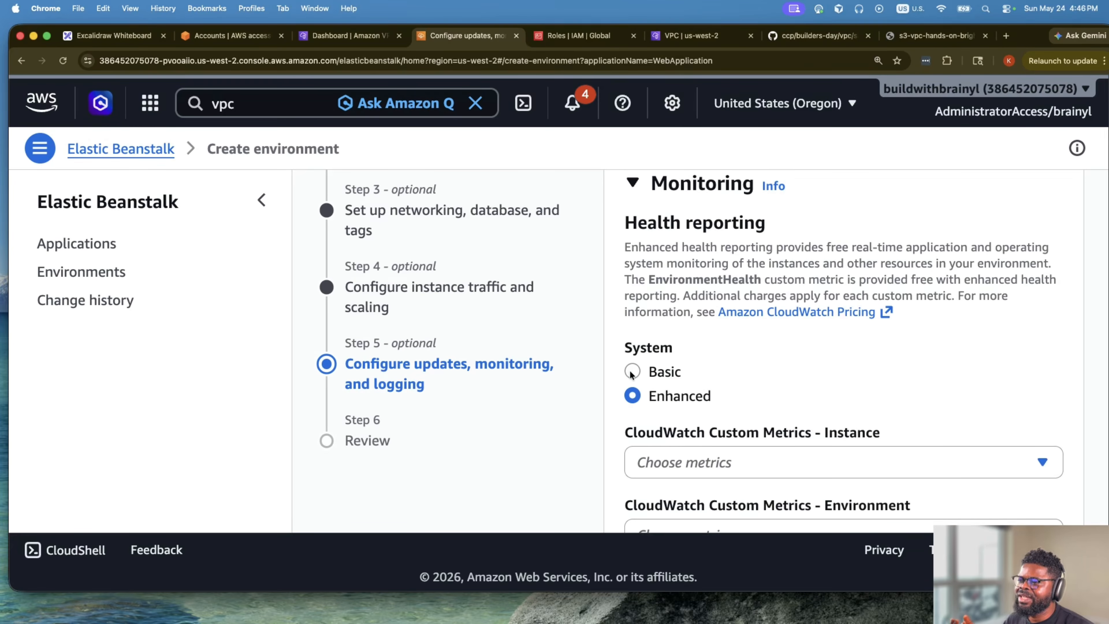
# Examine the managed platform updates, email notifications, and rolling updates and deployments settings.
pyautogui.scroll(-5, 667, 431)
pyautogui.scroll(-5, 667, 429)
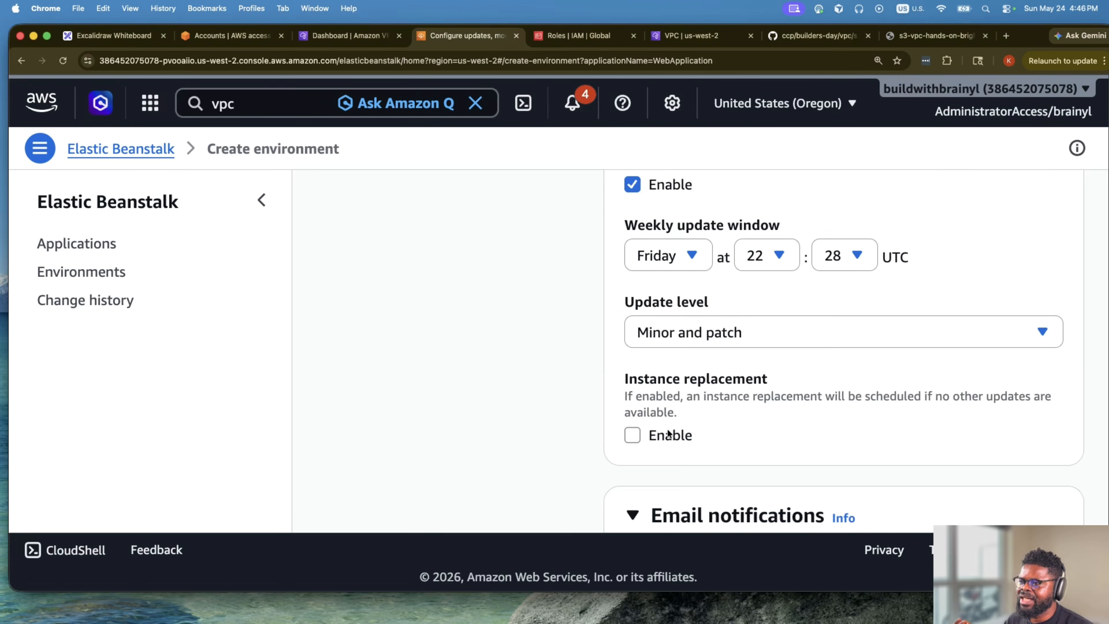
pyautogui.scroll(5, 667, 429)
pyautogui.scroll(-6, 667, 429)
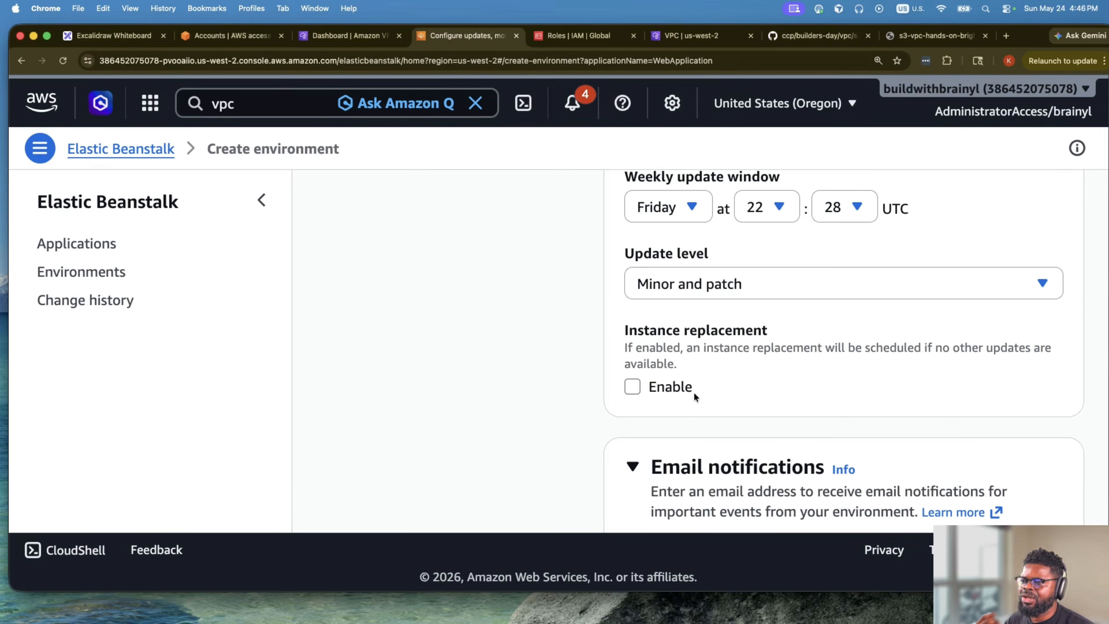
pyautogui.scroll(-8, 694, 392)
pyautogui.scroll(-1, 694, 392)
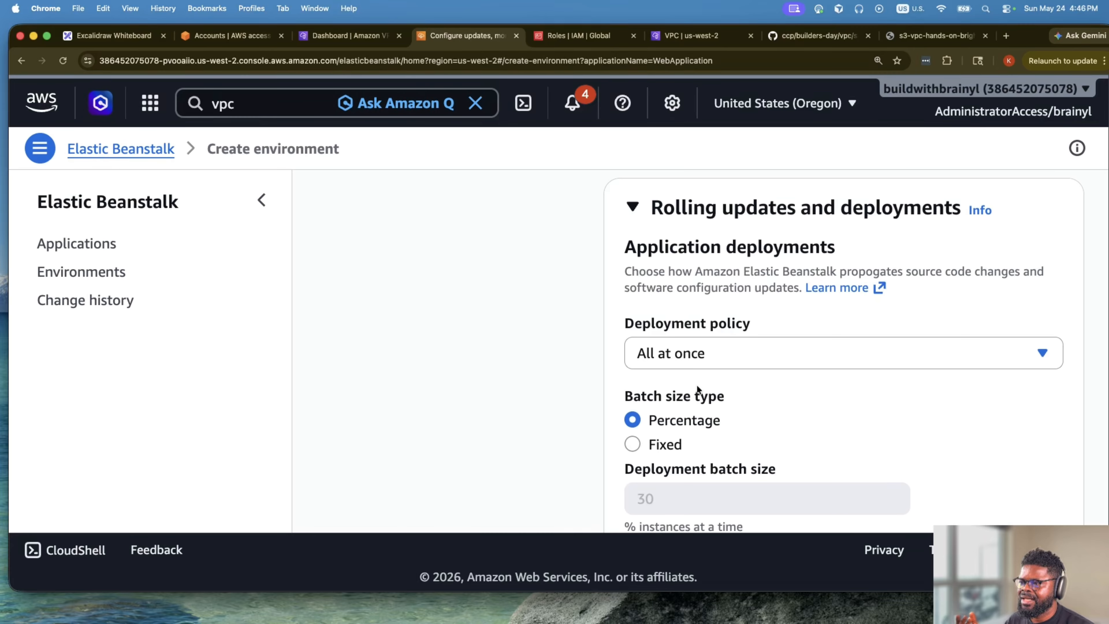
pyautogui.scroll(-5, 732, 361)
pyautogui.scroll(-15, 730, 378)
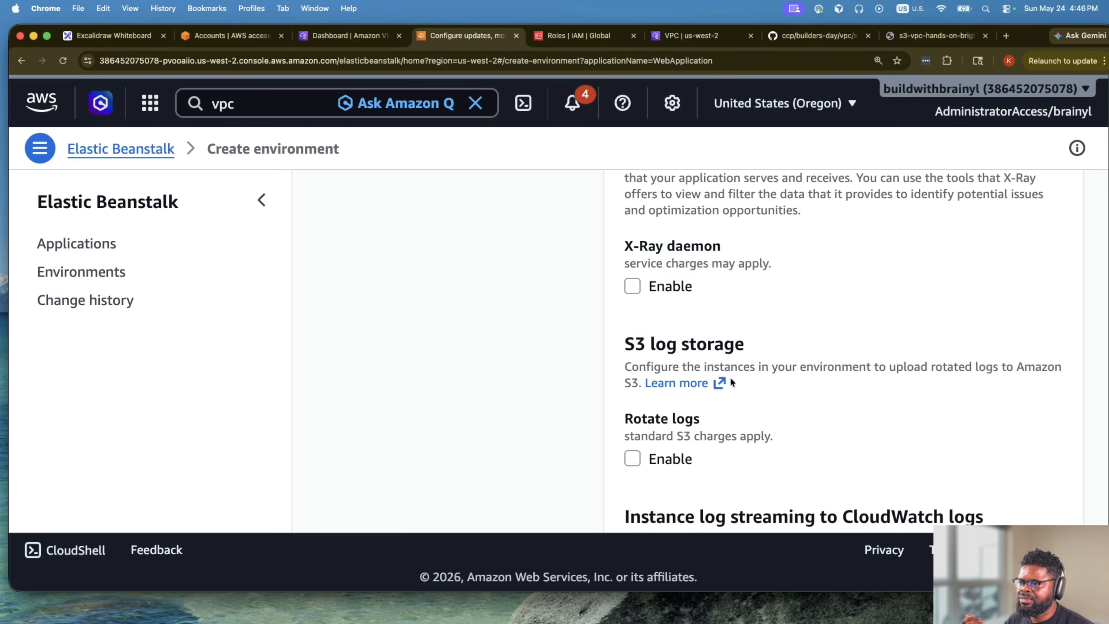
# Examine the platform software settings, from the proxy server choices, X-Ray and log storage to the environment properties.
pyautogui.scroll(5, 730, 379)
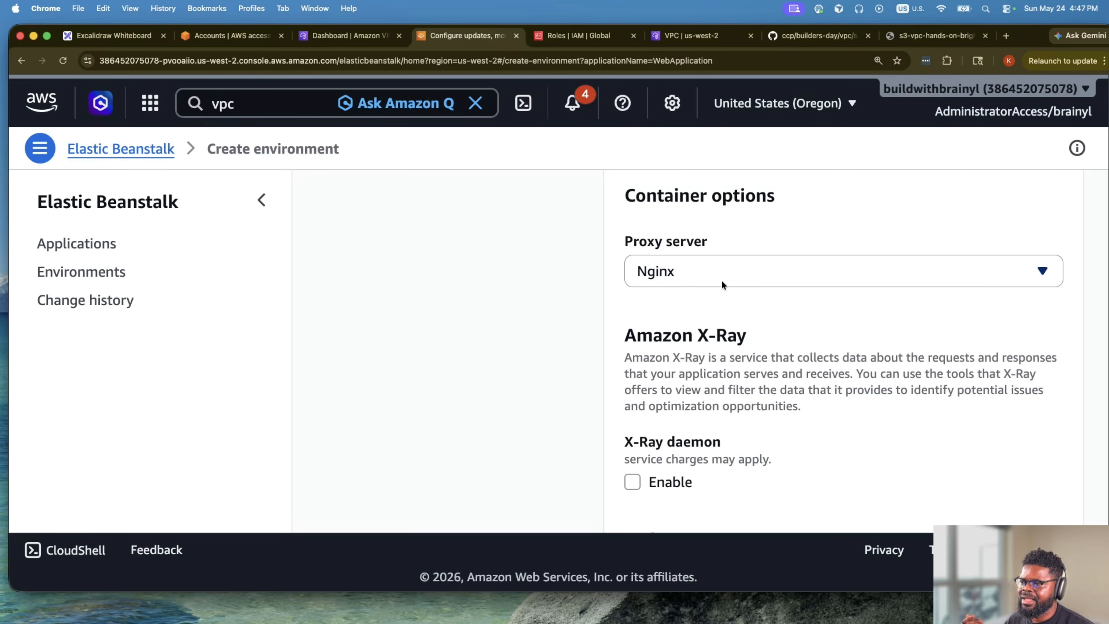
pyautogui.click(715, 263)
pyautogui.click(734, 235)
pyautogui.scroll(-10, 748, 397)
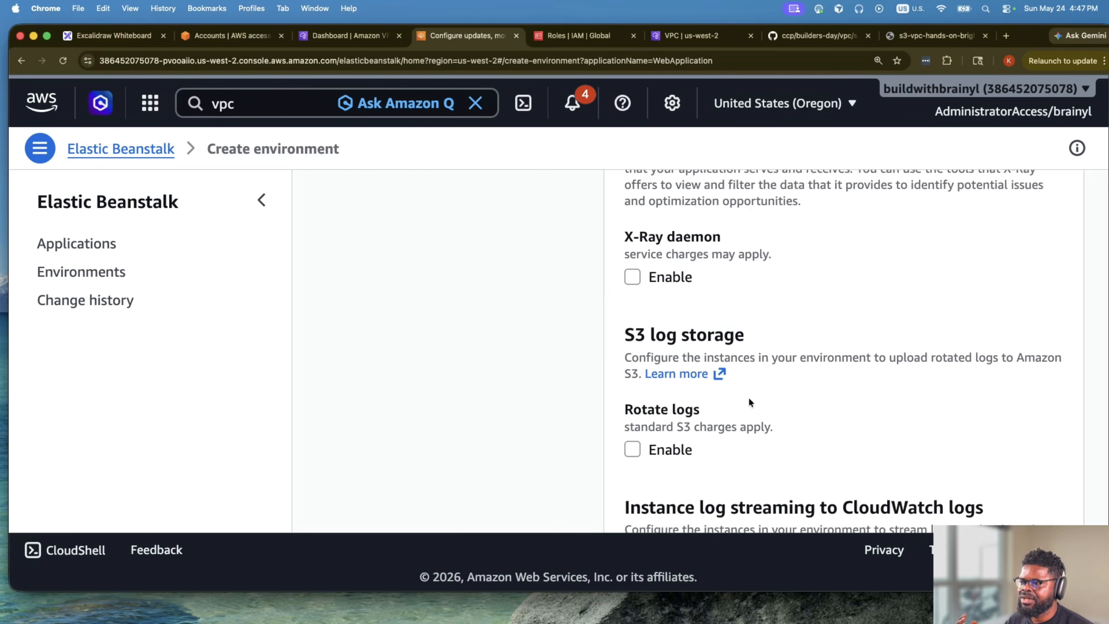
pyautogui.scroll(-10, 750, 402)
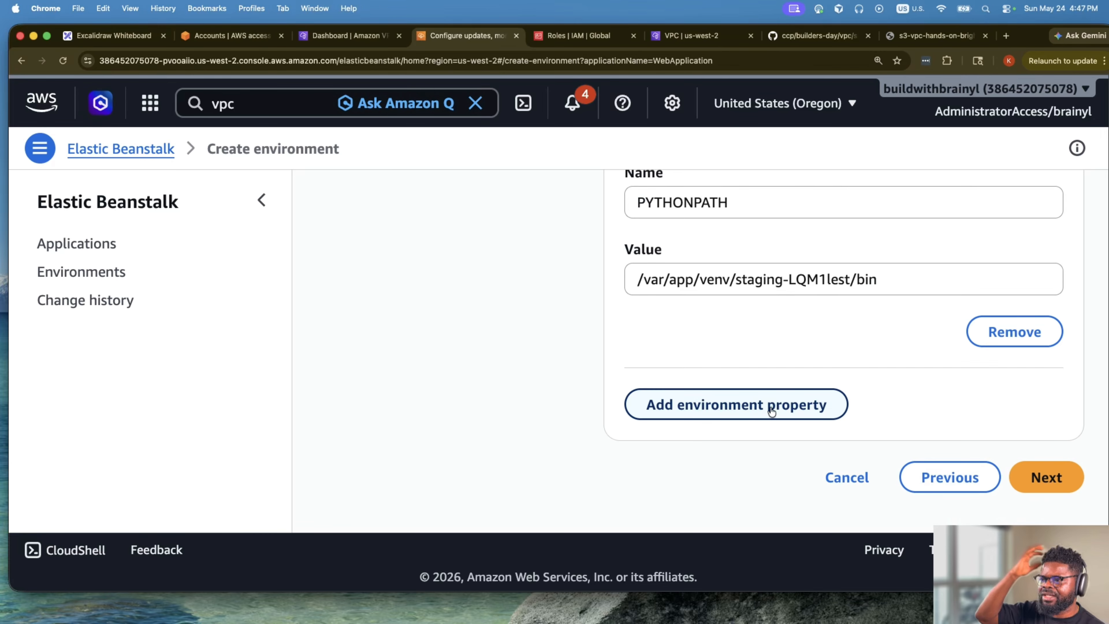
pyautogui.scroll(15, 862, 411)
pyautogui.scroll(8, 862, 411)
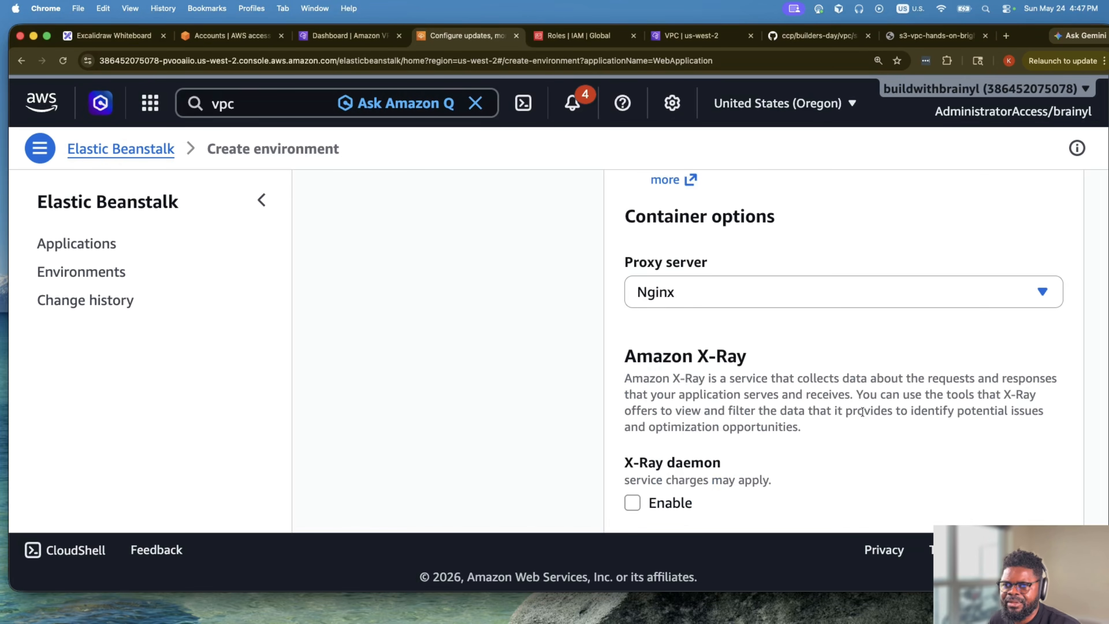
pyautogui.scroll(2, 734, 381)
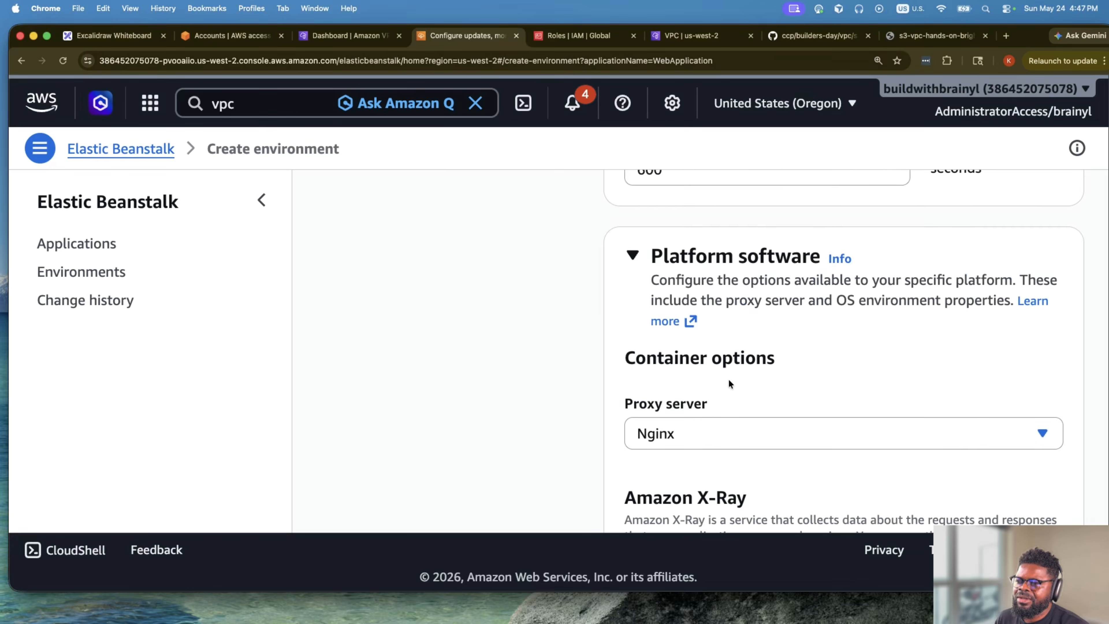
pyautogui.scroll(-15, 733, 383)
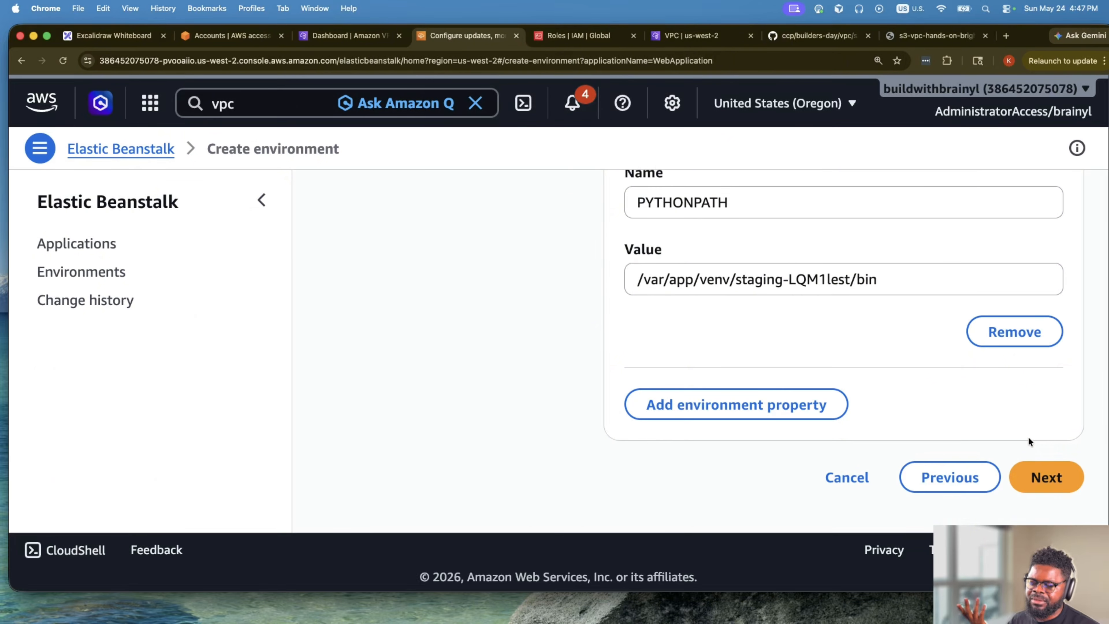
# Try to continue to the Review step and read the validation message below the environment properties.
pyautogui.click(1048, 472)
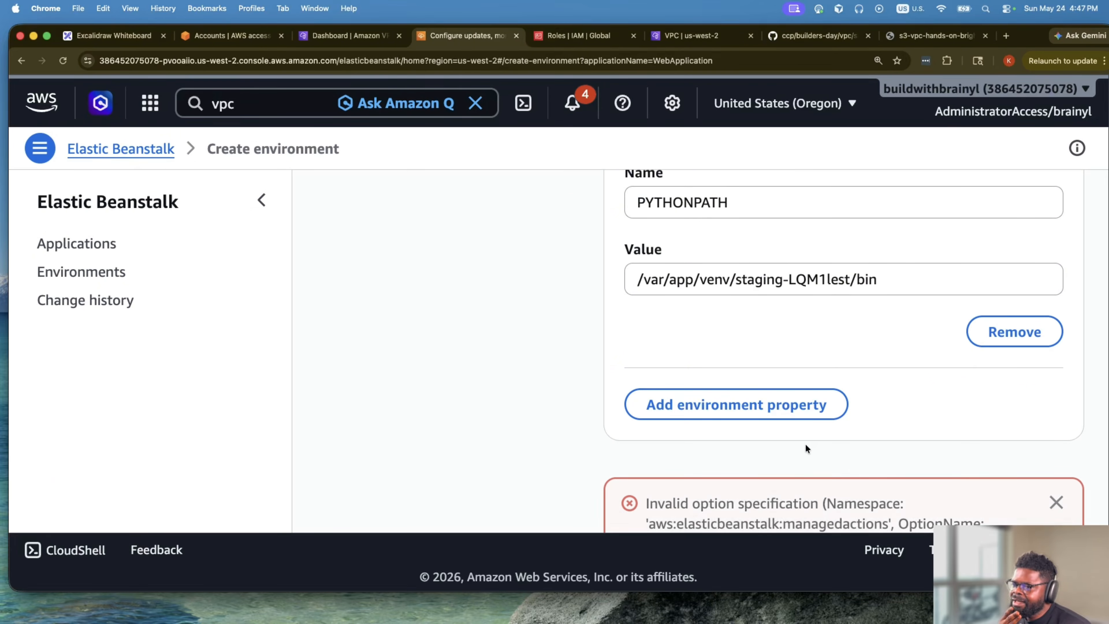
pyautogui.scroll(-4, 826, 451)
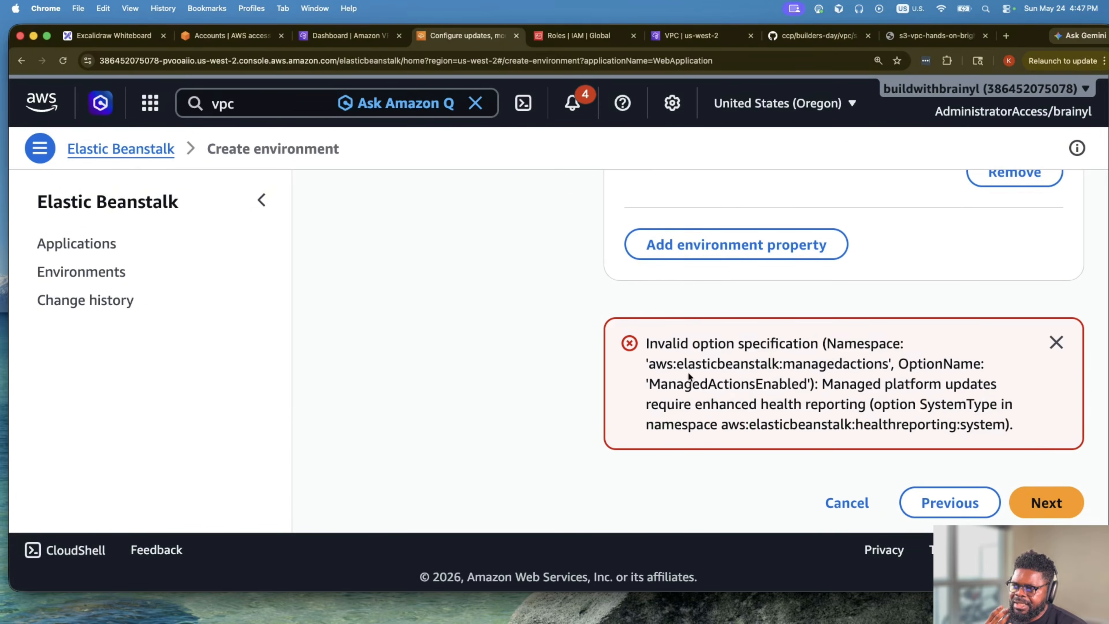
pyautogui.moveTo(673, 344); pyautogui.dragTo(710, 359)
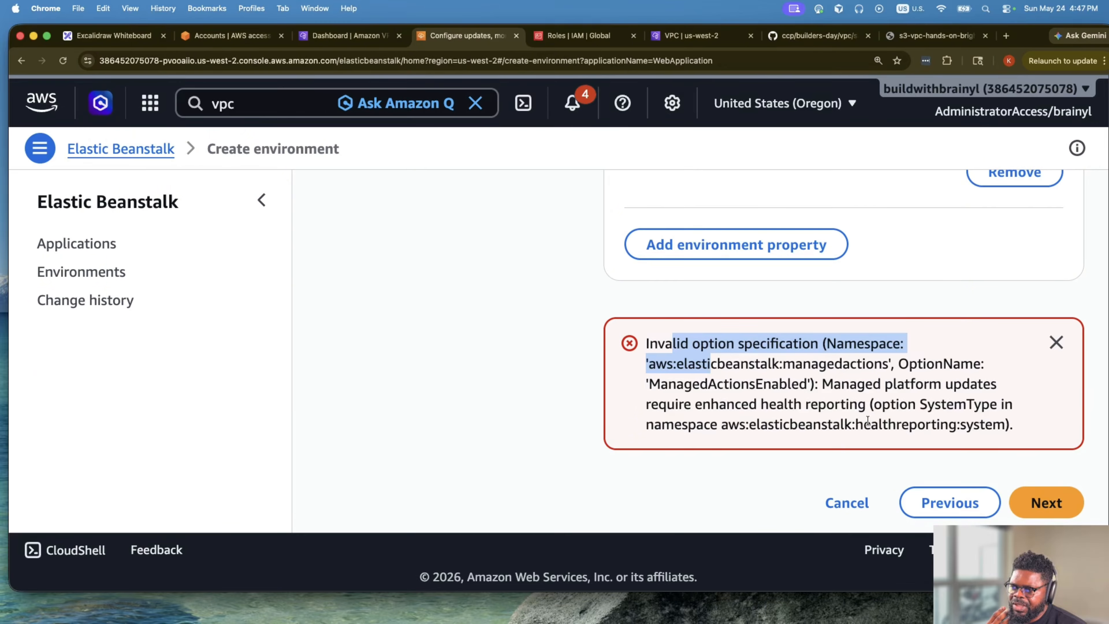
# Reset the page zoom to 100% and look through the managed updates, deployment and platform software settings for the cause of the error.
pyautogui.scroll(15, 867, 421)
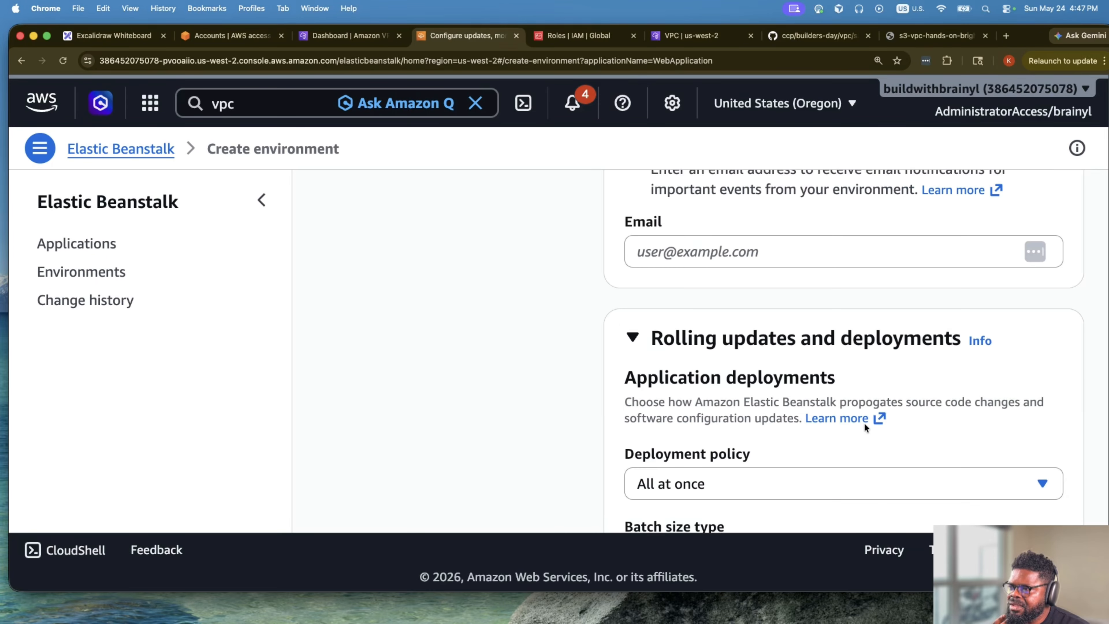
pyautogui.scroll(10, 863, 423)
pyautogui.scroll(-15, 863, 423)
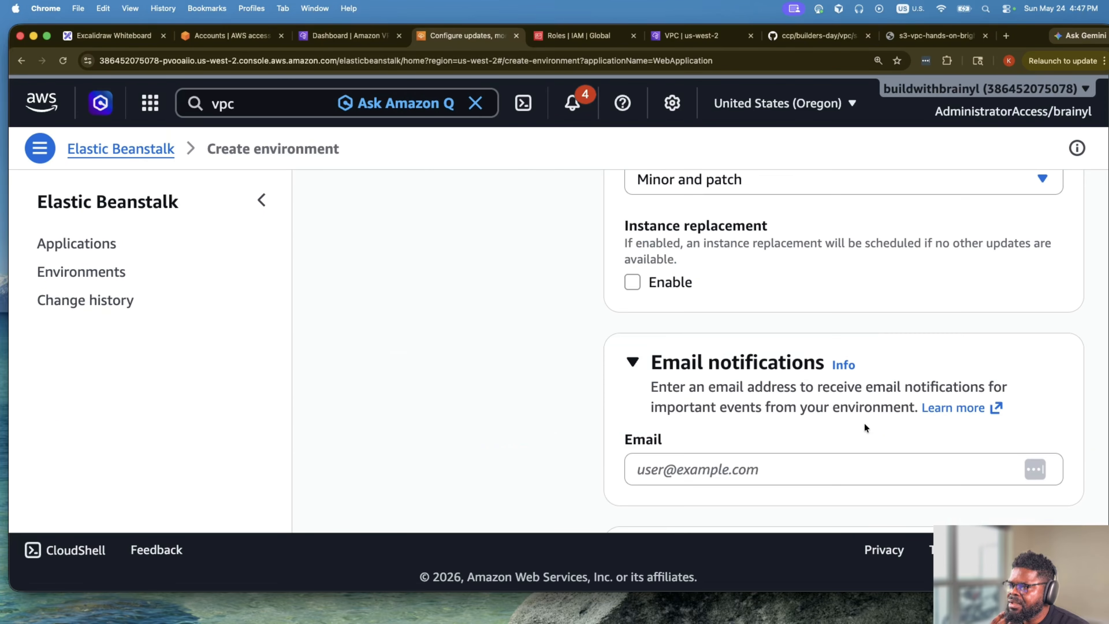
pyautogui.scroll(10, 864, 423)
pyautogui.press('super+0')
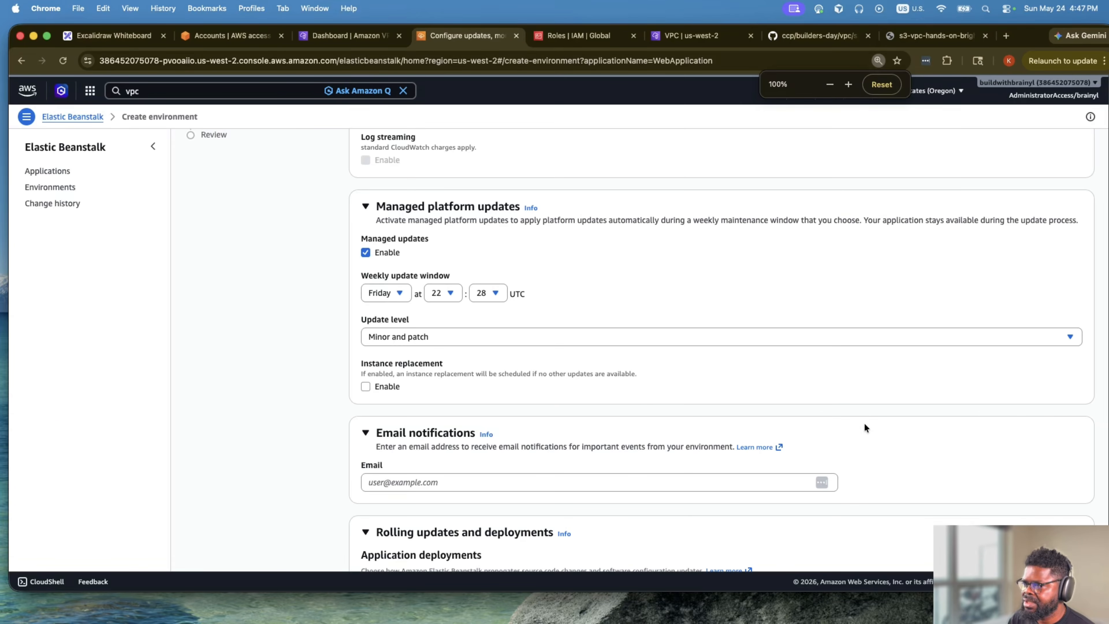
pyautogui.scroll(5, 858, 435)
pyautogui.scroll(-8, 849, 449)
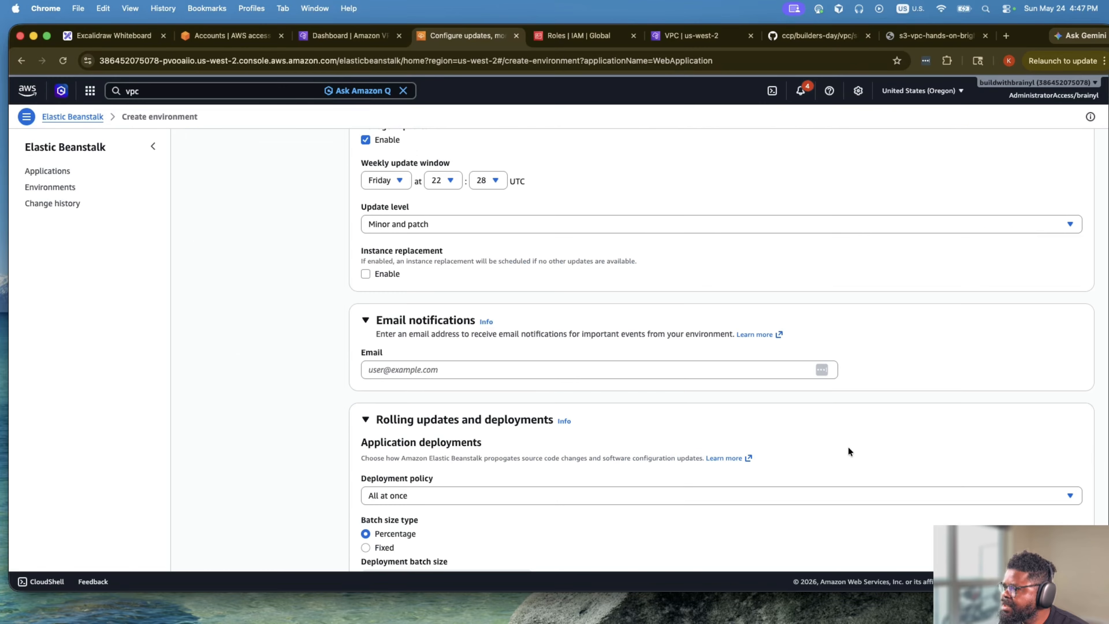
pyautogui.scroll(2, 848, 446)
pyautogui.scroll(-20, 848, 447)
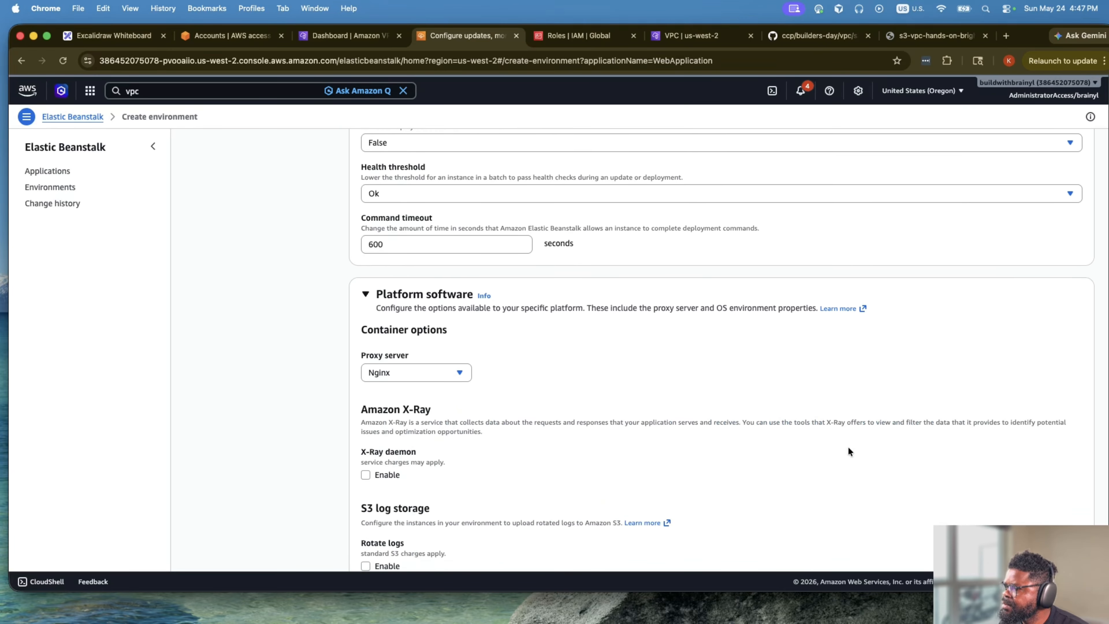
pyautogui.scroll(-3, 849, 447)
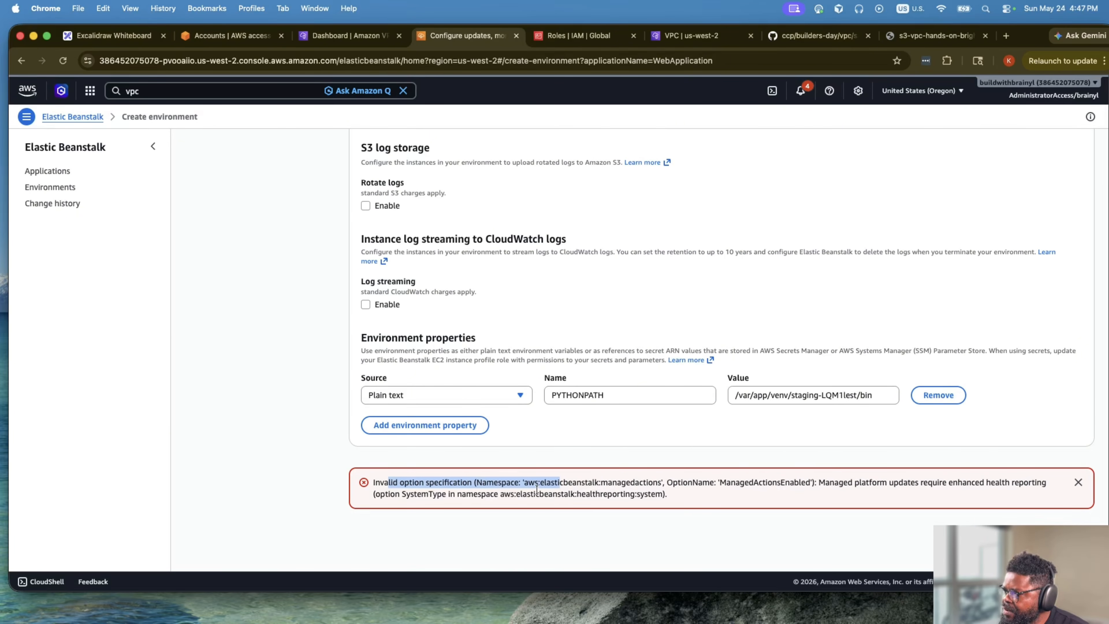
# Set the health reporting system to Enhanced to satisfy the managed platform updates requirement, and continue to the Review step.
pyautogui.doubleClick(544, 482)
pyautogui.doubleClick(632, 481)
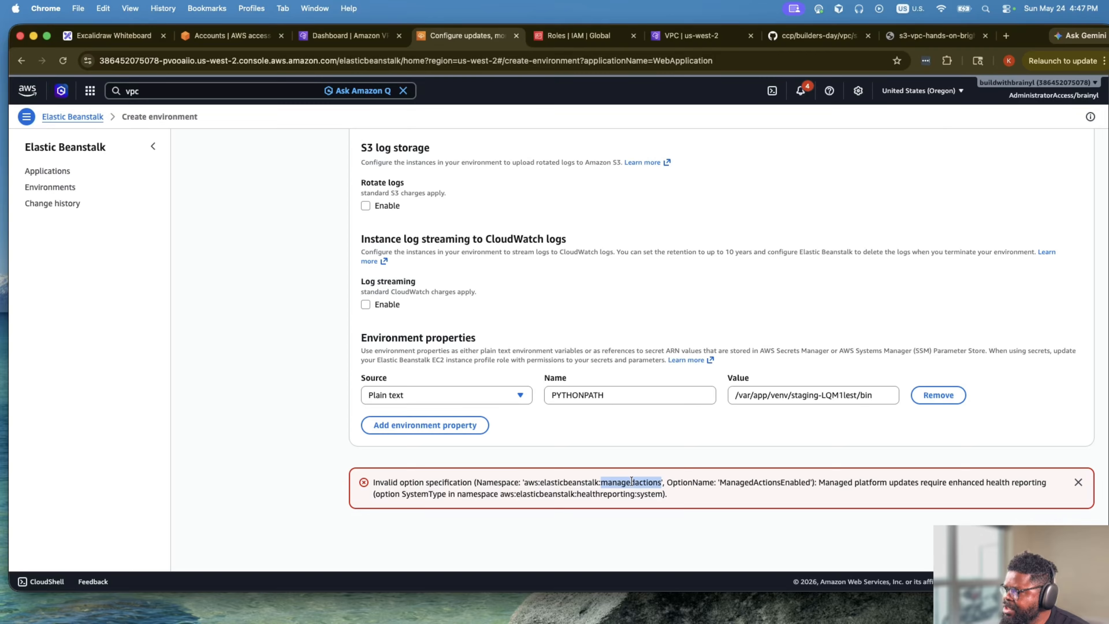
pyautogui.scroll(1, 632, 481)
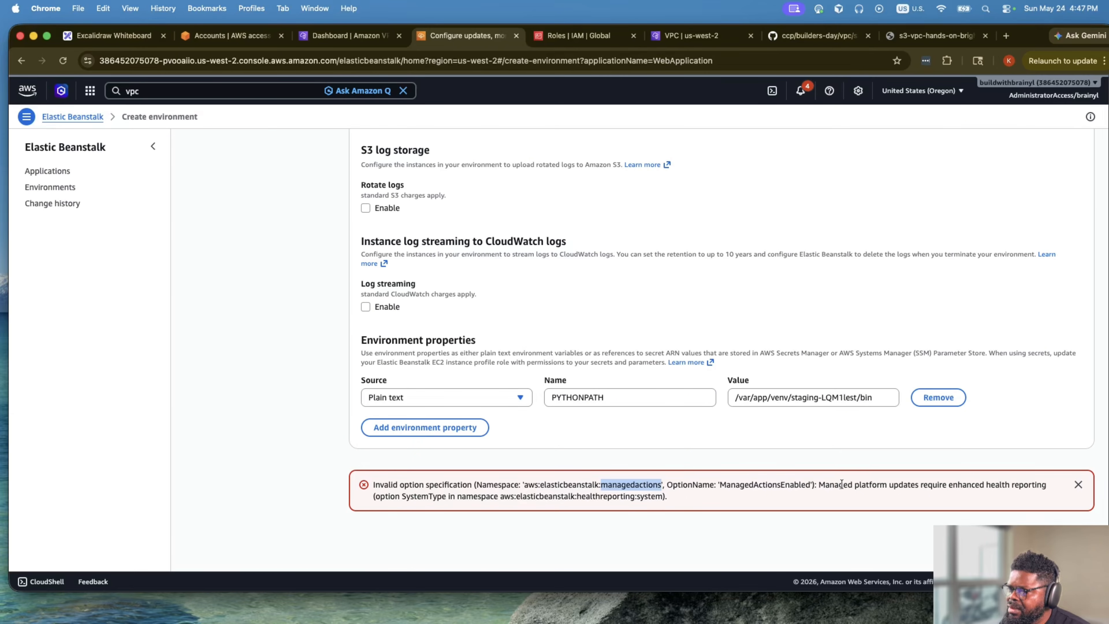
pyautogui.scroll(15, 633, 429)
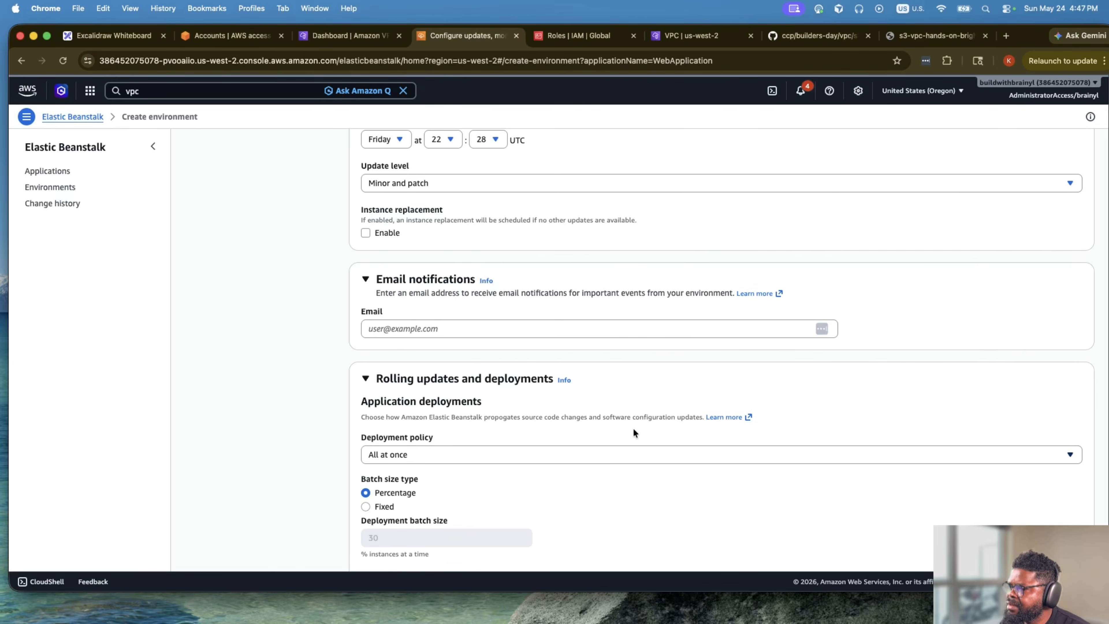
pyautogui.click(368, 172)
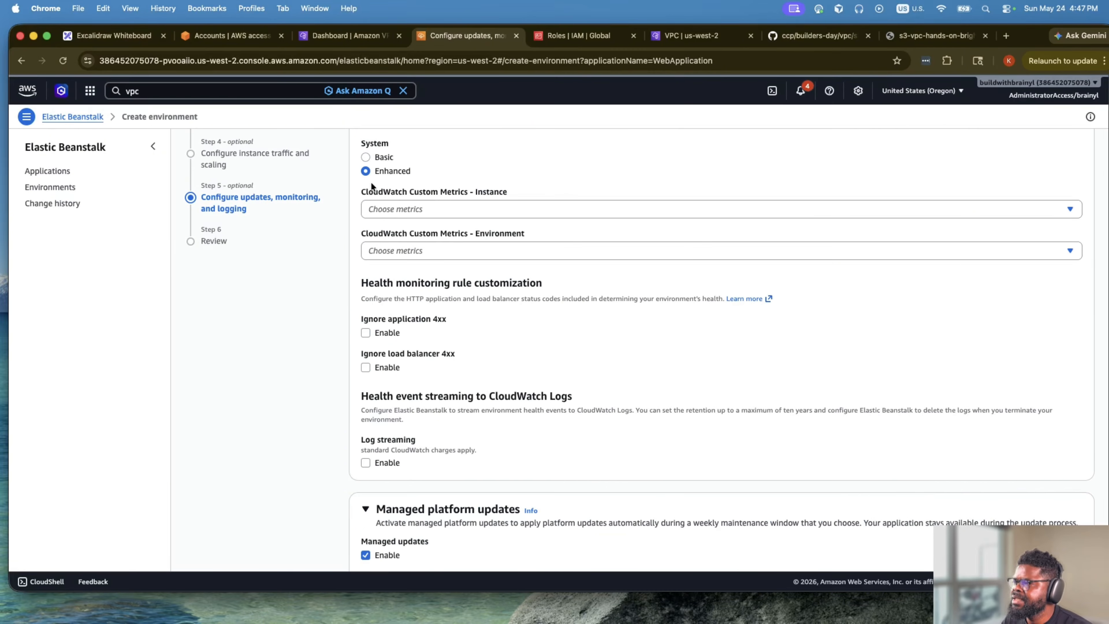
pyautogui.scroll(-15, 669, 333)
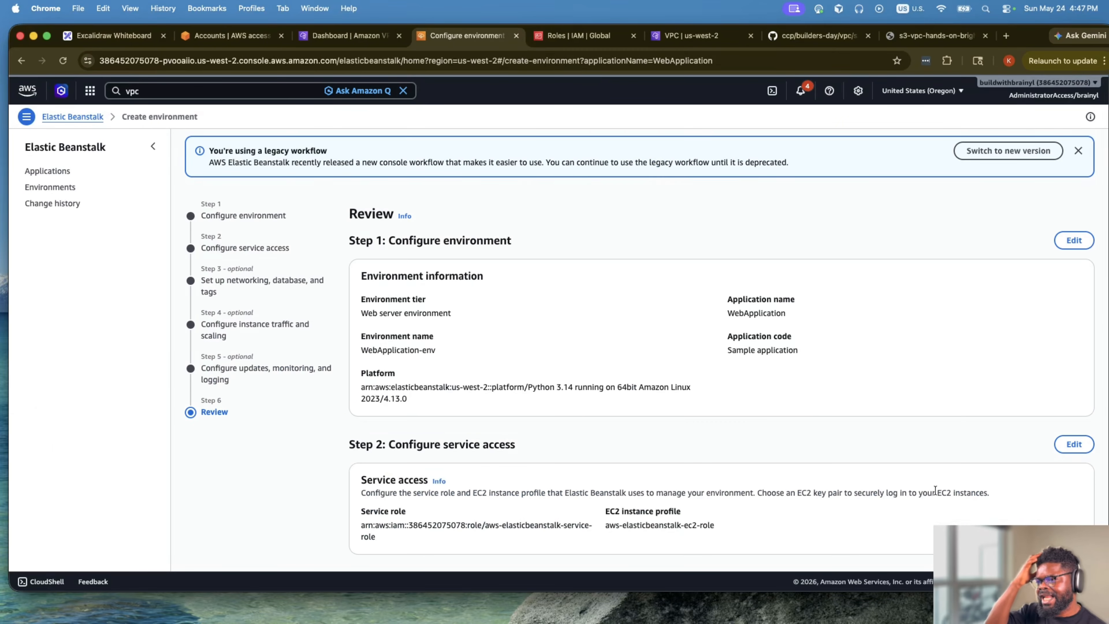
# Look through the review summary, dismiss the old validation message and submit the configuration to create the environment.
pyautogui.scroll(-3, 924, 488)
pyautogui.scroll(-1, 923, 489)
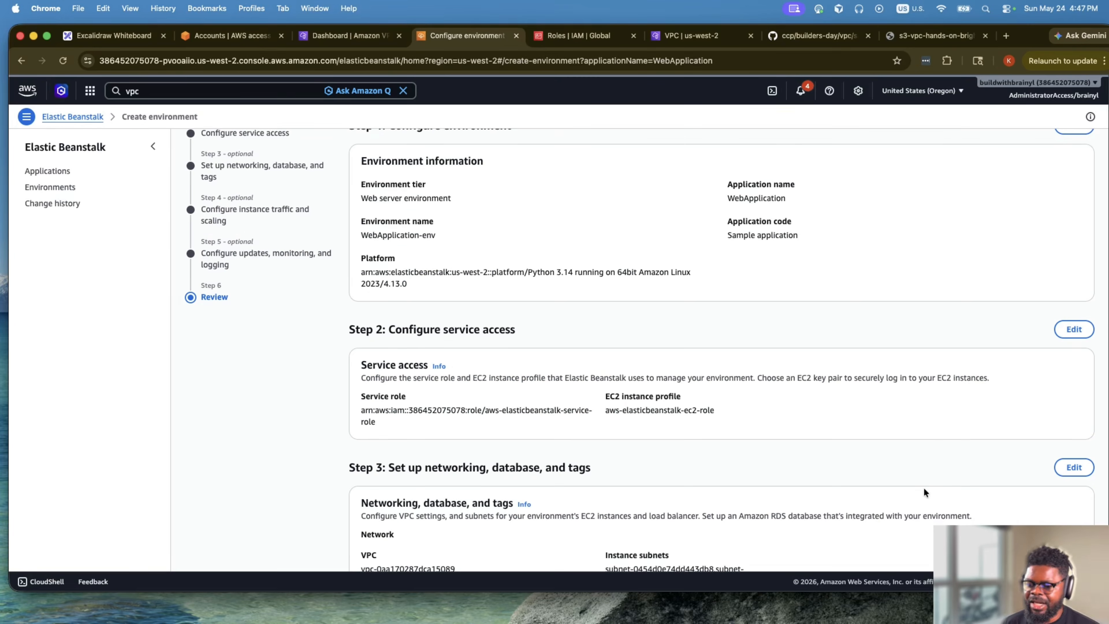
pyautogui.scroll(-20, 734, 409)
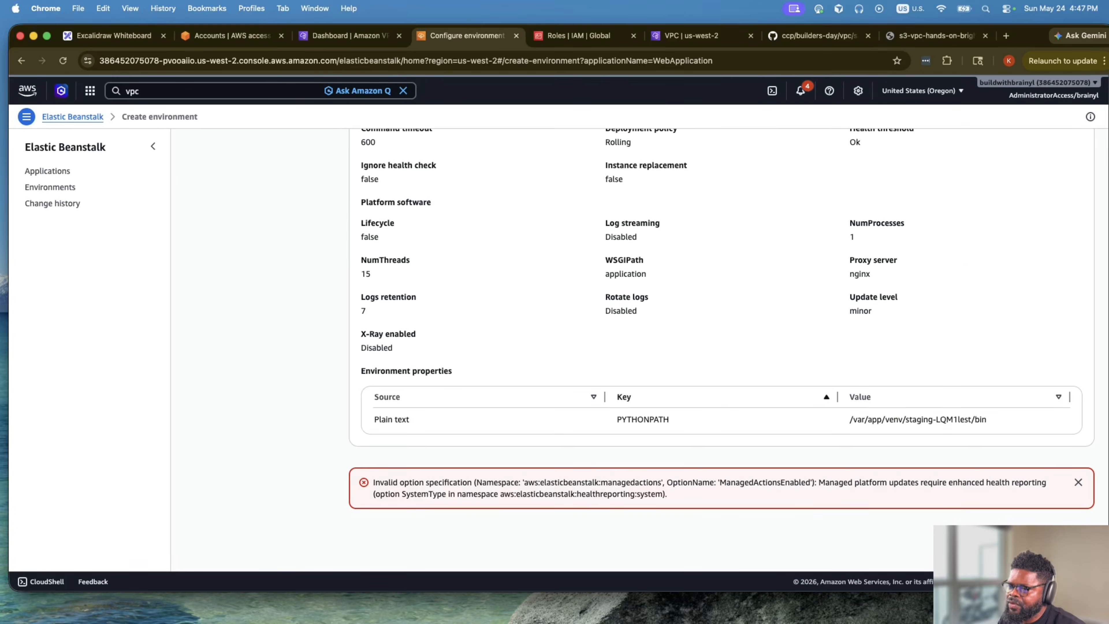
pyautogui.click(1079, 484)
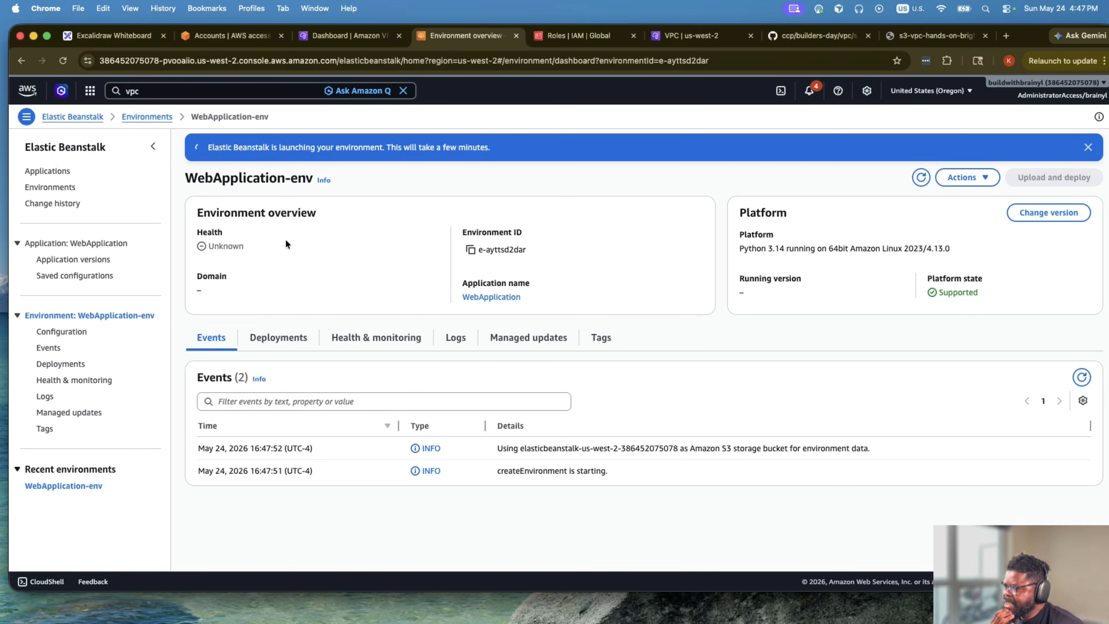
# Enlarge the page zoom on the WebApplication-env overview to read the launch status.
pyautogui.press('Tab')
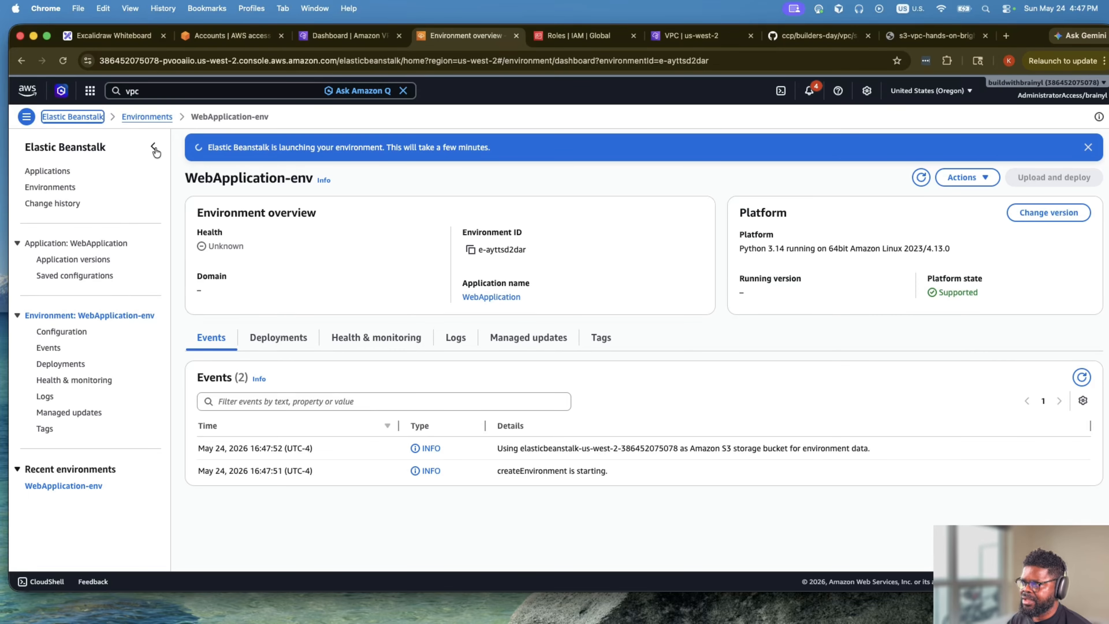
pyautogui.press('super+equal')
pyautogui.press('super+equal')
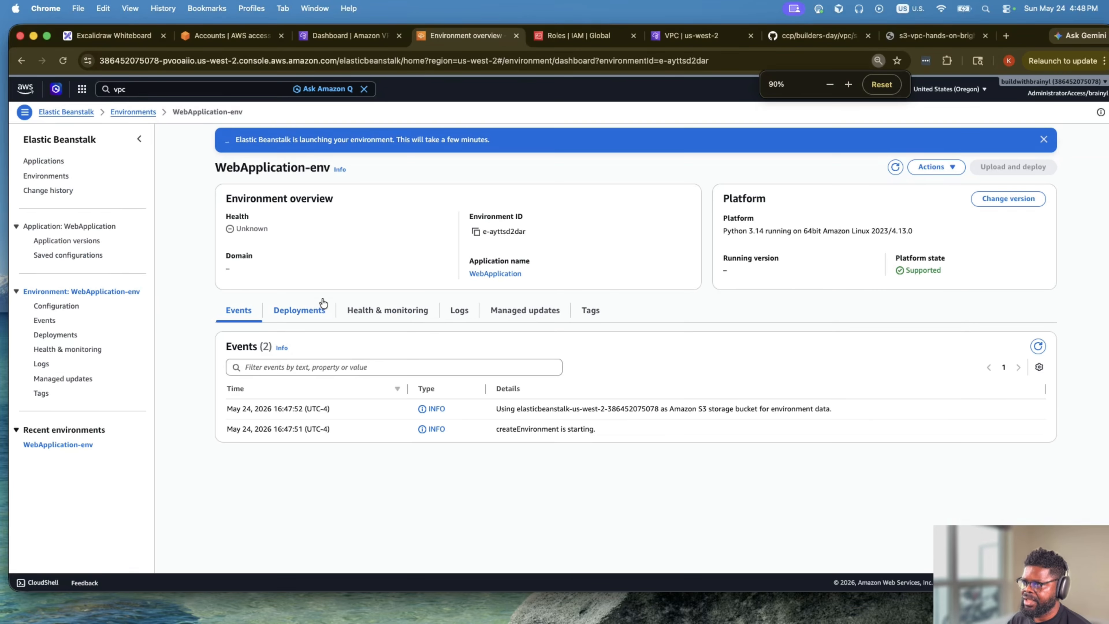
pyautogui.press('super+equal')
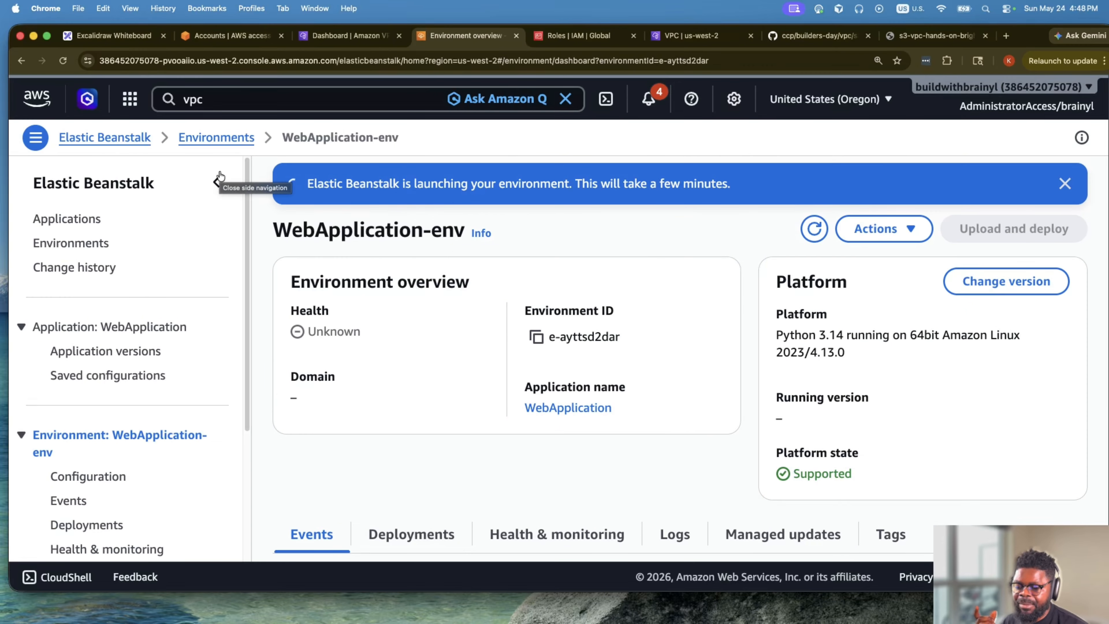
# Switch to the Excalidraw whiteboard and select the Internet Gateway, Route Tables, Nat Gateway and NACL labels beside the VPC diagram.
pyautogui.click(112, 35)
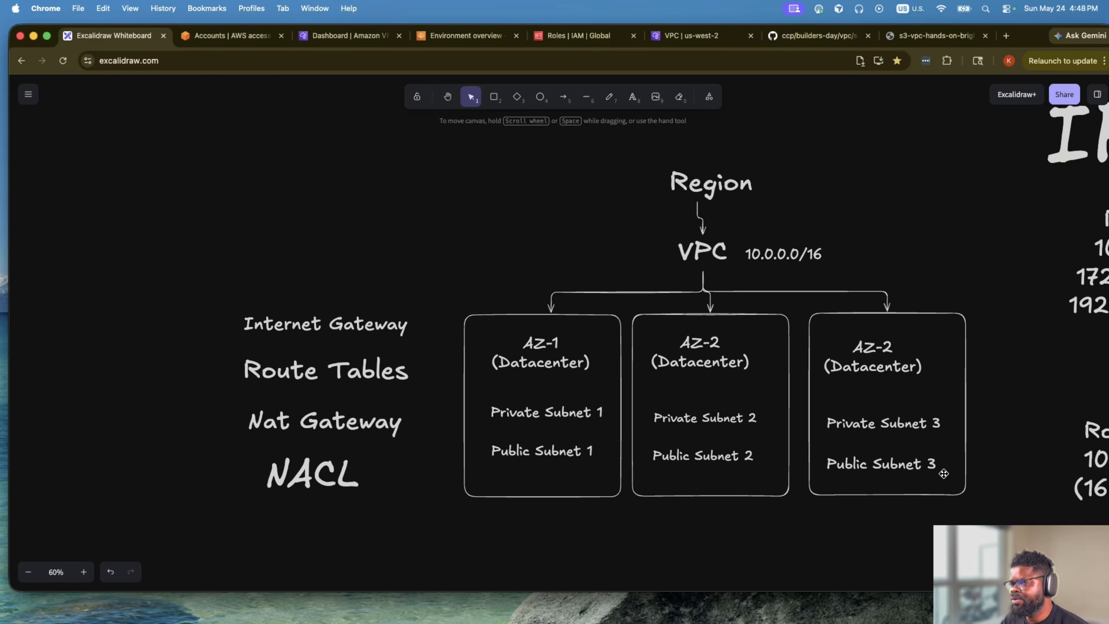
pyautogui.scroll(-1, 945, 473)
pyautogui.click(275, 356)
pyautogui.moveTo(170, 300); pyautogui.dragTo(433, 524)
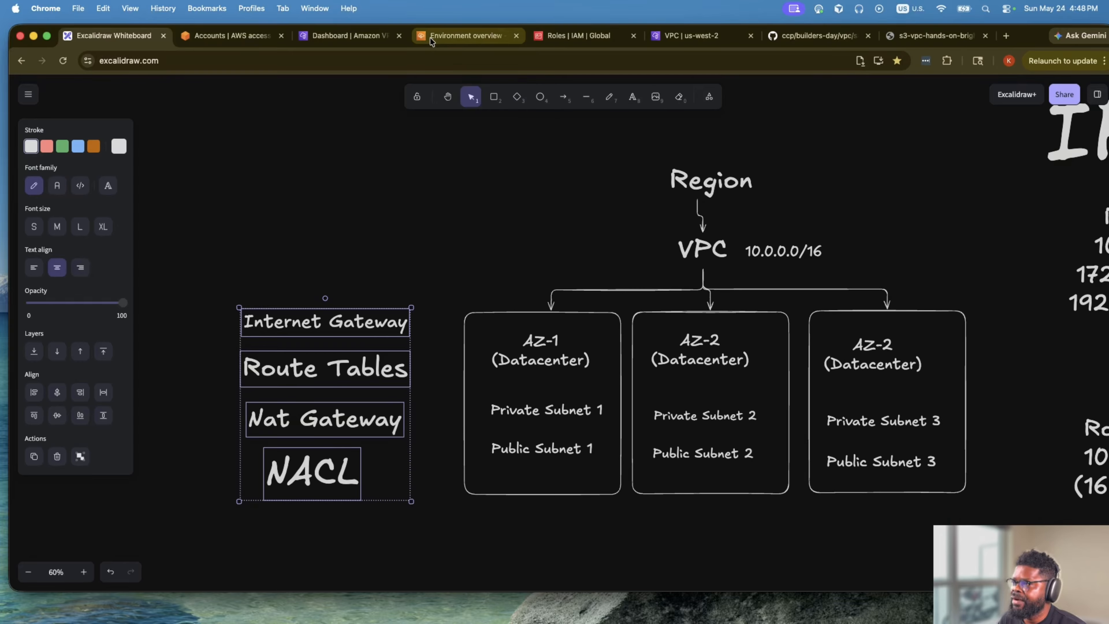
# Return to the Elastic Beanstalk environment page and check the WebApplication-env overview and its events.
pyautogui.click(466, 36)
pyautogui.scroll(-2, 720, 356)
pyautogui.scroll(-4, 720, 355)
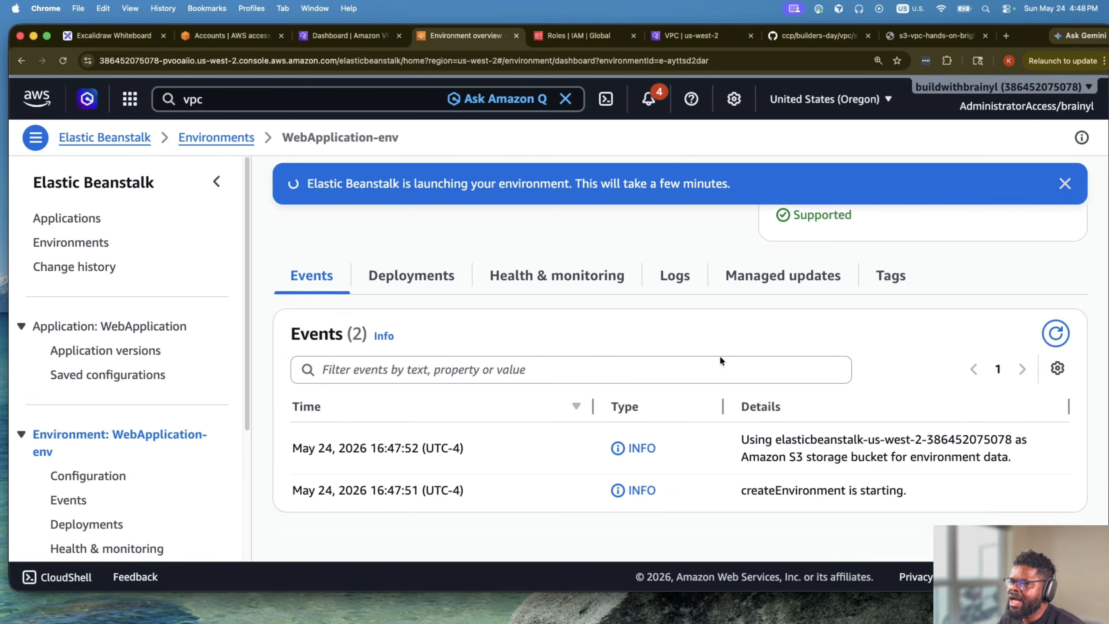
pyautogui.scroll(6, 720, 356)
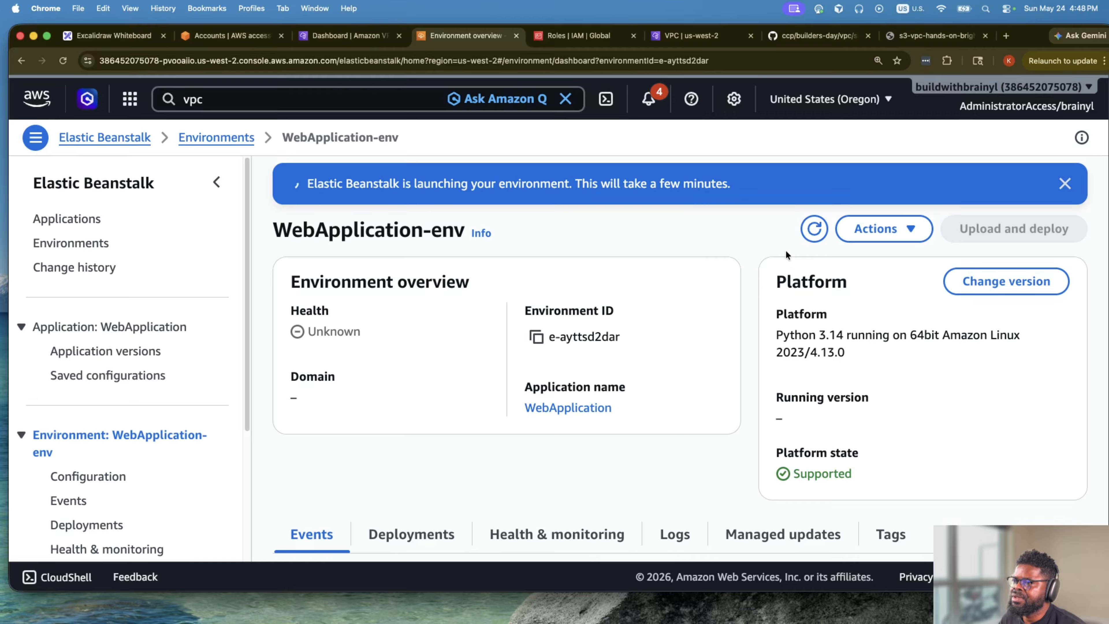
pyautogui.scroll(-6, 671, 454)
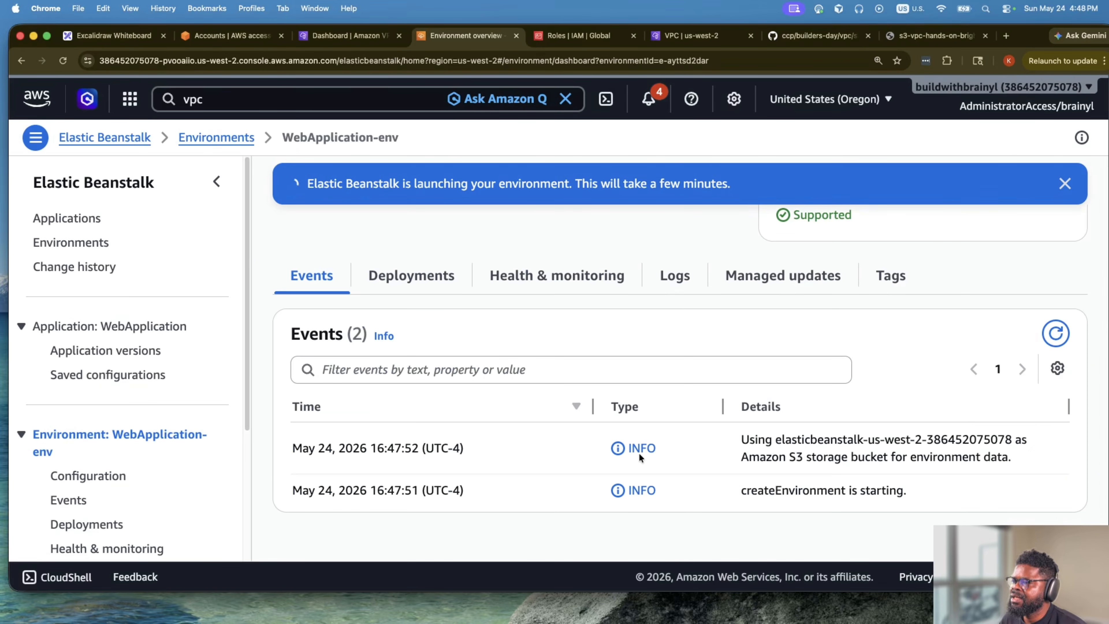
# Examine the deployment history and the health and monitoring details of WebApplication-env, down to its alarms.
pyautogui.click(436, 276)
pyautogui.scroll(-5, 590, 355)
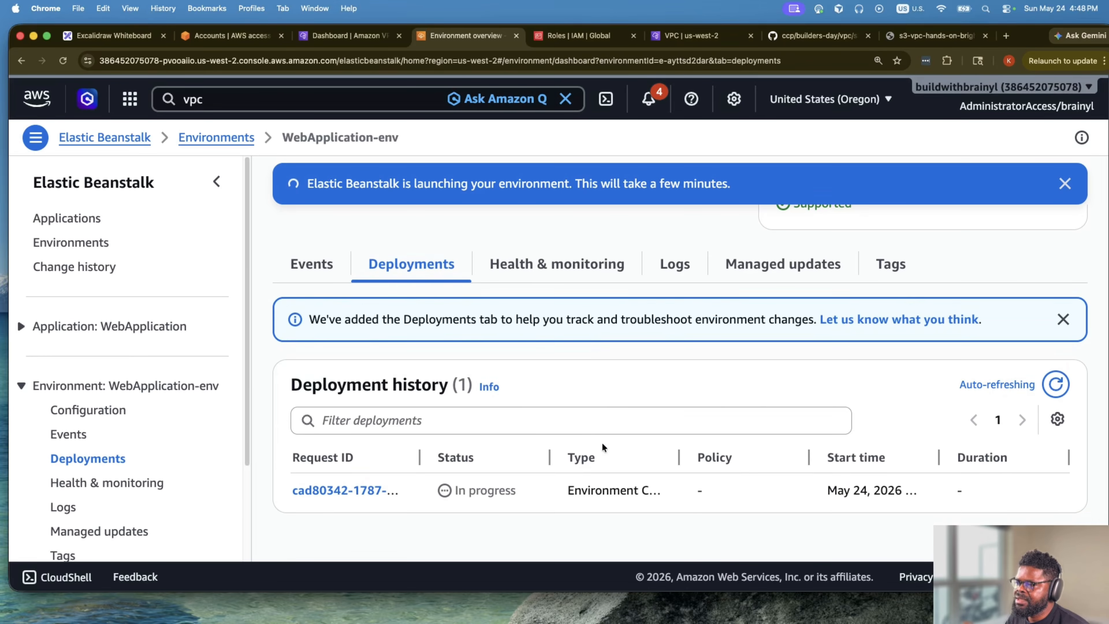
pyautogui.moveTo(540, 464); pyautogui.dragTo(621, 457)
pyautogui.click(543, 262)
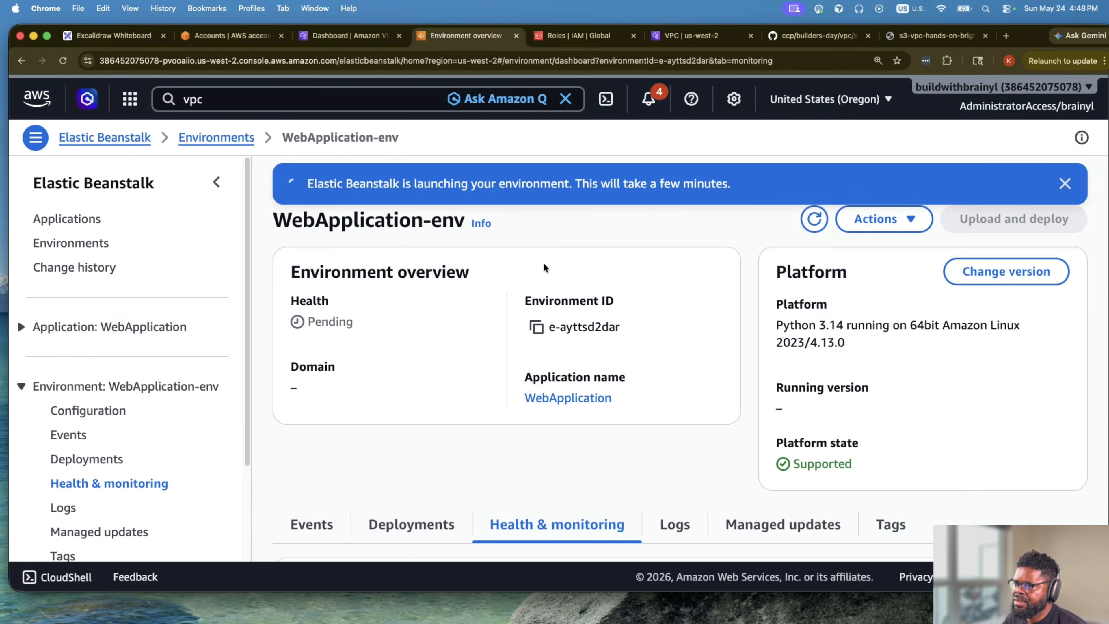
pyautogui.scroll(-5, 551, 278)
pyautogui.scroll(6, 572, 284)
pyautogui.scroll(-12, 581, 288)
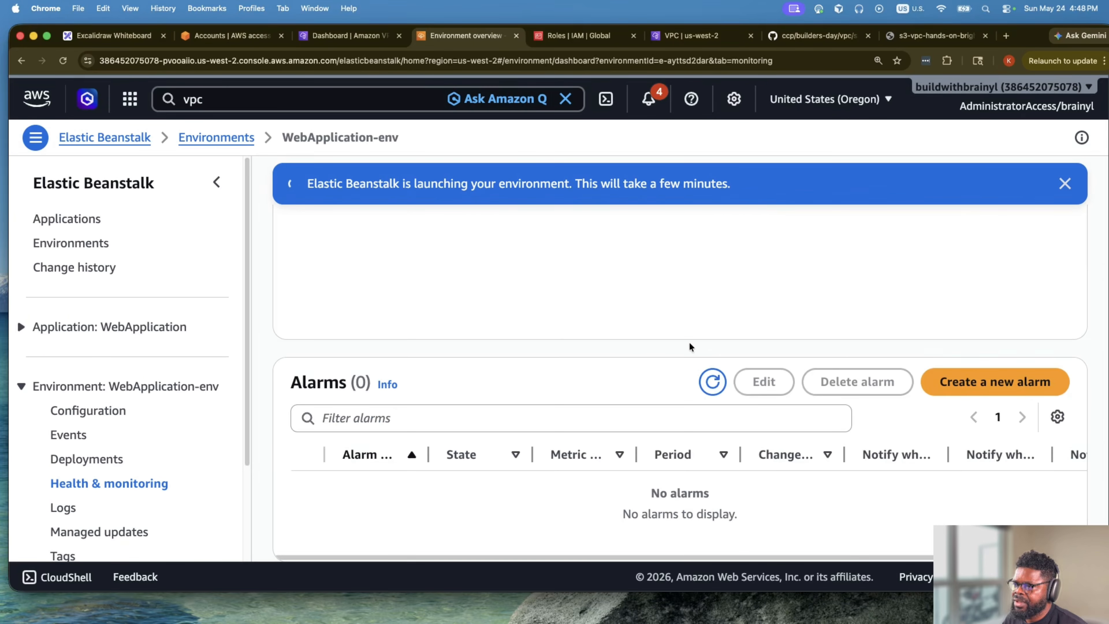
# Search the AWS services for ec2, open the EC2 console and list the running instances.
pyautogui.click(183, 105)
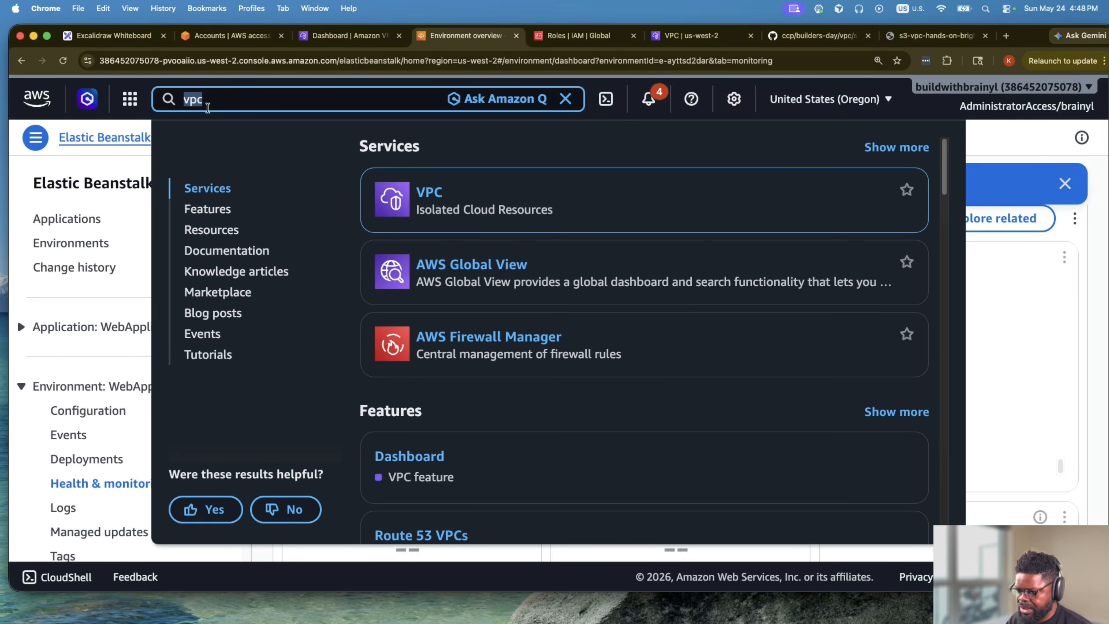
pyautogui.write('ec3')
pyautogui.press('BackSpace')
pyautogui.write('2')
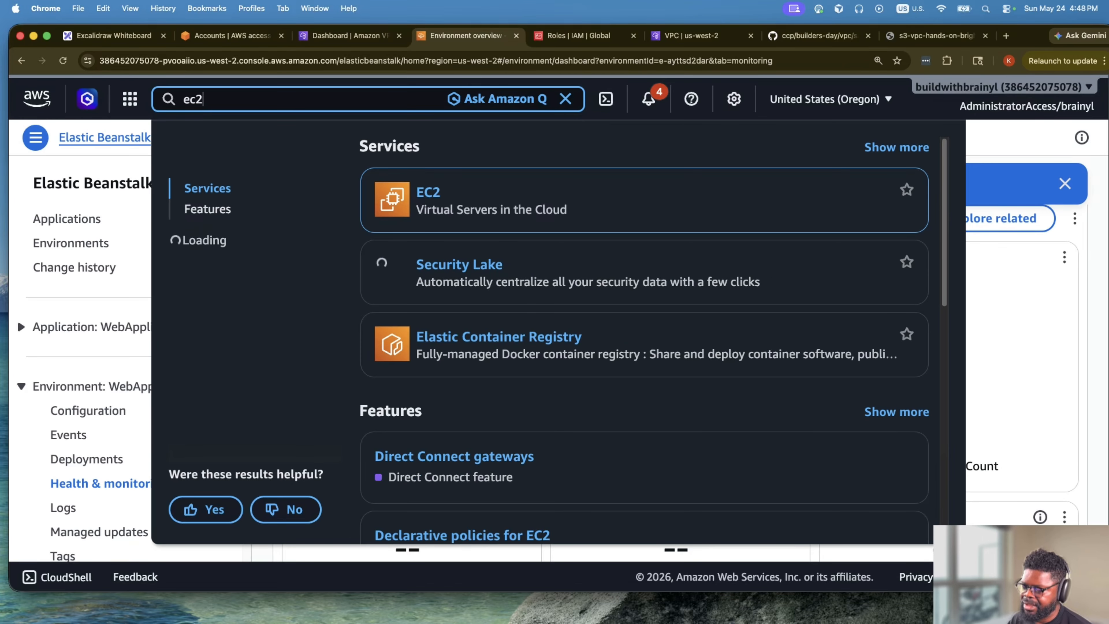
pyautogui.click(431, 195)
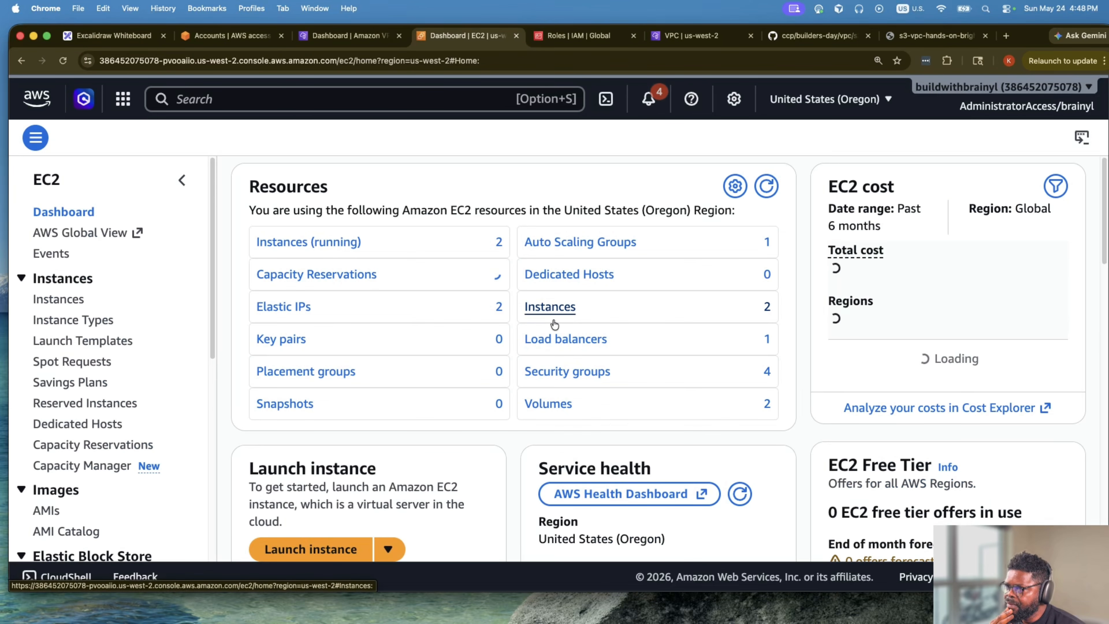
pyautogui.click(345, 247)
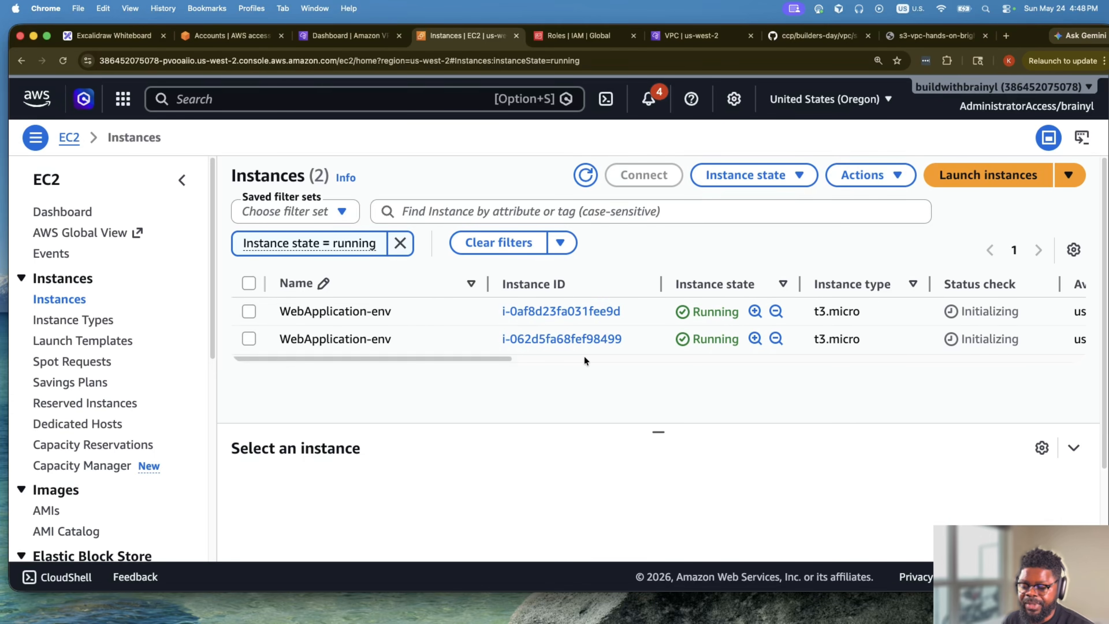
# Check the instances' Availability Zones, open the us-west-2c instance and examine its VPC, subnet and private IPv4 address.
pyautogui.moveTo(546, 357); pyautogui.dragTo(359, 358)
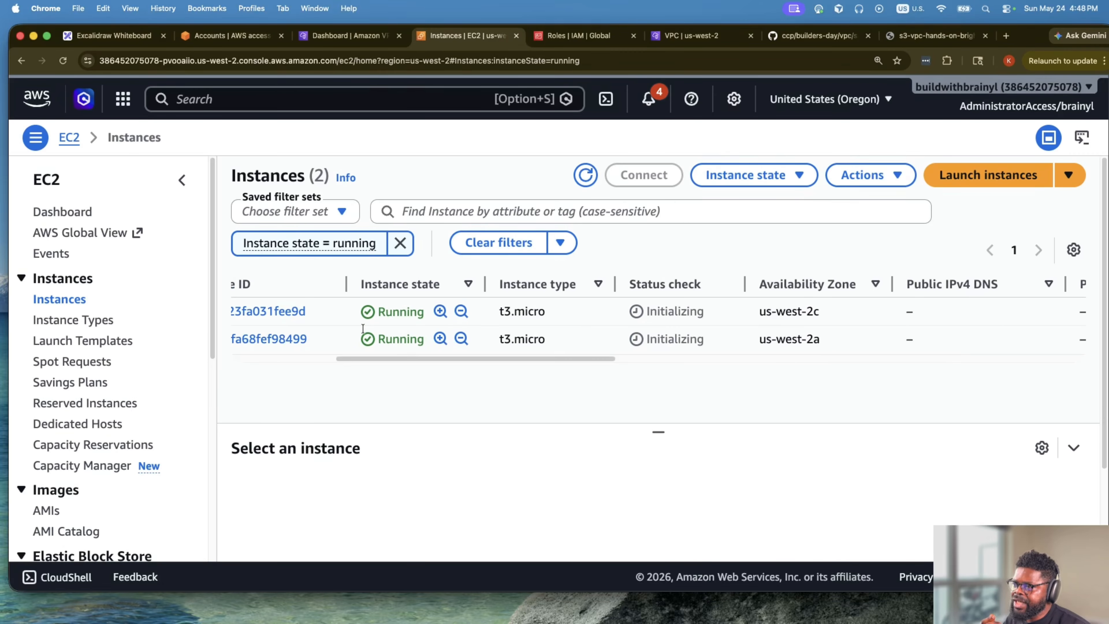
pyautogui.click(273, 312)
pyautogui.scroll(-5, 493, 422)
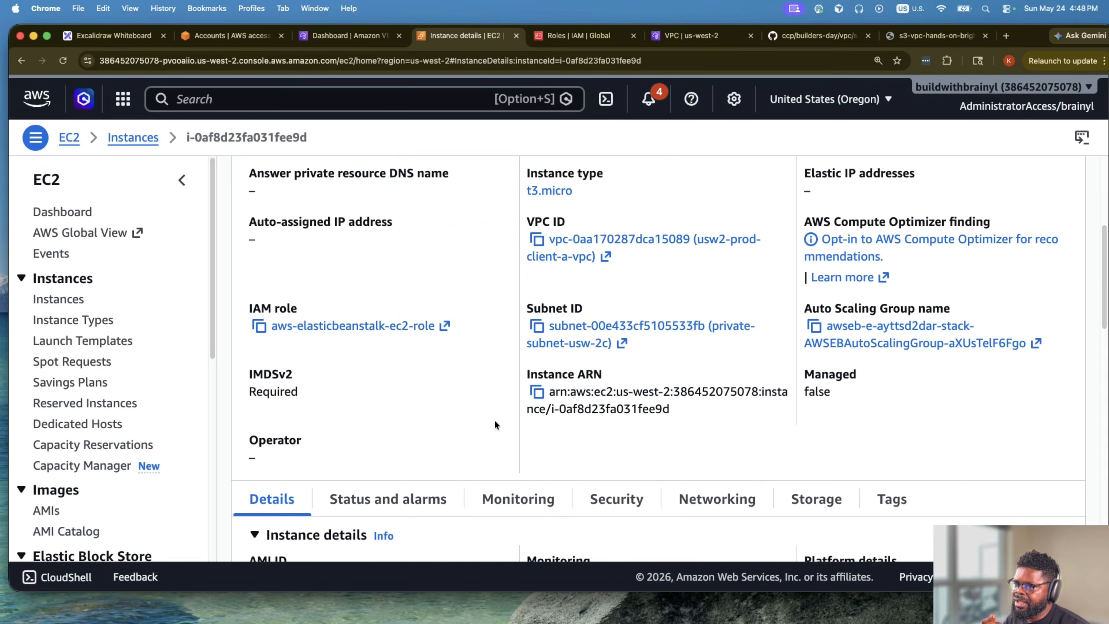
pyautogui.scroll(5, 734, 251)
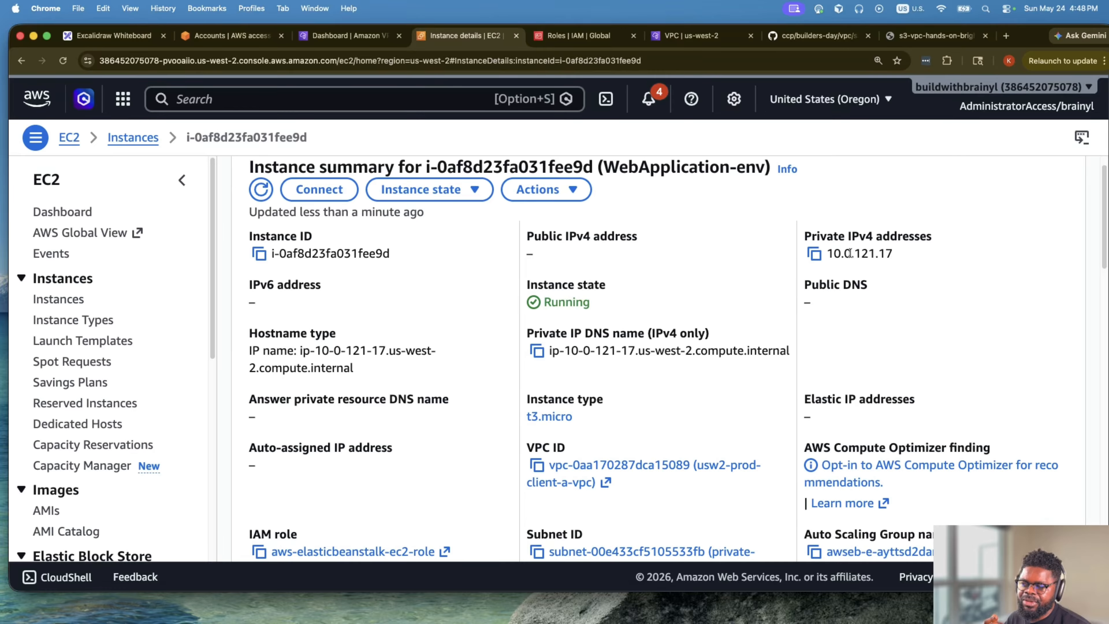
pyautogui.moveTo(832, 254); pyautogui.dragTo(899, 262)
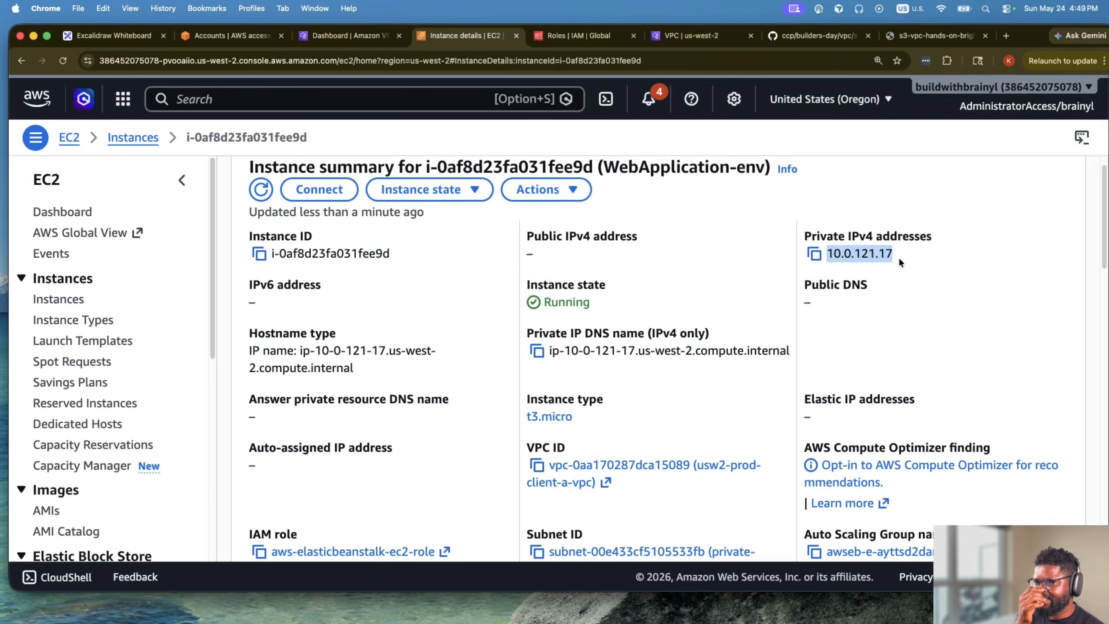
# Switch to the Excalidraw whiteboard and examine the CIDR ranges of the usw2-prod-client-a private and public workloads.
pyautogui.click(116, 36)
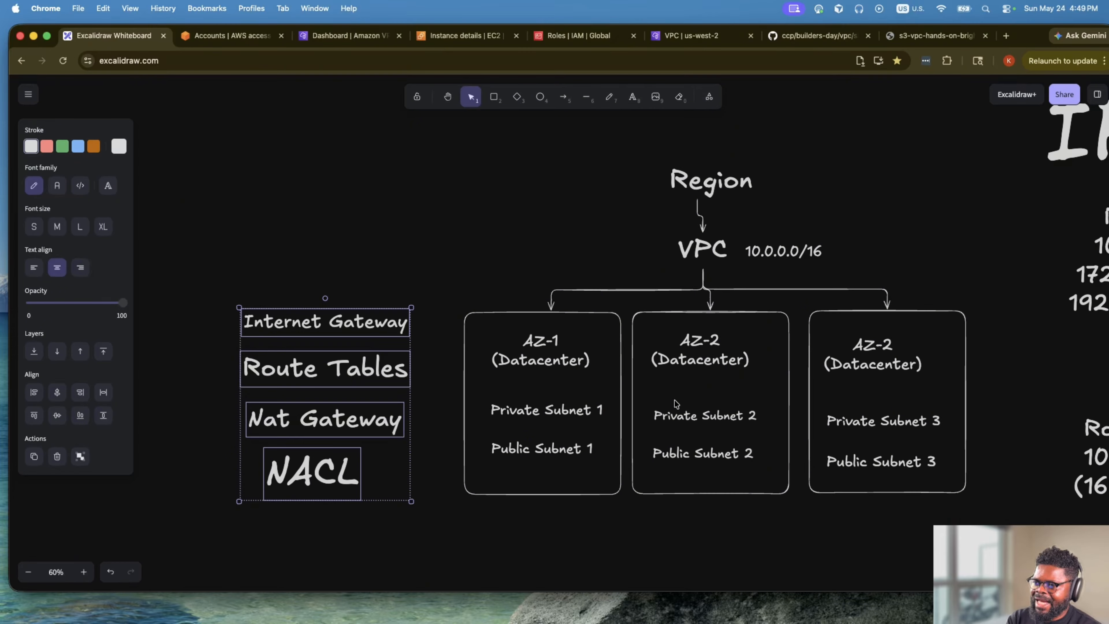
pyautogui.scroll(-15, 678, 402)
pyautogui.scroll(-20, 680, 395)
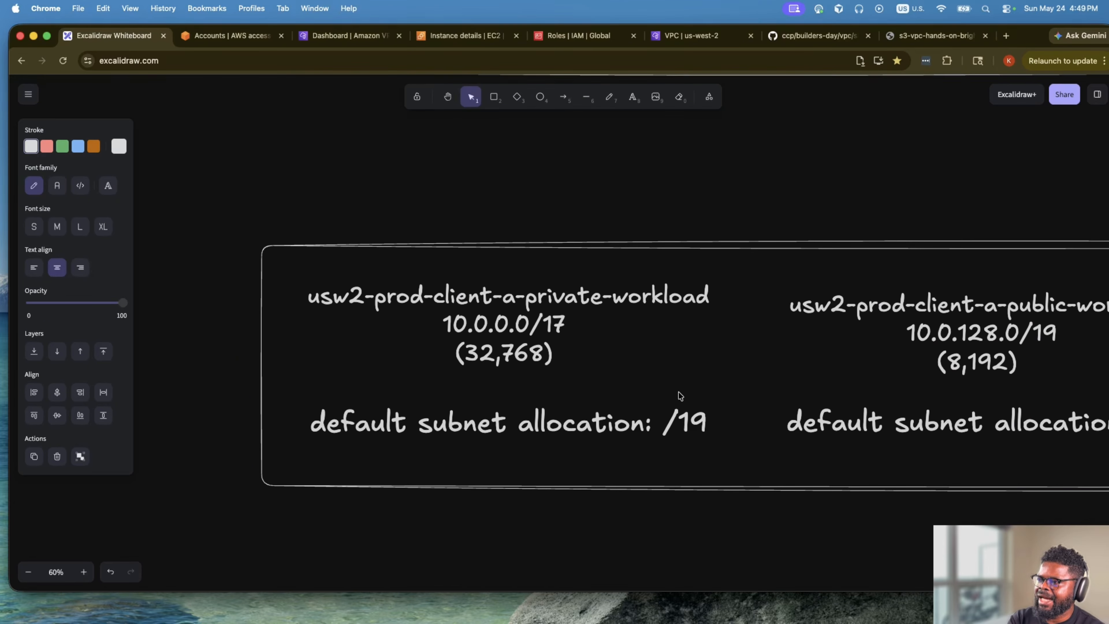
pyautogui.doubleClick(476, 199)
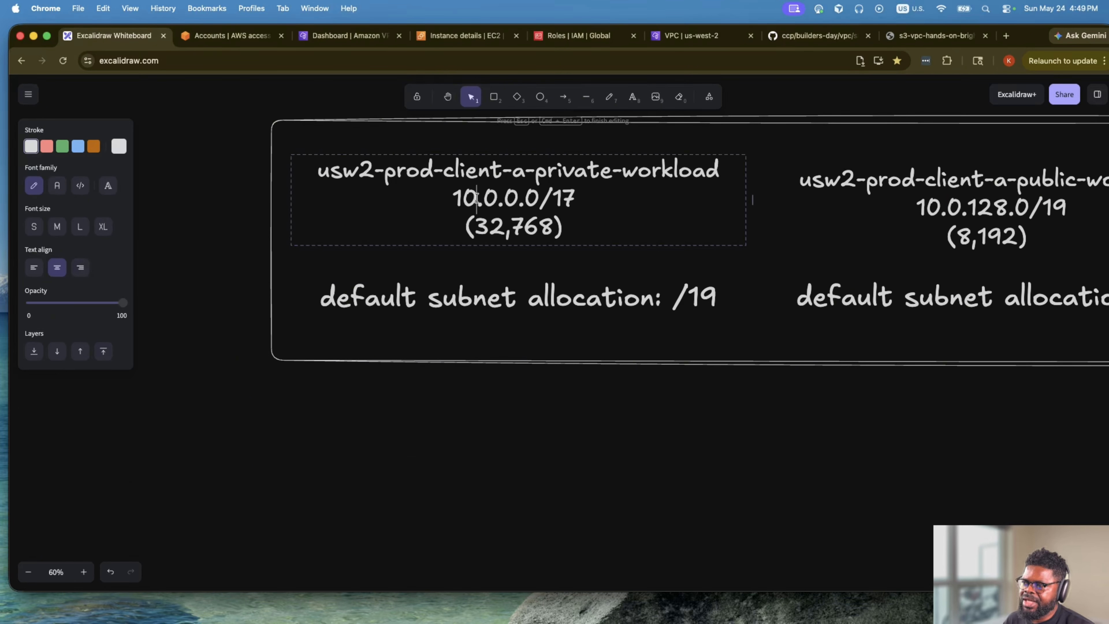
pyautogui.moveTo(506, 197); pyautogui.dragTo(466, 199)
pyautogui.click(492, 198)
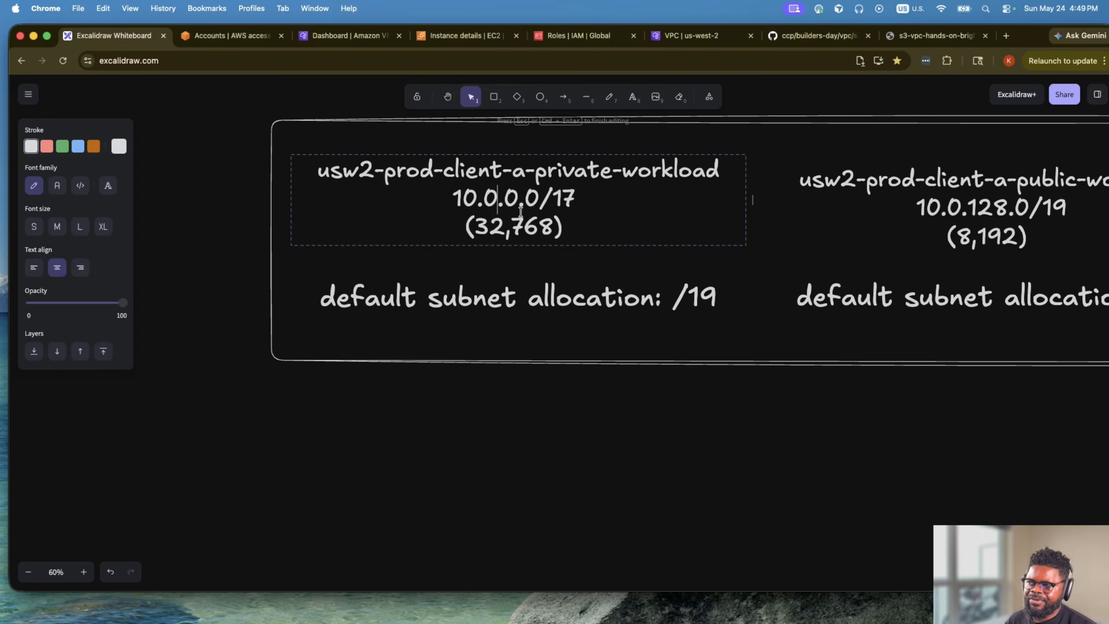
pyautogui.doubleClick(978, 197)
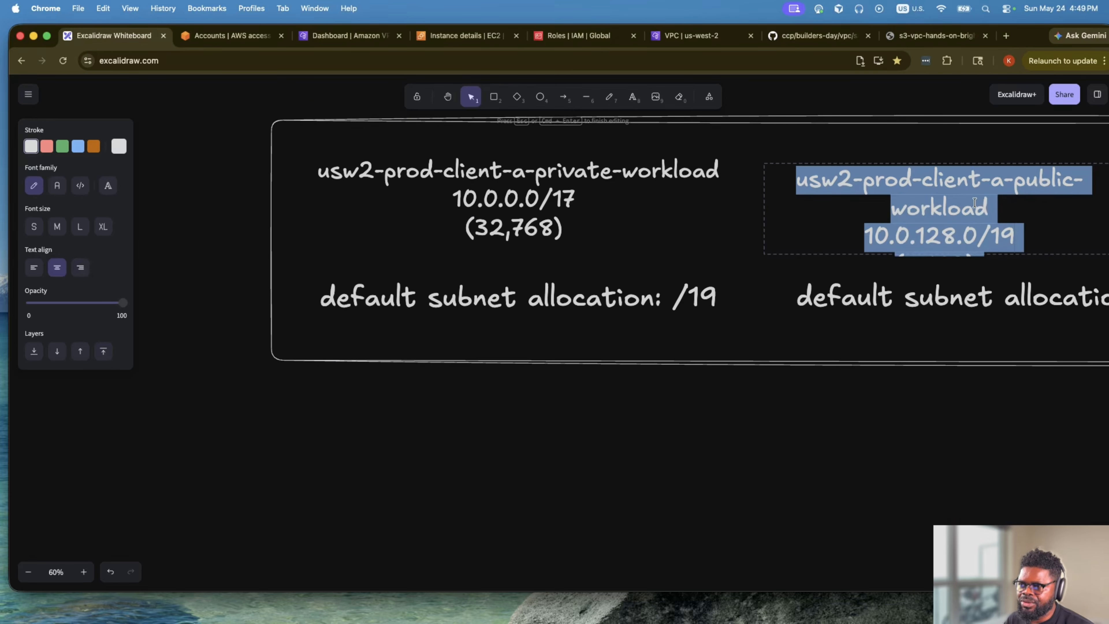
pyautogui.click(941, 205)
pyautogui.scroll(-1, 916, 236)
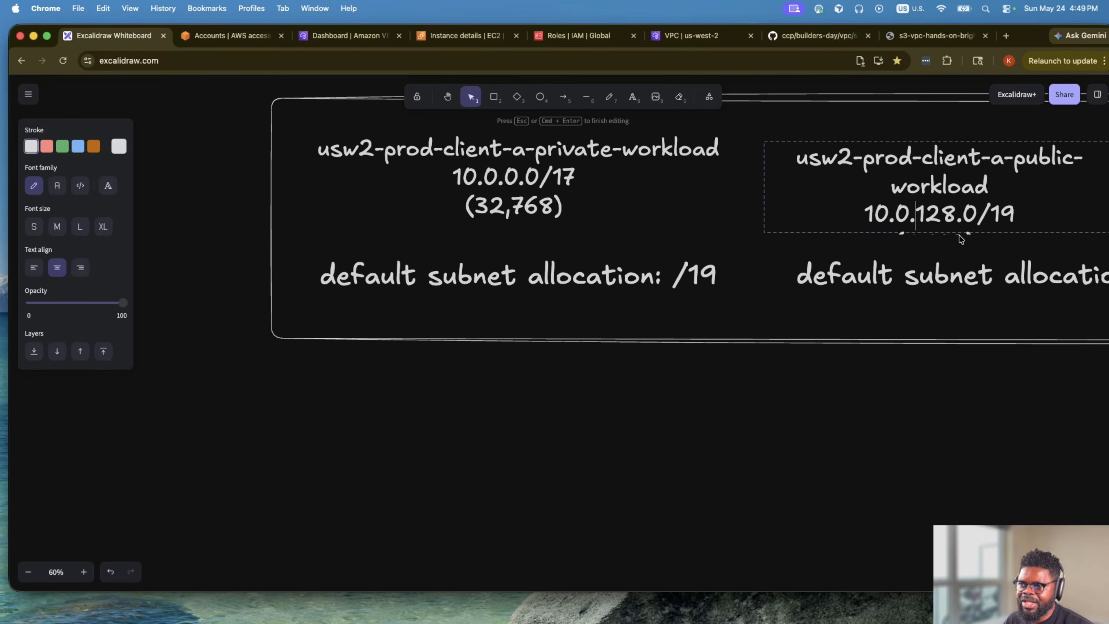
pyautogui.click(926, 244)
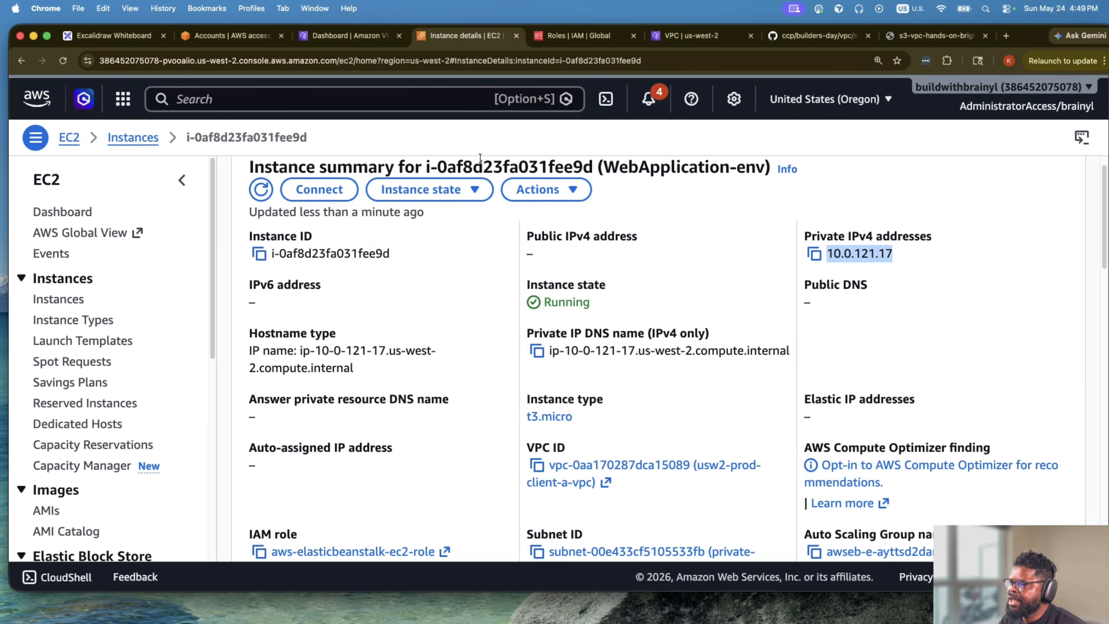
# Return to the EC2 instances list, refresh it, and review the details and status checks of the running WebApplication-env instances.
pyautogui.click(463, 36)
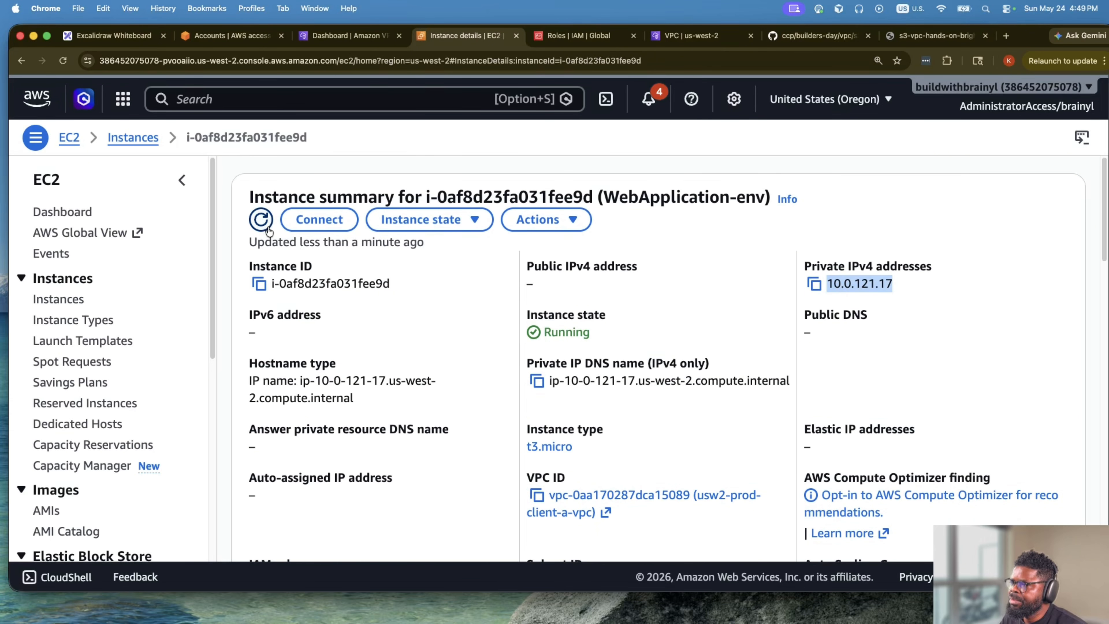
pyautogui.click(133, 137)
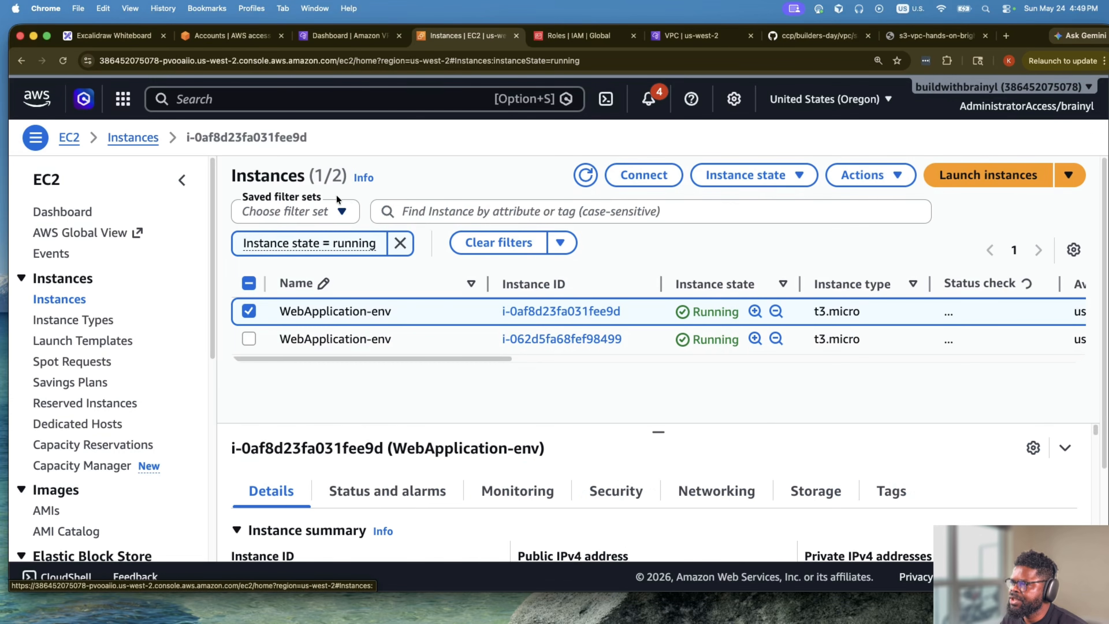
pyautogui.moveTo(651, 357); pyautogui.dragTo(367, 377)
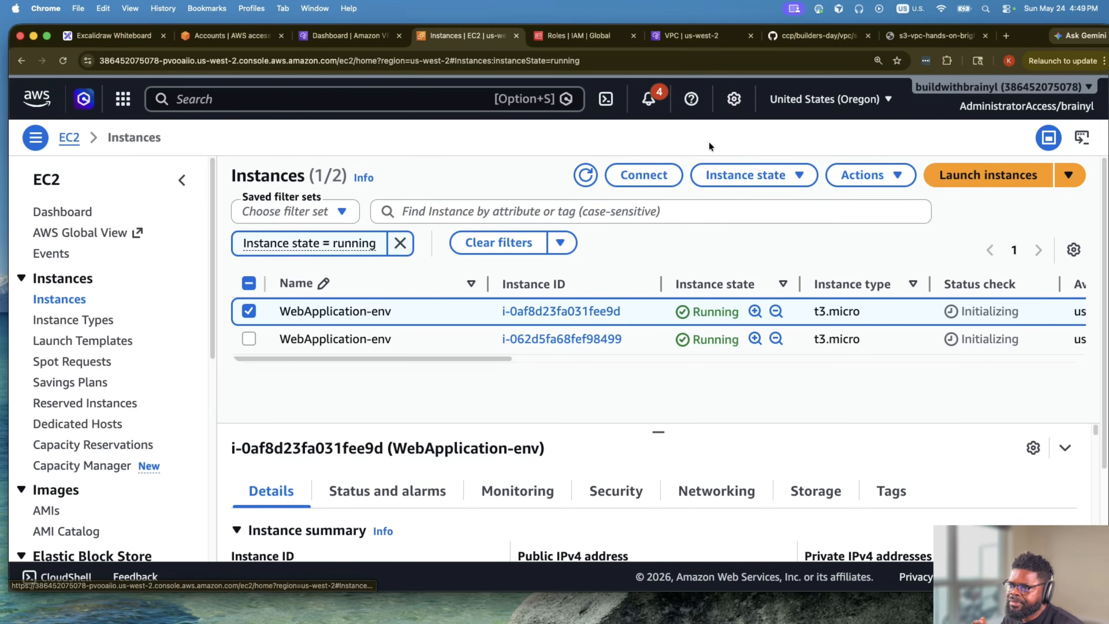
pyautogui.click(587, 176)
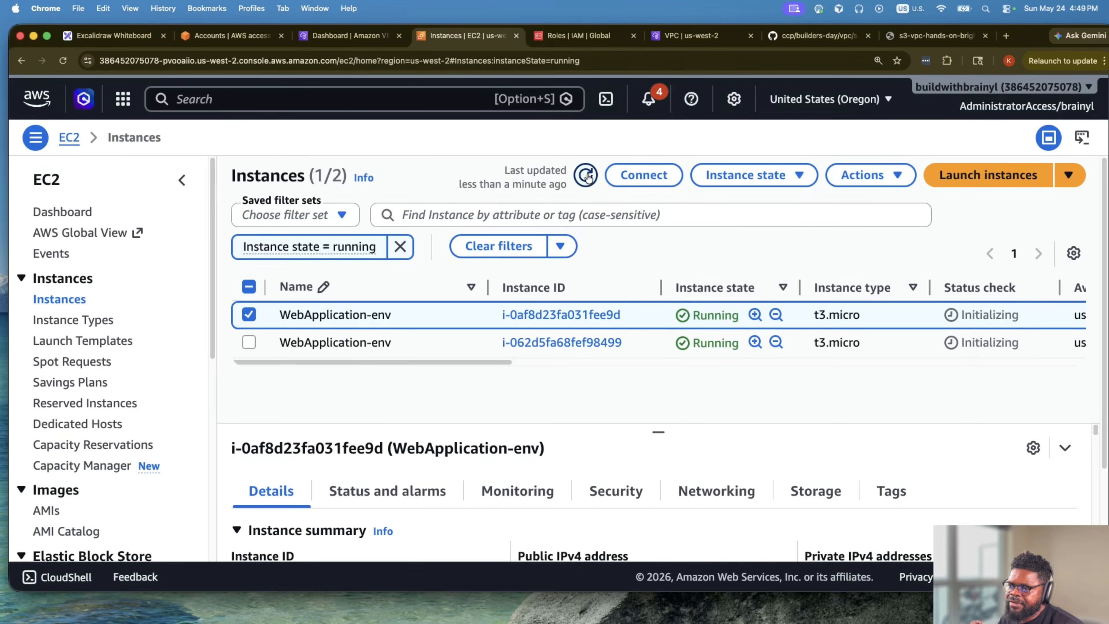
pyautogui.click(587, 176)
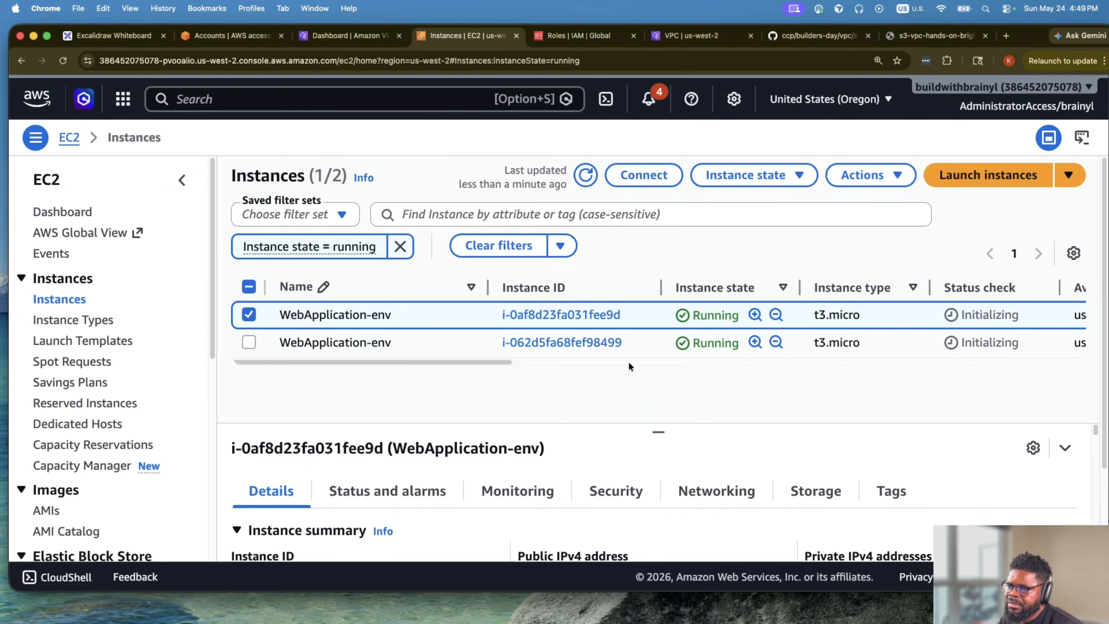
pyautogui.hscroll(15, 629, 362)
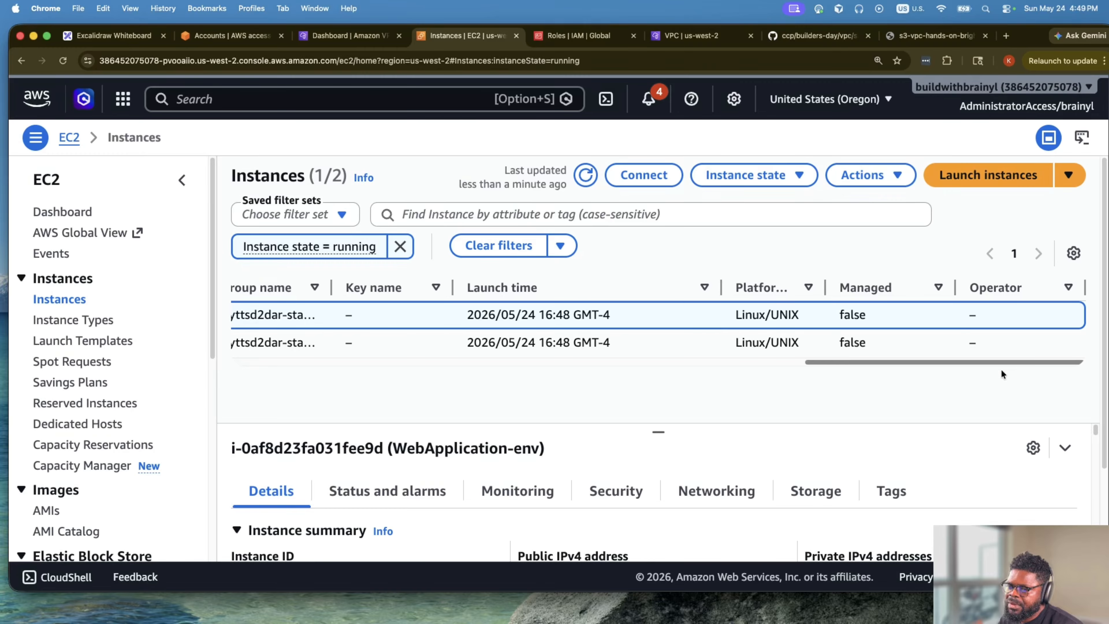
pyautogui.hscroll(-15, 1001, 369)
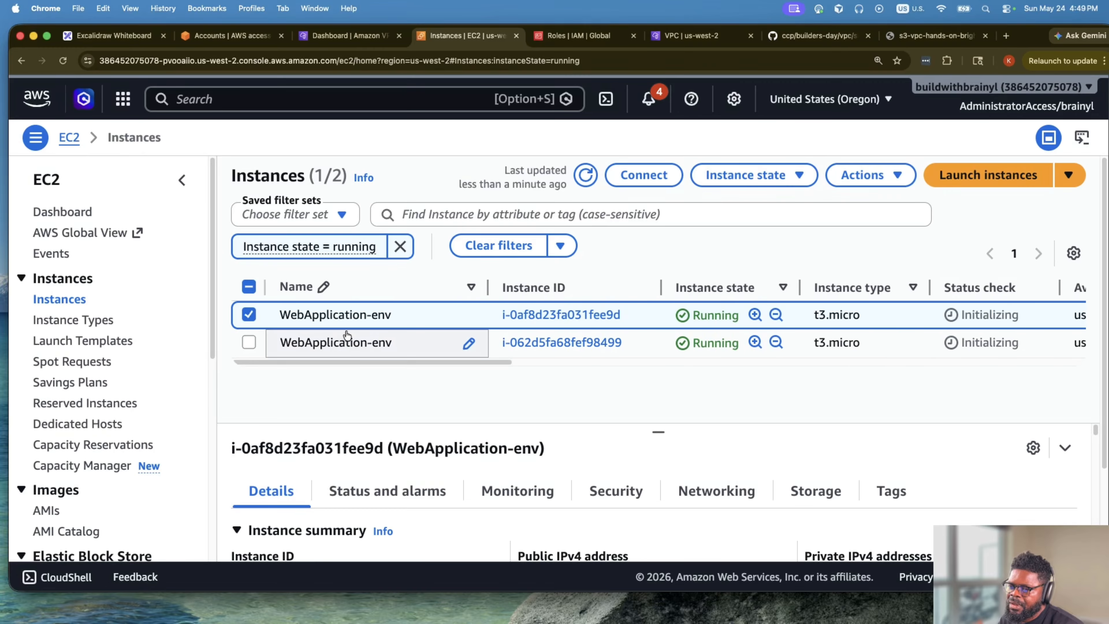
pyautogui.click(588, 177)
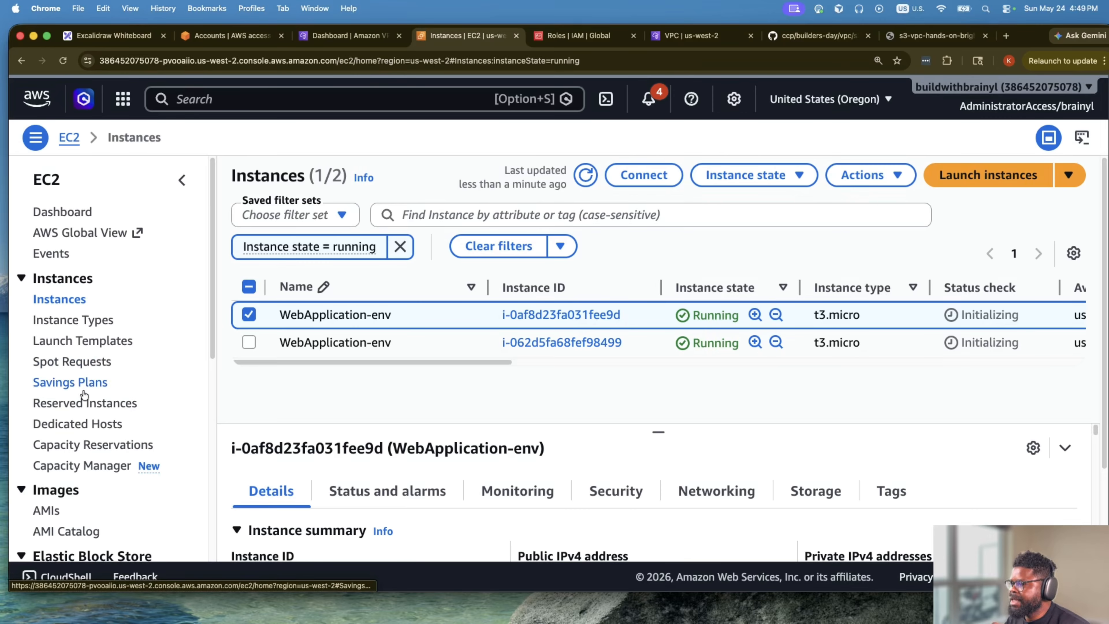
# Open the list of EC2 Auto Scaling groups to check the web application's group.
pyautogui.scroll(-5, 83, 385)
pyautogui.scroll(-3, 85, 459)
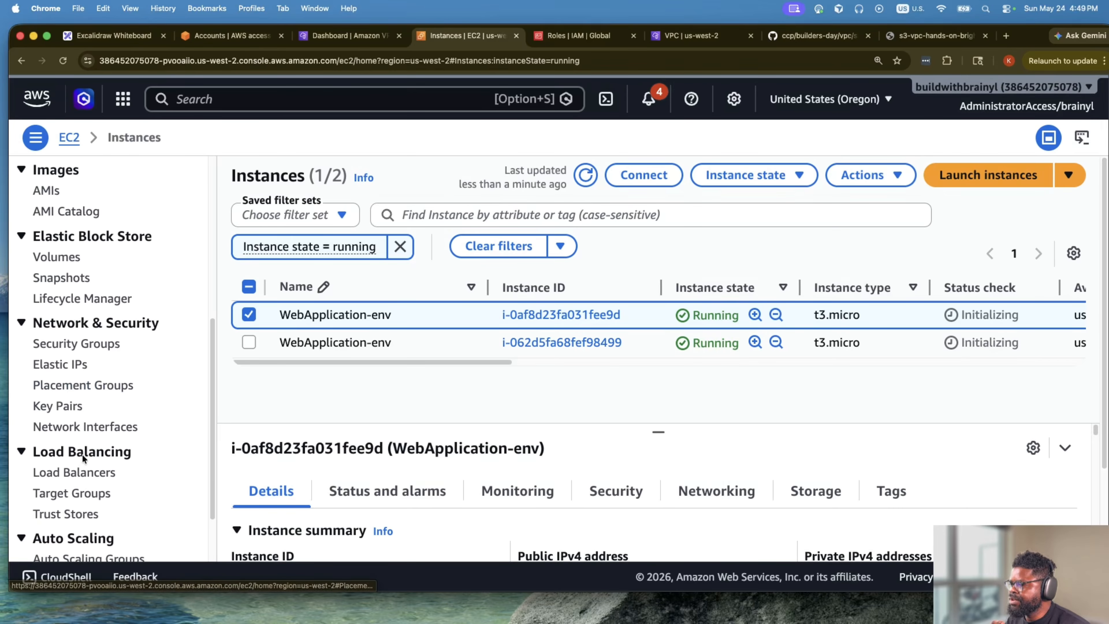
pyautogui.click(101, 510)
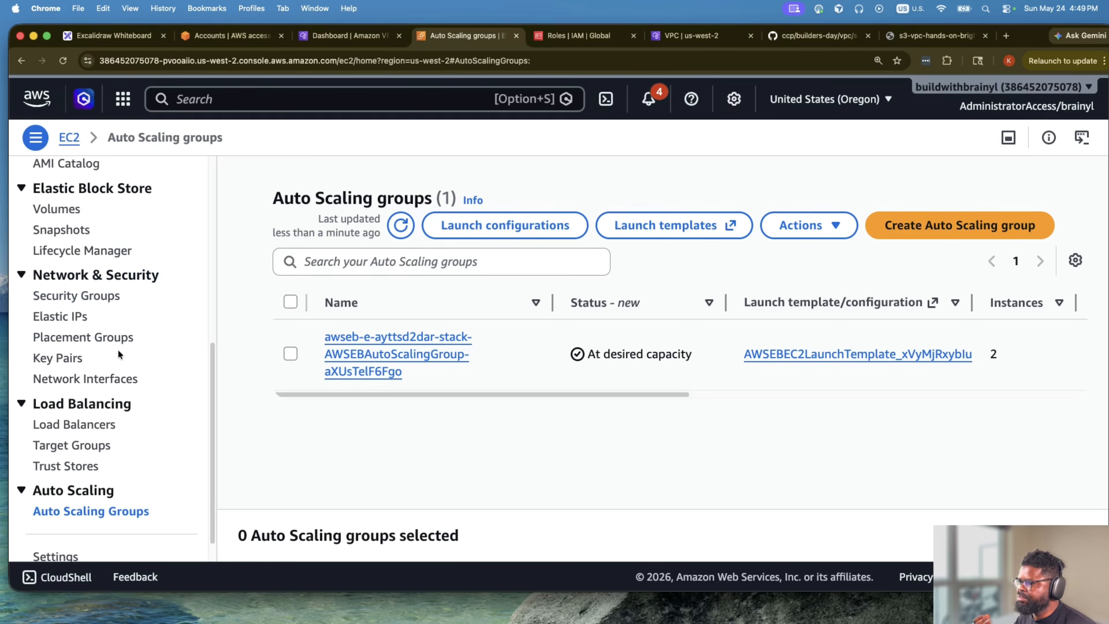
# Go back to the running instances, clear the selected WebApplication-env instance, and refresh the list to review both instances.
pyautogui.scroll(6, 120, 351)
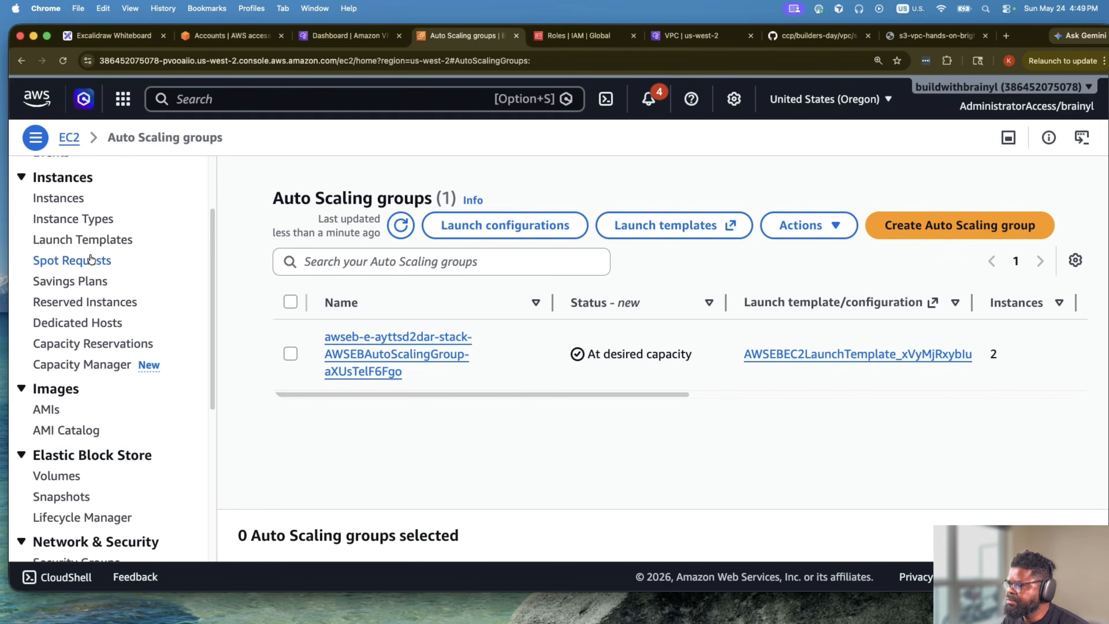
pyautogui.click(59, 198)
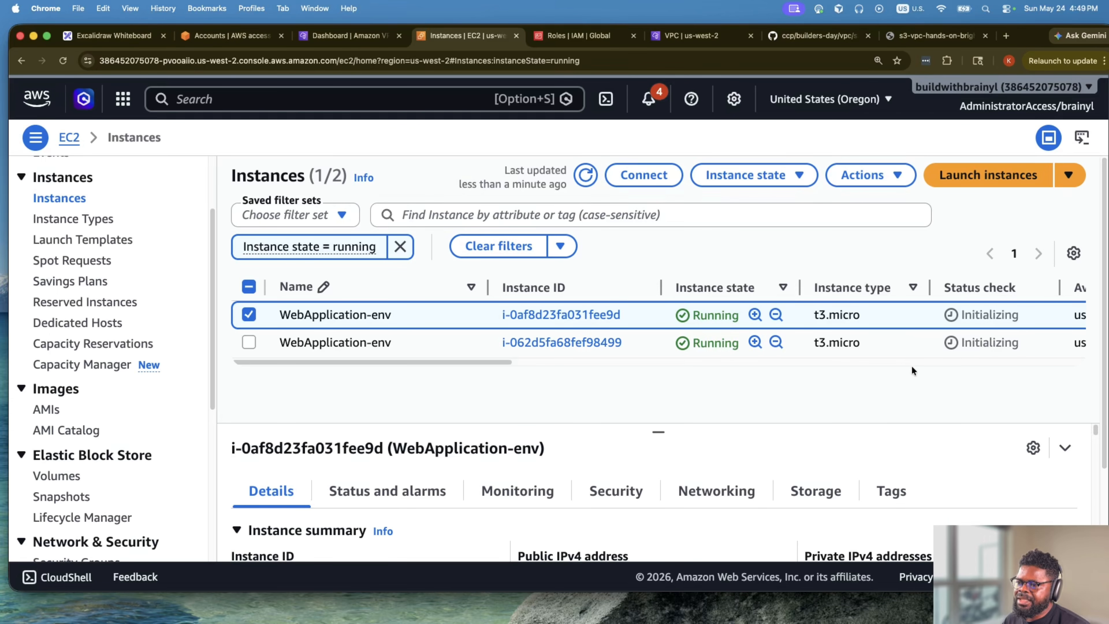
pyautogui.hscroll(10, 912, 362)
pyautogui.moveTo(912, 361); pyautogui.dragTo(310, 372)
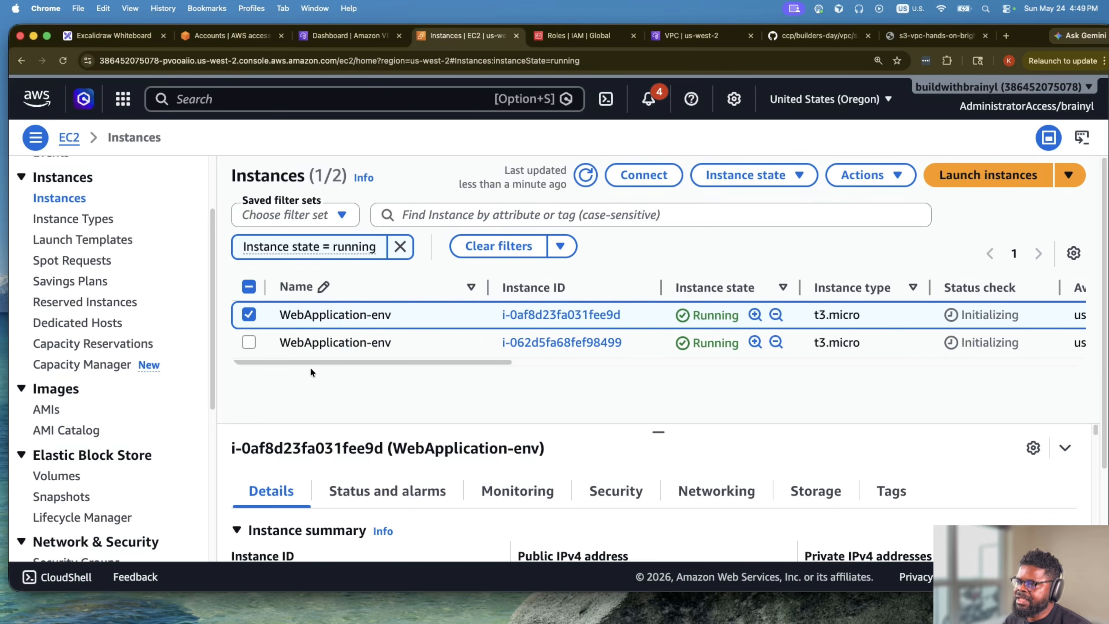
pyautogui.click(249, 313)
pyautogui.click(580, 175)
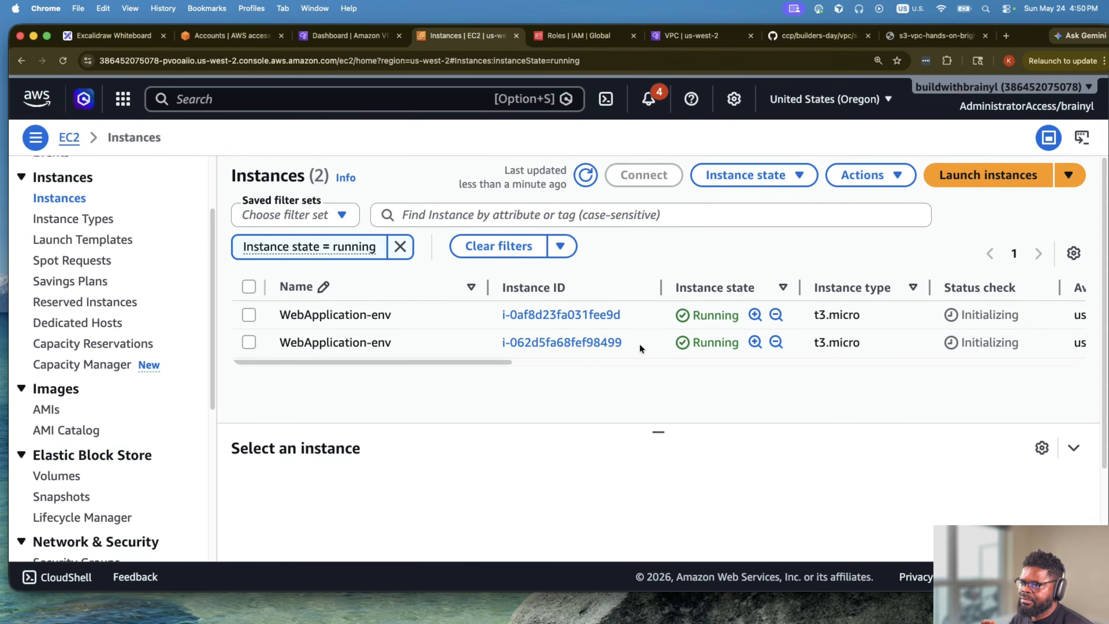
pyautogui.moveTo(639, 362); pyautogui.dragTo(332, 260)
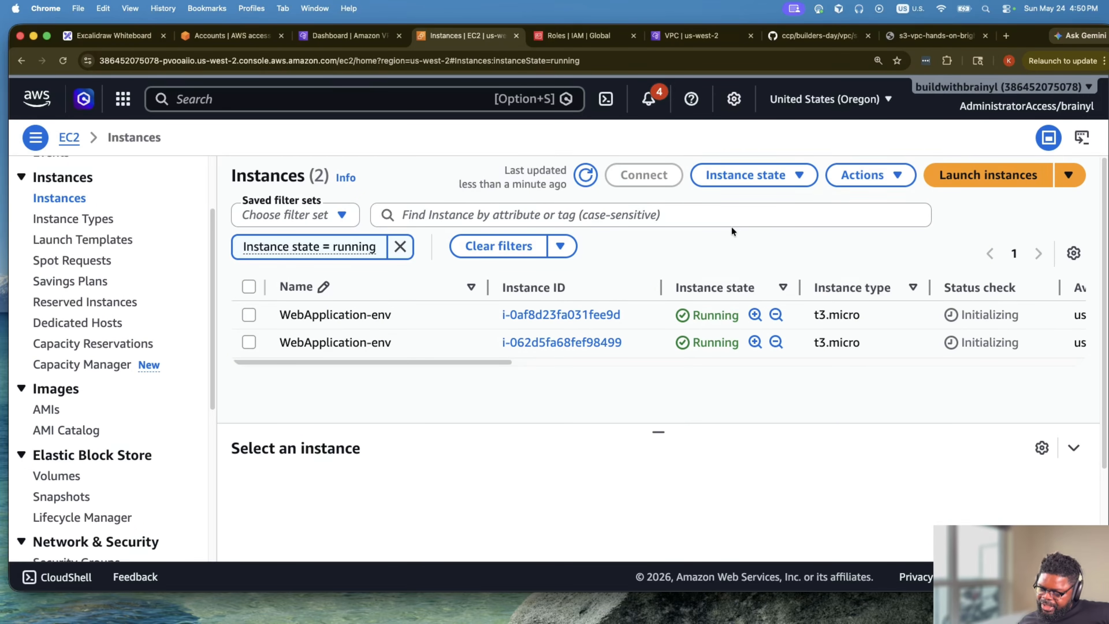
# Open the awseb application load balancer and examine its status, scheme, VPC, Availability Zones, DNS name and listeners.
pyautogui.scroll(-5, 109, 394)
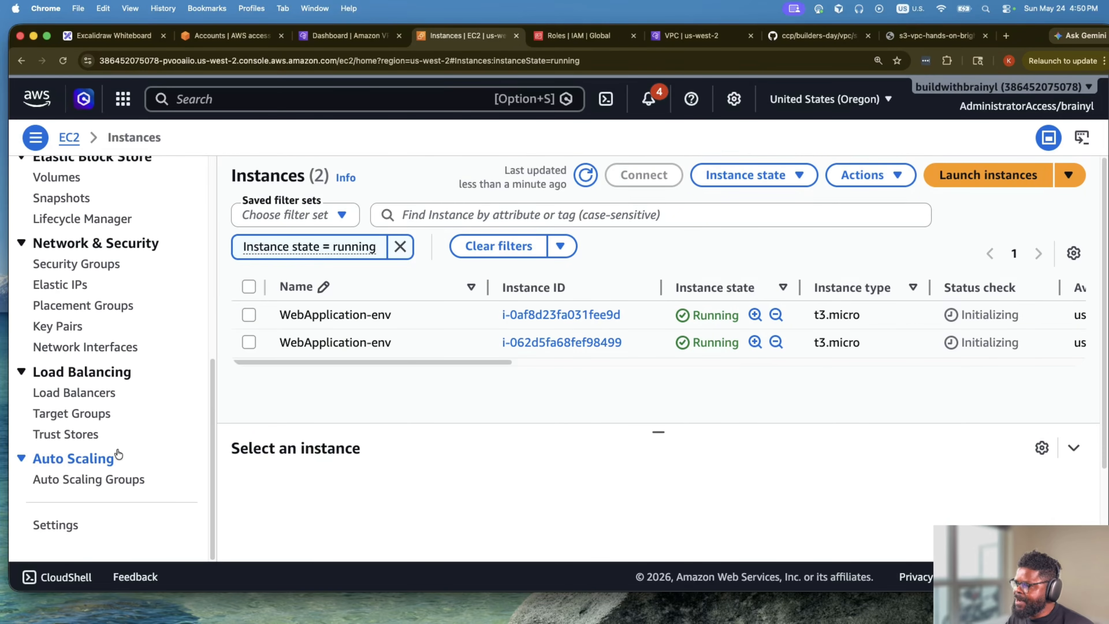
pyautogui.click(75, 393)
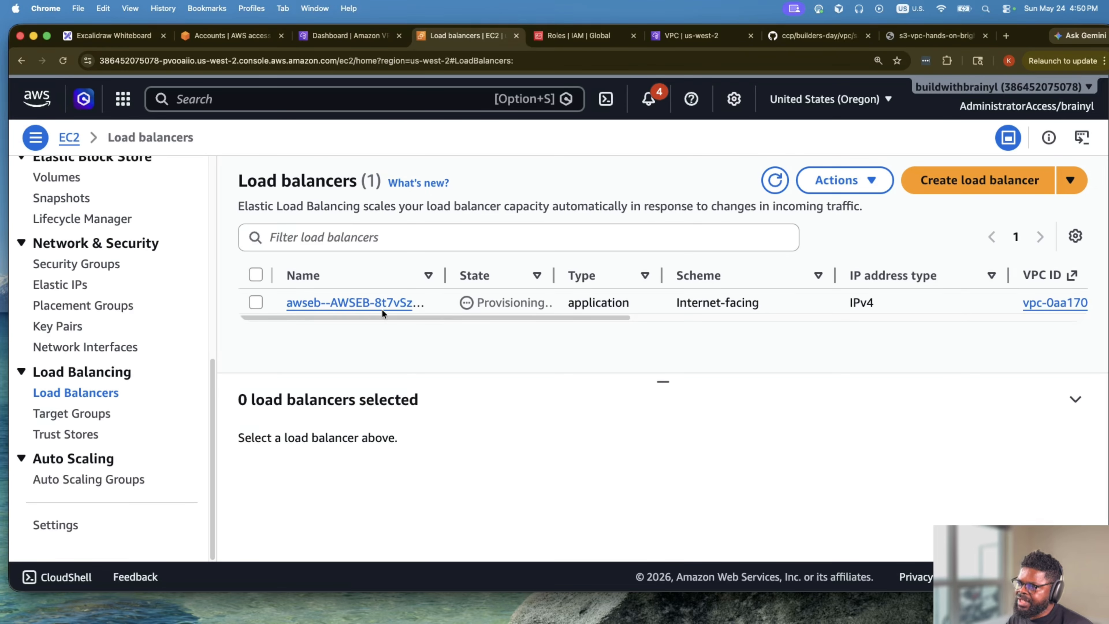
pyautogui.click(382, 308)
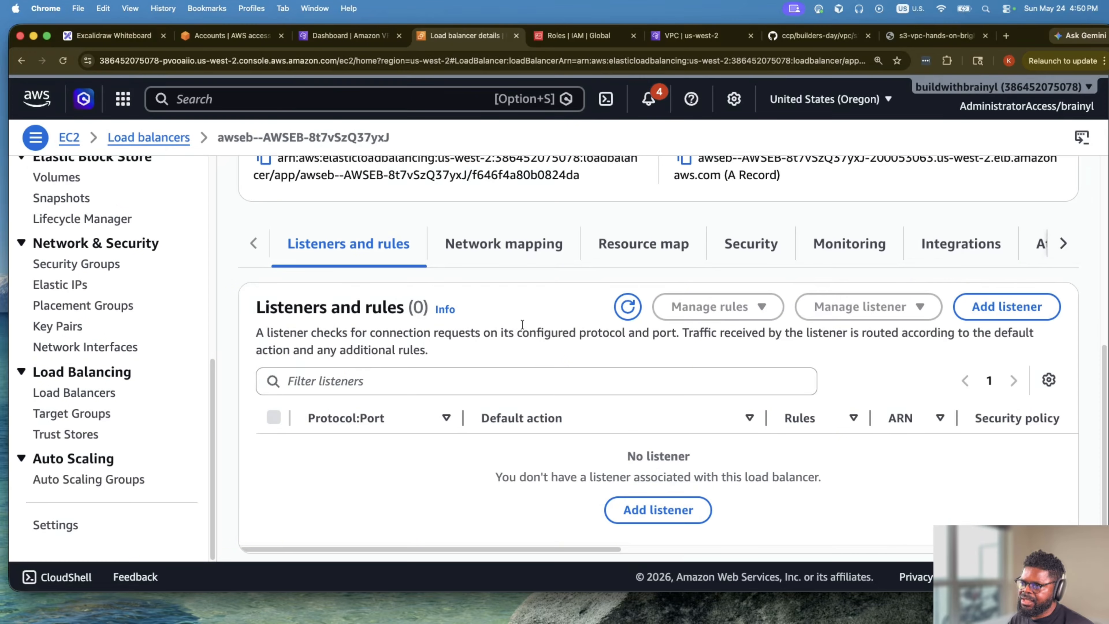
pyautogui.scroll(6, 592, 348)
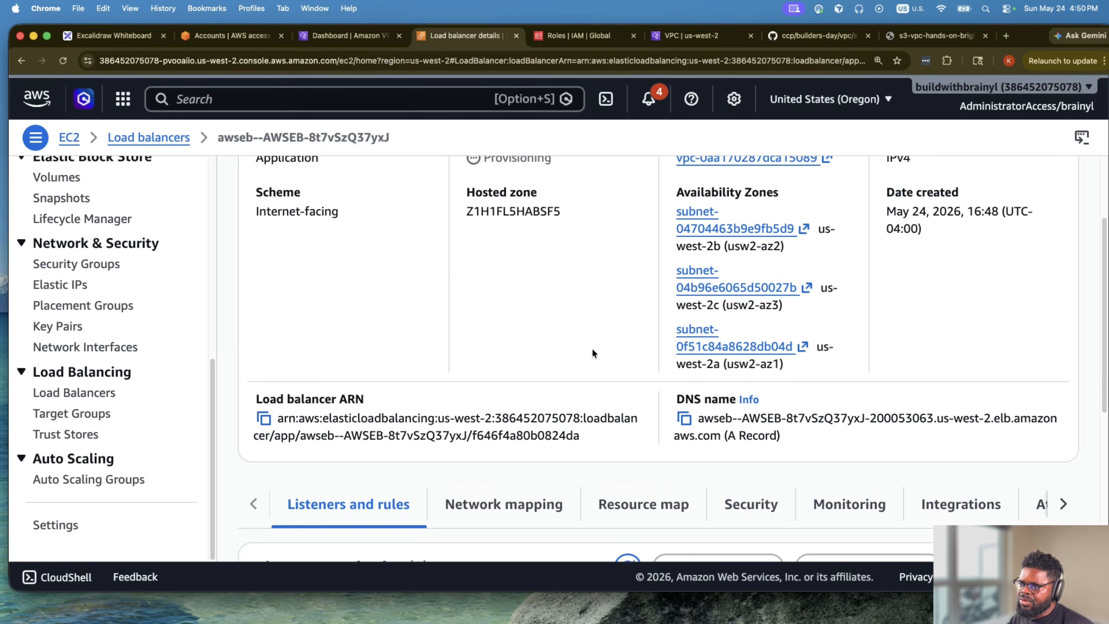
pyautogui.scroll(2, 591, 349)
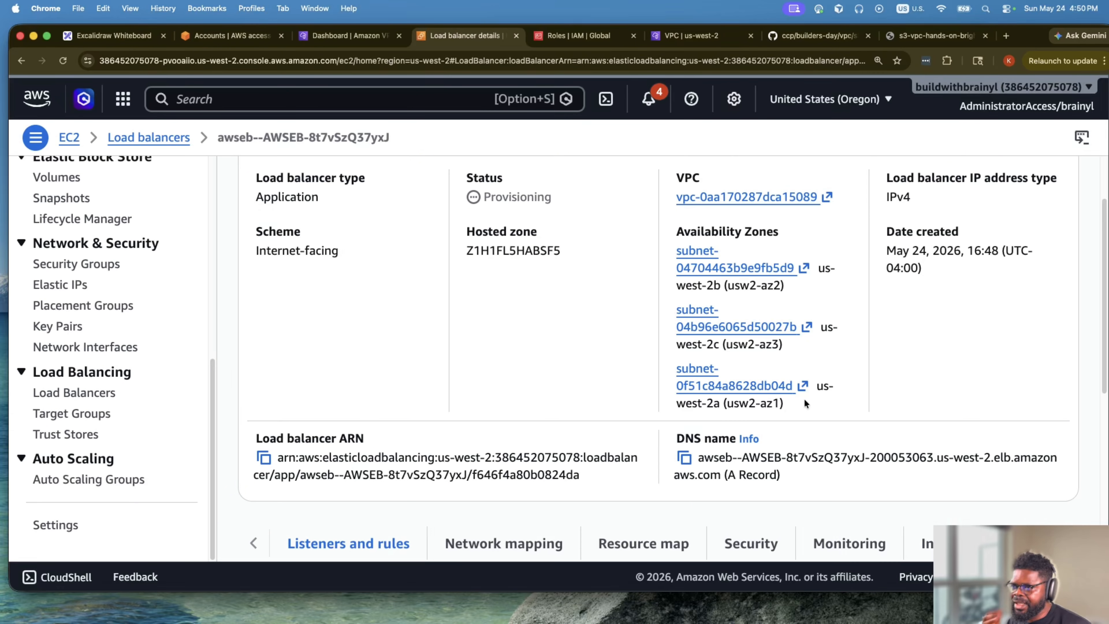
pyautogui.scroll(4, 840, 374)
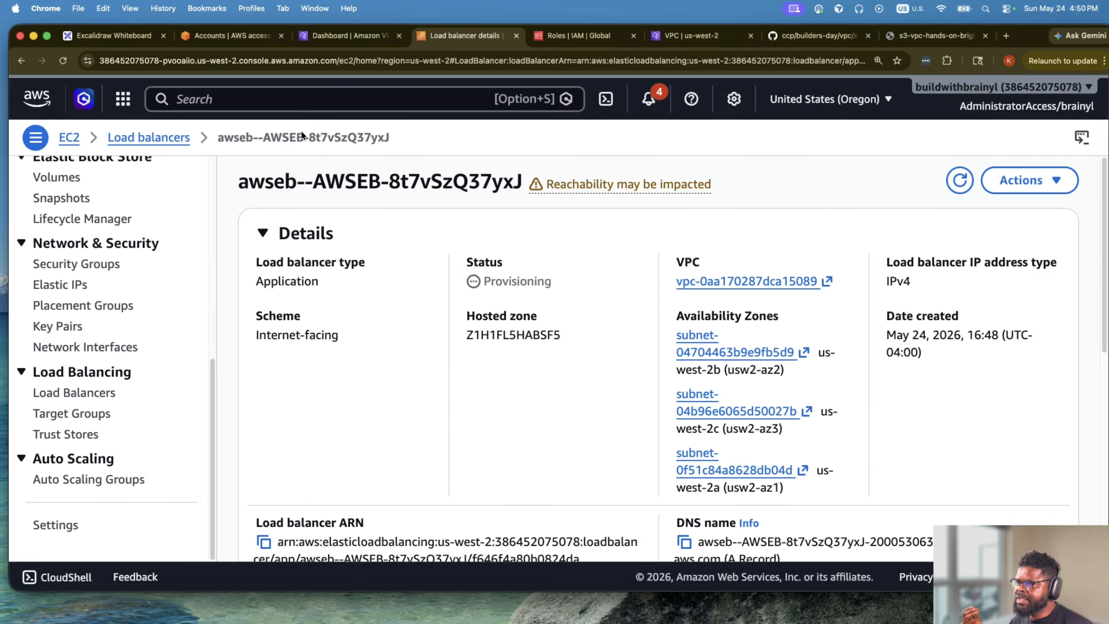
# Read the load balancer's reachability warning and examine the network mapping of its Availability Zones and subnets.
pyautogui.click(623, 185)
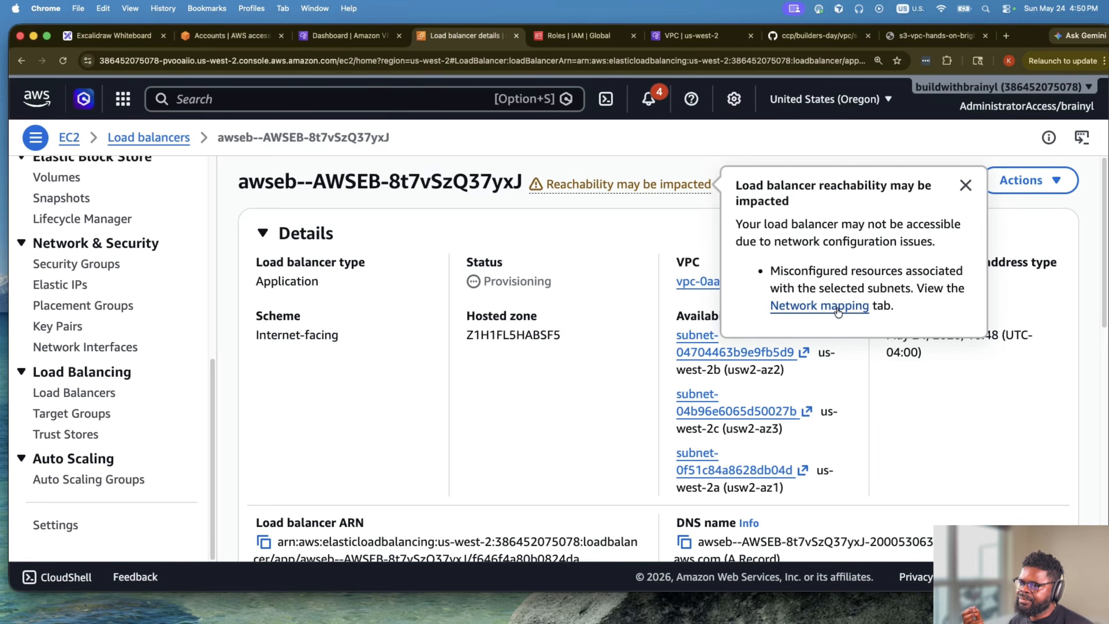
pyautogui.click(966, 184)
pyautogui.scroll(-10, 700, 335)
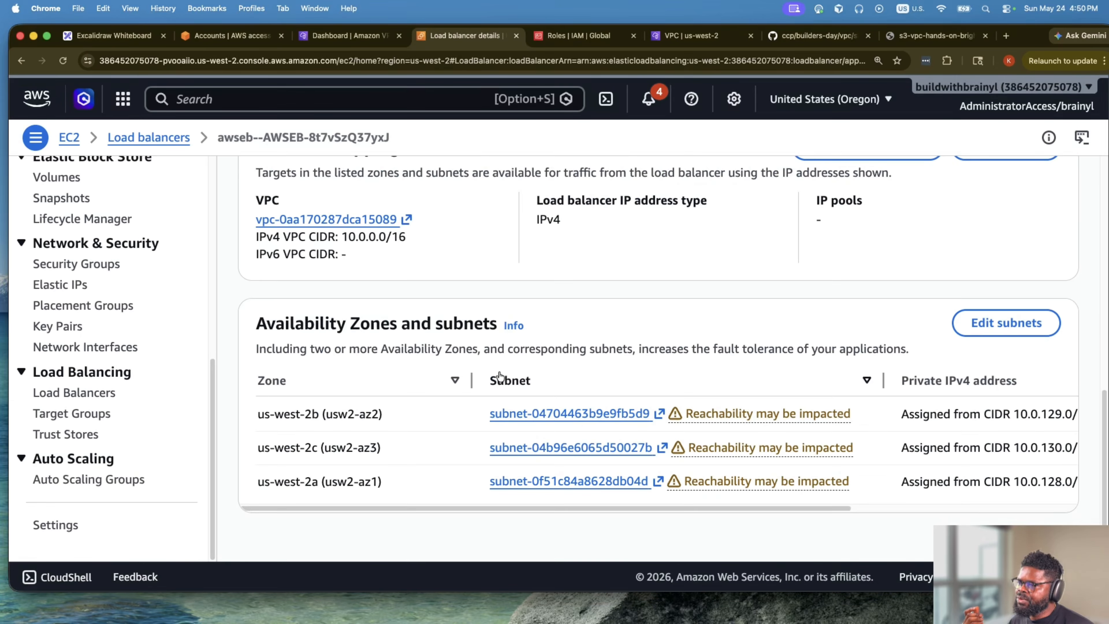
# Open the load balancer's us-west-2b subnet and examine its route table and subnet details.
pyautogui.click(617, 414)
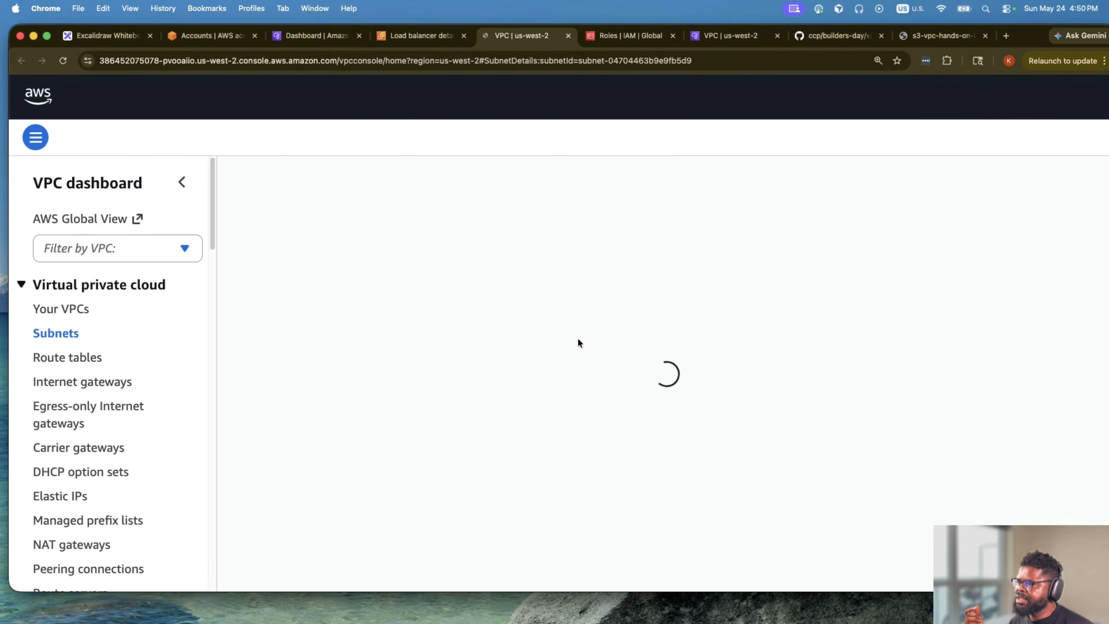
pyautogui.scroll(-5, 532, 441)
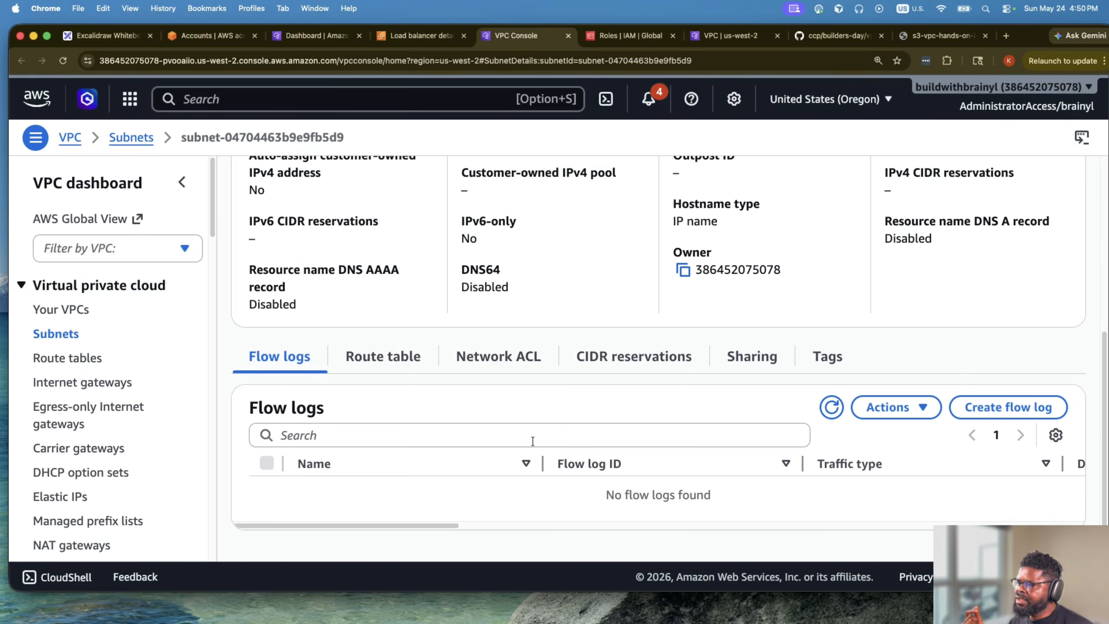
pyautogui.click(395, 358)
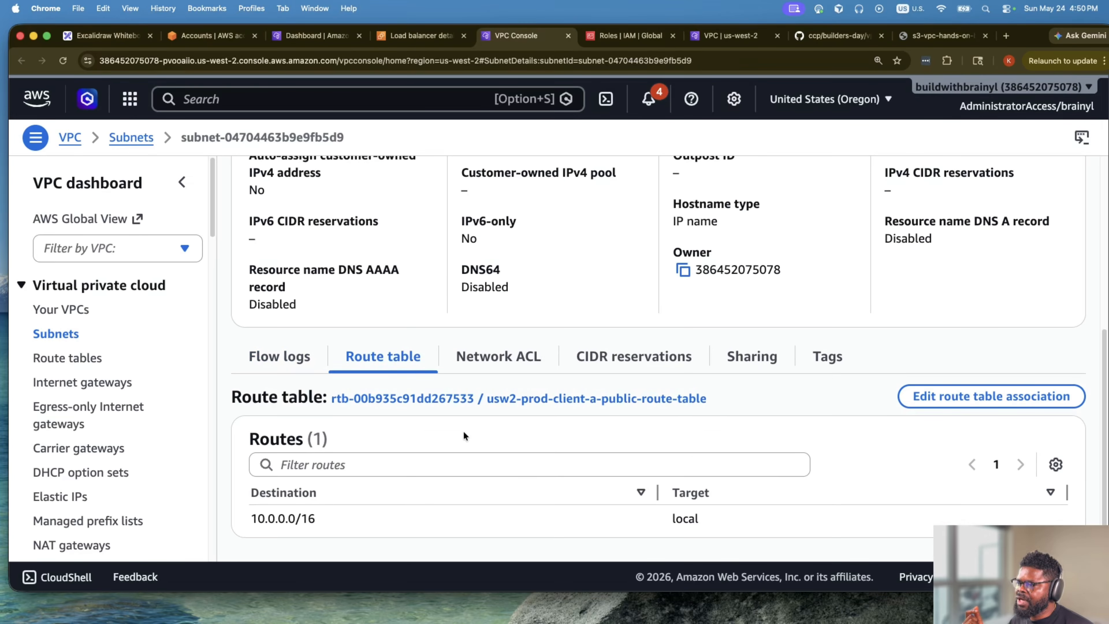
pyautogui.scroll(-1, 463, 432)
pyautogui.scroll(7, 294, 358)
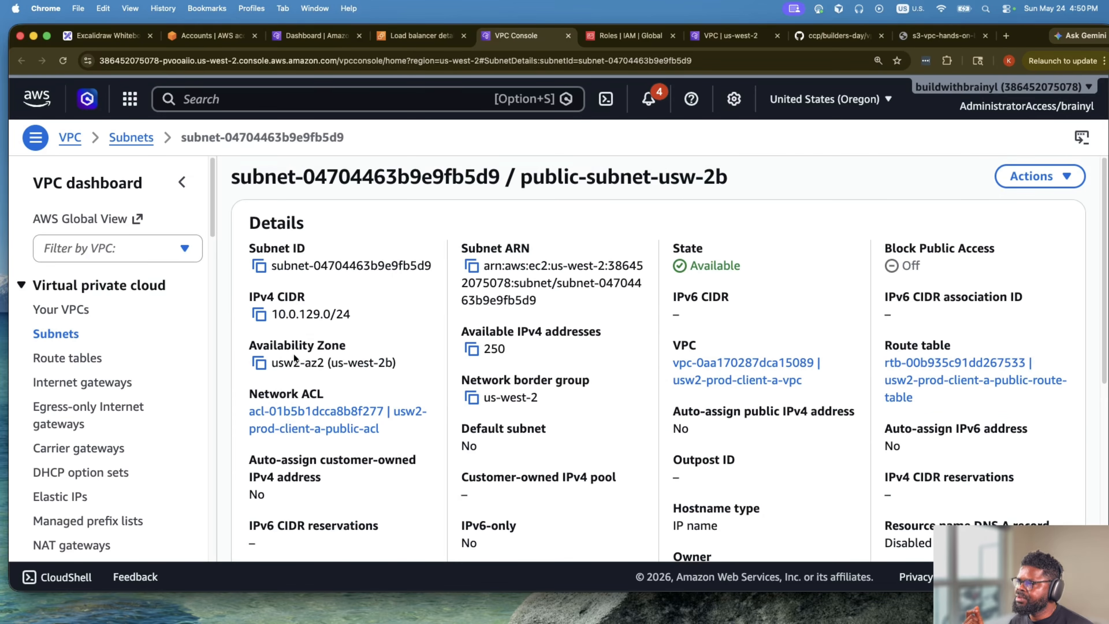
pyautogui.scroll(-3, 469, 380)
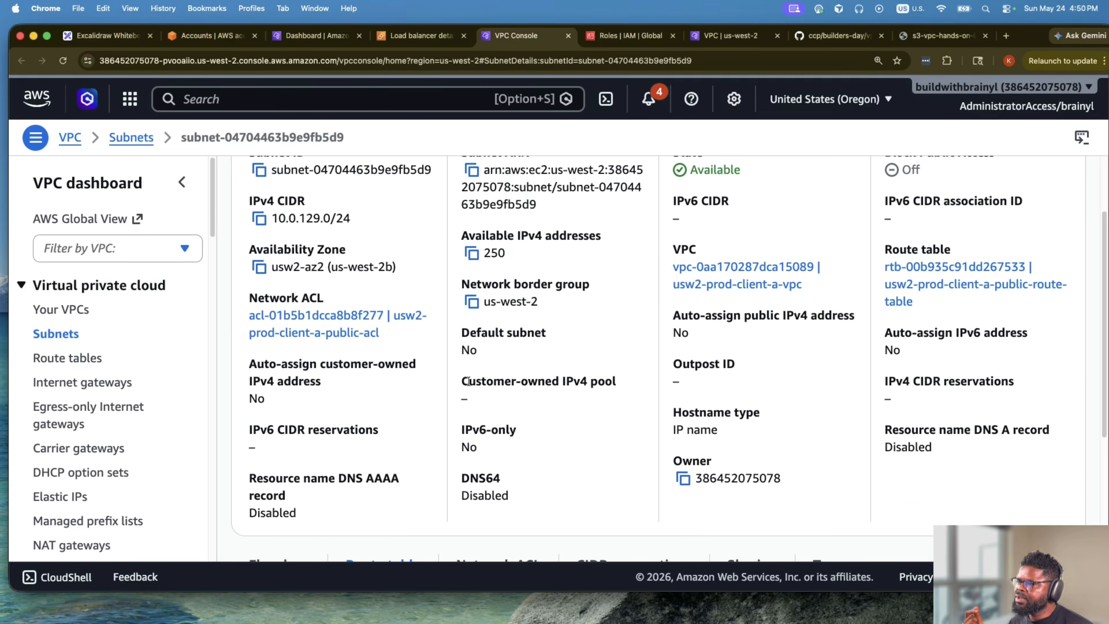
# Review the inbound and outbound rules of the us-west-2b public subnet's network ACL.
pyautogui.scroll(-3, 509, 383)
pyautogui.click(507, 443)
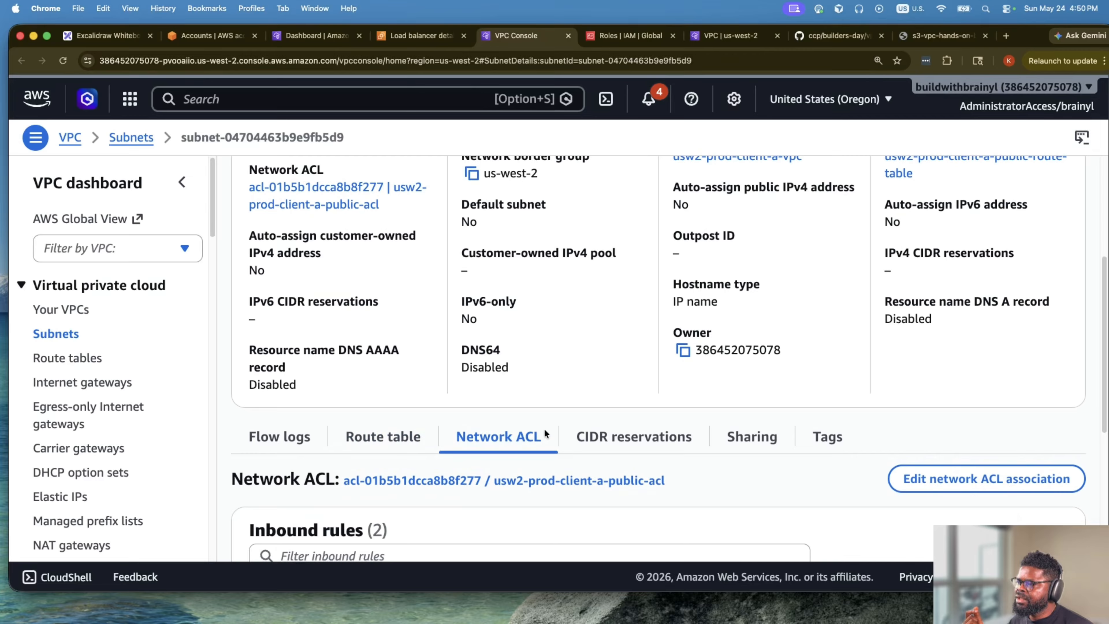
pyautogui.scroll(-5, 544, 427)
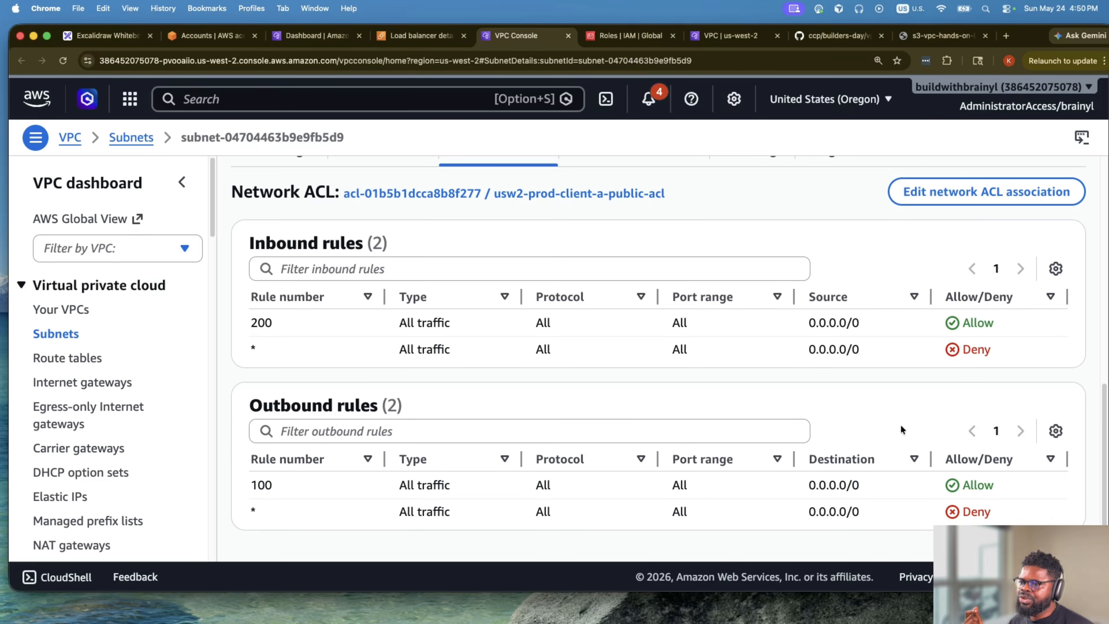
# Check the us-west-2b subnet's flow logs, routes and route table association settings, and return to its details without changing the association.
pyautogui.scroll(5, 869, 398)
pyautogui.click(384, 395)
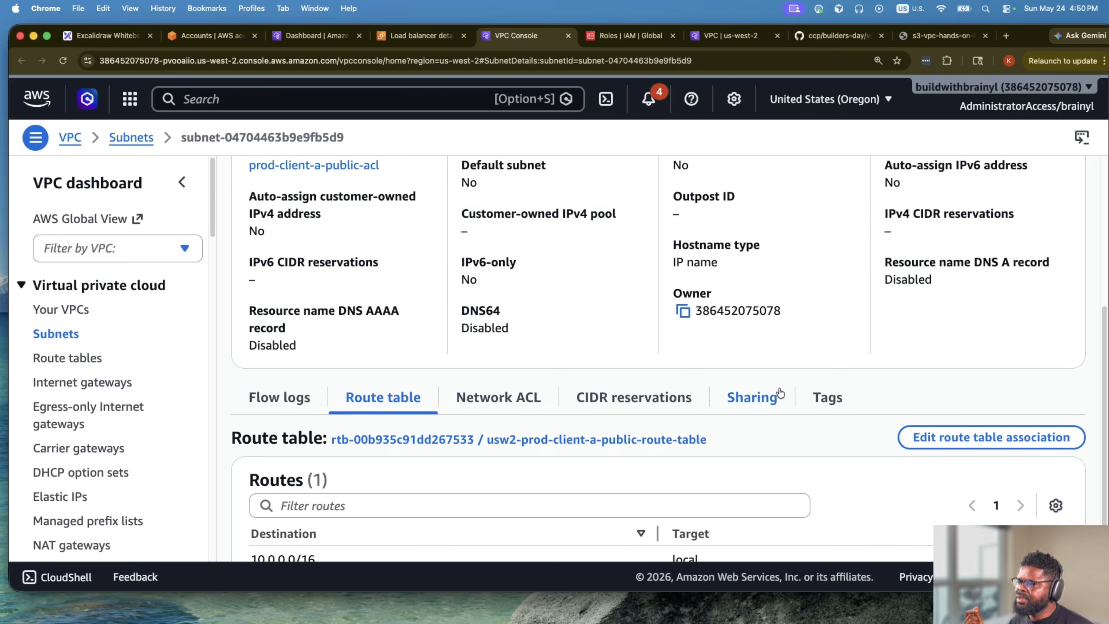
pyautogui.click(279, 348)
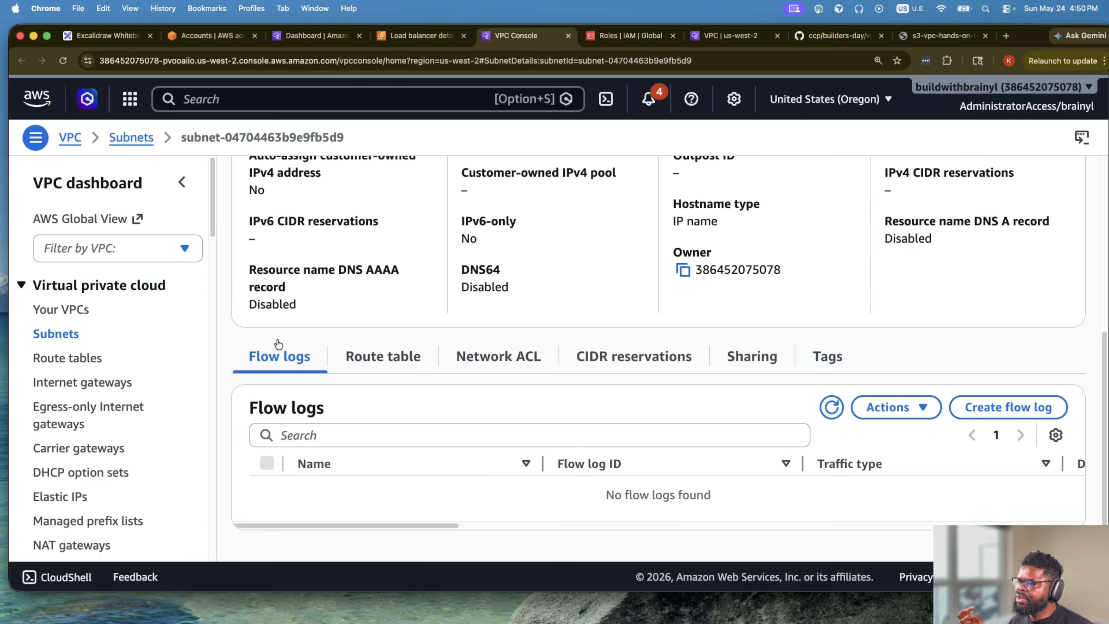
pyautogui.click(407, 362)
pyautogui.scroll(-1, 991, 370)
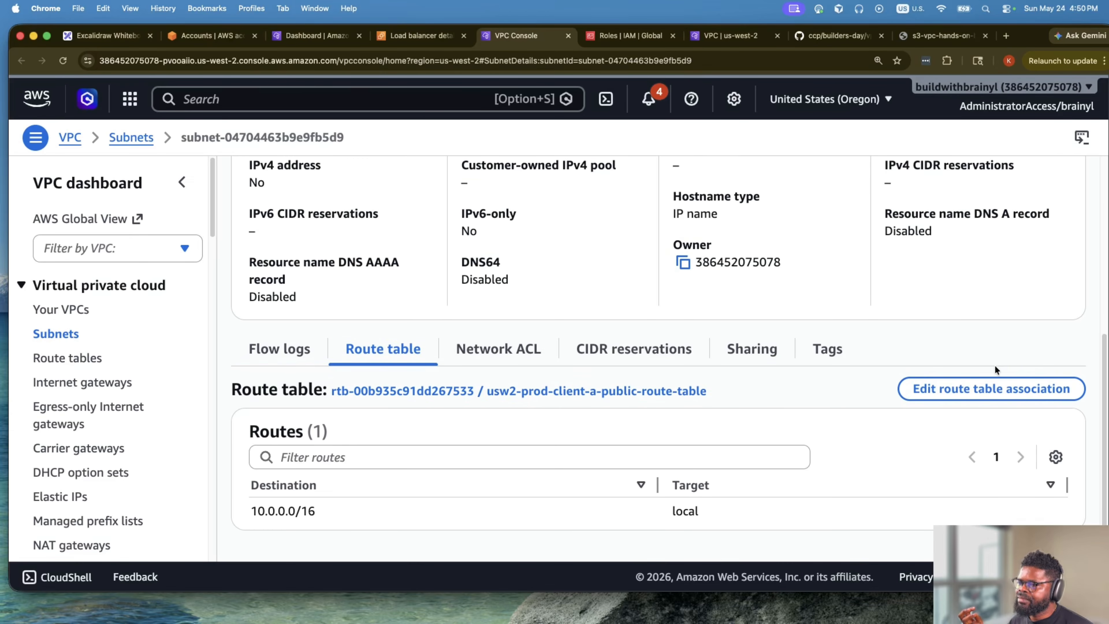
pyautogui.click(984, 395)
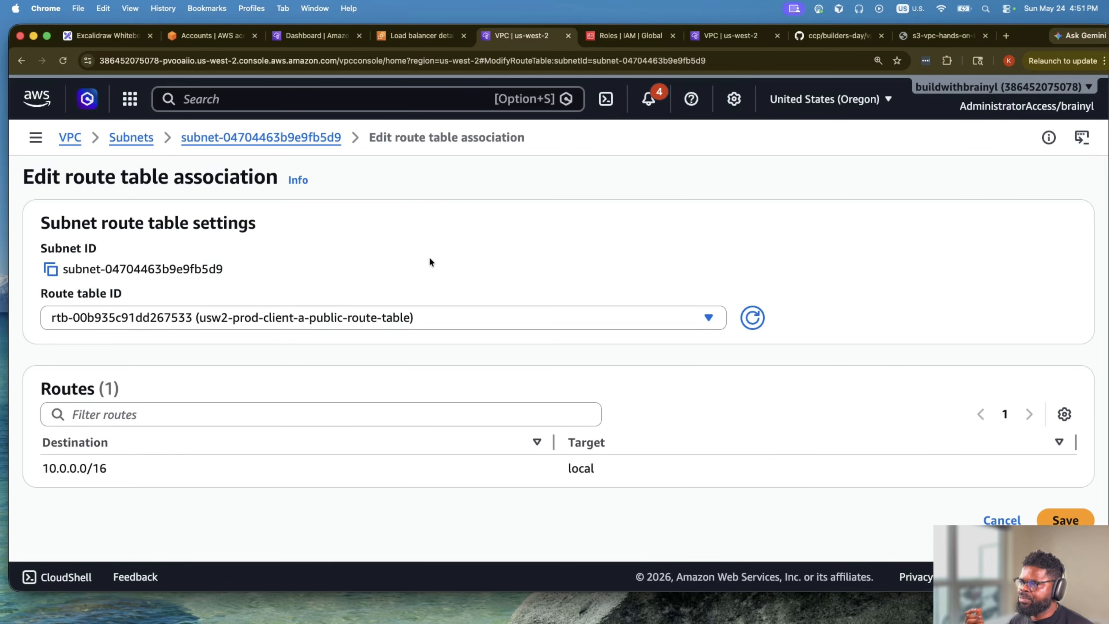
pyautogui.click(279, 139)
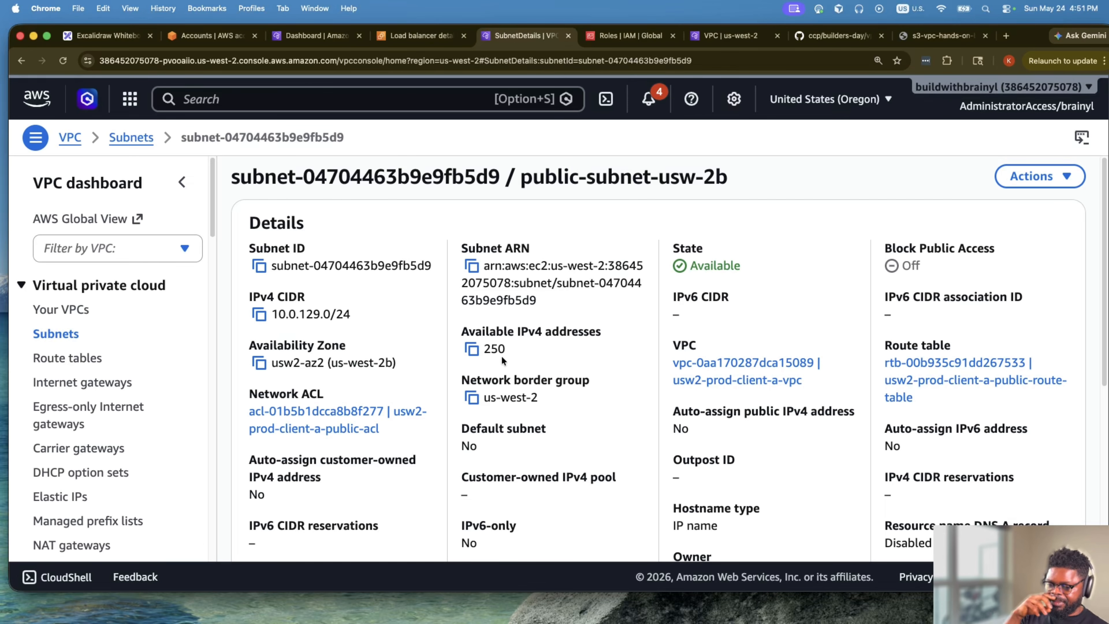
# Filter the VPC route tables by "public", open usw2-prod-client-a-public-route-table and inspect its routes.
pyautogui.scroll(-3, 78, 450)
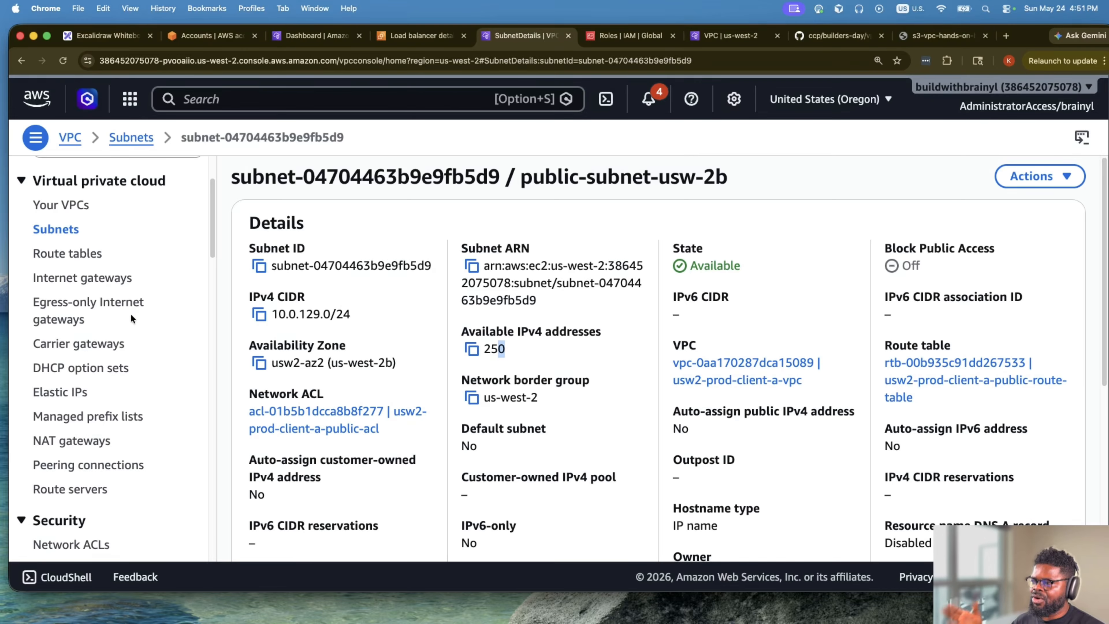
pyautogui.scroll(-1, 170, 416)
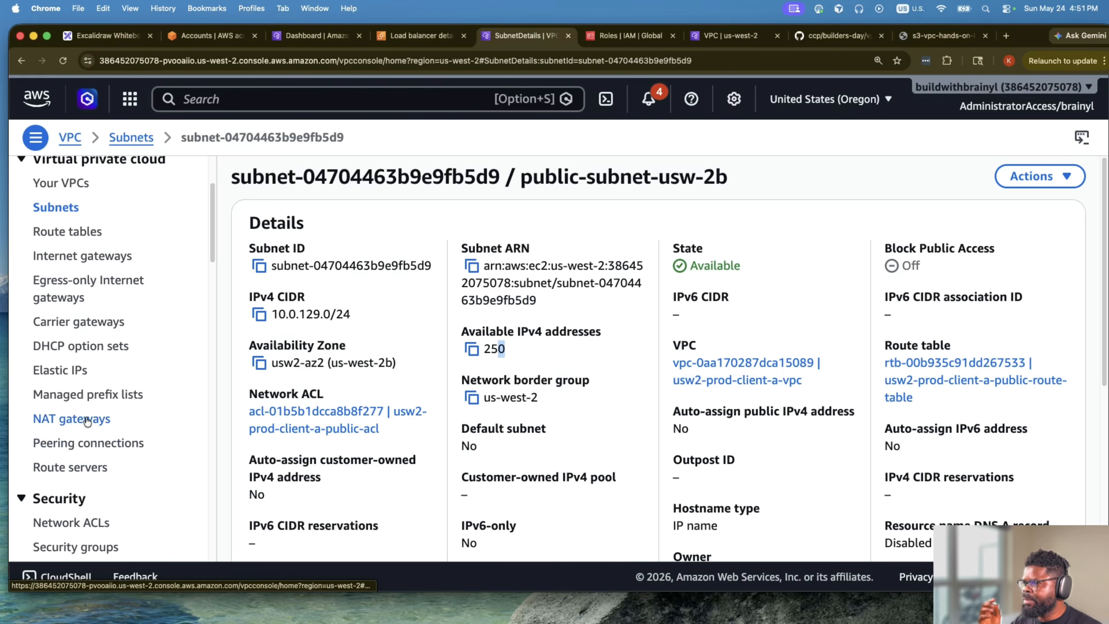
pyautogui.click(80, 230)
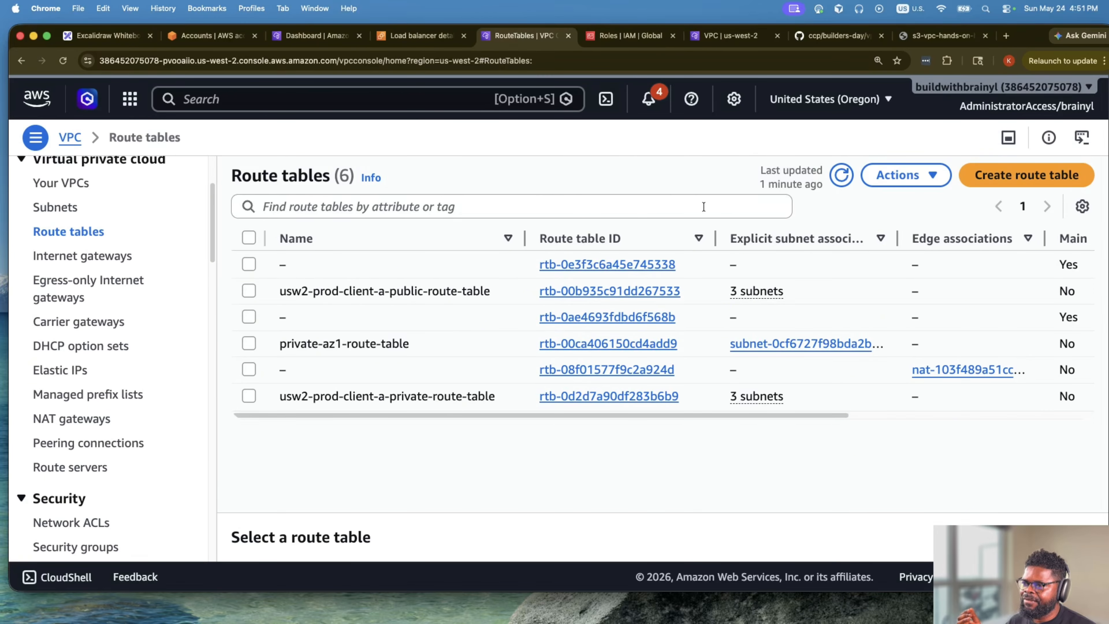
pyautogui.click(471, 205)
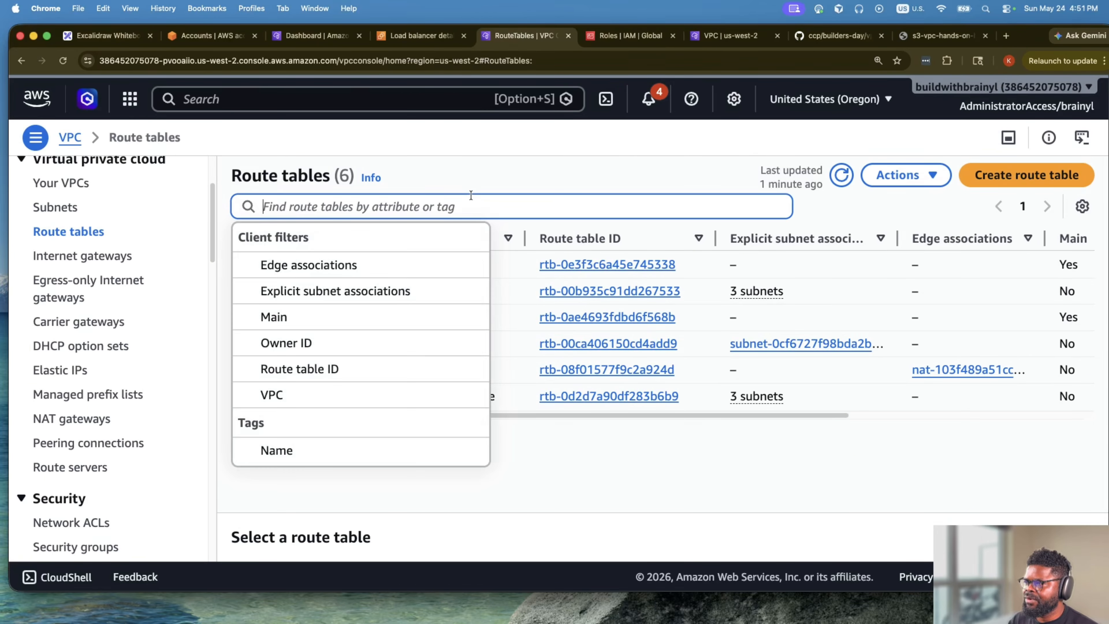
pyautogui.write('public')
pyautogui.press('Return')
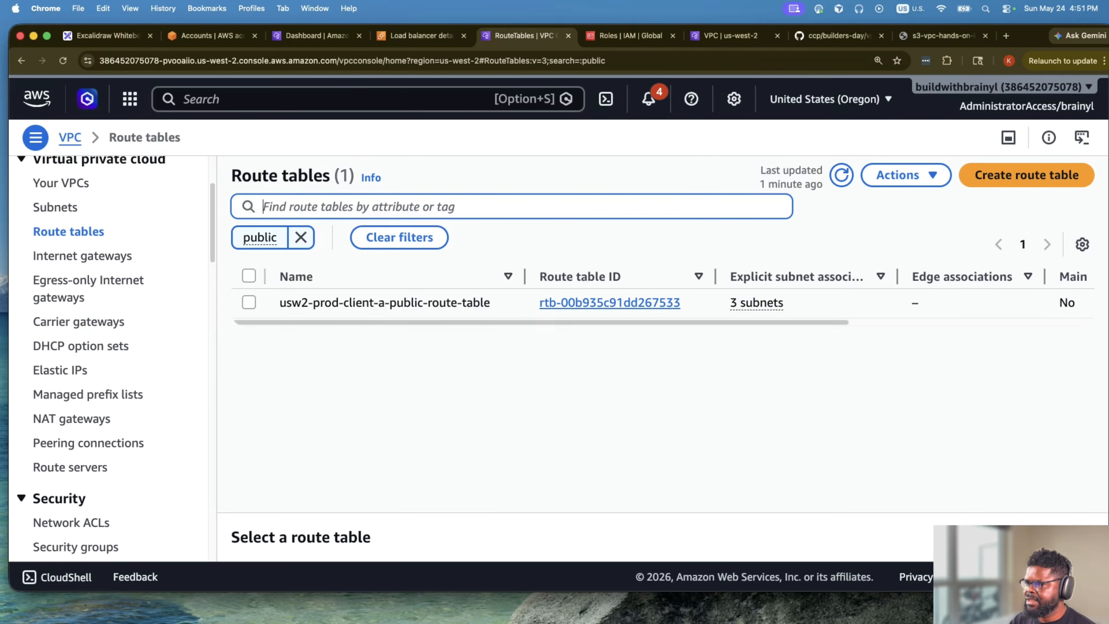
pyautogui.click(612, 305)
pyautogui.scroll(-1, 569, 461)
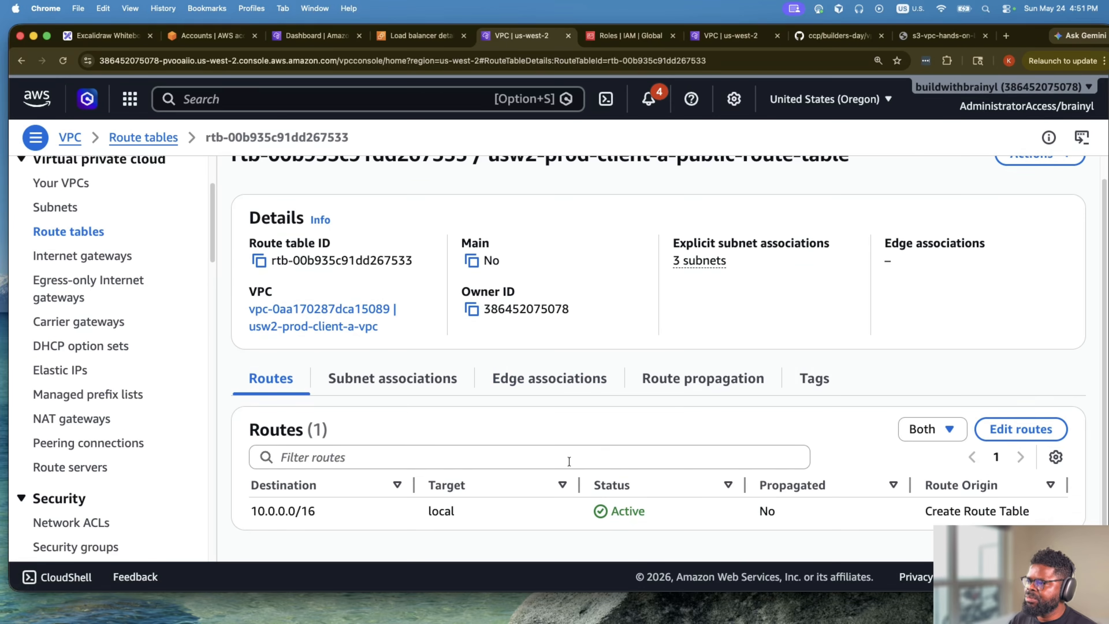
pyautogui.moveTo(253, 511); pyautogui.dragTo(348, 518)
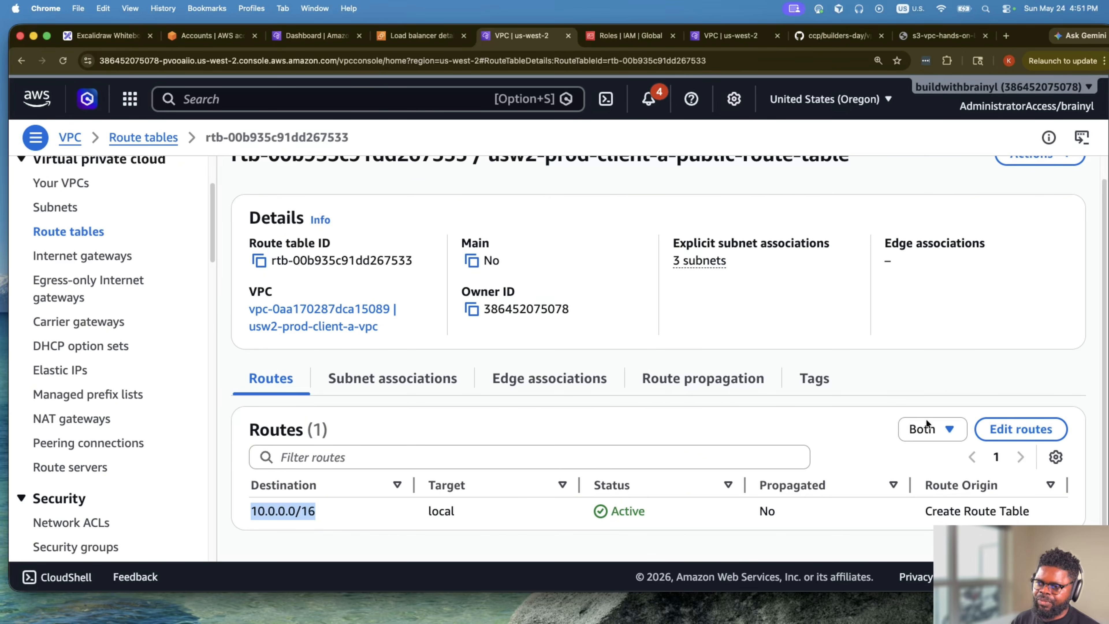
# Add a 0.0.0.0/0 route targeting internet gateway igw-0f8e739959453c426 to the public route table and save the changes.
pyautogui.click(978, 430)
pyautogui.click(84, 330)
pyautogui.click(181, 317)
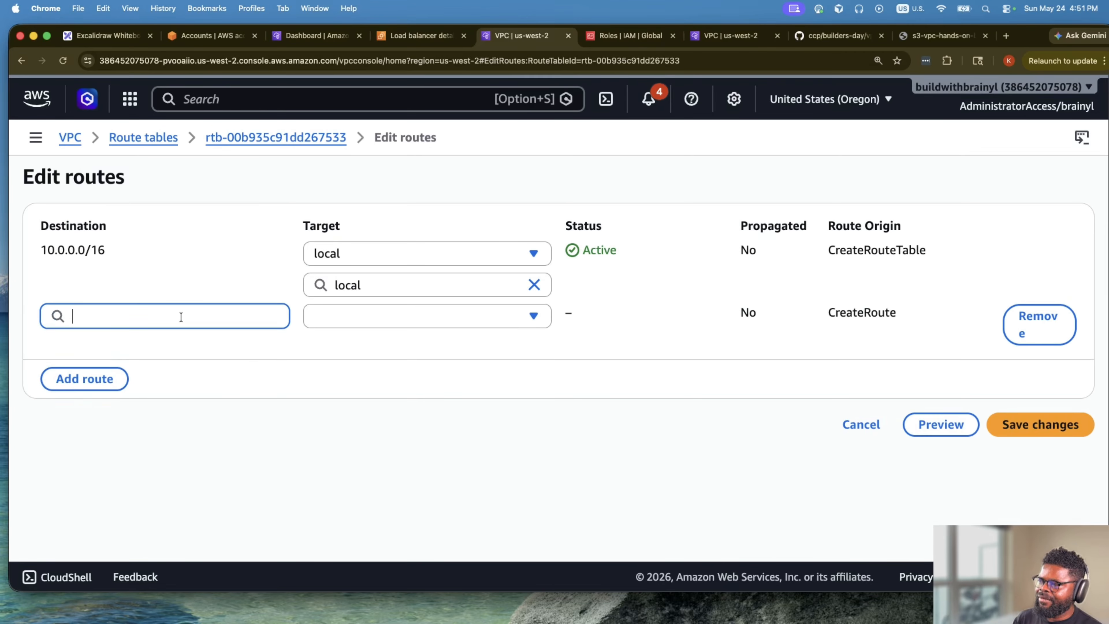
pyautogui.click(185, 345)
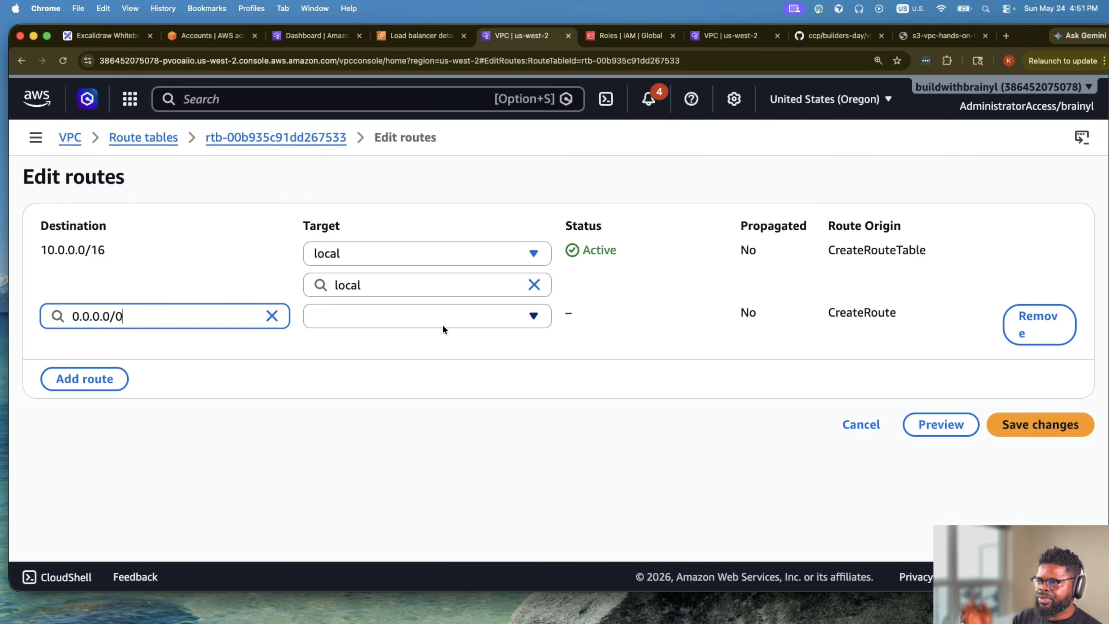
pyautogui.click(449, 321)
pyautogui.click(441, 444)
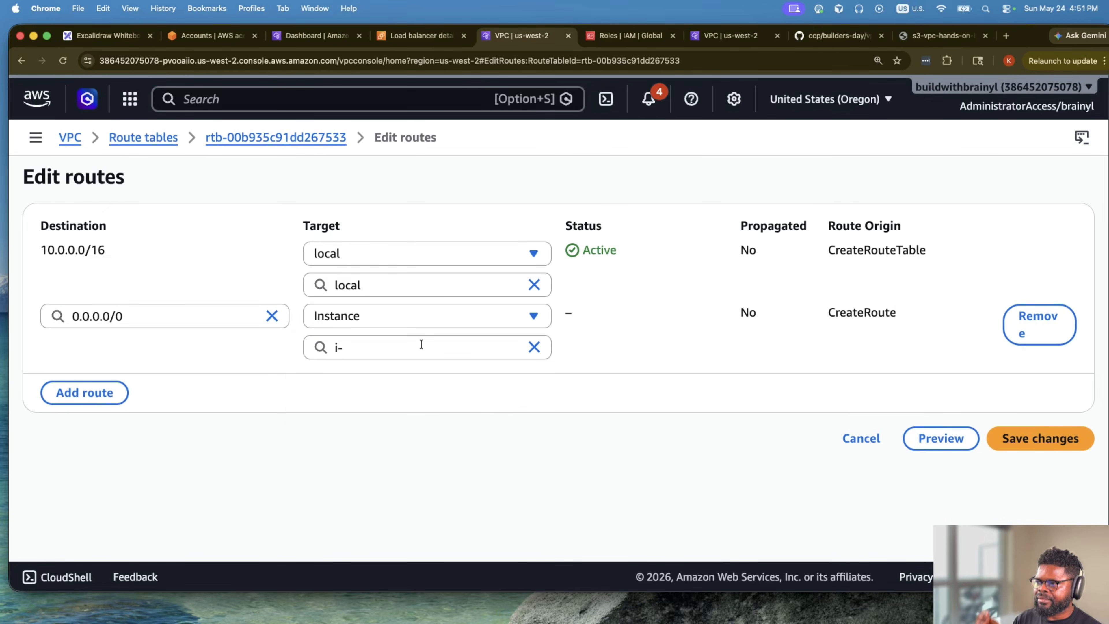
pyautogui.click(423, 317)
pyautogui.click(409, 472)
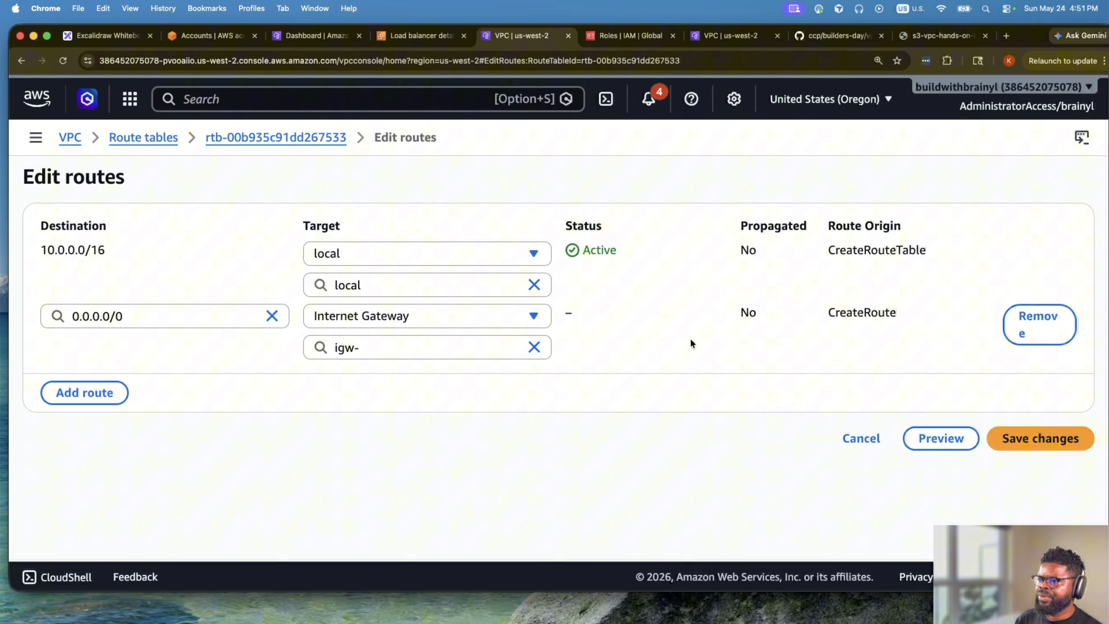
pyautogui.click(413, 346)
pyautogui.click(437, 402)
pyautogui.click(998, 437)
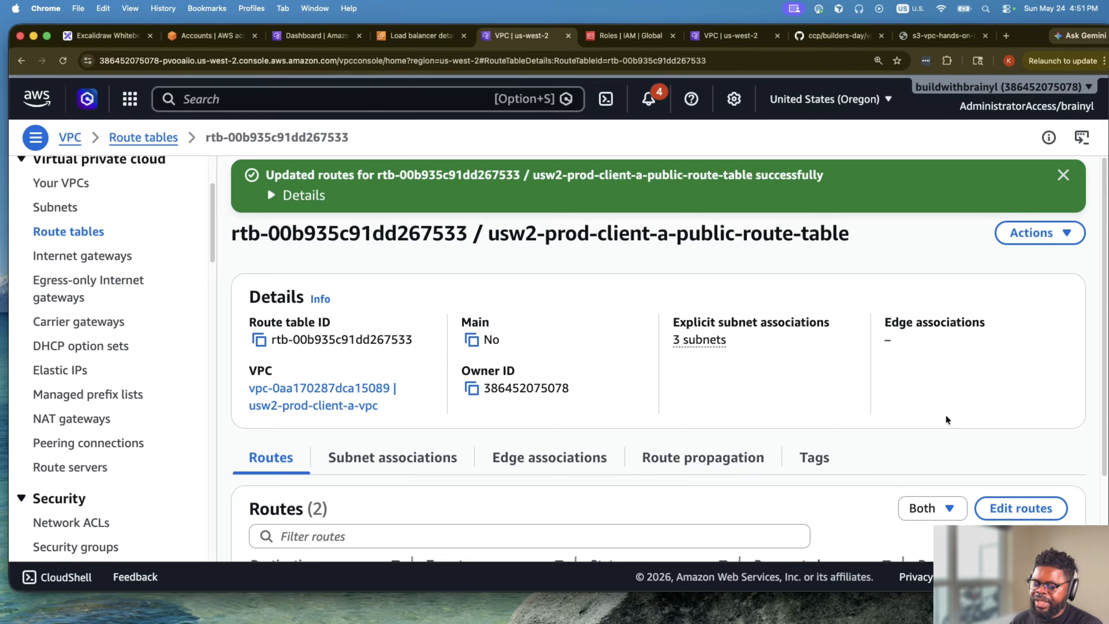
# Review the public route table's 0.0.0.0/0 internet gateway route and 10.0.0.0/16 local route, cross-checking the load balancer's zones and subnets.
pyautogui.scroll(-3, 808, 413)
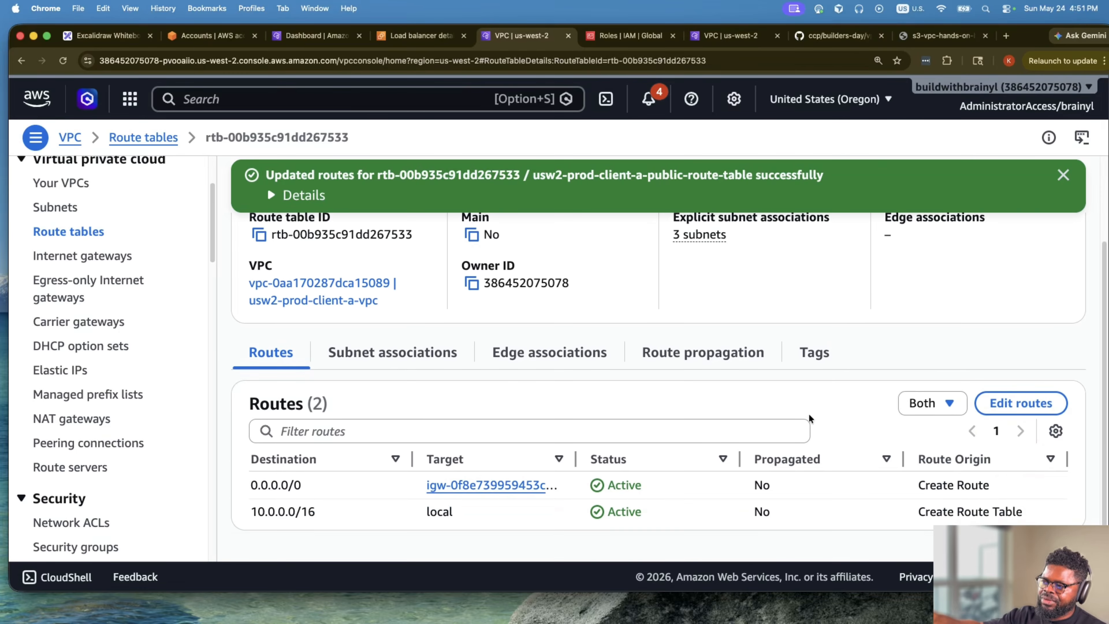
pyautogui.moveTo(426, 485); pyautogui.dragTo(574, 480)
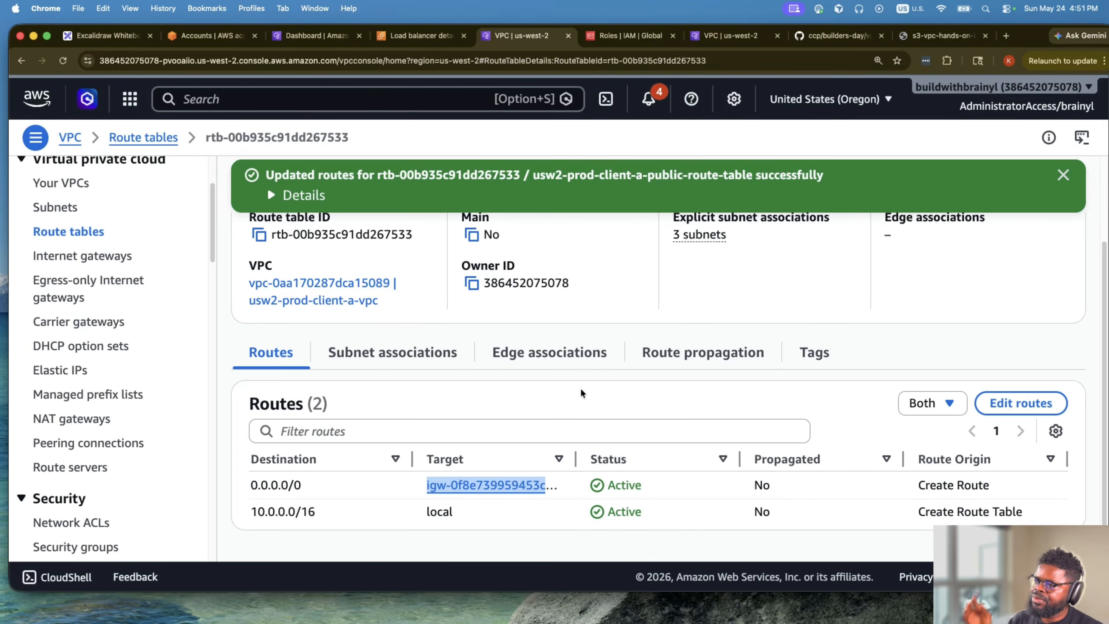
pyautogui.click(401, 37)
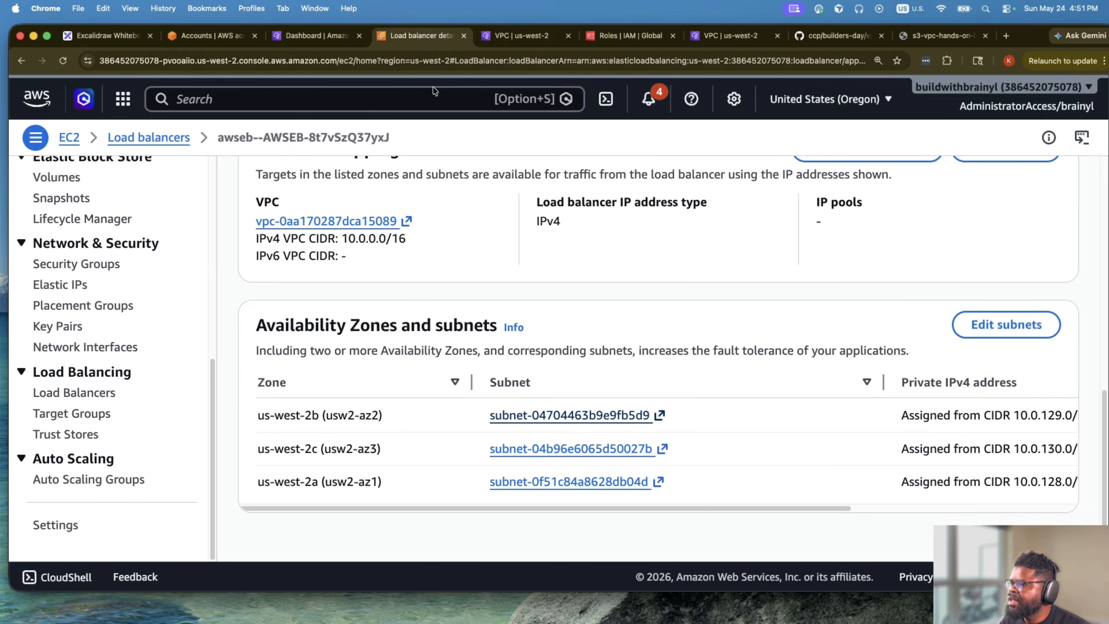
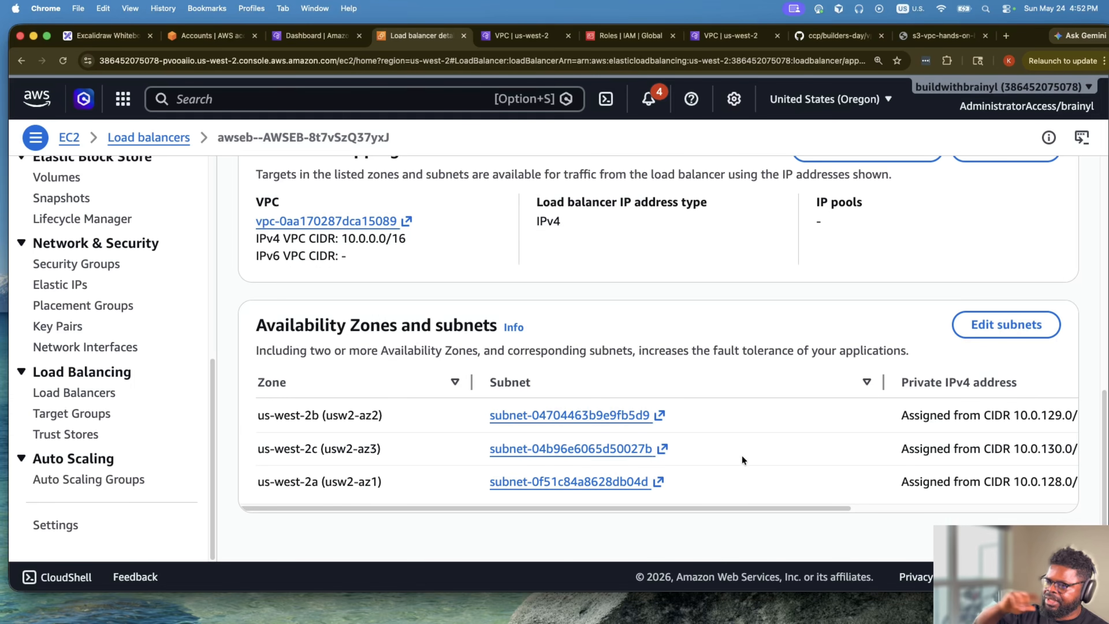
pyautogui.click(495, 29)
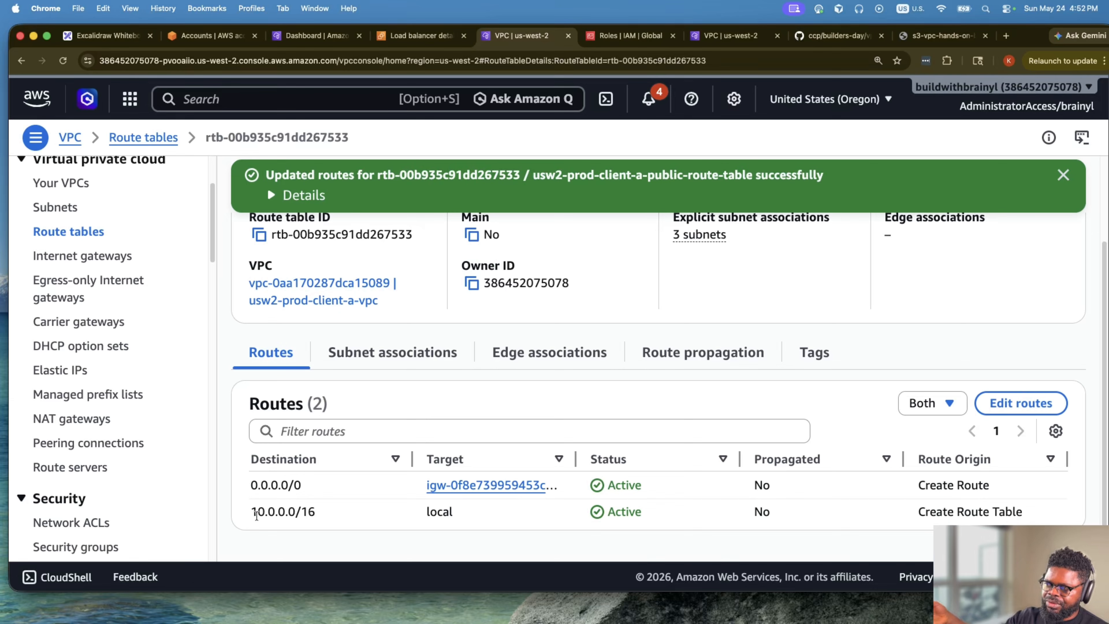
pyautogui.moveTo(258, 512); pyautogui.dragTo(494, 515)
pyautogui.moveTo(247, 485); pyautogui.dragTo(313, 485)
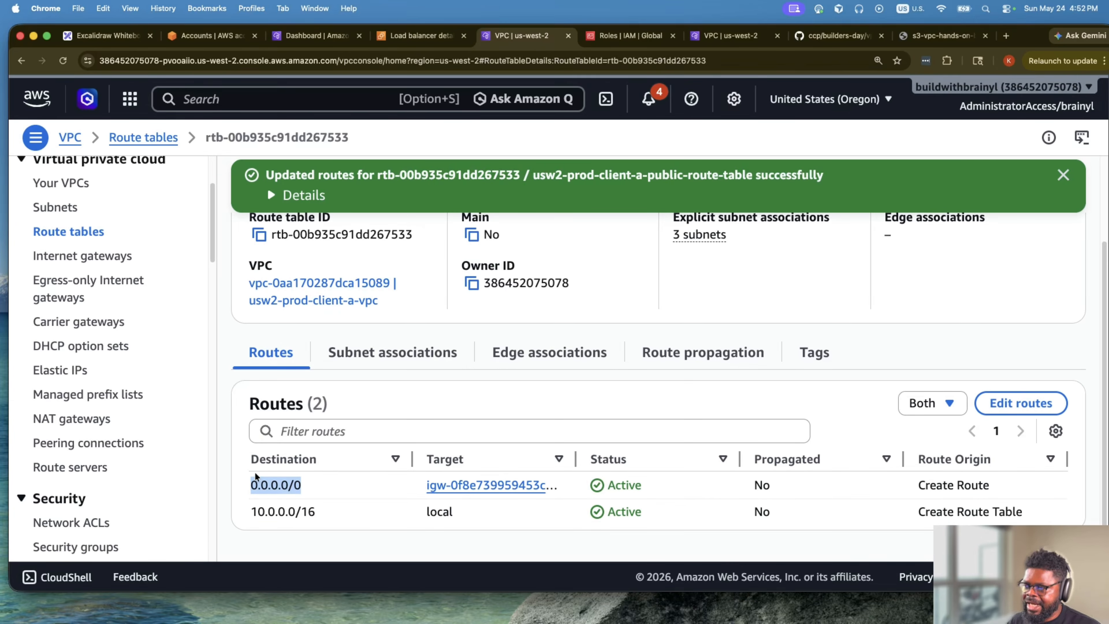
pyautogui.moveTo(250, 481); pyautogui.dragTo(352, 489)
pyautogui.moveTo(573, 462); pyautogui.dragTo(595, 462)
pyautogui.click(381, 35)
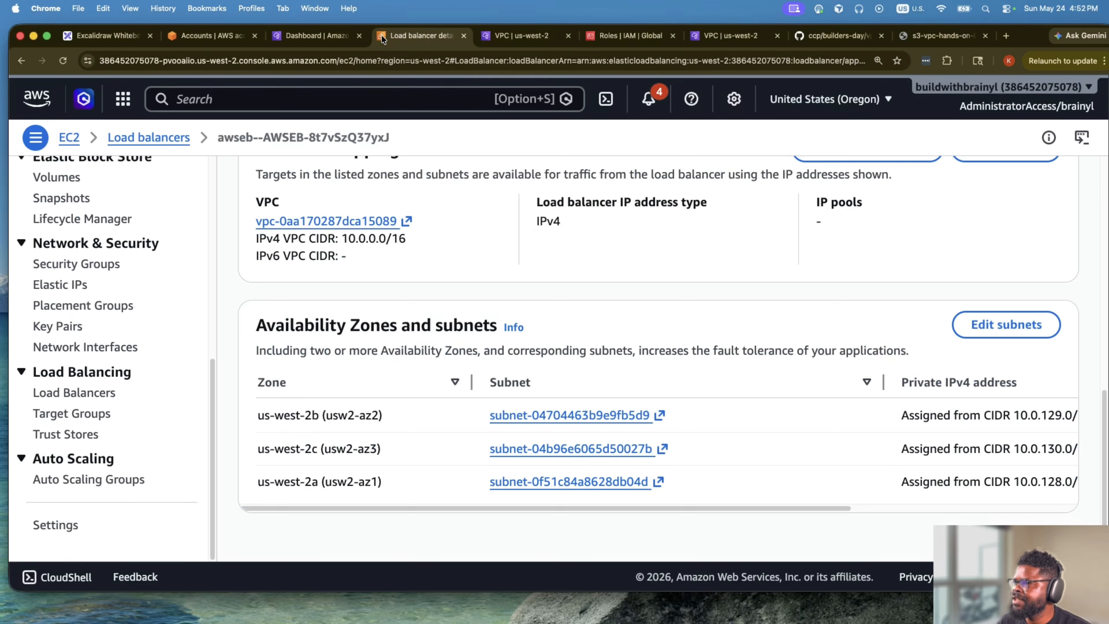
pyautogui.click(292, 39)
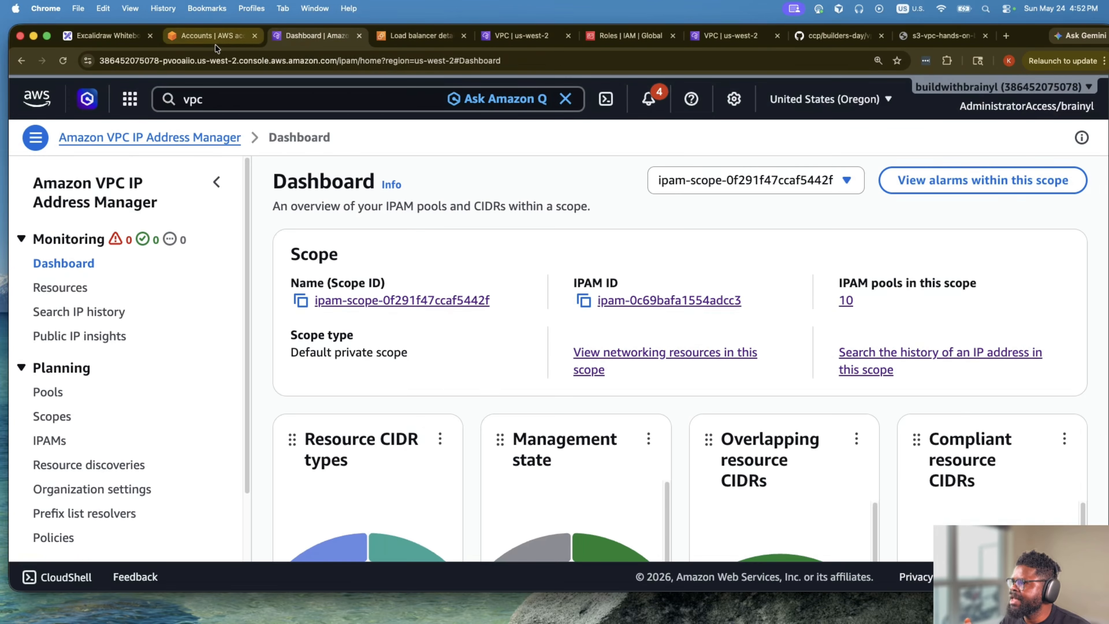
pyautogui.click(525, 35)
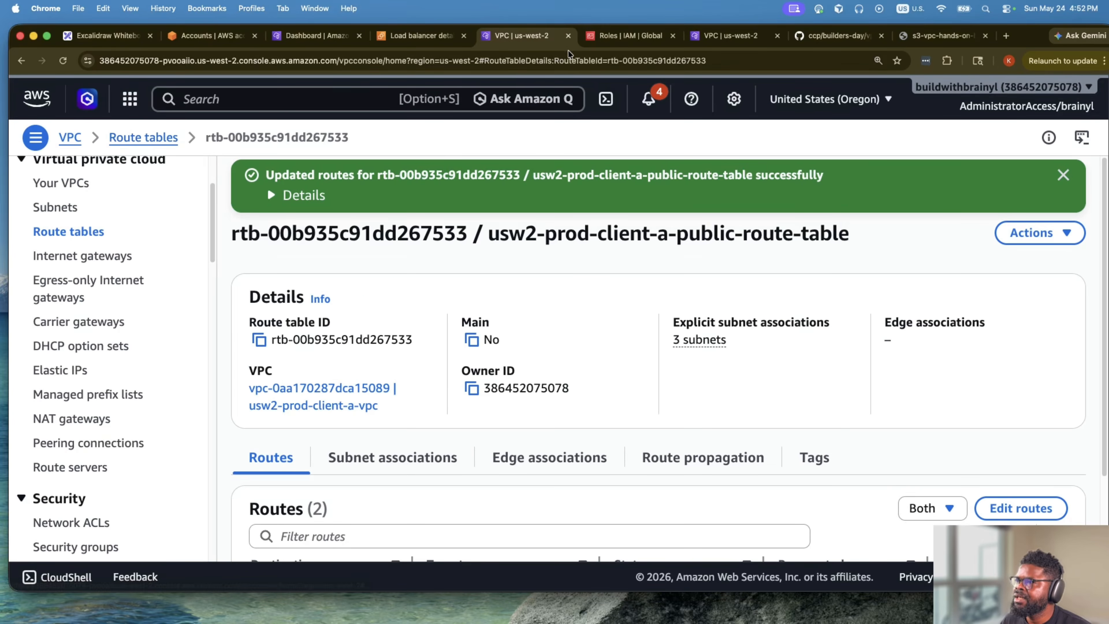
pyautogui.scroll(3, 122, 301)
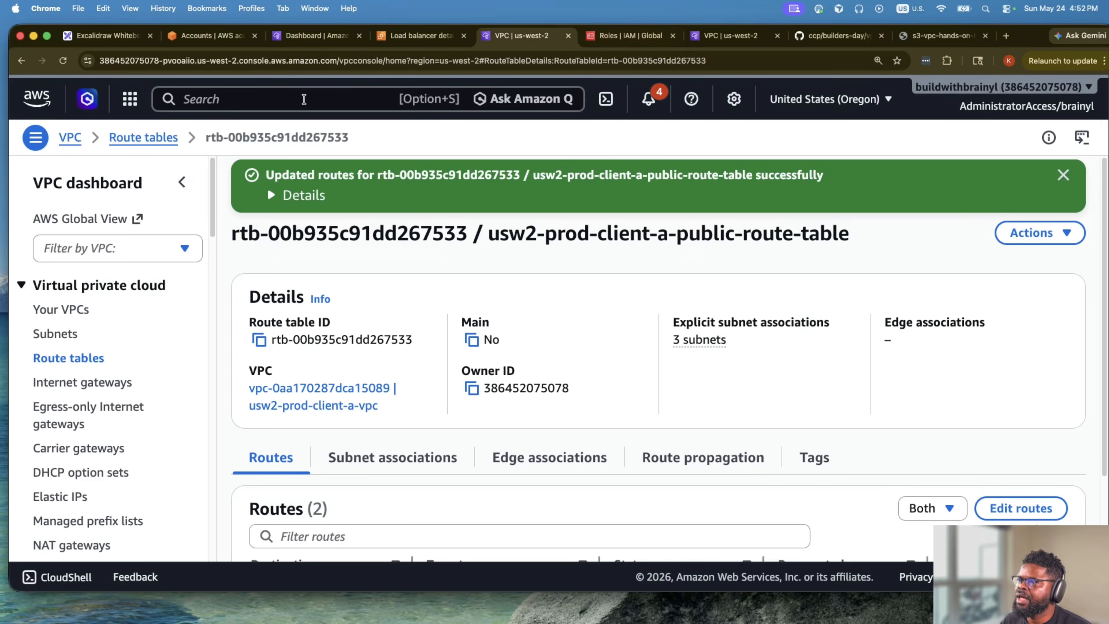
pyautogui.click(256, 95)
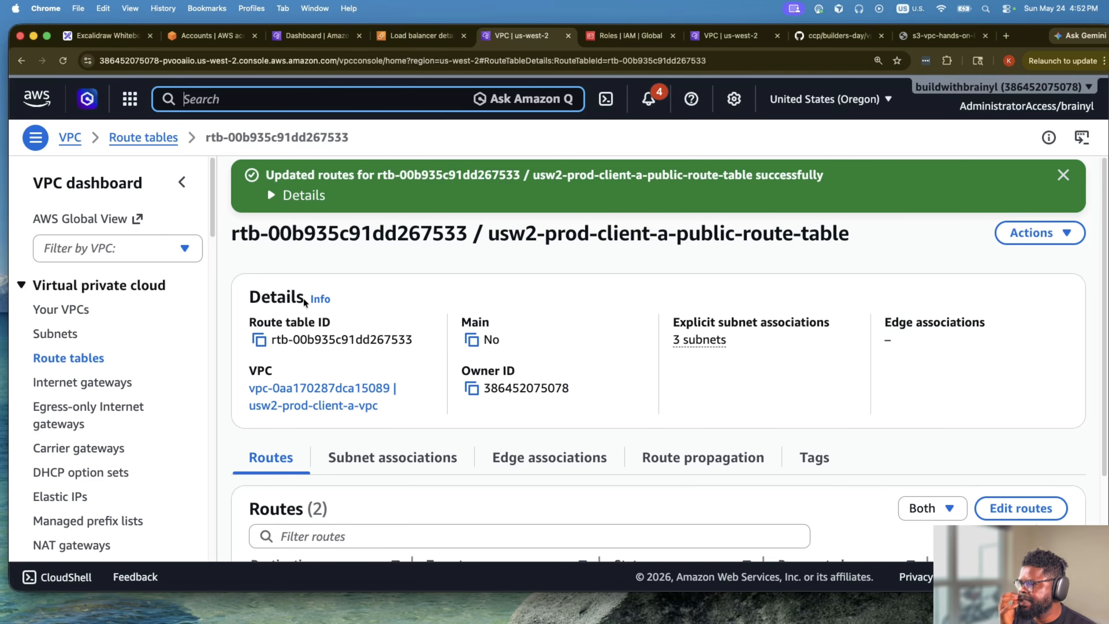
pyautogui.scroll(-3, 305, 303)
pyautogui.scroll(-10, 79, 430)
pyautogui.scroll(10, 81, 427)
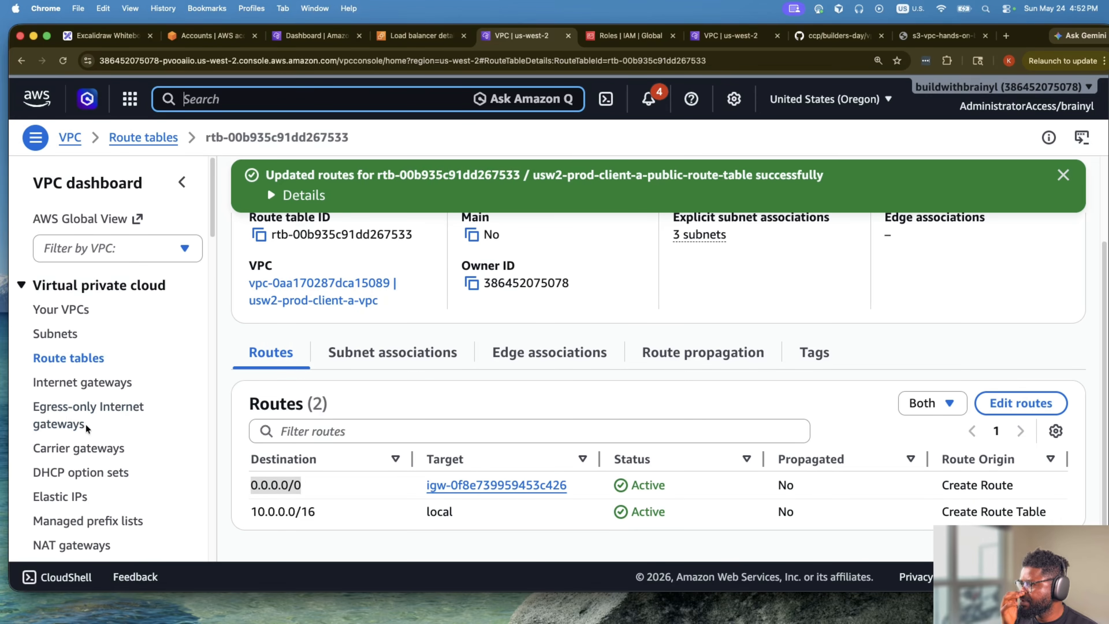
pyautogui.click(731, 35)
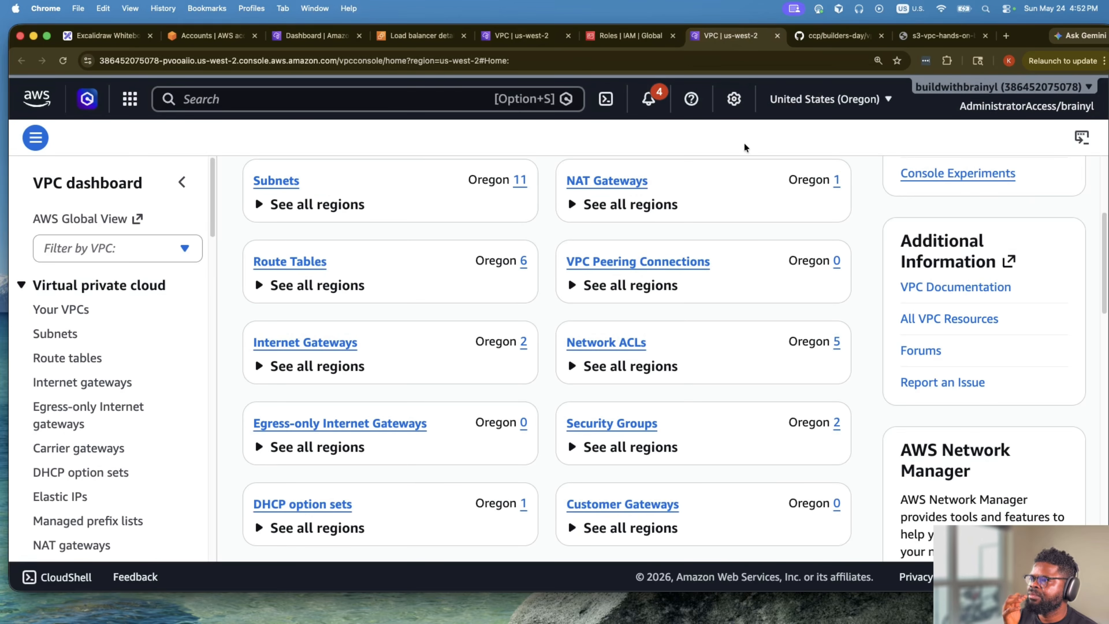
# Refresh the awseb load balancer's details to check its status, reopen it from the load balancer list and examine its listeners and rules.
pyautogui.click(419, 36)
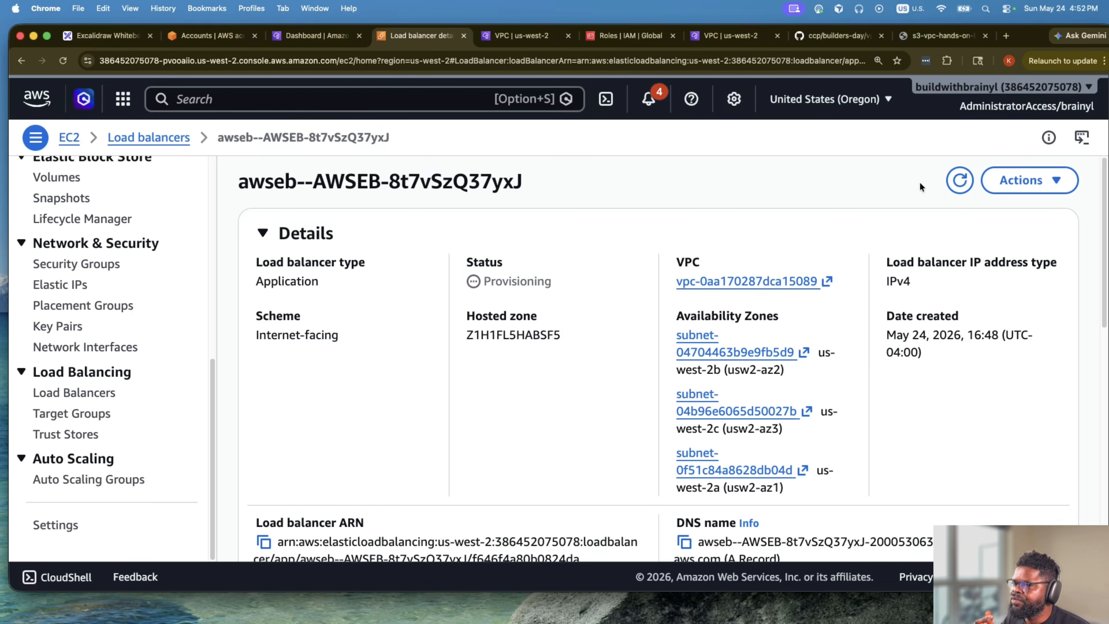
pyautogui.click(959, 173)
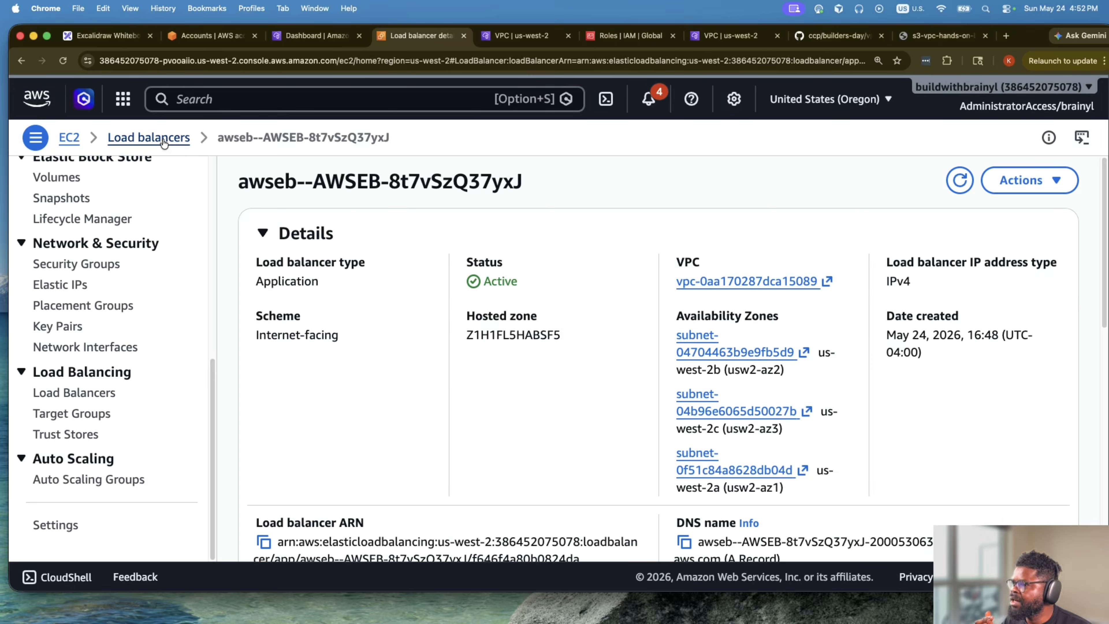
pyautogui.click(148, 137)
pyautogui.click(347, 304)
pyautogui.scroll(-8, 373, 353)
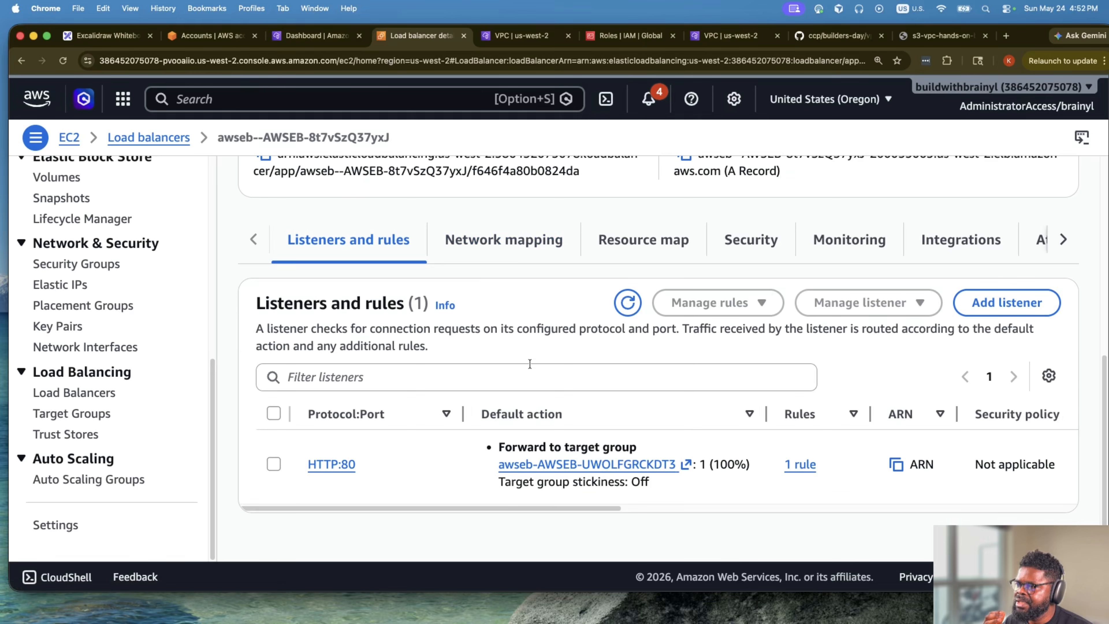
# Open the target group that the load balancer's HTTP:80 listener forwards to and examine the health of its registered targets.
pyautogui.scroll(2, 530, 363)
pyautogui.scroll(-1, 613, 531)
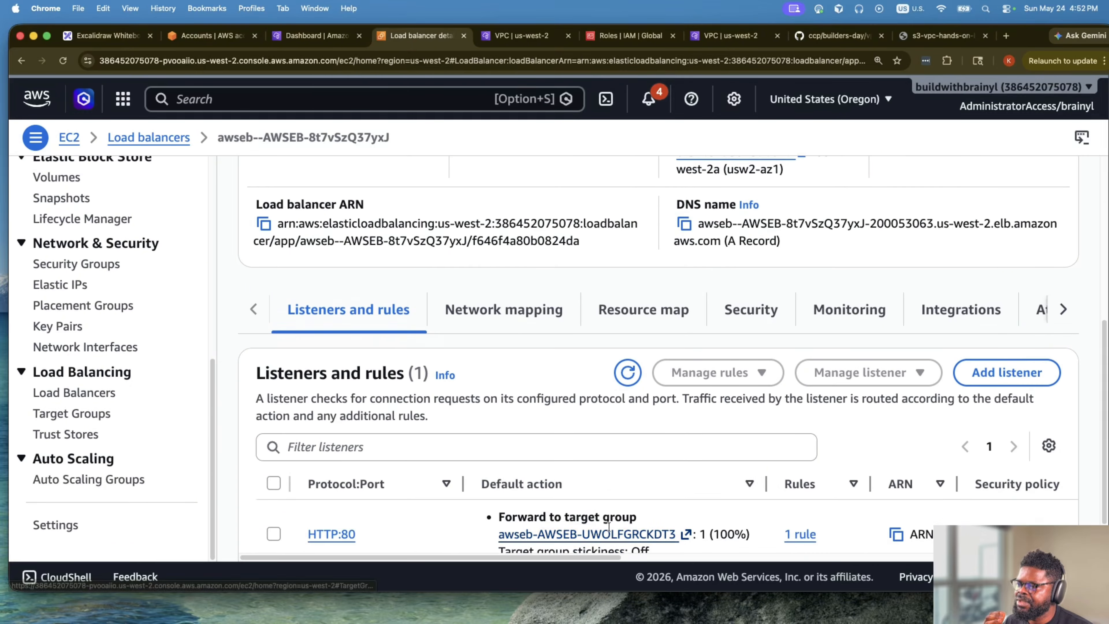
pyautogui.scroll(1, 611, 524)
pyautogui.scroll(-2, 603, 516)
pyautogui.click(587, 464)
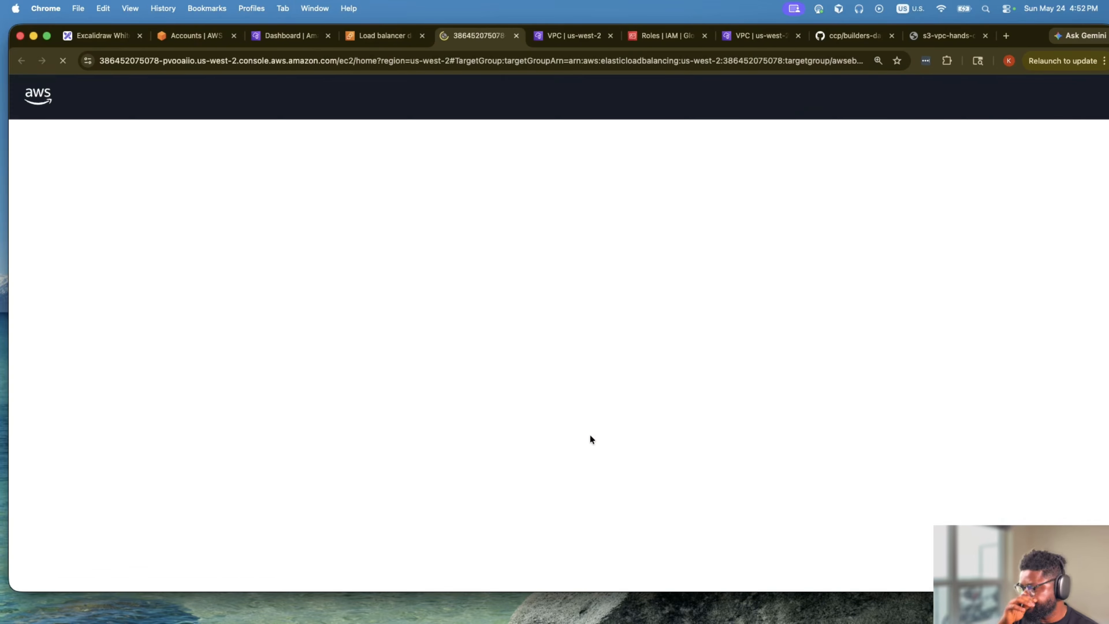
pyautogui.scroll(-1, 589, 422)
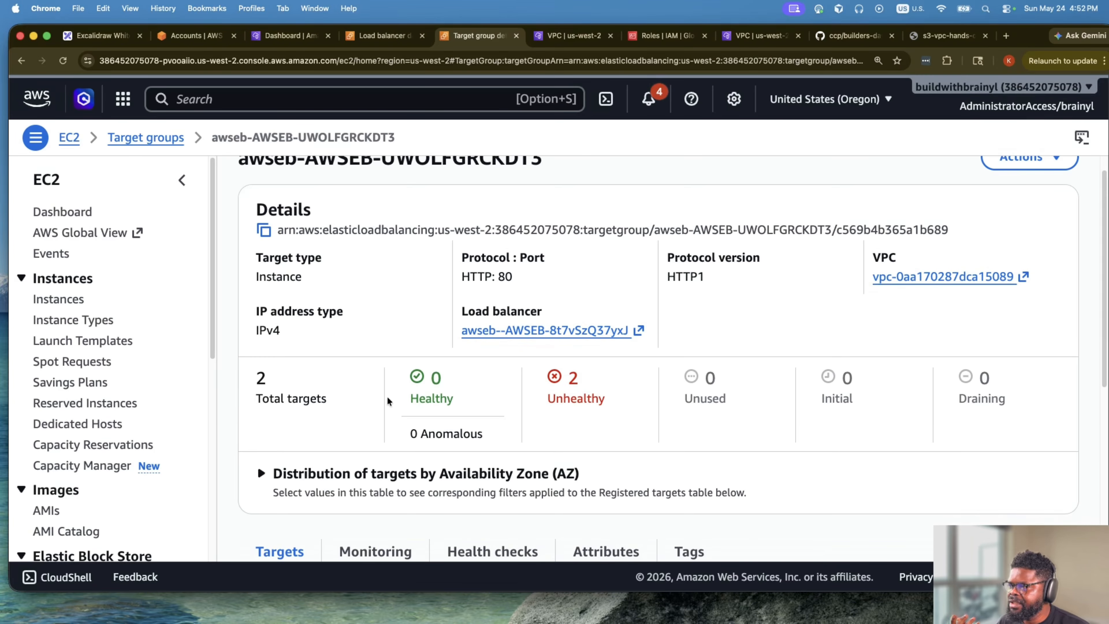
pyautogui.moveTo(551, 379); pyautogui.dragTo(601, 388)
pyautogui.scroll(-7, 602, 393)
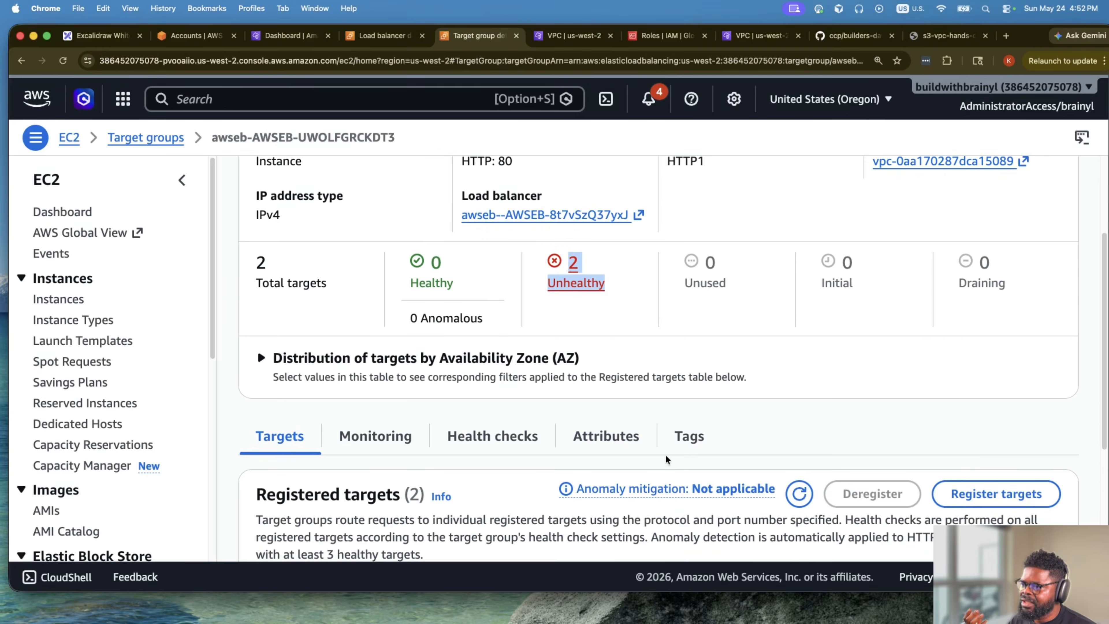
pyautogui.click(794, 506)
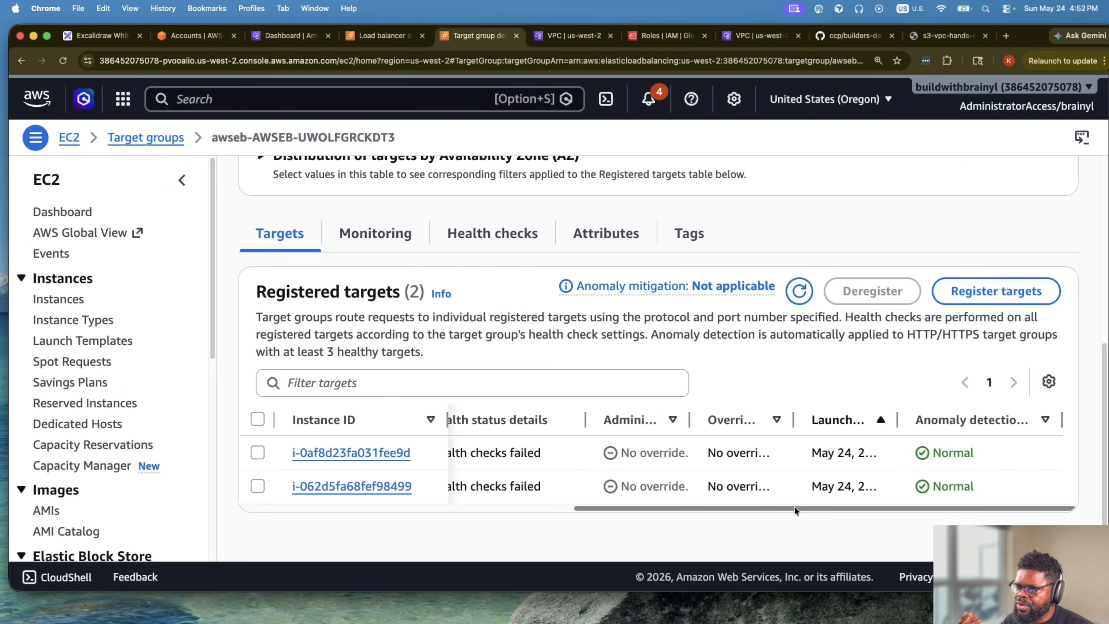
pyautogui.moveTo(871, 506)
pyautogui.mouseDown()
pyautogui.moveTo(518, 506)
pyautogui.moveTo(555, 505)
pyautogui.mouseUp()
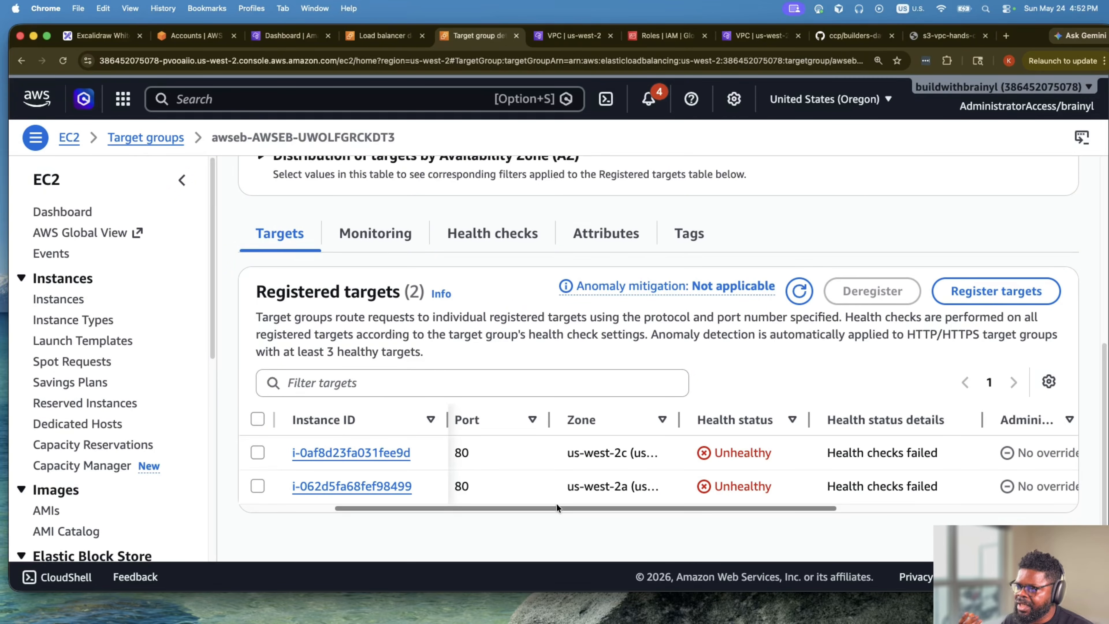
# Open the EC2 console from the load balancer page and review the list of running instances.
pyautogui.click(376, 35)
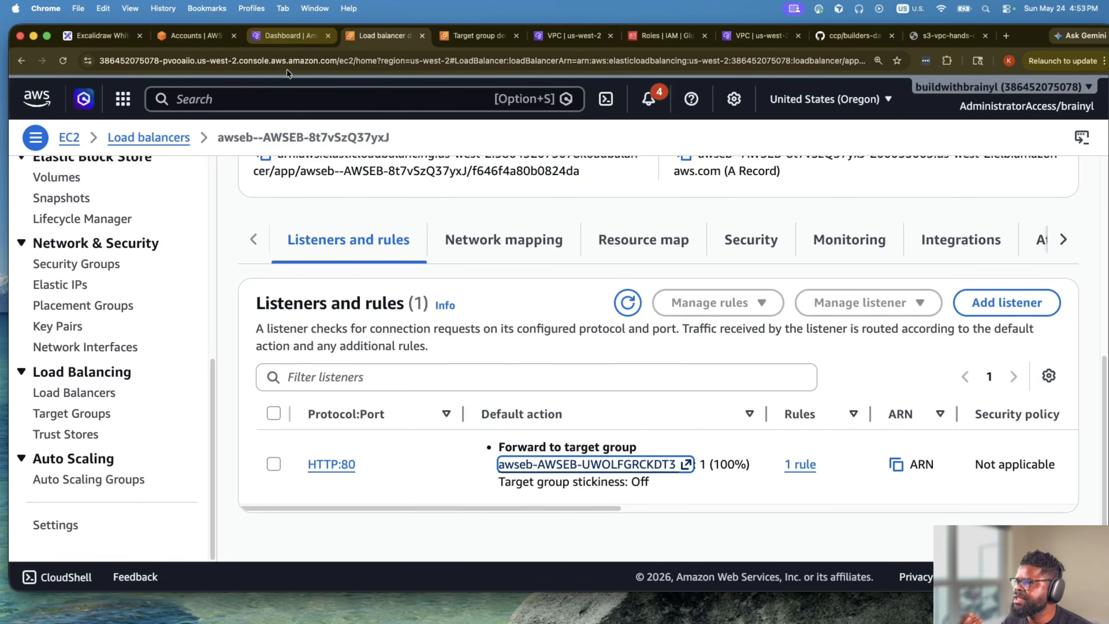
pyautogui.click(262, 99)
pyautogui.write('ec2')
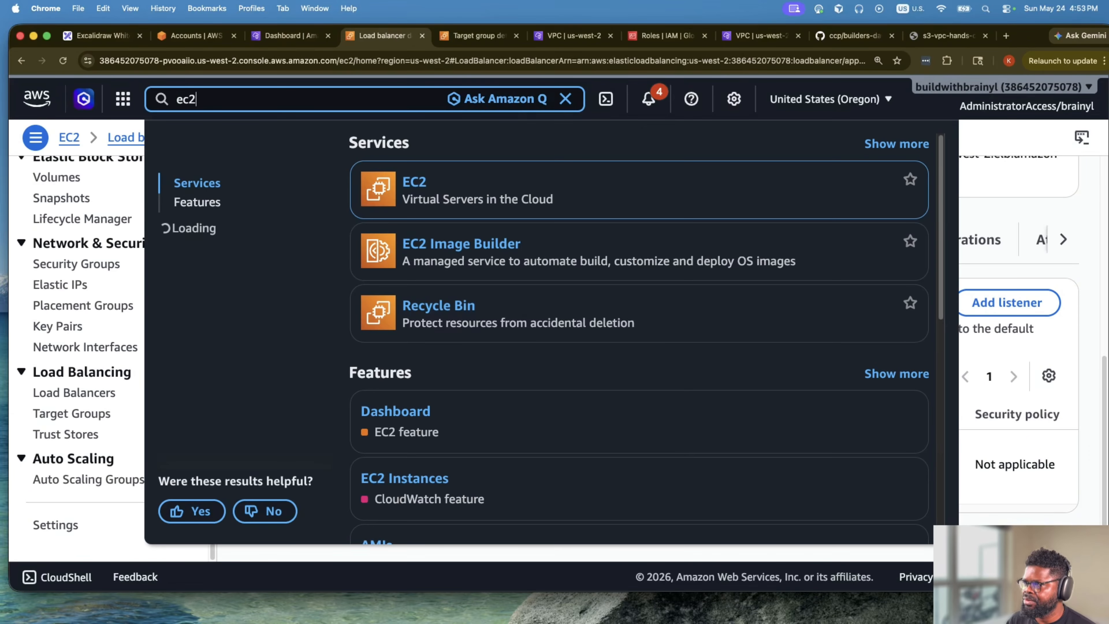
pyautogui.click(419, 181)
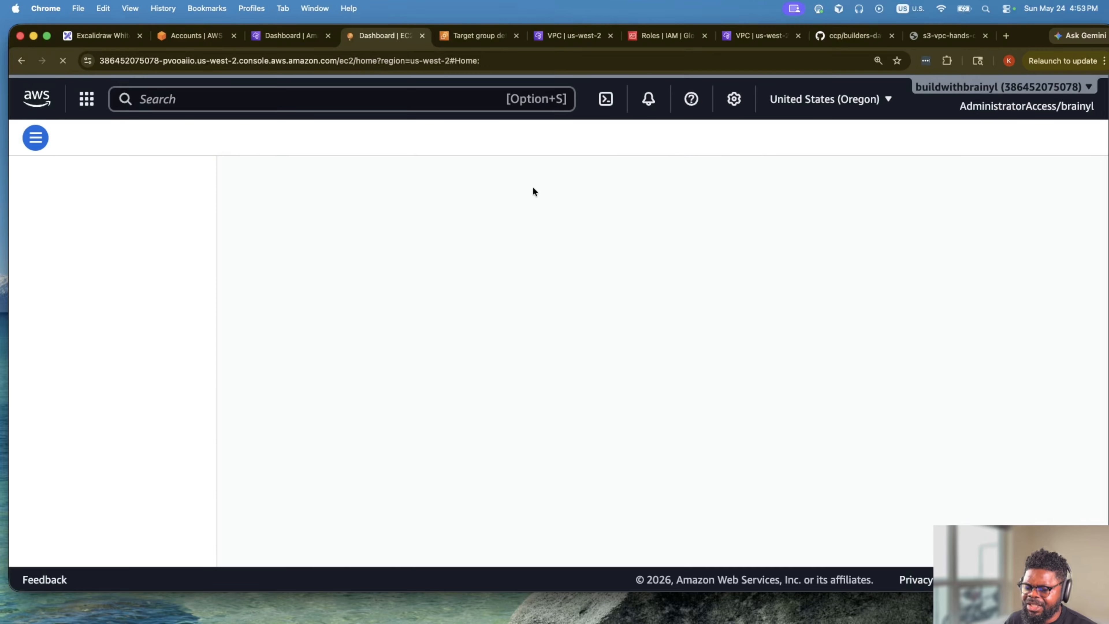
pyautogui.click(307, 241)
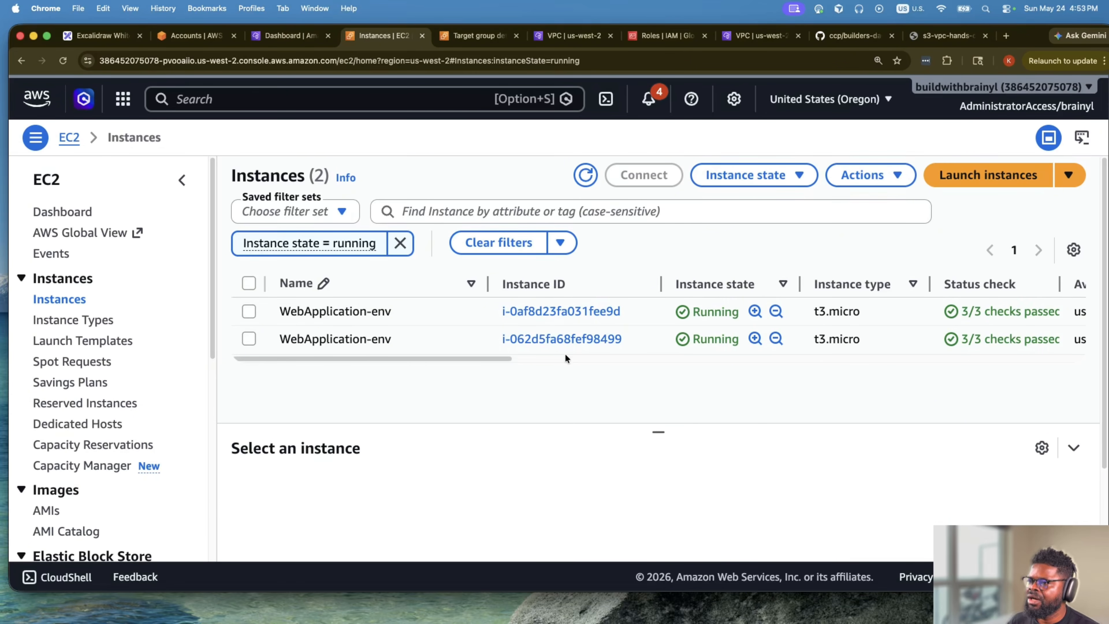
pyautogui.click(565, 354)
pyautogui.moveTo(565, 355); pyautogui.dragTo(227, 341)
# Widen the Zone column in the target group's registered targets to read each target's full availability zone.
pyautogui.click(479, 35)
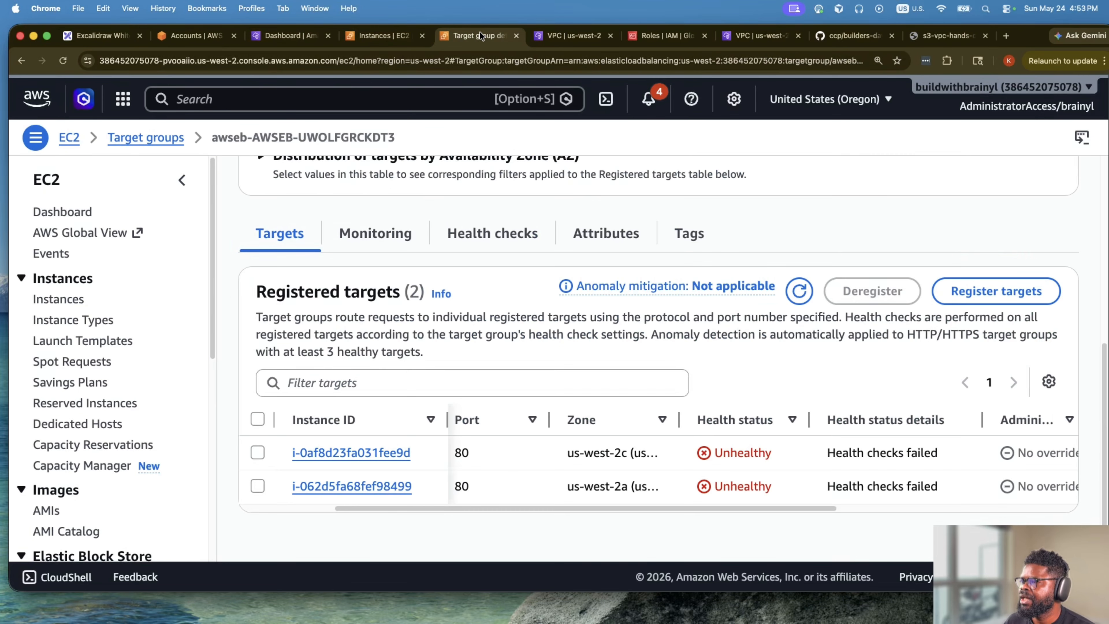
pyautogui.moveTo(886, 507); pyautogui.dragTo(546, 518)
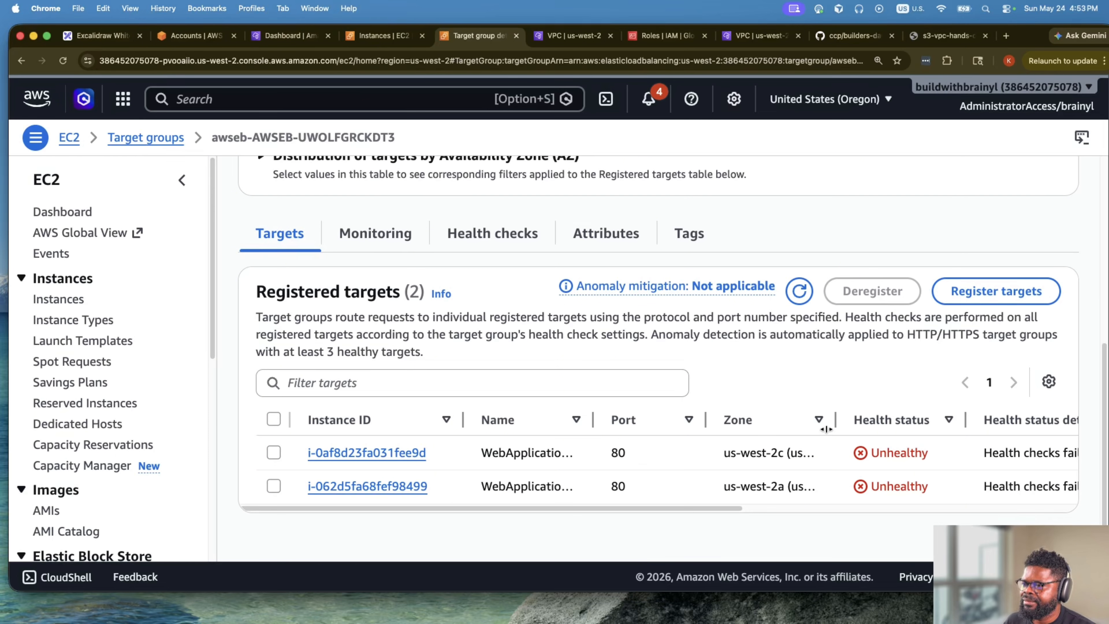
pyautogui.moveTo(827, 429); pyautogui.dragTo(917, 426)
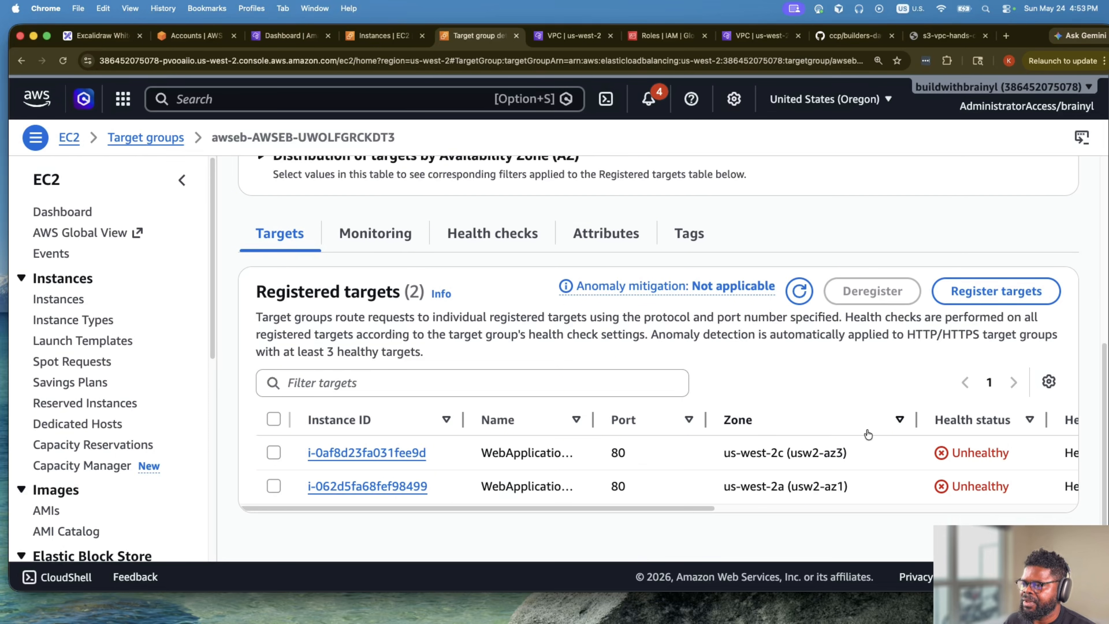
# Open the connection options of instance i-0af8d23fa031fee9d and review the EC2 Instance Connect requirements.
pyautogui.click(381, 34)
pyautogui.click(577, 313)
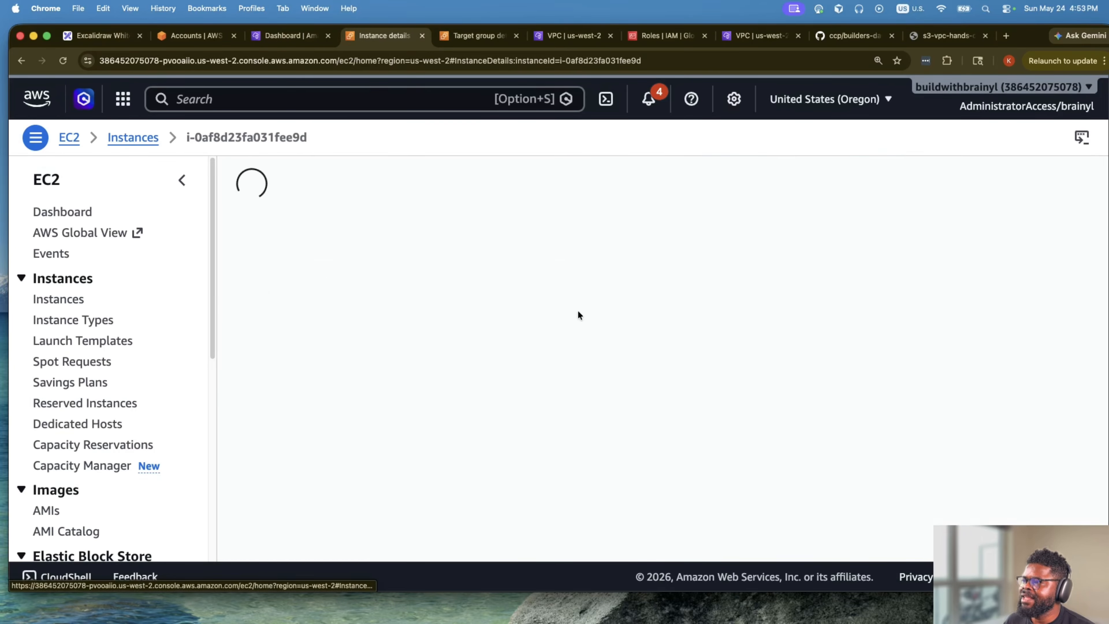
pyautogui.click(314, 220)
pyautogui.scroll(-1, 627, 370)
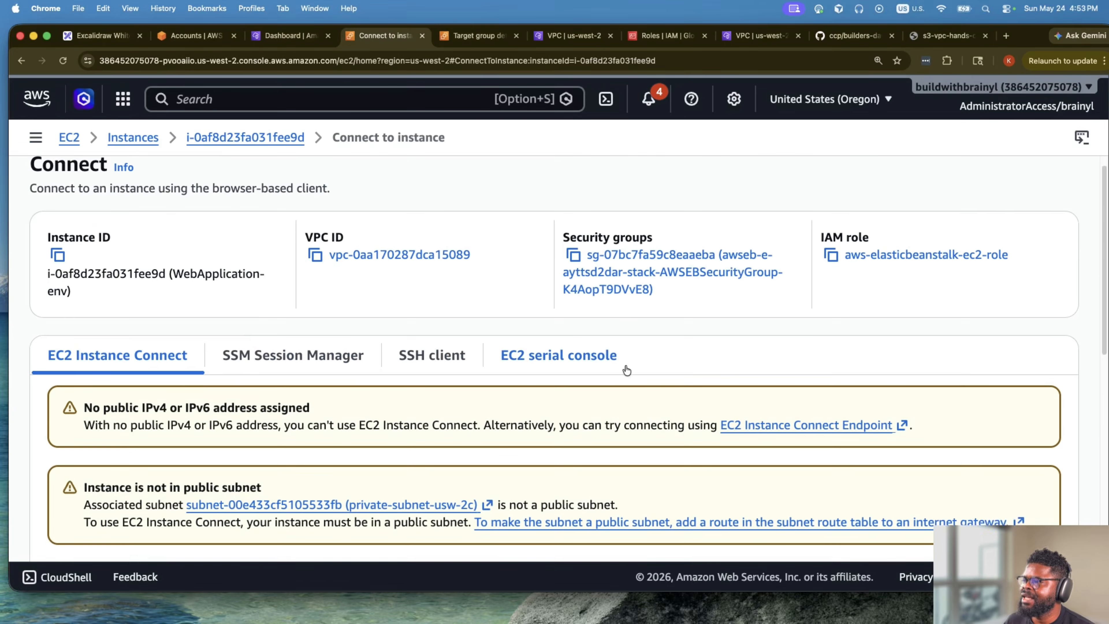
pyautogui.scroll(-2, 627, 371)
pyautogui.scroll(2, 464, 285)
# Examine the instance's SSM Session Manager agent status and latest error messages.
pyautogui.click(282, 364)
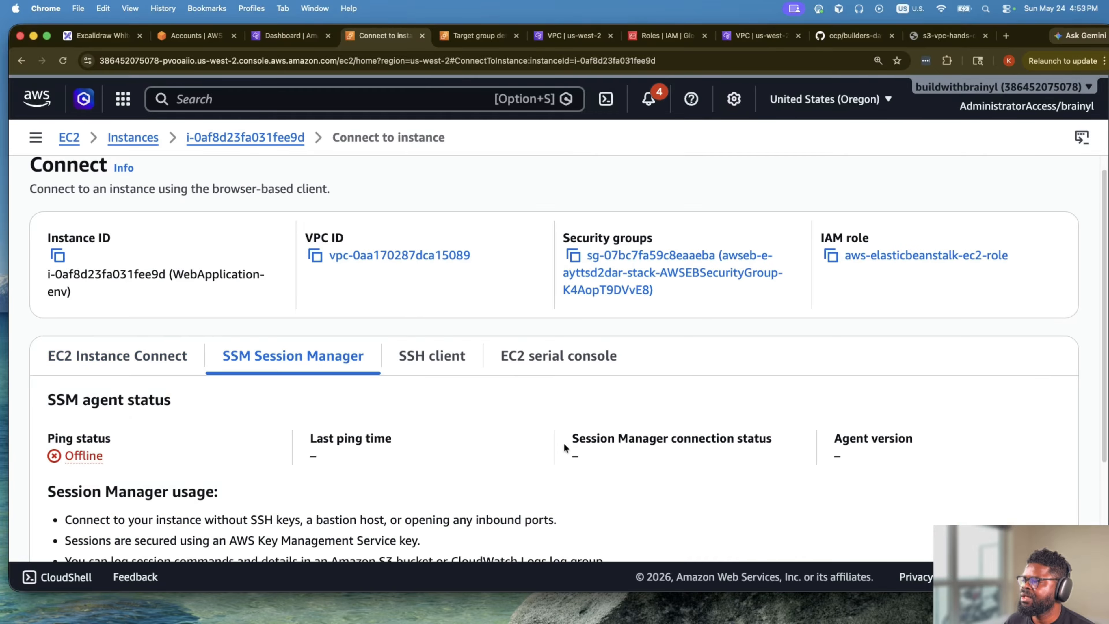
pyautogui.scroll(-3, 564, 443)
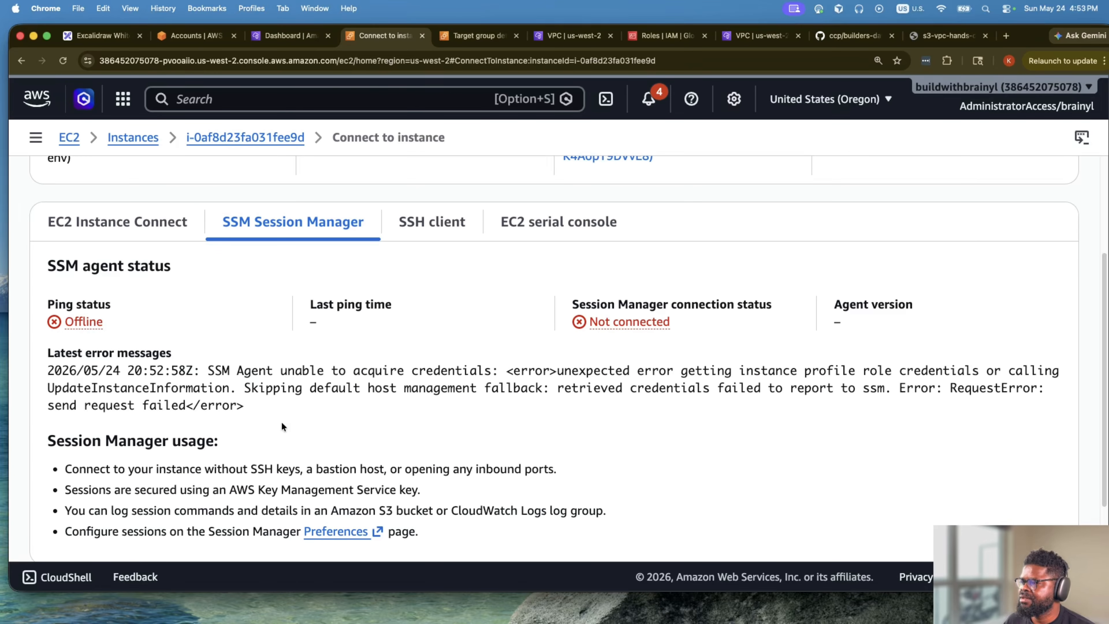
pyautogui.scroll(-2, 705, 446)
pyautogui.scroll(5, 707, 445)
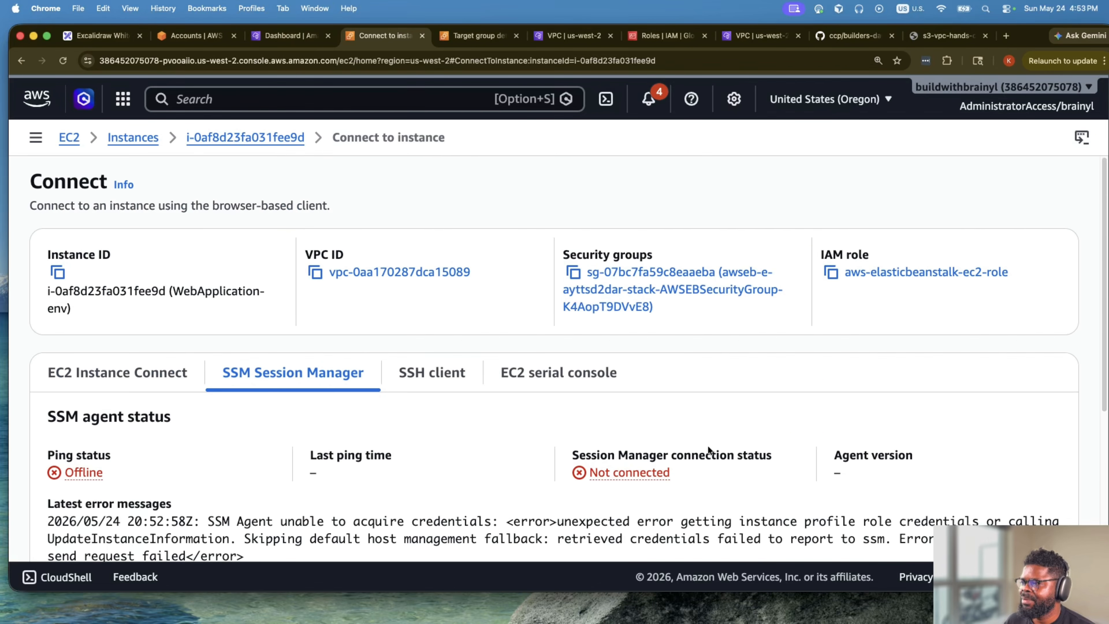
pyautogui.scroll(-5, 709, 446)
pyautogui.scroll(2, 262, 333)
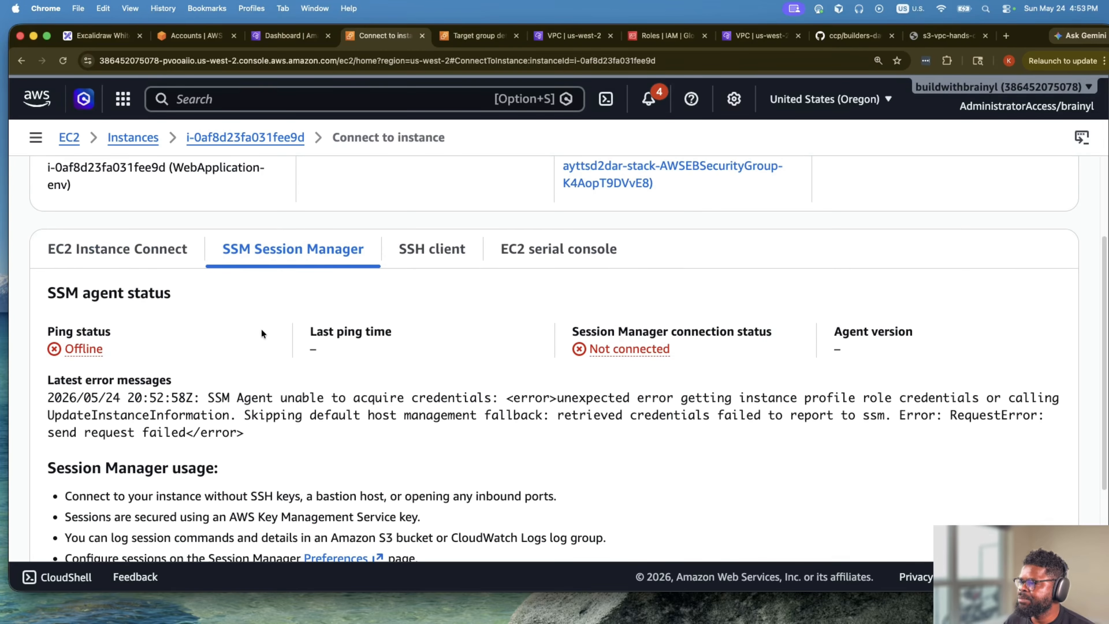
pyautogui.scroll(5, 175, 245)
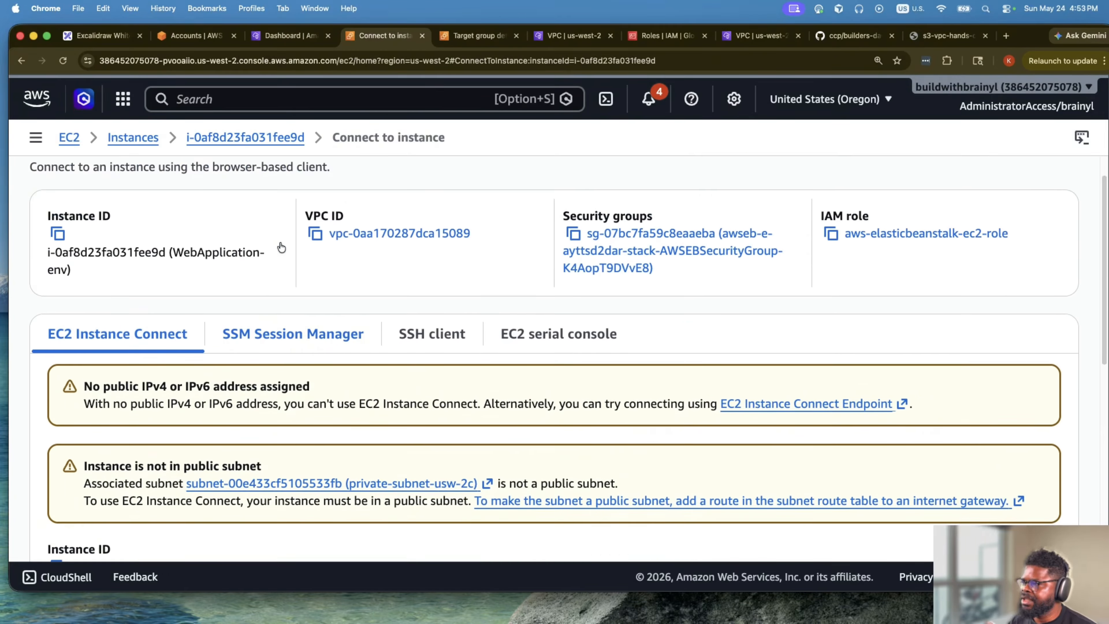
# Recheck the target group's summary of healthy and unhealthy targets.
pyautogui.click(289, 35)
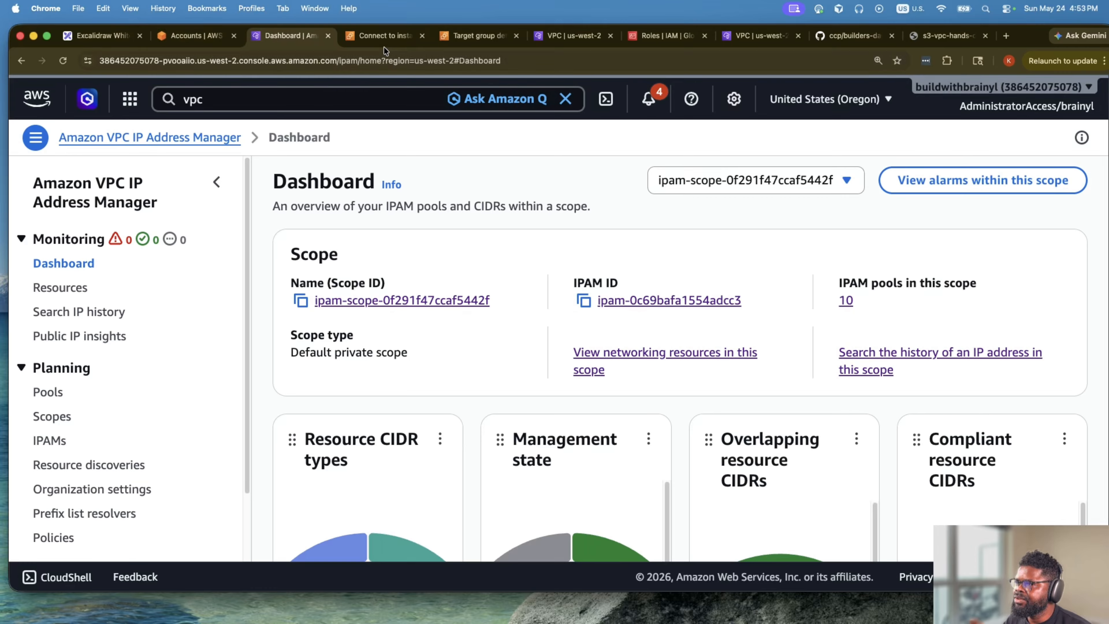
pyautogui.click(384, 38)
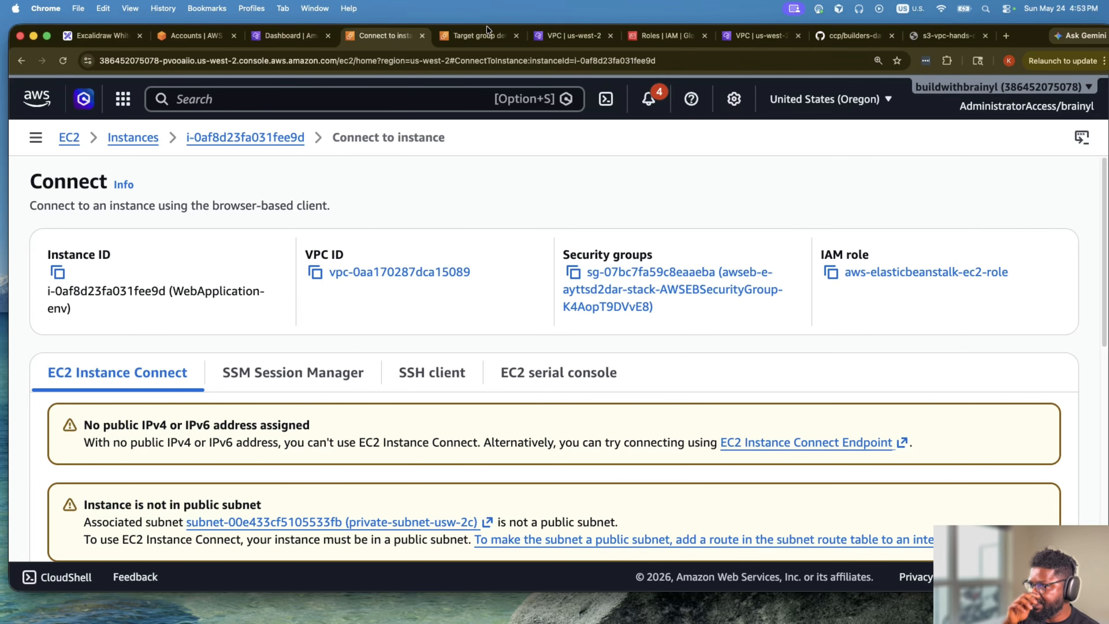
pyautogui.click(503, 39)
pyautogui.scroll(6, 492, 317)
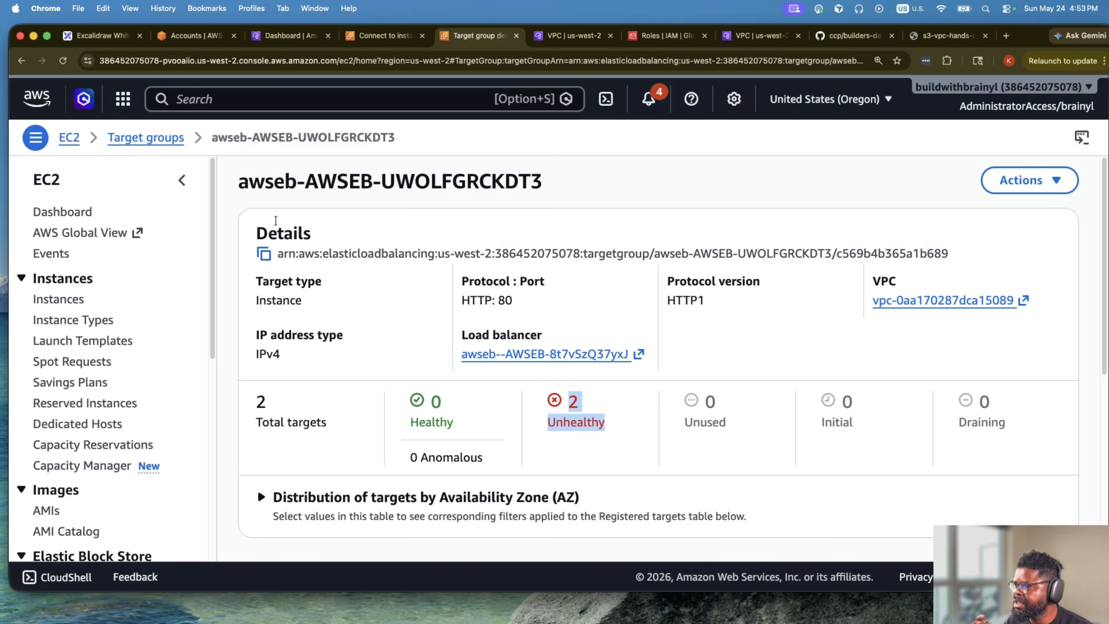
# Return to the summary of instance i-0af8d23fa031fee9d, open its subnet private-subnet-usw-2c and review the subnet's details.
pyautogui.click(386, 37)
pyautogui.click(195, 137)
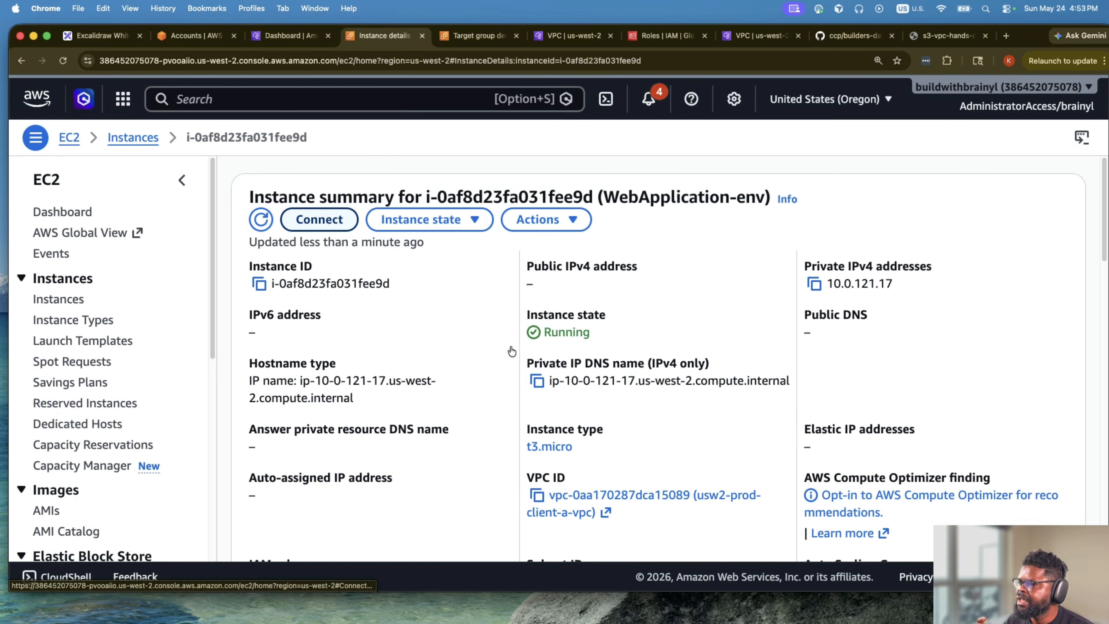
pyautogui.scroll(-5, 693, 414)
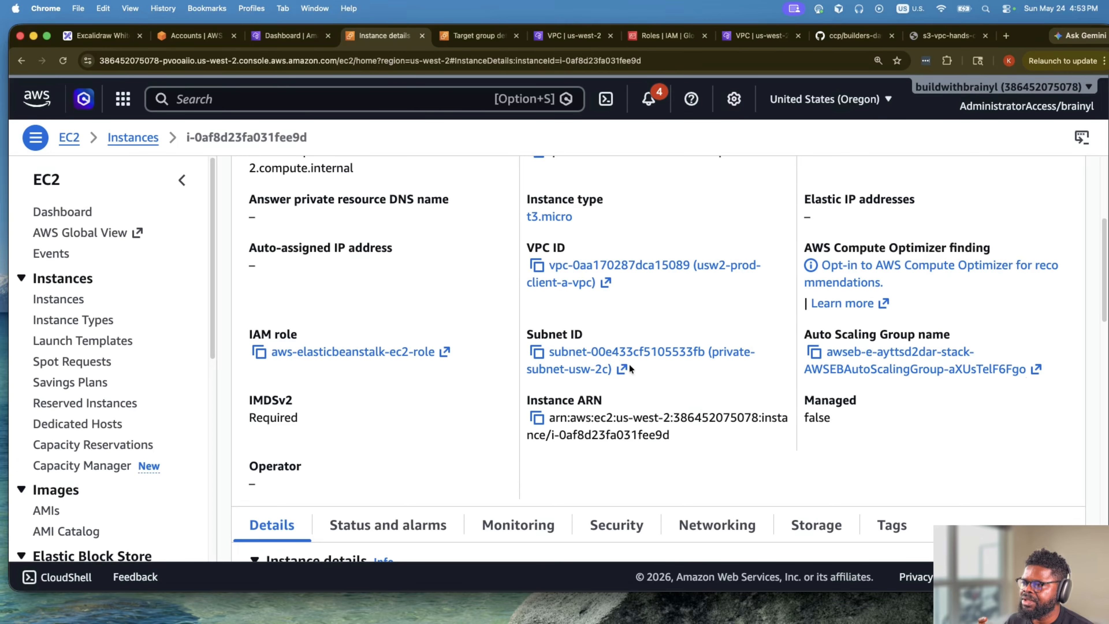
pyautogui.click(625, 354)
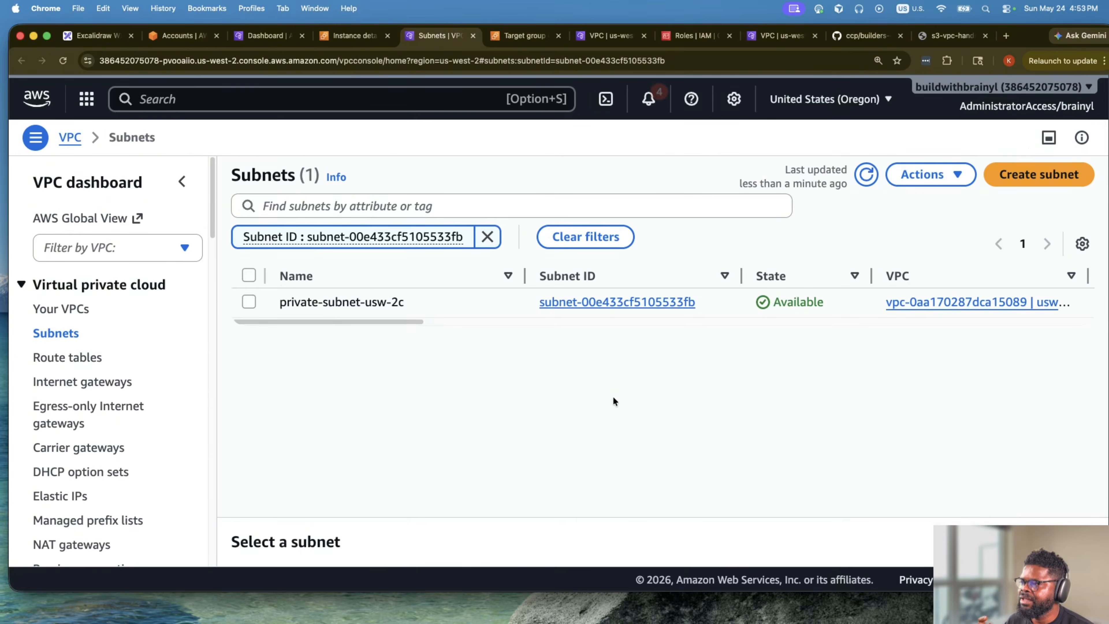
pyautogui.click(583, 299)
pyautogui.scroll(-10, 569, 406)
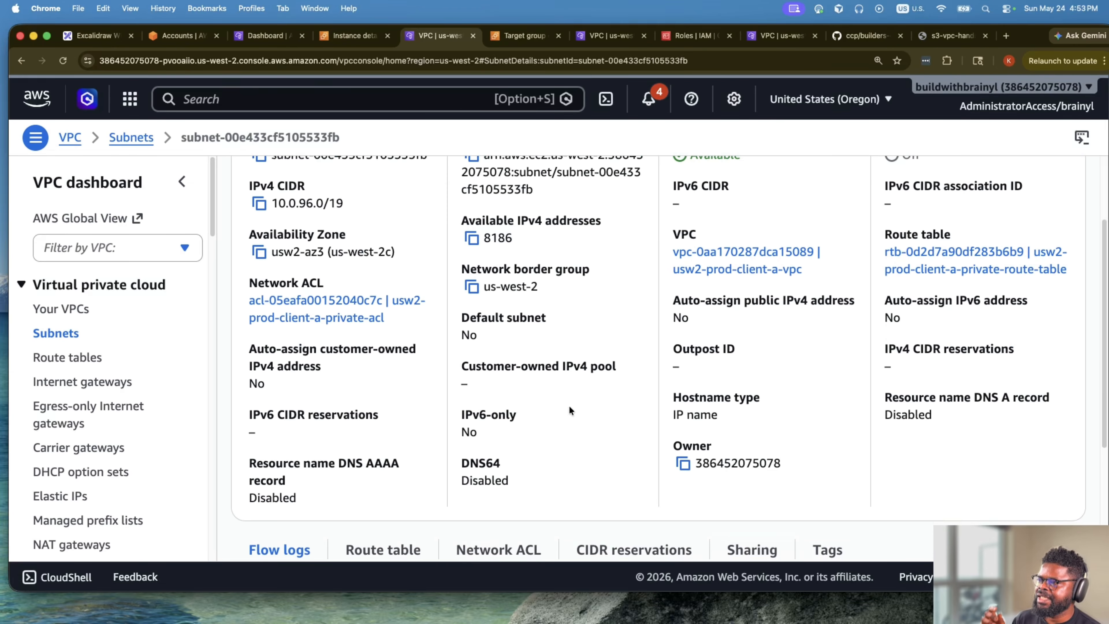
pyautogui.scroll(10, 569, 406)
pyautogui.moveTo(509, 177); pyautogui.dragTo(756, 181)
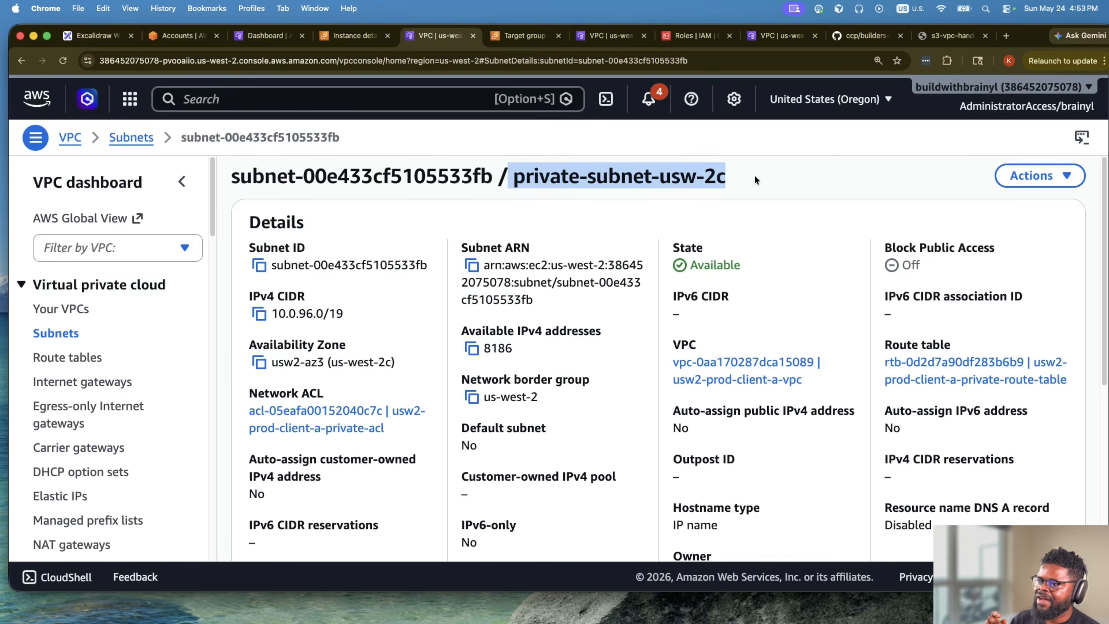
# Inspect the route table of private-subnet-usw-2c and open its route table association for editing.
pyautogui.scroll(-7, 480, 298)
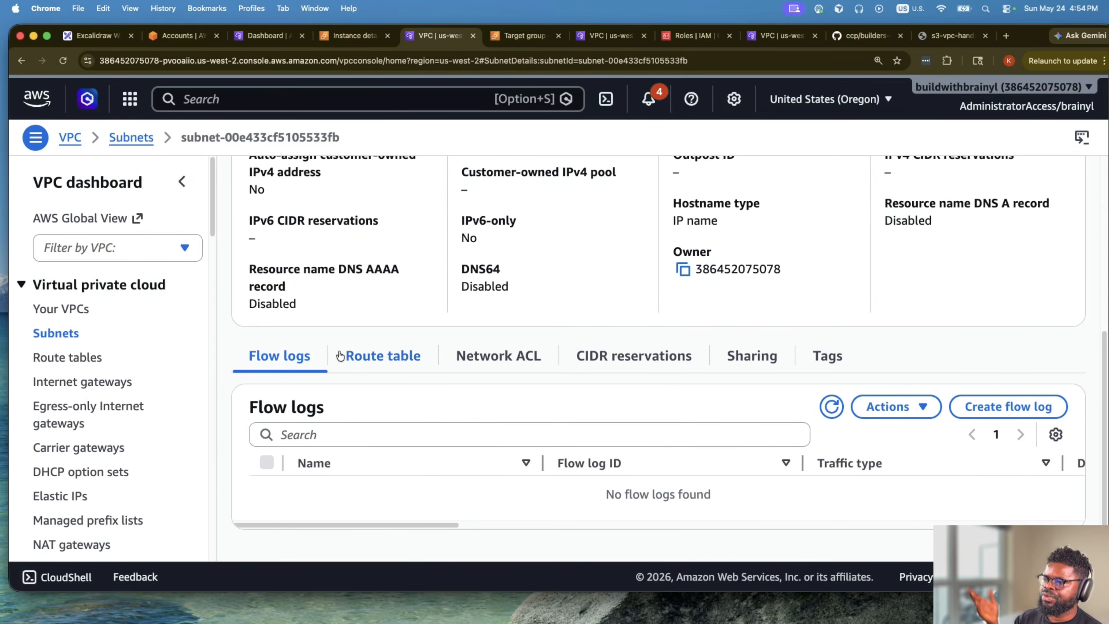
pyautogui.click(349, 356)
pyautogui.moveTo(243, 504); pyautogui.dragTo(703, 524)
pyautogui.click(983, 388)
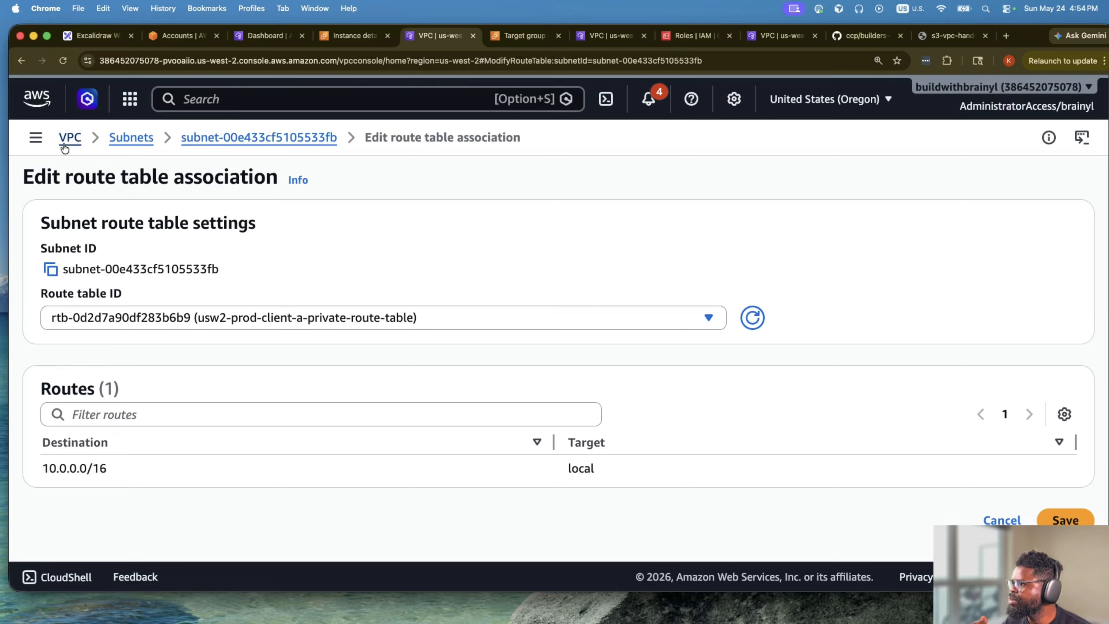
# Leave the association editor for the VPC route table list and remove its "public" filter.
pyautogui.click(36, 141)
pyautogui.click(70, 357)
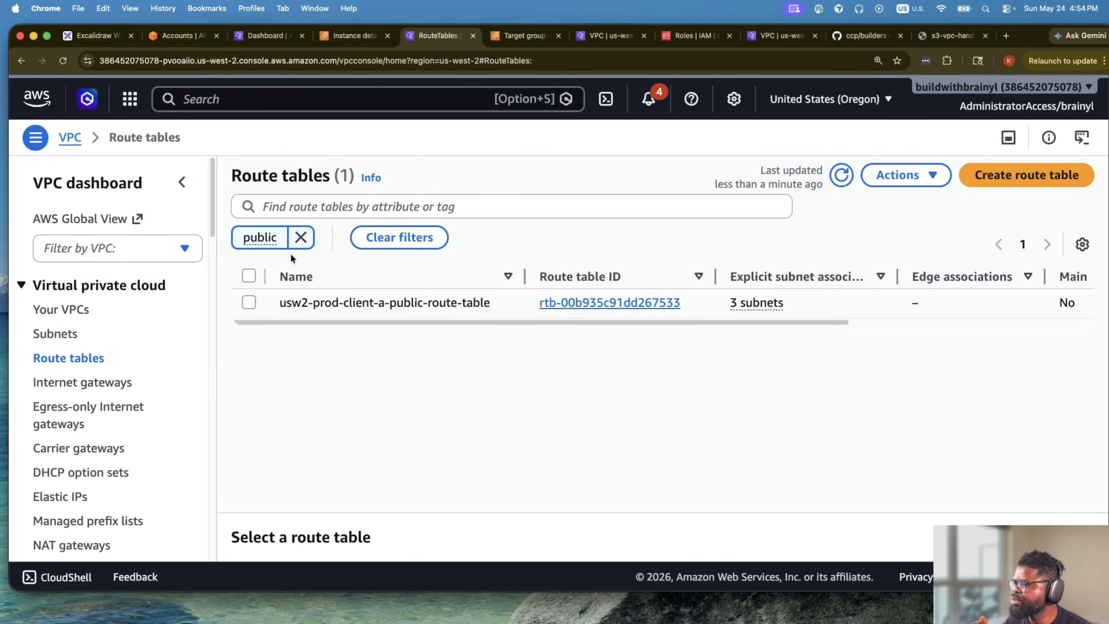
pyautogui.click(300, 237)
# Search the route tables for "private", filter by the name usw2-prod-client-a-private-route-table, and clear that filter.
pyautogui.click(301, 209)
pyautogui.write('pi')
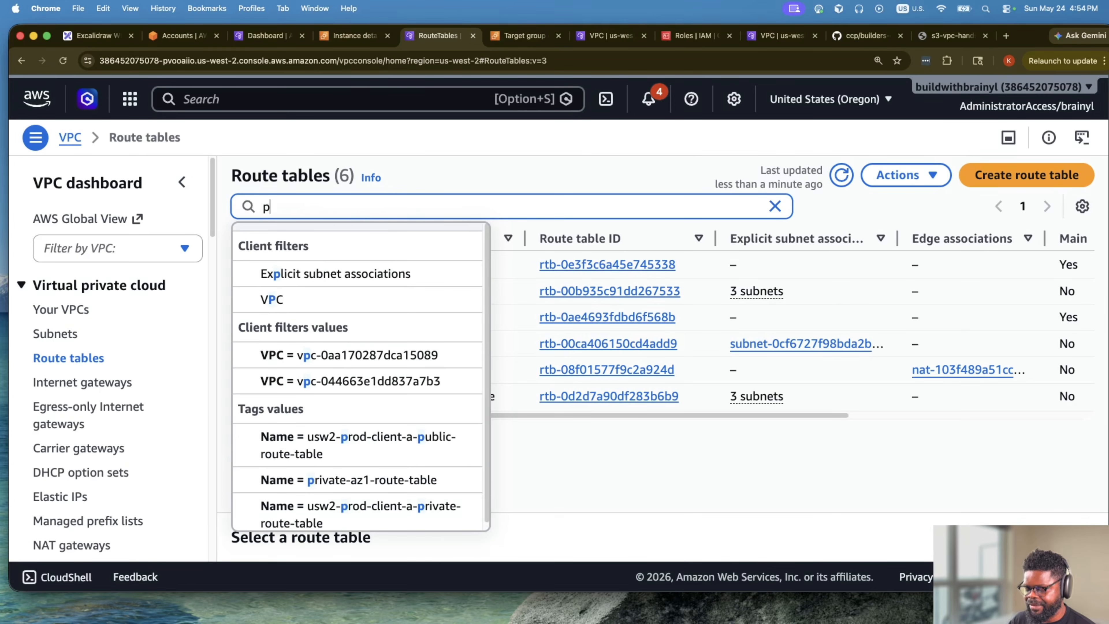
pyautogui.press('BackSpace')
pyautogui.press('BackSpace')
pyautogui.write('porui')
pyautogui.press('BackSpace')
pyautogui.press('BackSpace')
pyautogui.press('BackSpace')
pyautogui.press('BackSpace')
pyautogui.write('rivate')
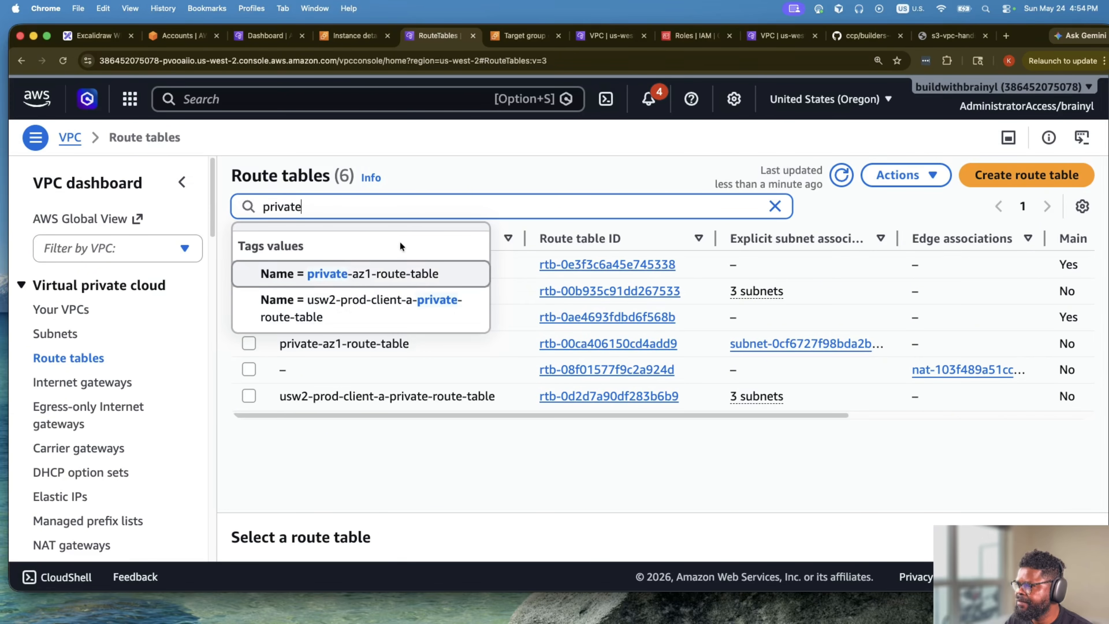
pyautogui.click(417, 306)
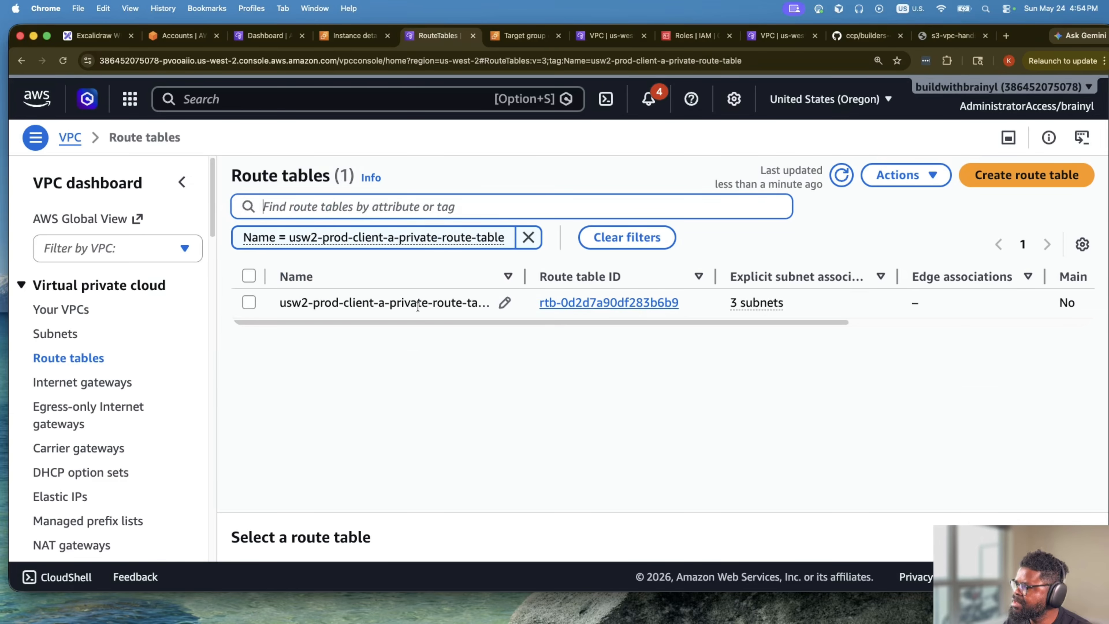
pyautogui.click(528, 237)
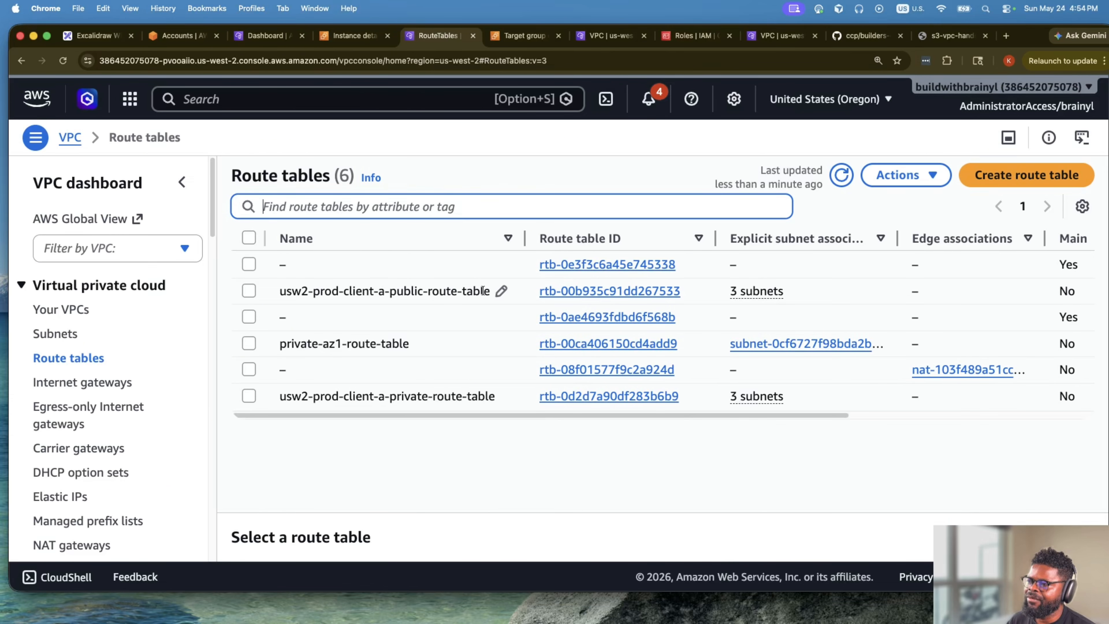
# Compare the routes of usw2-prod-client-a-public-route-table with those of usw2-prod-client-a-private-route-table.
pyautogui.click(563, 291)
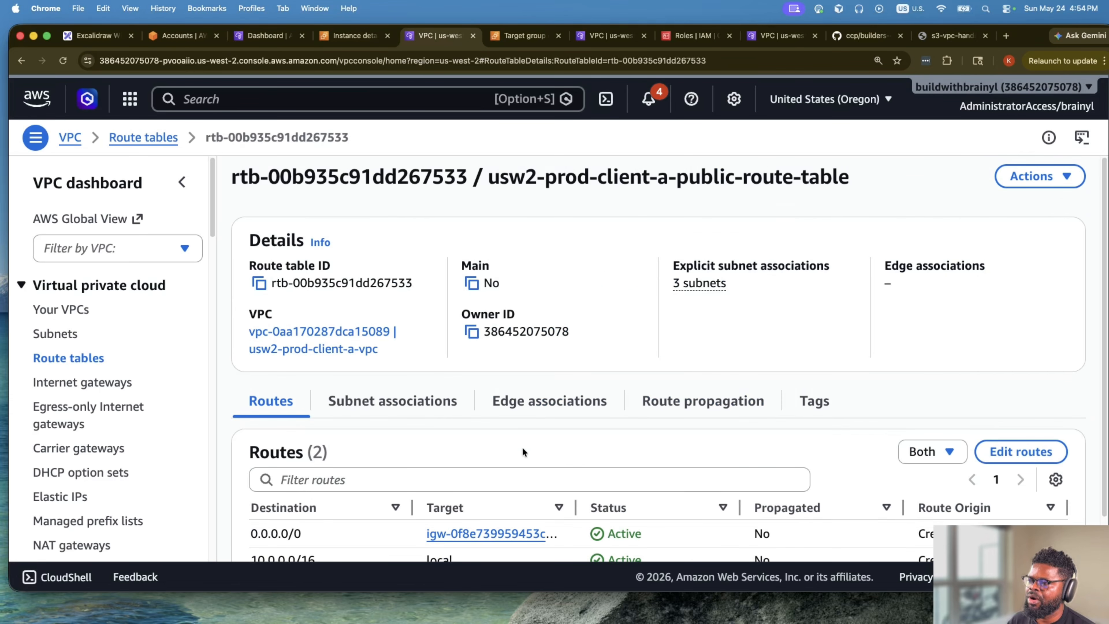
pyautogui.scroll(-2, 397, 428)
pyautogui.click(21, 61)
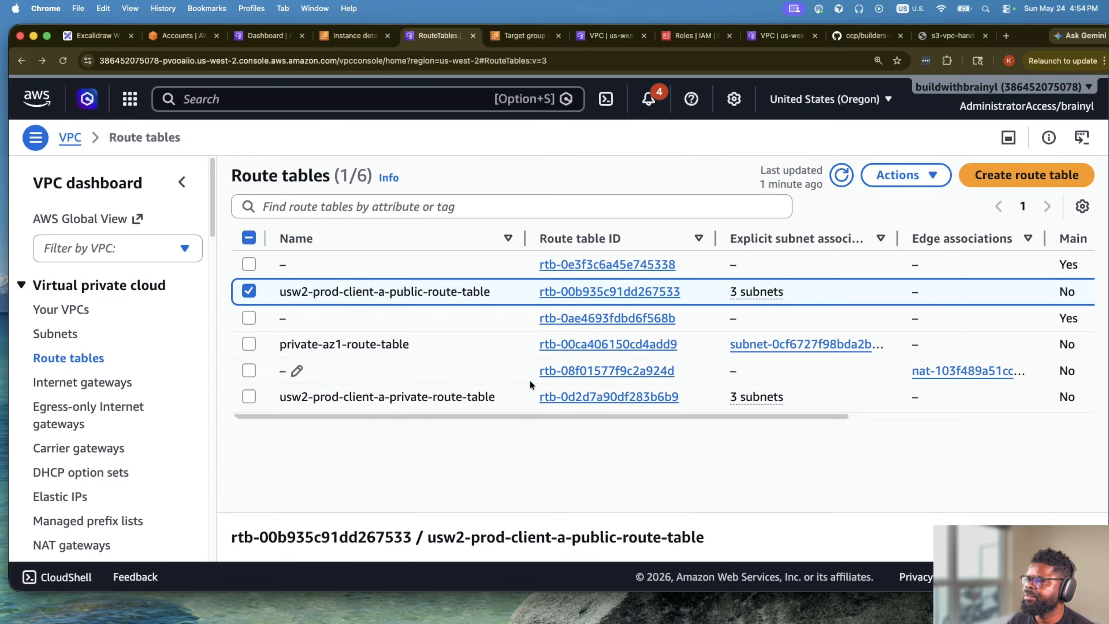
pyautogui.click(595, 396)
pyautogui.scroll(-1, 557, 544)
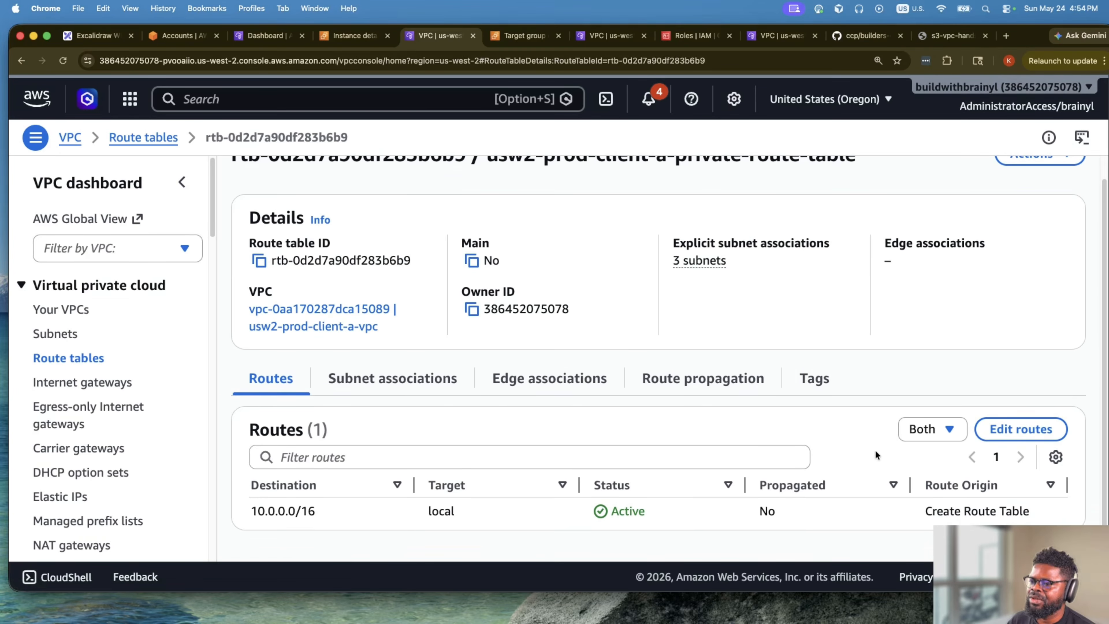
# Add a 0.0.0.0/0 route to the private route table targeting the NAT gateway usw2-prod-client-a-nat-gateway-a, and save the changes.
pyautogui.click(1018, 428)
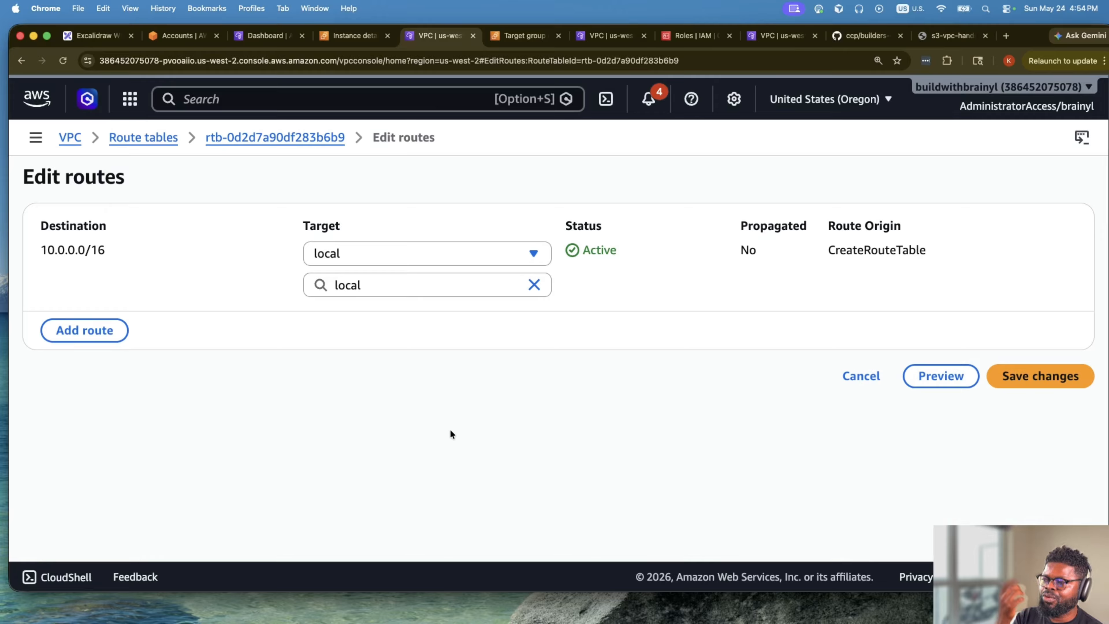
pyautogui.click(280, 139)
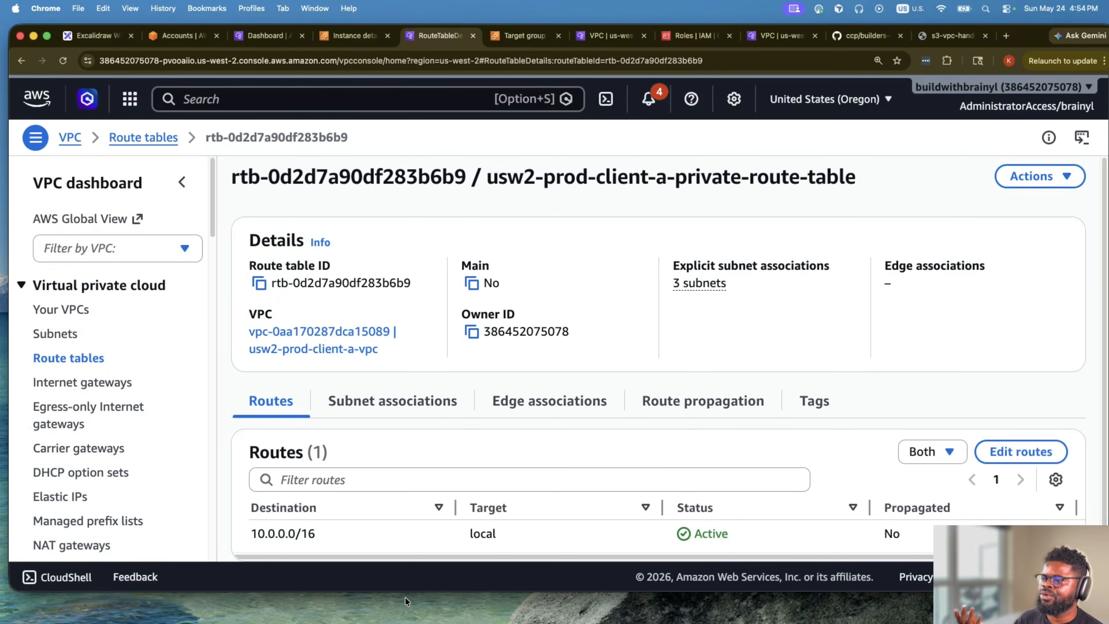
pyautogui.click(1020, 452)
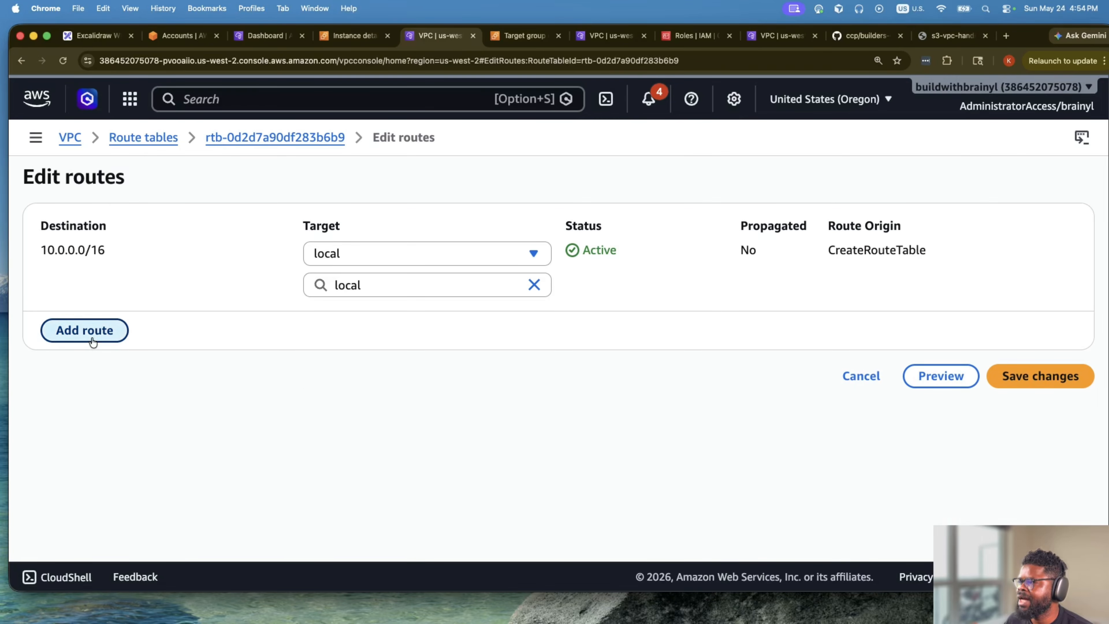
pyautogui.click(85, 330)
pyautogui.click(99, 315)
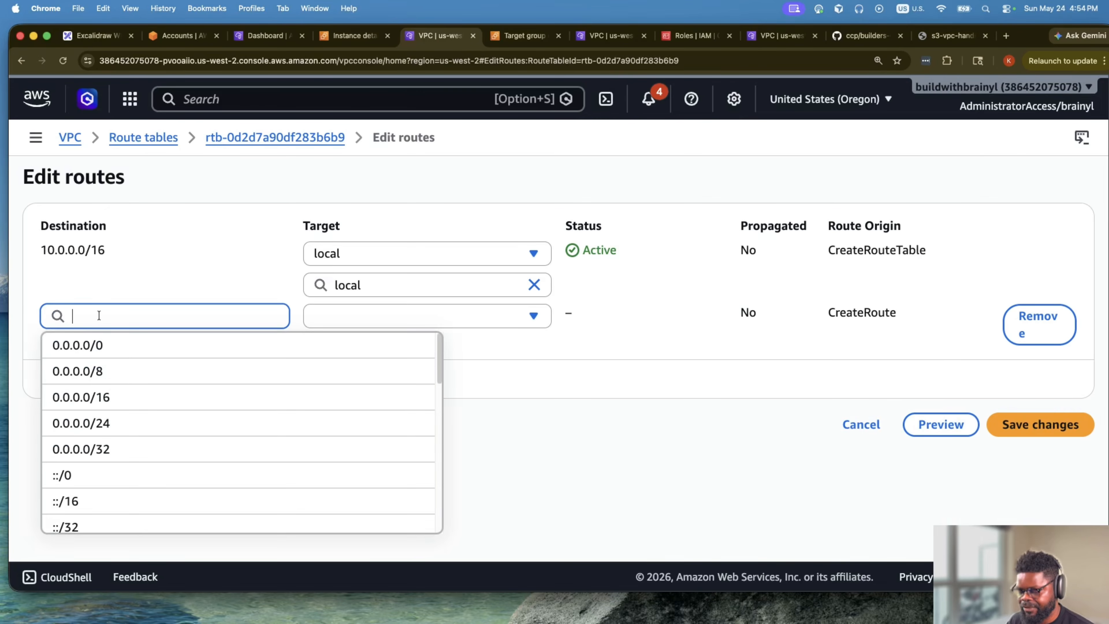
pyautogui.click(119, 343)
pyautogui.click(315, 315)
pyautogui.press('n')
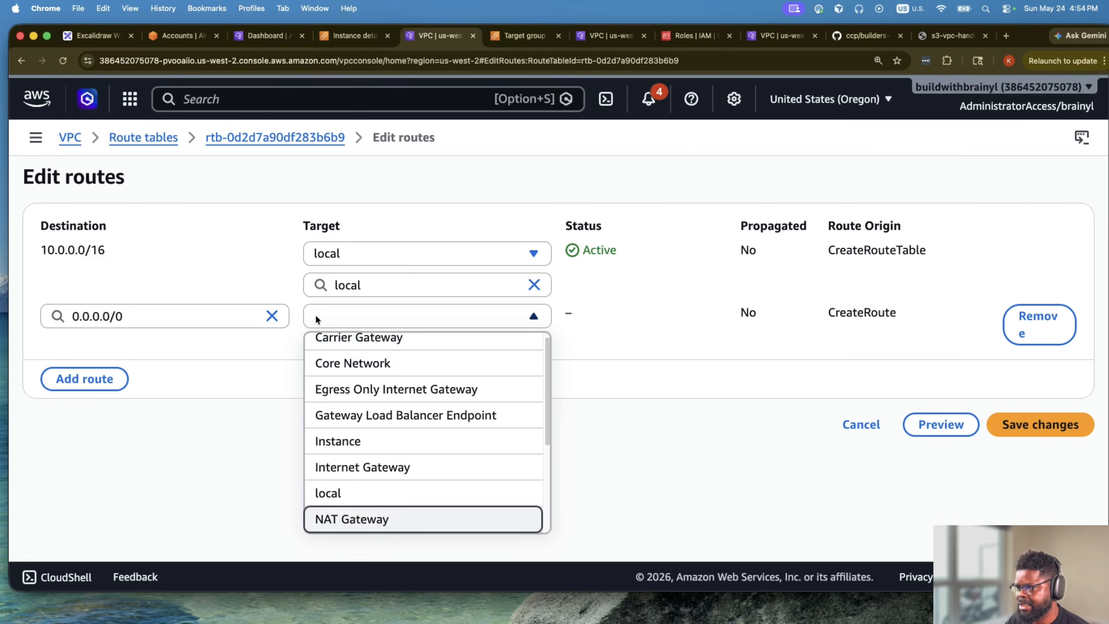
pyautogui.click(422, 522)
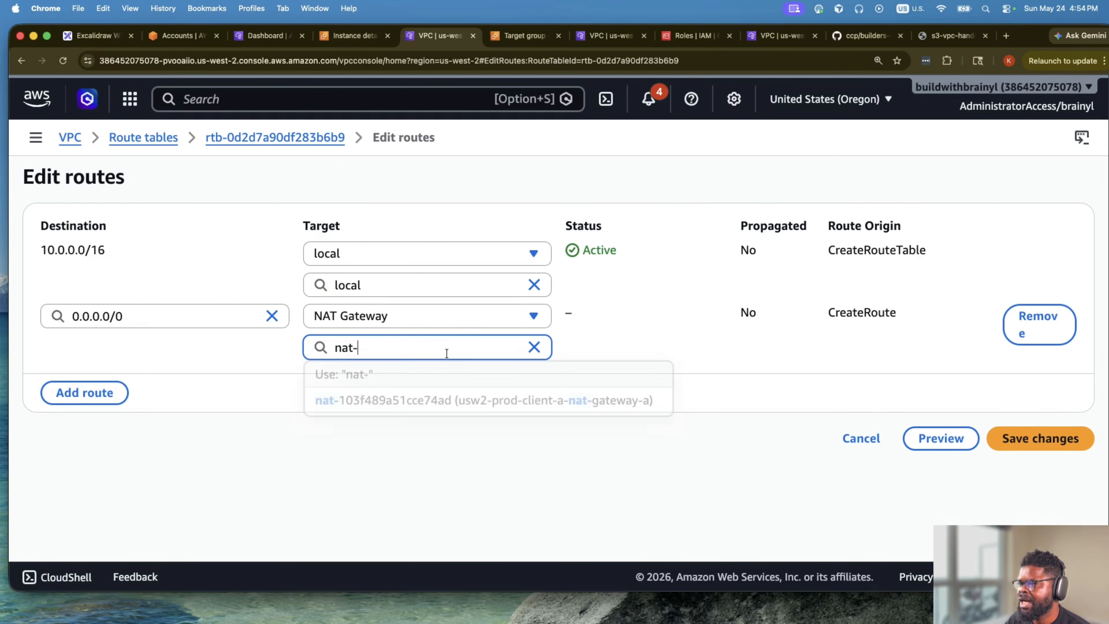
pyautogui.click(451, 401)
pyautogui.click(1052, 438)
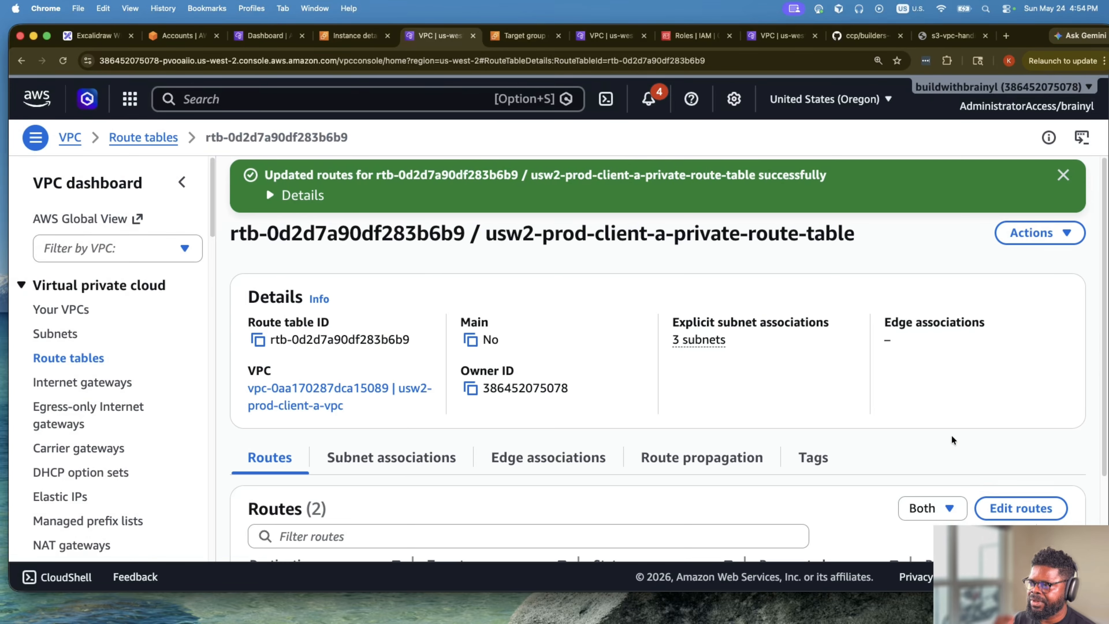
pyautogui.scroll(-1, 566, 348)
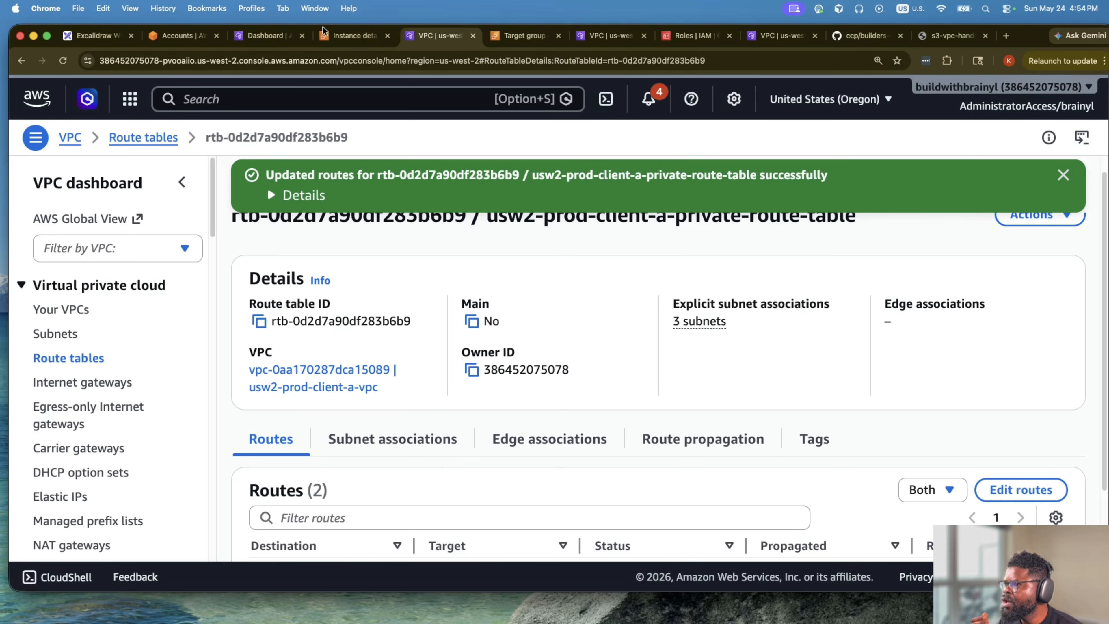
# Return to the list of running EC2 instances and select both WebApplication-env instances.
pyautogui.click(341, 36)
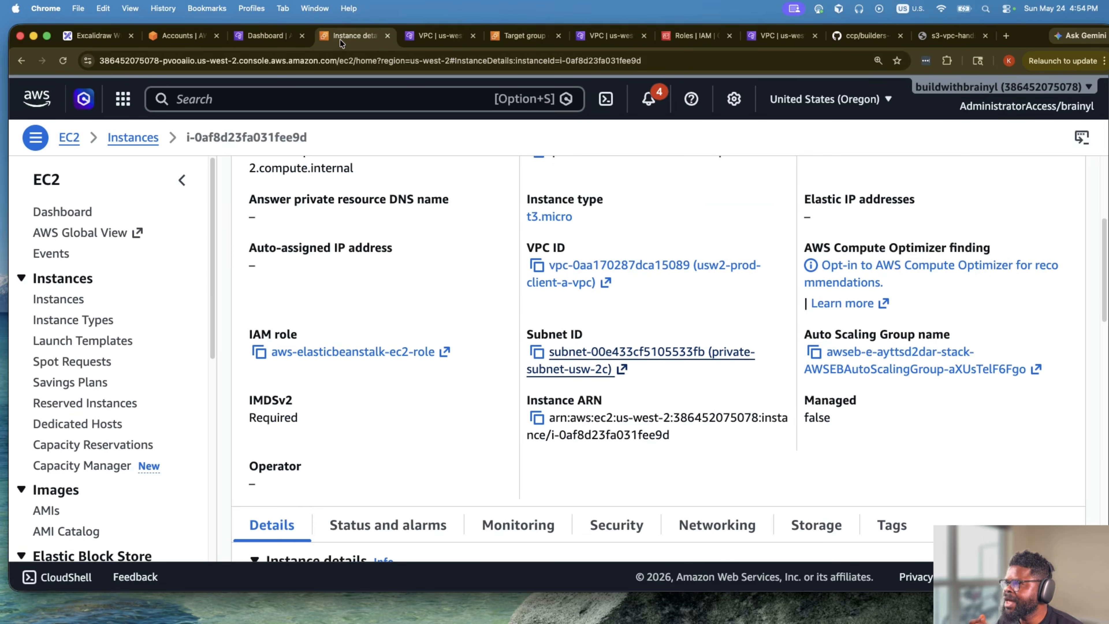
pyautogui.click(131, 137)
pyautogui.click(249, 283)
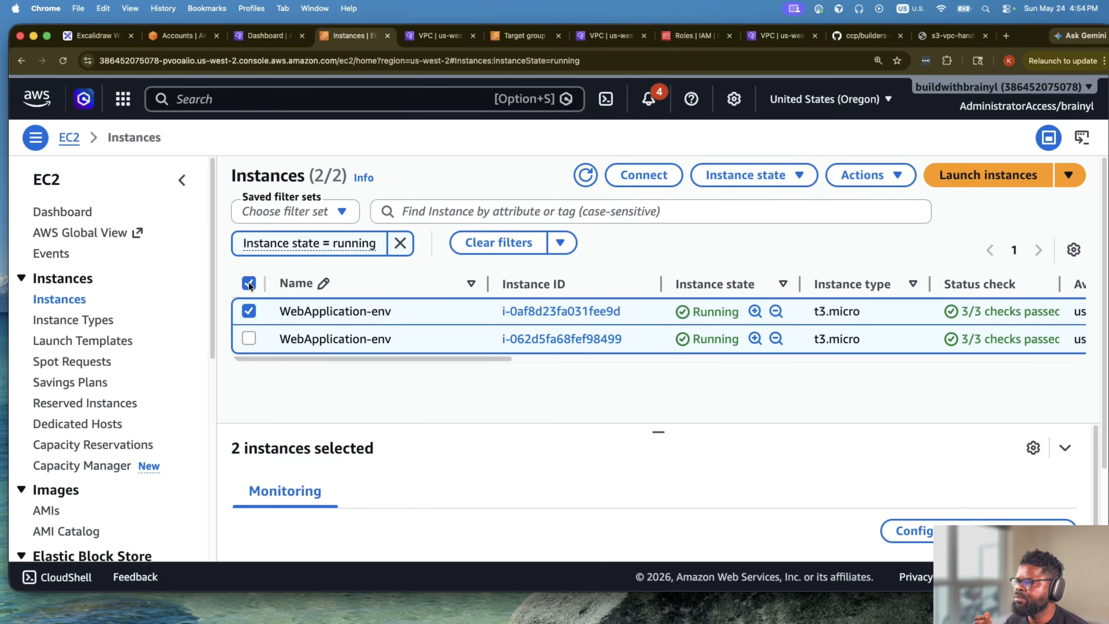
pyautogui.click(249, 283)
pyautogui.click(249, 283)
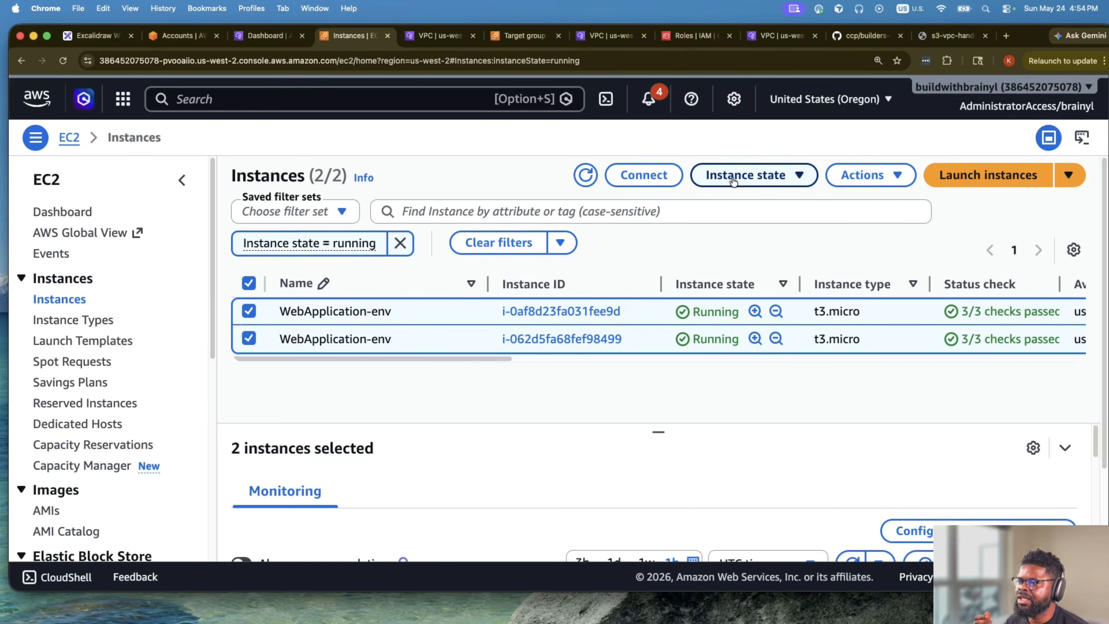
pyautogui.scroll(-3, 745, 299)
pyautogui.scroll(3, 745, 299)
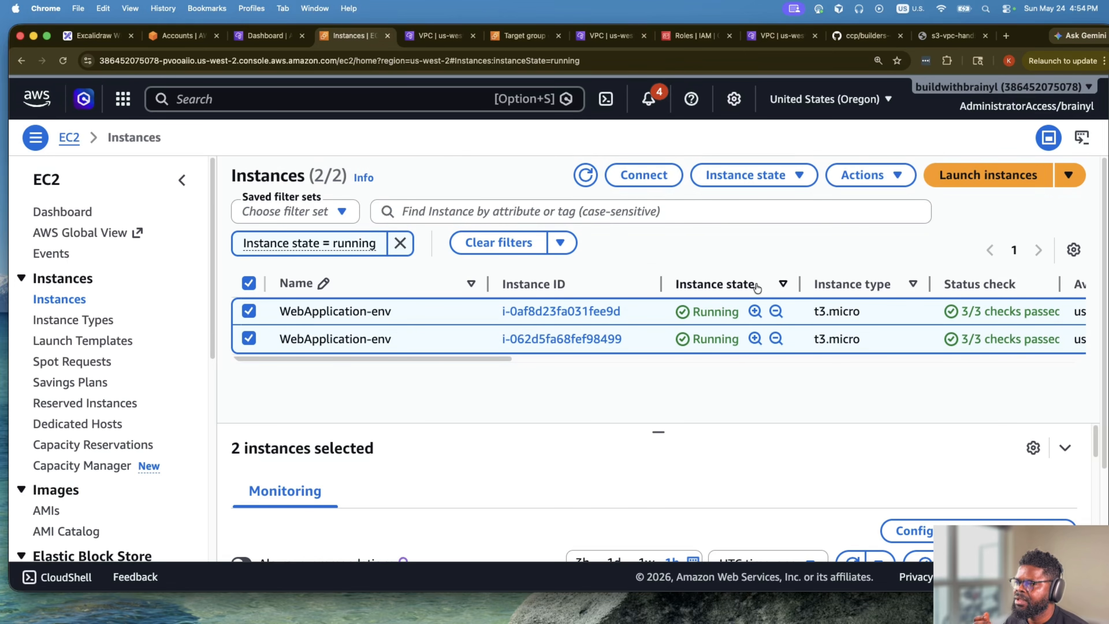
# Open instance i-0af8d23fa031fee9d and review its summary, IAM role, security groups and inbound rules.
pyautogui.click(562, 311)
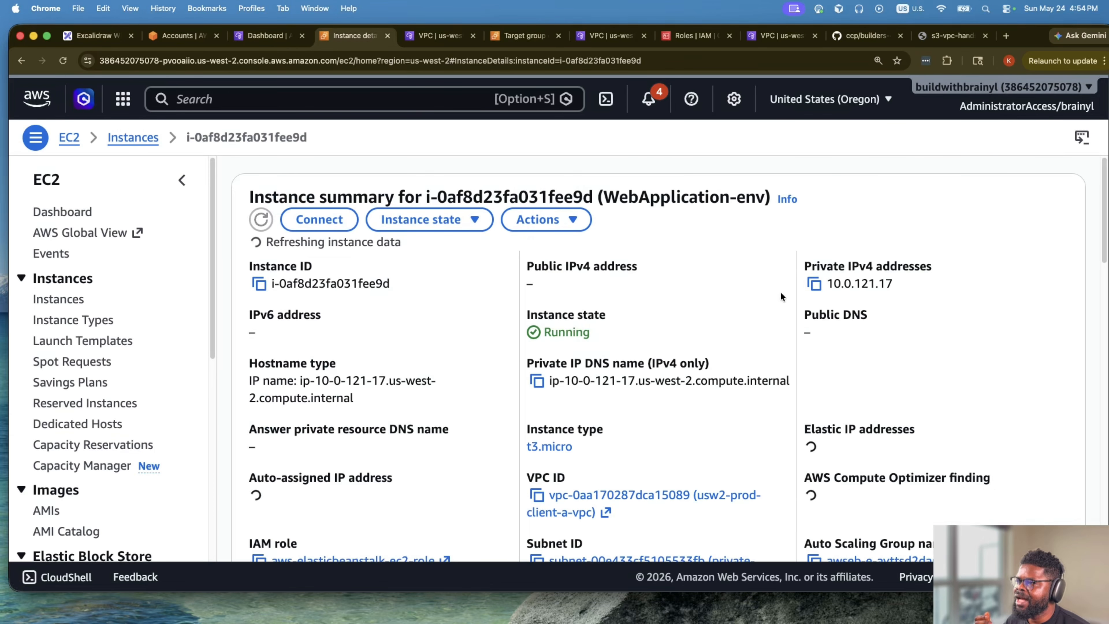
pyautogui.scroll(-5, 782, 289)
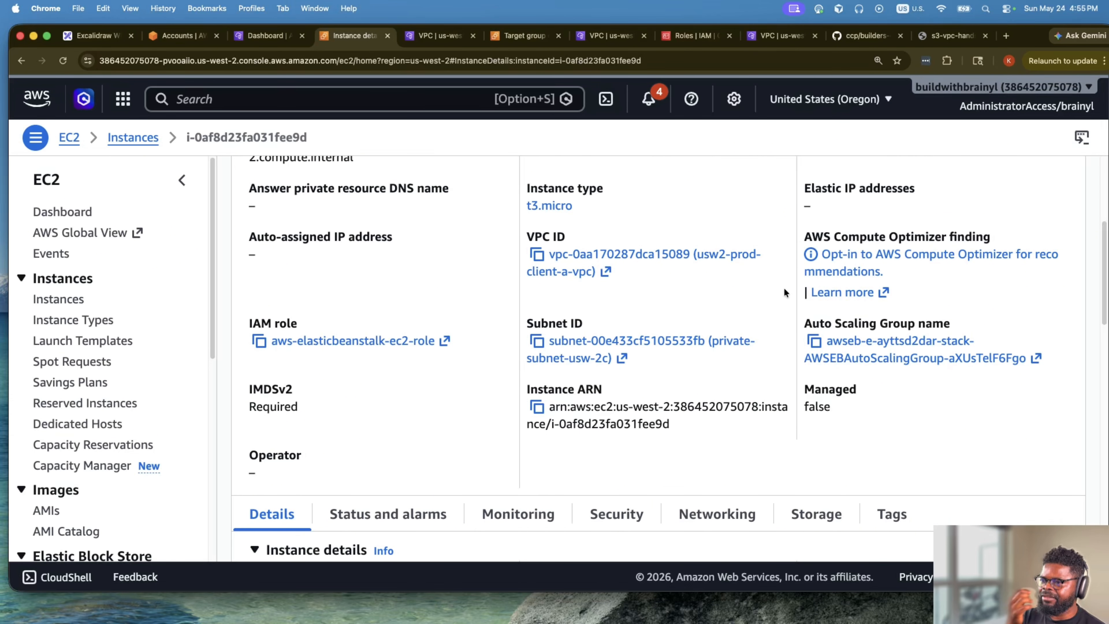
pyautogui.scroll(-3, 753, 396)
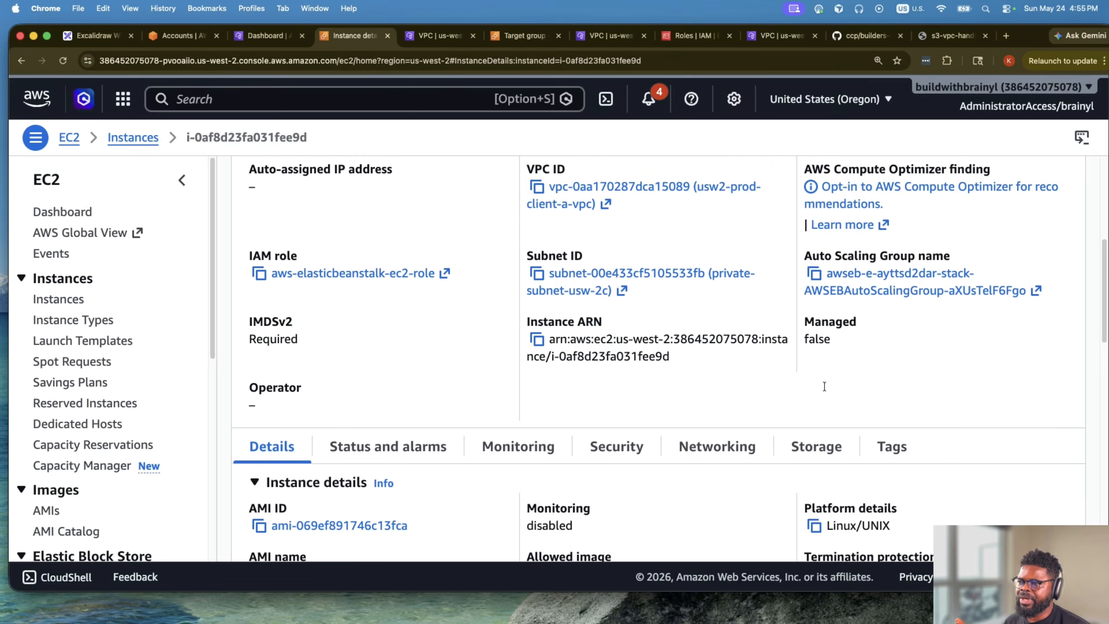
pyautogui.click(638, 415)
pyautogui.scroll(-6, 639, 412)
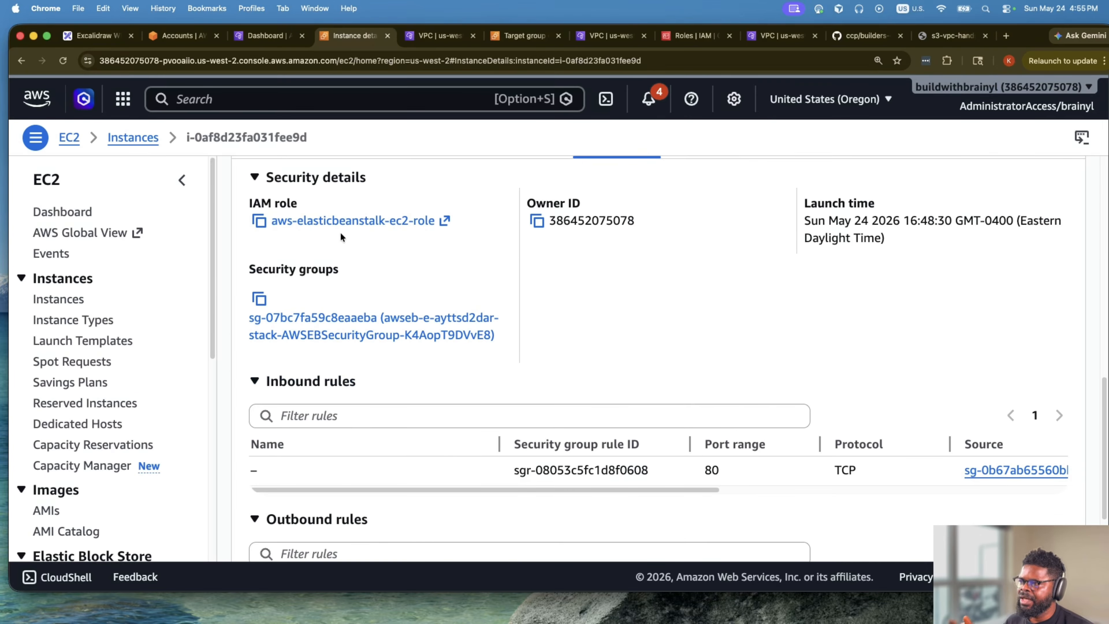
# Inspect the inbound rule of the instance's security group, widening the Source column, and open the security group used as its source.
pyautogui.click(338, 322)
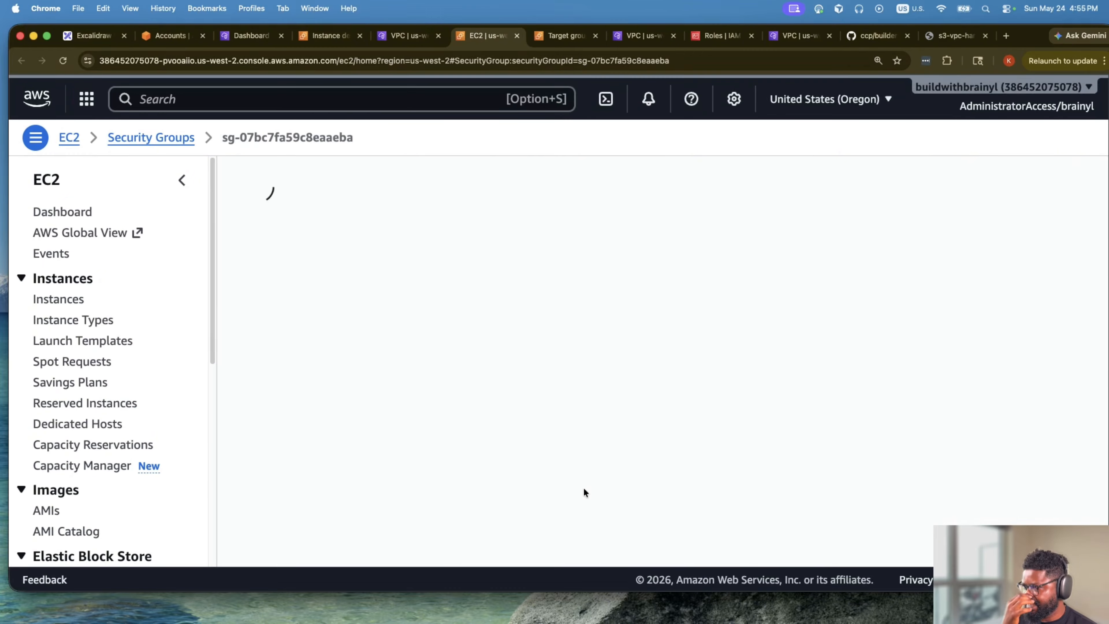
pyautogui.scroll(-1, 584, 483)
pyautogui.scroll(-2, 586, 480)
pyautogui.hscroll(10, 769, 522)
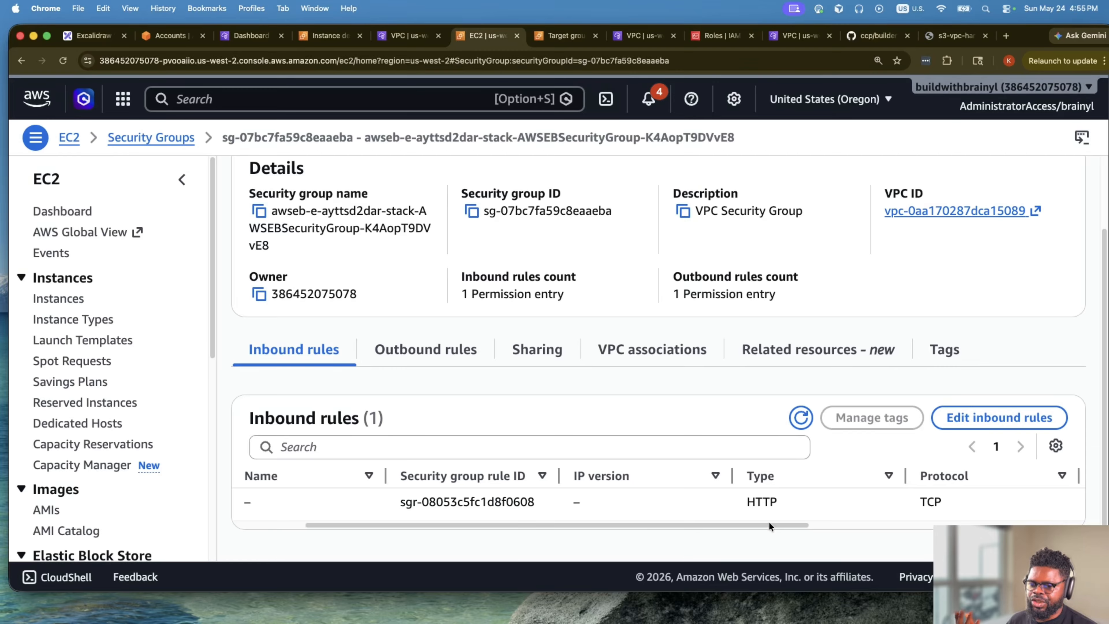
pyautogui.moveTo(773, 524)
pyautogui.mouseDown()
pyautogui.moveTo(729, 527)
pyautogui.moveTo(786, 525)
pyautogui.mouseUp()
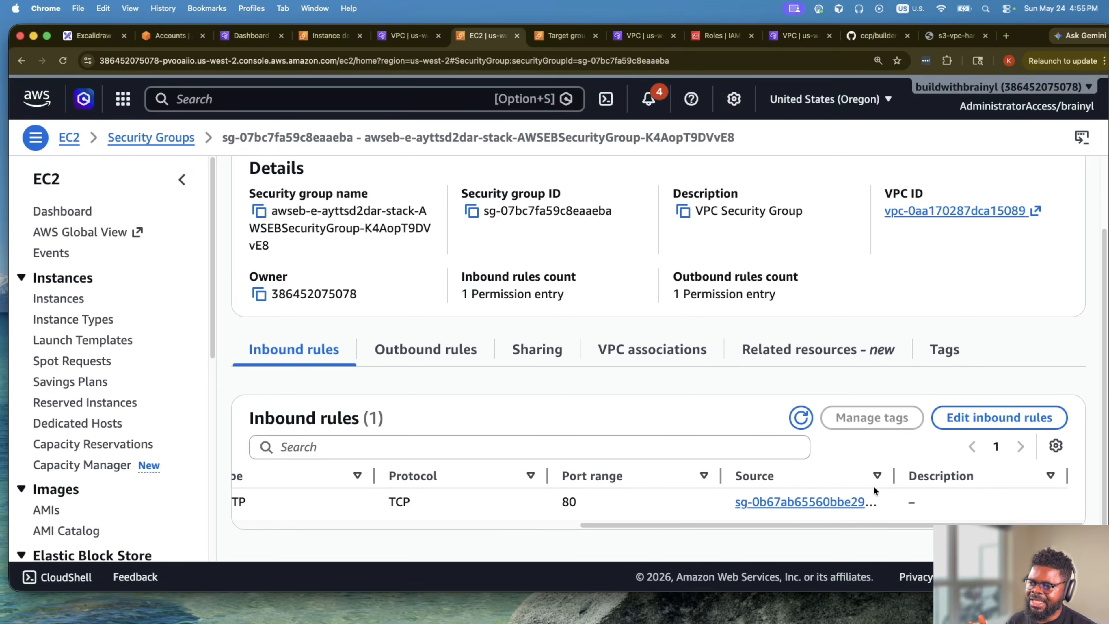
pyautogui.moveTo(895, 471); pyautogui.dragTo(942, 473)
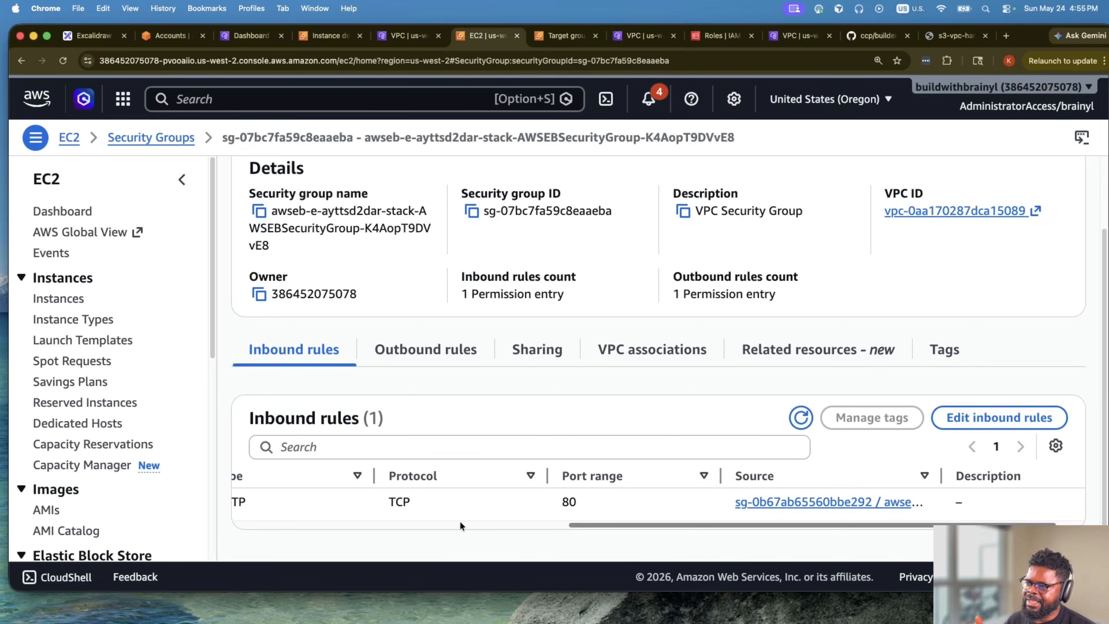
pyautogui.click(580, 503)
pyautogui.moveTo(894, 474); pyautogui.dragTo(1000, 477)
pyautogui.click(916, 506)
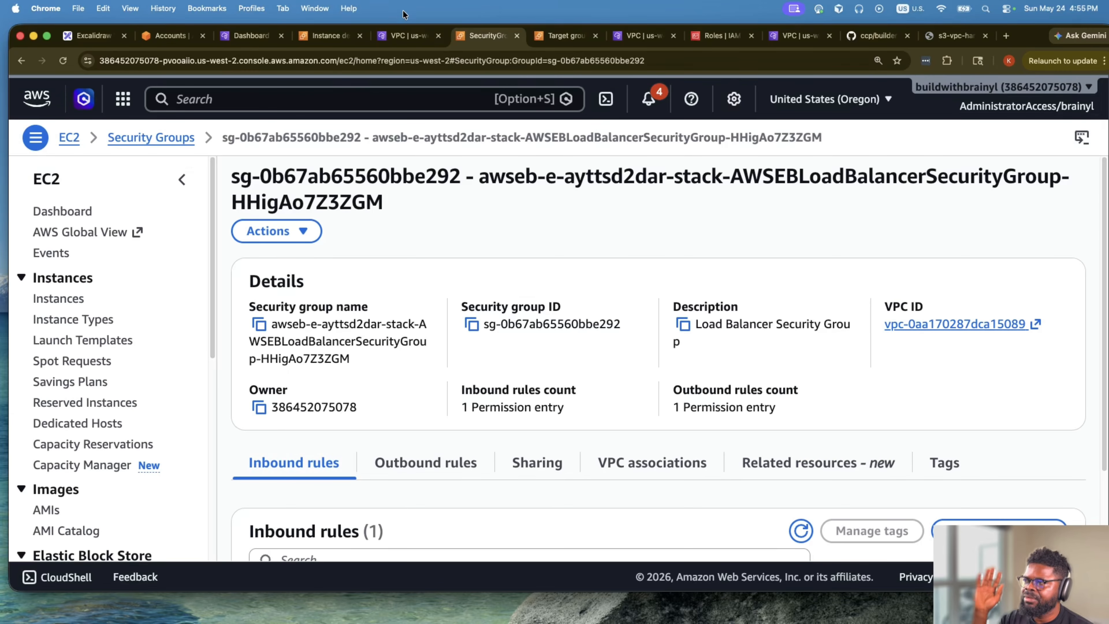
# Terminate both running WebApplication-env instances with the Skip OS shutdown option enabled.
pyautogui.click(416, 36)
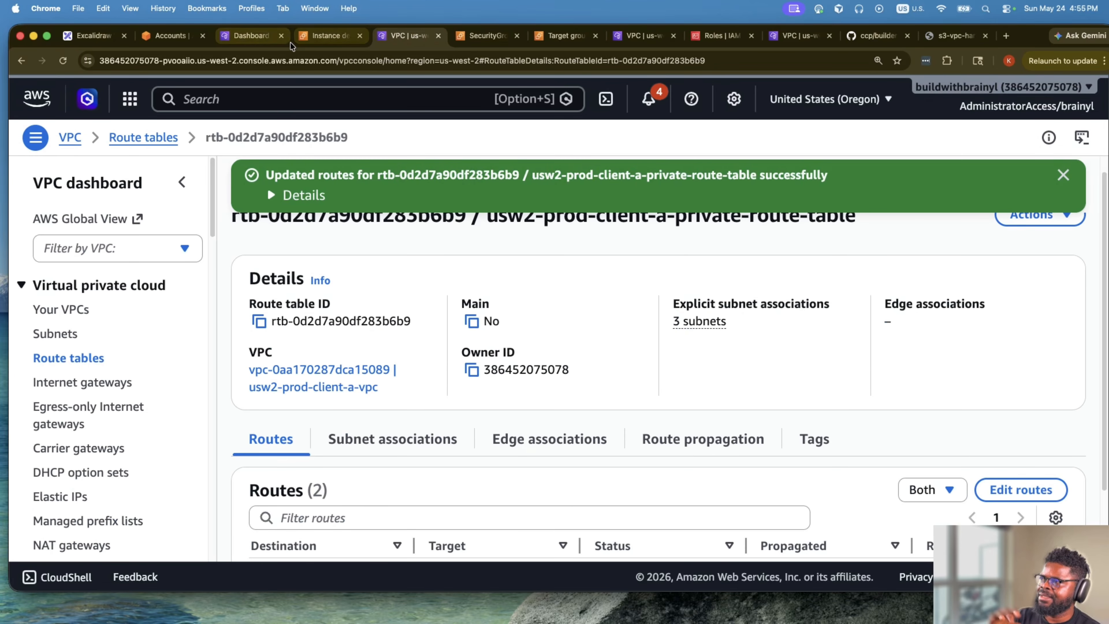
pyautogui.click(327, 35)
pyautogui.scroll(10, 436, 466)
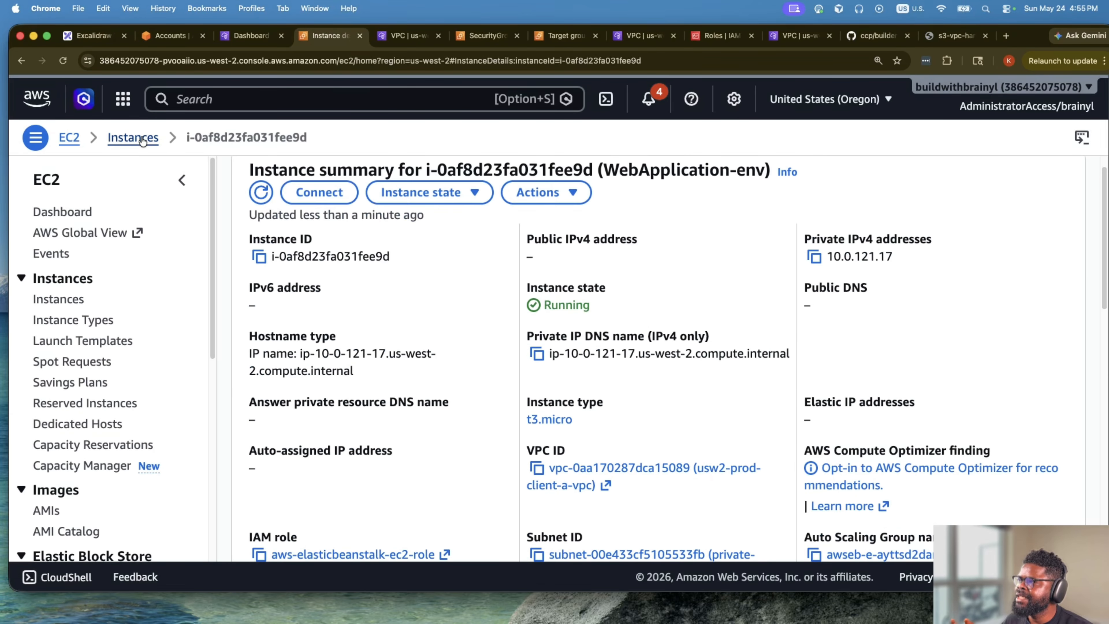
pyautogui.click(155, 138)
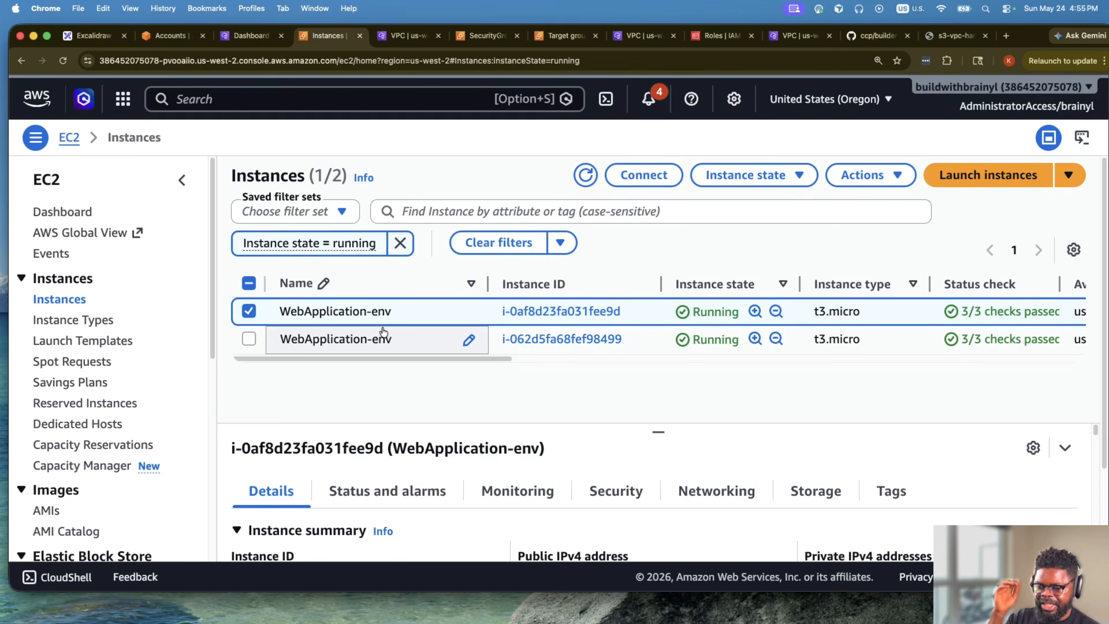
pyautogui.click(249, 283)
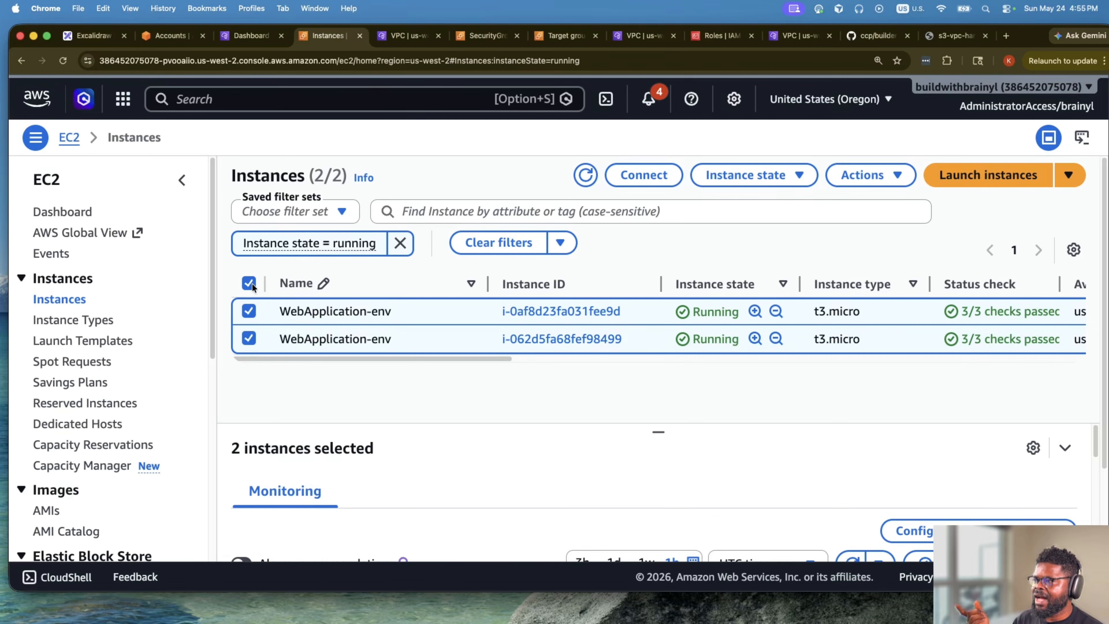
pyautogui.click(249, 284)
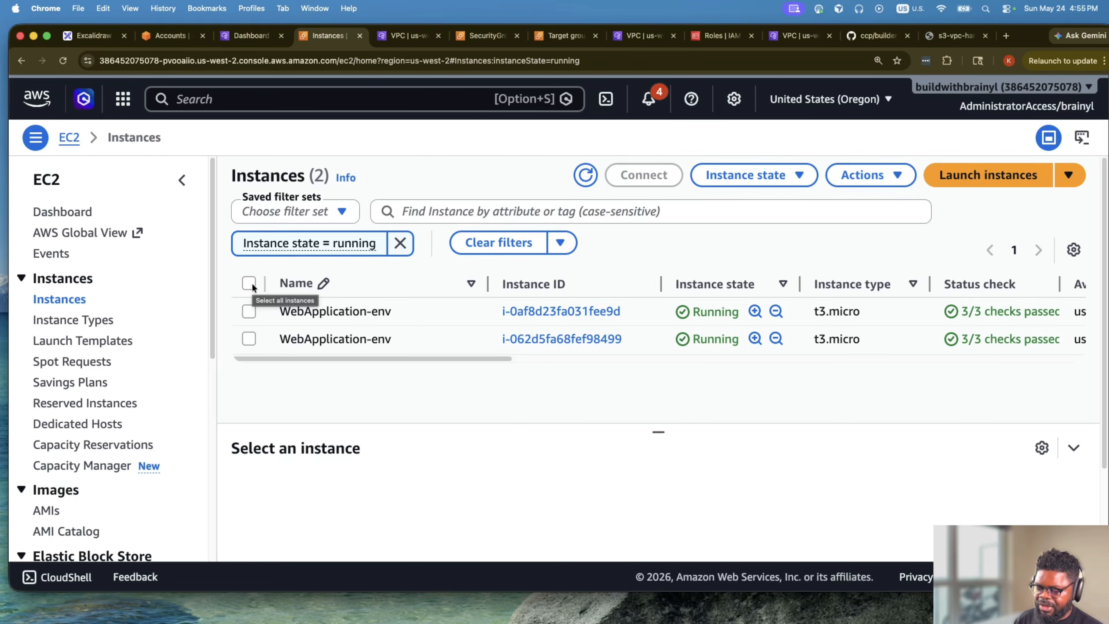
pyautogui.click(249, 283)
pyautogui.click(747, 175)
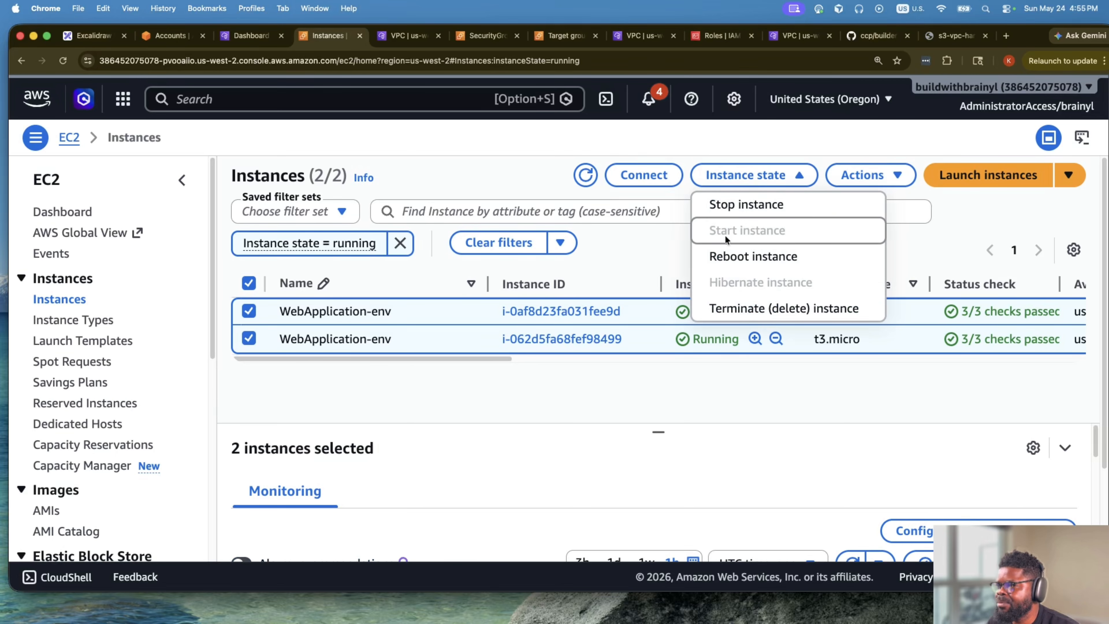
pyautogui.click(760, 313)
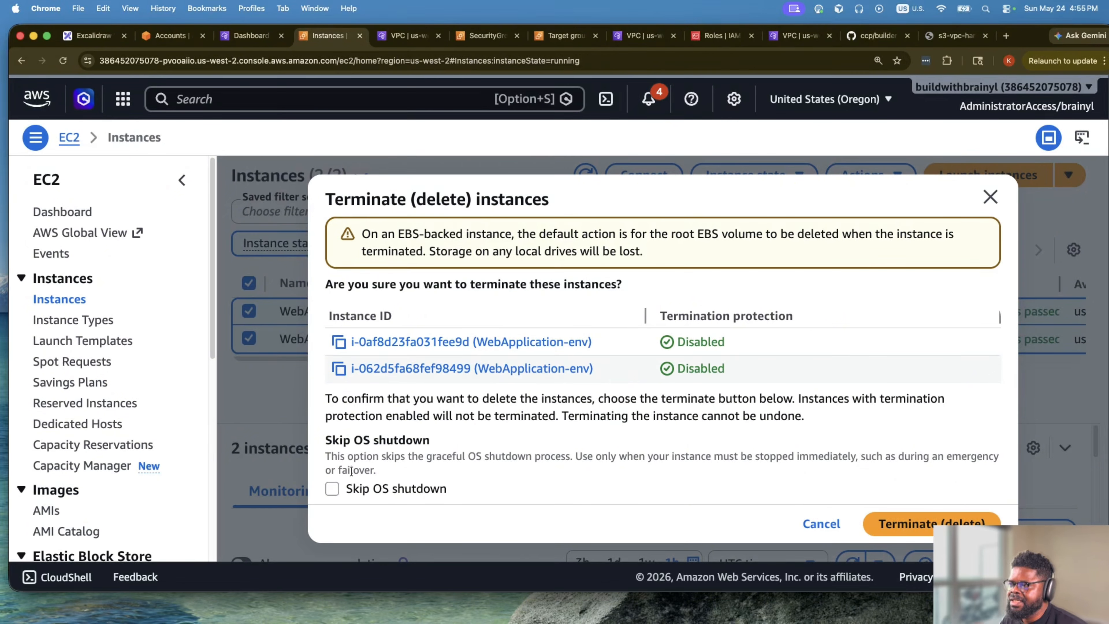
pyautogui.click(420, 488)
pyautogui.scroll(-2, 925, 515)
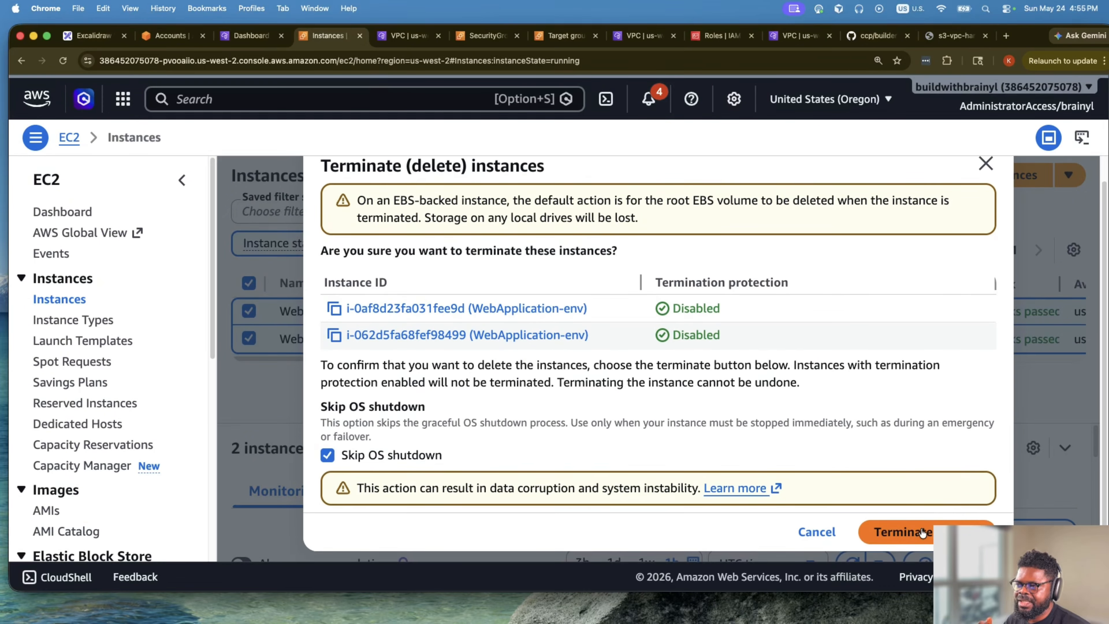
pyautogui.click(917, 534)
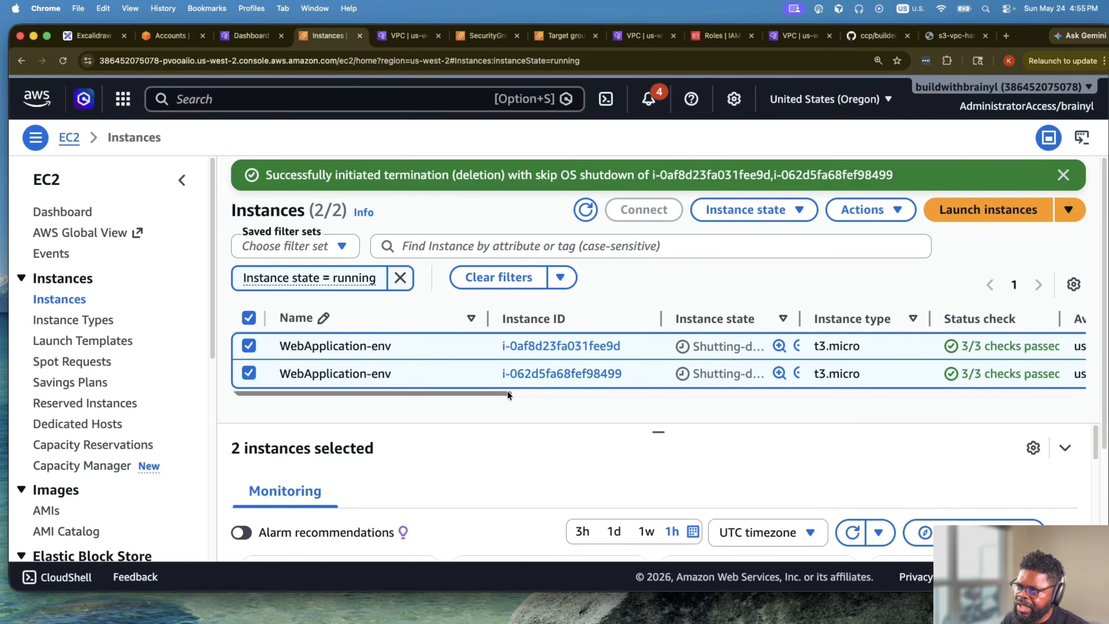
# Check the terminated instances' Availability Zones, then switch to Excalidraw and point out the three AZ labels in the VPC diagram.
pyautogui.moveTo(507, 391); pyautogui.dragTo(619, 418)
pyautogui.hscroll(-2, 832, 361)
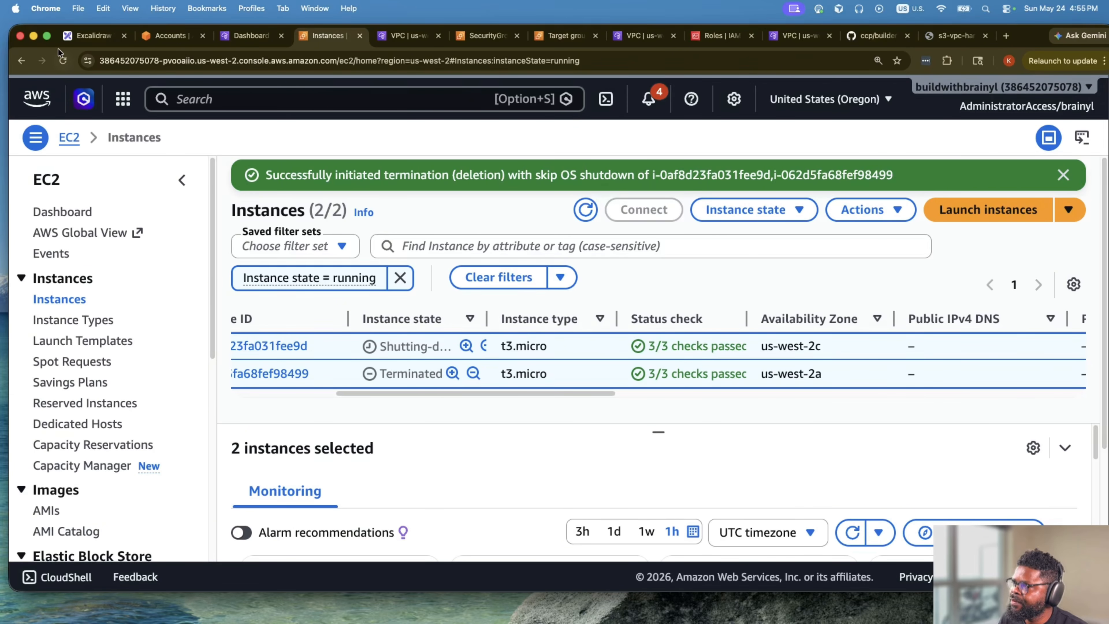
pyautogui.click(81, 38)
pyautogui.scroll(5, 525, 351)
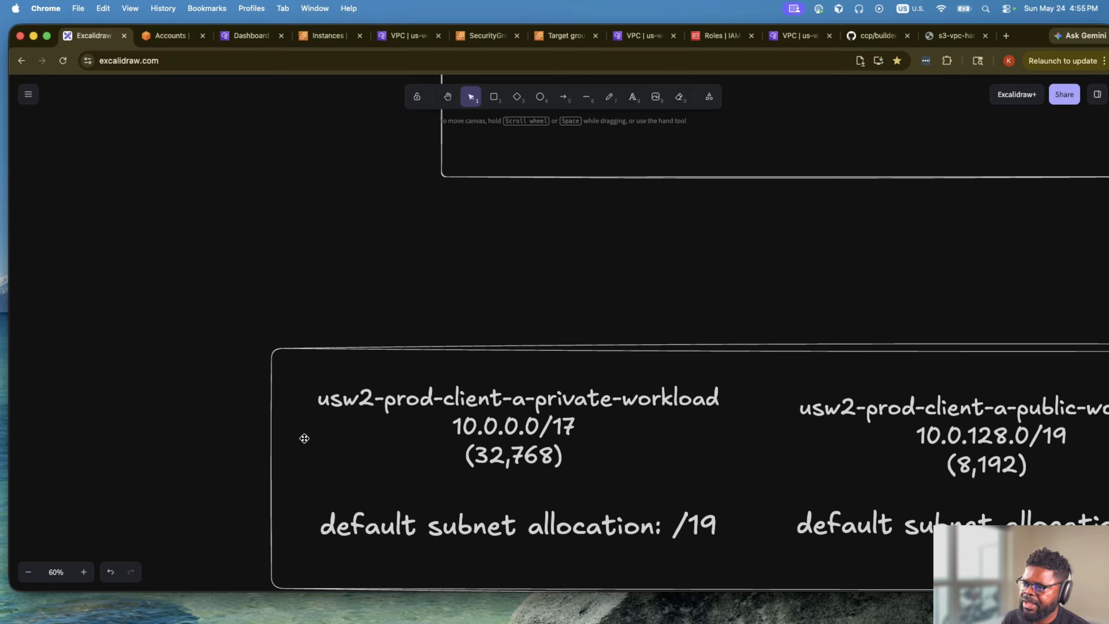
pyautogui.scroll(5, 567, 498)
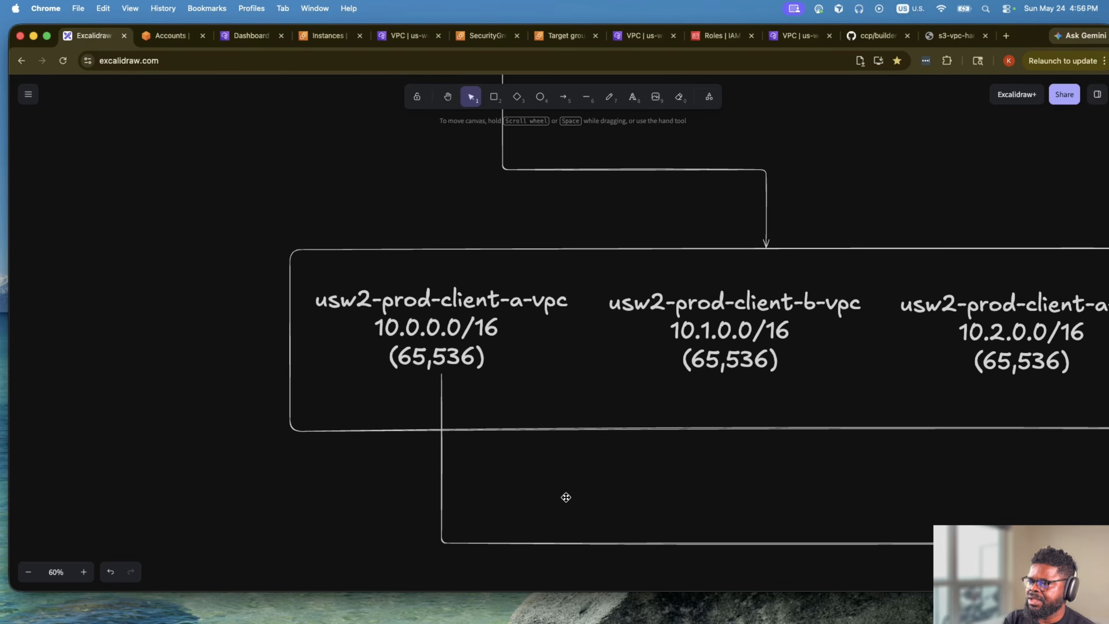
pyautogui.hscroll(3, 567, 489)
pyautogui.scroll(-2, 572, 485)
pyautogui.scroll(10, 572, 487)
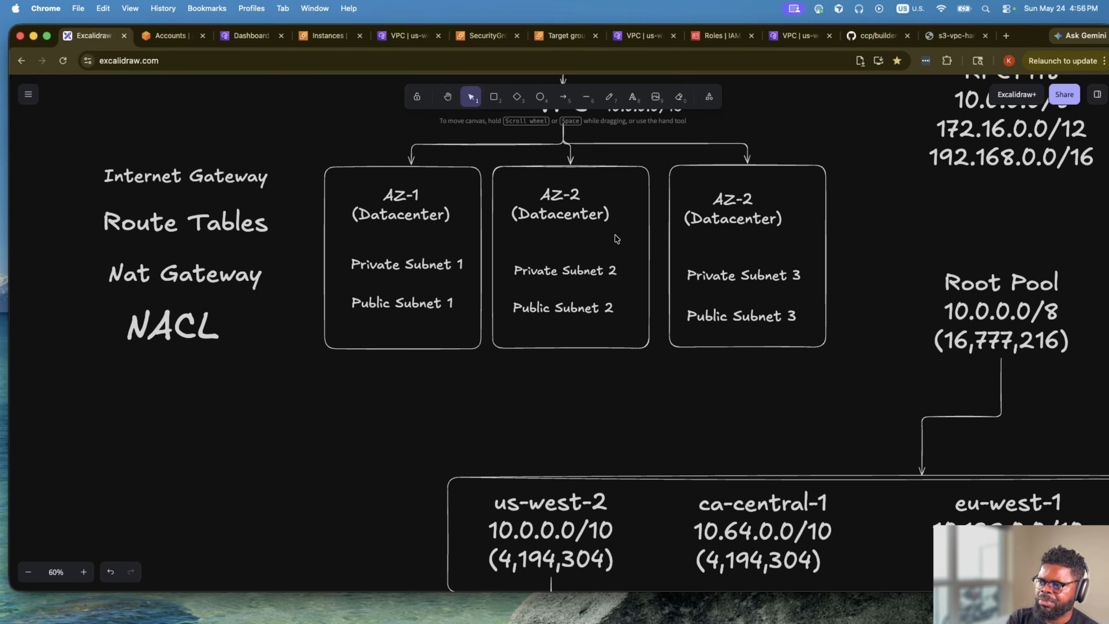
pyautogui.click(417, 214)
pyautogui.click(548, 199)
pyautogui.click(734, 215)
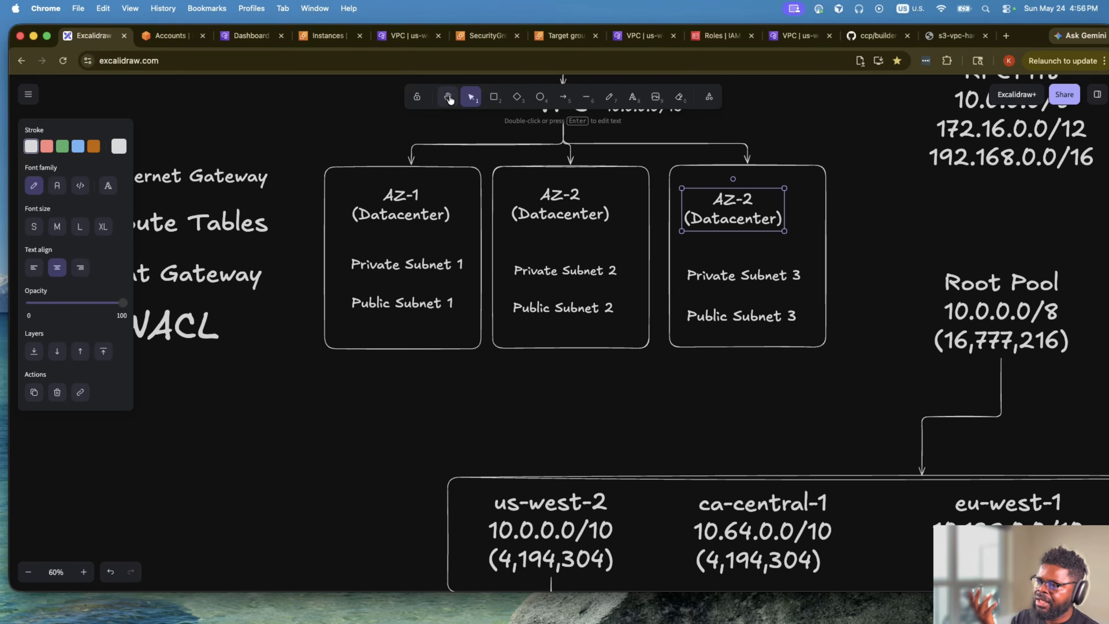
# Return to the EC2 instance list, remove the running-state filter and refresh the list.
pyautogui.click(316, 37)
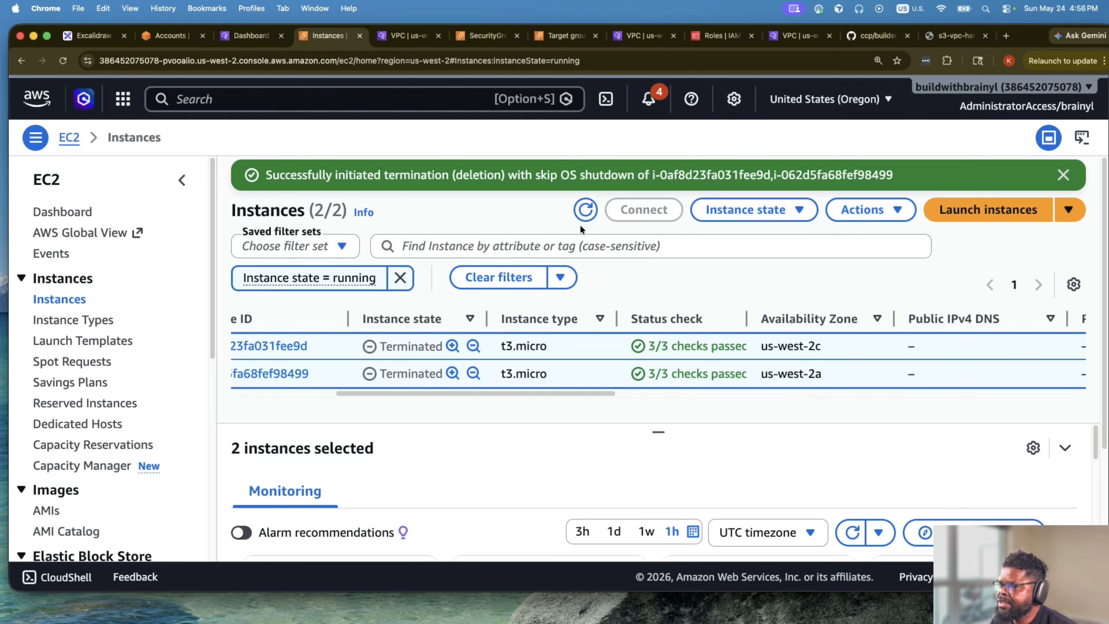
pyautogui.click(586, 211)
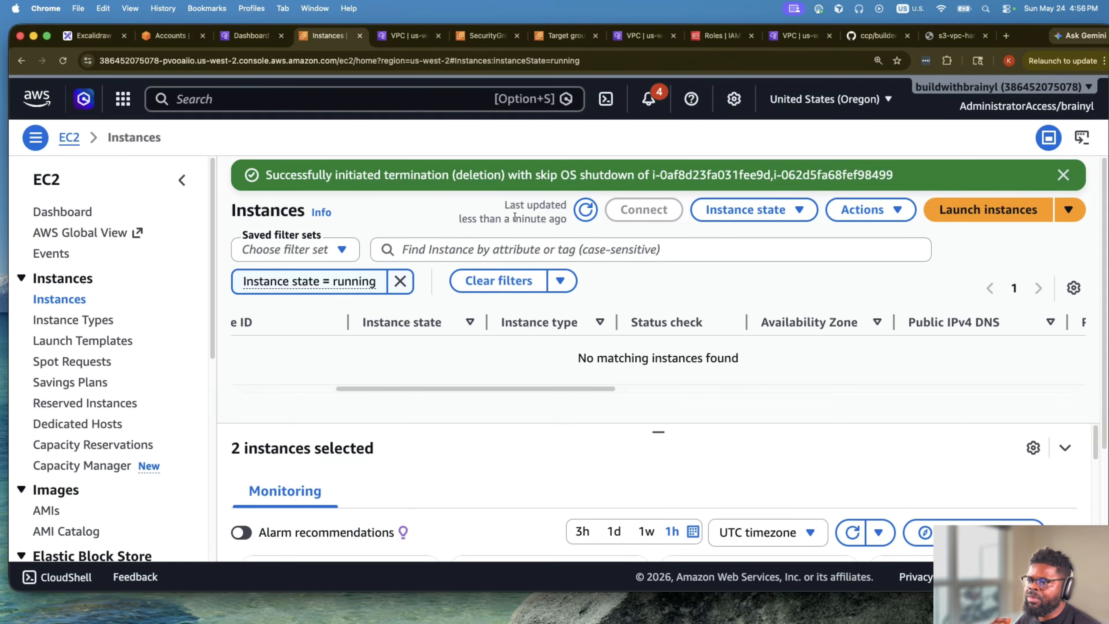
pyautogui.click(399, 282)
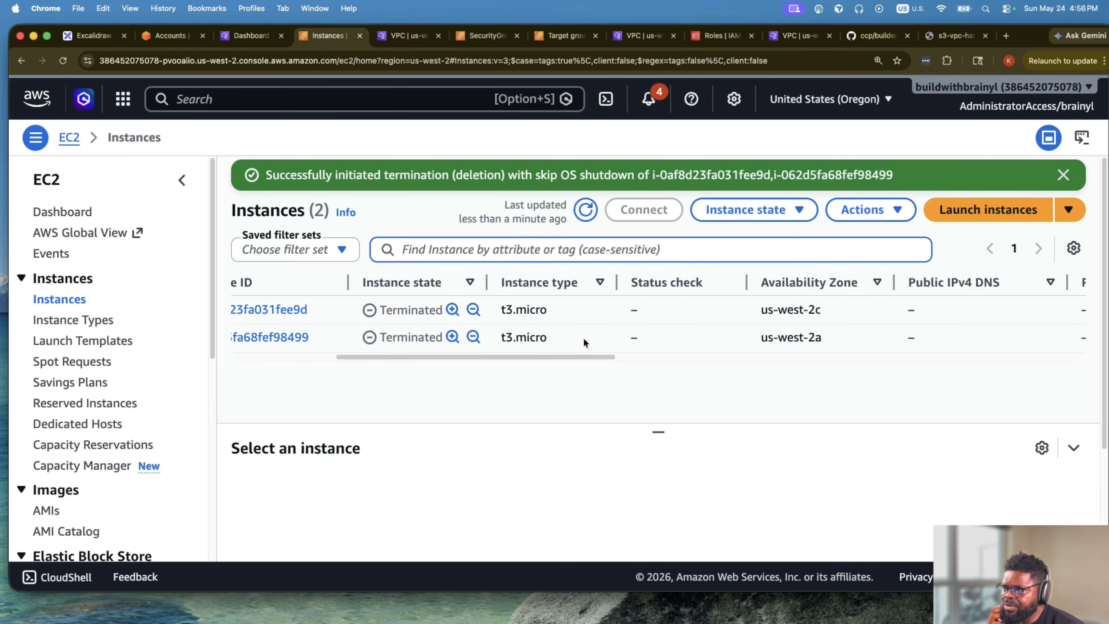
pyautogui.click(310, 364)
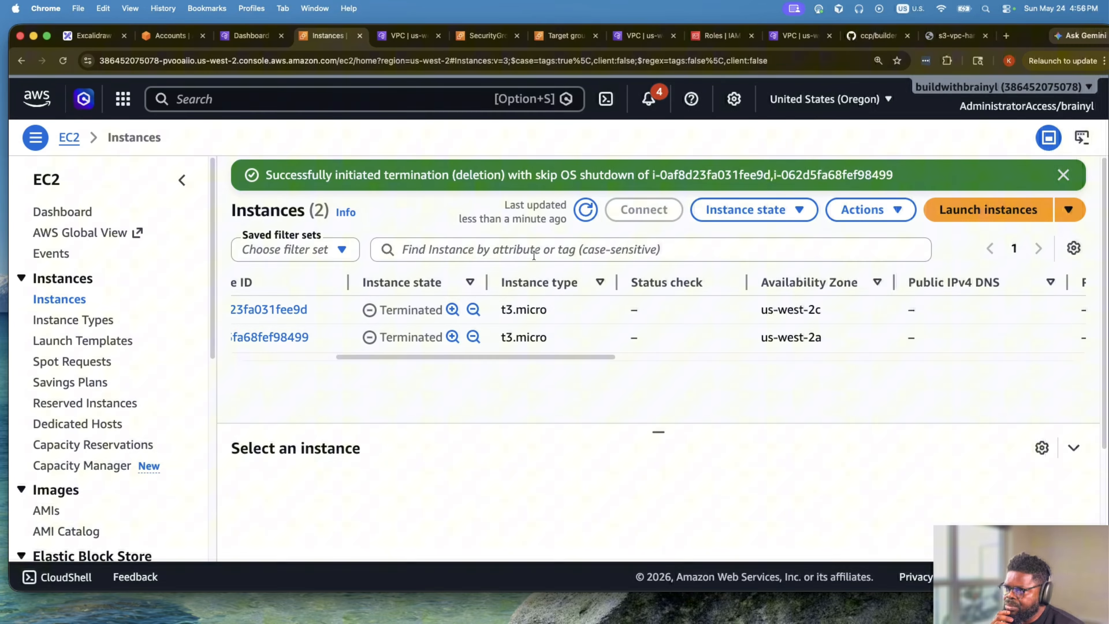
pyautogui.click(586, 210)
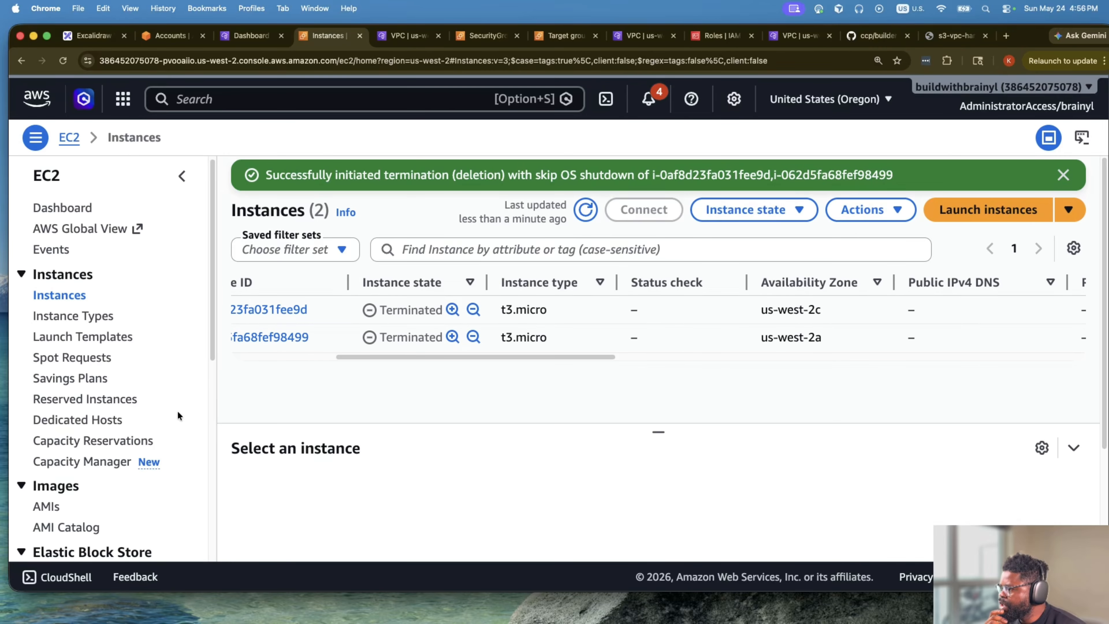
# Open the list of Auto Scaling groups to check the environment's group.
pyautogui.scroll(-5, 175, 411)
pyautogui.scroll(-3, 83, 502)
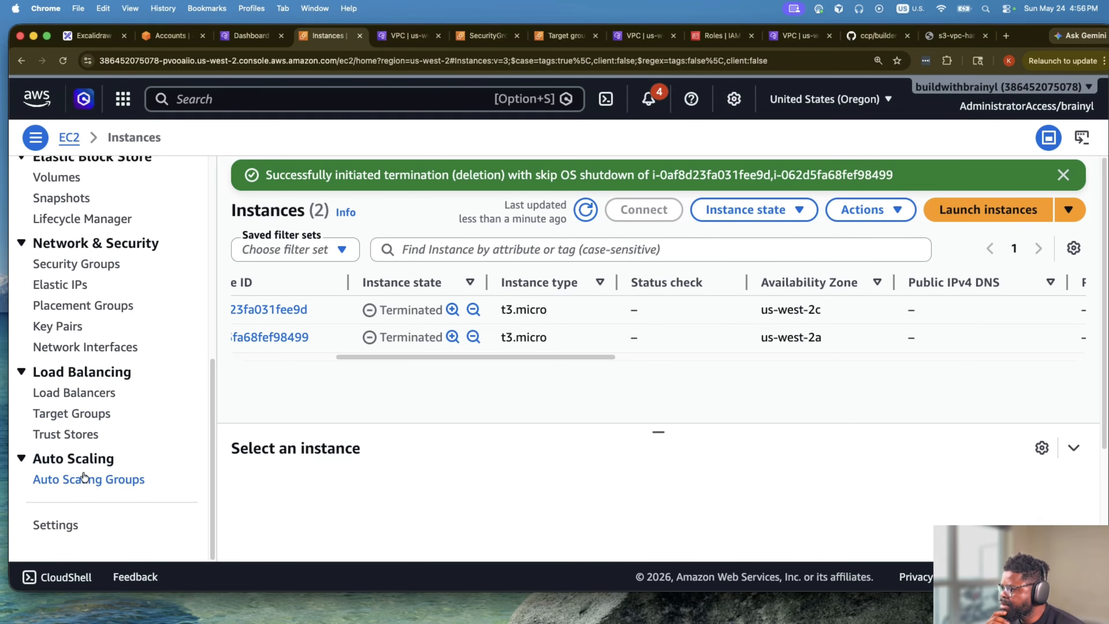
pyautogui.click(83, 479)
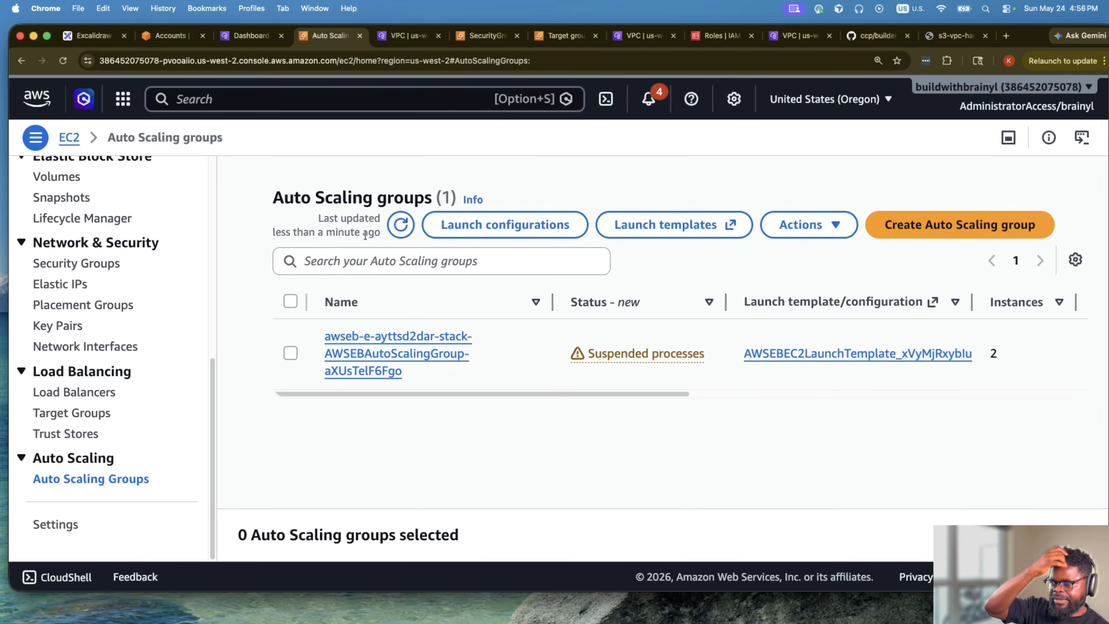
# Go back to the EC2 instance list, refresh it and show the Name and Instance ID columns.
pyautogui.scroll(5, 85, 292)
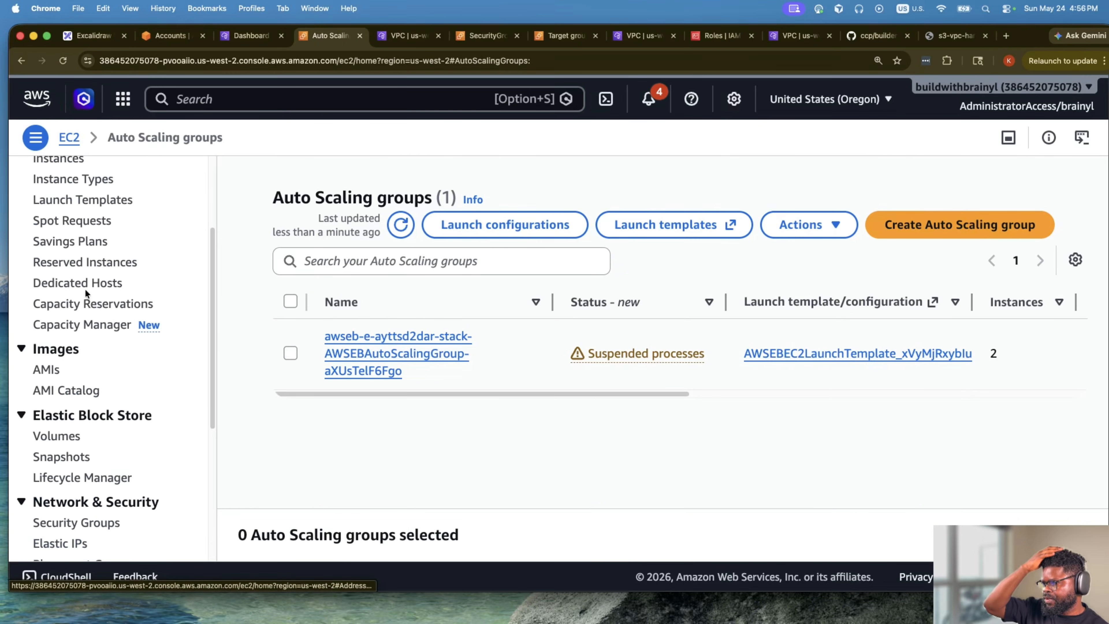
pyautogui.scroll(5, 85, 292)
pyautogui.click(87, 299)
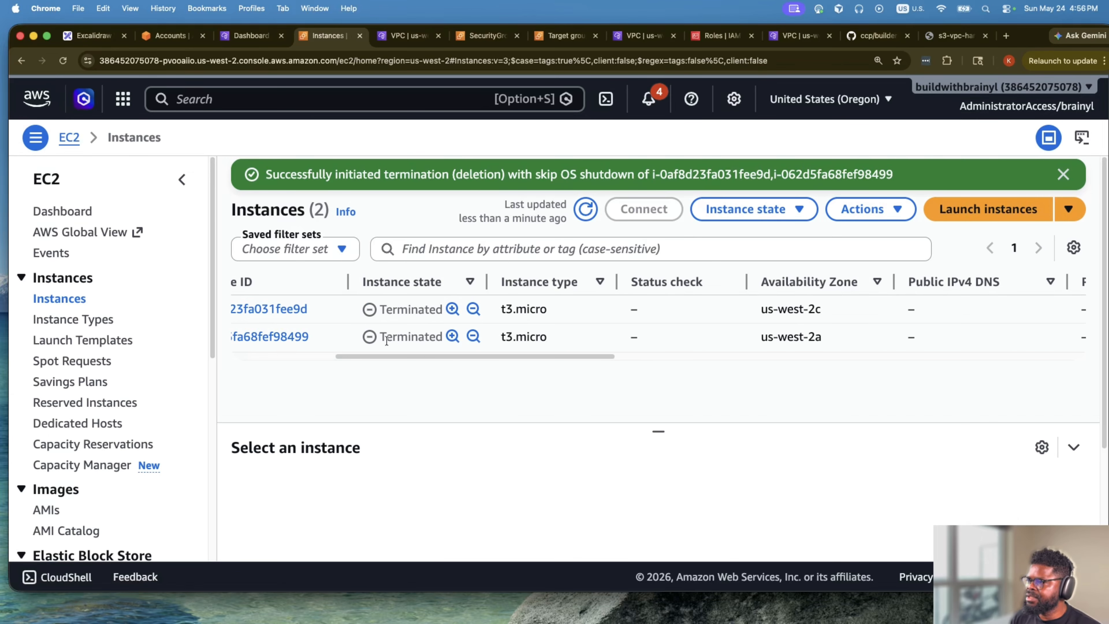
pyautogui.click(578, 207)
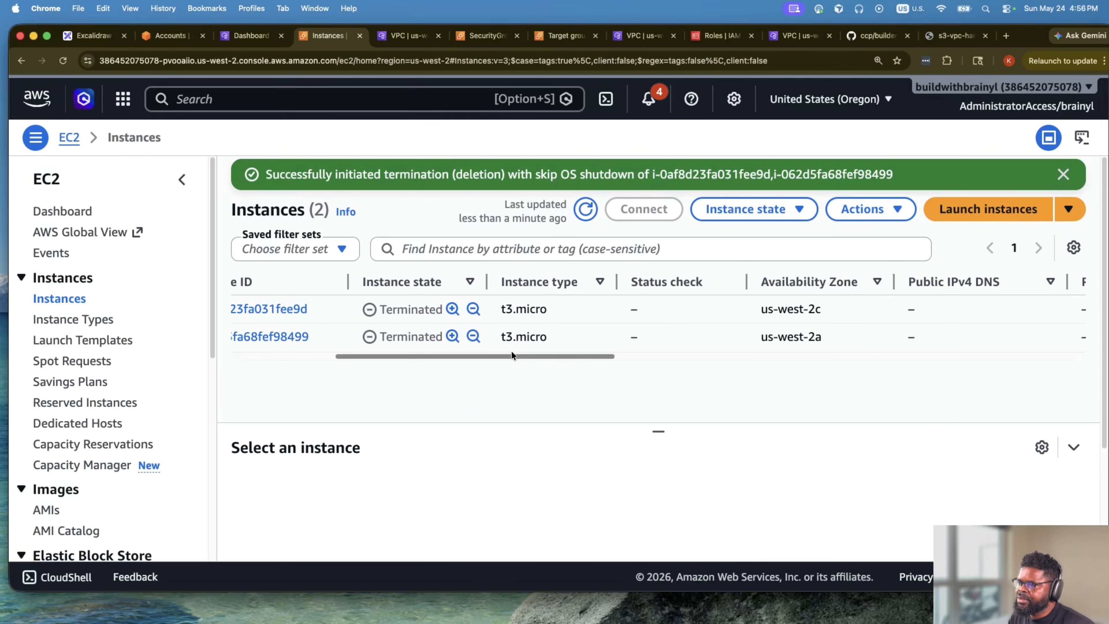
pyautogui.moveTo(512, 354); pyautogui.dragTo(351, 353)
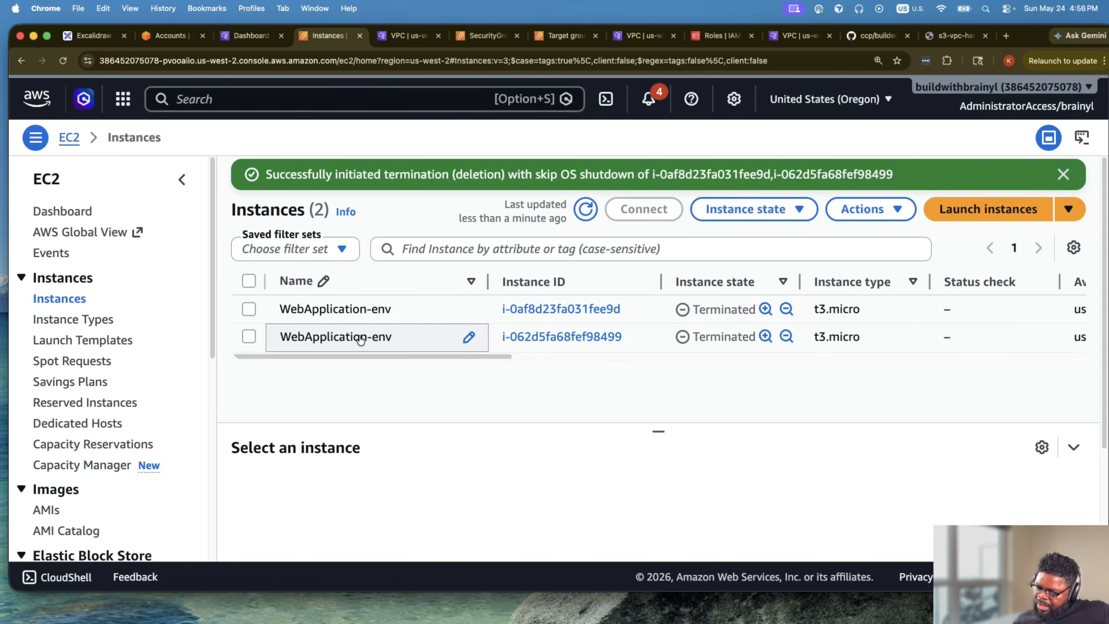
# Switch to target group awseb-AWSEB-UWOLFGRCKDT3, refresh its registered targets and check the target counts.
pyautogui.click(387, 42)
pyautogui.click(501, 40)
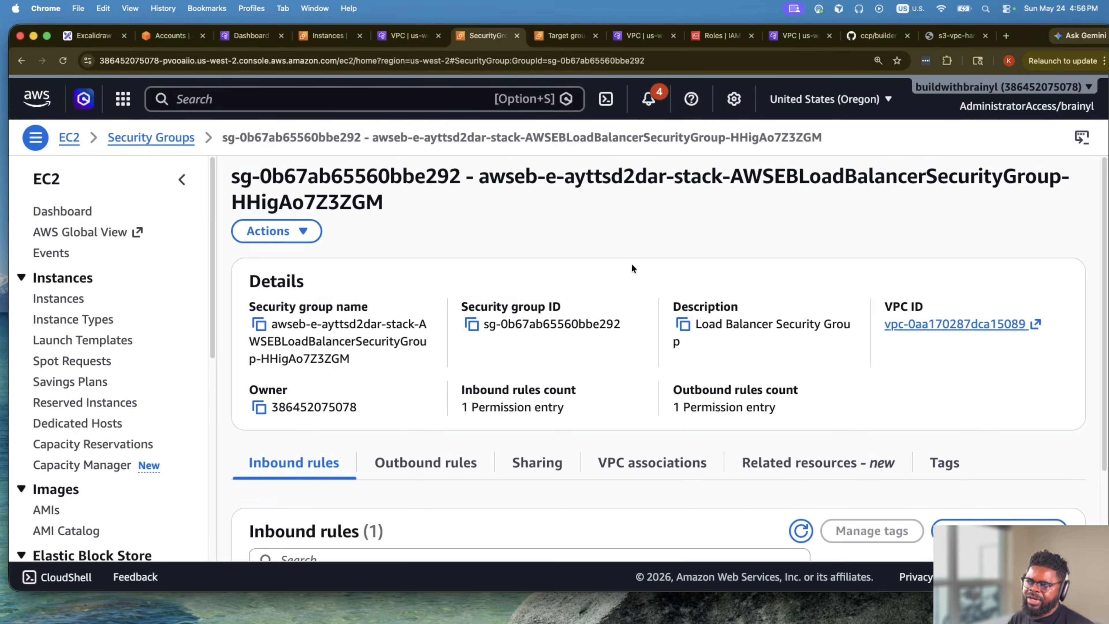
pyautogui.click(546, 41)
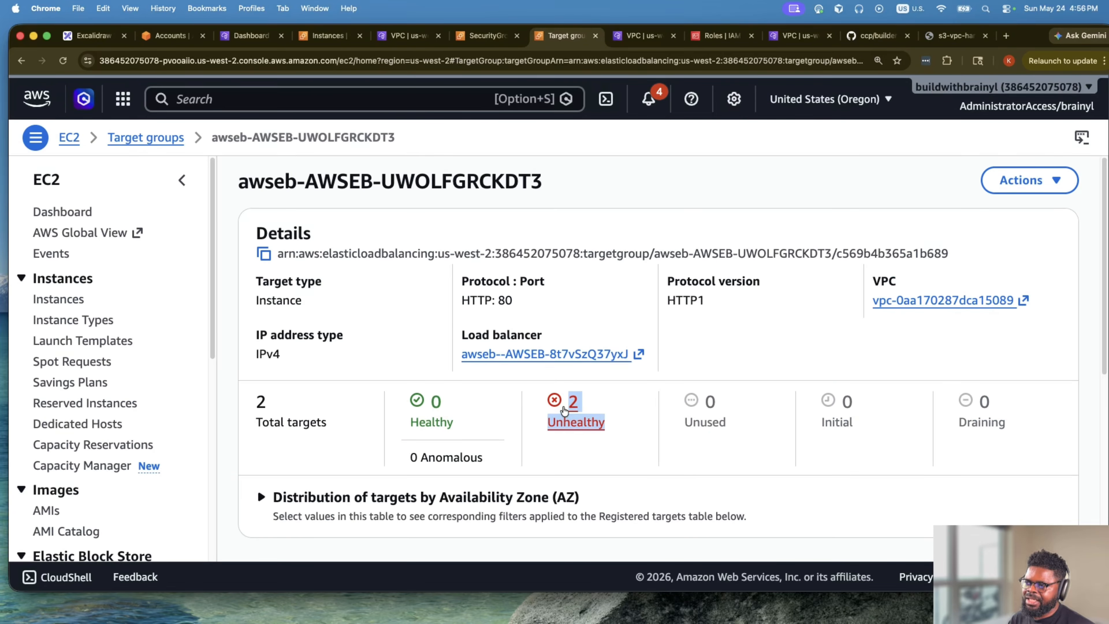
pyautogui.scroll(-8, 542, 413)
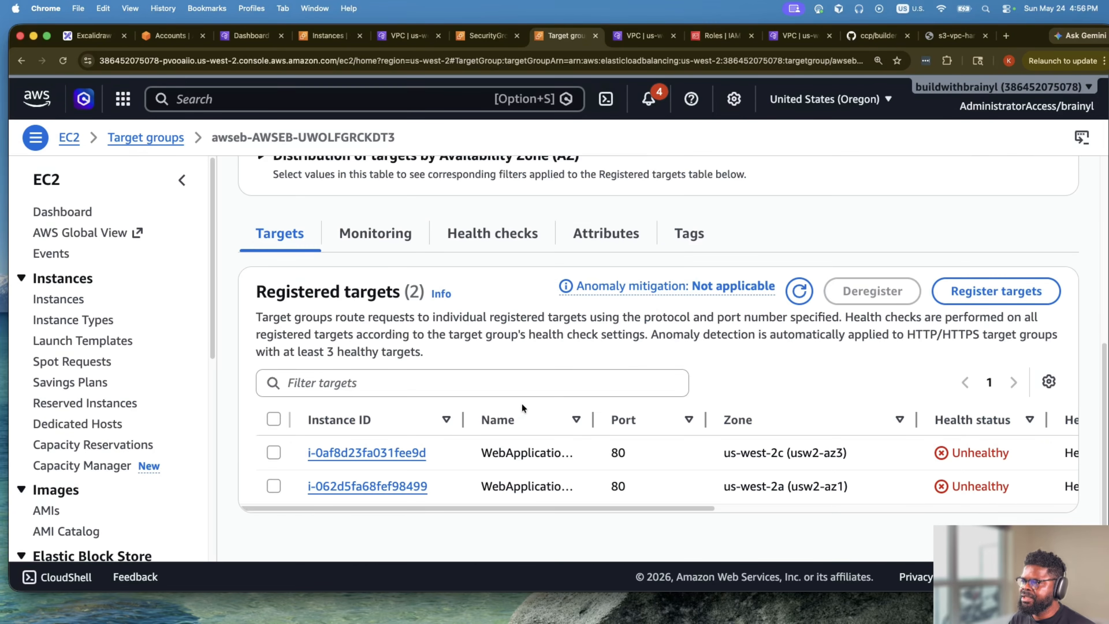
pyautogui.click(799, 290)
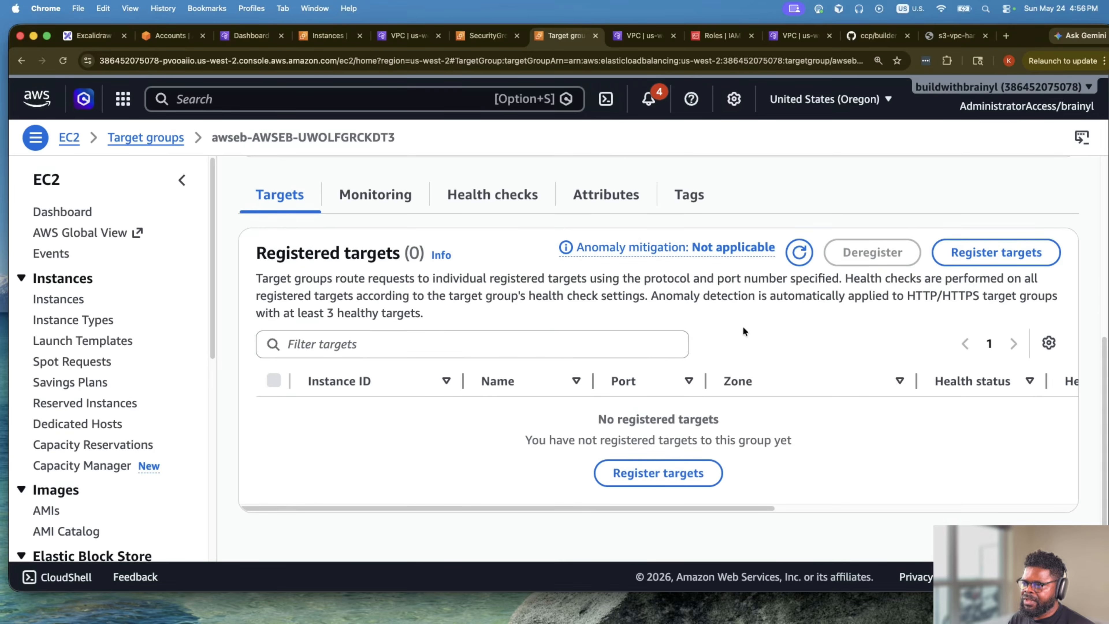
pyautogui.scroll(7, 295, 300)
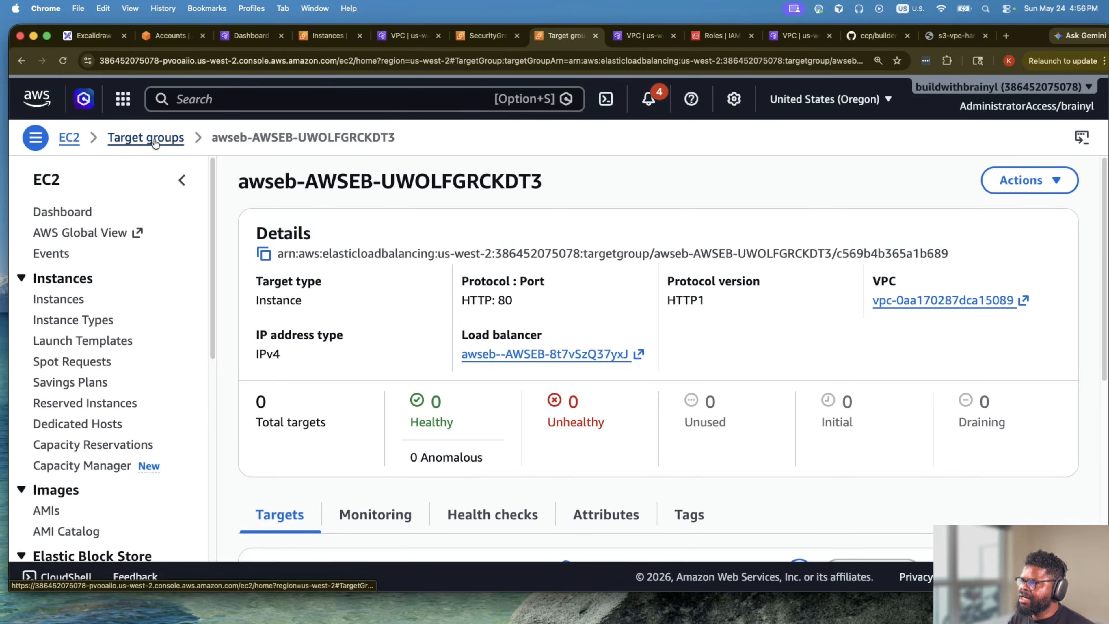
# Reopen the awseb-AWSEB-UWOLFGRCKDT3 target group from the target group list and review its details and registered targets.
pyautogui.click(146, 137)
pyautogui.click(346, 280)
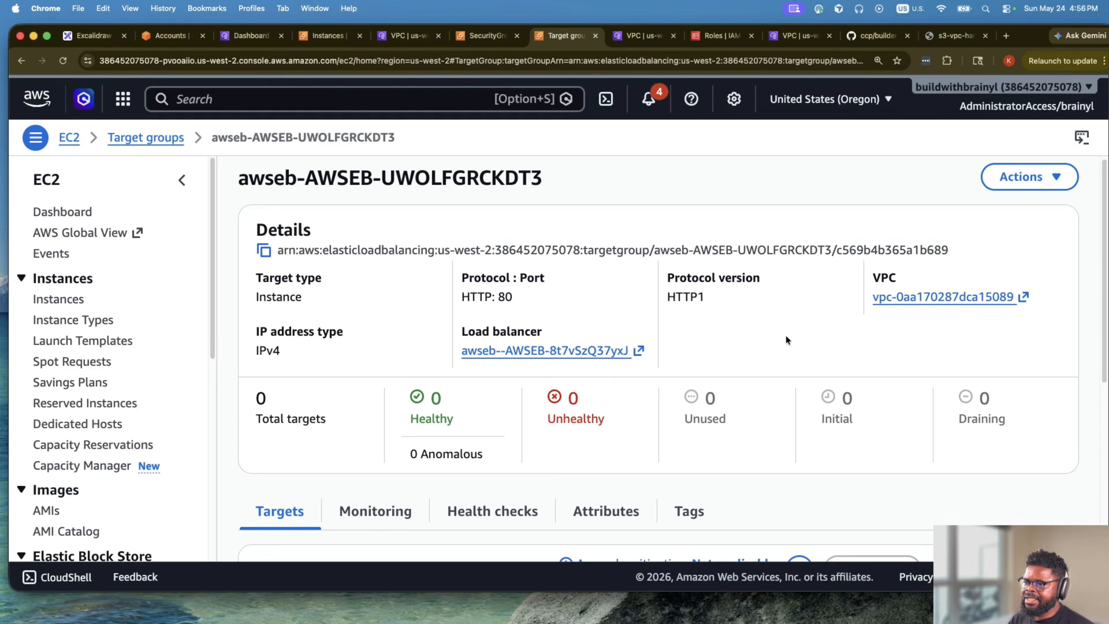
pyautogui.scroll(-7, 784, 339)
pyautogui.scroll(7, 750, 366)
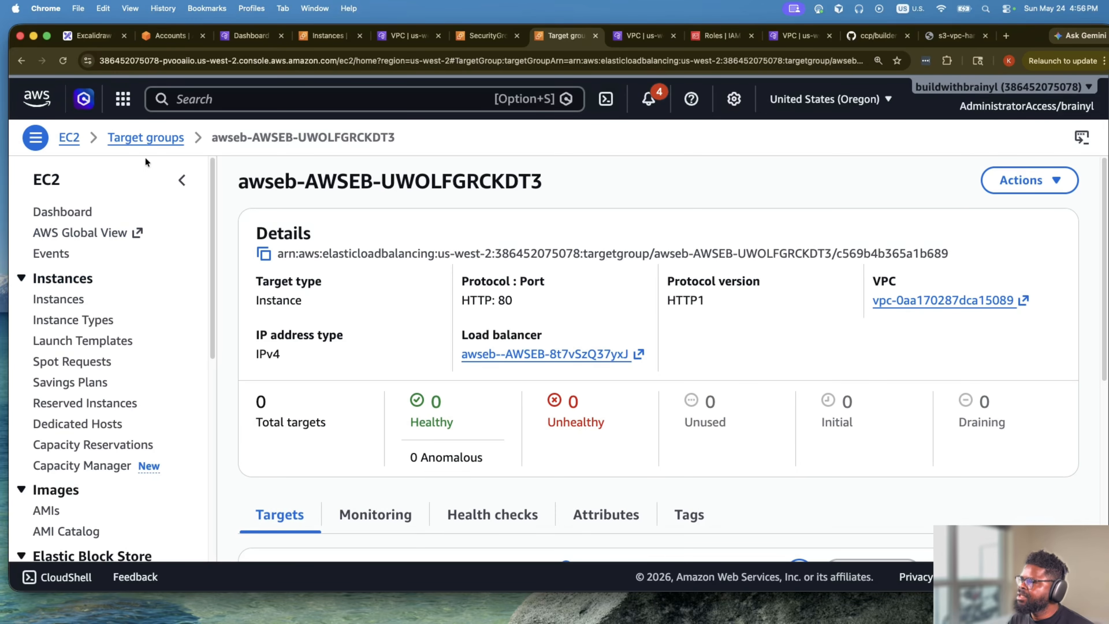
pyautogui.scroll(-7, 324, 374)
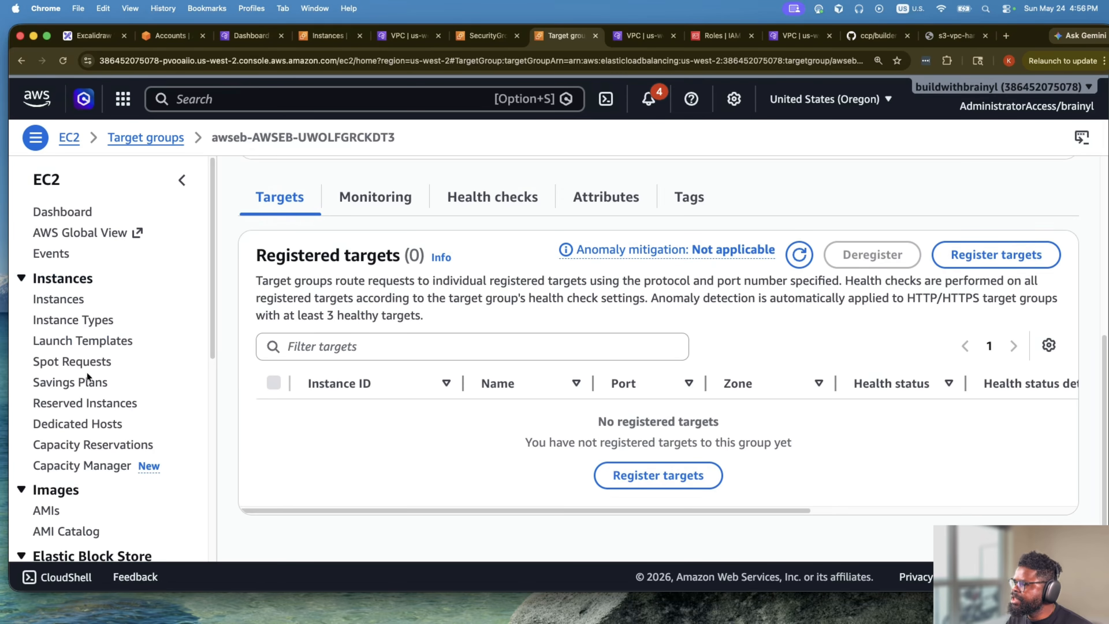
# Open load balancer awseb--AWSEB-8t7vSzQ37yxJ and copy its DNS name.
pyautogui.scroll(-7, 86, 372)
pyautogui.scroll(-2, 66, 483)
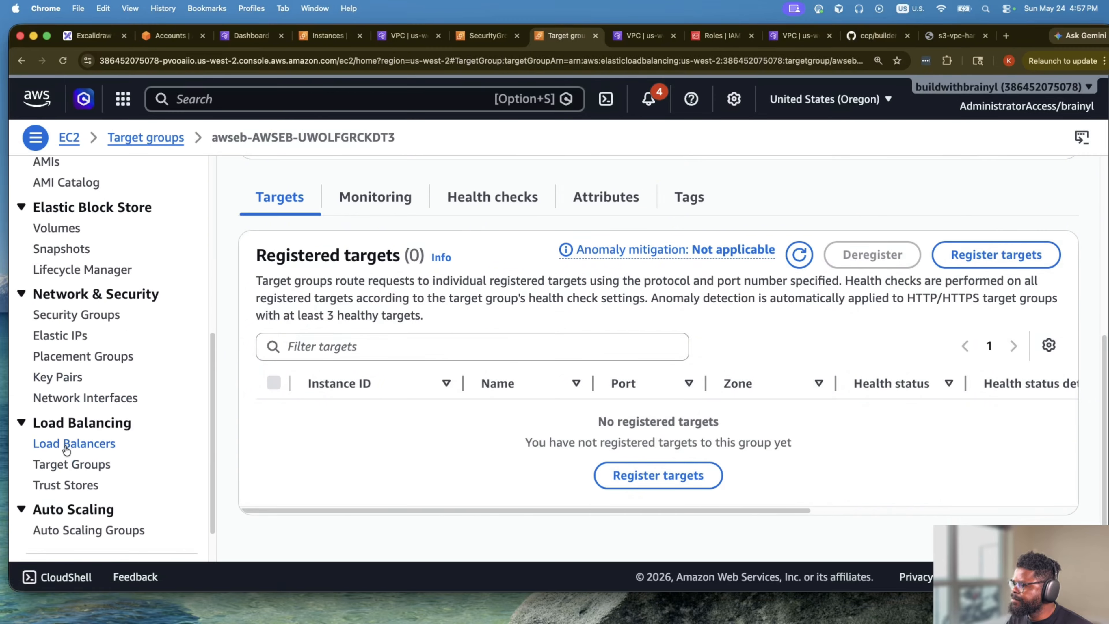
pyautogui.click(74, 443)
pyautogui.click(349, 305)
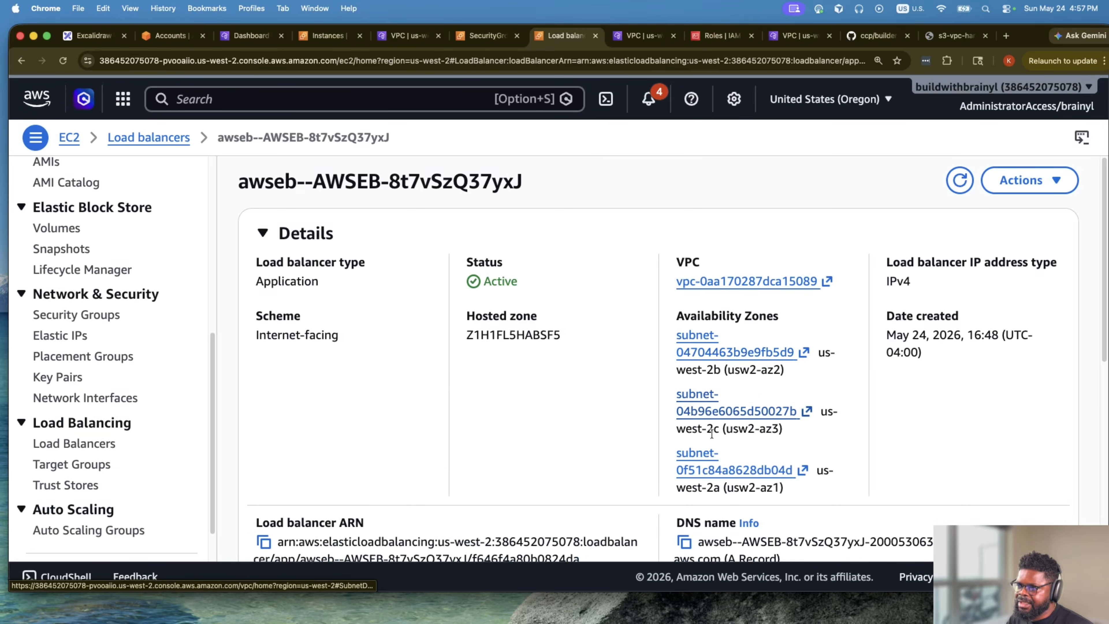
pyautogui.scroll(-3, 747, 352)
pyautogui.click(684, 315)
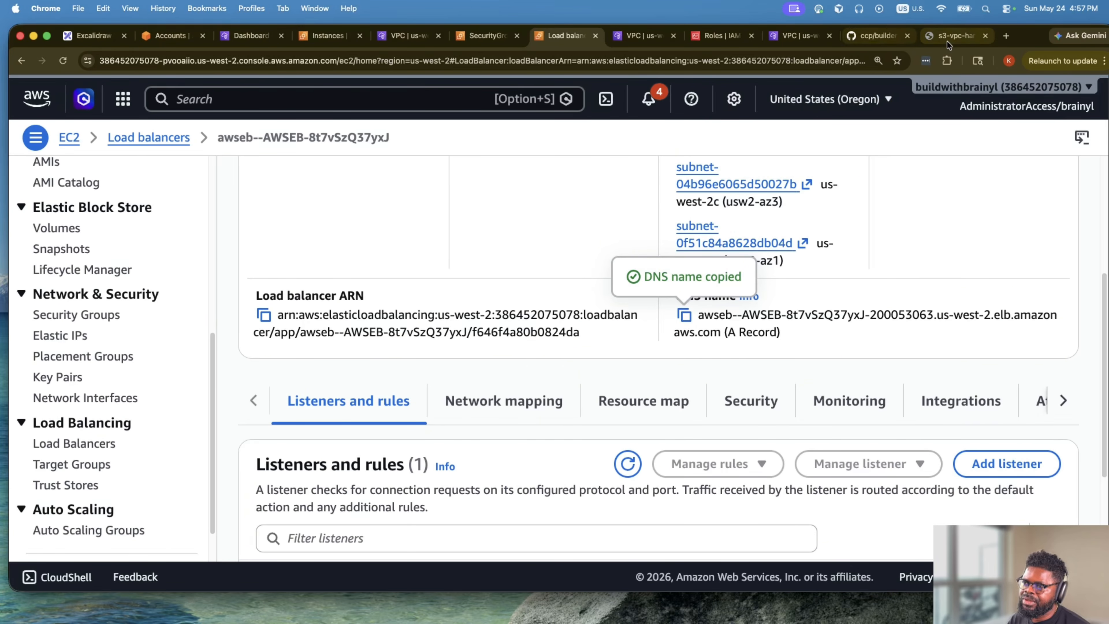
# Load the copied DNS name in a new browser tab, enlarge the page and close the tab.
pyautogui.click(1006, 36)
pyautogui.press('super+v')
pyautogui.press('Return')
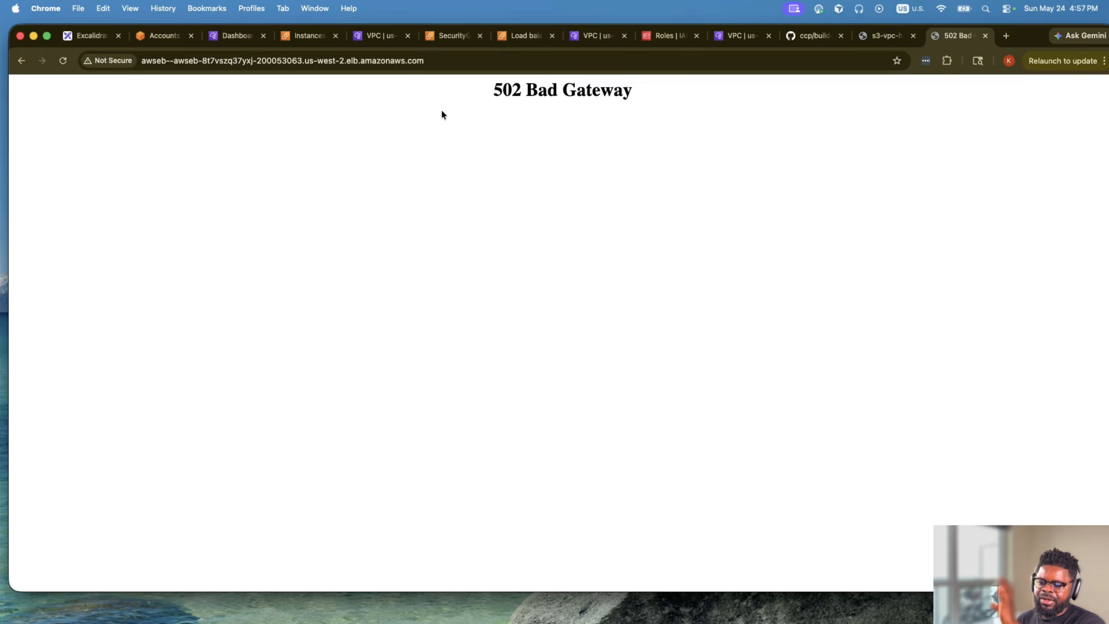
pyautogui.press('super+equal')
pyautogui.press('super+equal')
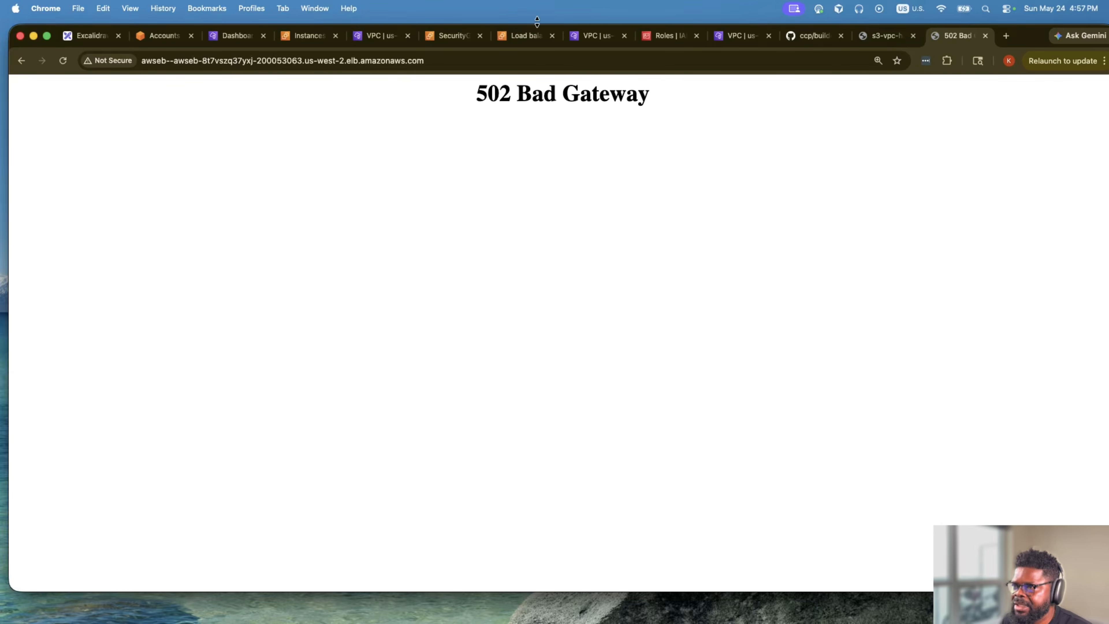
pyautogui.click(985, 36)
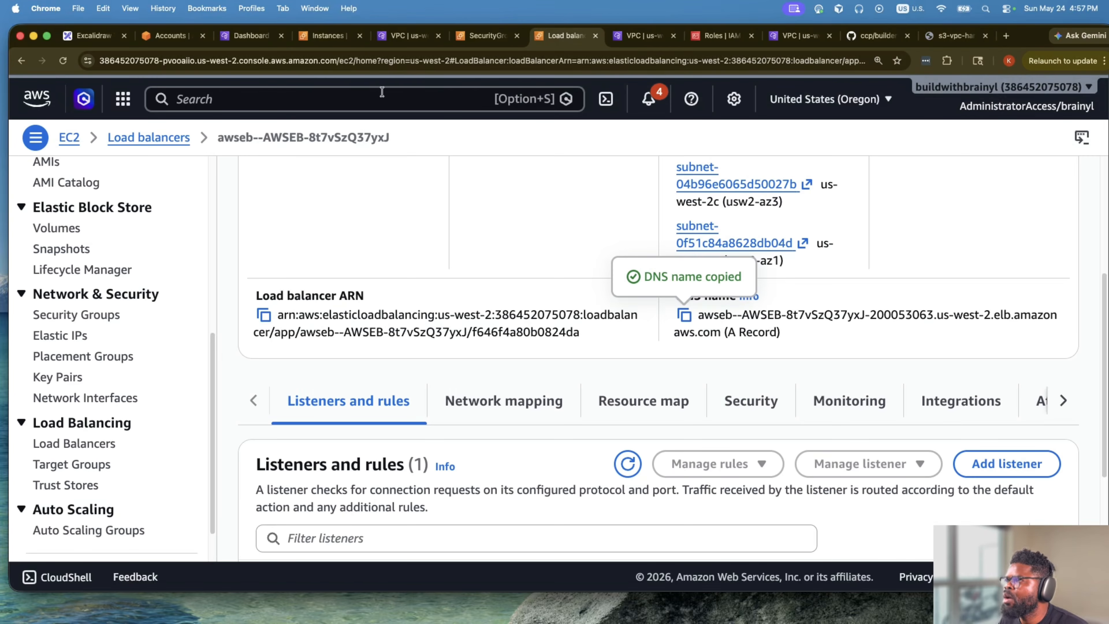
# Refresh the EC2 instance list and select the new WebApplication-env instance i-0838b01bc5b3cffc8 to check its status.
pyautogui.press('super+4')
pyautogui.click(581, 215)
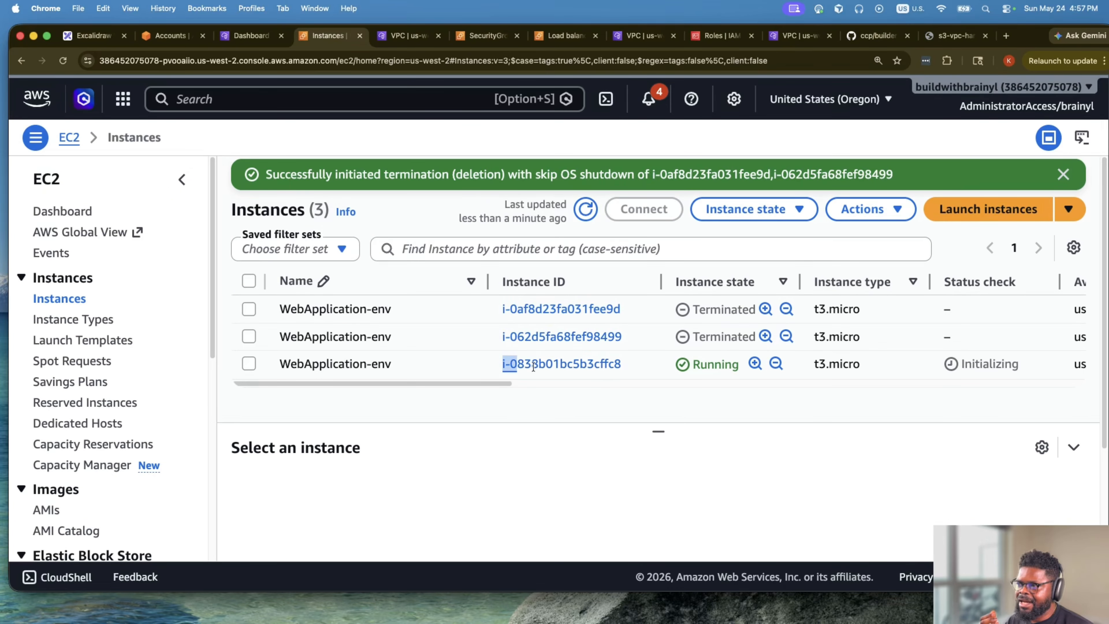
pyautogui.moveTo(503, 364); pyautogui.dragTo(640, 365)
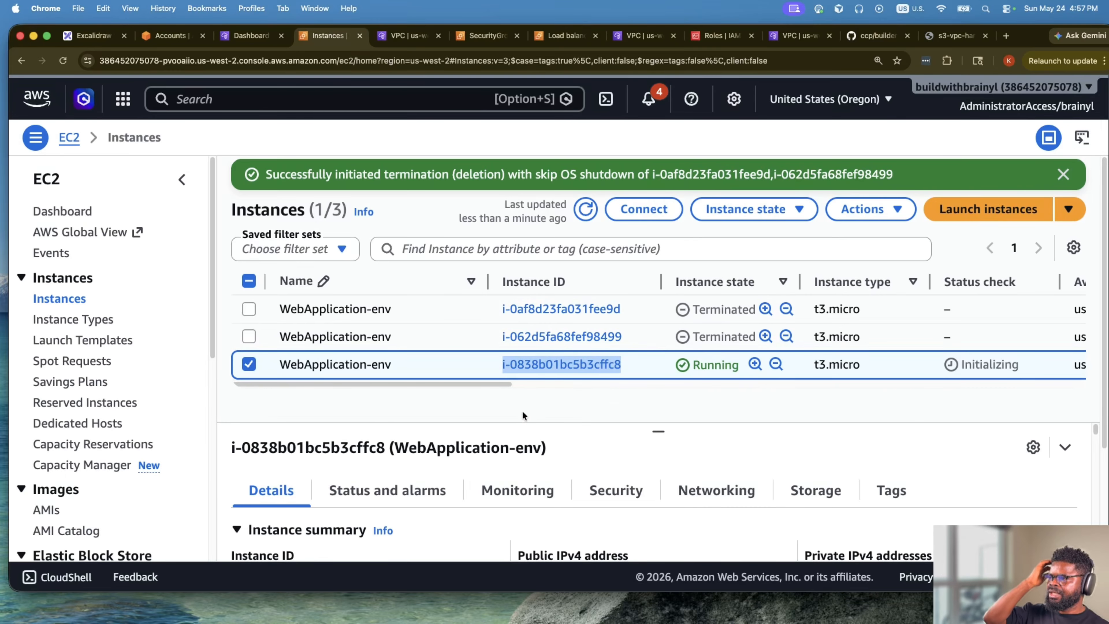
pyautogui.scroll(-2, 372, 431)
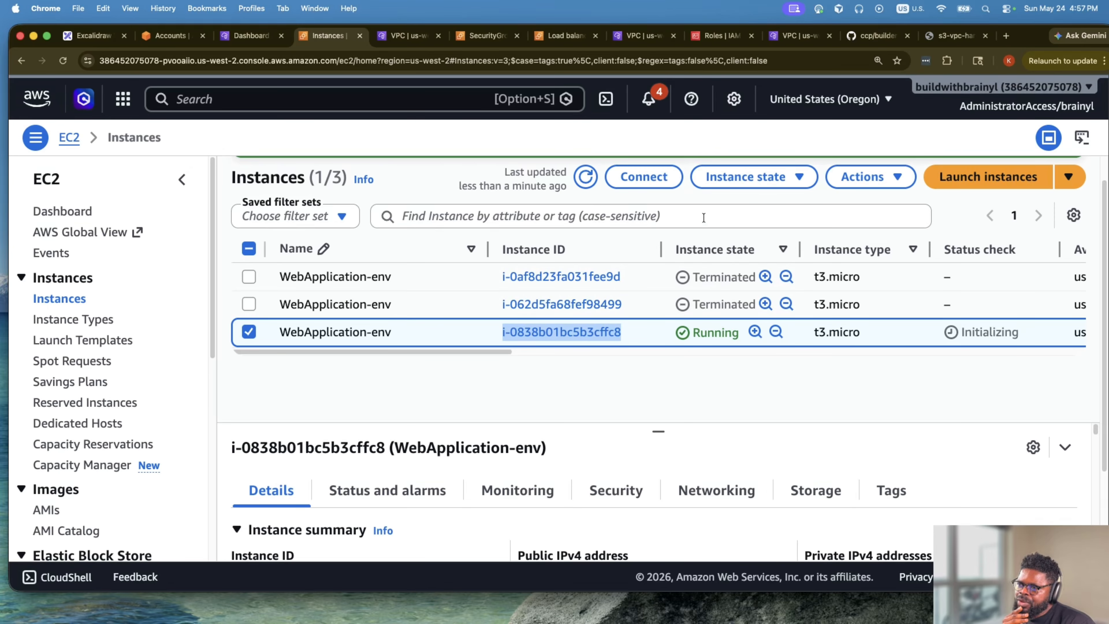
pyautogui.click(590, 174)
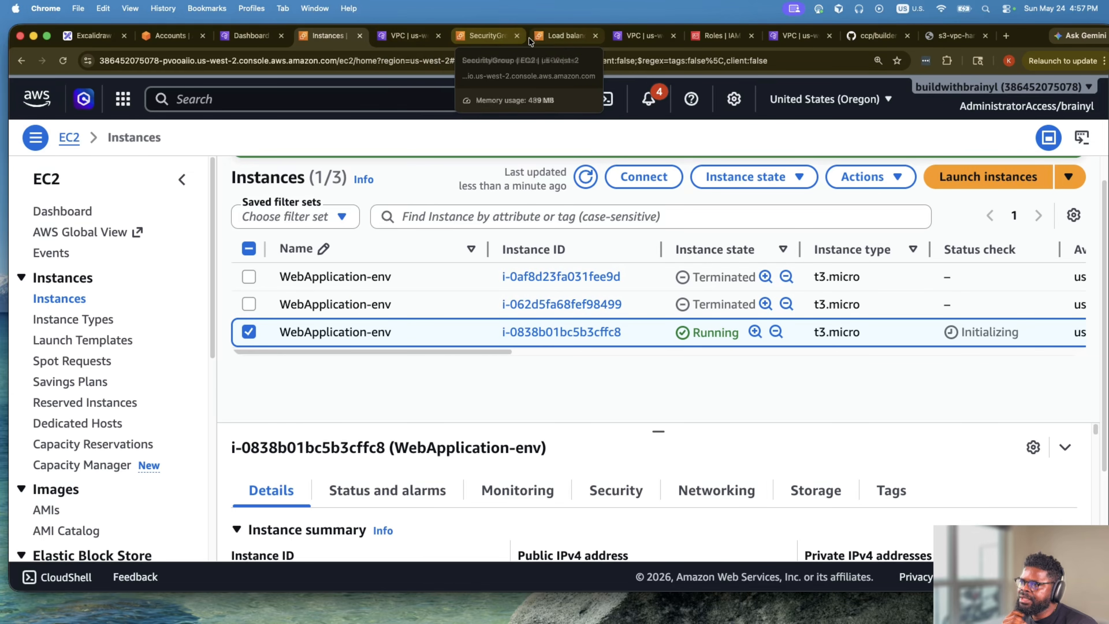
# Open the target group that load balancer awseb--AWSEB-8t7vSzQ37yxJ forwards to from its listener's default action.
pyautogui.click(564, 36)
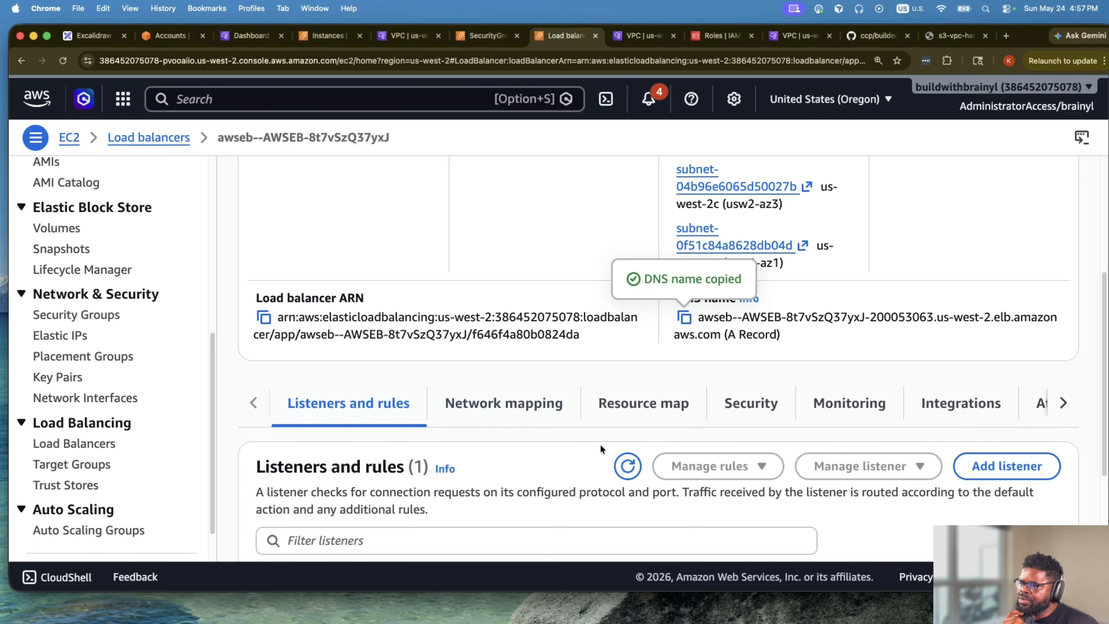
pyautogui.scroll(5, 600, 444)
pyautogui.scroll(-10, 569, 427)
pyautogui.click(564, 464)
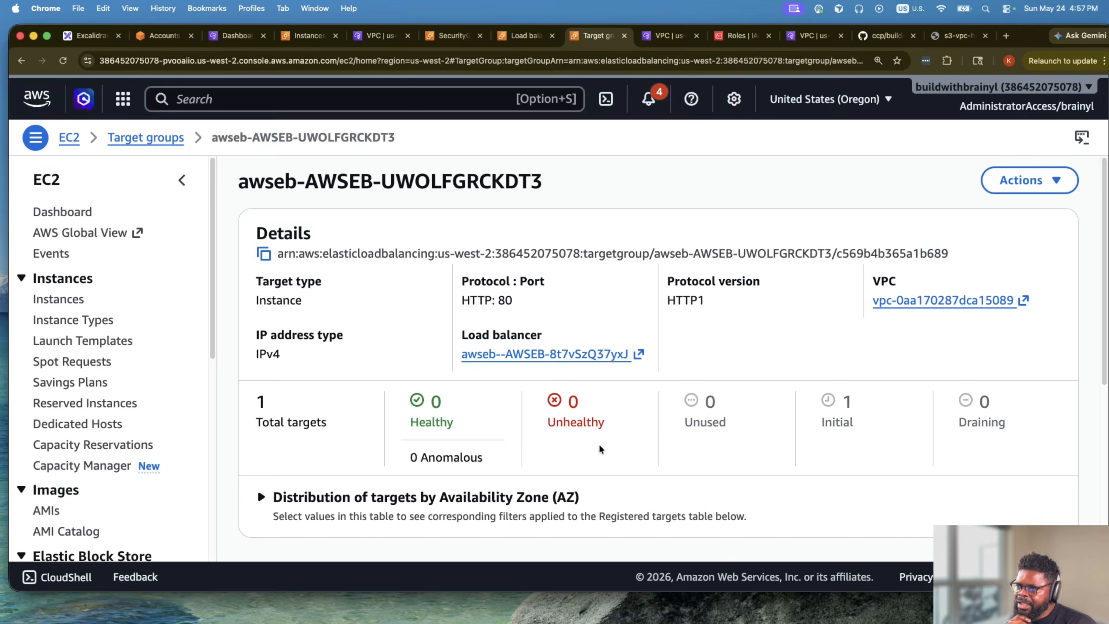
# Filter the target group's registered targets by initial health status and refresh the target list.
pyautogui.scroll(-3, 598, 443)
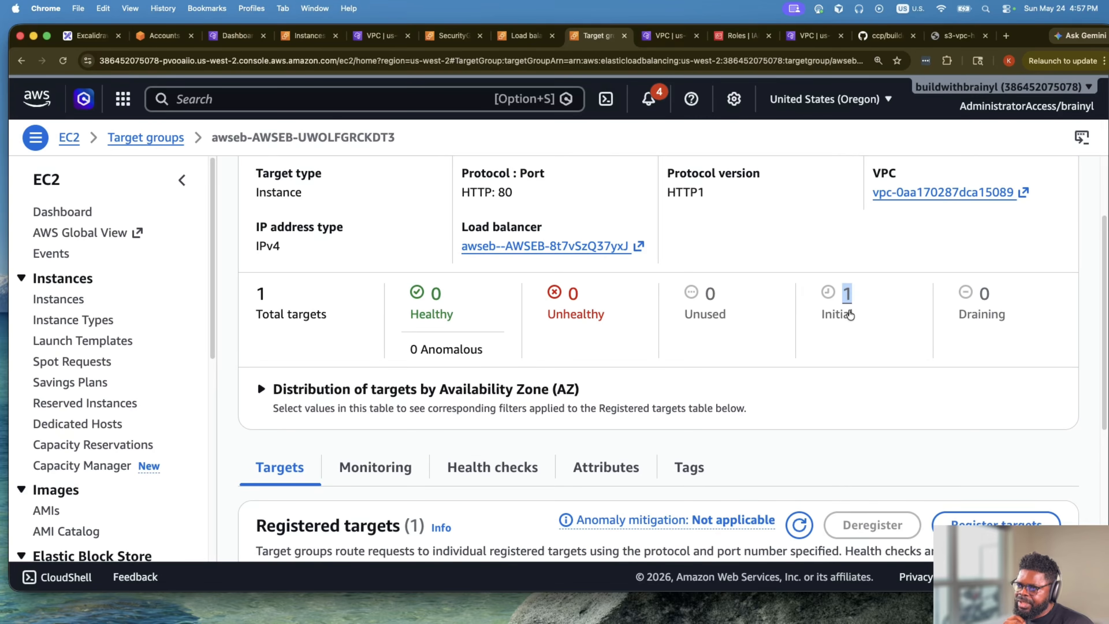
pyautogui.click(846, 293)
pyautogui.moveTo(827, 508); pyautogui.dragTo(497, 514)
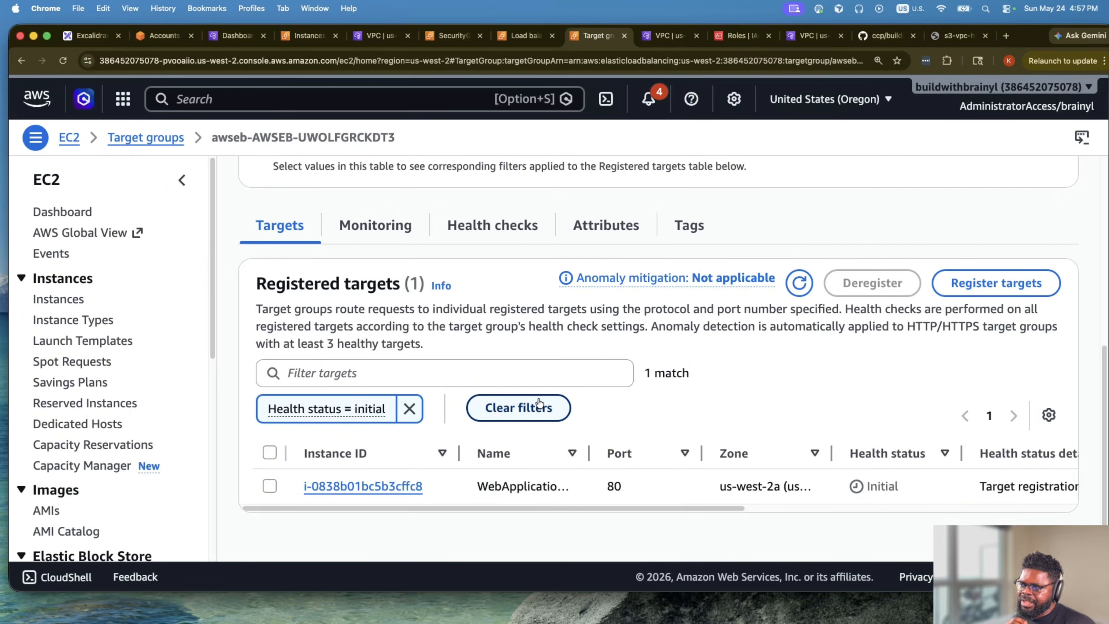
pyautogui.click(804, 288)
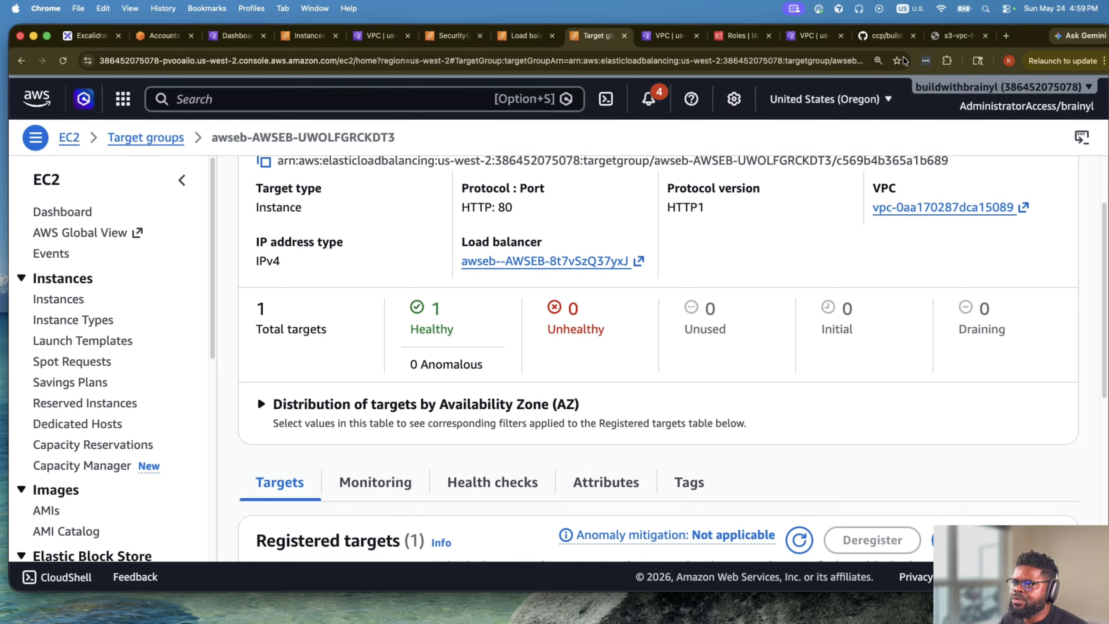
# Open load balancer awseb--AWSEB-8t7vSzQ37yxJ from the EC2 load balancer list and copy its DNS name again.
pyautogui.click(884, 35)
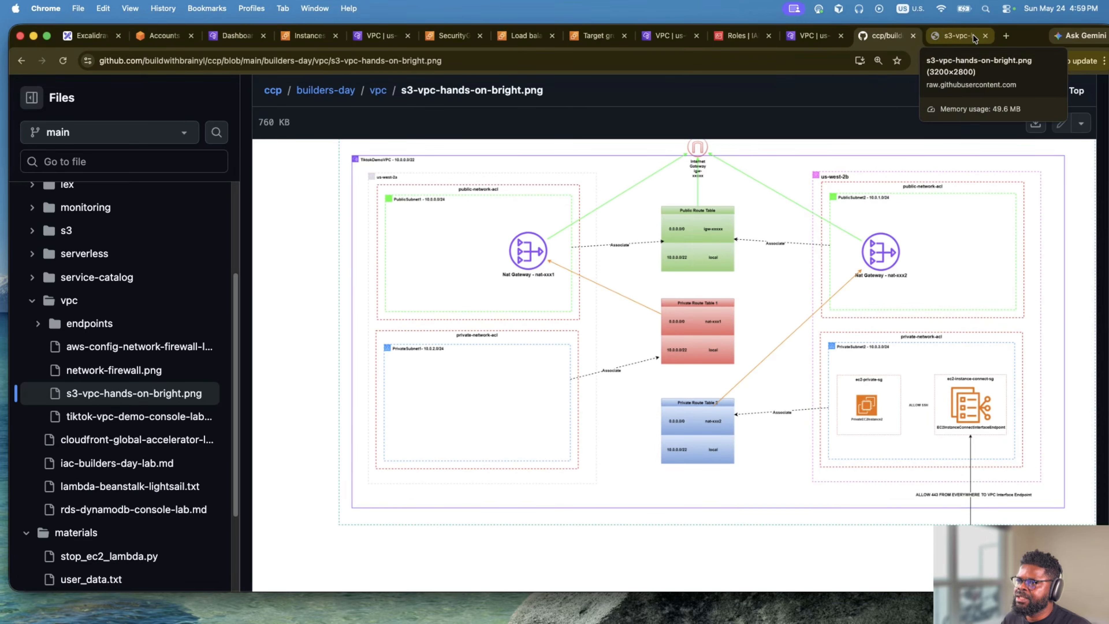
pyautogui.click(310, 37)
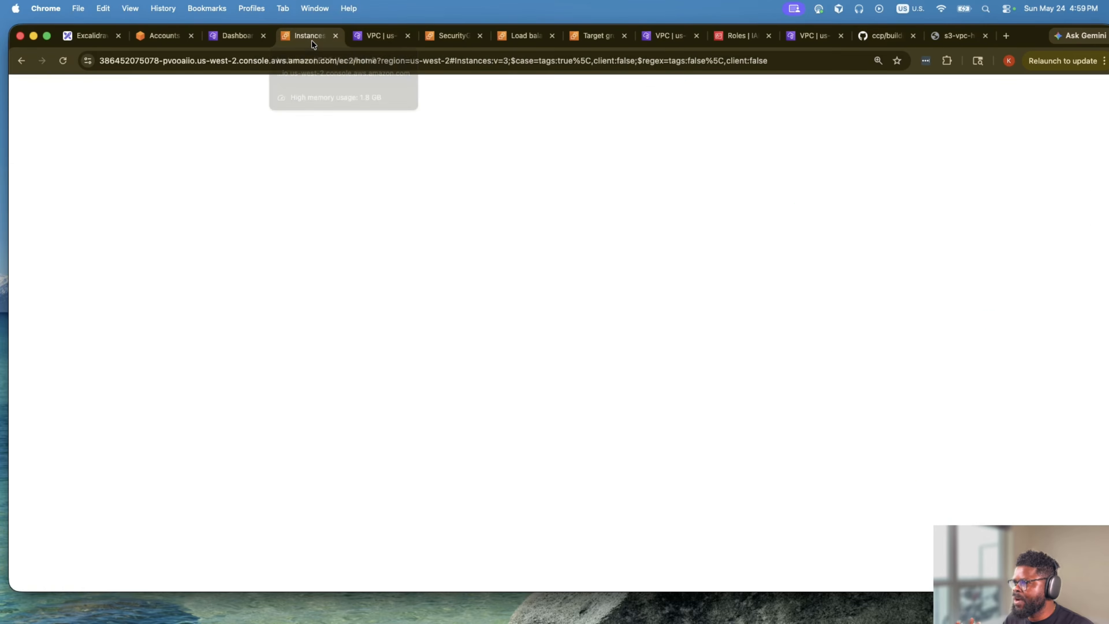
pyautogui.scroll(-6, 112, 416)
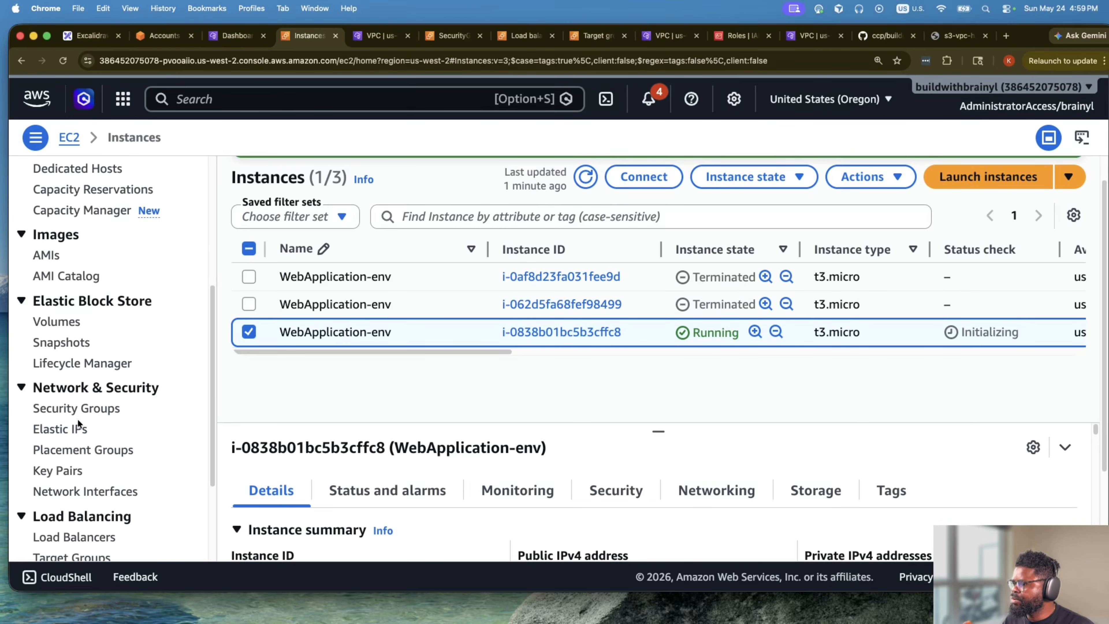
pyautogui.click(74, 536)
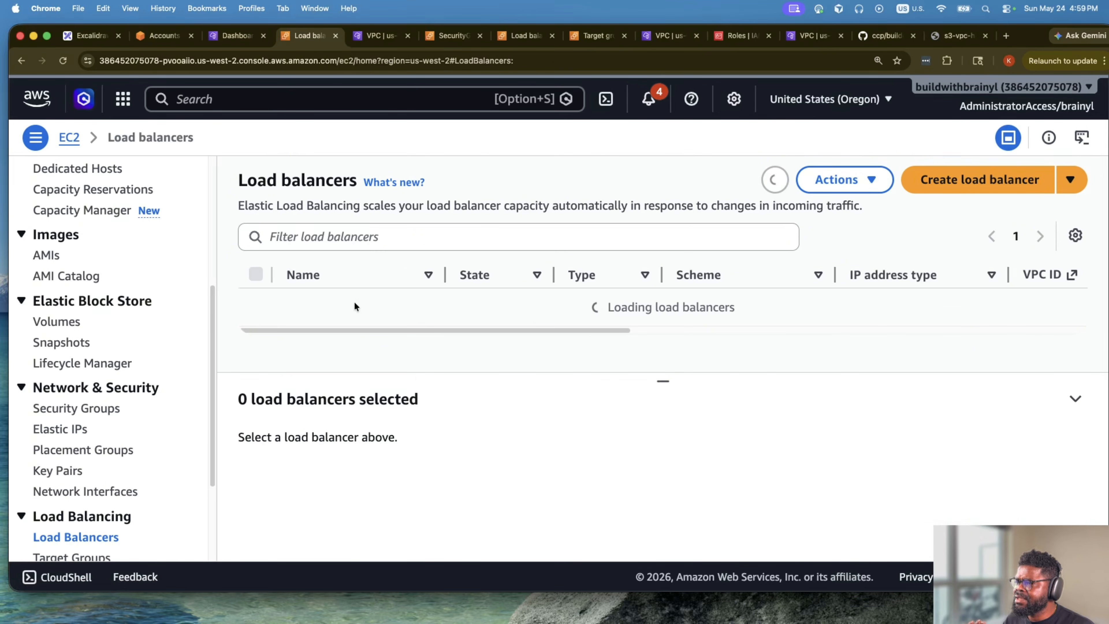
pyautogui.click(406, 303)
pyautogui.scroll(-6, 816, 379)
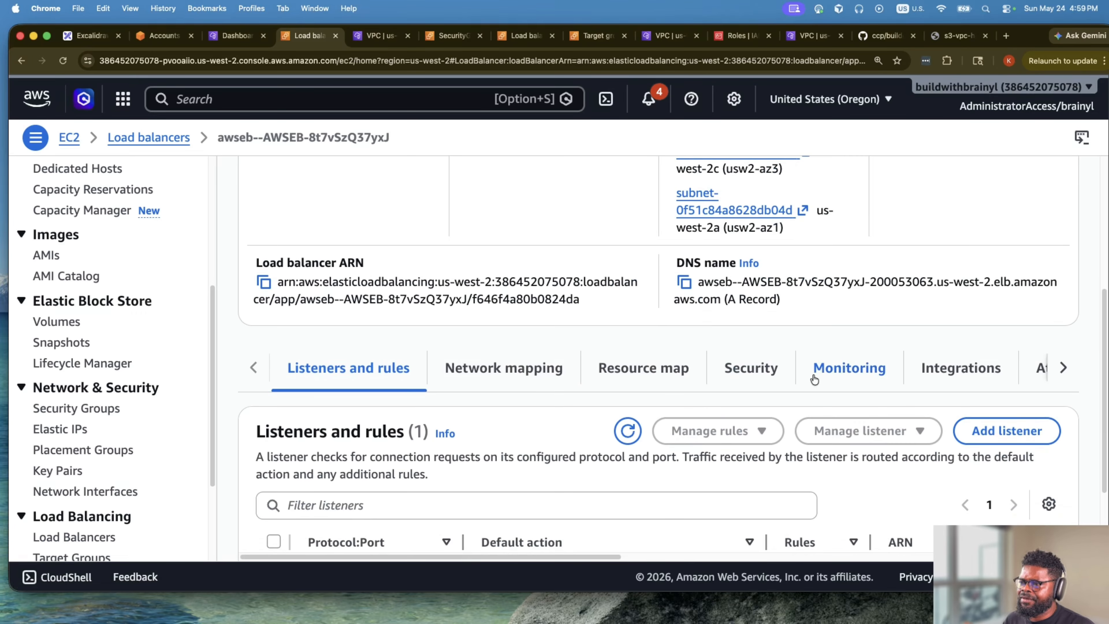
pyautogui.click(684, 282)
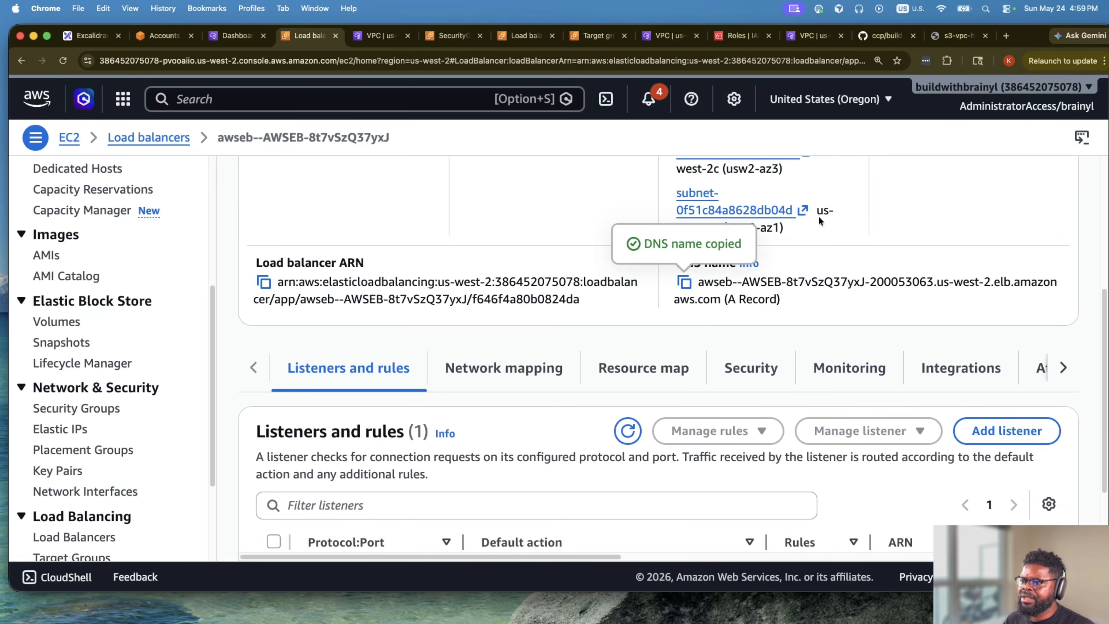
# Load the load balancer's copied DNS name in a new browser tab and enlarge the application page.
pyautogui.click(1005, 37)
pyautogui.press('super+v')
pyautogui.write('\\')
pyautogui.press('Return')
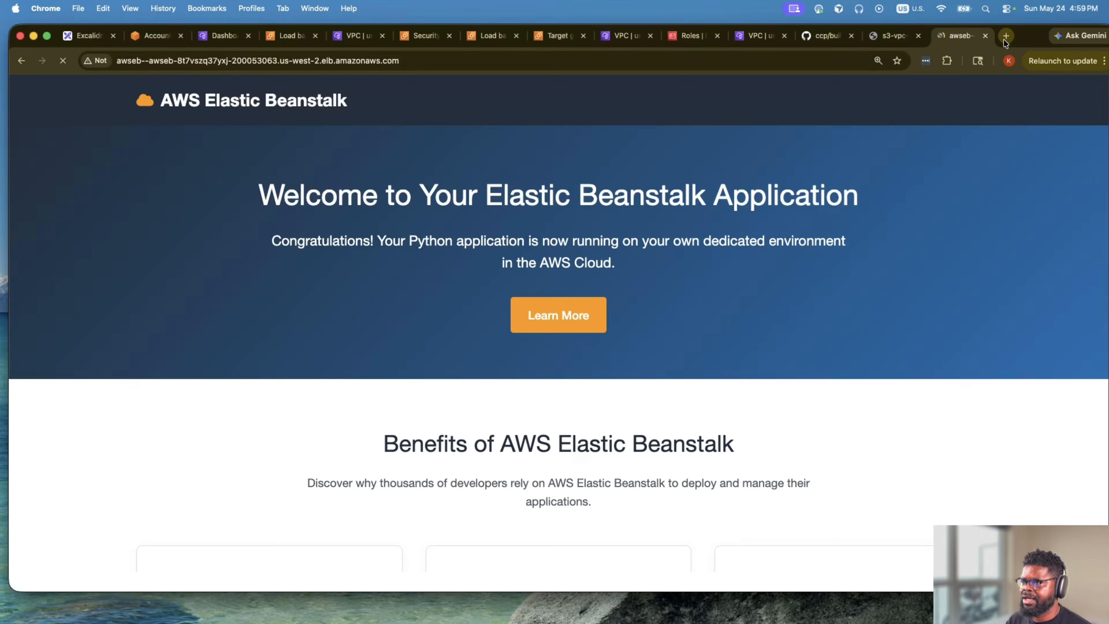
pyautogui.press('super+equal')
pyautogui.press('super+equal')
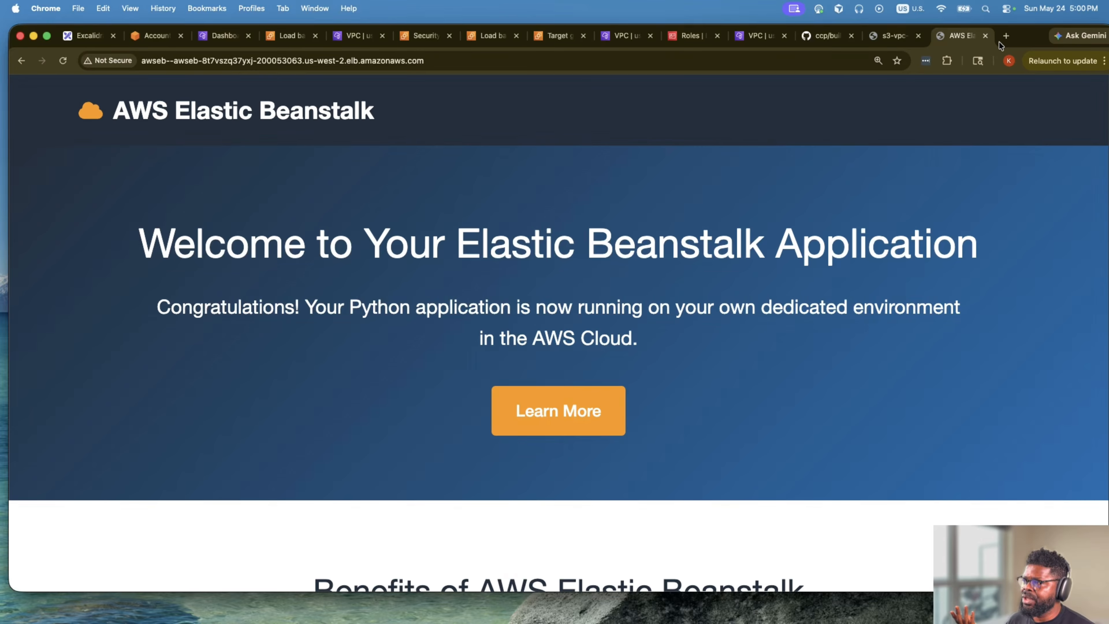
# Review the s3-vpc-hands-on-bright.png diagram, tracing the path from the internet gateway through the public and private subnets.
pyautogui.click(61, 34)
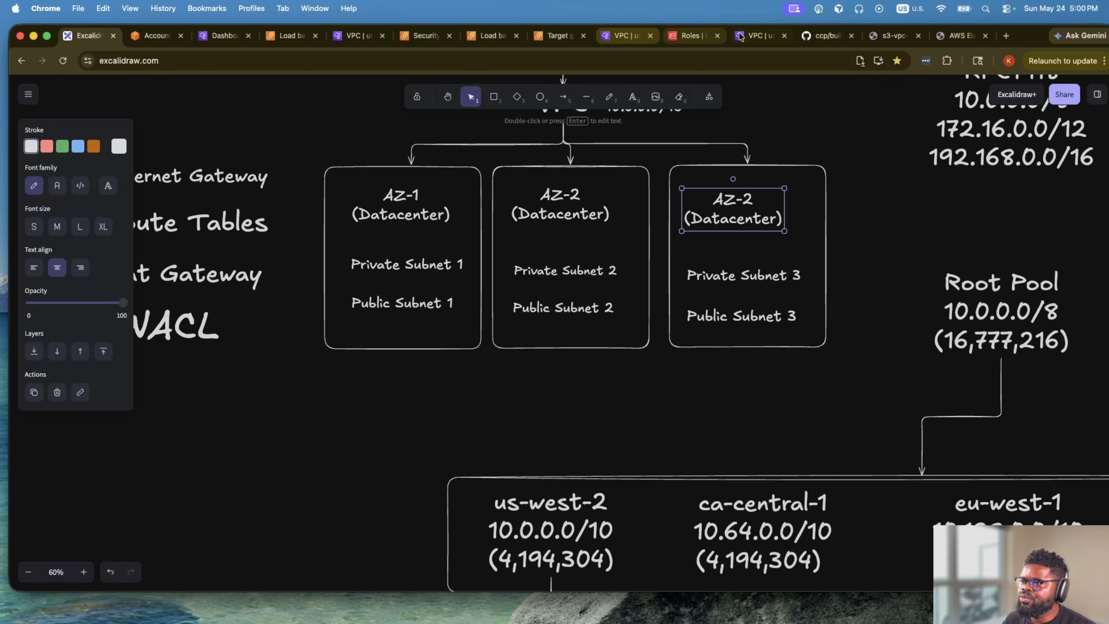
pyautogui.click(911, 37)
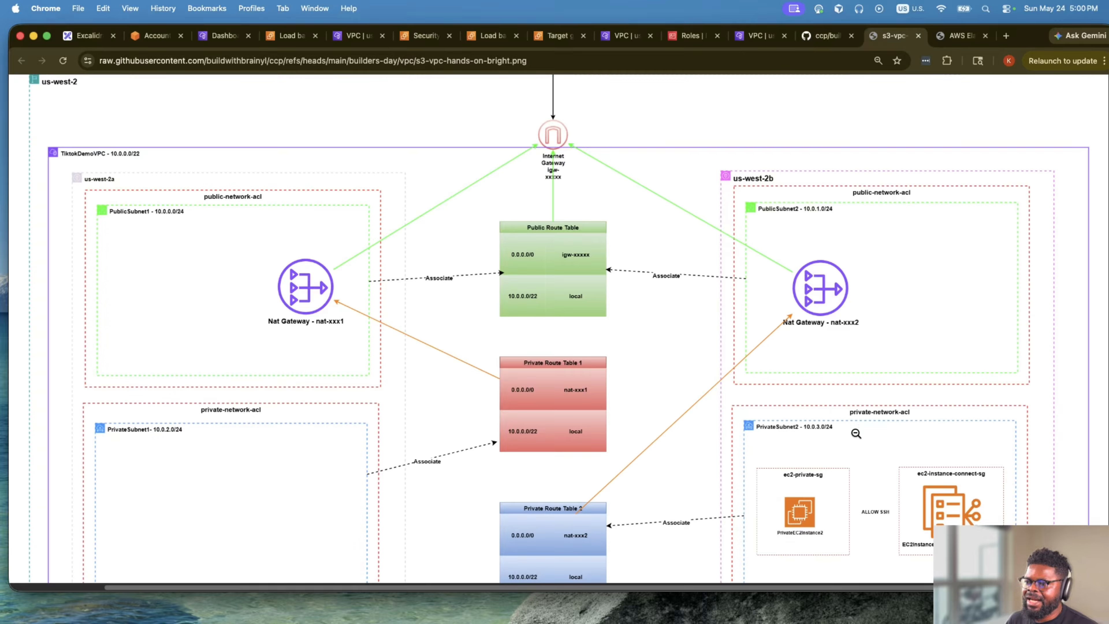
pyautogui.scroll(-3, 856, 433)
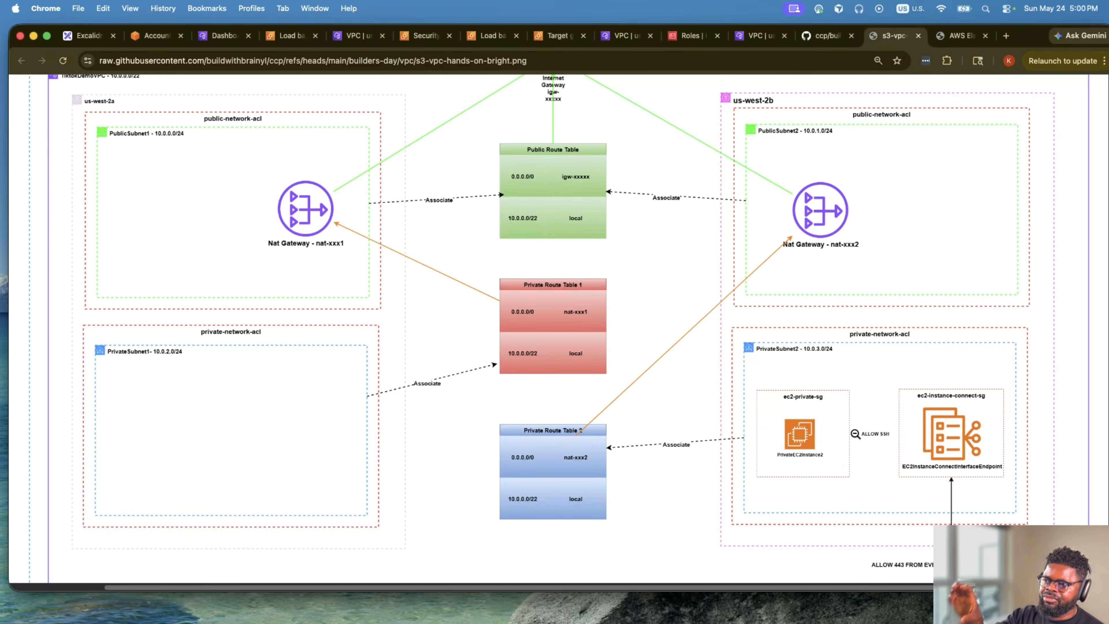
pyautogui.scroll(5, 802, 278)
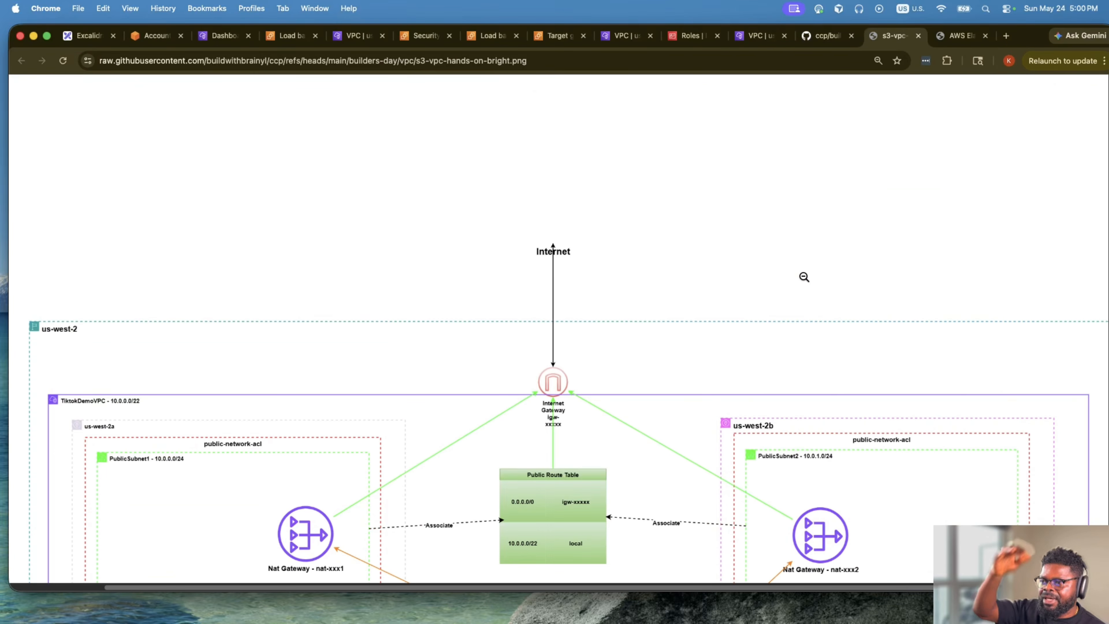
pyautogui.scroll(-2, 804, 278)
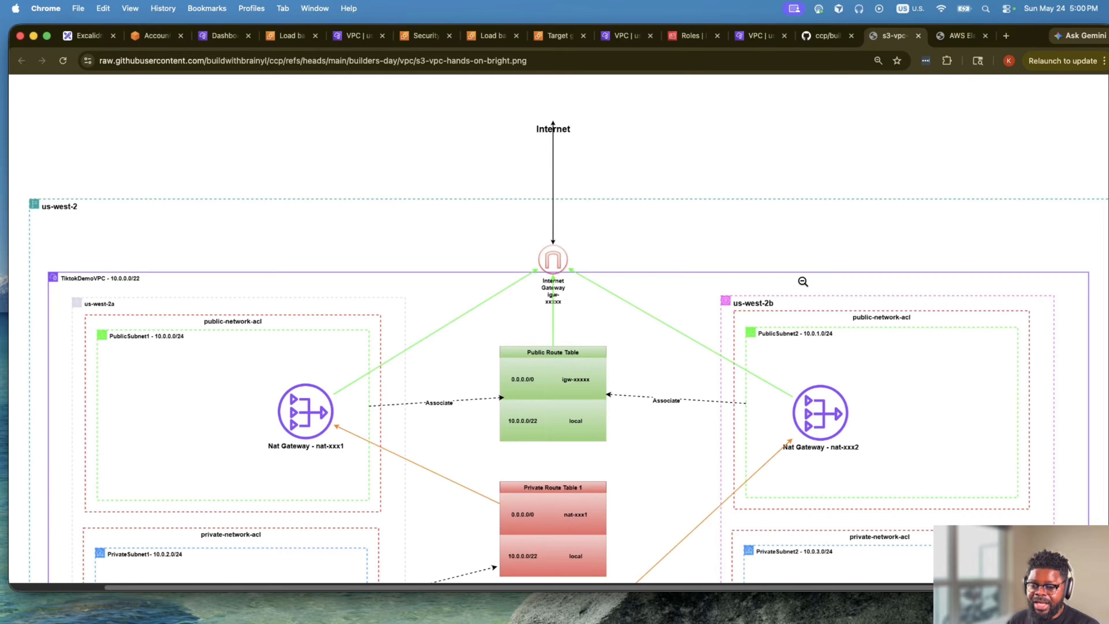
pyautogui.scroll(-1, 803, 282)
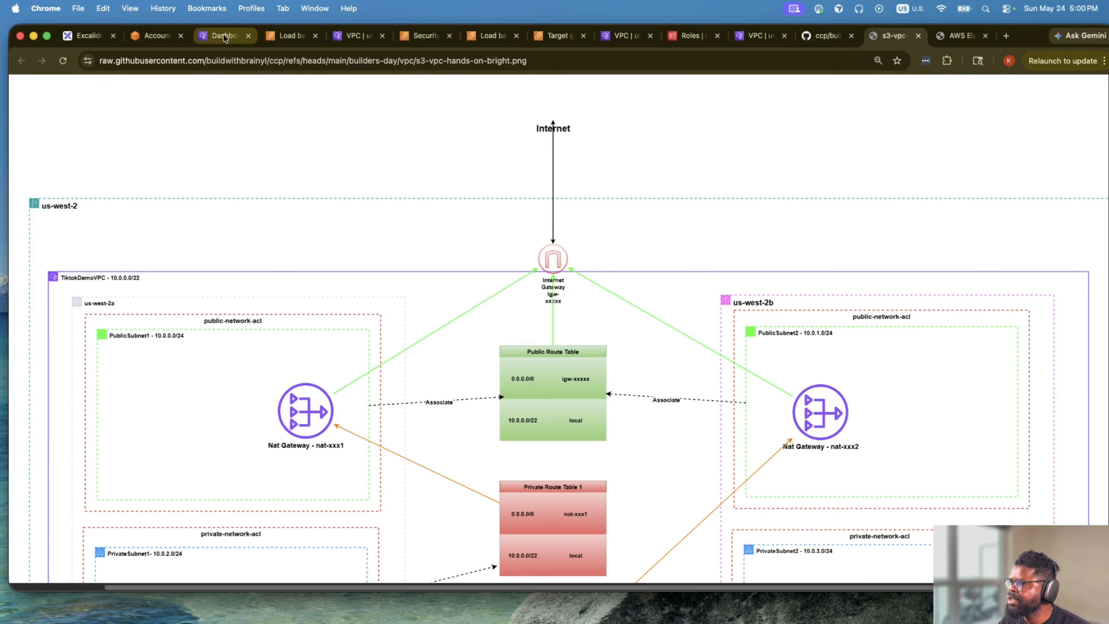
# Review the load balancer's scheme, status and availability zones, and return to the Elastic Beanstalk application page.
pyautogui.click(143, 44)
pyautogui.click(236, 42)
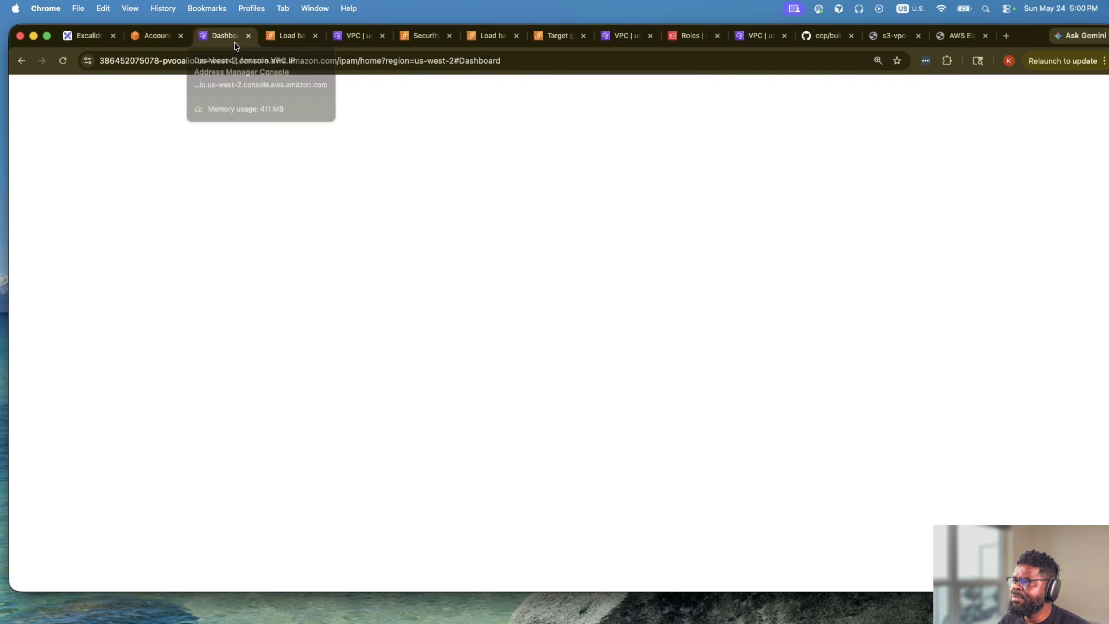
pyautogui.click(271, 36)
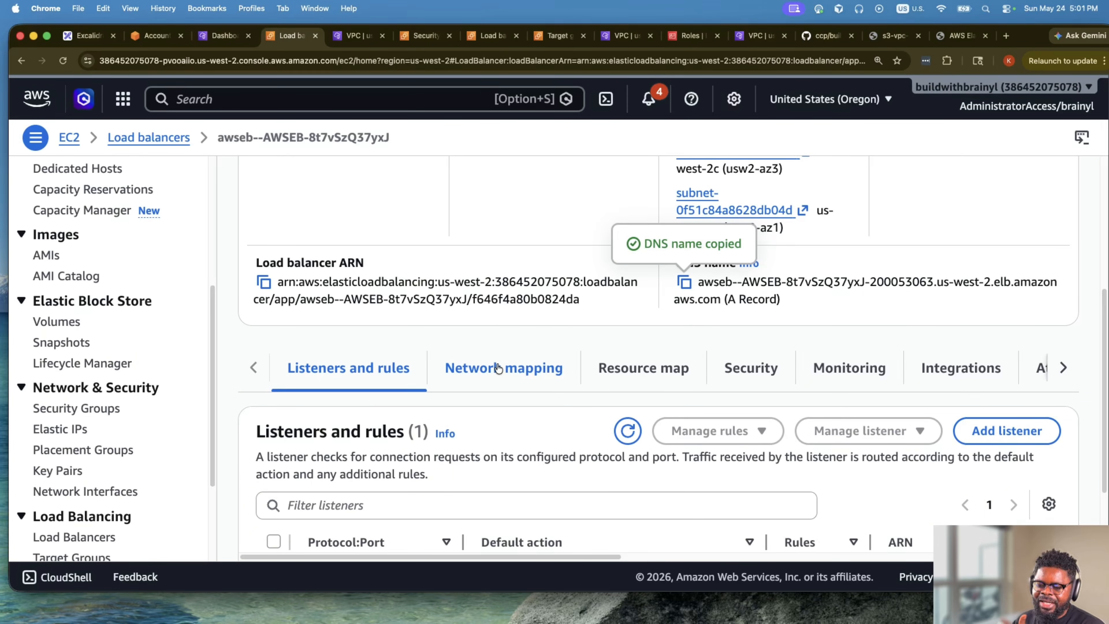
pyautogui.scroll(5, 511, 204)
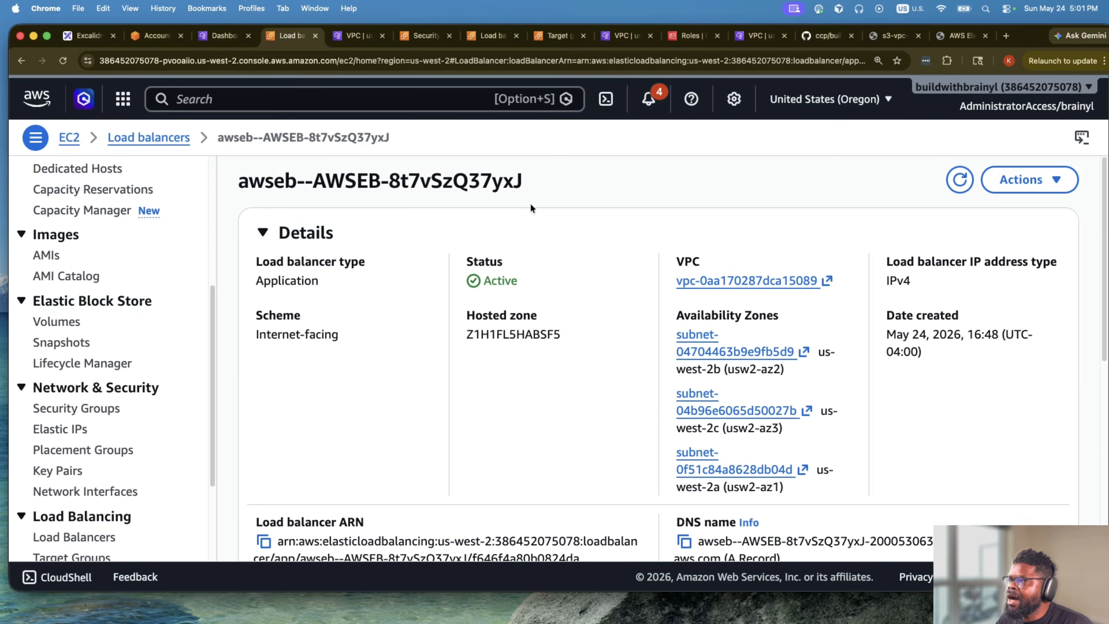
pyautogui.click(963, 38)
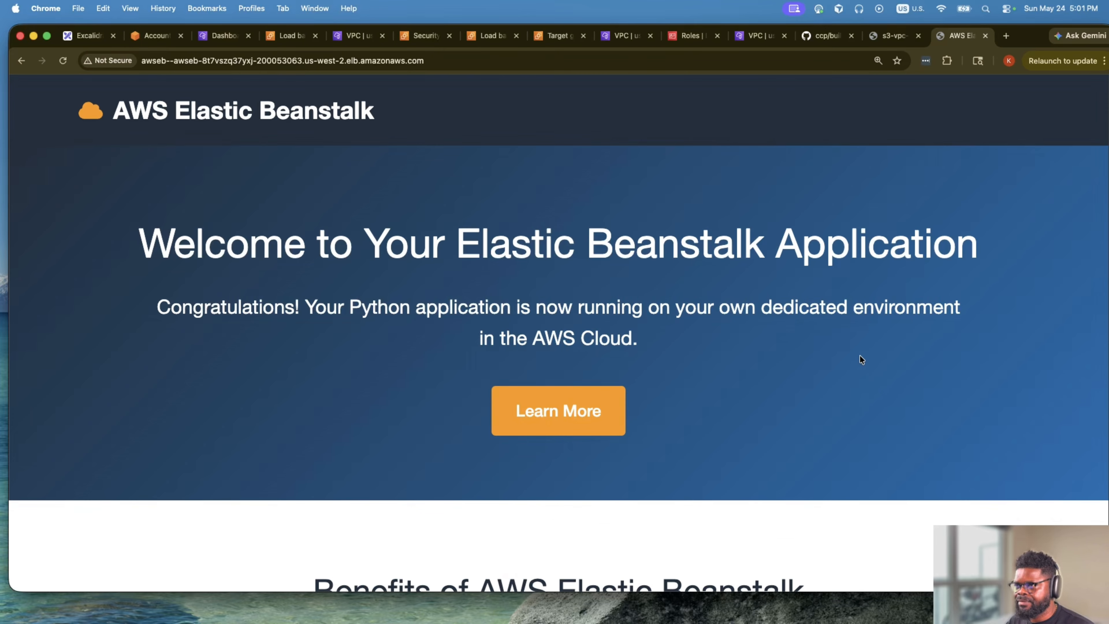
# Go back to the EC2 instance list and refresh it to check the WebApplication-env instances' status.
pyautogui.click(265, 38)
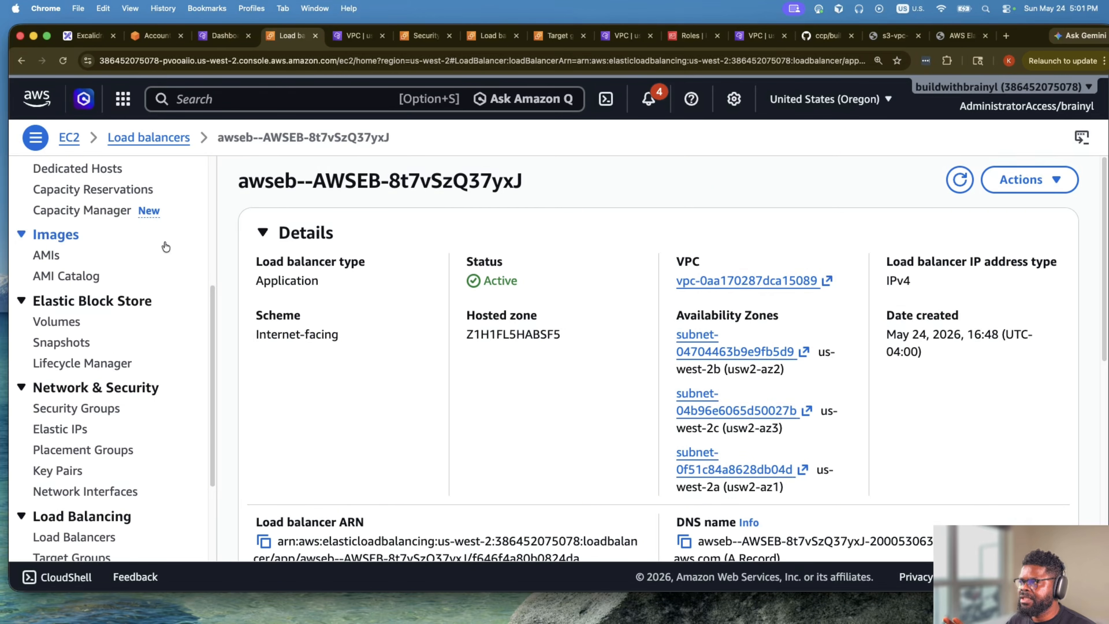
pyautogui.scroll(5, 161, 245)
pyautogui.click(71, 305)
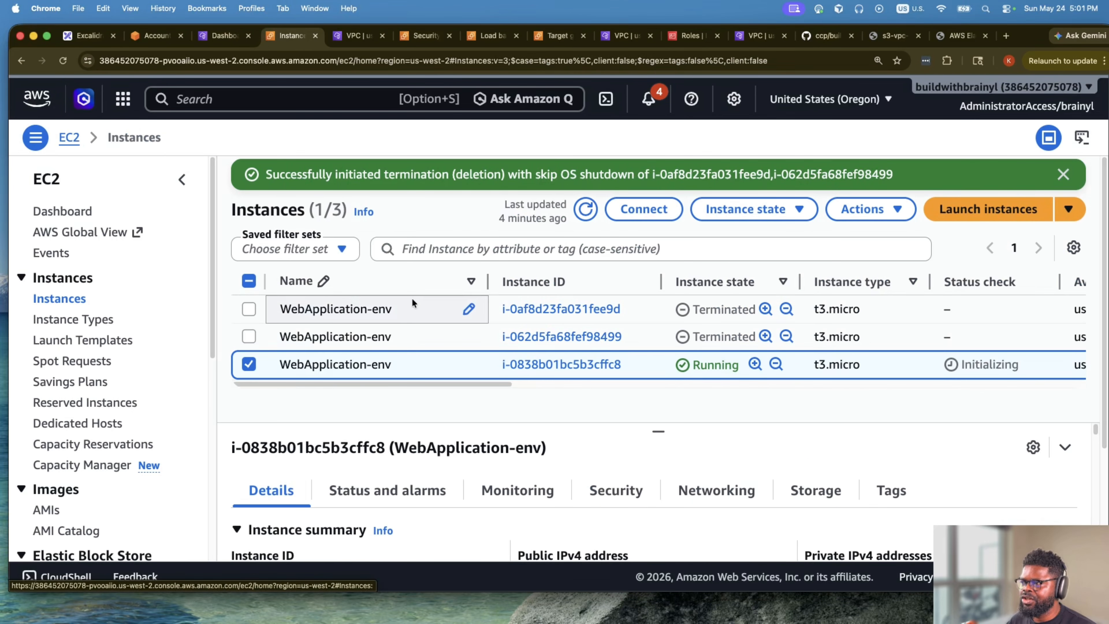
pyautogui.click(585, 209)
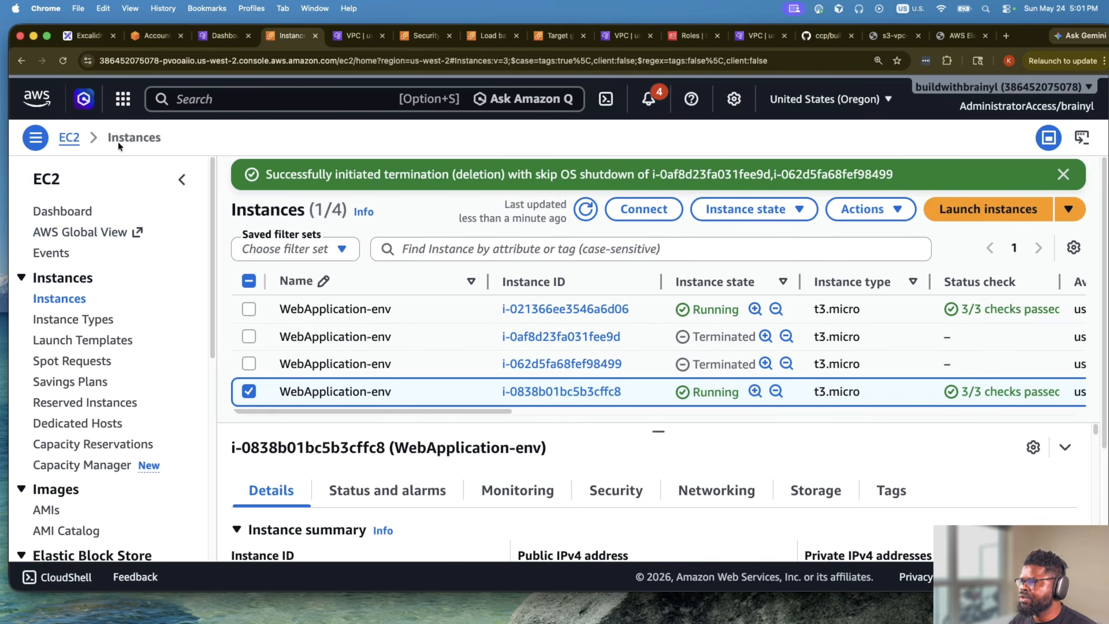
# Filter the VPC console by usw2-prod-client-a-vpc and list that VPC's subnets.
pyautogui.click(333, 38)
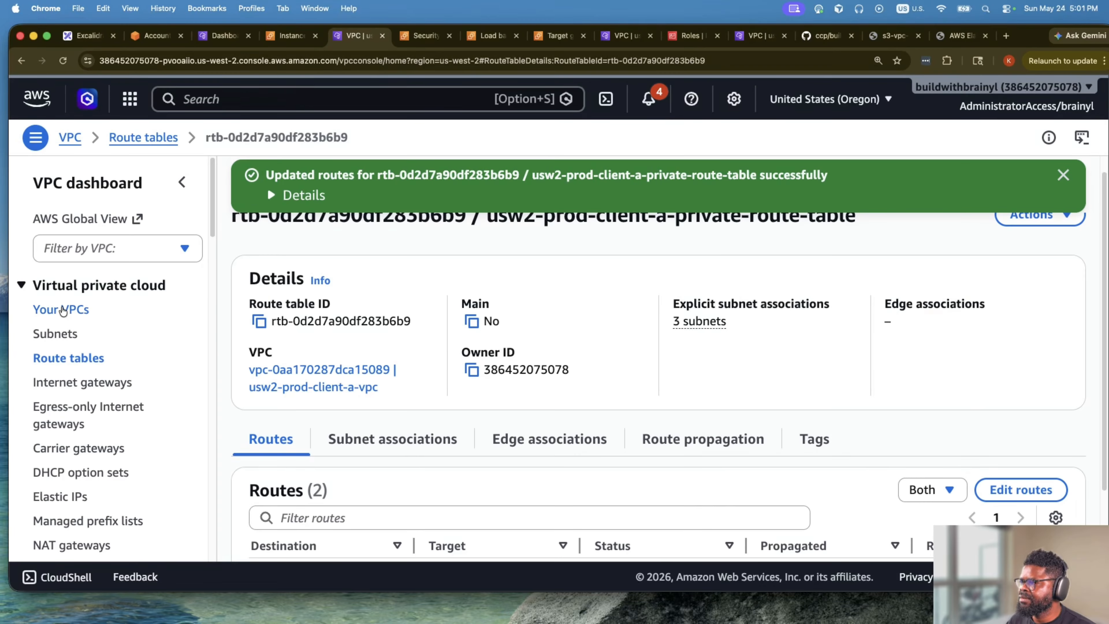
pyautogui.click(61, 310)
pyautogui.click(111, 246)
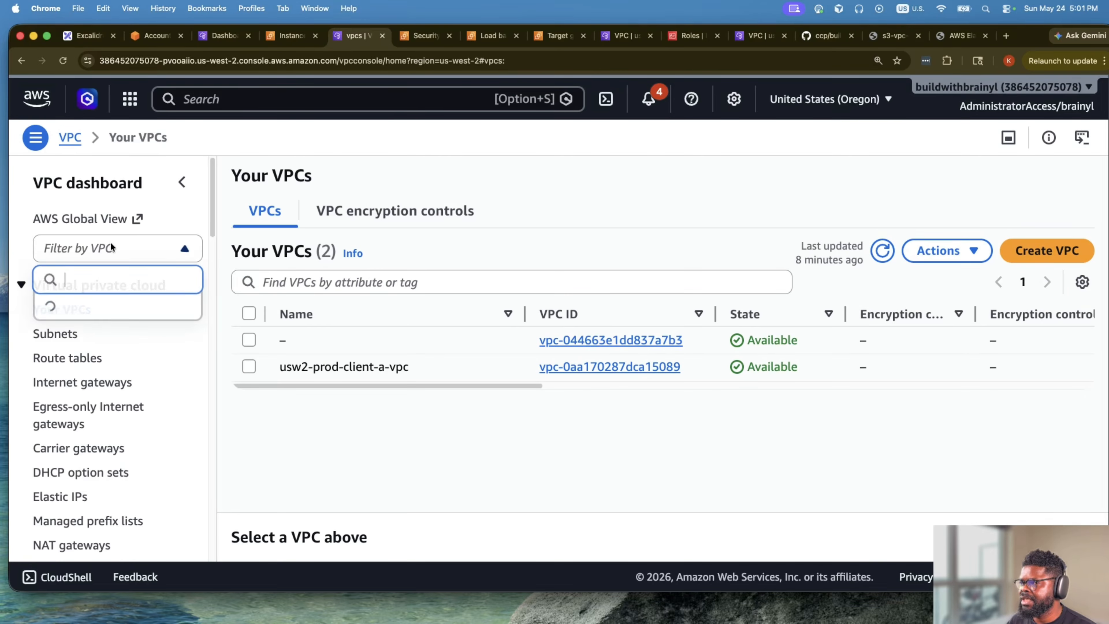
pyautogui.click(102, 390)
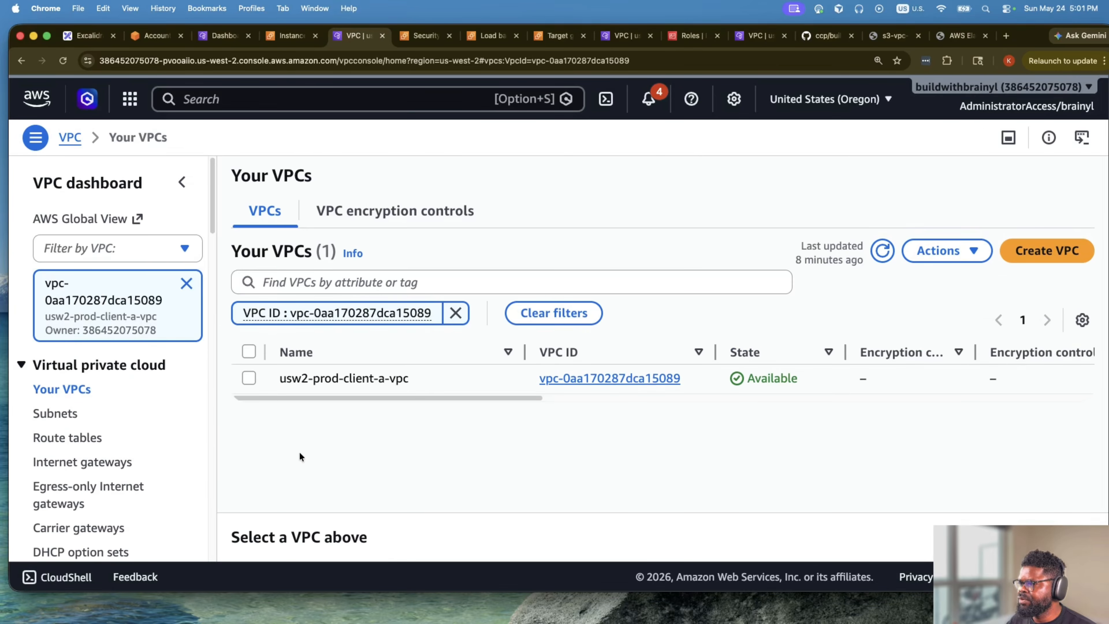
pyautogui.click(54, 413)
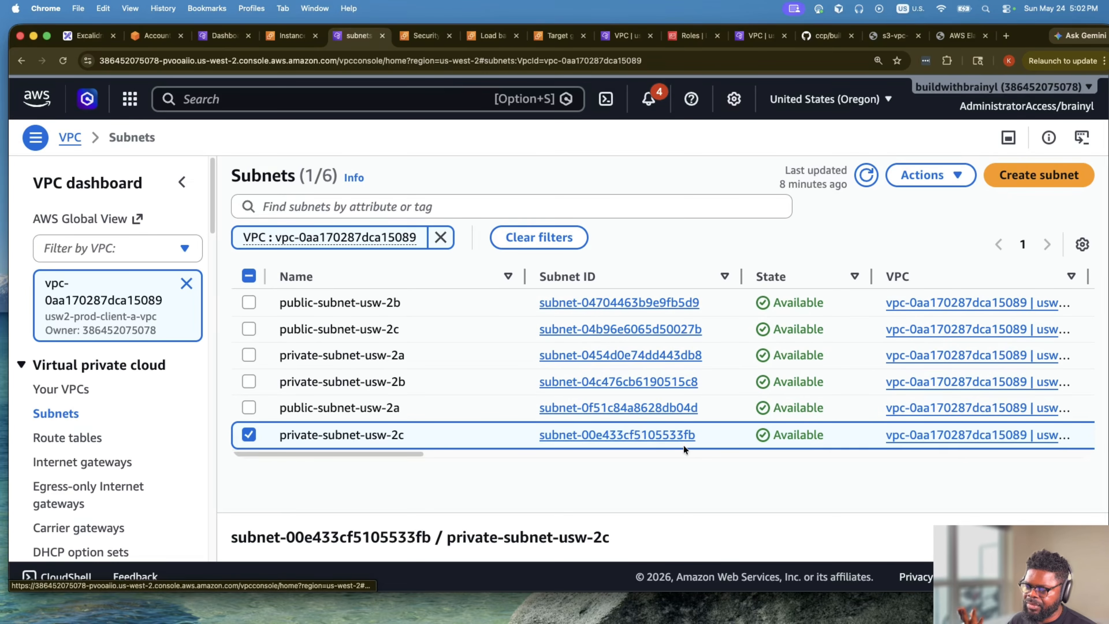
# Compare the available IPv4 addresses of the public and private subnets, and view their route tables and network ACLs.
pyautogui.click(486, 455)
pyautogui.moveTo(486, 457); pyautogui.dragTo(528, 459)
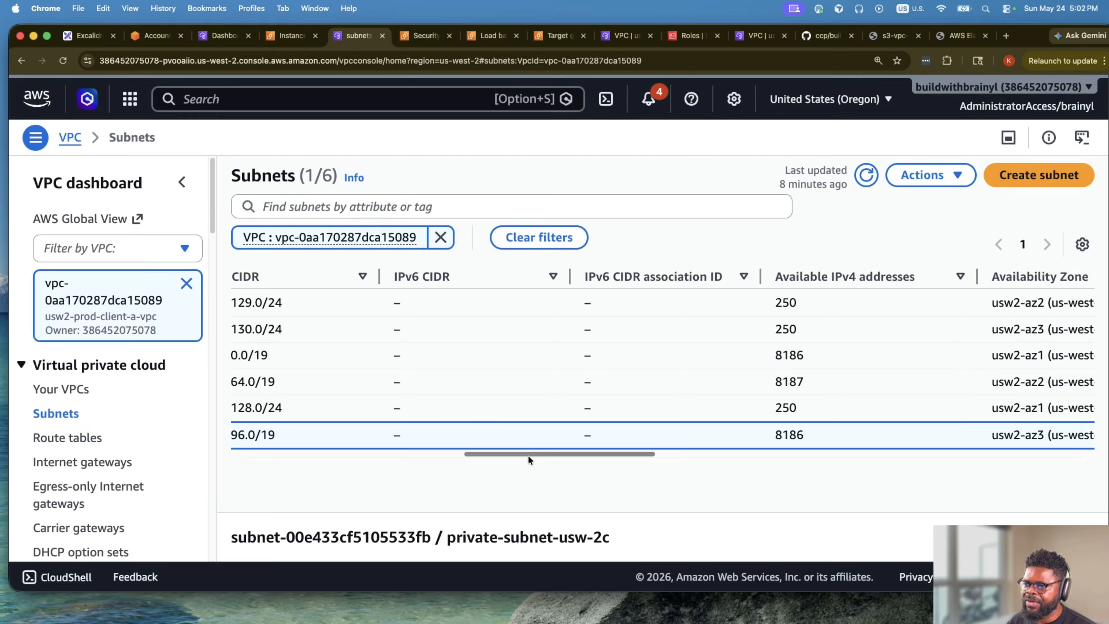
pyautogui.moveTo(775, 303); pyautogui.dragTo(821, 308)
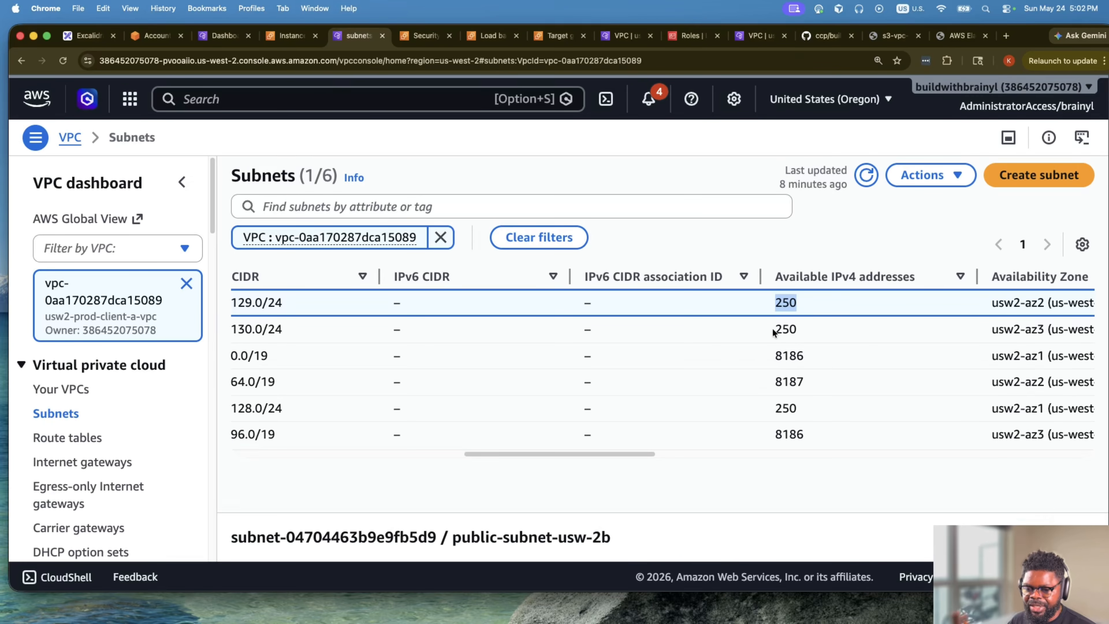
pyautogui.moveTo(774, 354); pyautogui.dragTo(878, 373)
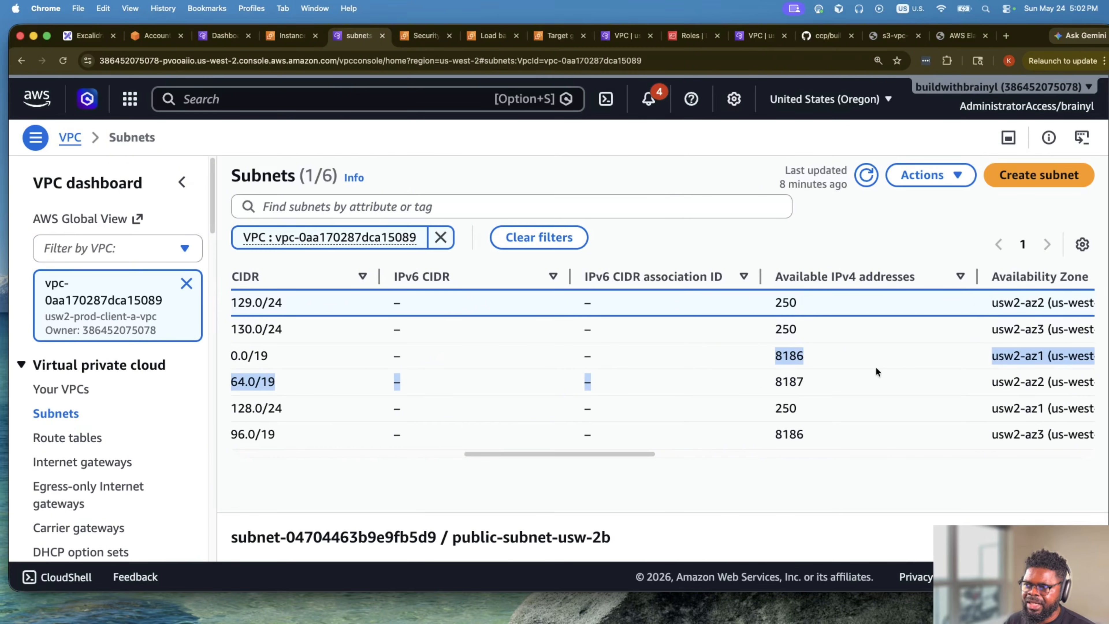
pyautogui.click(777, 358)
pyautogui.moveTo(777, 358); pyautogui.dragTo(838, 380)
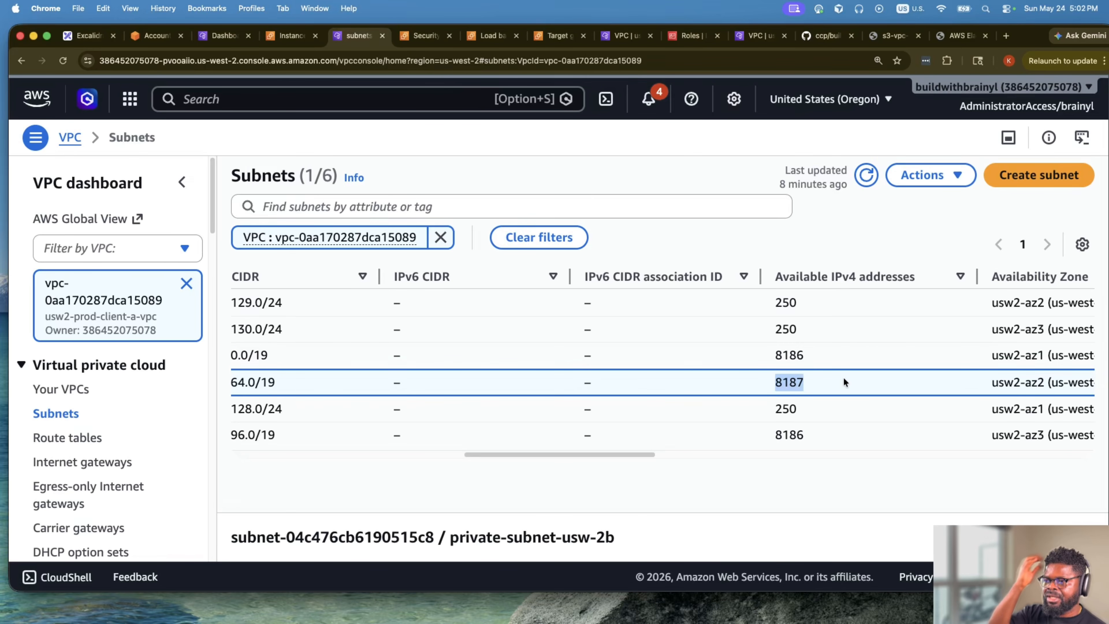
pyautogui.click(852, 453)
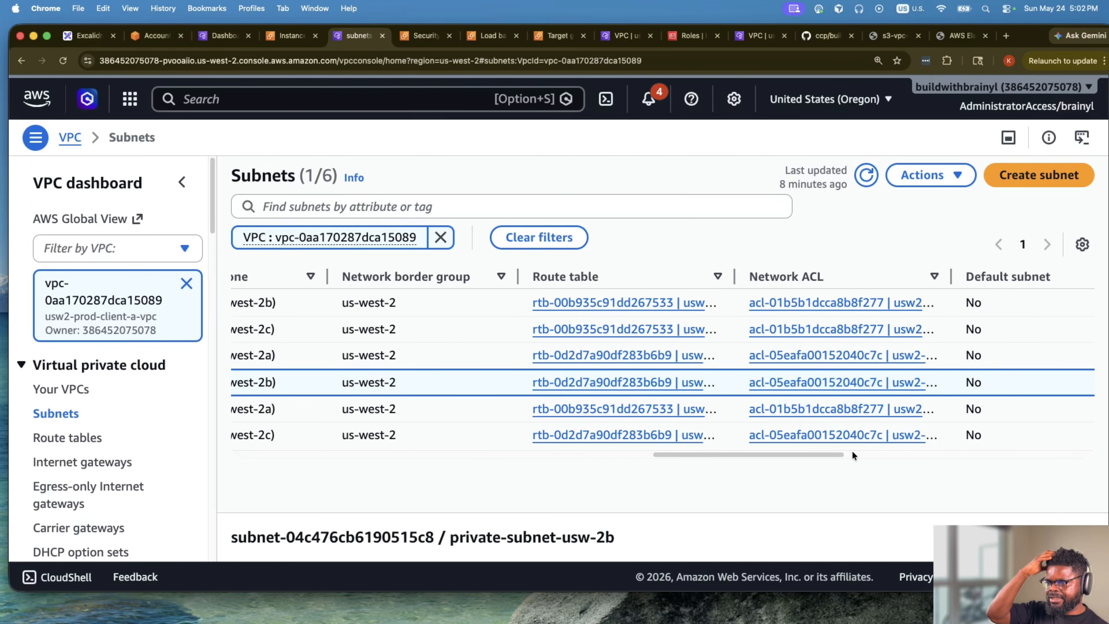
# Leave the subnet list for the EC2 instances page and search for Elastic Beanstalk to open its environments list.
pyautogui.moveTo(816, 454); pyautogui.dragTo(435, 453)
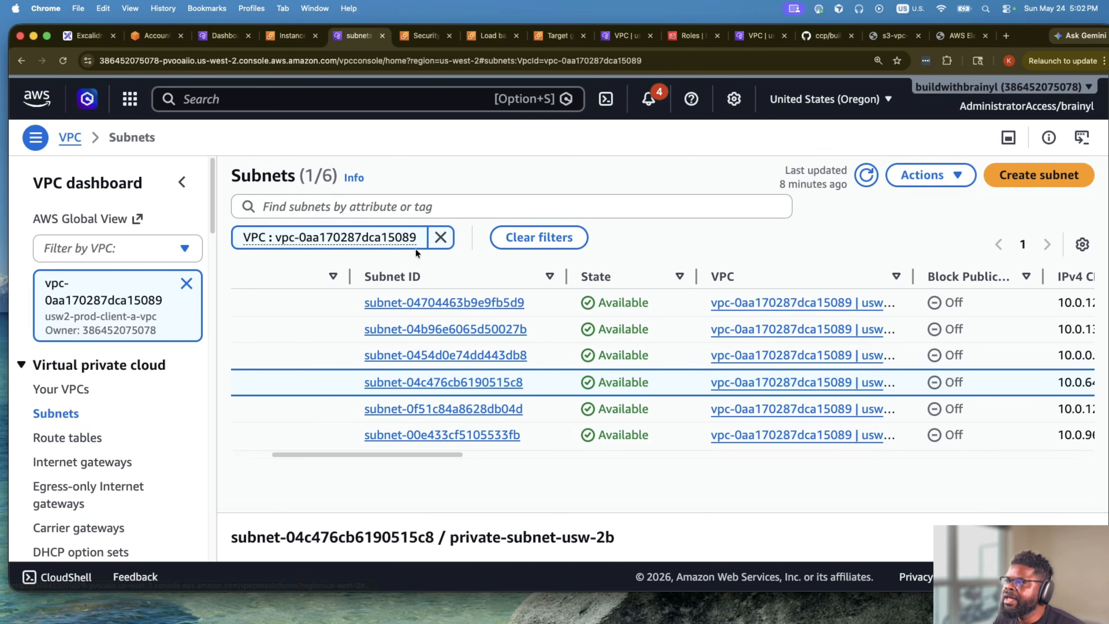
pyautogui.click(296, 44)
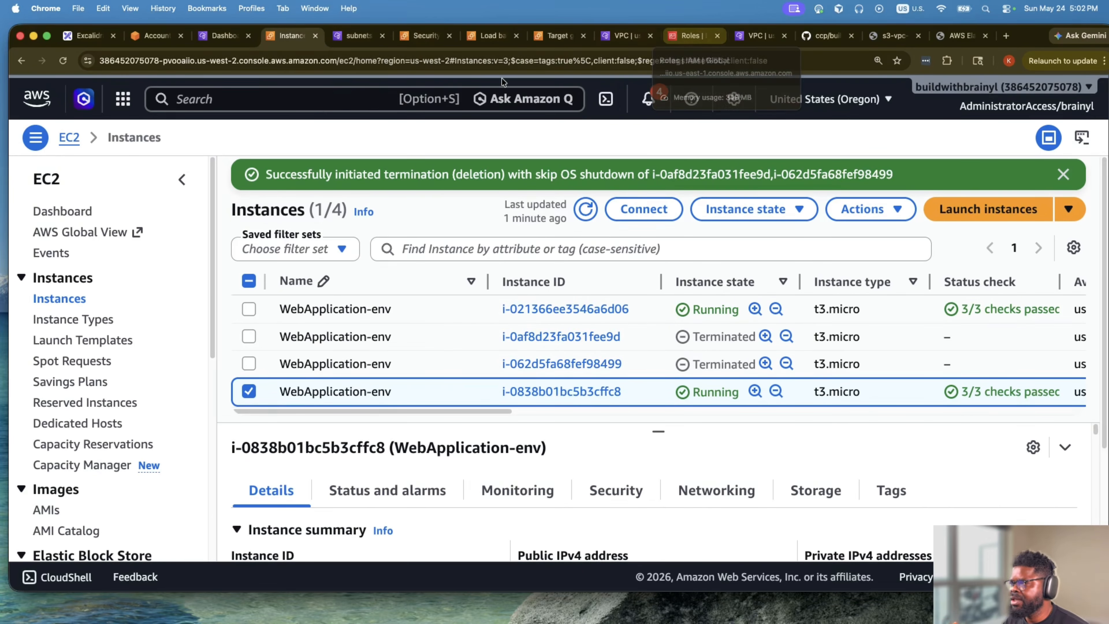
pyautogui.hotkey('alt', 's')
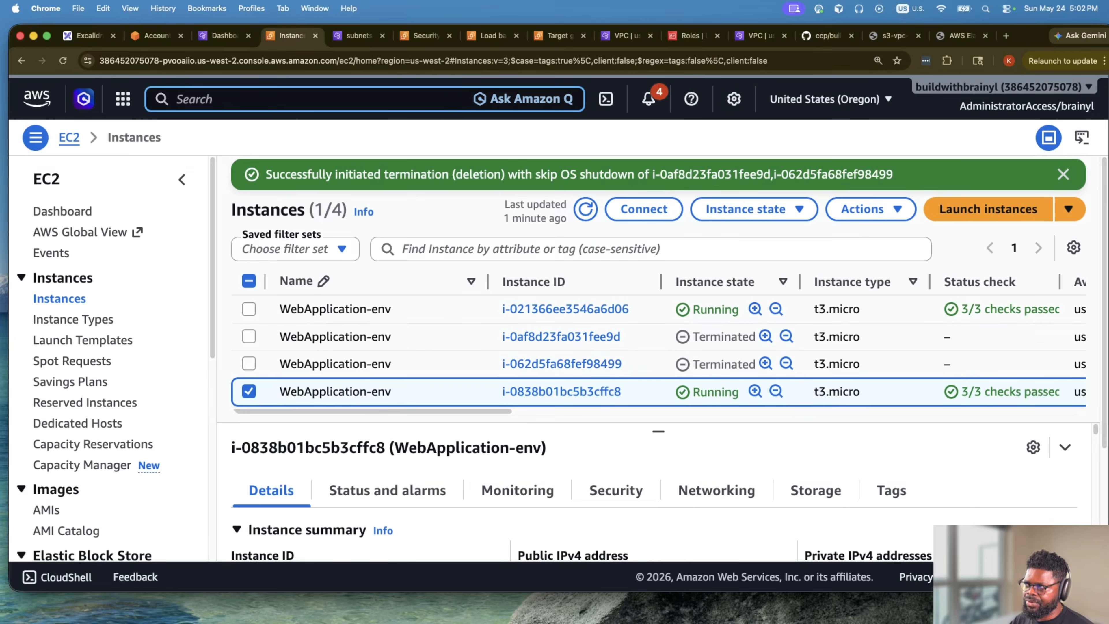
pyautogui.write('elast')
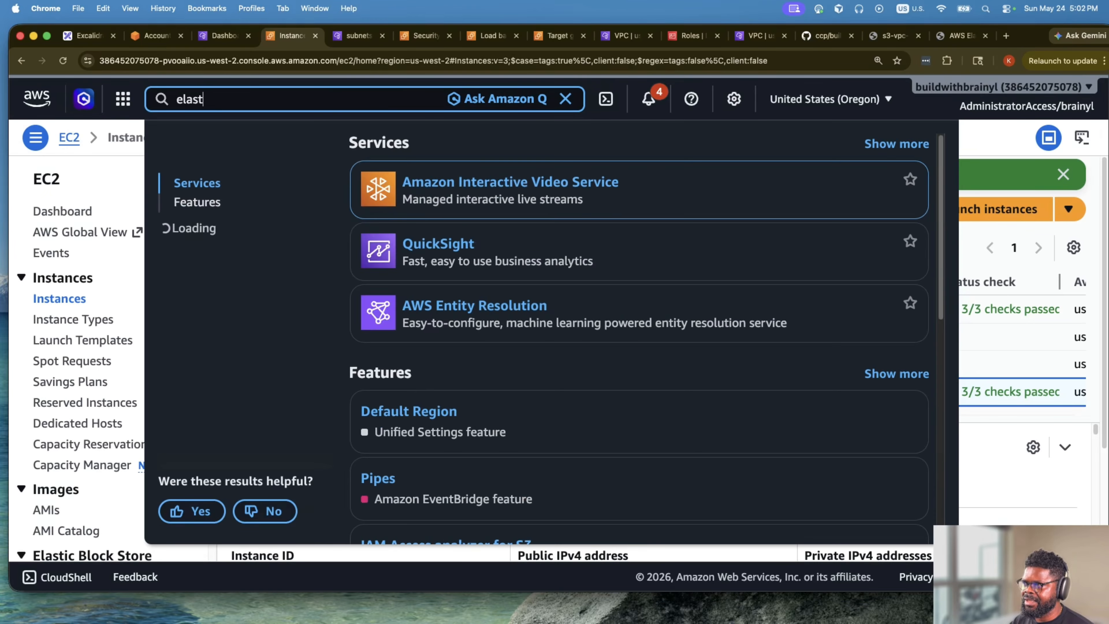
pyautogui.write('icbean')
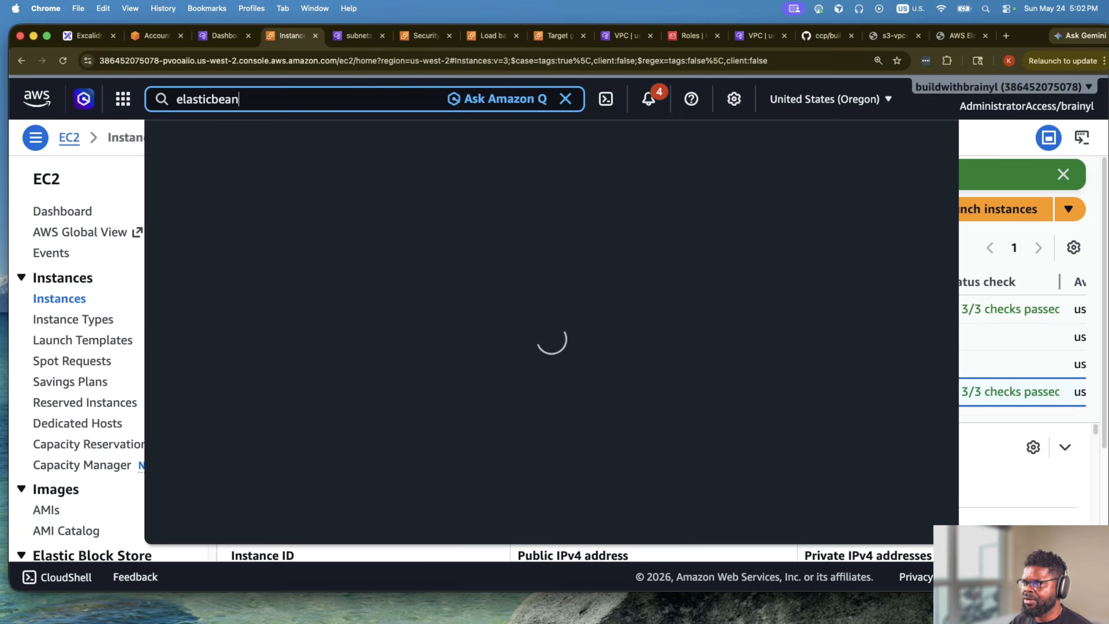
pyautogui.click(444, 179)
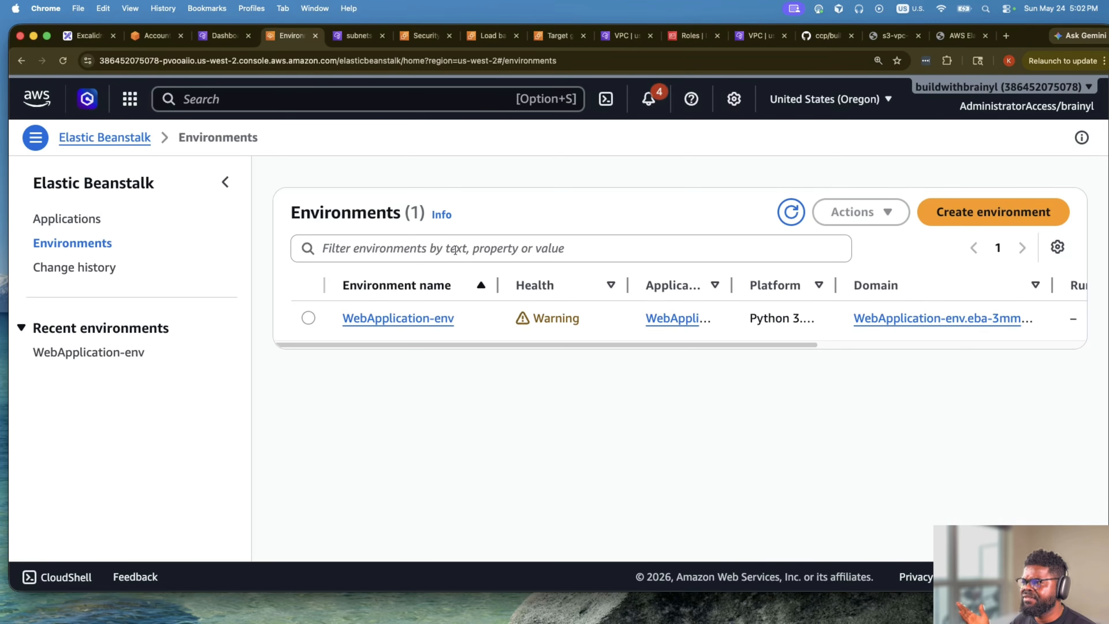
# Terminate the WebApplication-env environment, confirming with the environment name WebApplication-env.
pyautogui.click(309, 317)
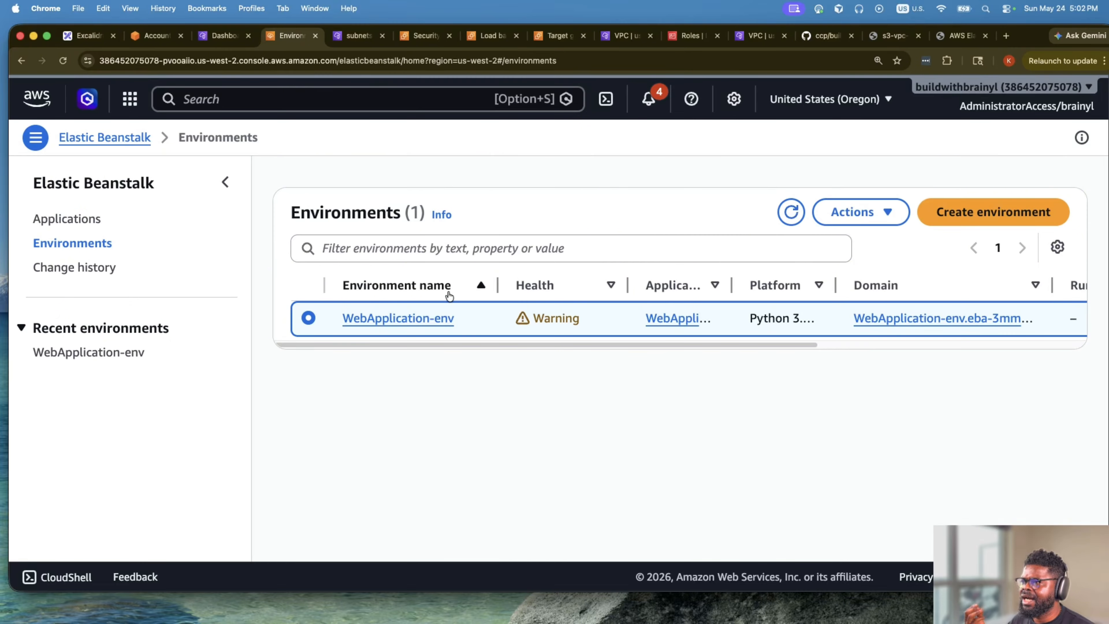
pyautogui.click(856, 210)
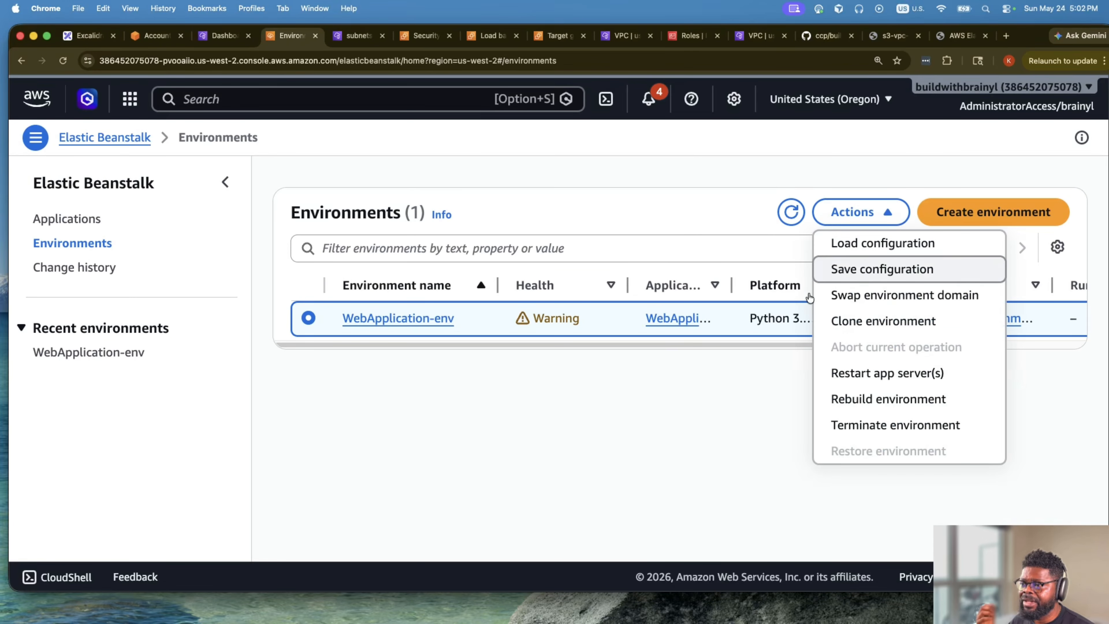
pyautogui.click(904, 424)
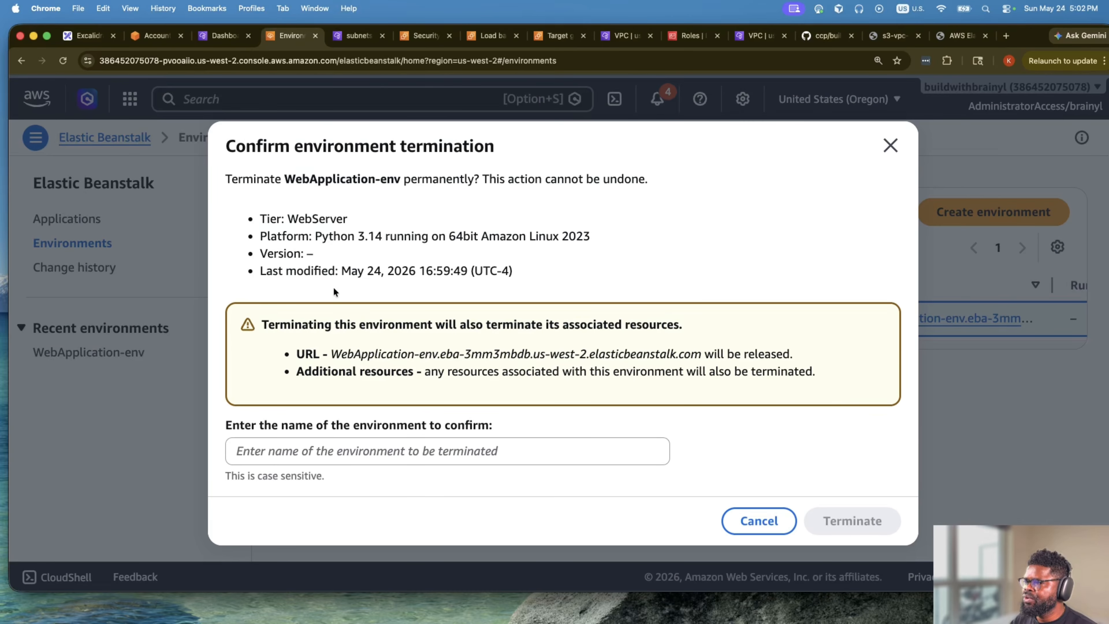
pyautogui.moveTo(284, 177); pyautogui.dragTo(400, 179)
pyautogui.press('super+c')
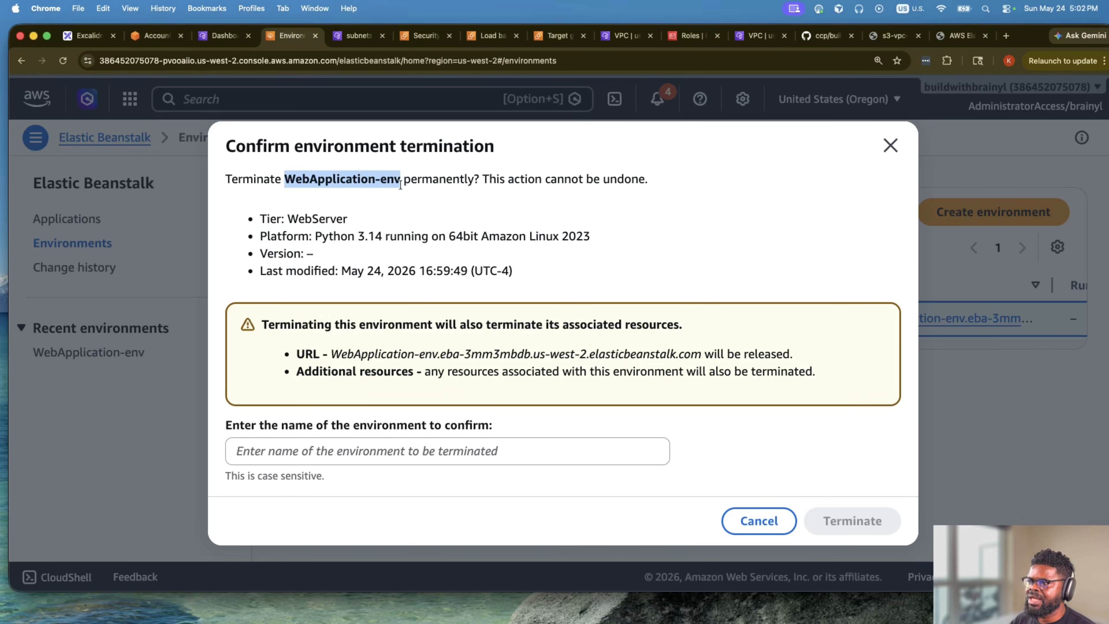
pyautogui.click(383, 450)
pyautogui.press('super+v')
pyautogui.click(832, 523)
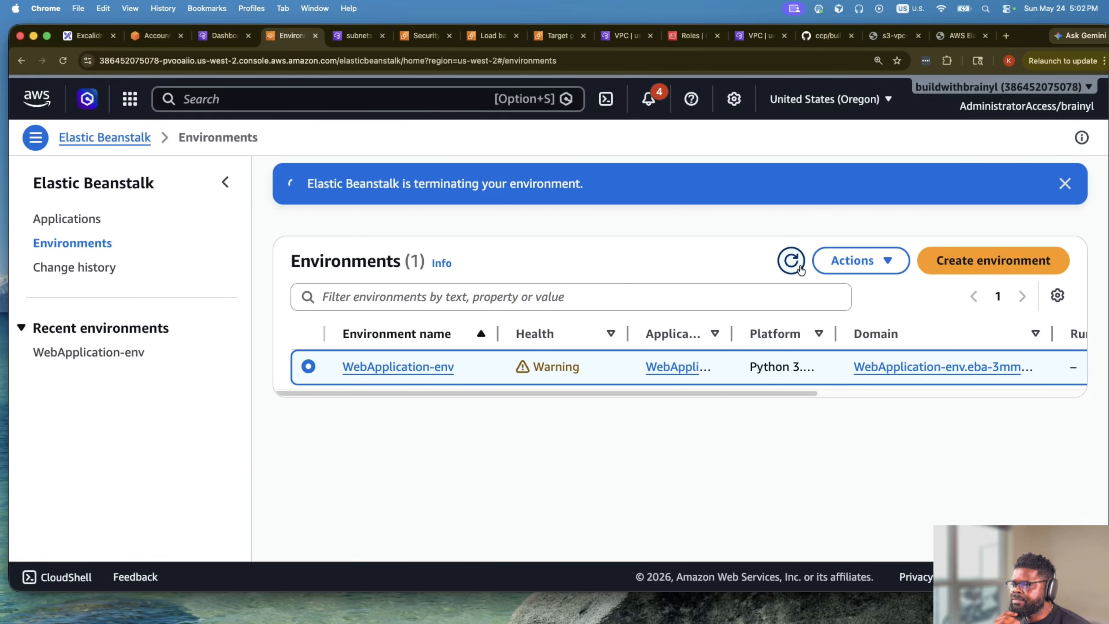
# Refresh the environments list and open WebApplication-env to read its health issues.
pyautogui.click(789, 265)
pyautogui.click(787, 269)
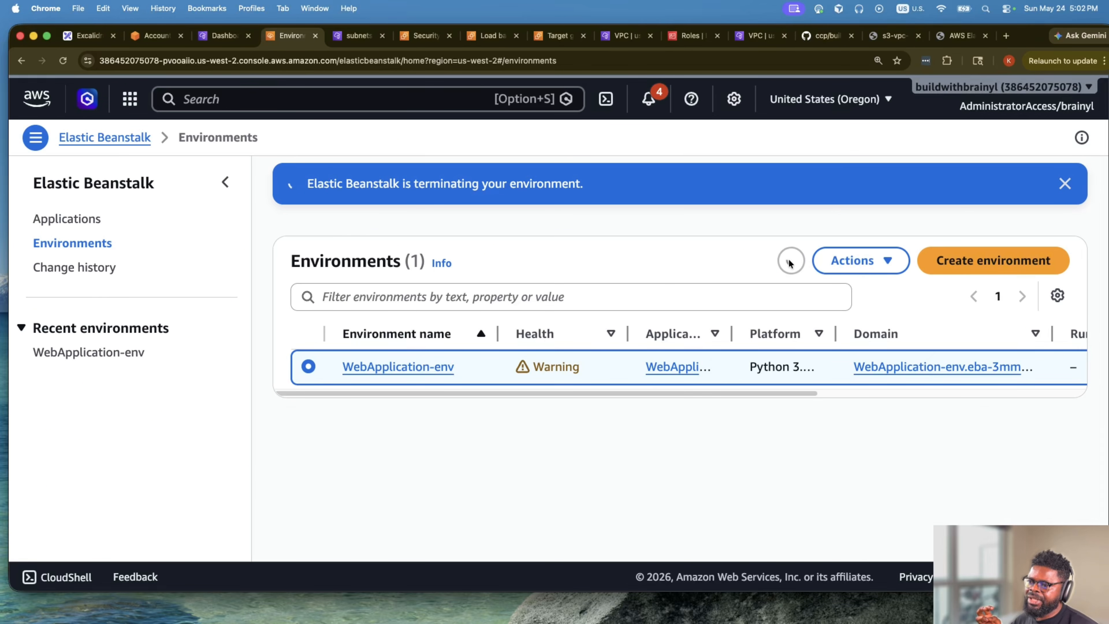
pyautogui.click(393, 367)
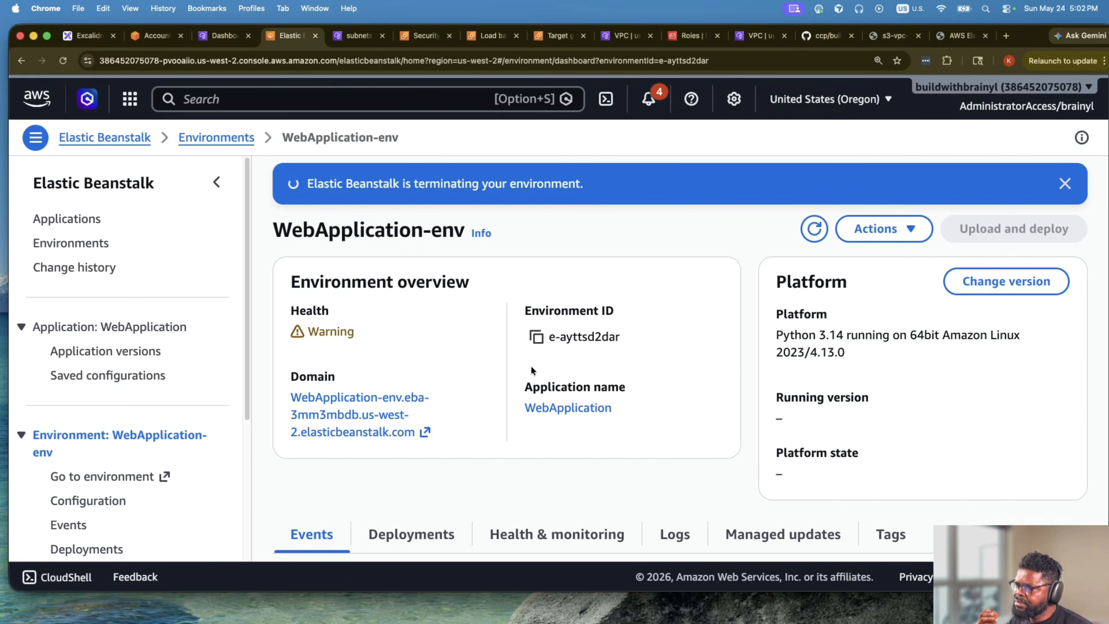
pyautogui.click(372, 337)
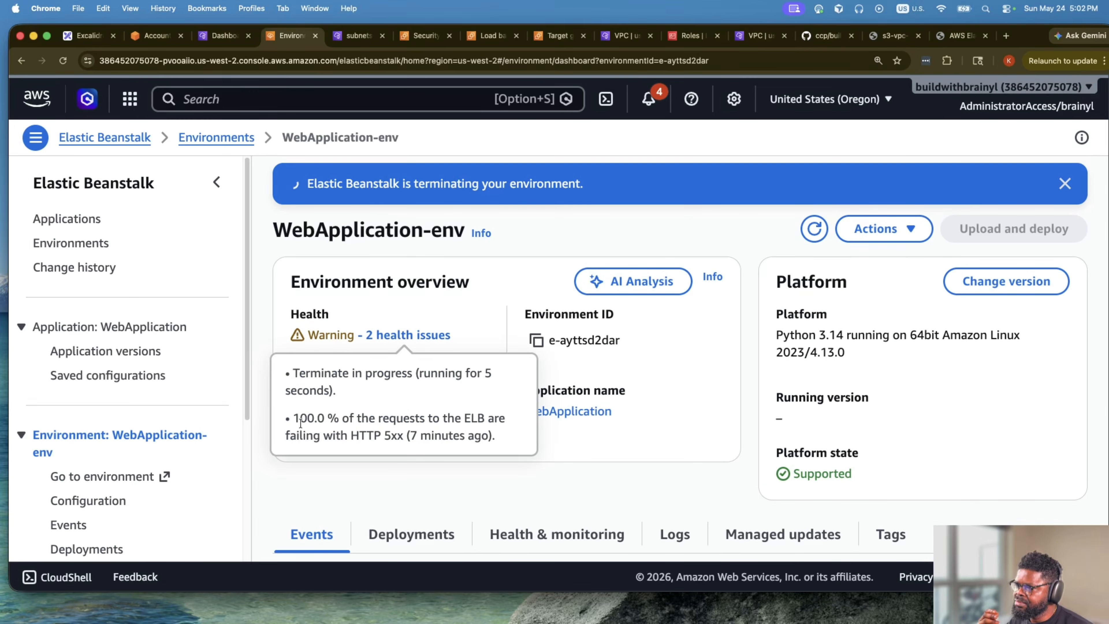
pyautogui.moveTo(292, 418)
pyautogui.mouseDown()
pyautogui.moveTo(507, 440)
pyautogui.moveTo(249, 413)
pyautogui.moveTo(301, 419)
pyautogui.mouseUp()
# Switch to the Excalidraw network diagram and look over the region, VPC and availability zone subnets.
pyautogui.click(952, 36)
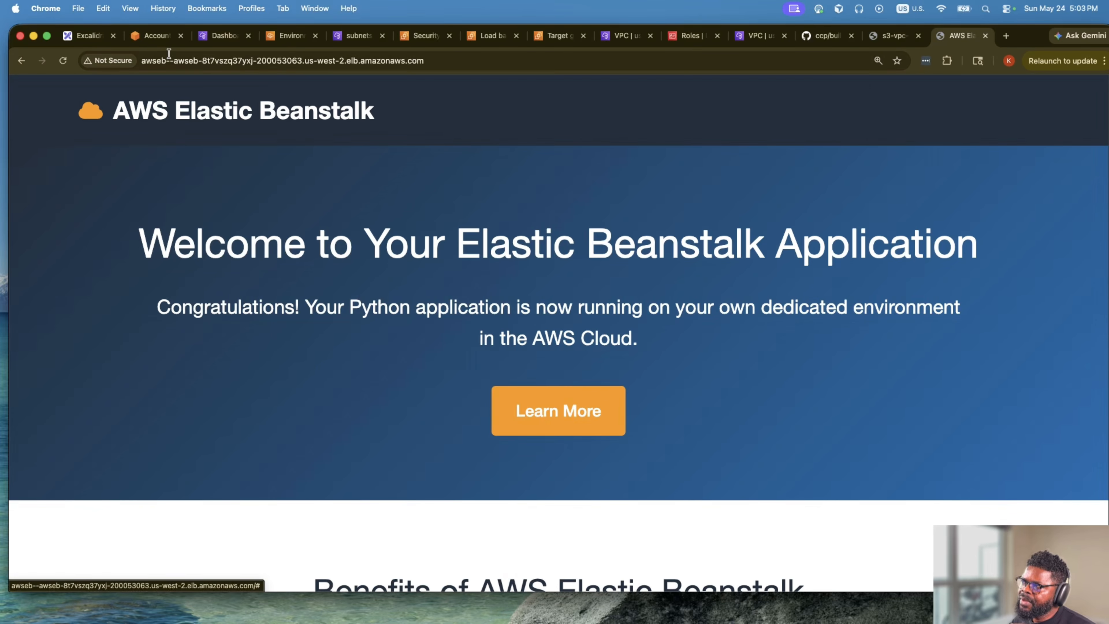
pyautogui.click(87, 36)
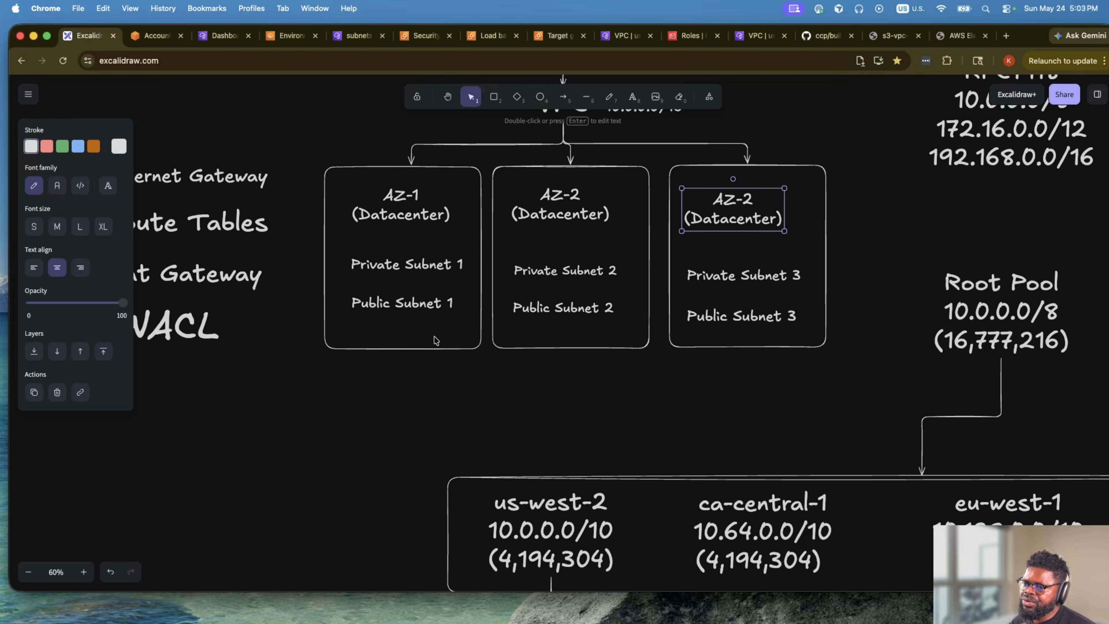
pyautogui.scroll(-2, 434, 340)
pyautogui.hscroll(4, 435, 340)
pyautogui.scroll(3, 435, 340)
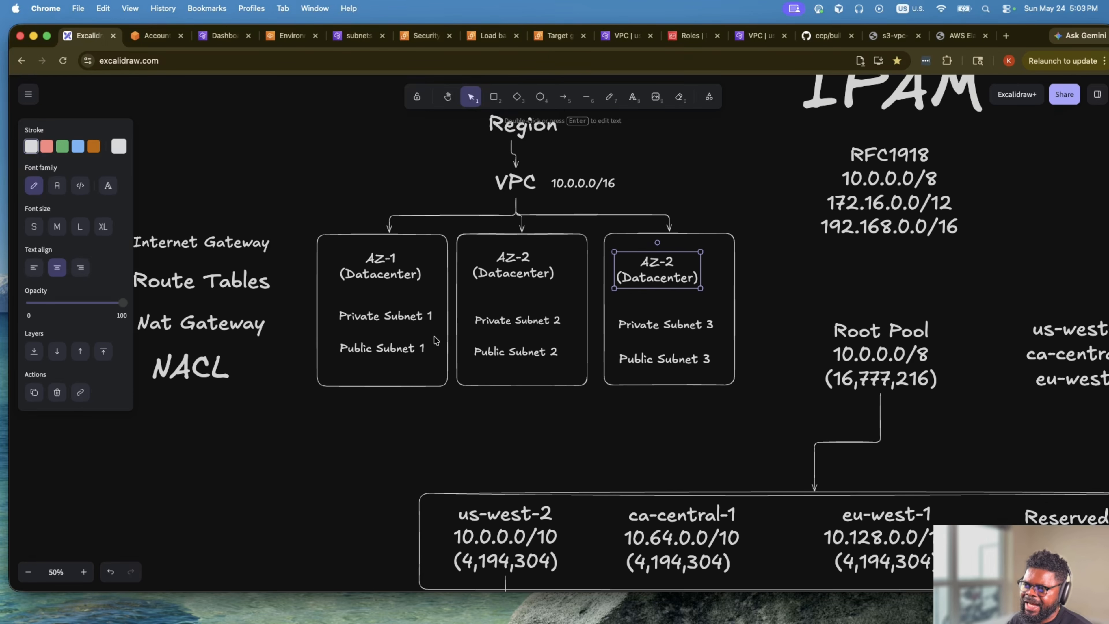
pyautogui.hscroll(1, 435, 341)
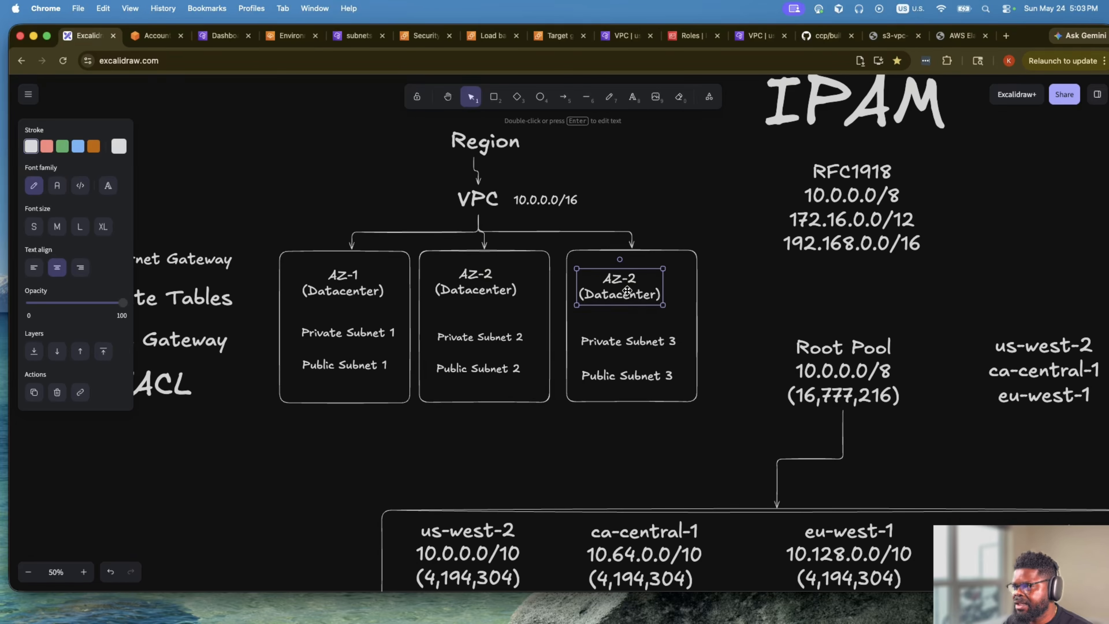
pyautogui.click(746, 342)
pyautogui.hscroll(-6, 357, 270)
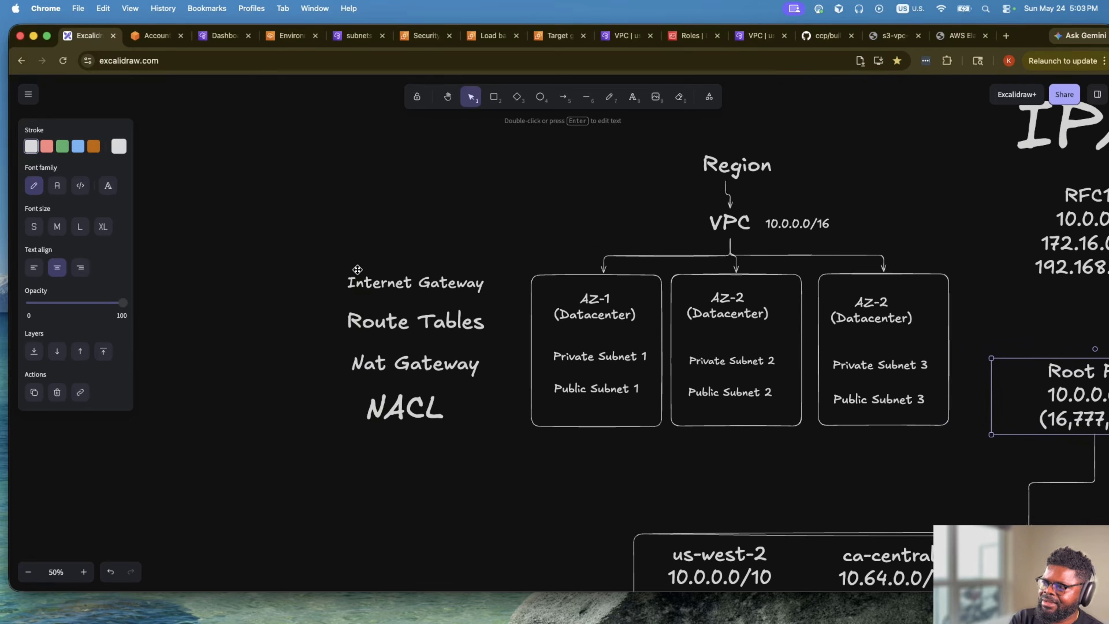
# Point out the gateway, route table and NACL labels and the whole VPC diagram by selecting them, and clear the selection.
pyautogui.click(288, 236)
pyautogui.moveTo(262, 226); pyautogui.dragTo(514, 461)
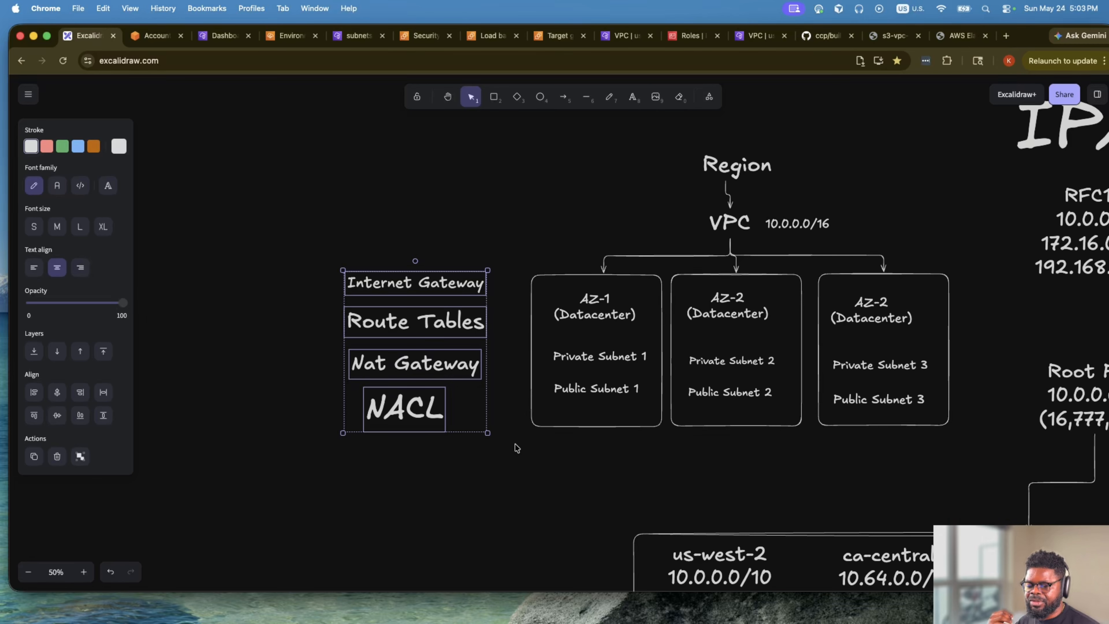
pyautogui.moveTo(280, 251); pyautogui.dragTo(1029, 457)
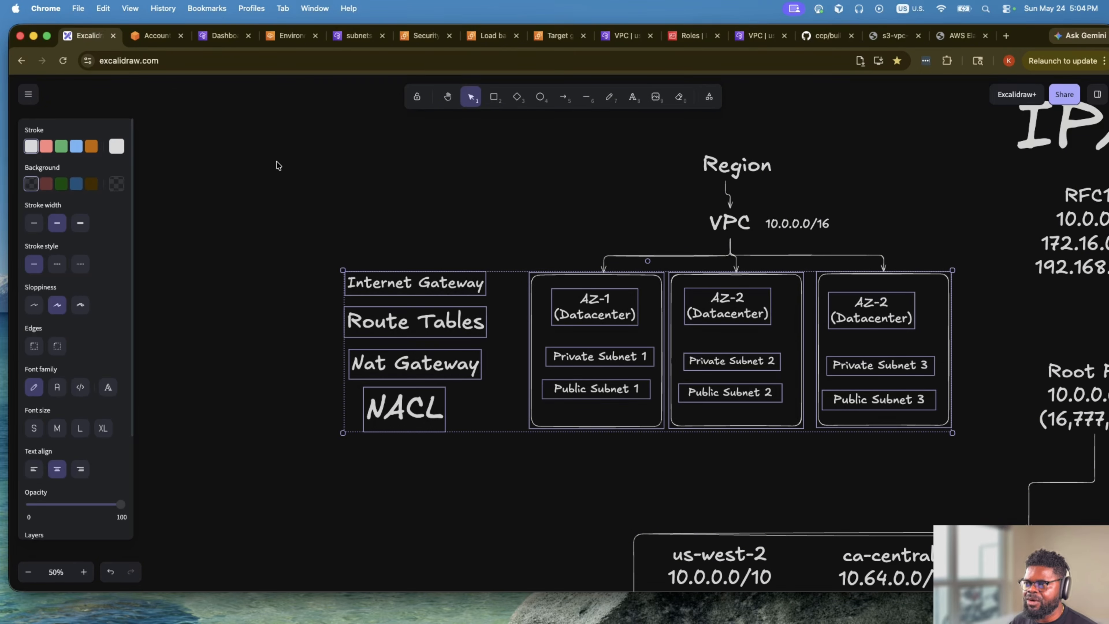
pyautogui.moveTo(256, 144); pyautogui.dragTo(1024, 454)
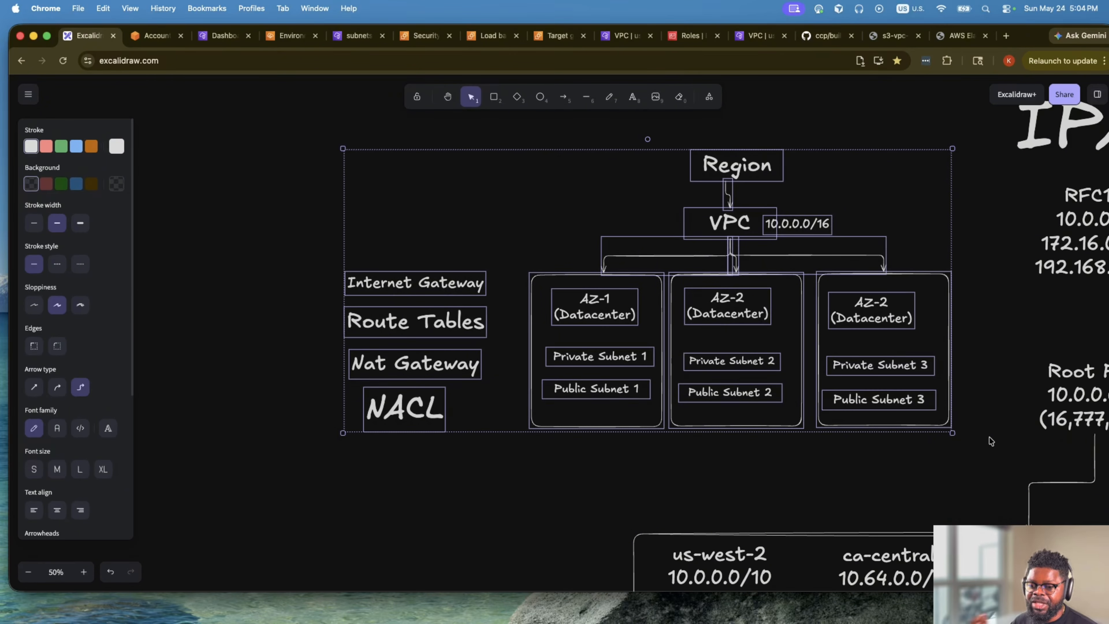
pyautogui.click(446, 468)
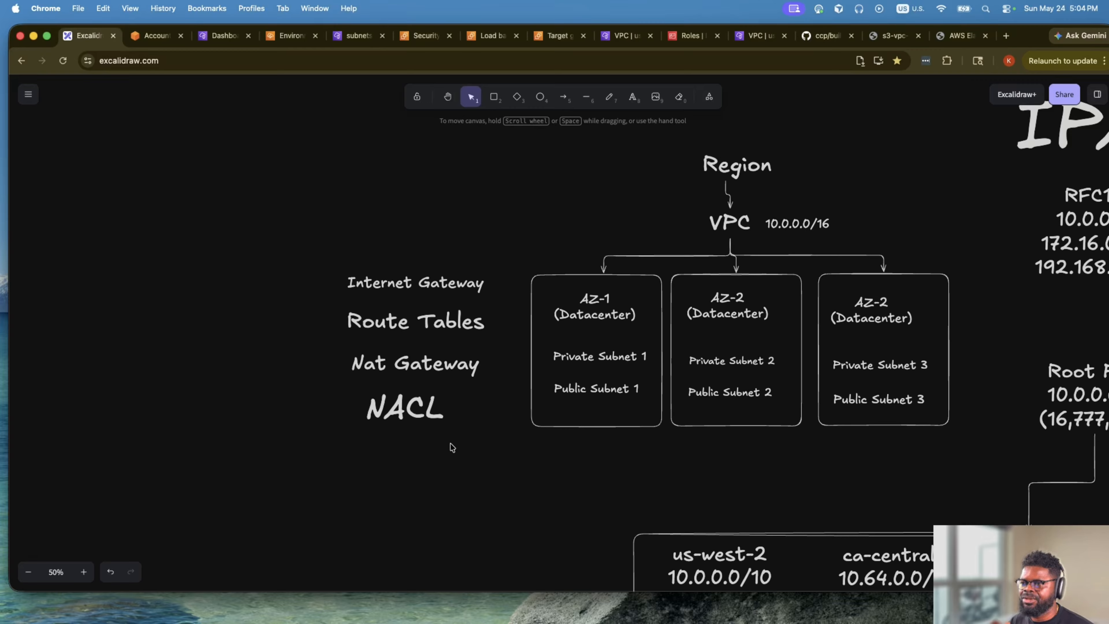
# Reload the application page at the load balancer address and glance at the public route table's routes.
pyautogui.click(945, 38)
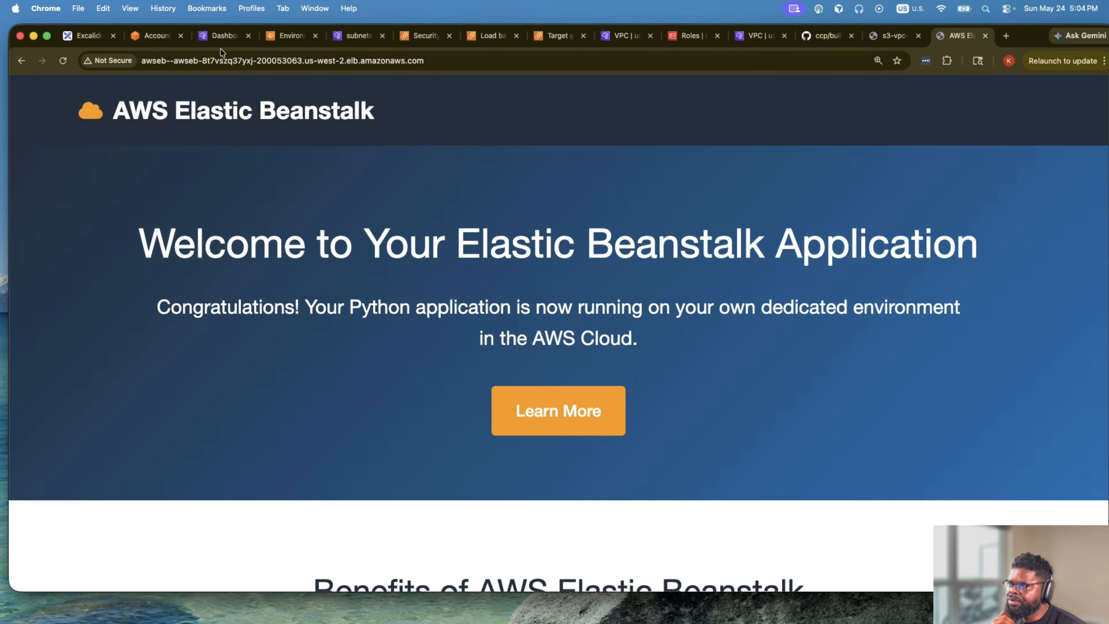
pyautogui.click(68, 60)
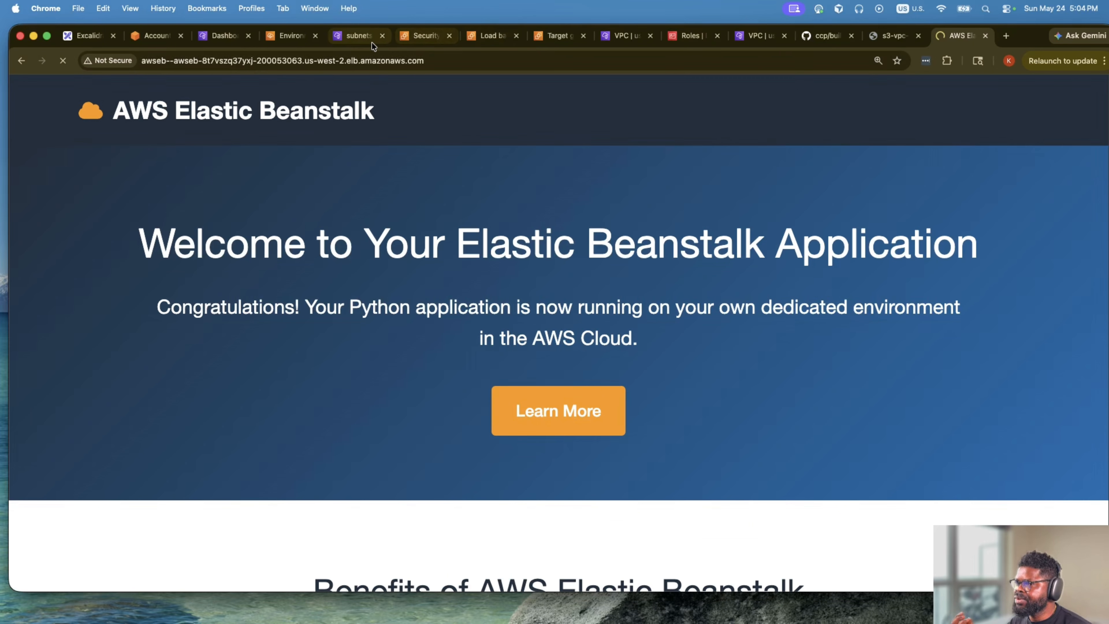
pyautogui.click(619, 38)
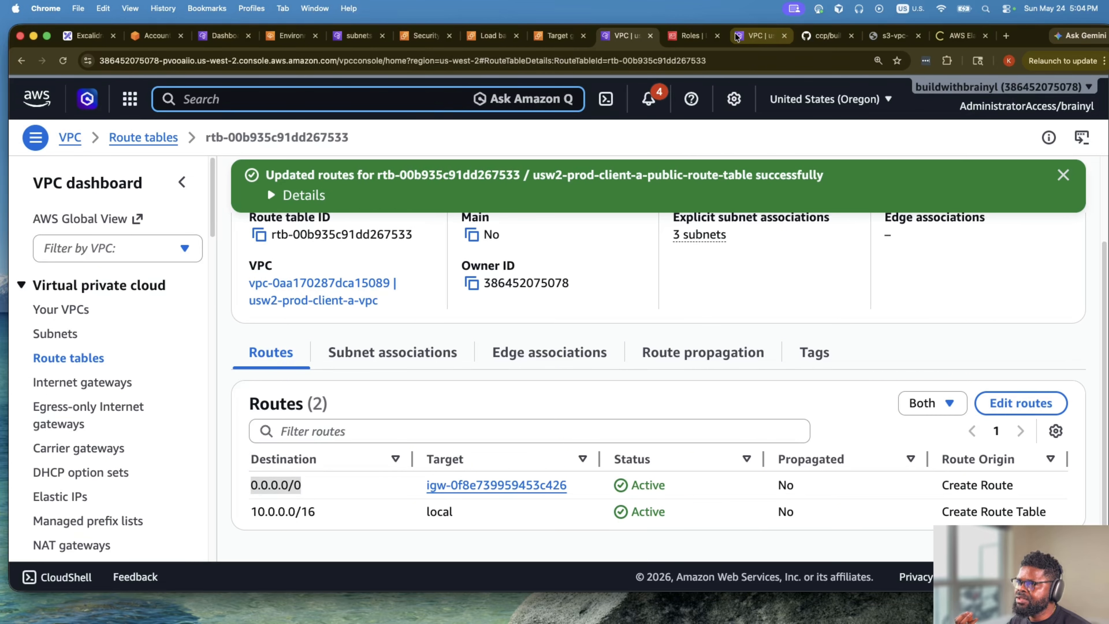
# Return to the Elastic Beanstalk environments list and refresh it to check the termination of WebApplication-env.
pyautogui.click(290, 35)
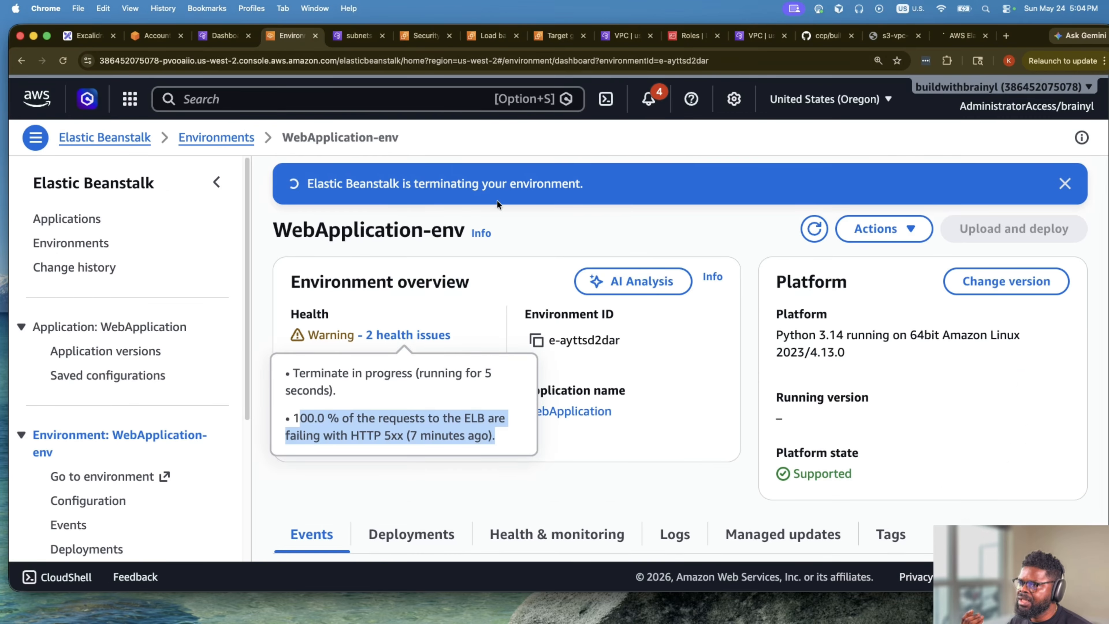
pyautogui.click(230, 144)
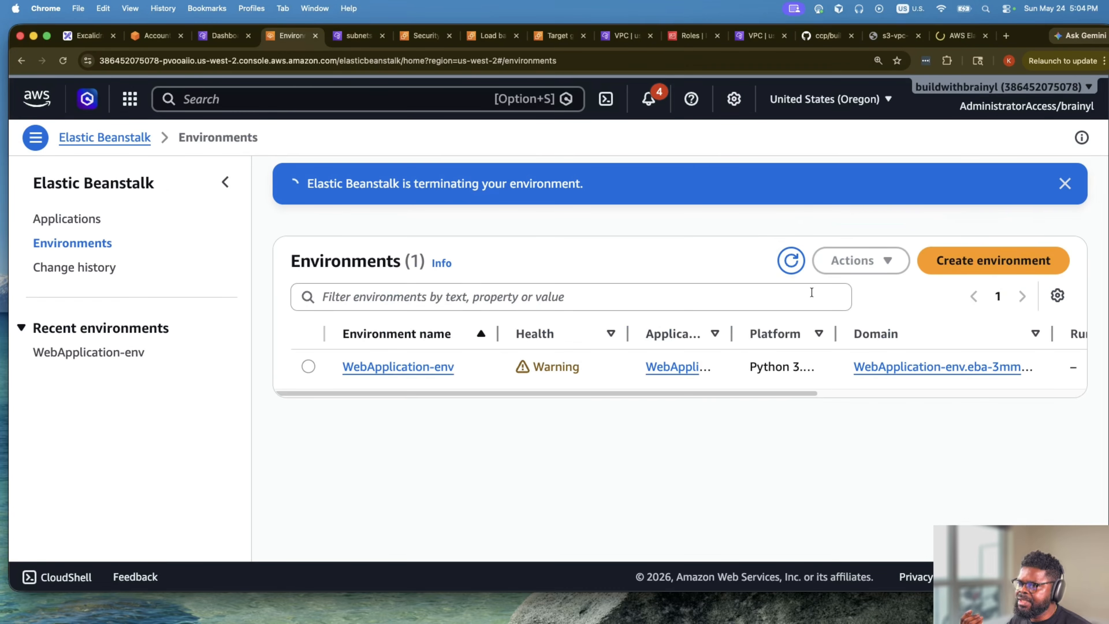
pyautogui.click(794, 266)
pyautogui.moveTo(808, 394)
pyautogui.mouseDown()
pyautogui.moveTo(991, 401)
pyautogui.moveTo(963, 395)
pyautogui.mouseUp()
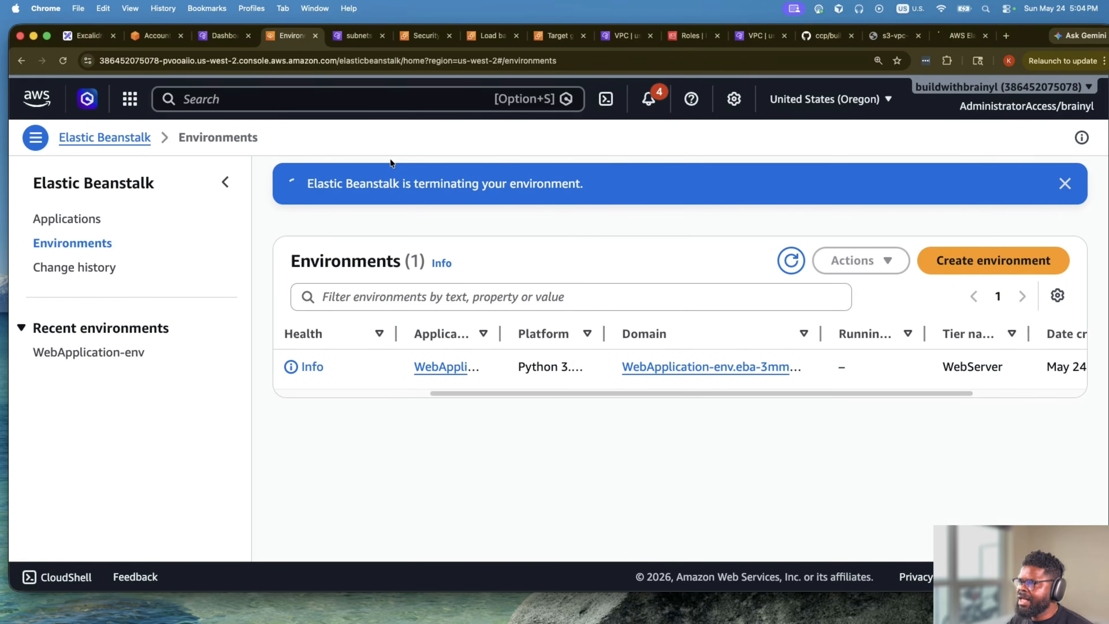
# Find CloudFormation, open it in a new browser tab and enlarge its stack list to check the Elastic Beanstalk stack's status.
pyautogui.click(401, 107)
pyautogui.write('cl')
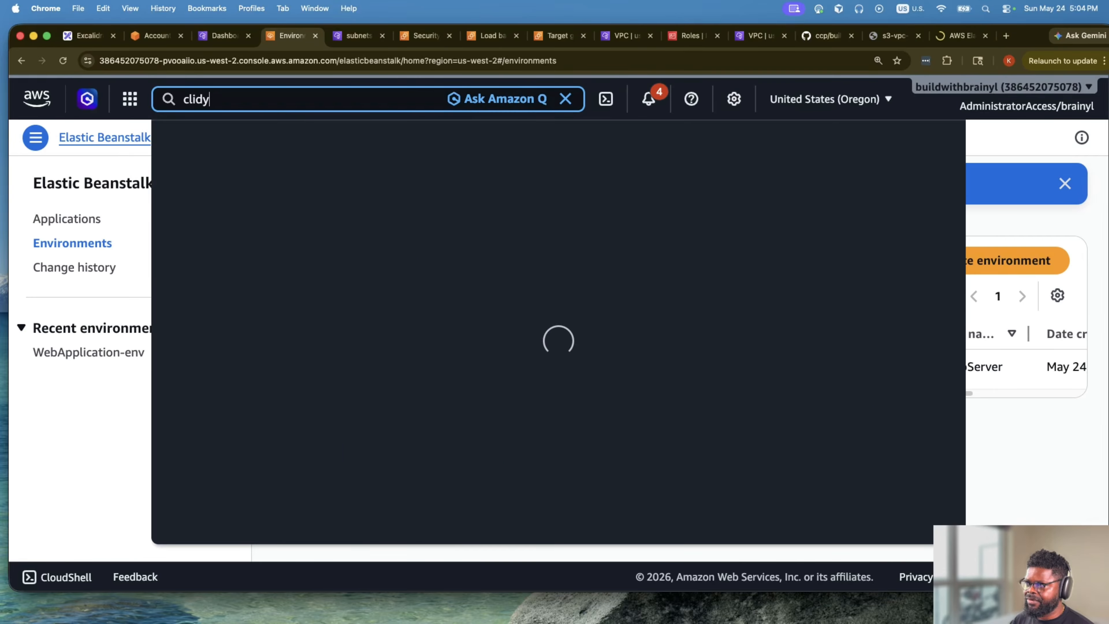
pyautogui.write('oudfront')
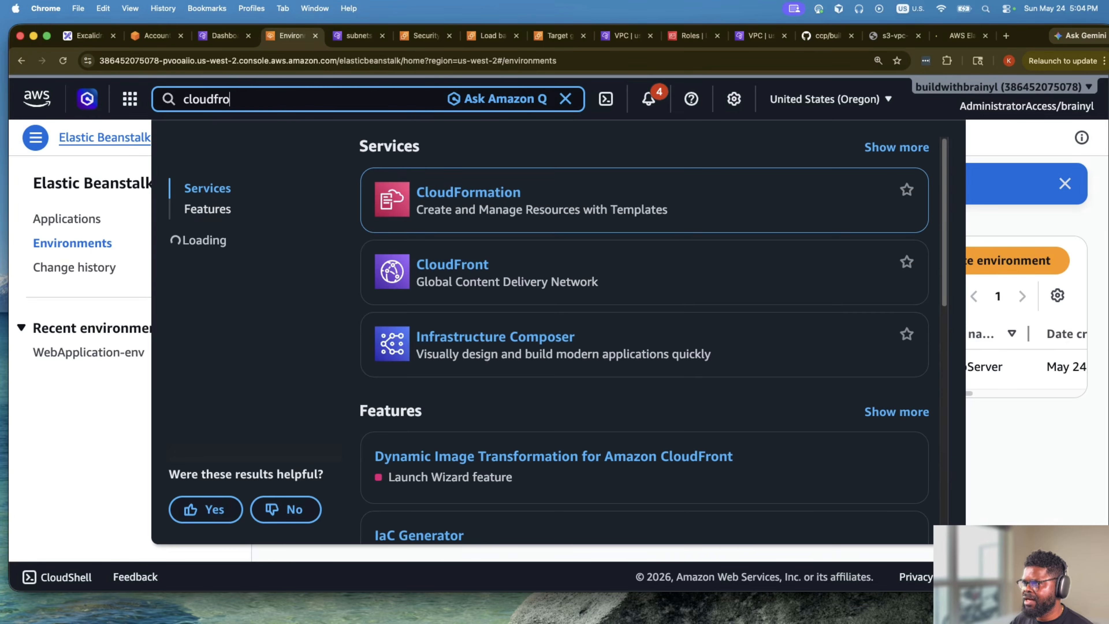
pyautogui.press('BackSpace')
pyautogui.press('BackSpace')
pyautogui.press('BackSpace')
pyautogui.press('BackSpace')
pyautogui.write('ormation')
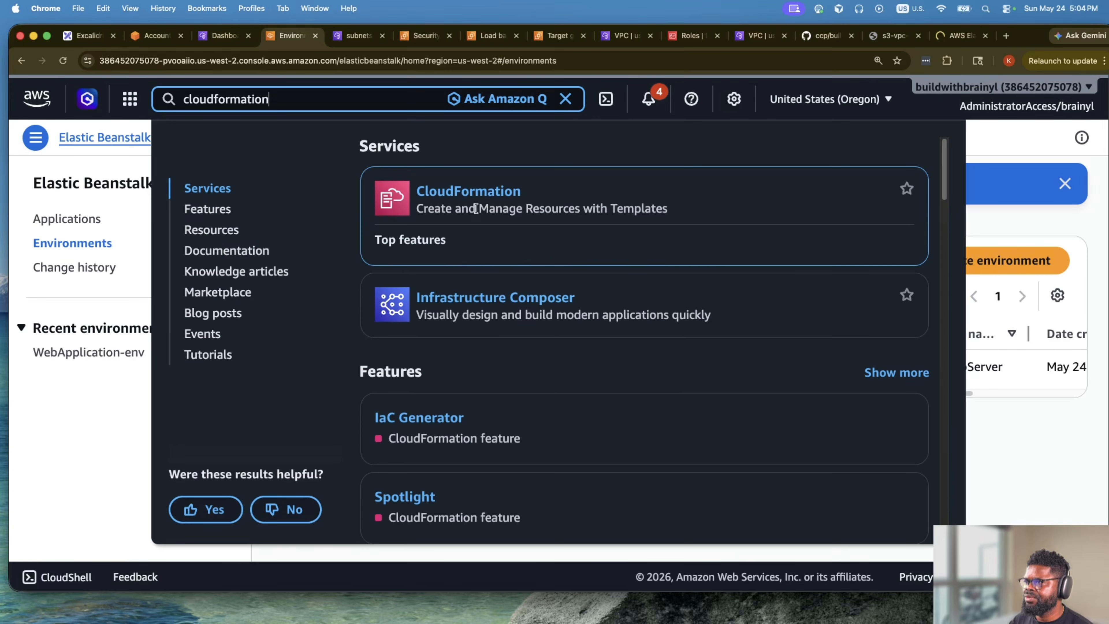
pyautogui.keyDown('super'); pyautogui.click(476, 191); pyautogui.keyUp('super')
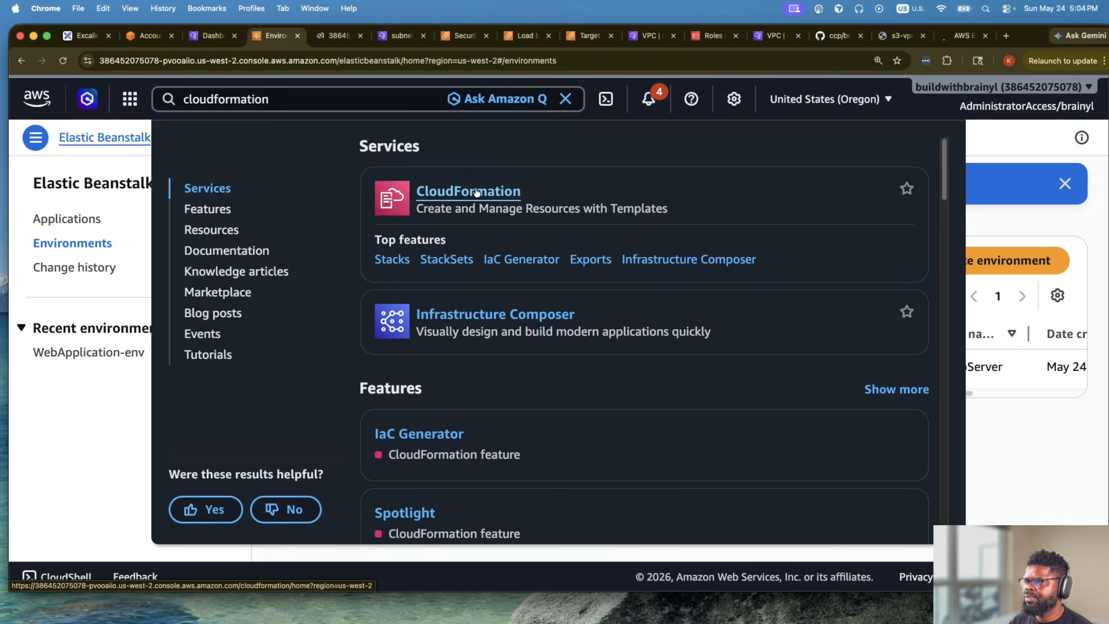
pyautogui.click(334, 45)
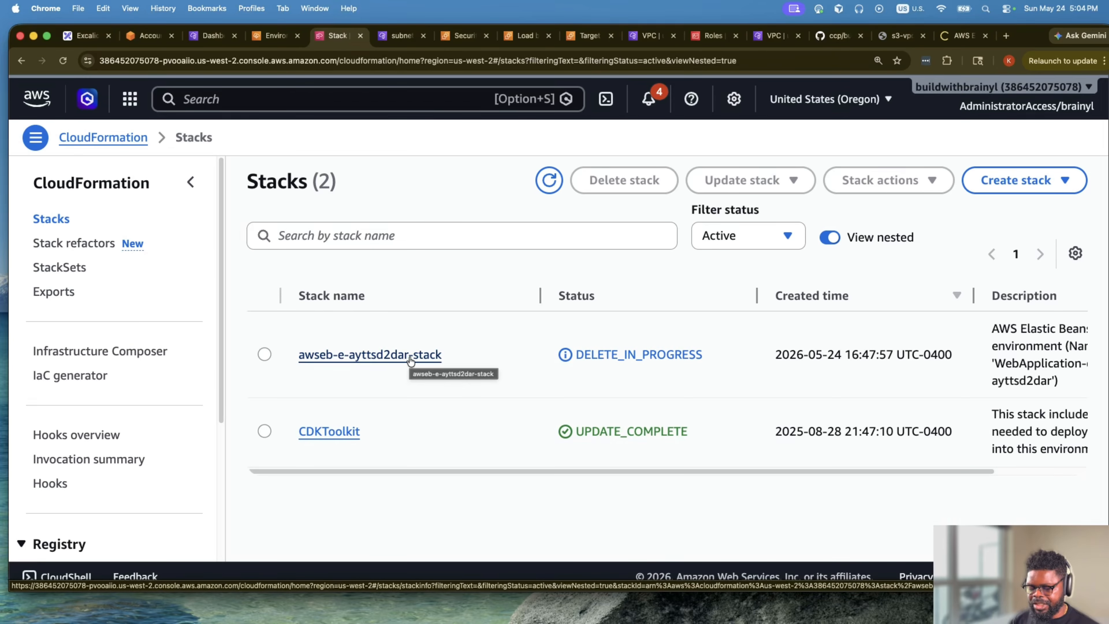
pyautogui.press('super+equal')
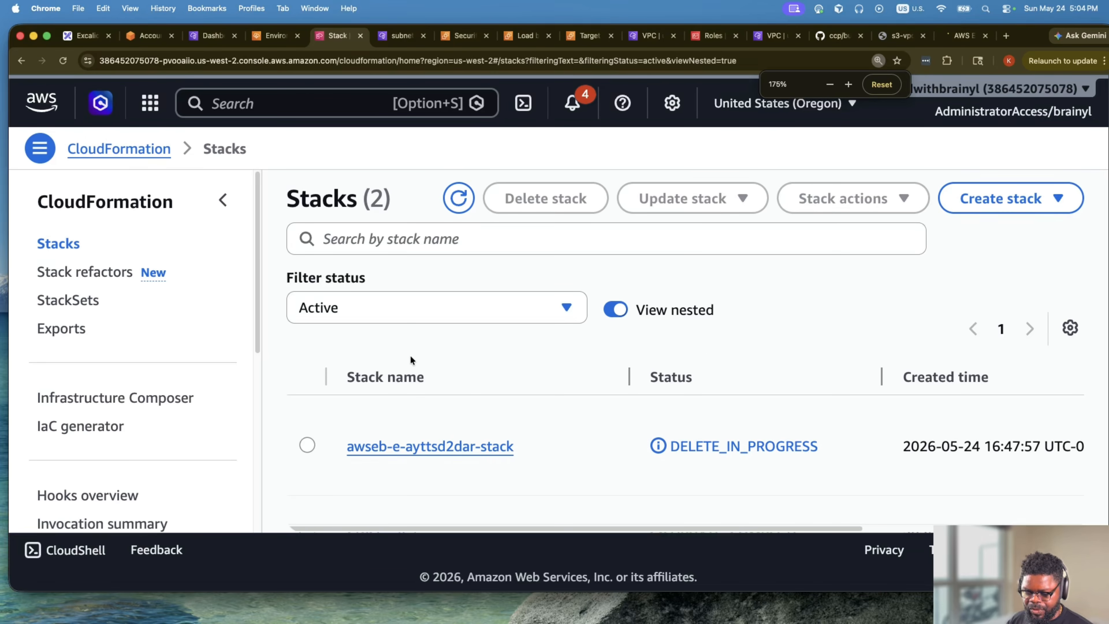
# Fit both stacks in the CloudFormation list and refresh it to check the Elastic Beanstalk stack's deletion status.
pyautogui.press('super+minus')
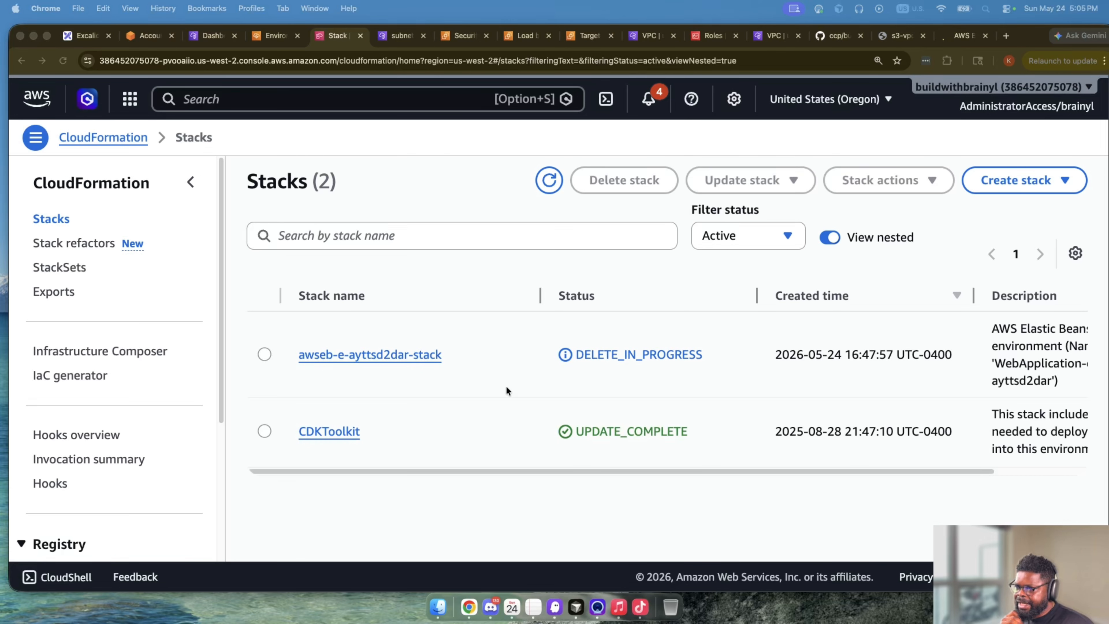
pyautogui.click(551, 195)
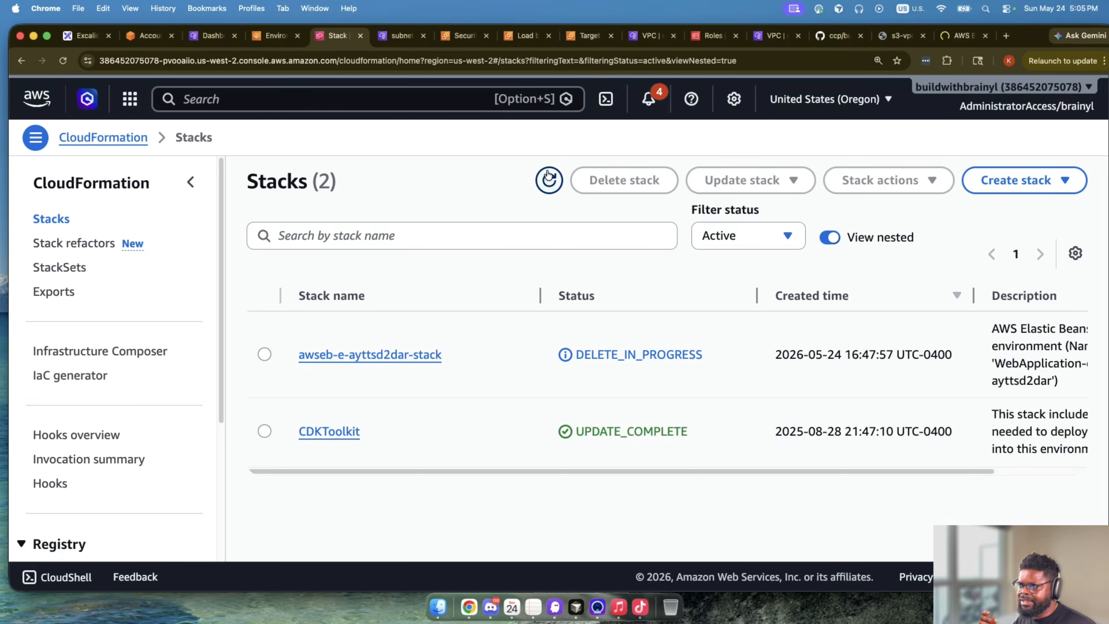
pyautogui.click(546, 183)
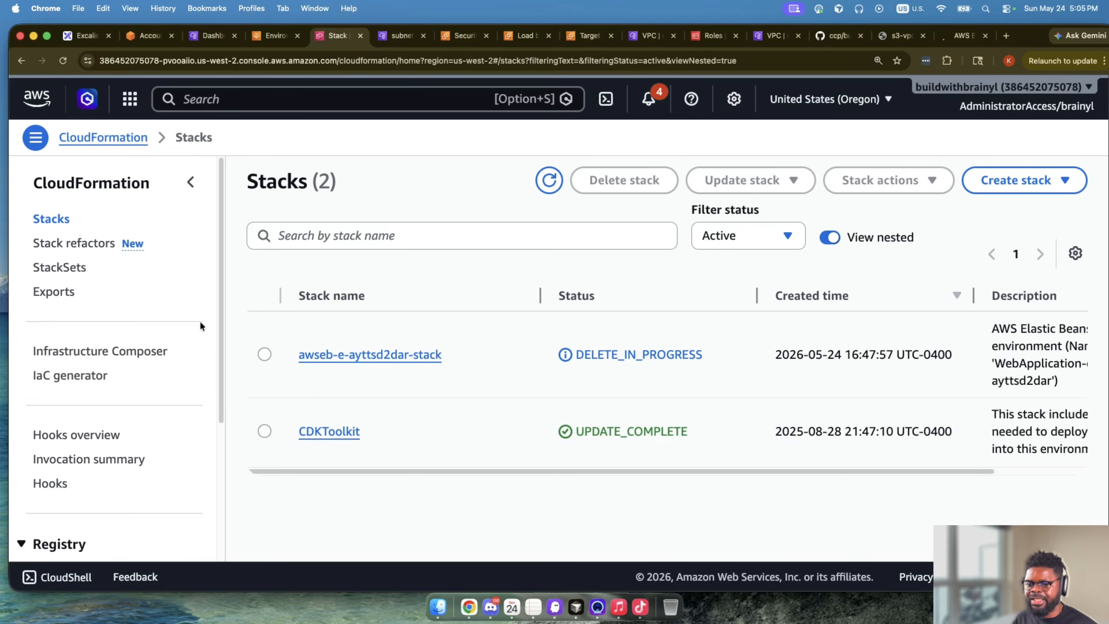
pyautogui.click(550, 185)
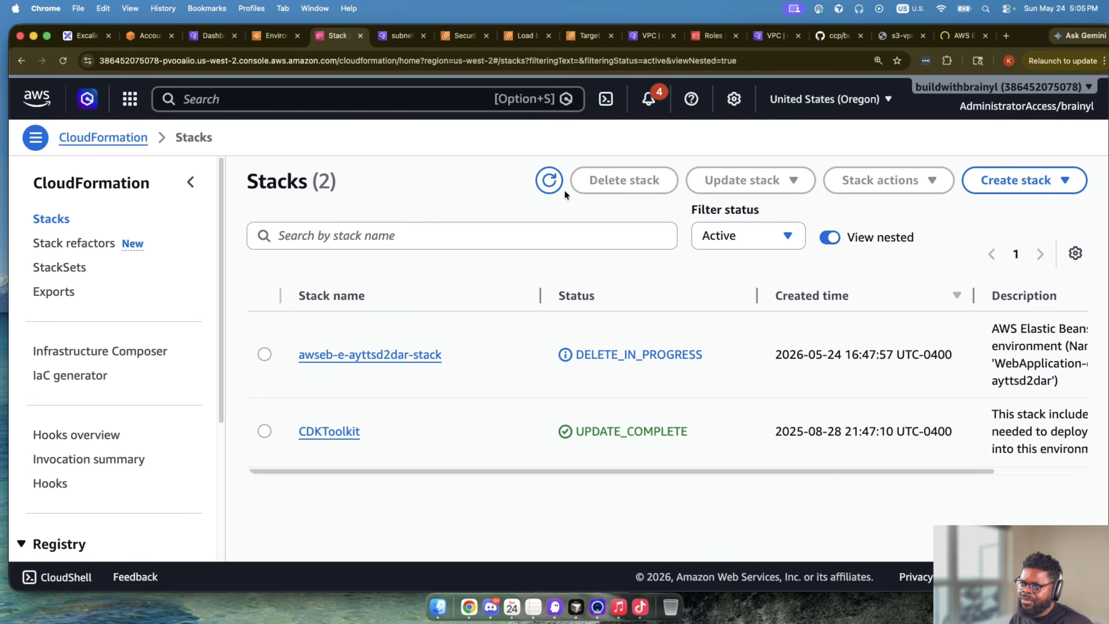
# Open the resources of awseb-e-ayttsd2dar-stack, review their deletion statuses and highlight the status of AWSEBAutoScalingGroup.
pyautogui.click(420, 357)
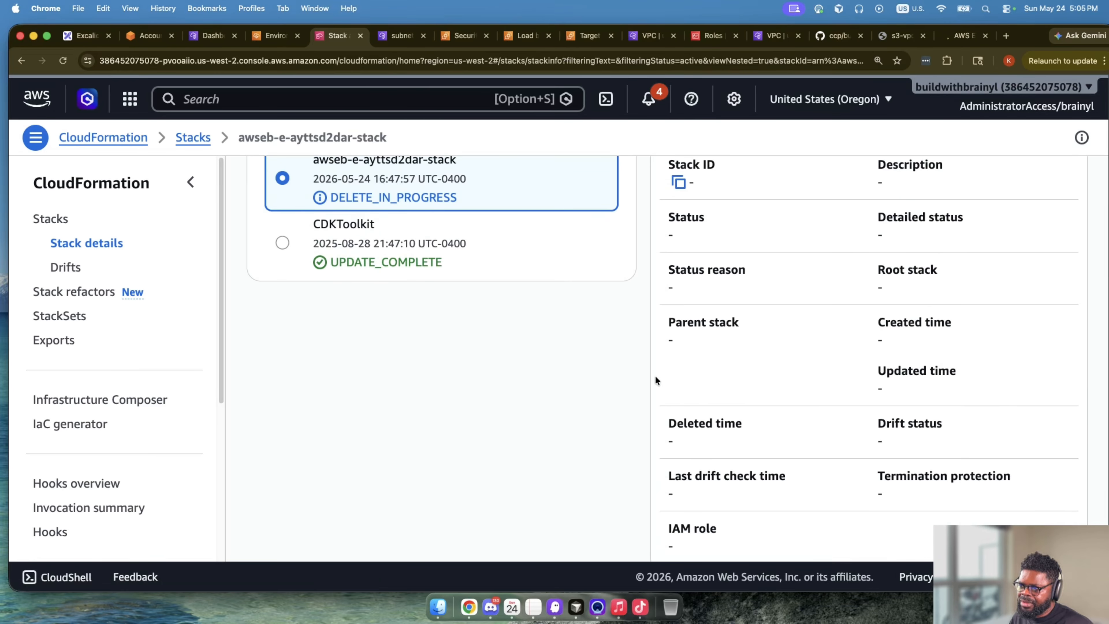
pyautogui.click(890, 333)
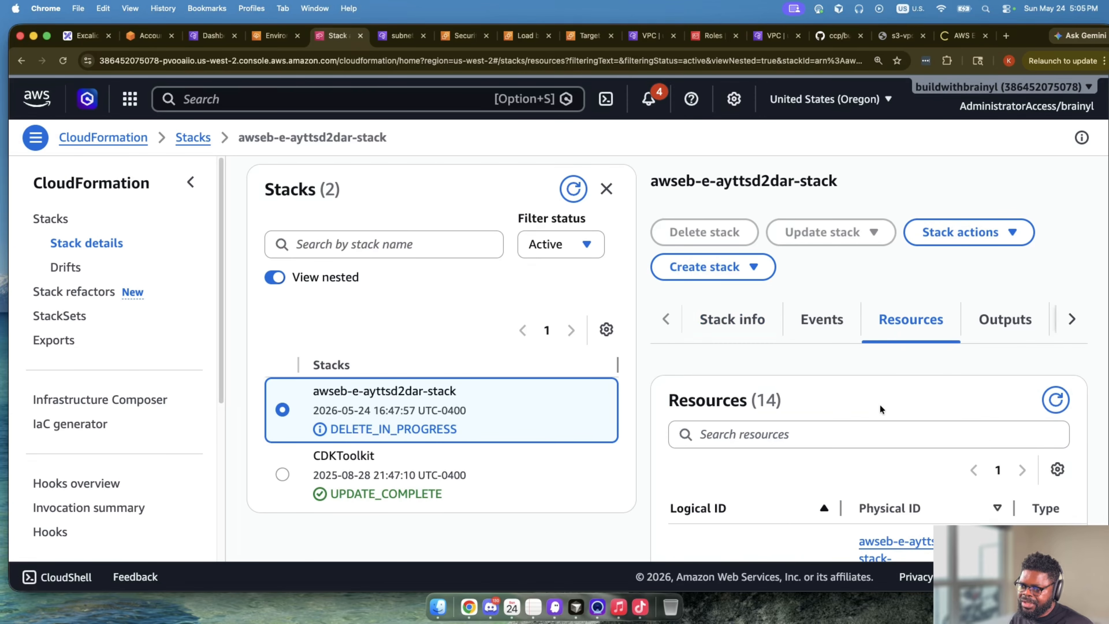
pyautogui.scroll(-10, 813, 478)
pyautogui.scroll(8, 800, 543)
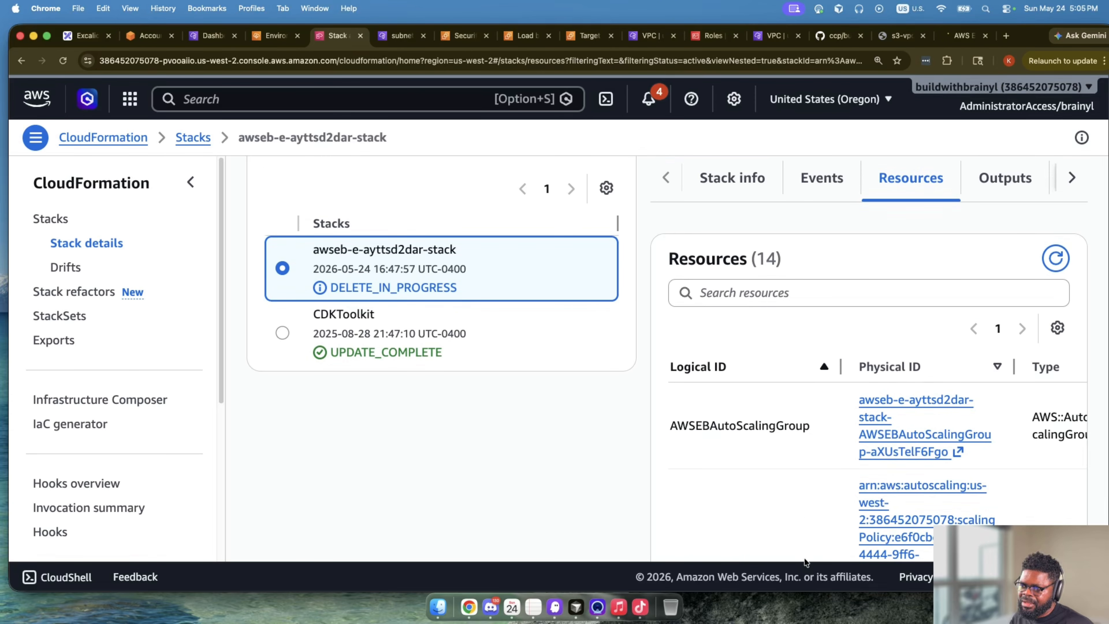
pyautogui.scroll(-10, 805, 548)
pyautogui.scroll(4, 806, 518)
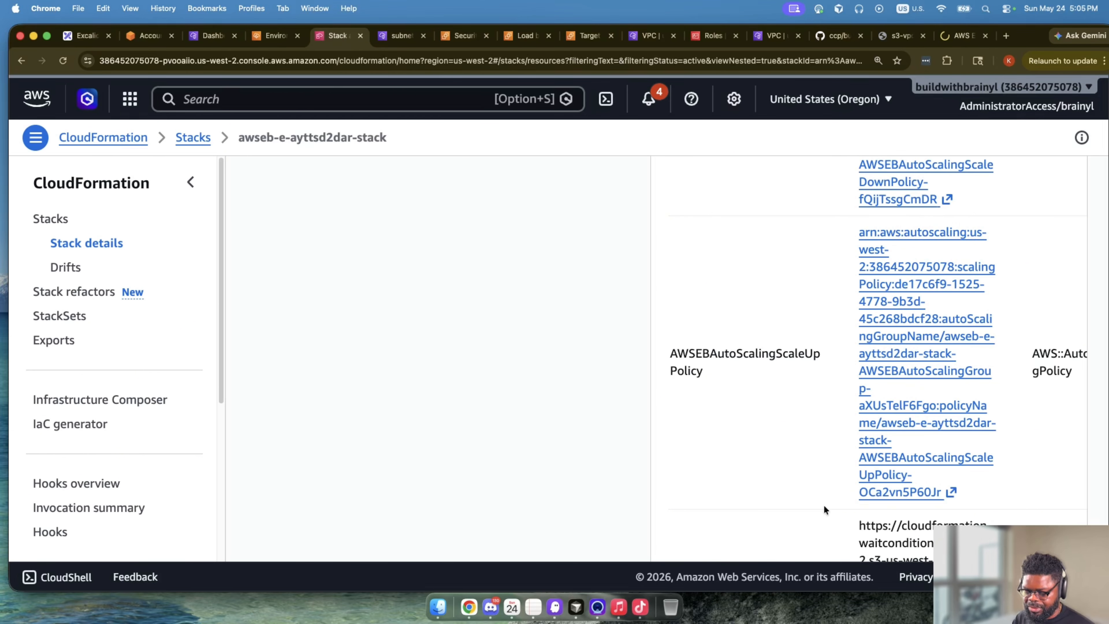
pyautogui.press('super+0')
pyautogui.scroll(-4, 833, 503)
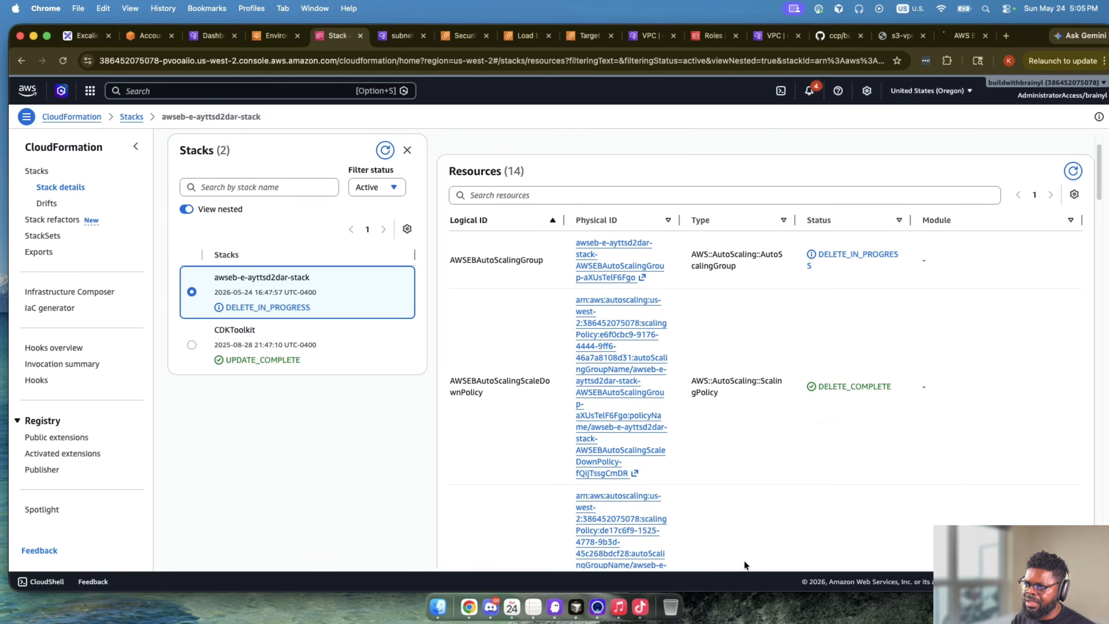
pyautogui.scroll(6, 756, 483)
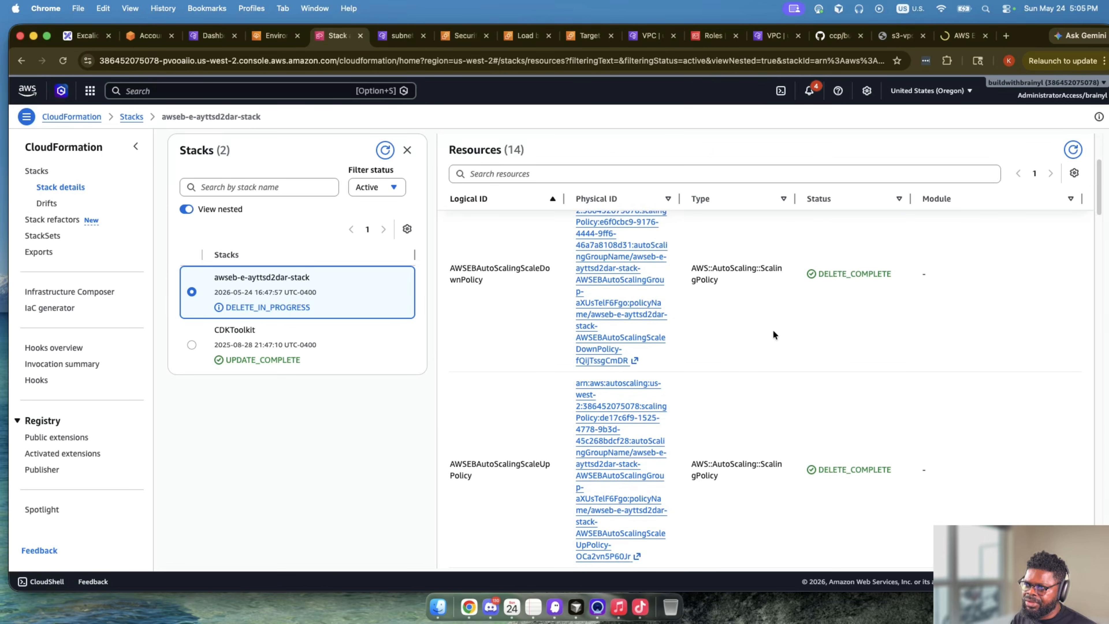
pyautogui.moveTo(805, 321); pyautogui.dragTo(853, 356)
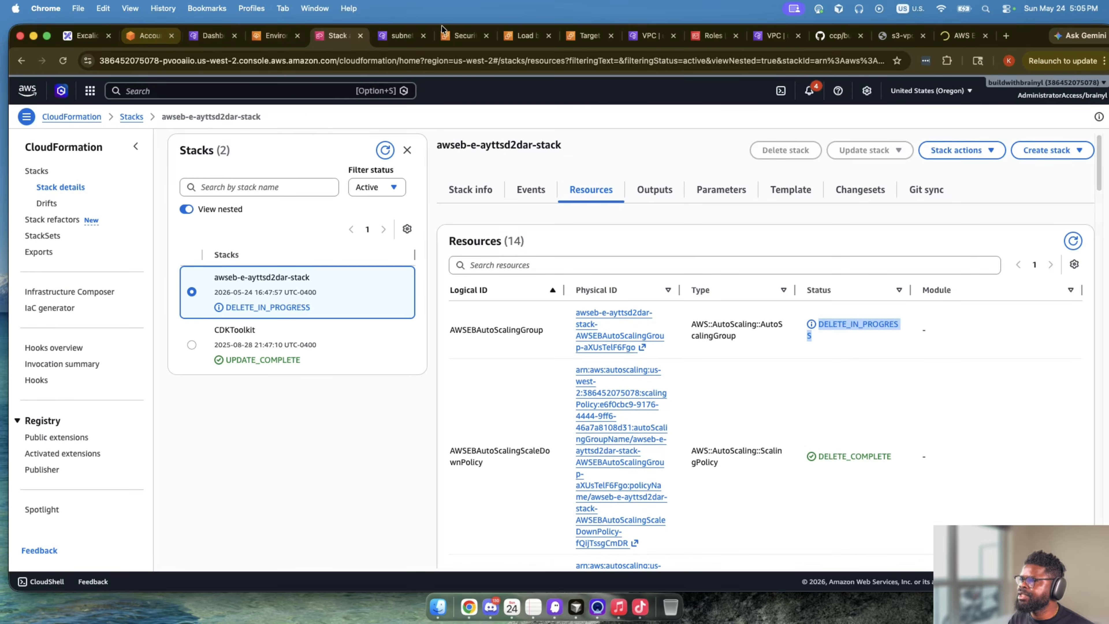
# Show the EC2 instances list in the security group's browser tab and enlarge it to check the WebApplication-env instance states.
pyautogui.click(459, 40)
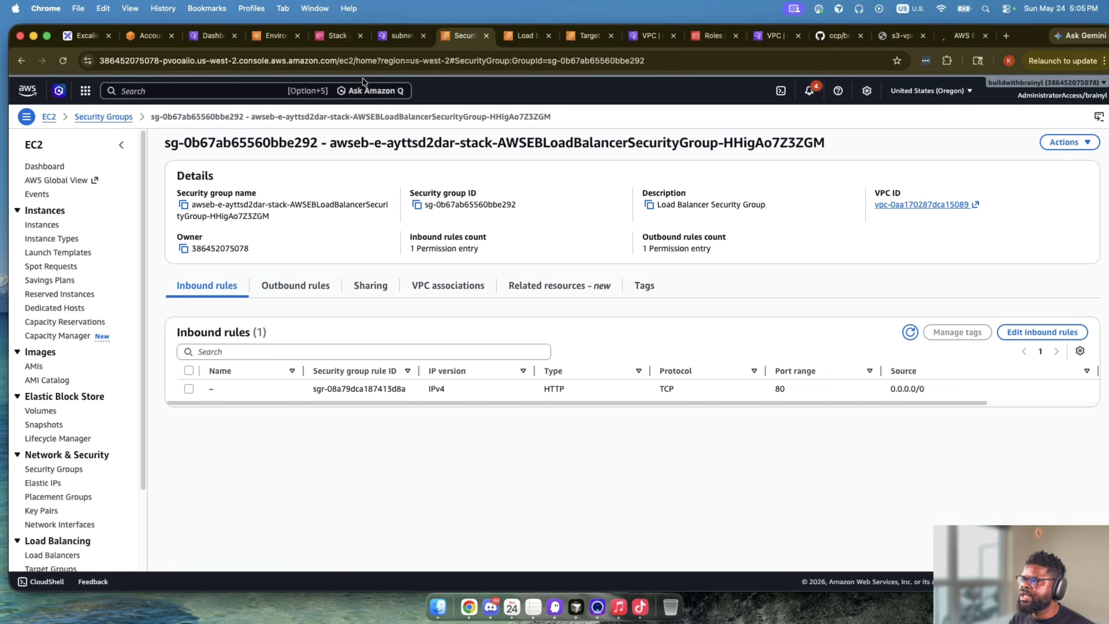
pyautogui.click(42, 225)
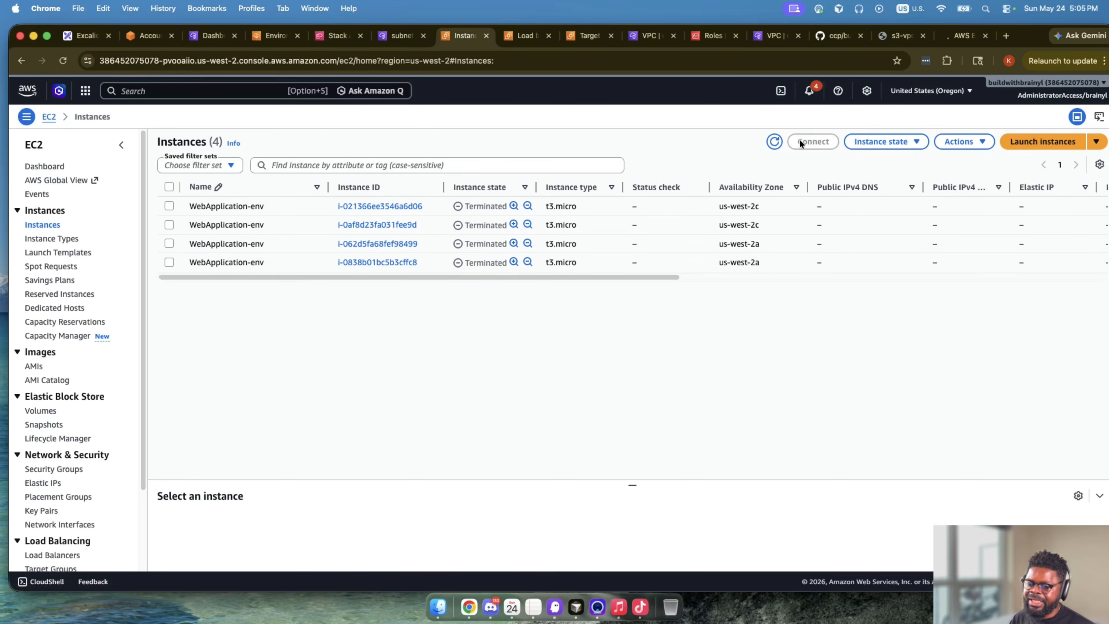
pyautogui.press('super+equal')
pyautogui.press('super+equal')
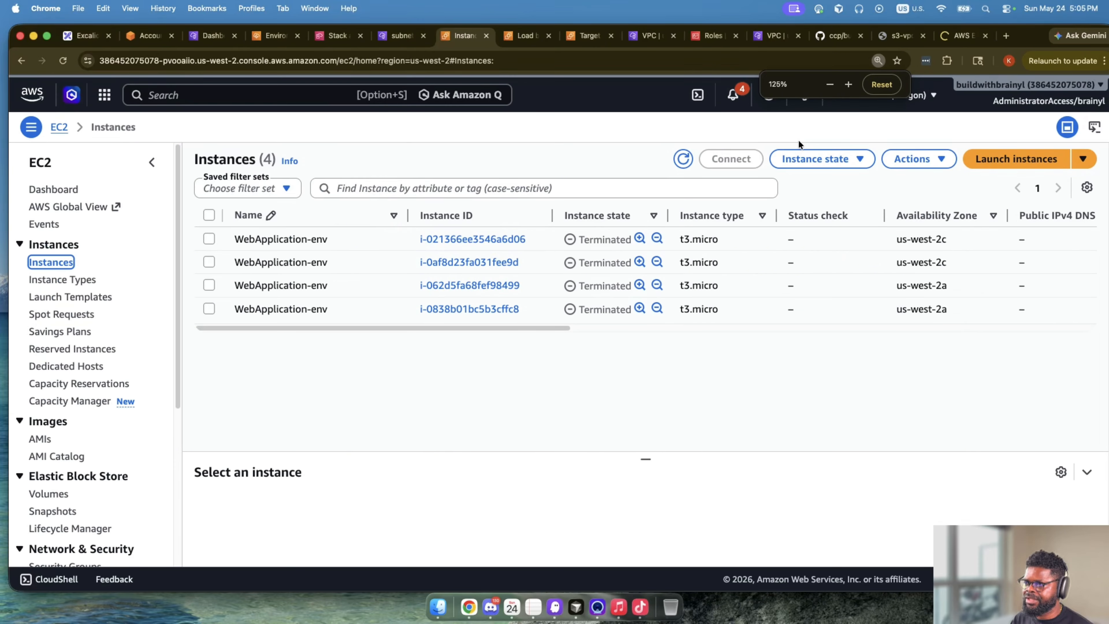
pyautogui.press('super+equal')
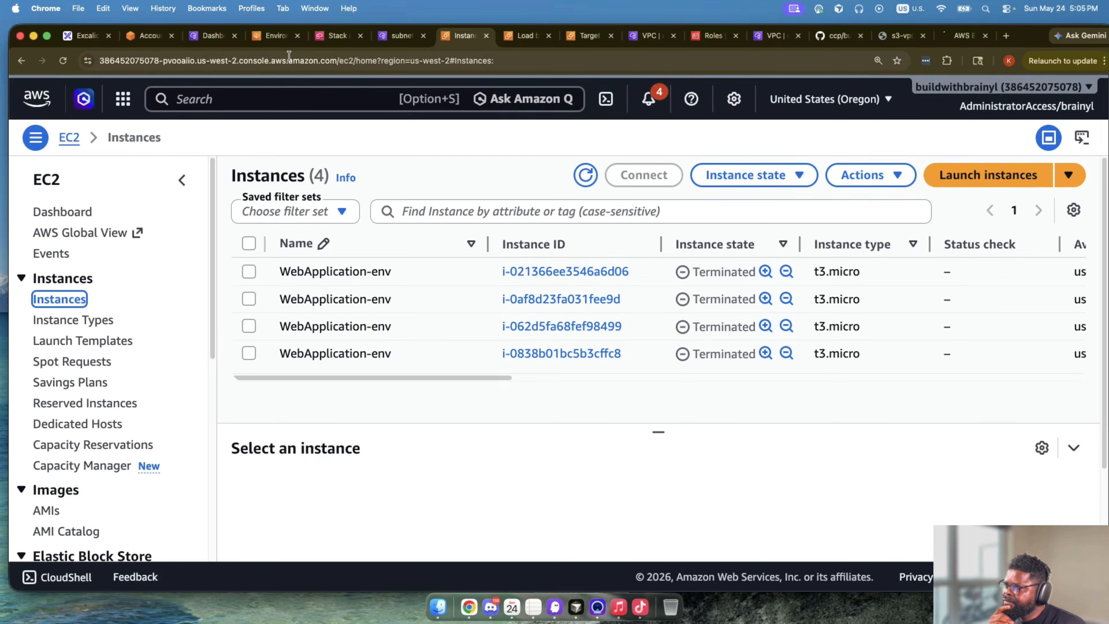
# Refresh the CloudFormation stack list and the Elastic Beanstalk environments list to check the termination of WebApplication-env.
pyautogui.click(262, 39)
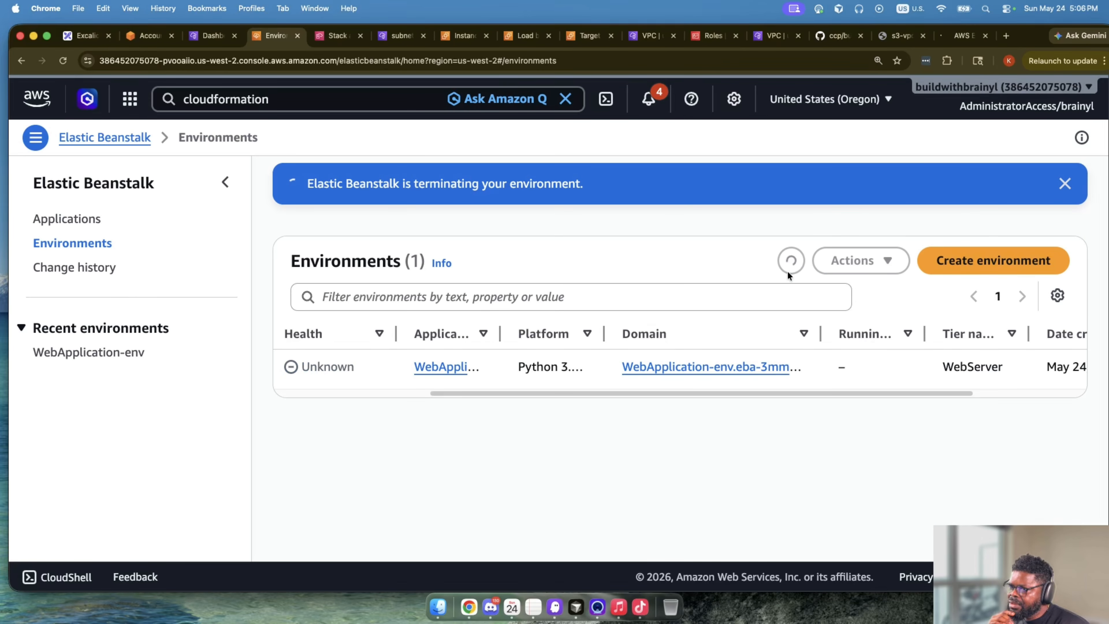
pyautogui.hscroll(-5, 415, 394)
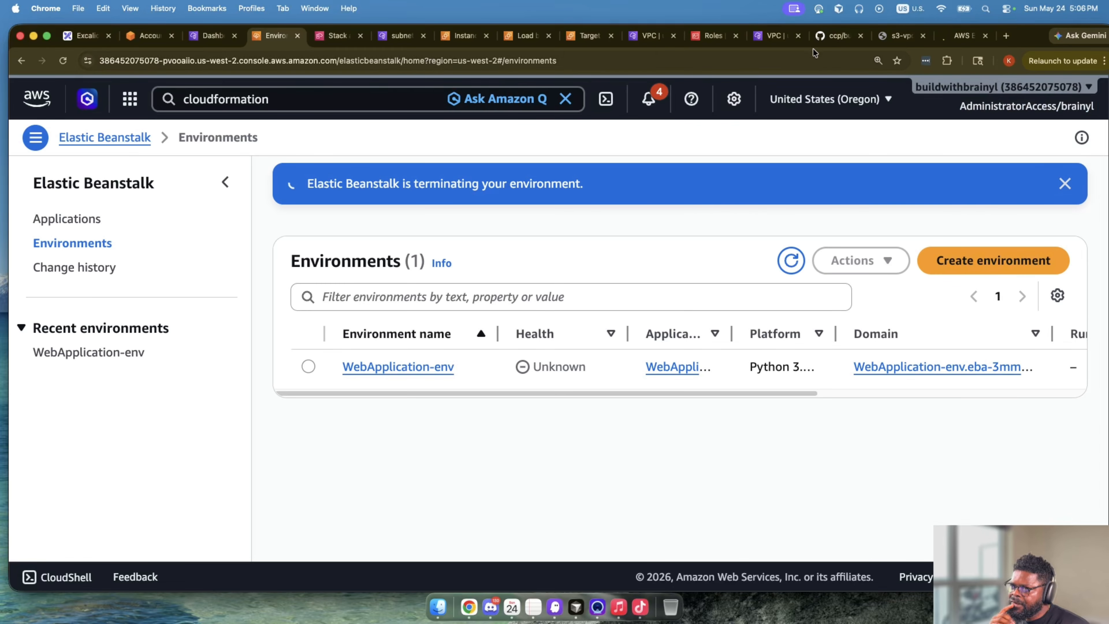
pyautogui.click(337, 35)
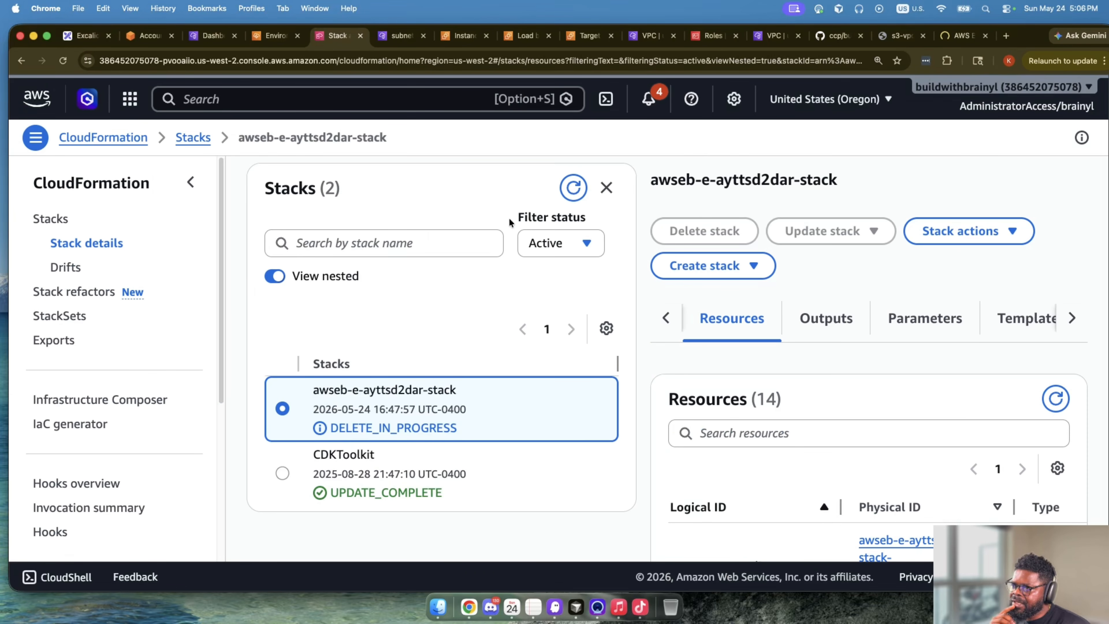
pyautogui.click(571, 190)
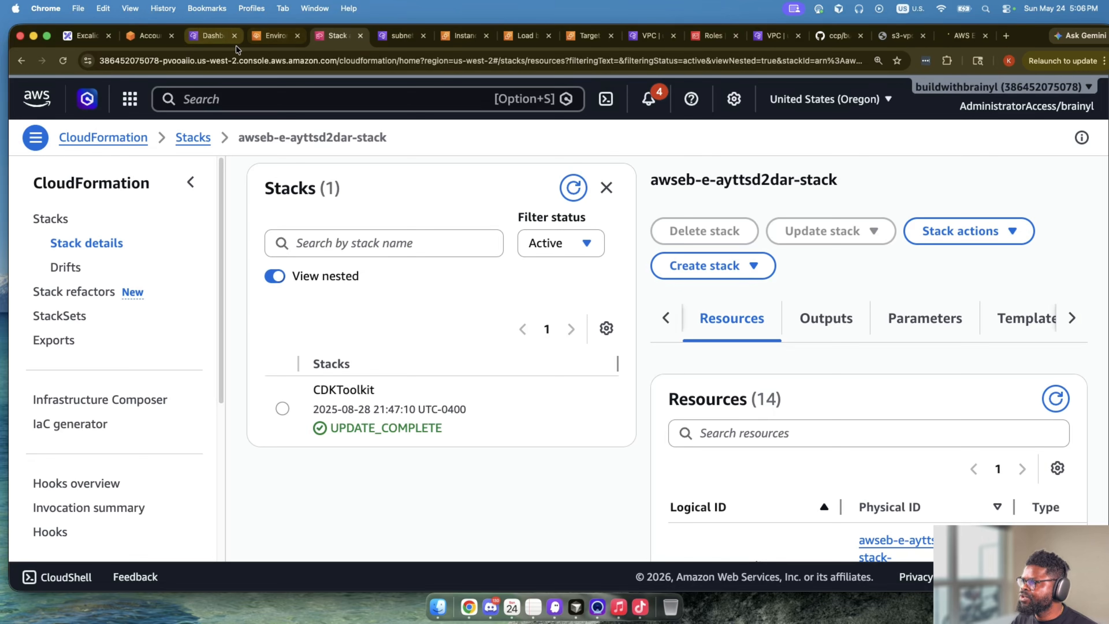
pyautogui.click(271, 38)
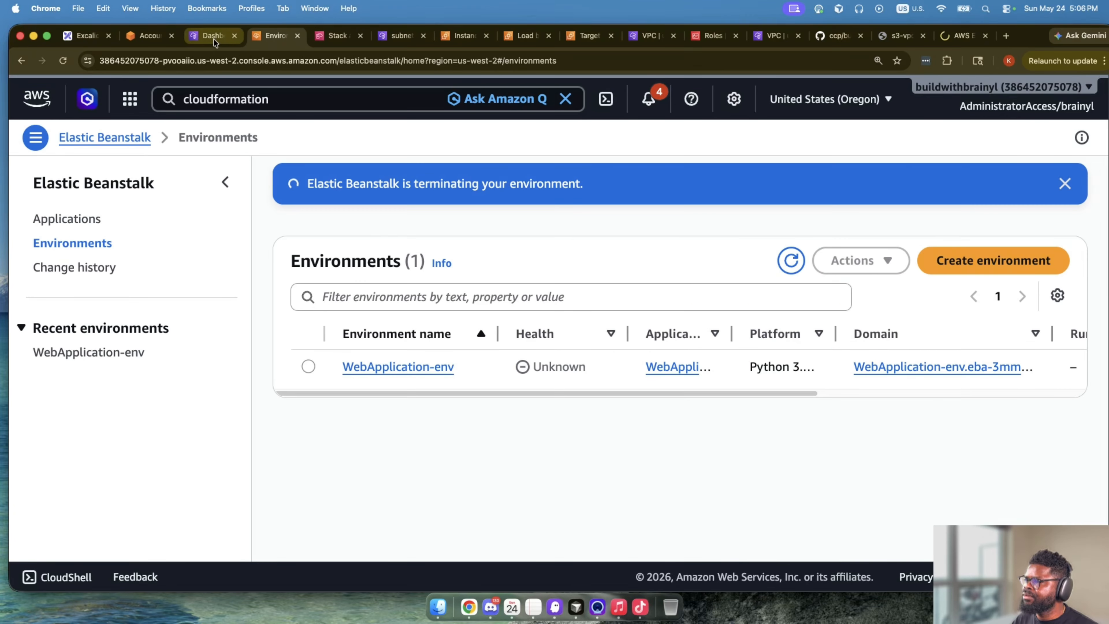
pyautogui.click(791, 260)
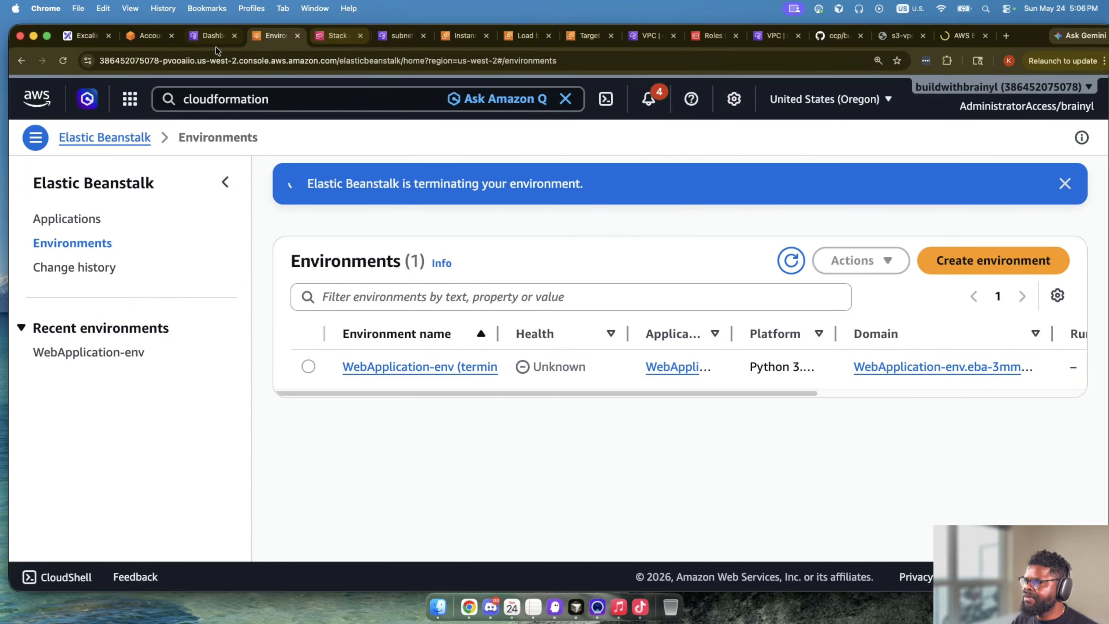
# Check the EC2 load balancers list for leftover resources and return to the instances list.
pyautogui.click(449, 39)
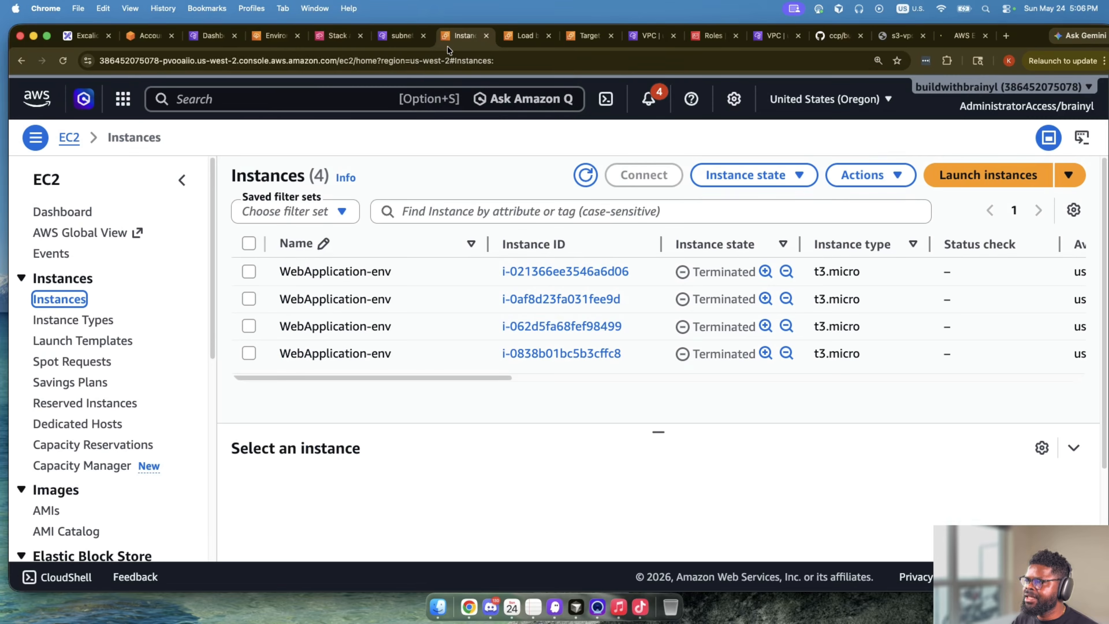
pyautogui.scroll(-9, 139, 350)
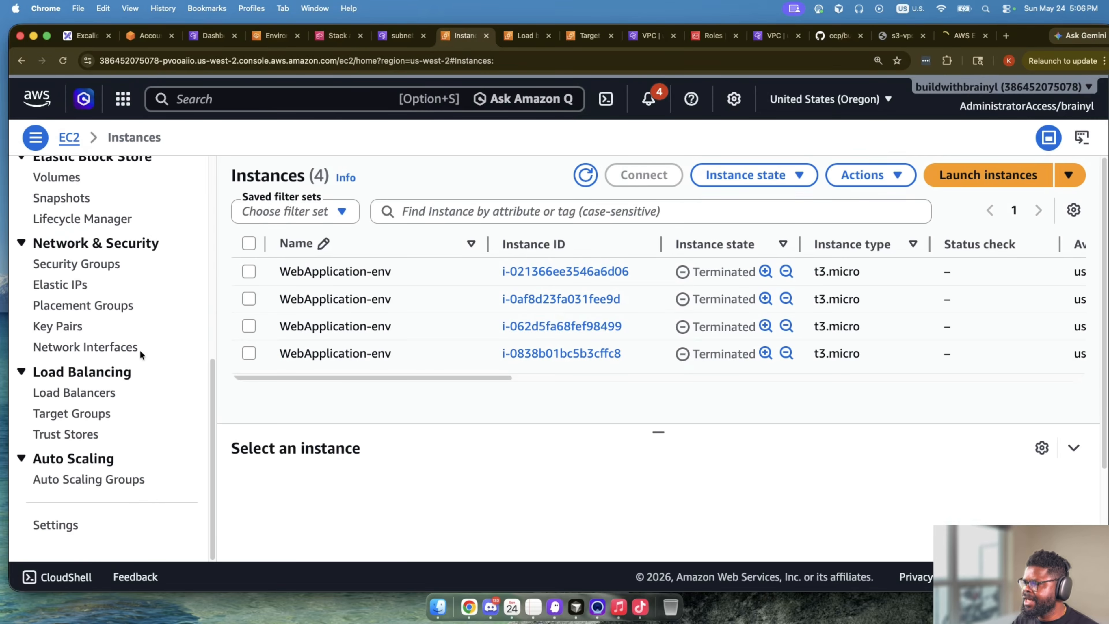
pyautogui.click(75, 394)
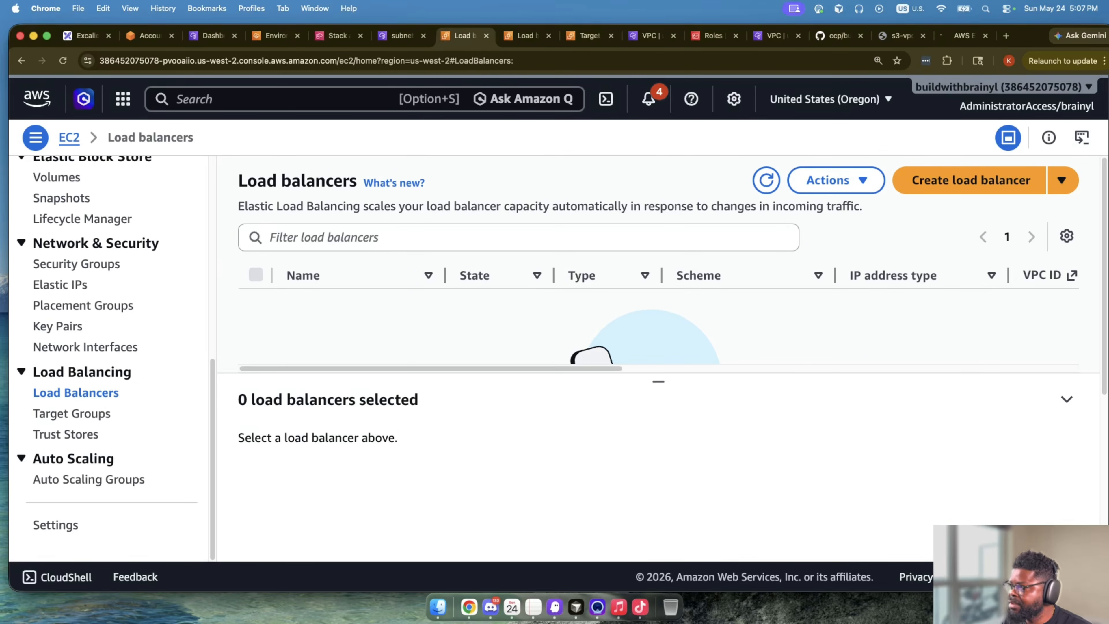
pyautogui.scroll(10, 131, 391)
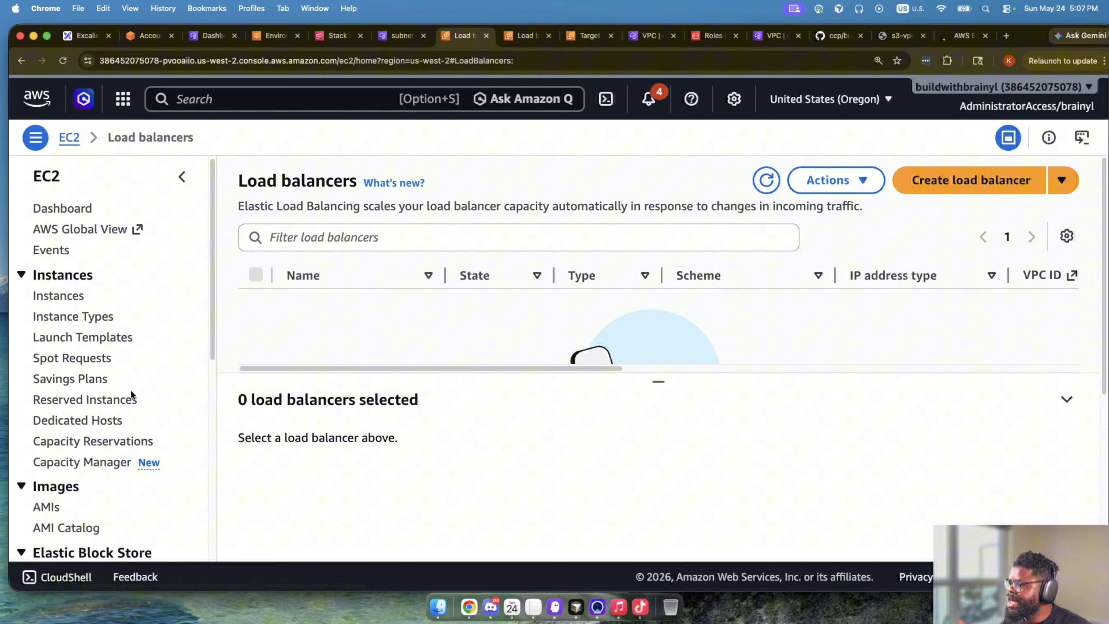
pyautogui.click(65, 291)
pyautogui.scroll(-10, 141, 385)
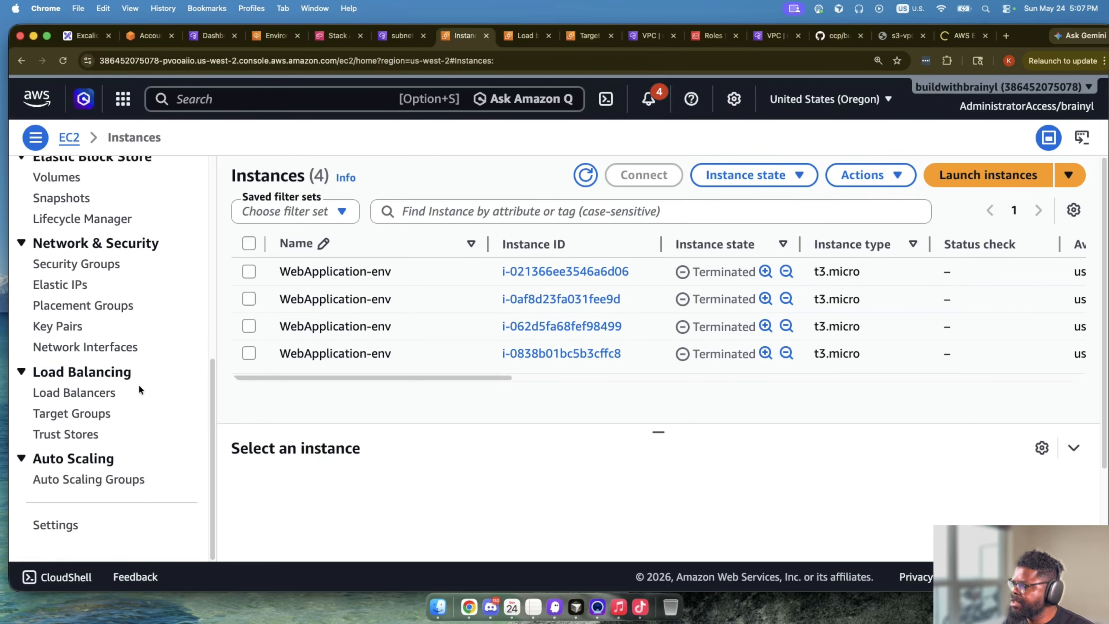
pyautogui.scroll(8, 138, 385)
pyautogui.scroll(3, 134, 389)
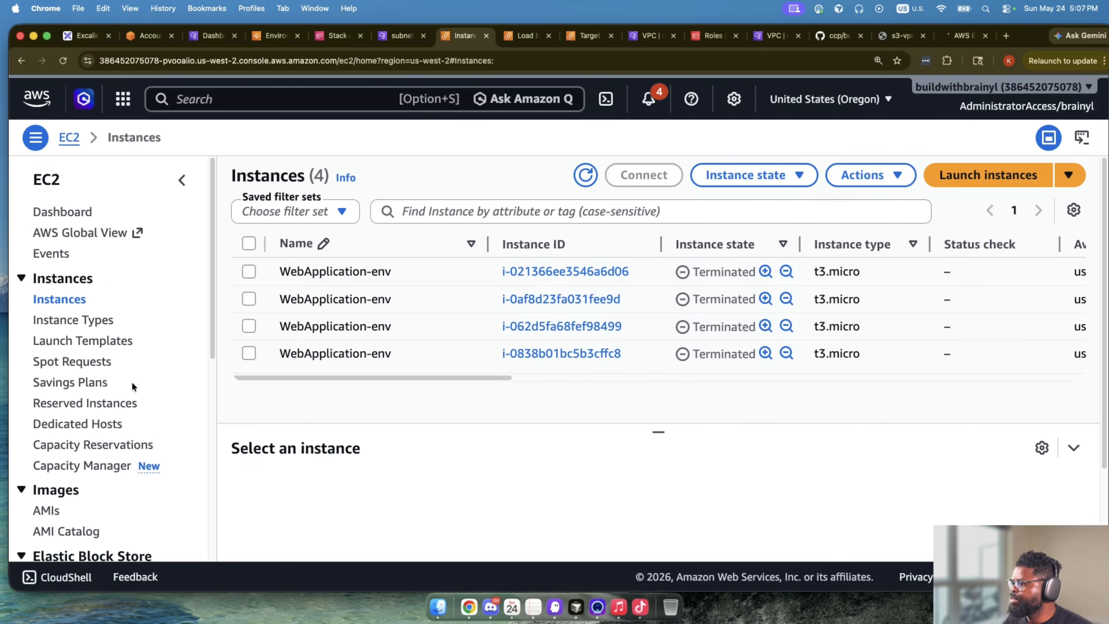
# Search the AWS console for "nat gateways" and open the VPC NAT gateways page.
pyautogui.click(312, 97)
pyautogui.write('natewa')
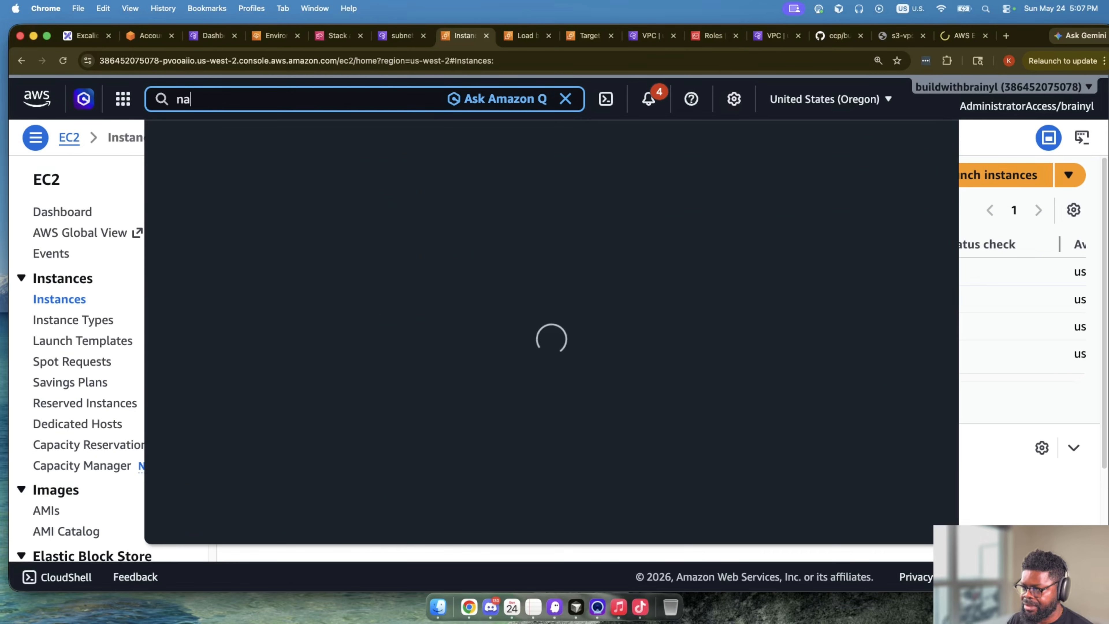
pyautogui.press('BackSpace')
pyautogui.press('BackSpace')
pyautogui.press('BackSpace')
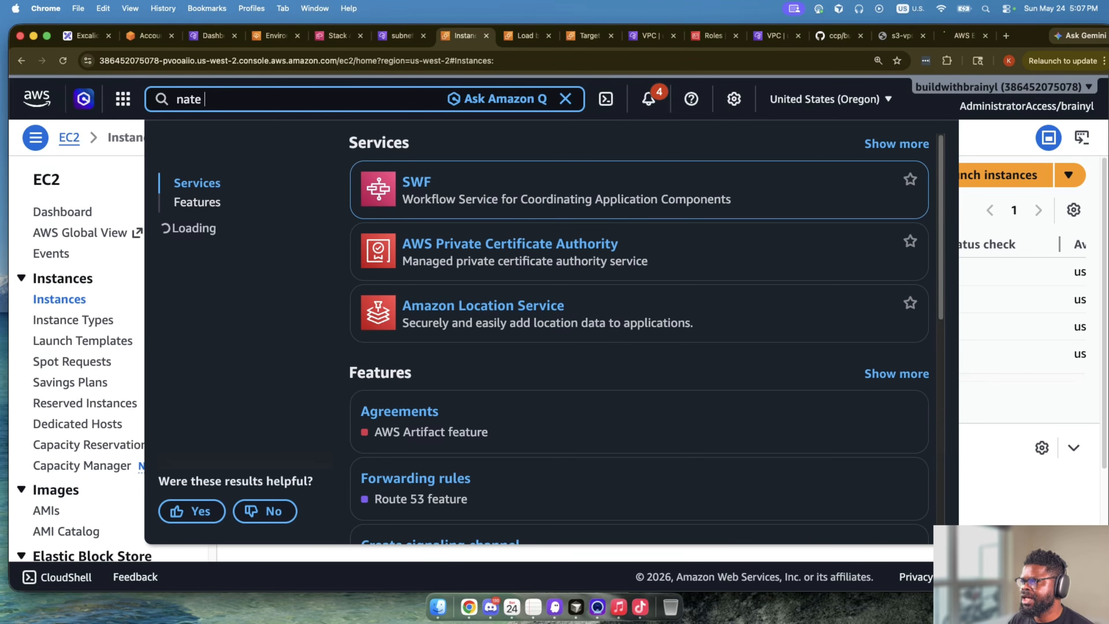
pyautogui.write('gateways')
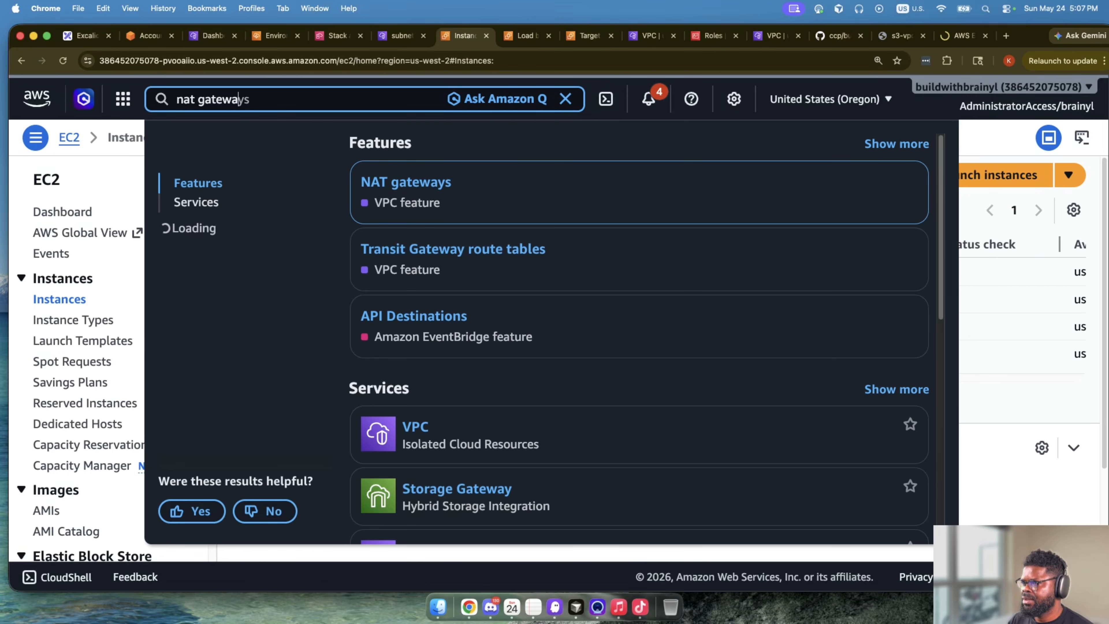
pyautogui.click(427, 181)
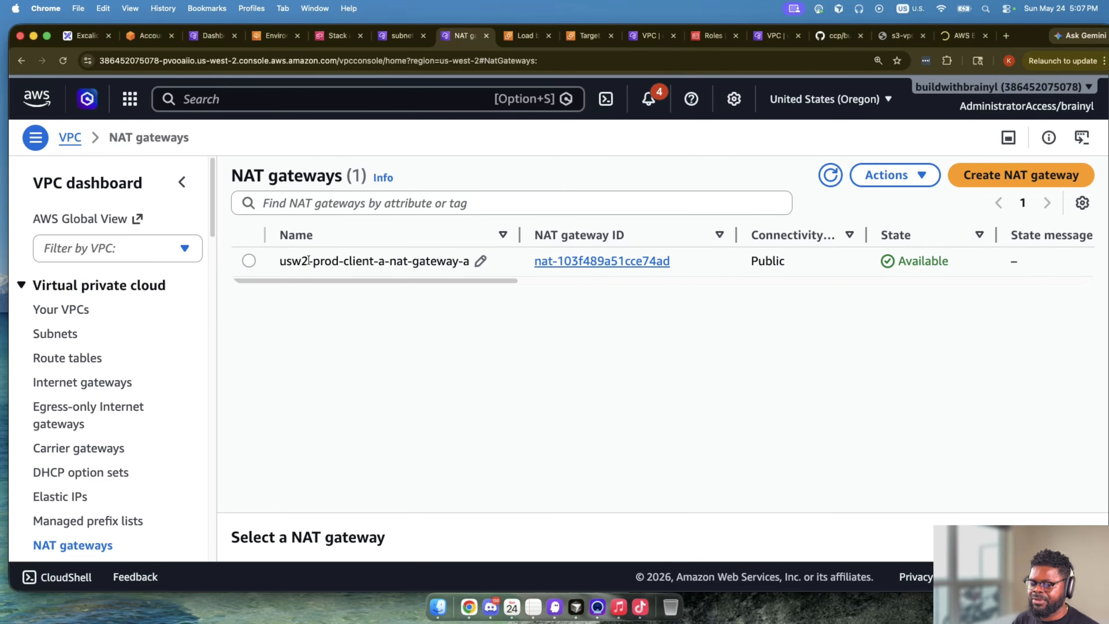
# Delete the NAT gateway usw2-prod-client-a-nat-gateway-a, confirming the deletion with "delete".
pyautogui.click(264, 262)
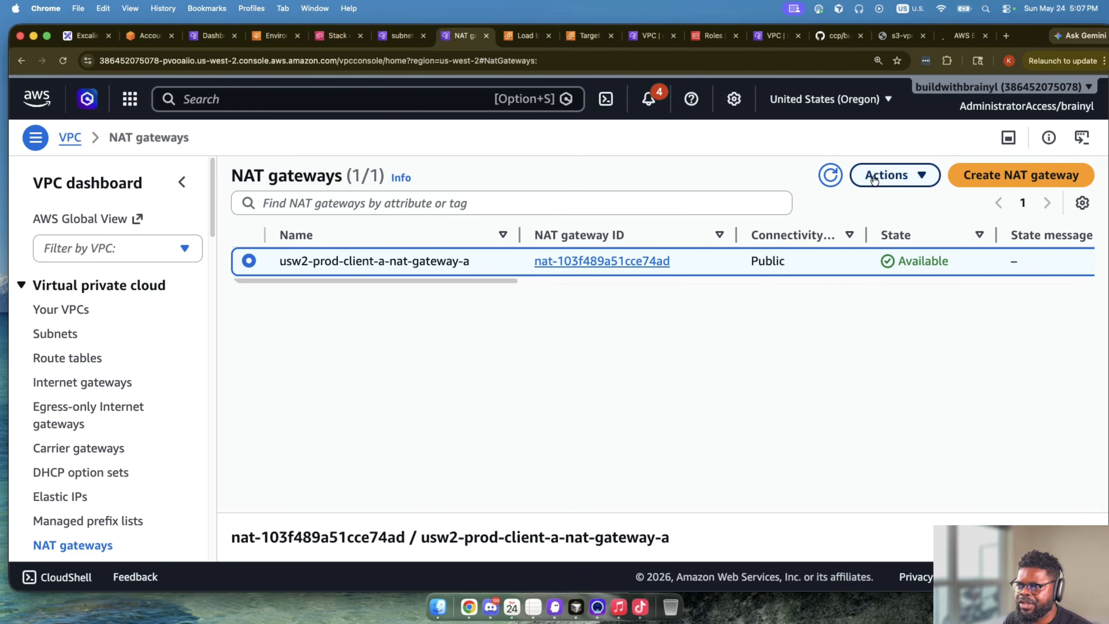
pyautogui.click(891, 175)
pyautogui.click(904, 283)
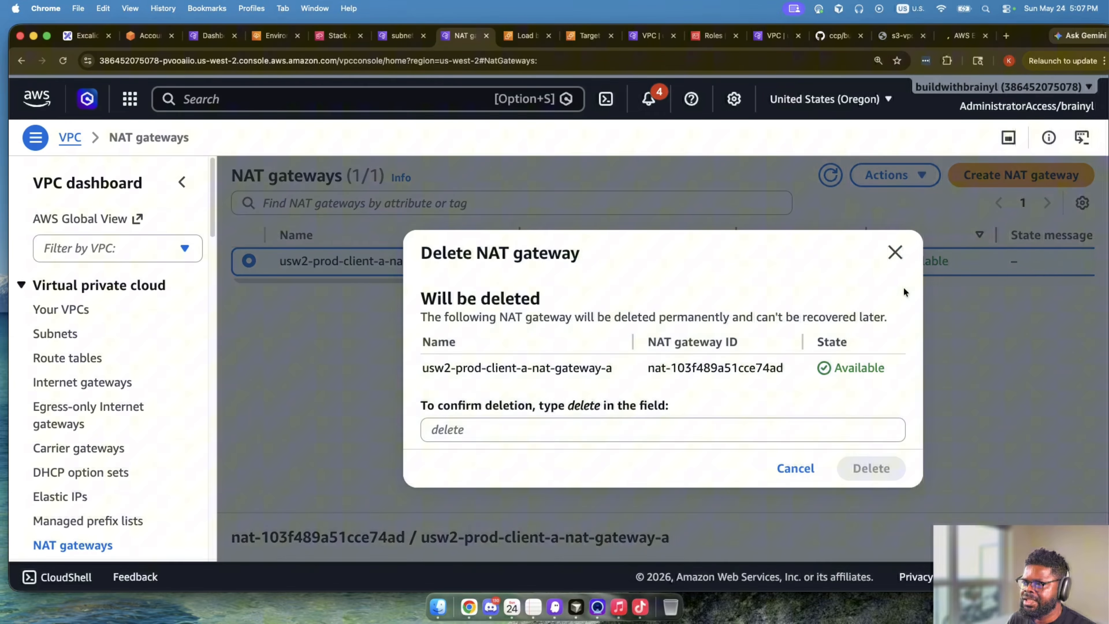
pyautogui.click(614, 427)
pyautogui.write('delete')
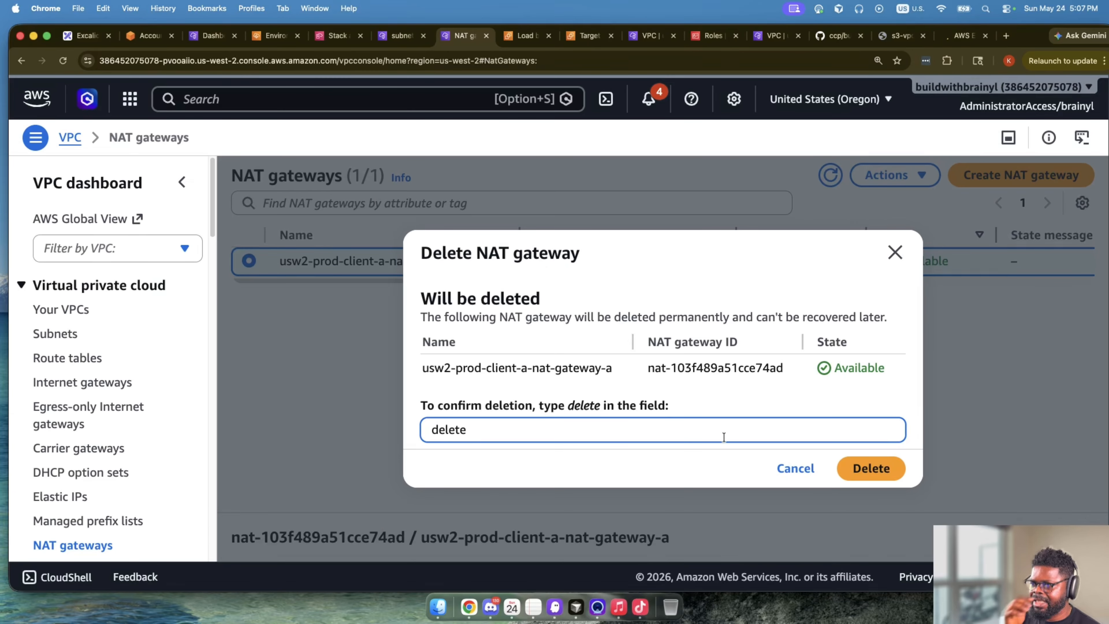
pyautogui.click(859, 469)
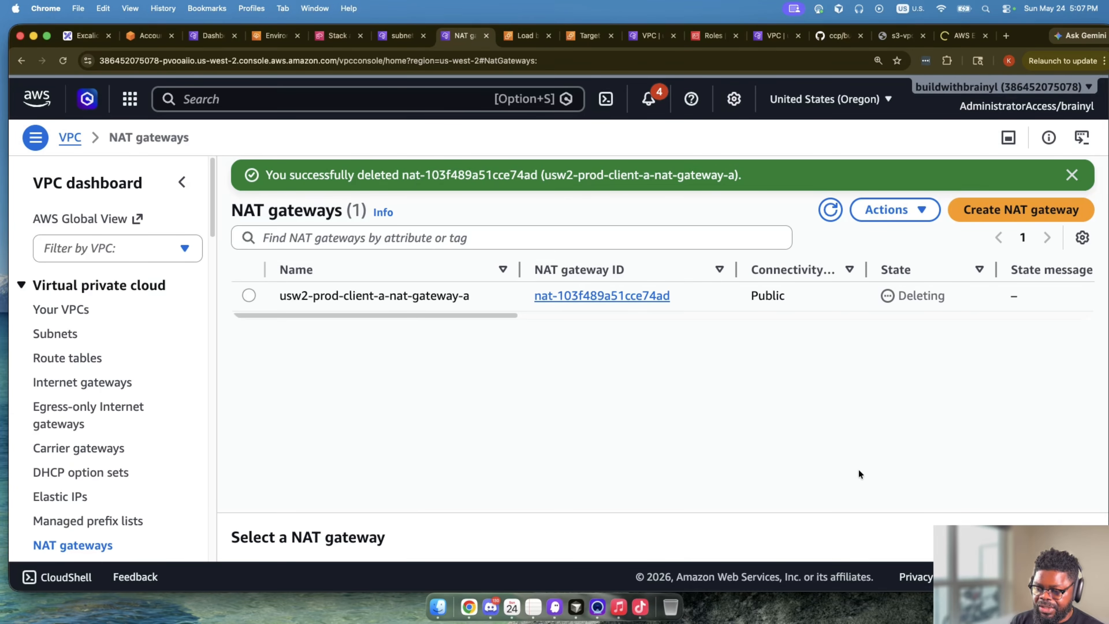
# Refresh the NAT gateways list to check the deletion of usw2-prod-client-a-nat-gateway-a, and select that gateway.
pyautogui.click(829, 211)
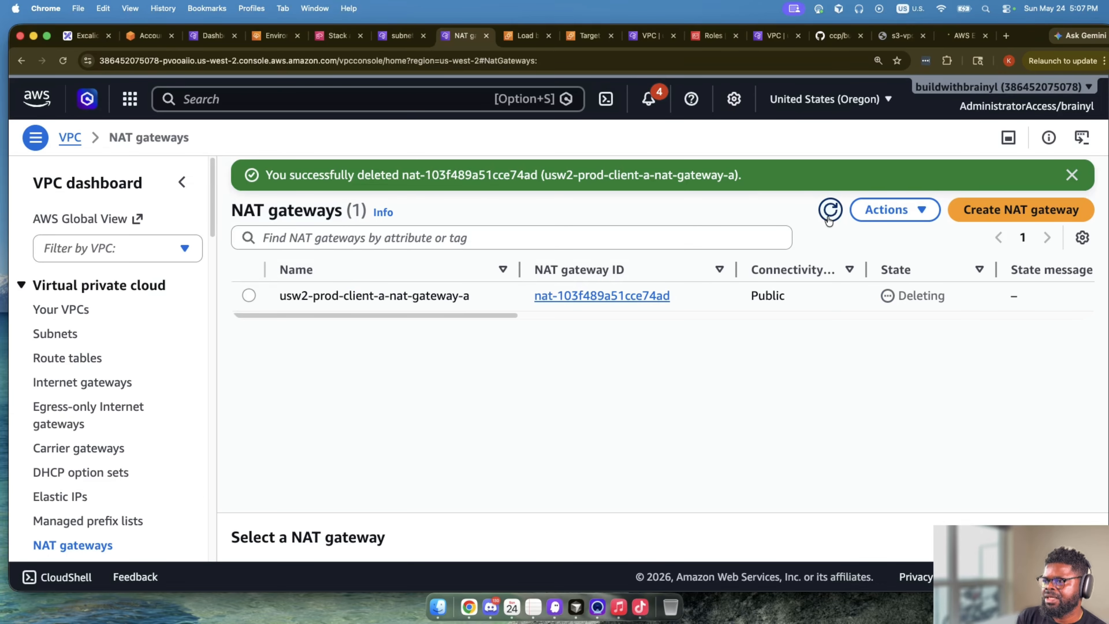
pyautogui.click(89, 358)
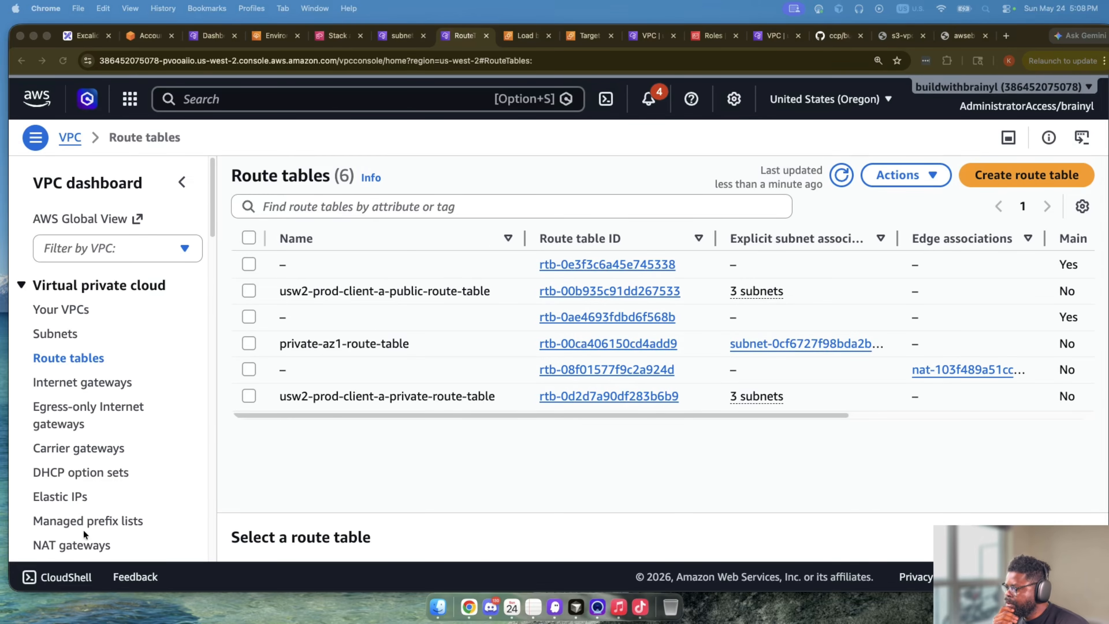
pyautogui.click(74, 545)
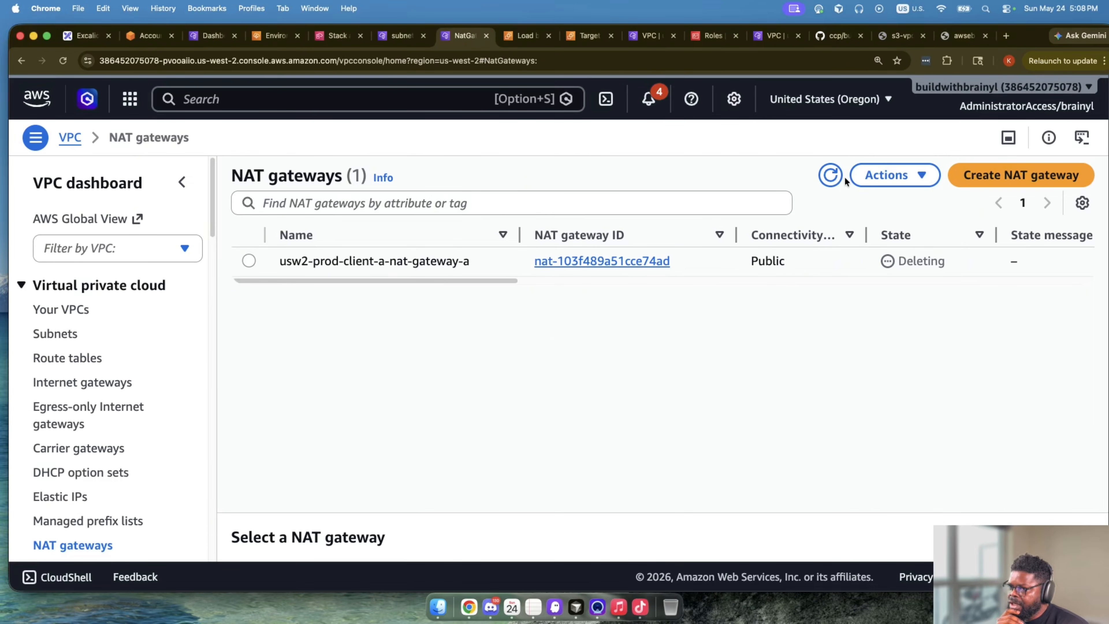
pyautogui.click(830, 175)
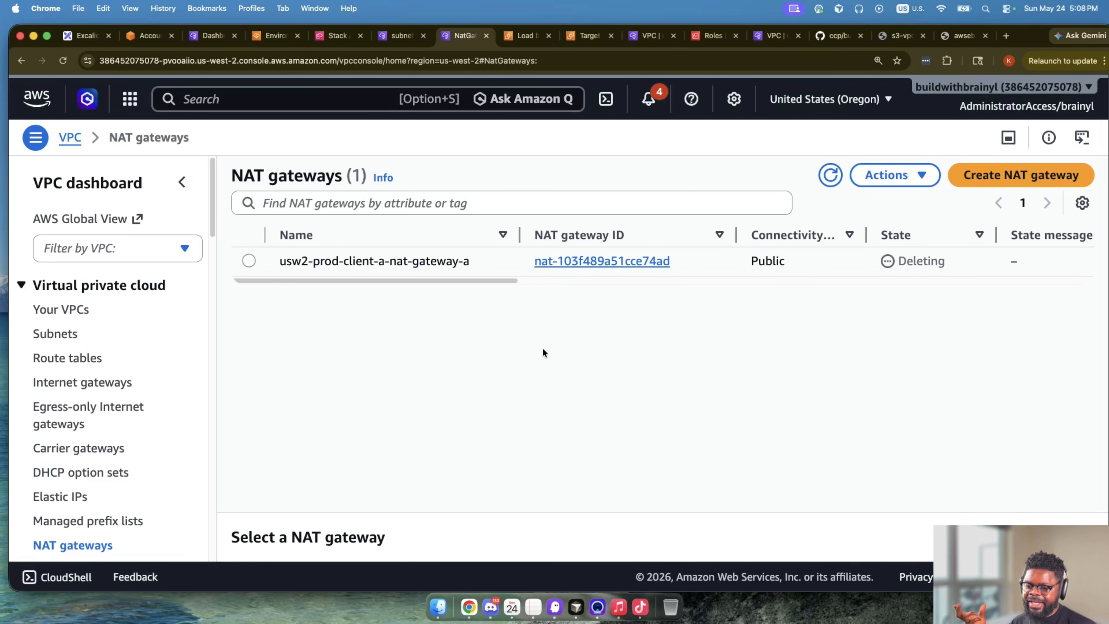
pyautogui.click(831, 176)
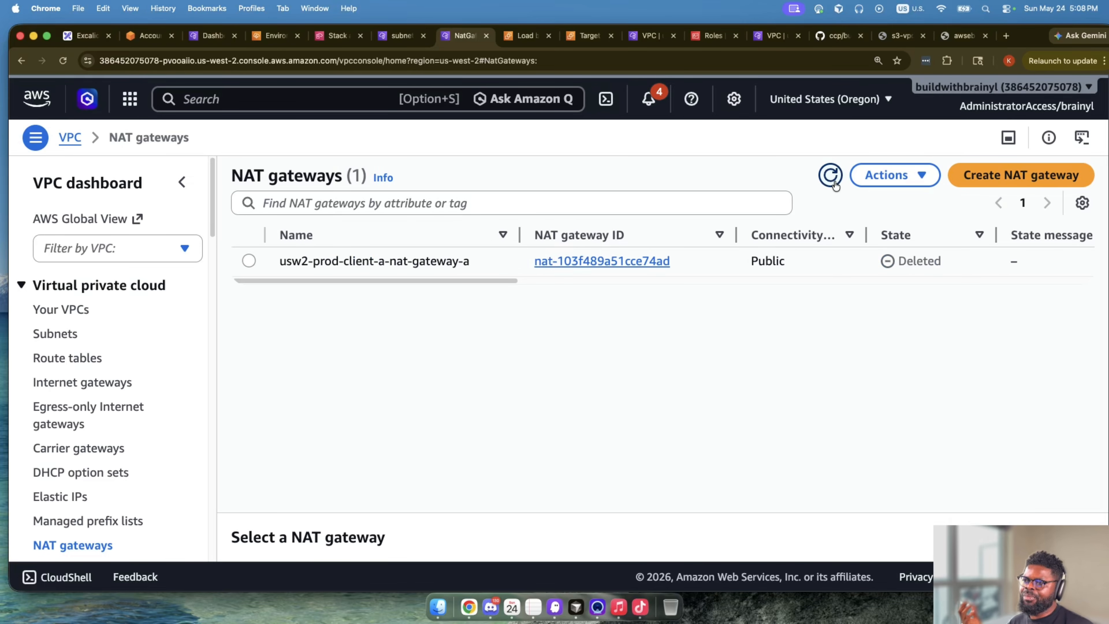
pyautogui.click(249, 261)
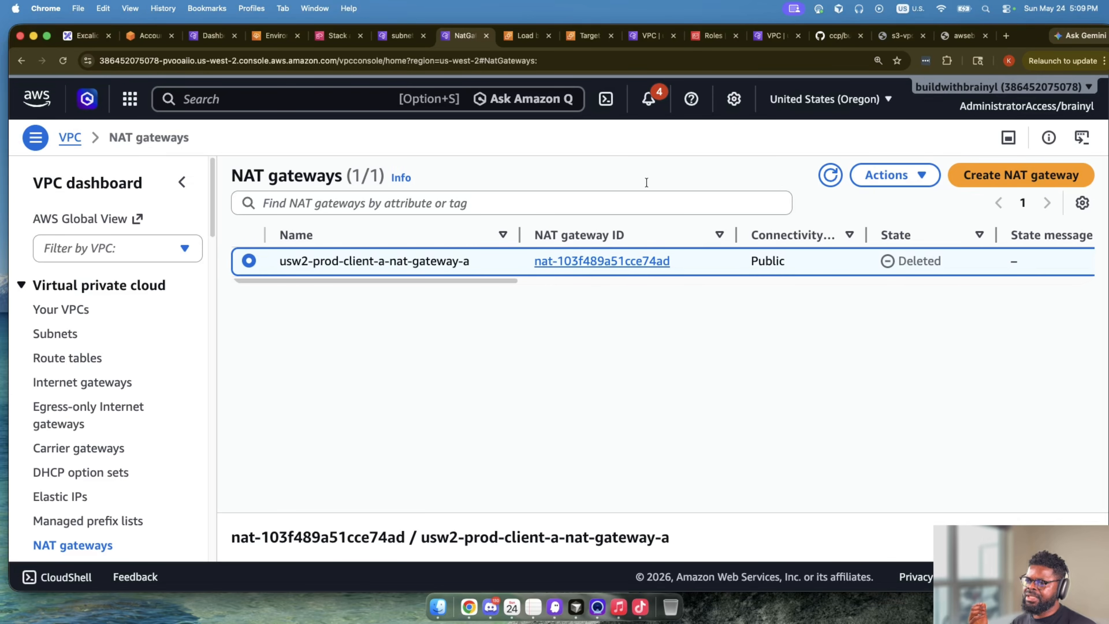
pyautogui.click(895, 175)
pyautogui.click(515, 203)
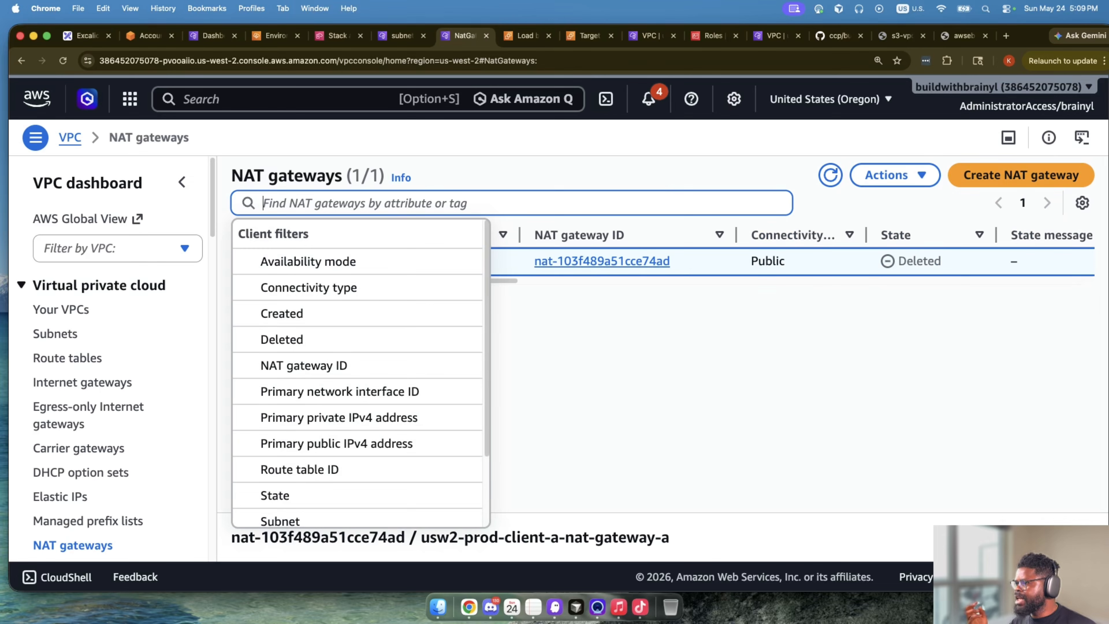
# Open usw2-prod-client-a-private-route-table from the VPC route tables and examine the status of its 0.0.0.0/0 route to the NAT gateway.
pyautogui.scroll(-5, 66, 265)
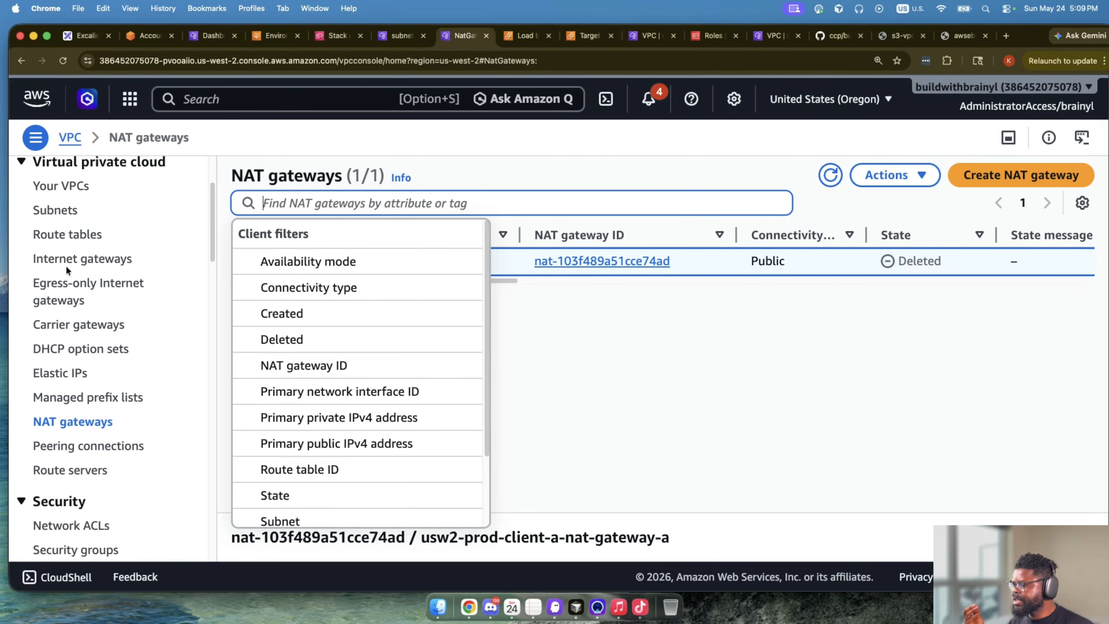
pyautogui.click(68, 235)
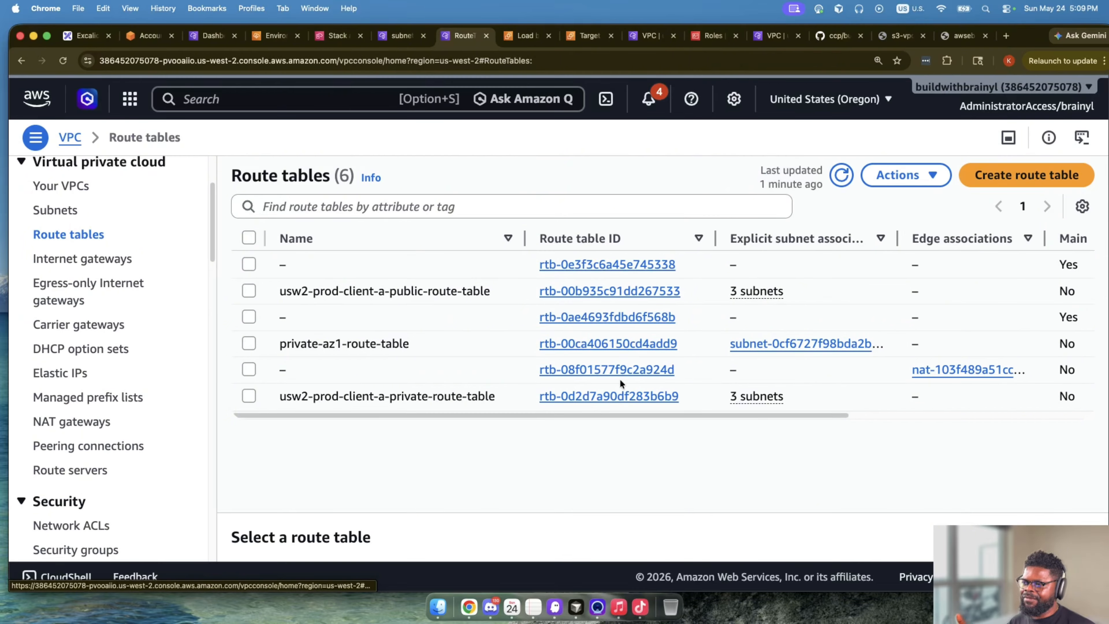
pyautogui.click(612, 397)
pyautogui.scroll(-2, 538, 445)
pyautogui.scroll(2, 502, 454)
pyautogui.scroll(-2, 476, 467)
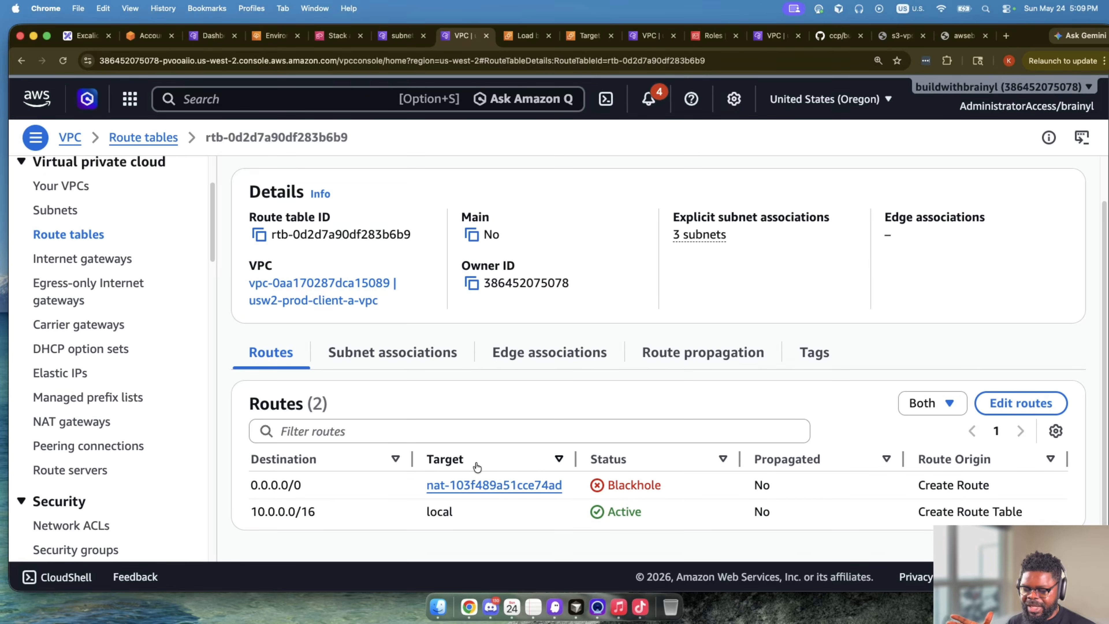
pyautogui.moveTo(607, 485); pyautogui.dragTo(742, 494)
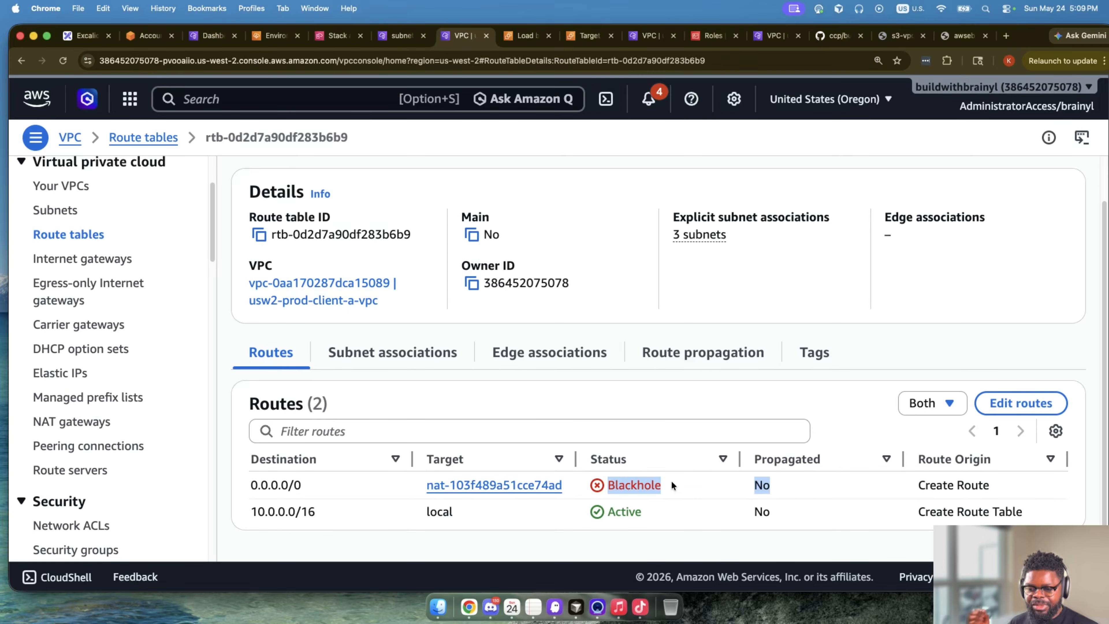
pyautogui.click(679, 434)
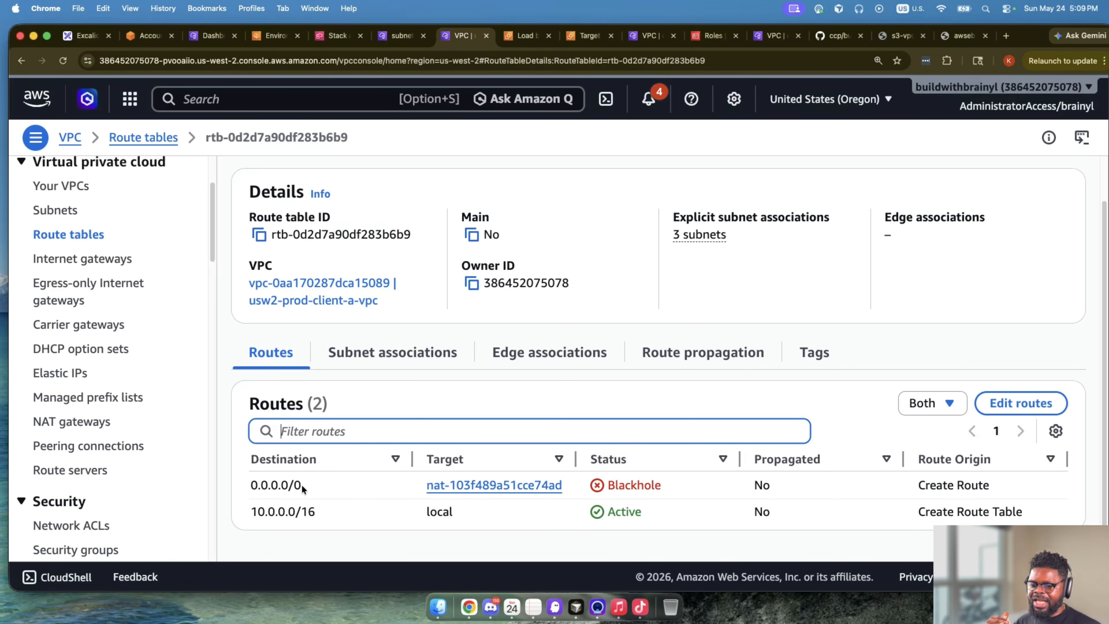
pyautogui.moveTo(251, 485); pyautogui.dragTo(306, 486)
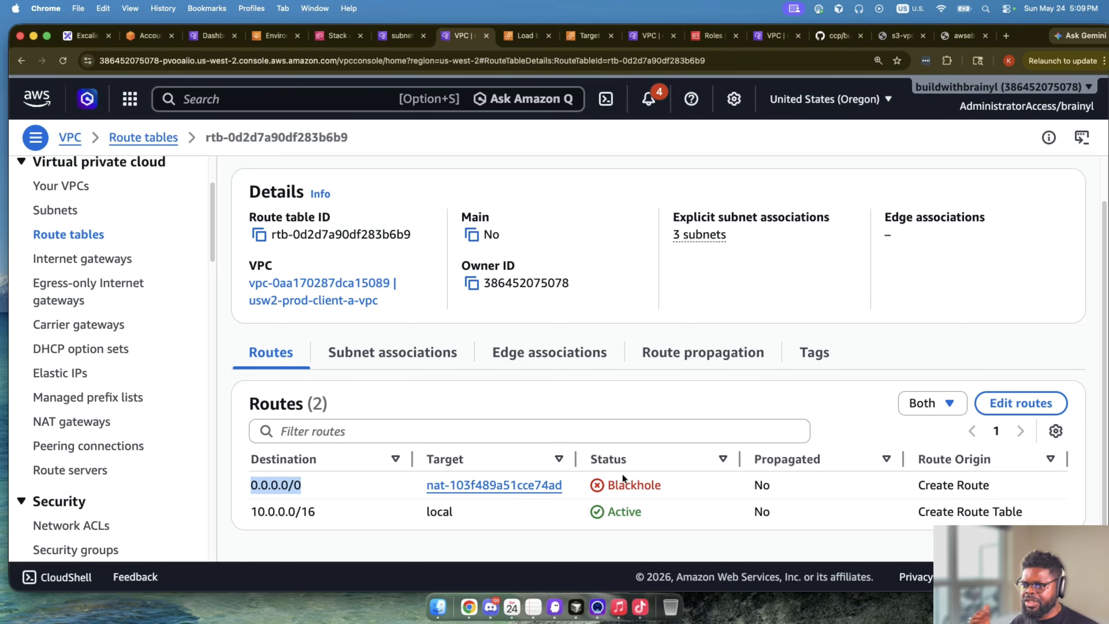
# Remove the 0.0.0.0/0 NAT gateway route from usw2-prod-client-a-private-route-table and save the route changes.
pyautogui.click(64, 61)
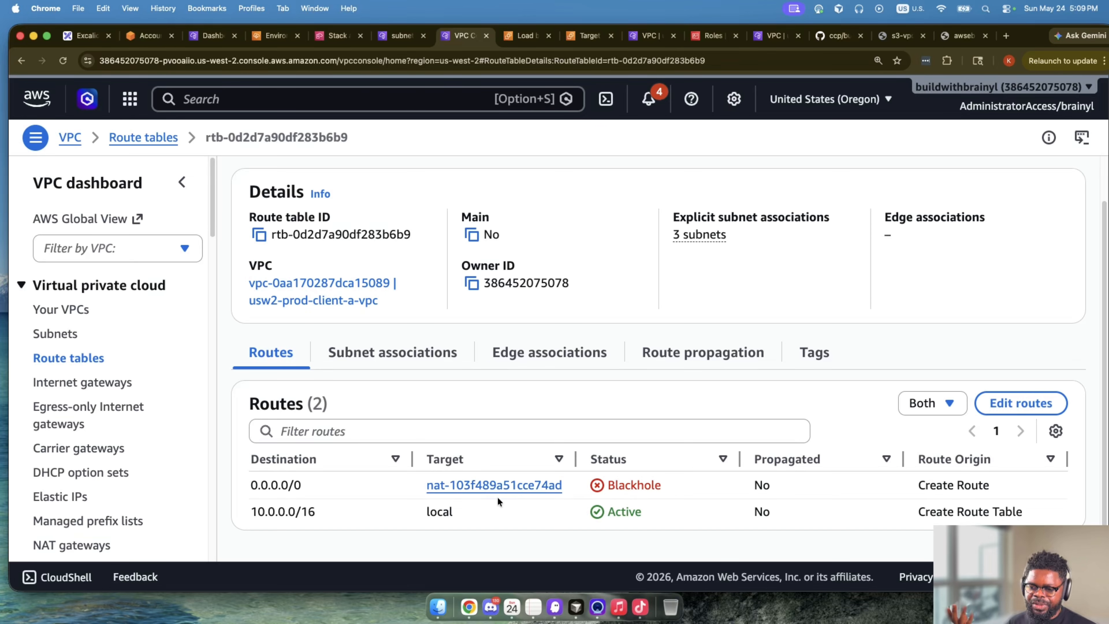
pyautogui.click(1020, 403)
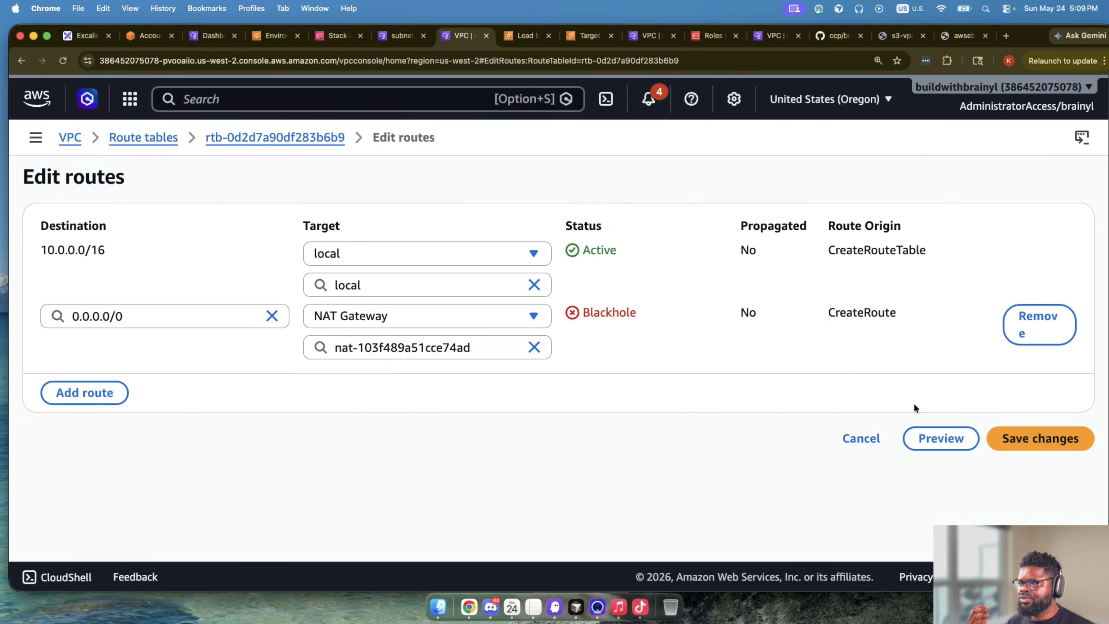
pyautogui.click(1043, 309)
pyautogui.click(1049, 370)
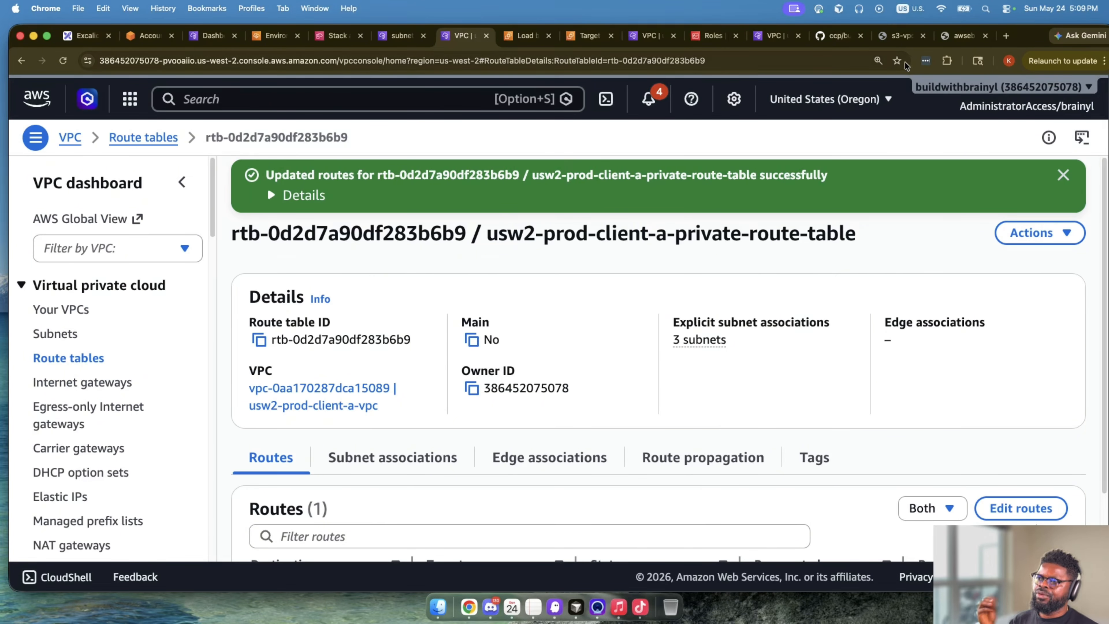
# Bring up the s3-vpc-hands-on-bright.png diagram and enlarge it to examine the NAT gateways and route tables.
pyautogui.click(890, 44)
pyautogui.click(797, 334)
pyautogui.scroll(-3, 798, 334)
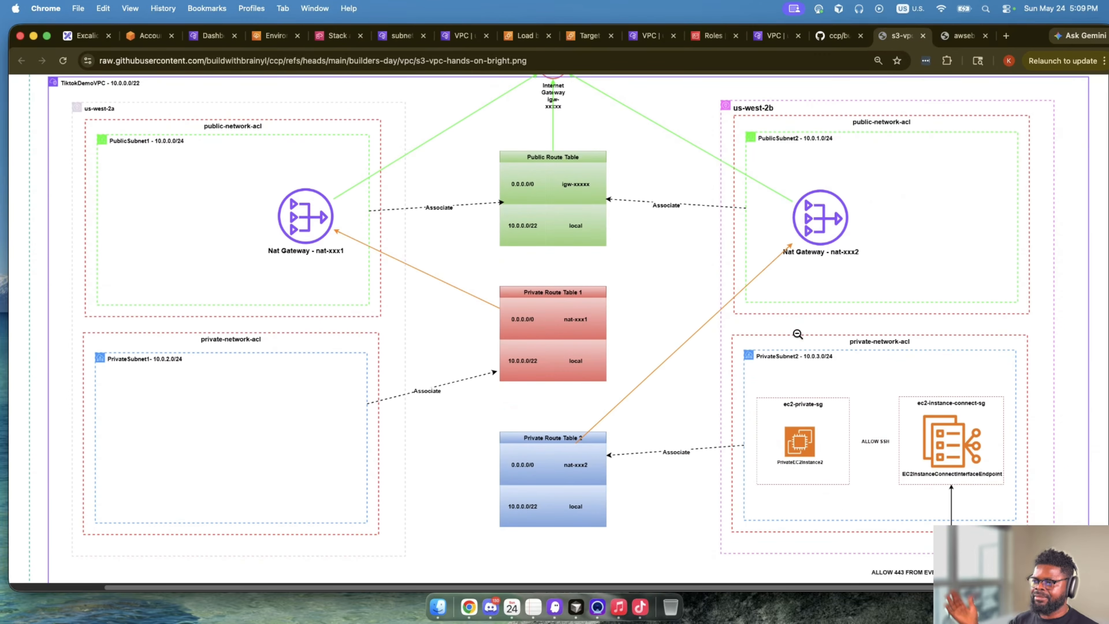